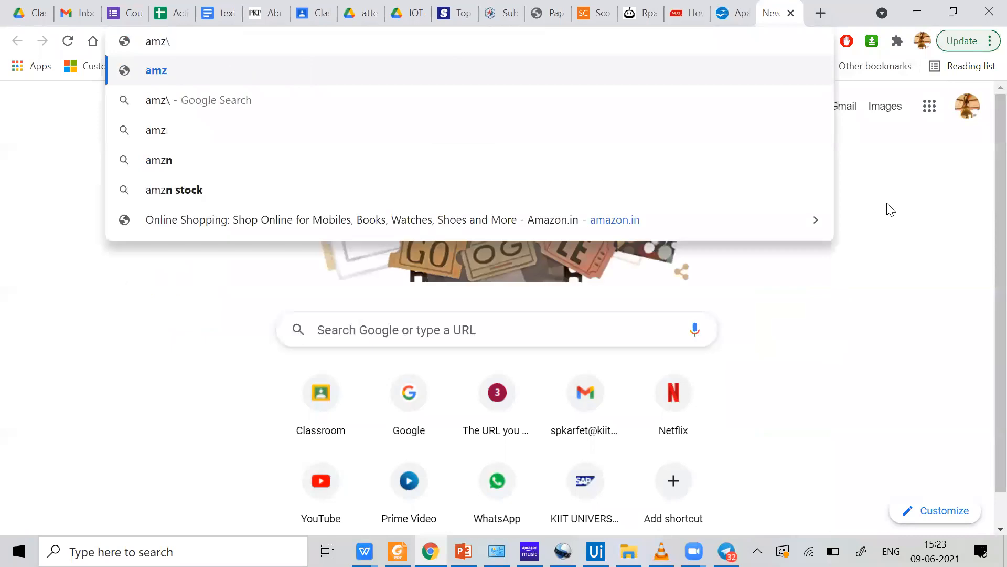
Open the amazon.in website in the new browser tab
{"action": "type", "text": "on"}
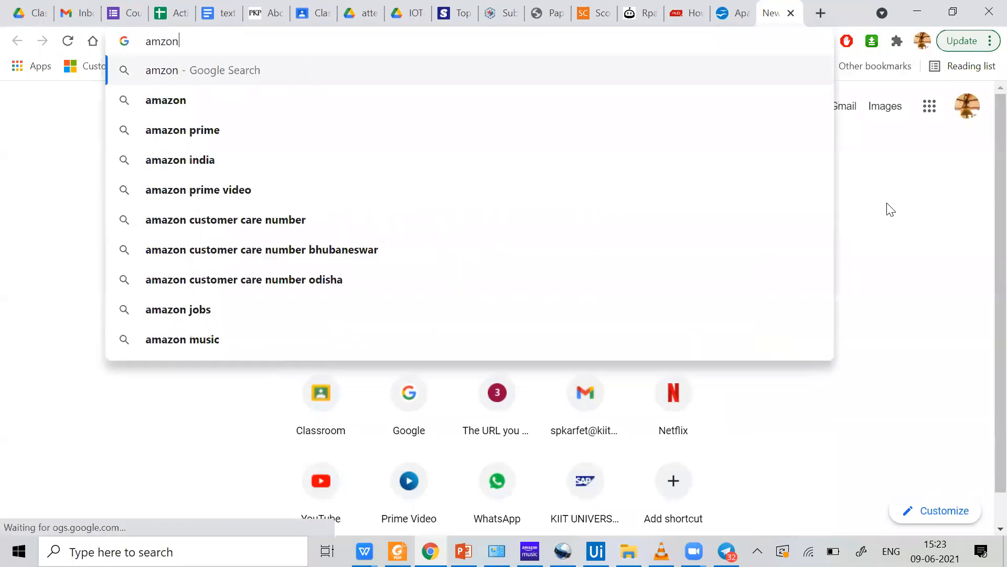
{"action": "type", "text": "."}
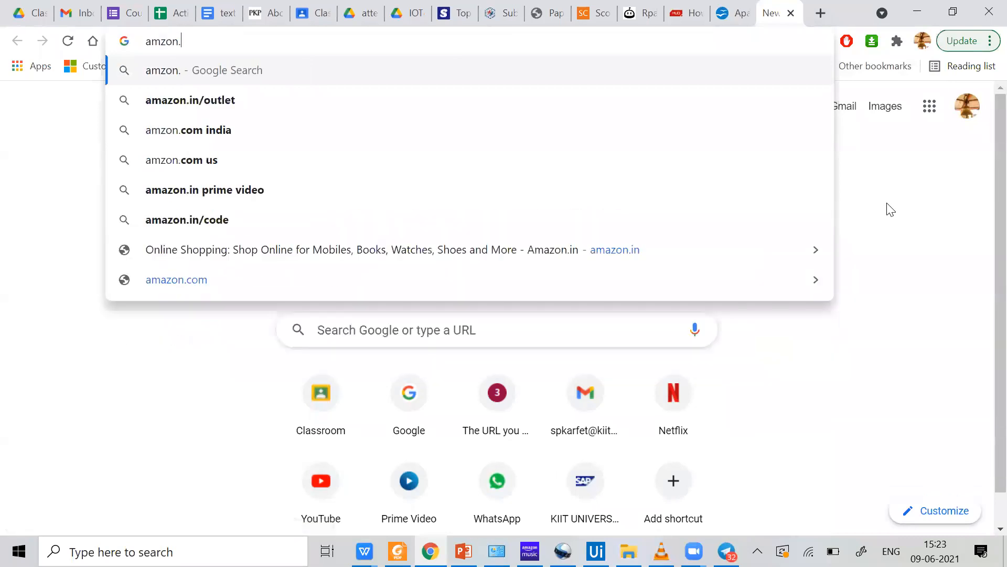
{"action": "key", "text": "Down"}
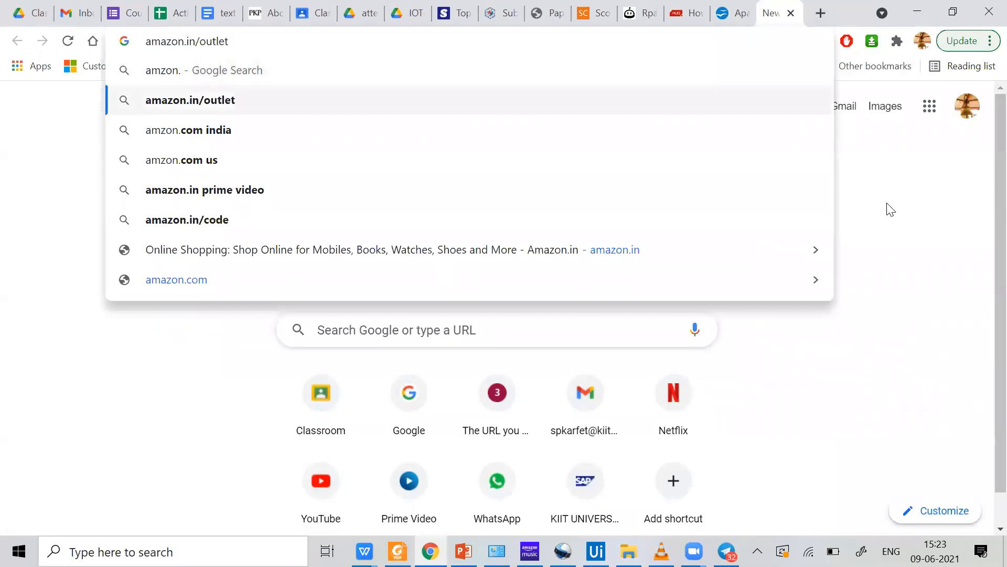
{"action": "key", "text": "BackSpace"}
{"action": "key", "text": "BackSpace"}
{"action": "key", "text": "BackSpace"}
{"action": "key", "text": "BackSpace"}
{"action": "key", "text": "BackSpace"}
{"action": "key", "text": "BackSpace"}
{"action": "key", "text": "BackSpace"}
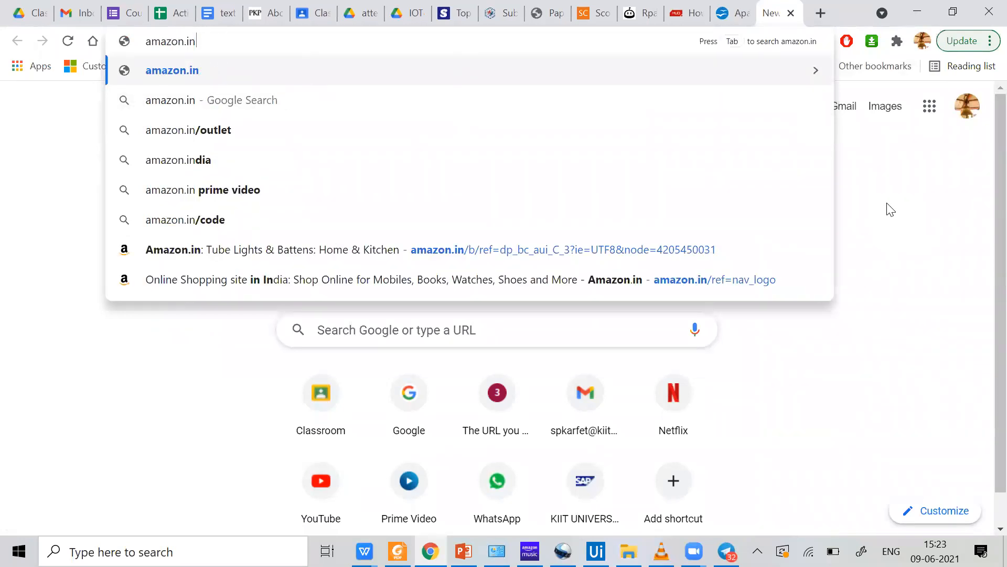
{"action": "key", "text": "Return"}
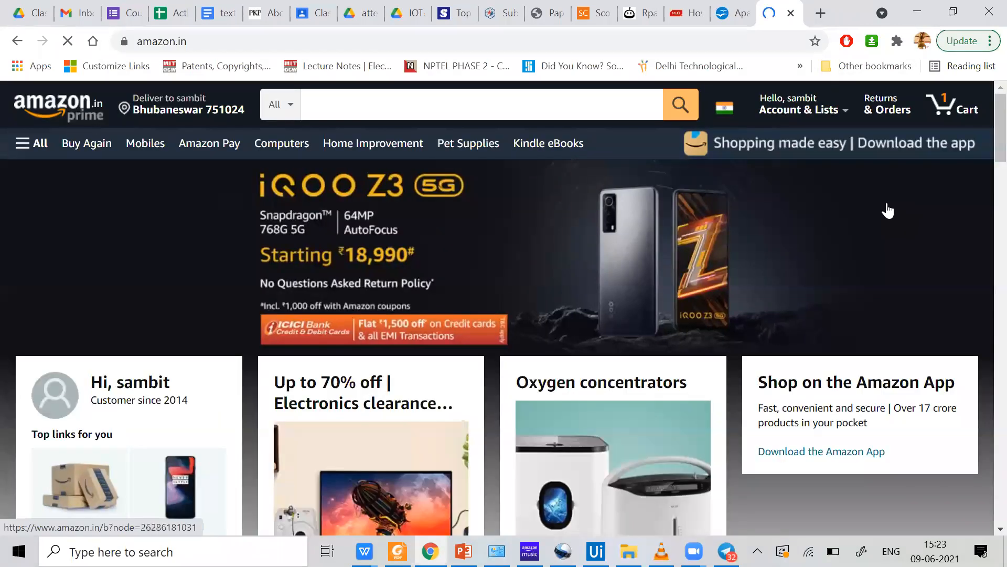
Search Amazon for "artificial intelligence books"
{"action": "left_click", "coordinate": [441, 111]}
{"action": "type", "text": "Arti"}
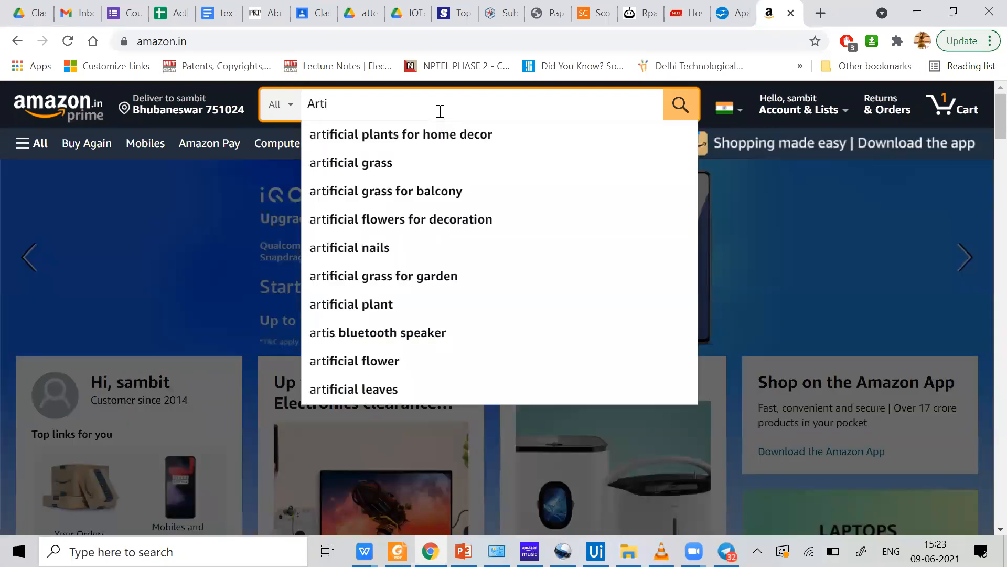
{"action": "type", "text": "ficial Inte"}
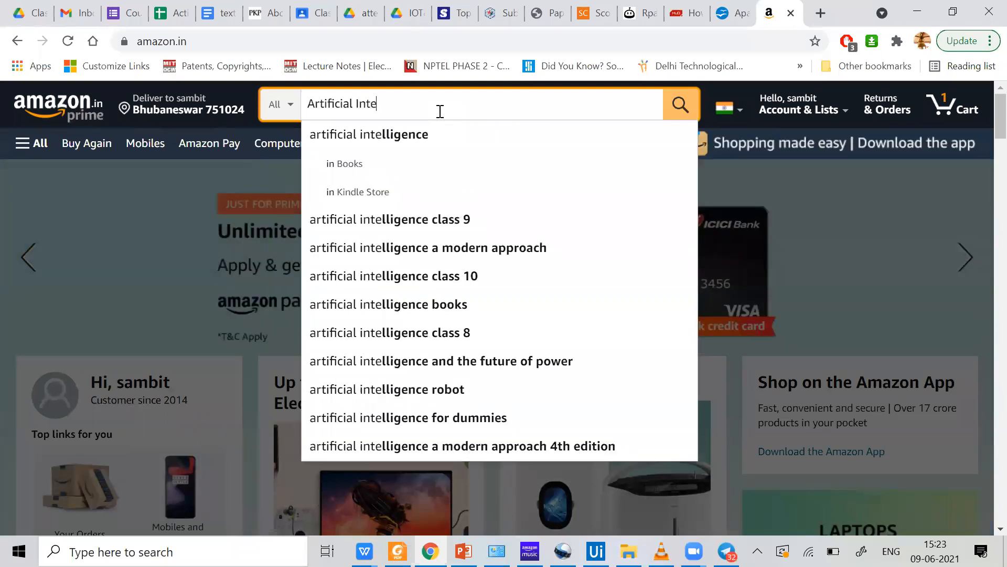
{"action": "key", "text": "Down"}
{"action": "type", "text": "books"}
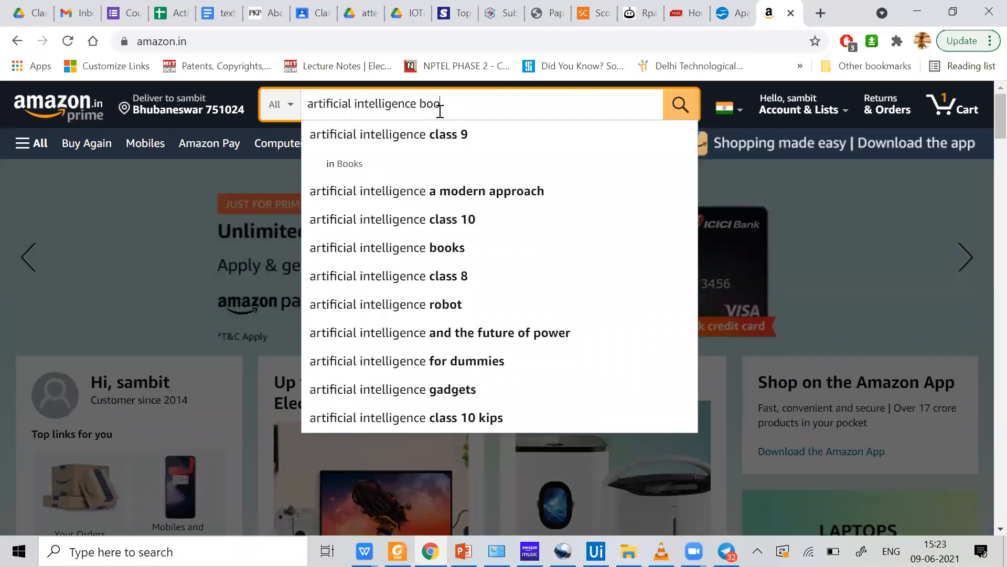
{"action": "key", "text": "Return"}
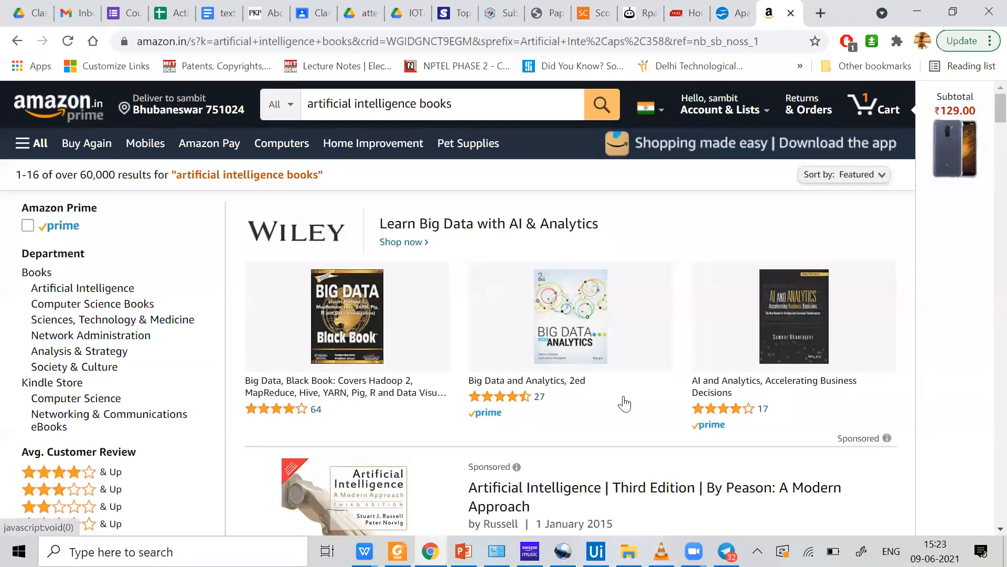
Look through the book search results, examining the titles, authors, ratings and prices of the listings
{"action": "scroll", "coordinate": [603, 394], "scroll_direction": "down", "scroll_amount": 3}
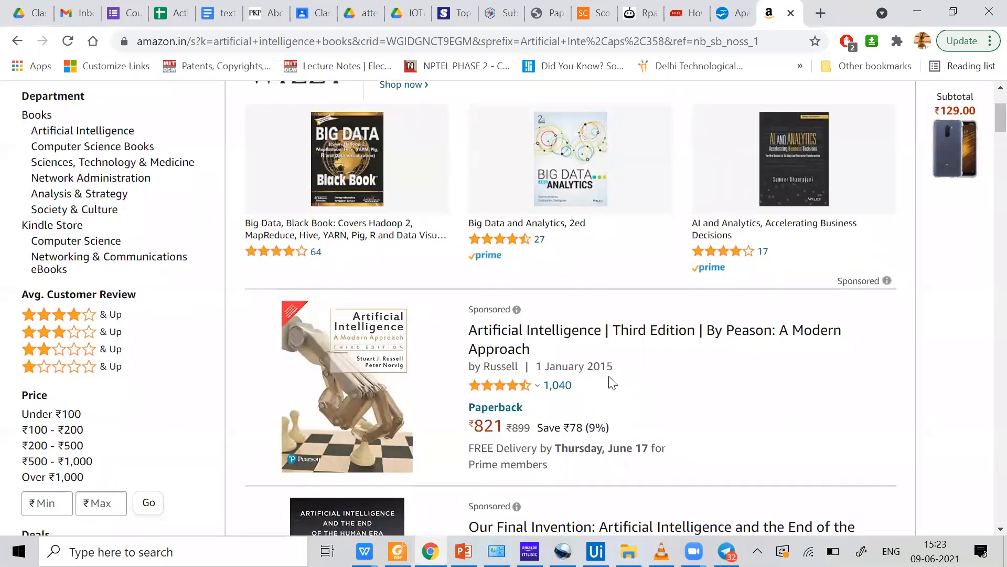
{"action": "scroll", "coordinate": [715, 457], "scroll_direction": "down", "scroll_amount": 5}
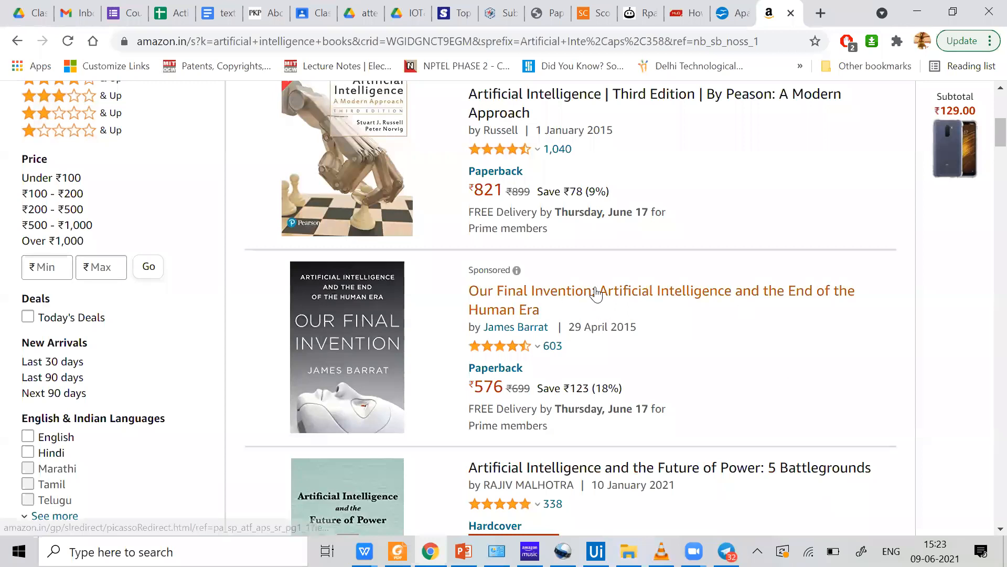
{"action": "scroll", "coordinate": [698, 297], "scroll_direction": "down", "scroll_amount": 2}
{"action": "scroll", "coordinate": [699, 297], "scroll_direction": "down", "scroll_amount": 10}
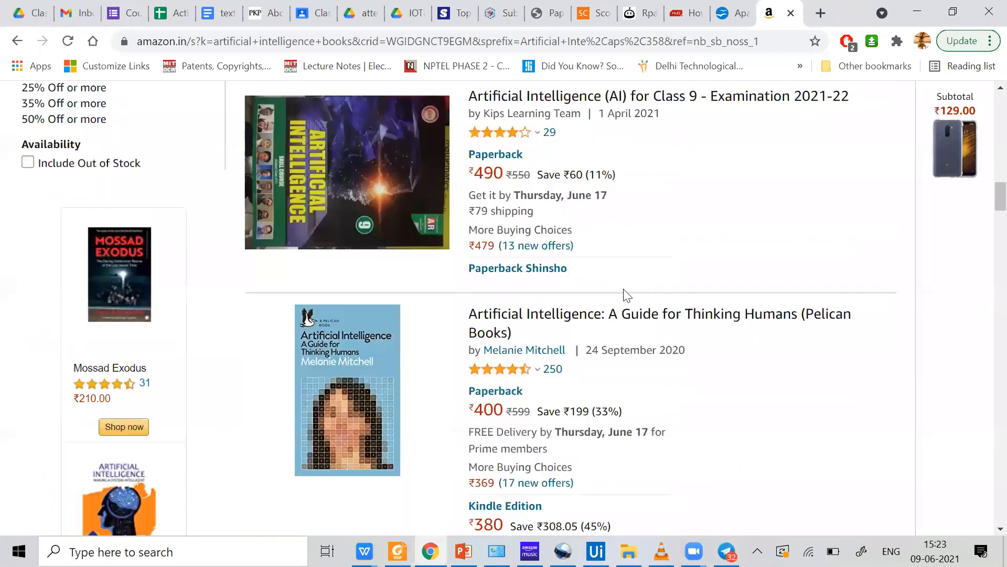
{"action": "scroll", "coordinate": [614, 336], "scroll_direction": "down", "scroll_amount": 6}
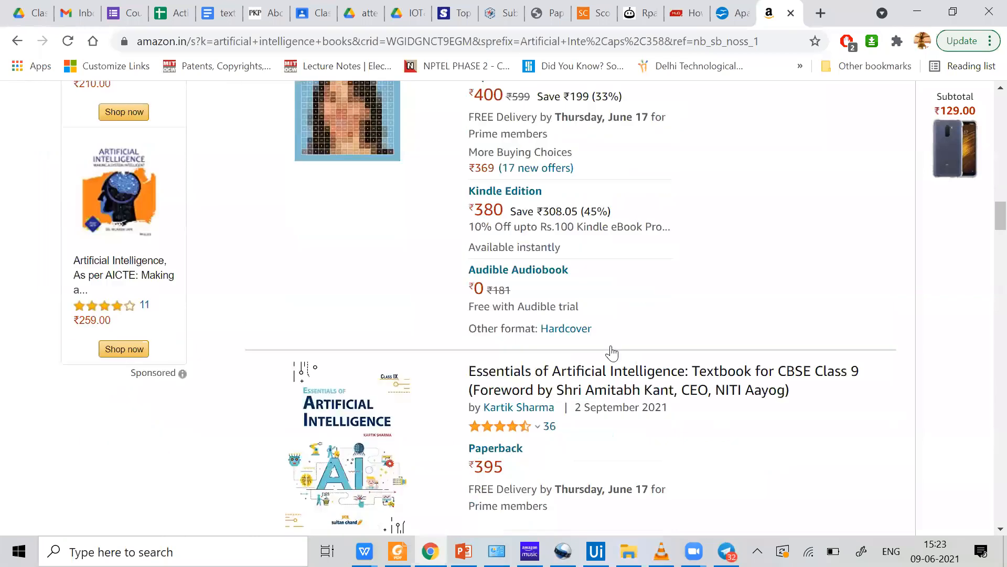
{"action": "scroll", "coordinate": [621, 322], "scroll_direction": "up", "scroll_amount": 20}
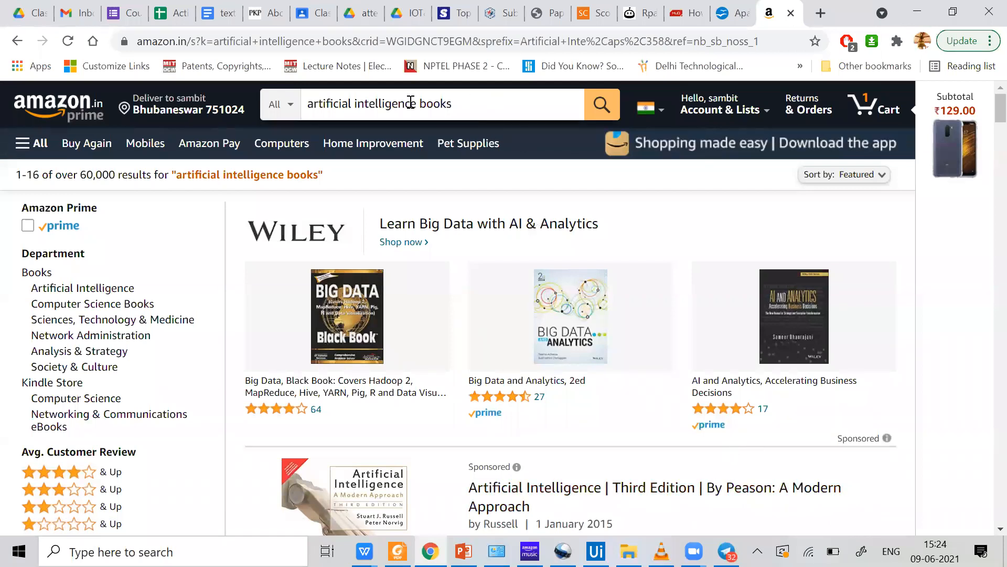
{"action": "left_click_drag", "start_coordinate": [316, 103], "coordinate": [512, 93]}
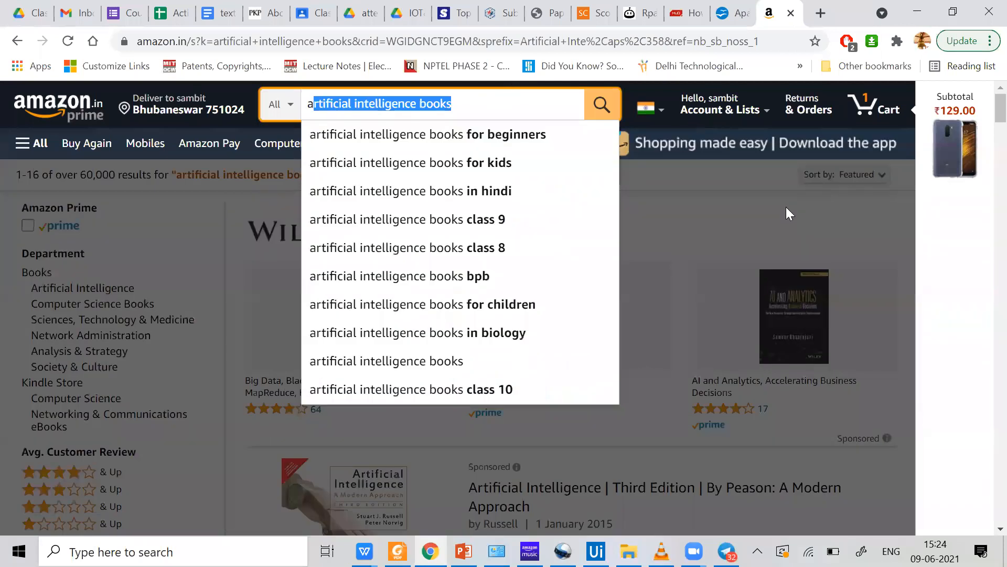
{"action": "left_click", "coordinate": [689, 224]}
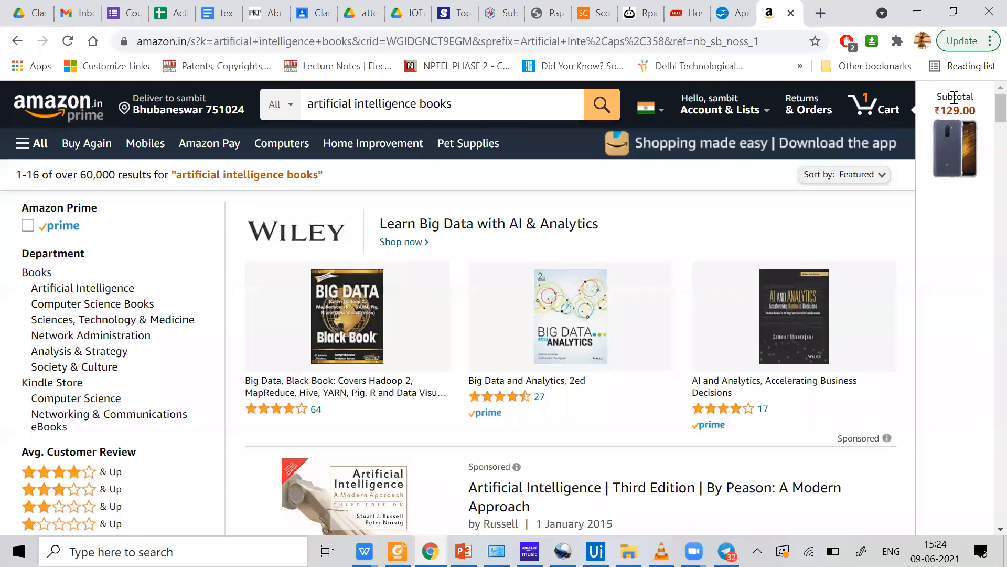
{"action": "scroll", "coordinate": [985, 128], "scroll_direction": "down", "scroll_amount": 5}
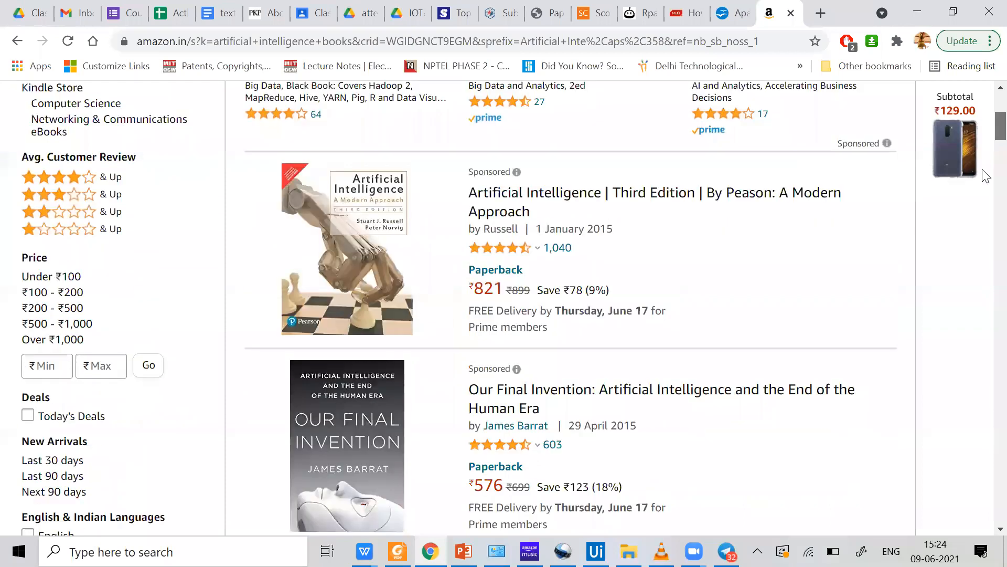
{"action": "scroll", "coordinate": [984, 181], "scroll_direction": "down", "scroll_amount": 2}
{"action": "scroll", "coordinate": [985, 121], "scroll_direction": "down", "scroll_amount": 5}
{"action": "scroll", "coordinate": [985, 112], "scroll_direction": "down", "scroll_amount": 15}
{"action": "key", "text": "Home"}
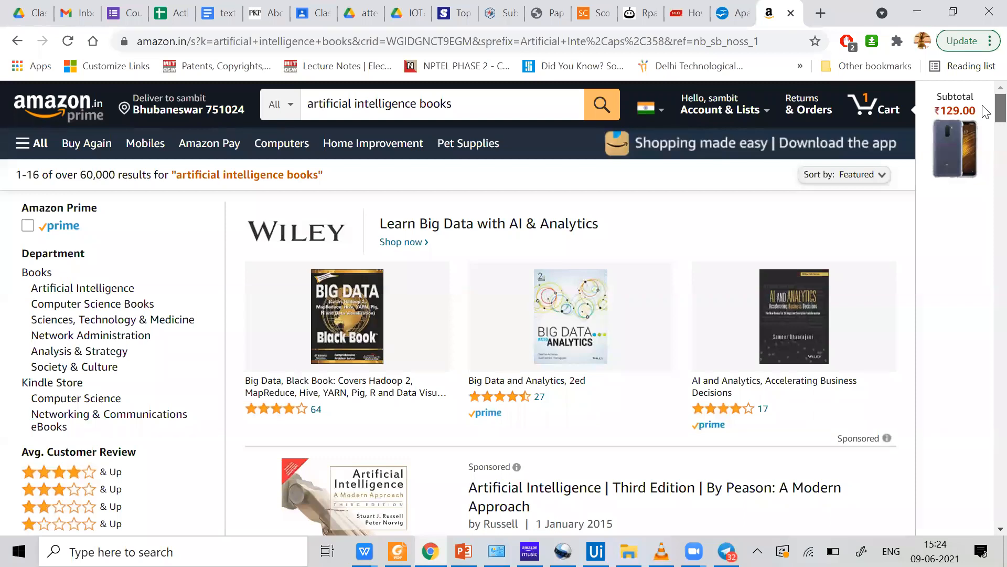
{"action": "scroll", "coordinate": [986, 112], "scroll_direction": "down", "scroll_amount": 1}
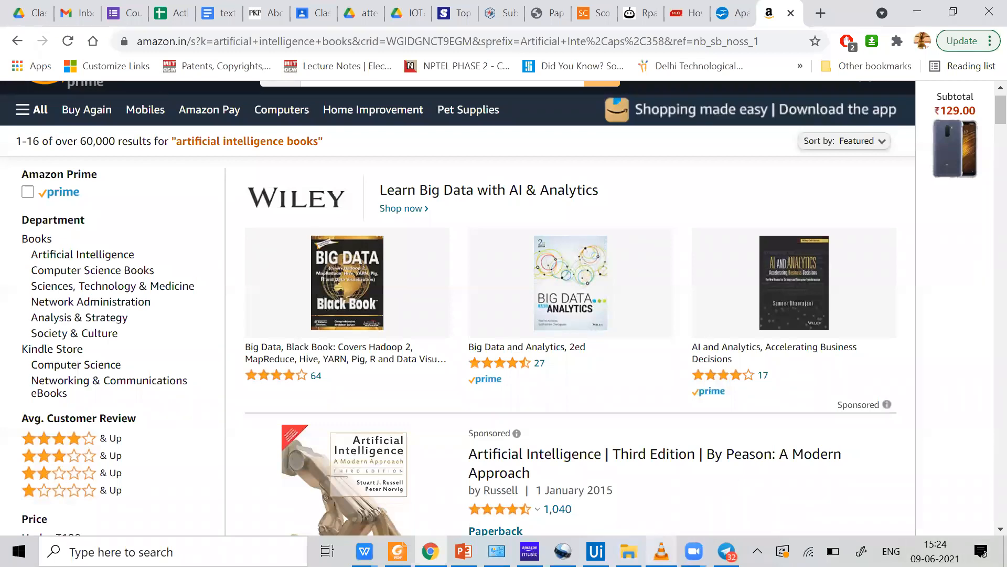
Switch to UiPath Studio and create a new sequence workflow named Web2Excel in the WebtoExcel project
{"action": "left_click", "coordinate": [596, 551]}
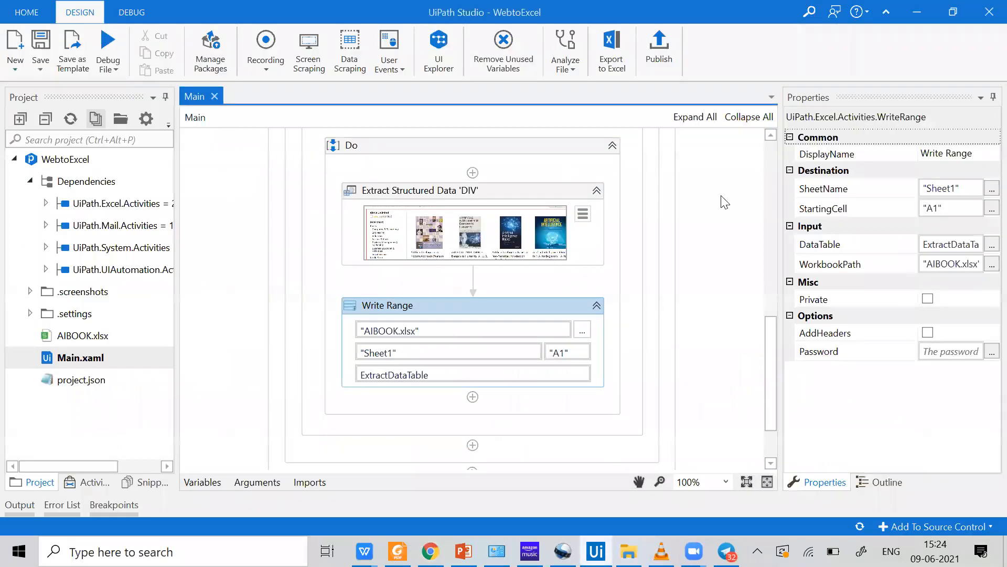
{"action": "scroll", "coordinate": [636, 254], "scroll_direction": "up", "scroll_amount": 8}
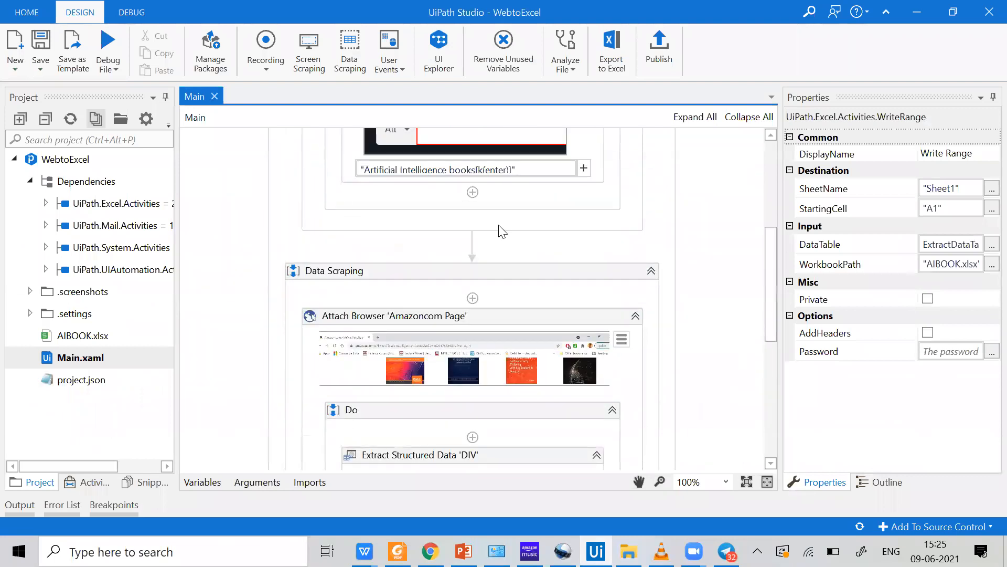
{"action": "scroll", "coordinate": [677, 173], "scroll_direction": "up", "scroll_amount": 3}
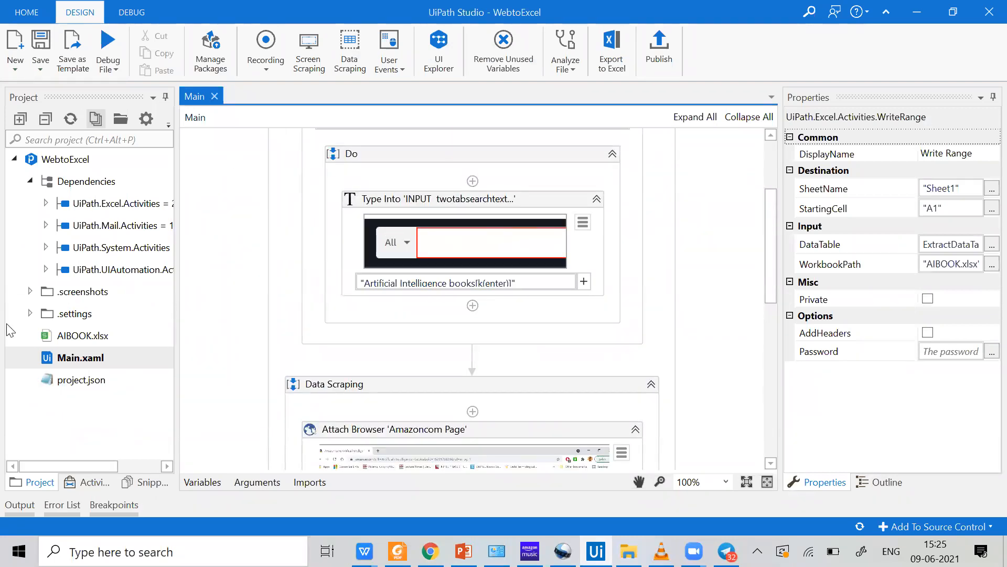
{"action": "left_click", "coordinate": [15, 60]}
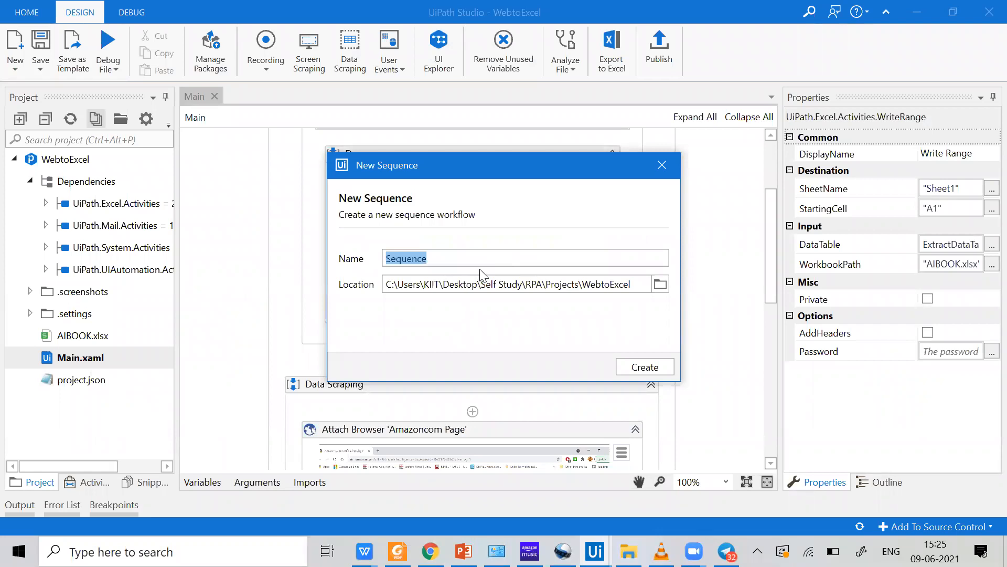
{"action": "type", "text": "Web2W"}
{"action": "key", "text": "BackSpace"}
{"action": "type", "text": "Excel"}
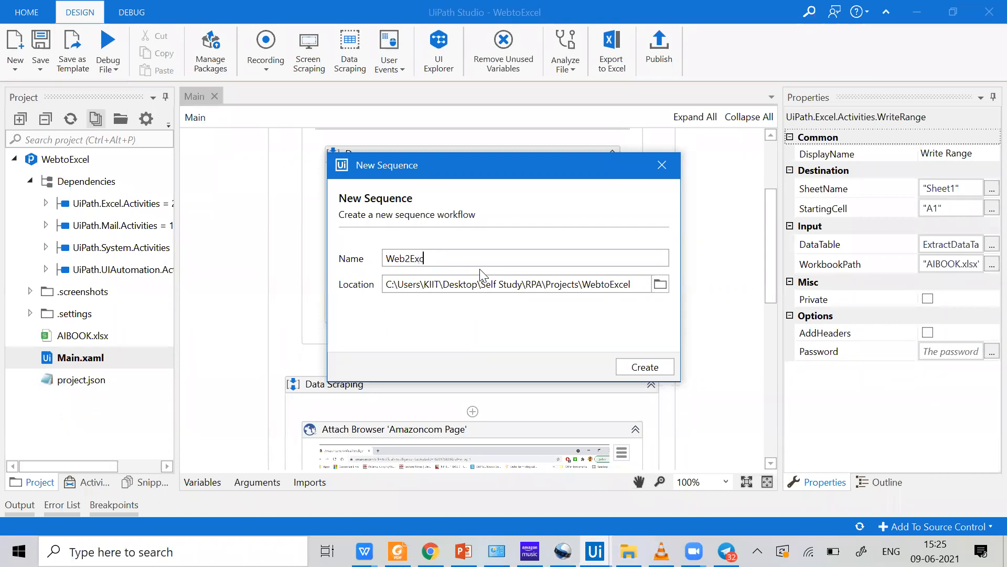
{"action": "key", "text": "Return"}
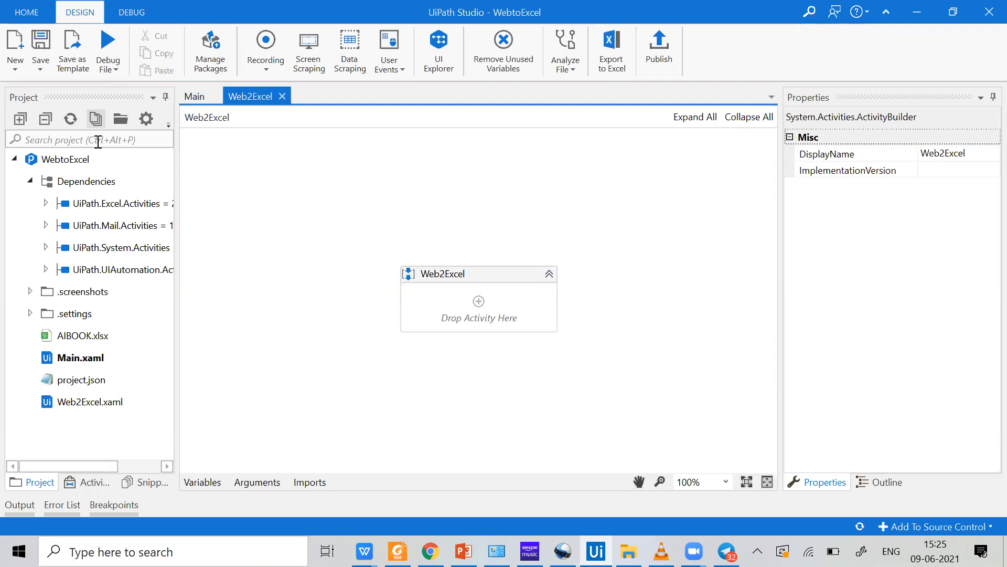
Switch to Chrome and examine the result range and total stated above the Amazon book listings
{"action": "key", "text": "alt+Tab"}
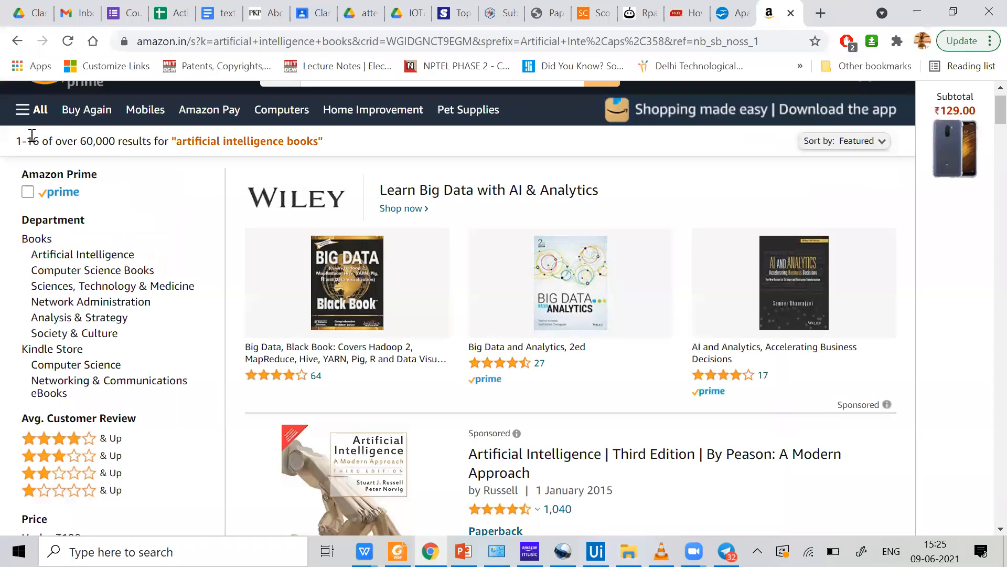
{"action": "left_click_drag", "start_coordinate": [16, 143], "coordinate": [164, 144]}
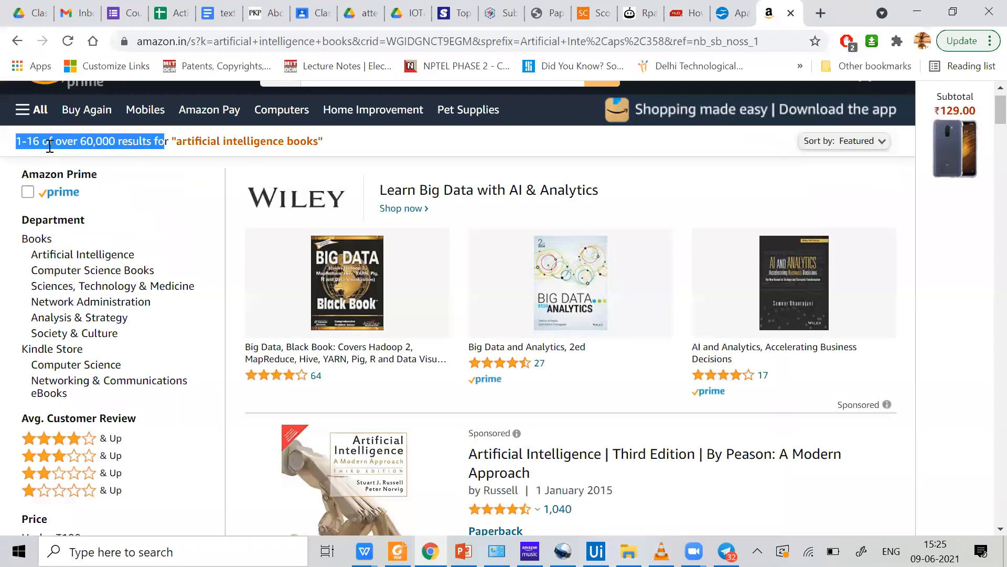
{"action": "left_click_drag", "start_coordinate": [49, 145], "coordinate": [169, 143]}
{"action": "left_click", "coordinate": [141, 153]}
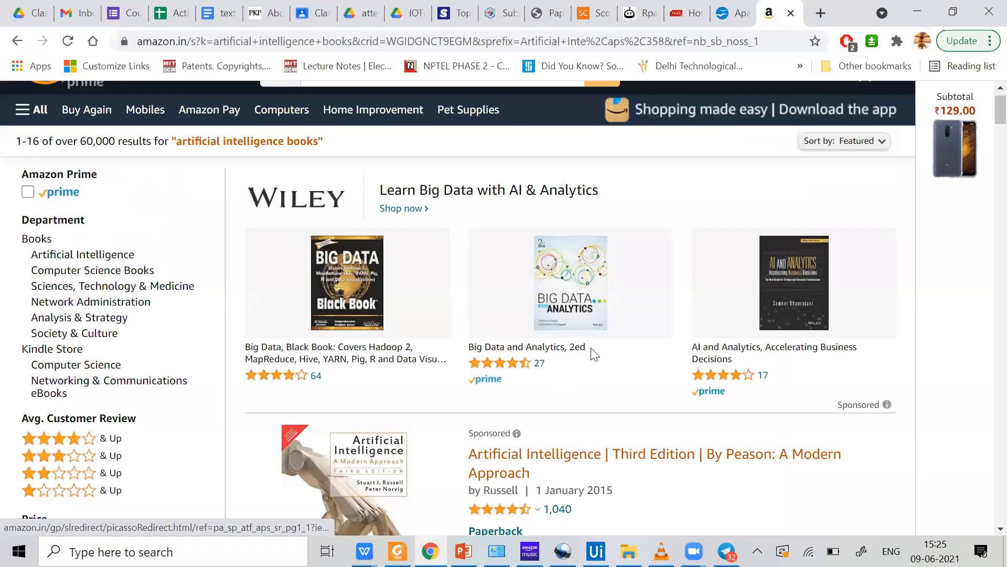
Return to UiPath Studio and add an Open Browser activity to the Web2Excel sequence
{"action": "key", "text": "alt+Tab"}
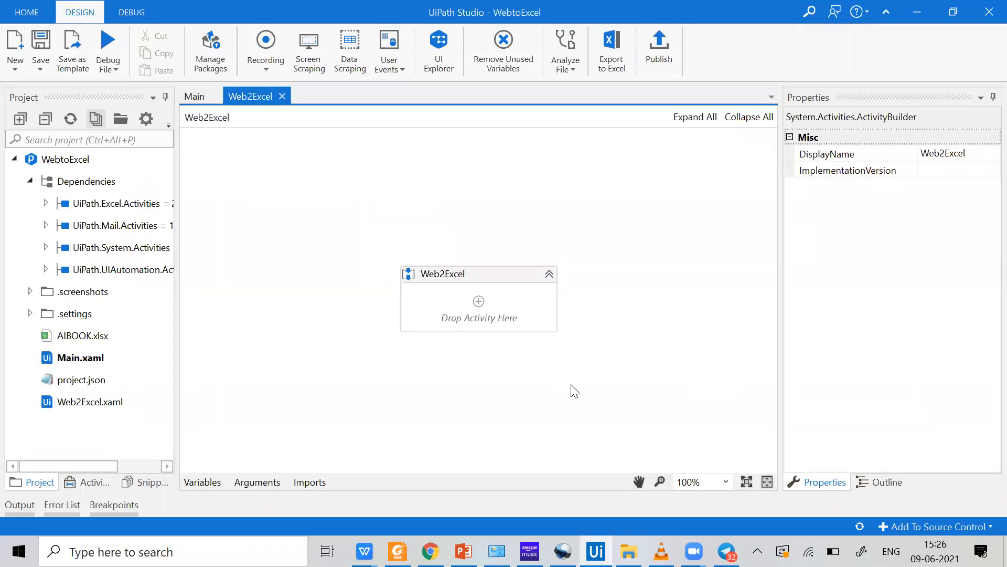
{"action": "left_click", "coordinate": [89, 482]}
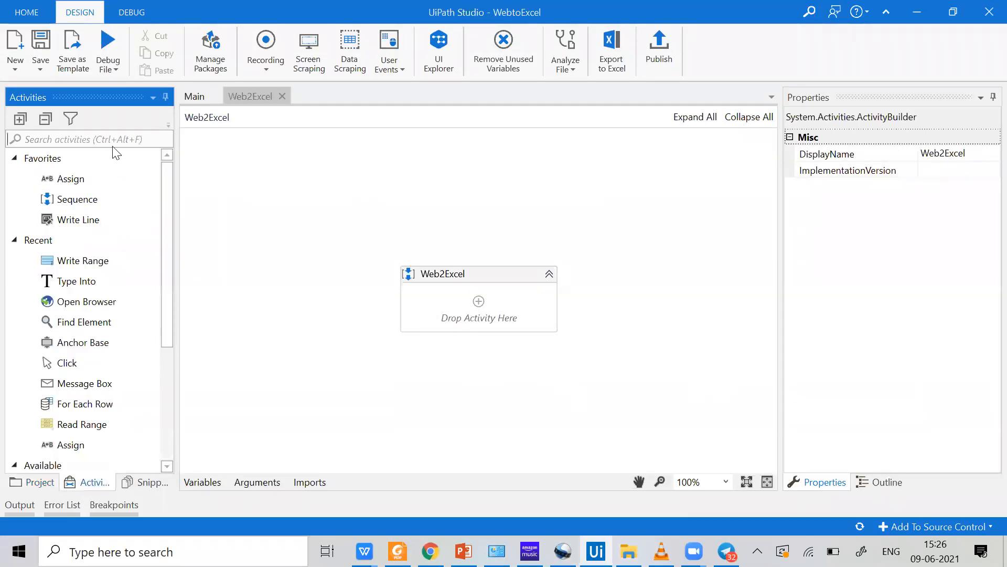
{"action": "left_click_drag", "start_coordinate": [87, 302], "coordinate": [492, 319]}
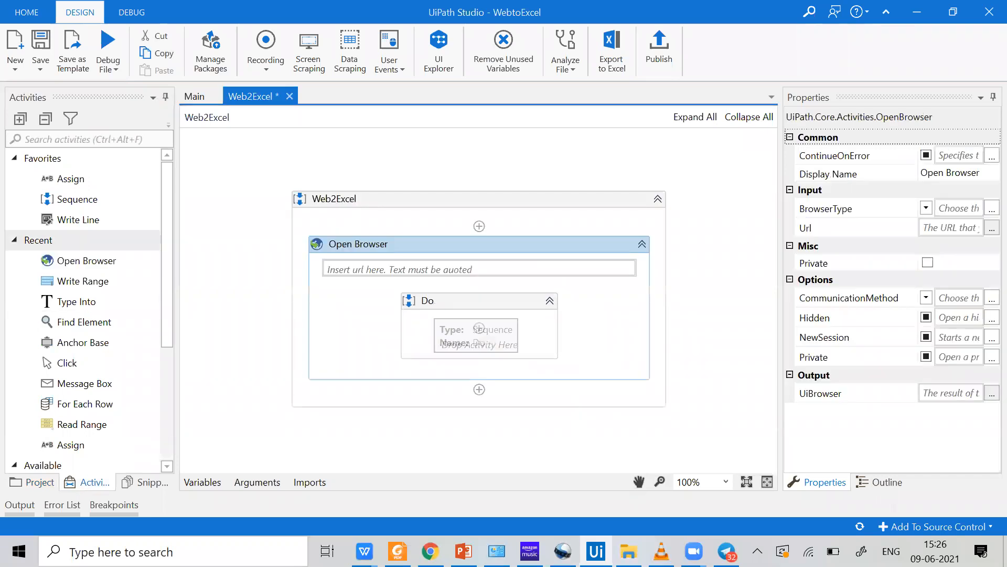
Switch to Chrome, copy the amazon.in home page address, and return to the Open Browser activity in UiPath Studio
{"action": "left_click", "coordinate": [431, 551]}
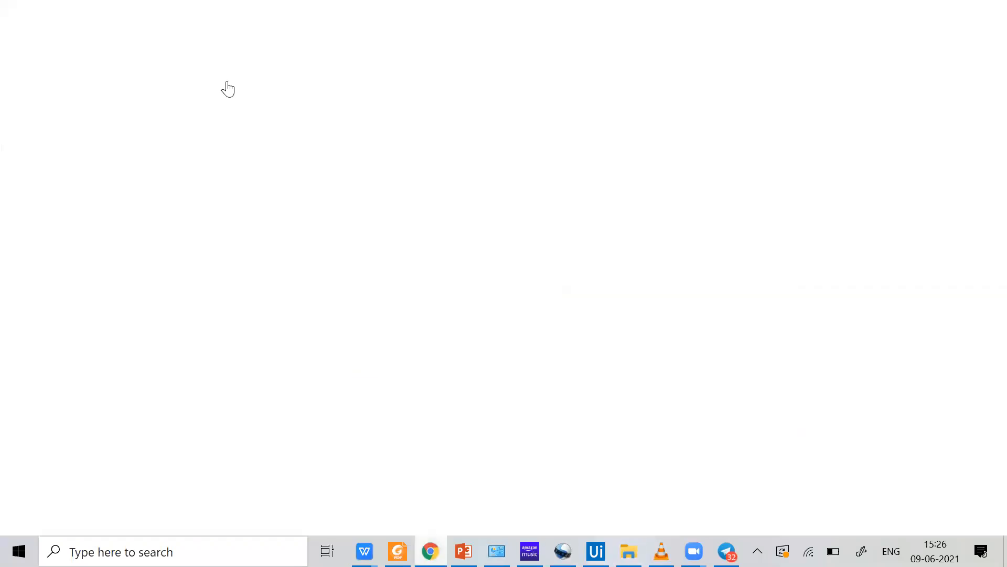
{"action": "left_click", "coordinate": [17, 45]}
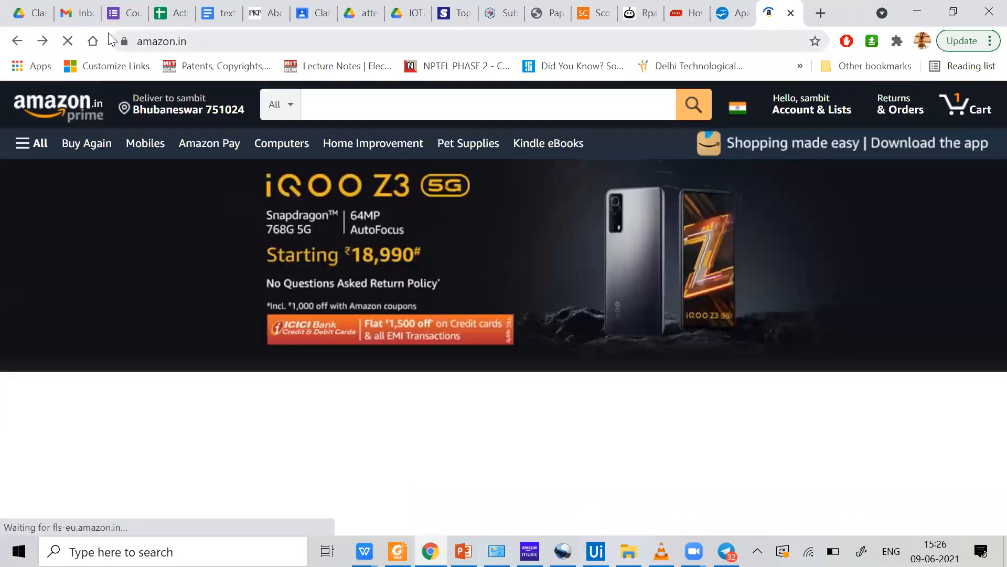
{"action": "left_click", "coordinate": [111, 41]}
{"action": "key", "text": "ctrl+c"}
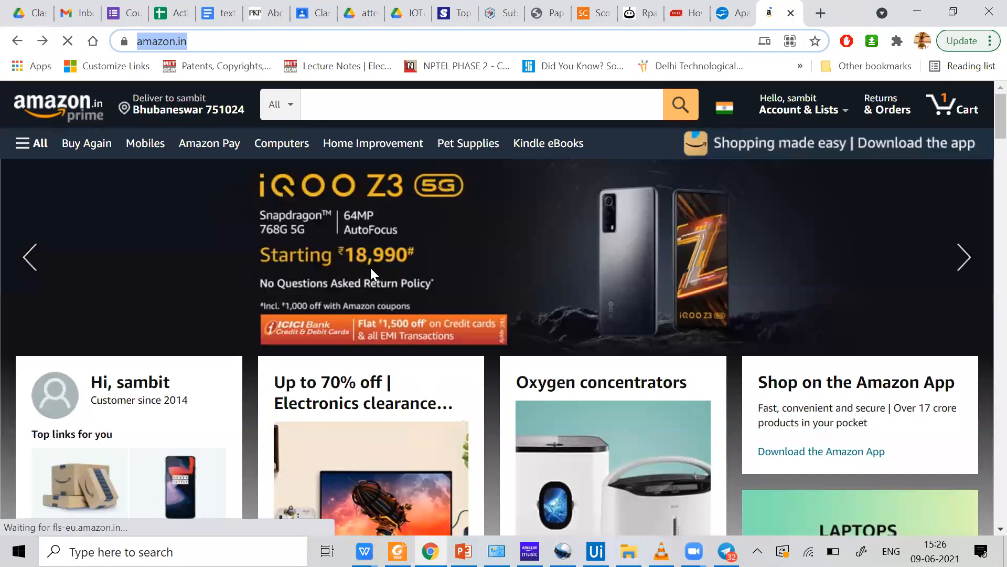
{"action": "key", "text": "alt+Tab"}
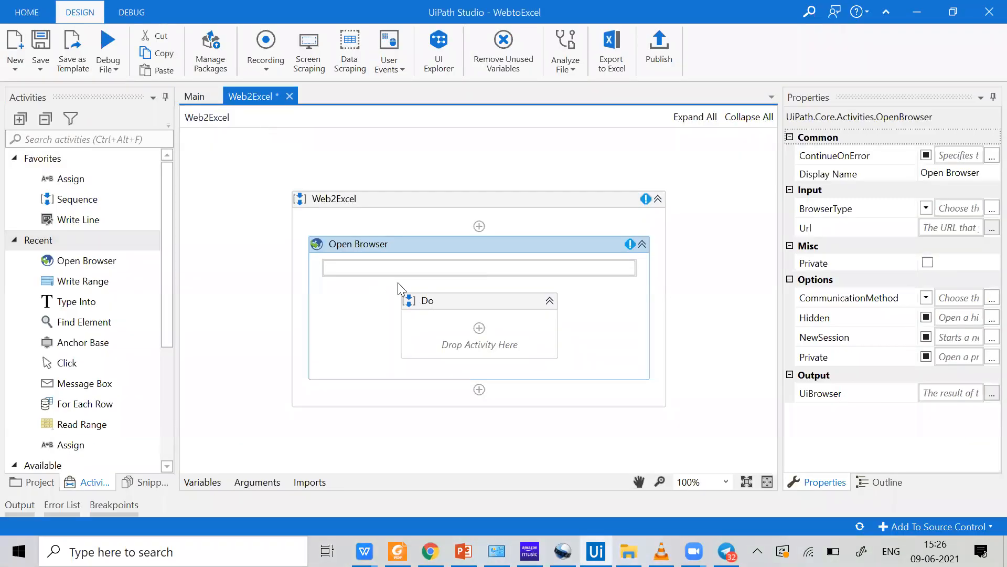
{"action": "type", "text": "\"\""}
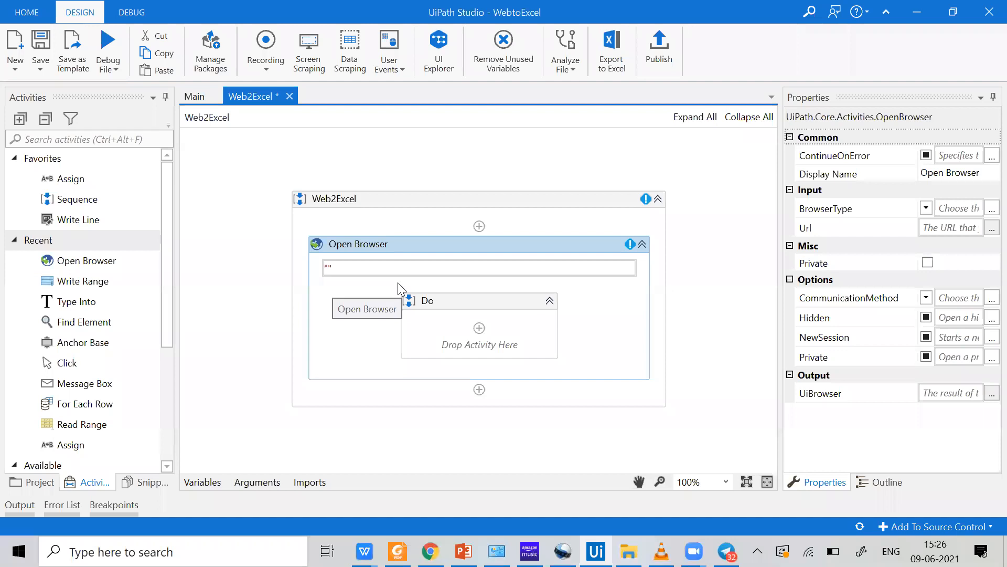
{"action": "key", "text": "ctrl+v"}
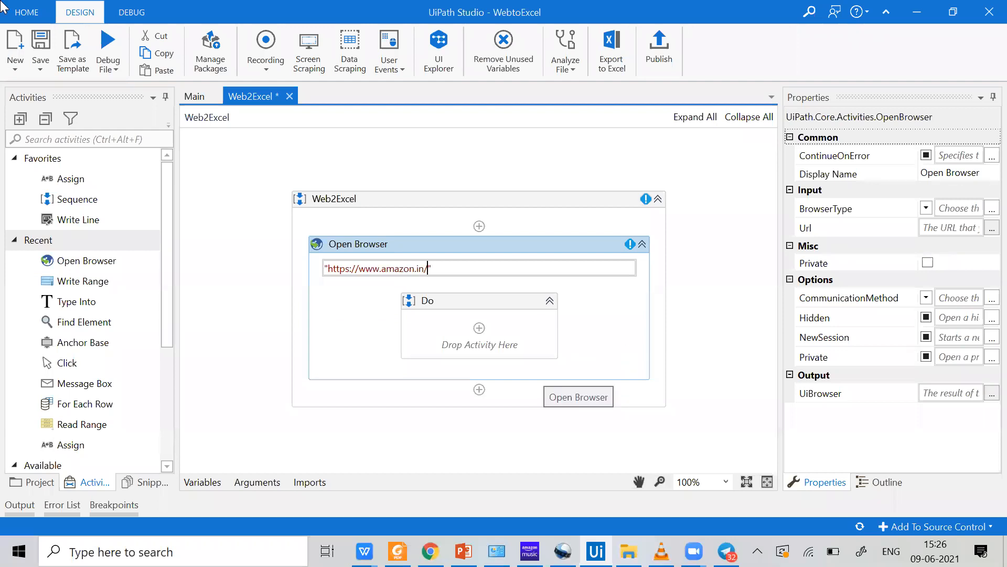
Add a Type Into activity to the Do sequence of Open Browser and indicate the Amazon search box in Chrome as its target
{"action": "left_click_drag", "start_coordinate": [76, 307], "coordinate": [512, 378]}
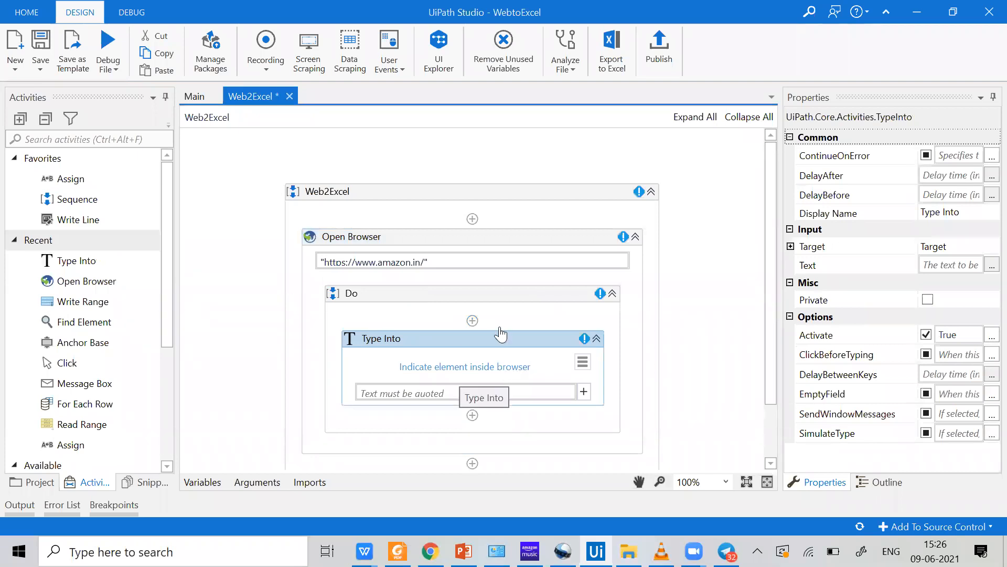
{"action": "key", "text": "alt+Tab"}
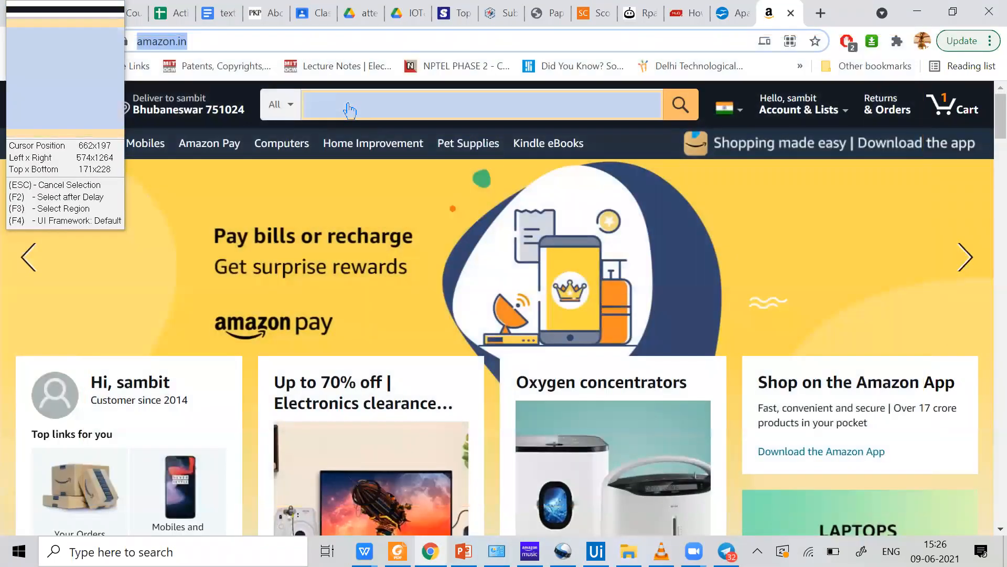
{"action": "left_click", "coordinate": [347, 104]}
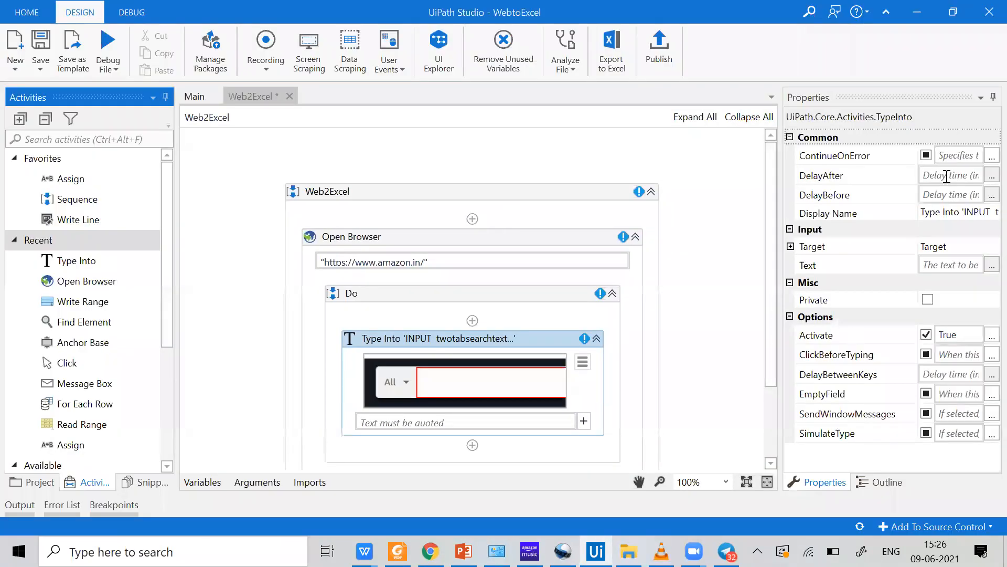
Set the Type Into activity's text to "Artificial Intelligence Books"
{"action": "scroll", "coordinate": [576, 346], "scroll_direction": "down", "scroll_amount": 2}
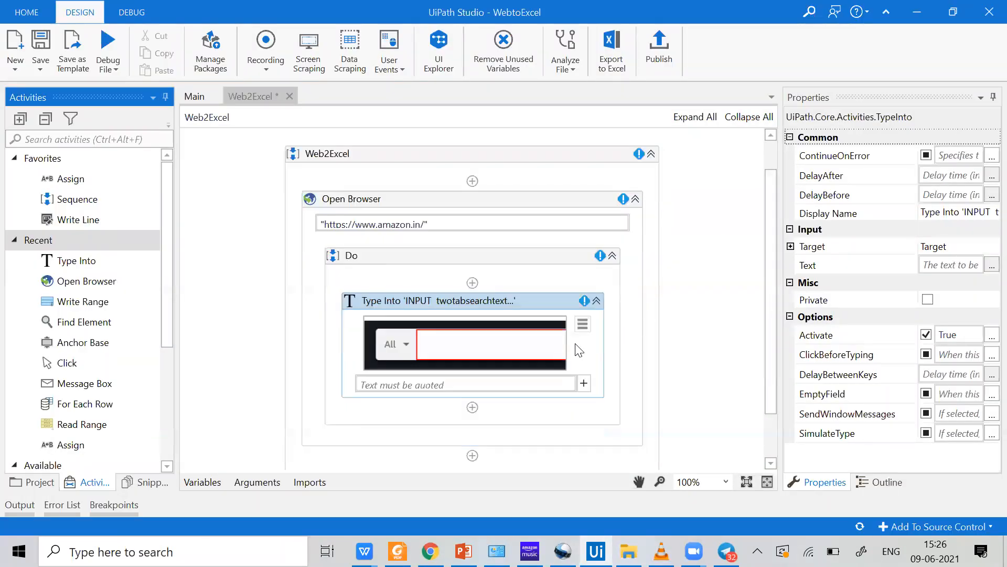
{"action": "left_click", "coordinate": [558, 304]}
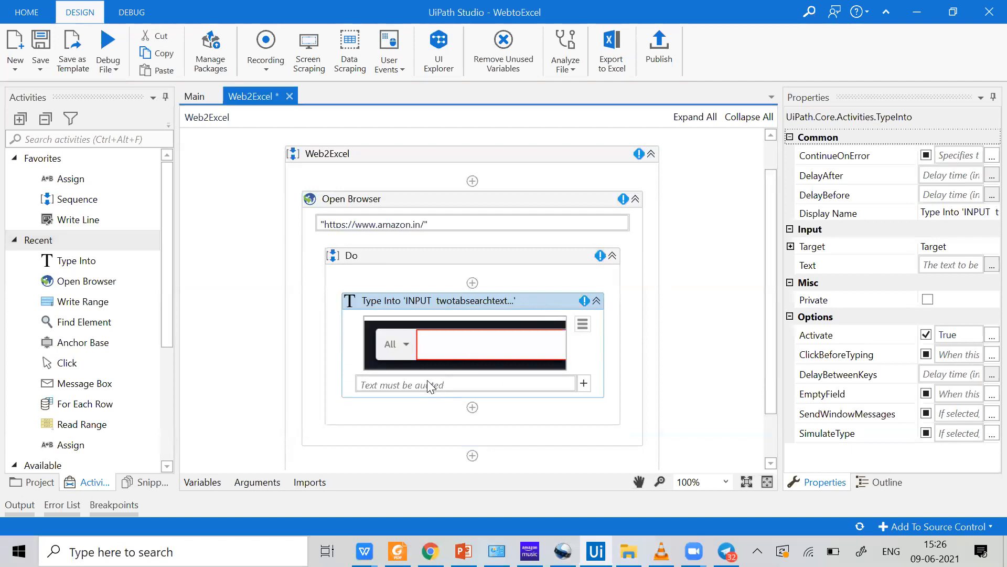
{"action": "left_click", "coordinate": [428, 385]}
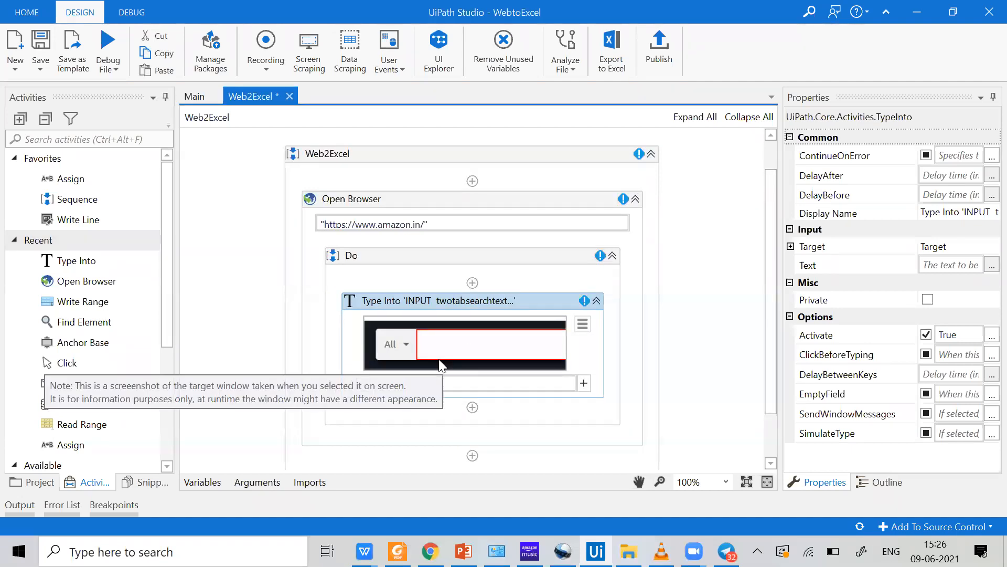
{"action": "type", "text": "\"Artificial Intelligence Books"}
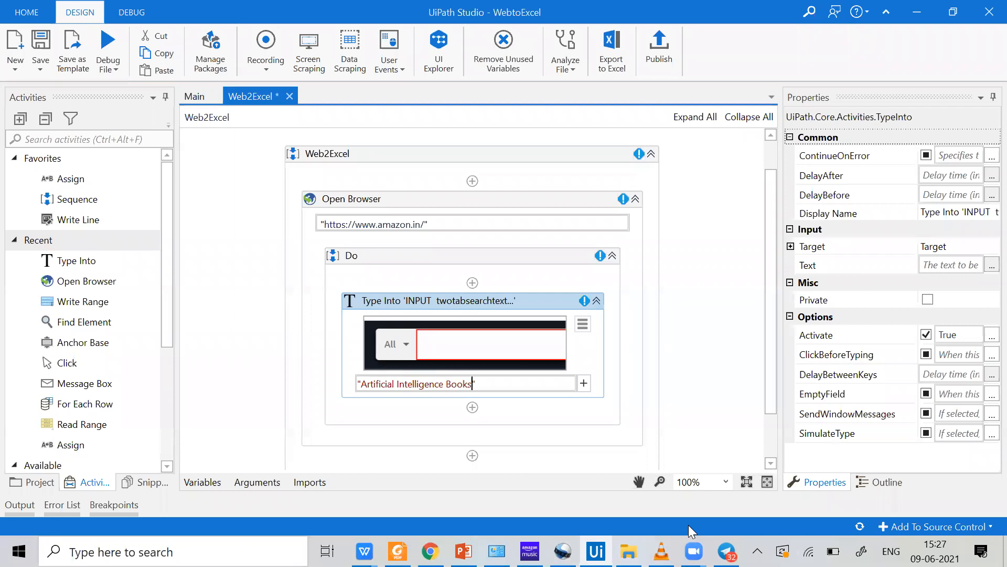
{"action": "left_click", "coordinate": [668, 340]}
{"action": "left_click", "coordinate": [522, 300]}
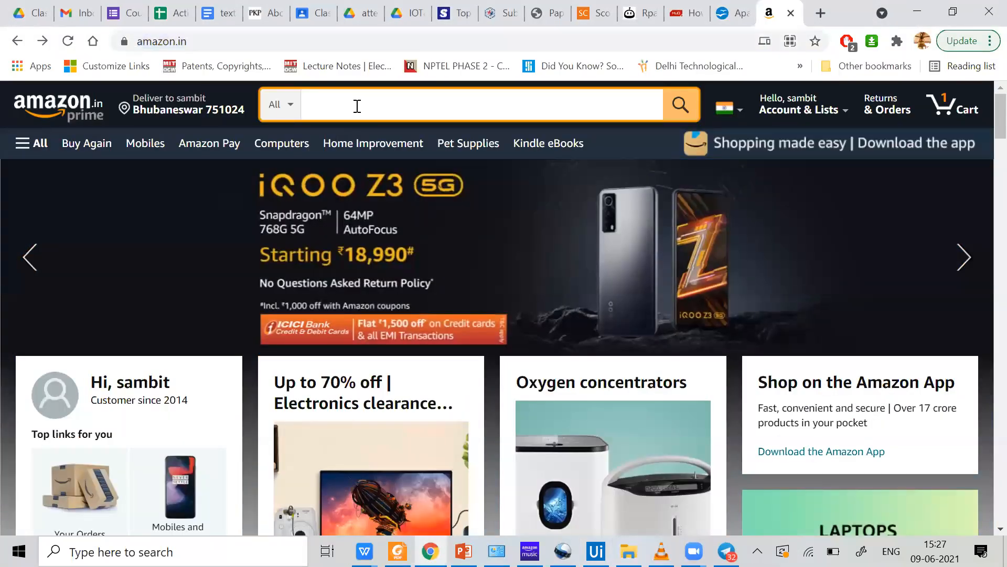
Search Amazon in Chrome for "artificial intelligence book"
{"action": "type", "text": "ificia"}
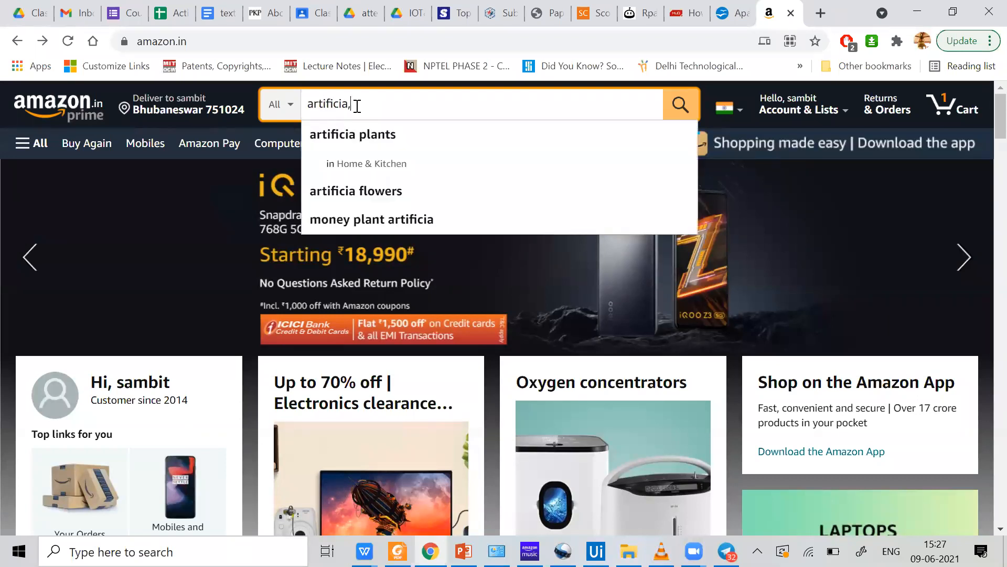
{"action": "type", "text": "l in"}
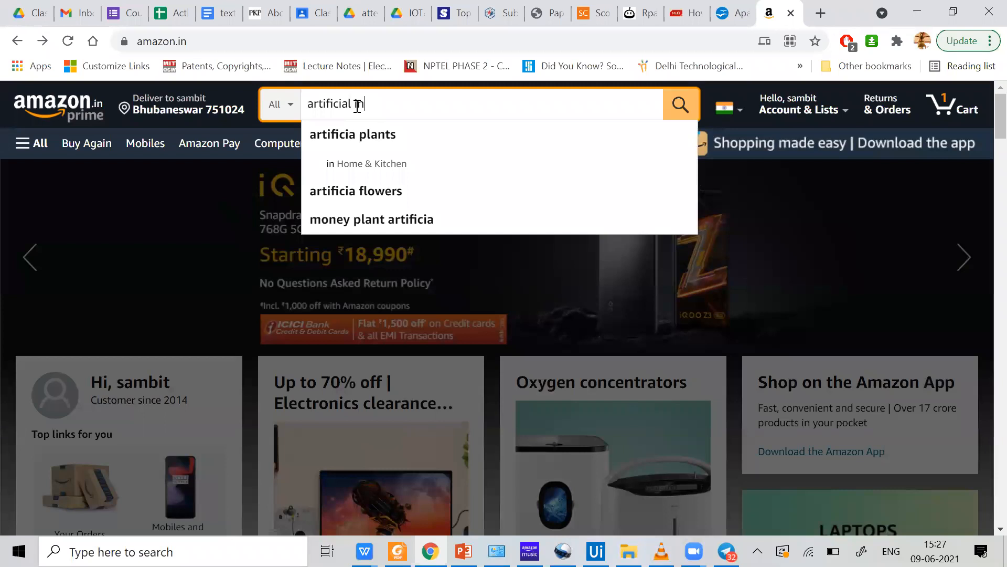
{"action": "type", "text": "telligence book"}
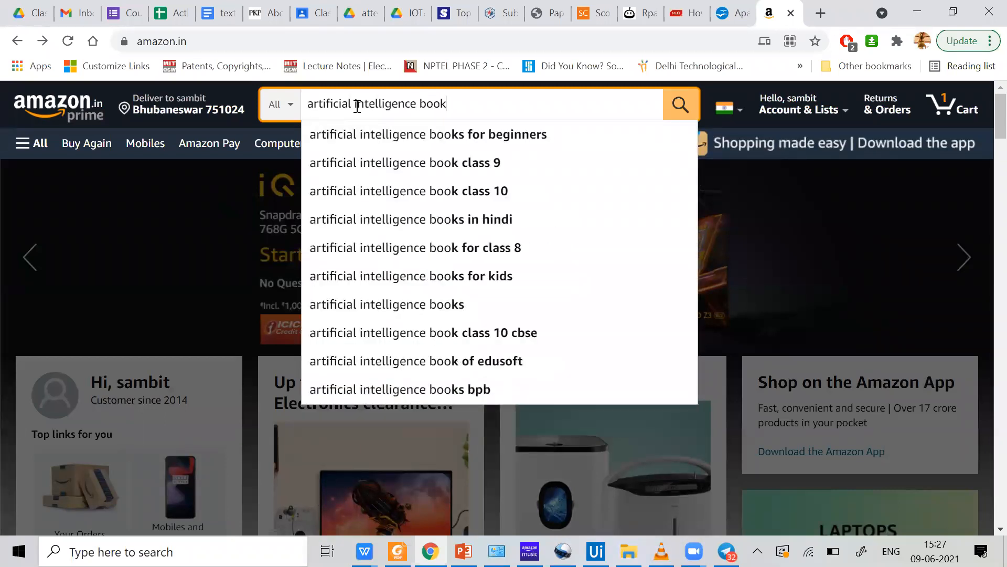
{"action": "key", "text": "Return"}
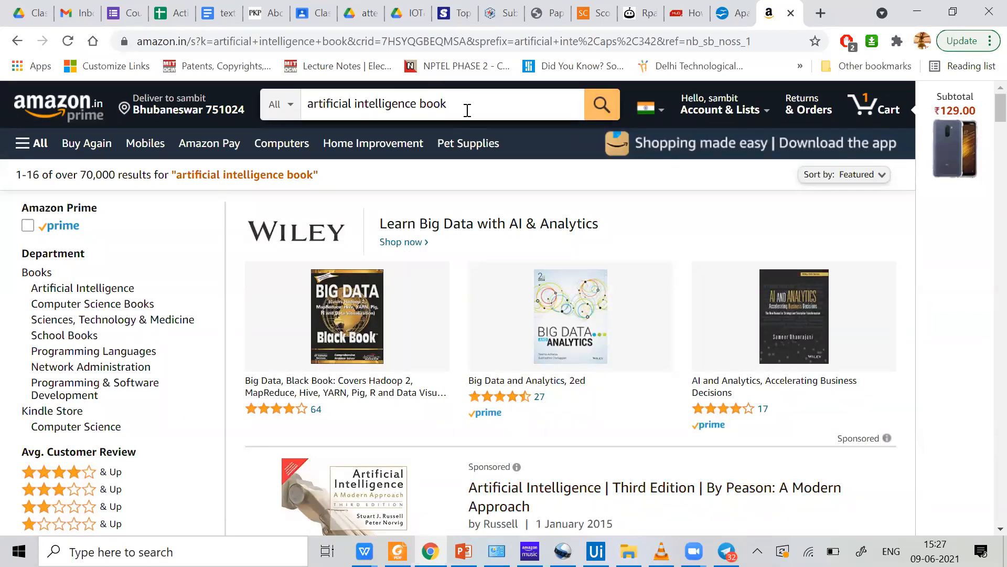
{"action": "left_click", "coordinate": [549, 105]}
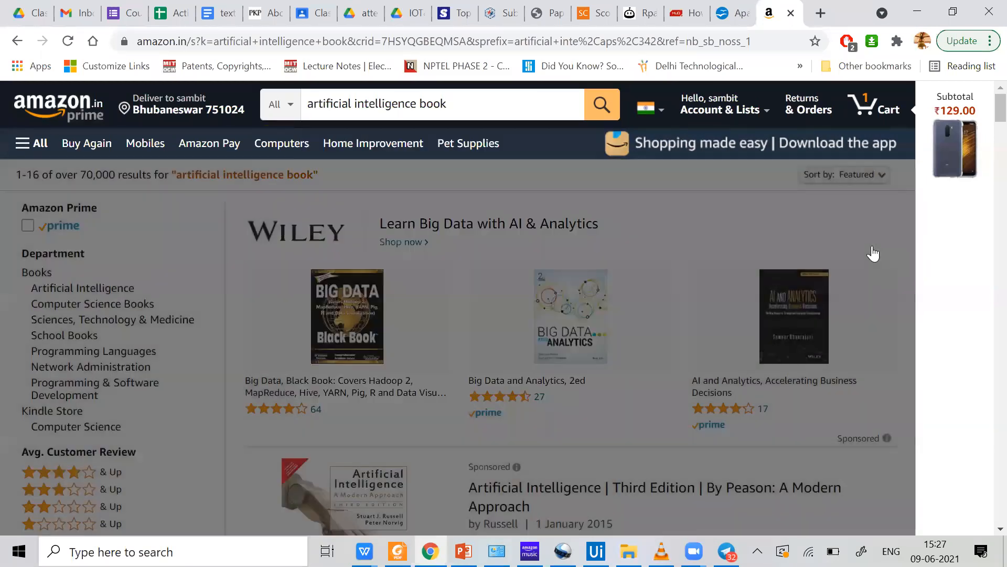
{"action": "left_click", "coordinate": [873, 254]}
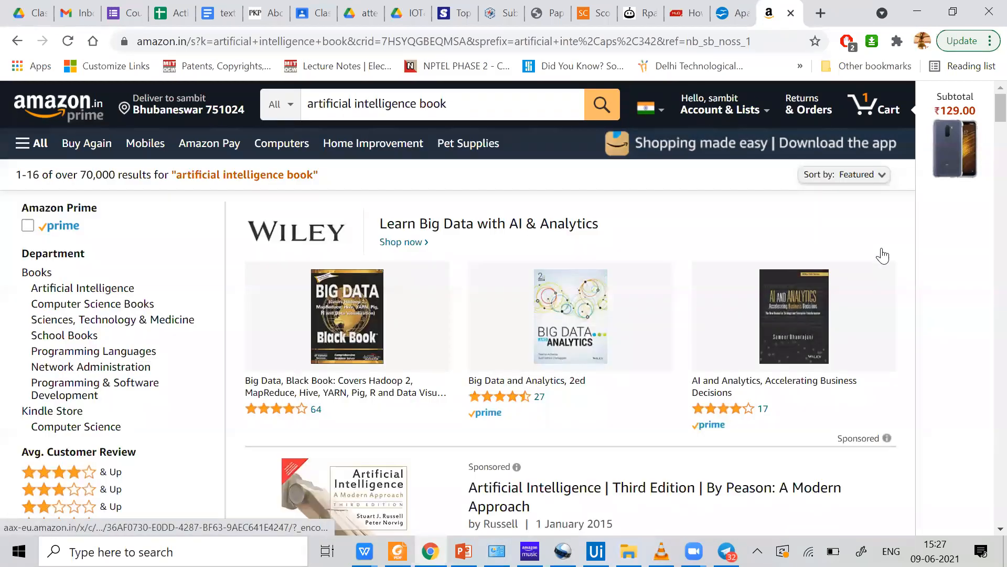
Return to UiPath Studio and append the special key enter to the Type Into activity's text
{"action": "mouse_move", "coordinate": [692, 551]}
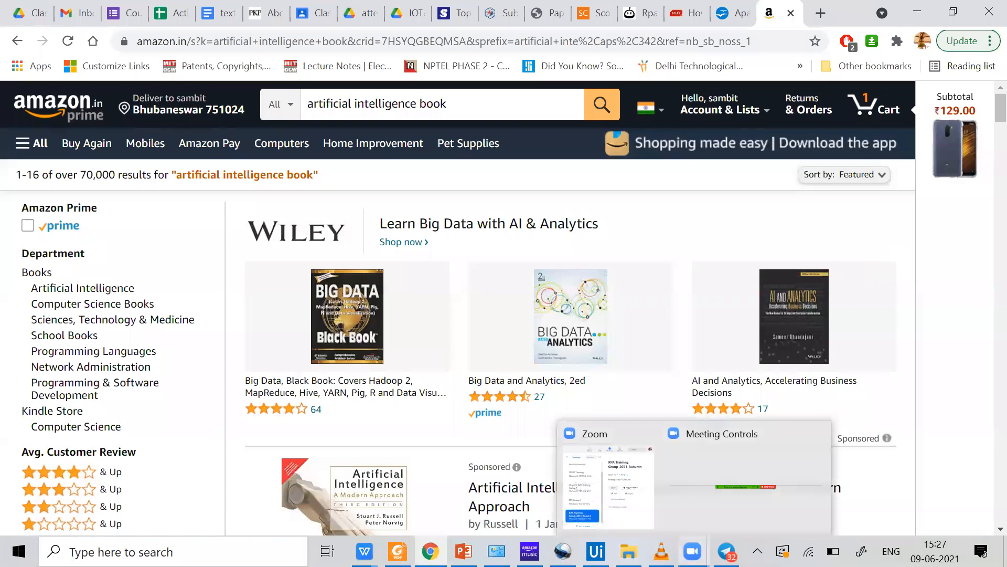
{"action": "mouse_move", "coordinate": [596, 550]}
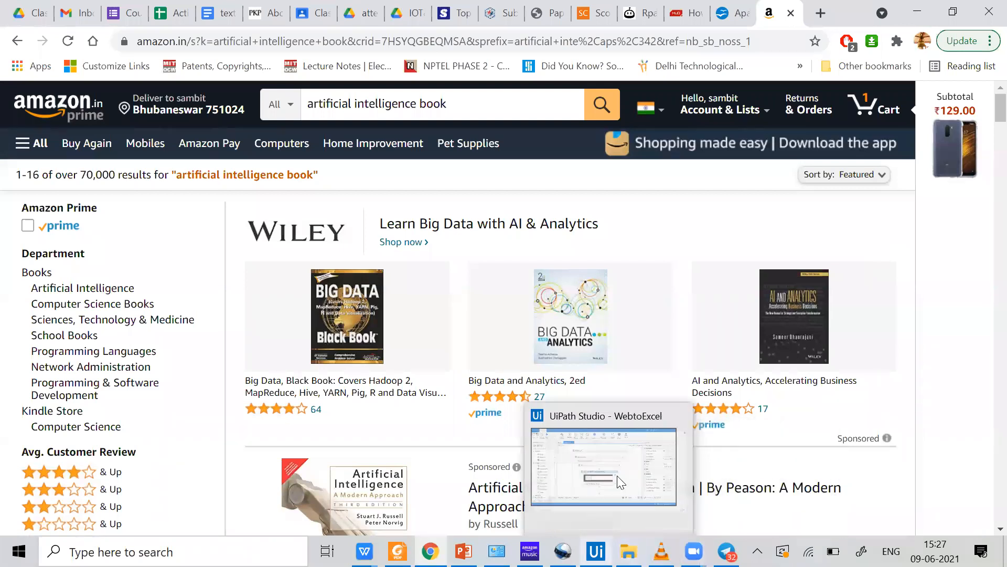
{"action": "left_click", "coordinate": [605, 443]}
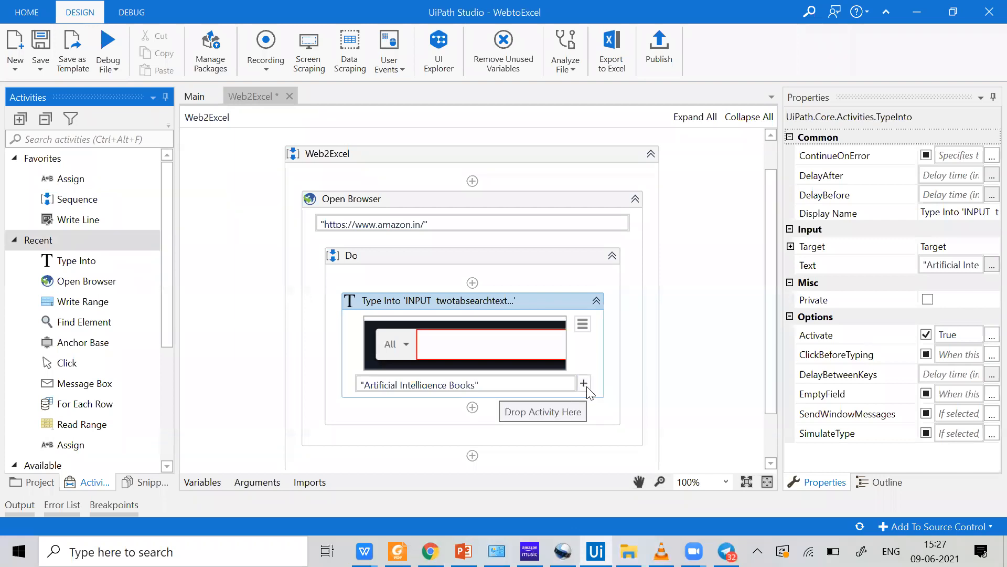
{"action": "left_click", "coordinate": [588, 388]}
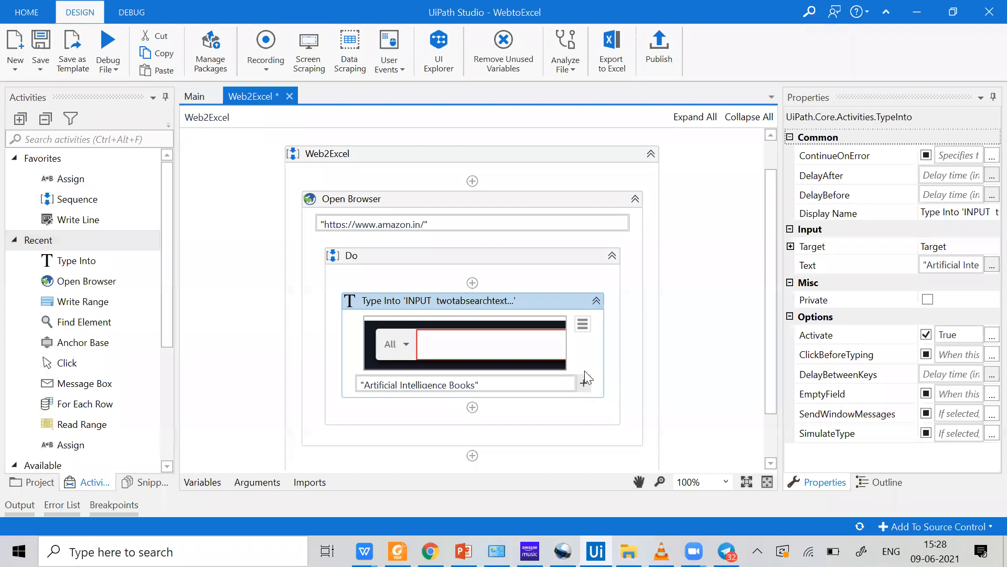
{"action": "scroll", "coordinate": [584, 370], "scroll_direction": "down", "scroll_amount": 2}
{"action": "left_click", "coordinate": [584, 325]}
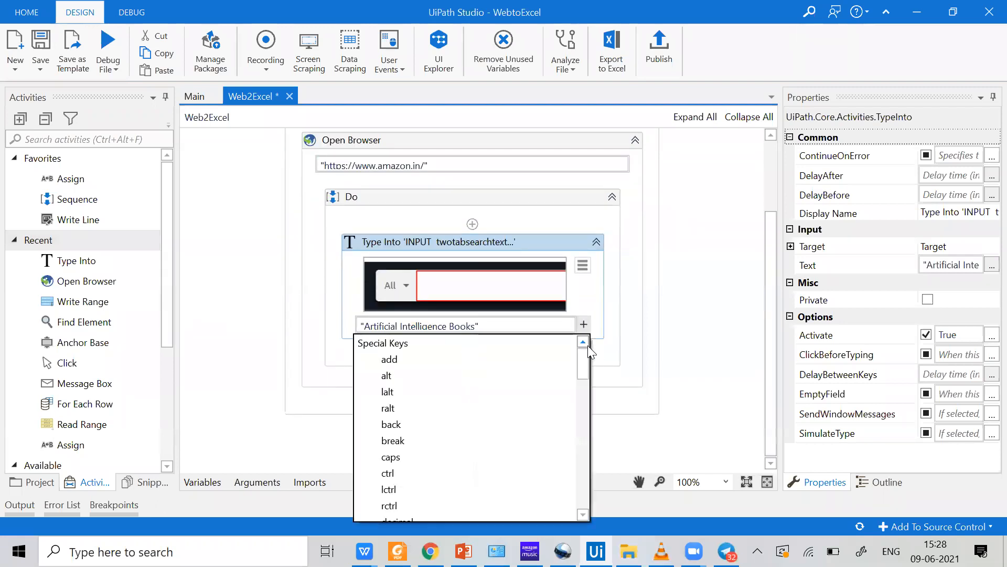
{"action": "left_click_drag", "start_coordinate": [587, 372], "coordinate": [586, 351]}
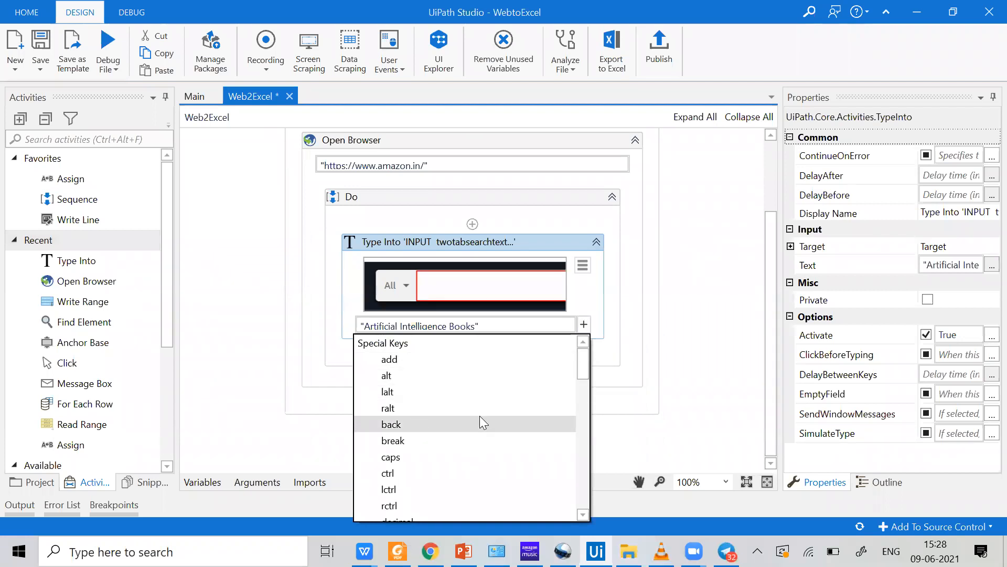
{"action": "scroll", "coordinate": [480, 415], "scroll_direction": "down", "scroll_amount": 4}
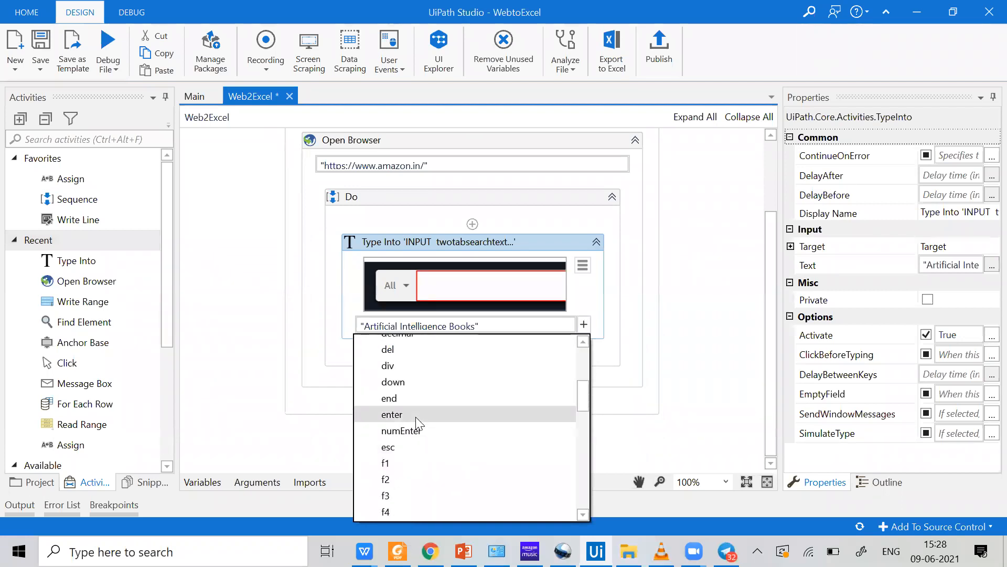
{"action": "left_click", "coordinate": [416, 415]}
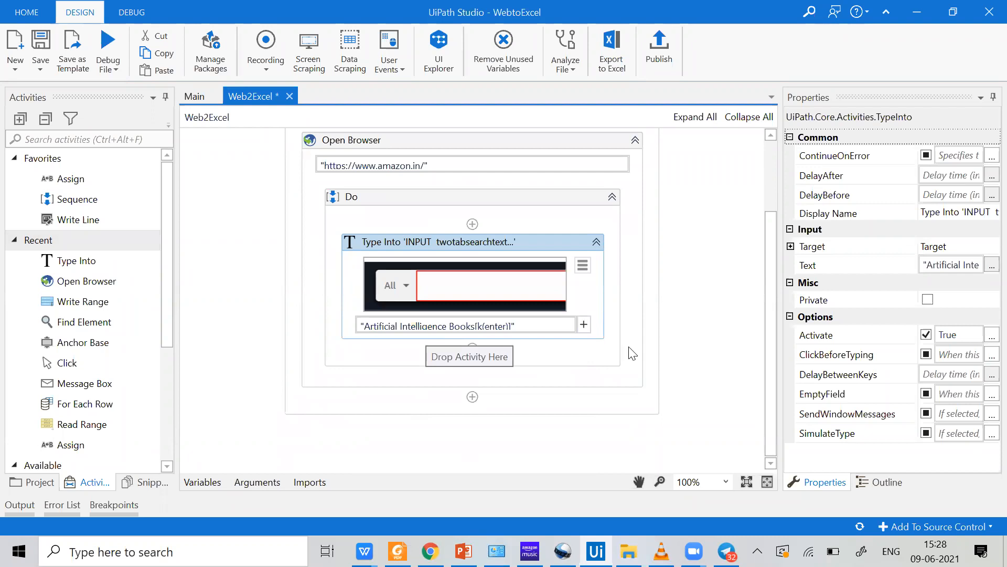
Enable SimulateType for the Type Into activity and save the workflow
{"action": "left_click", "coordinate": [926, 433]}
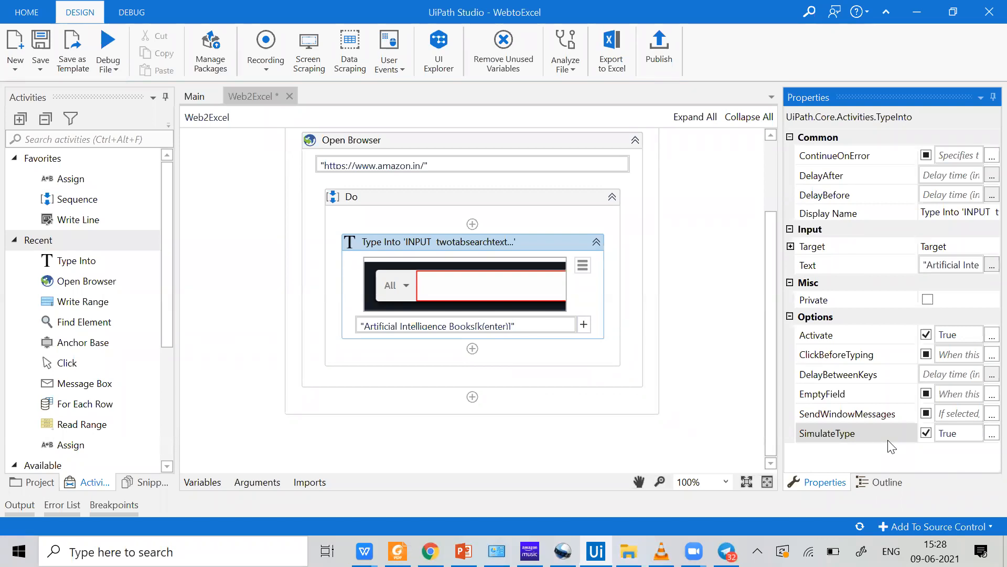
{"action": "key", "text": "ctrl+s"}
{"action": "left_click", "coordinate": [474, 325]}
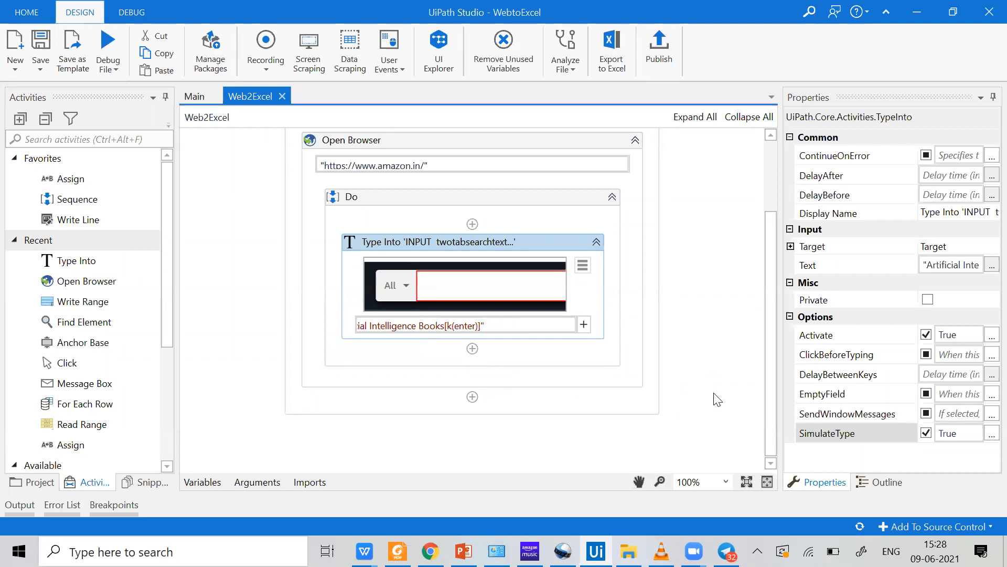
{"action": "left_click", "coordinate": [430, 551]}
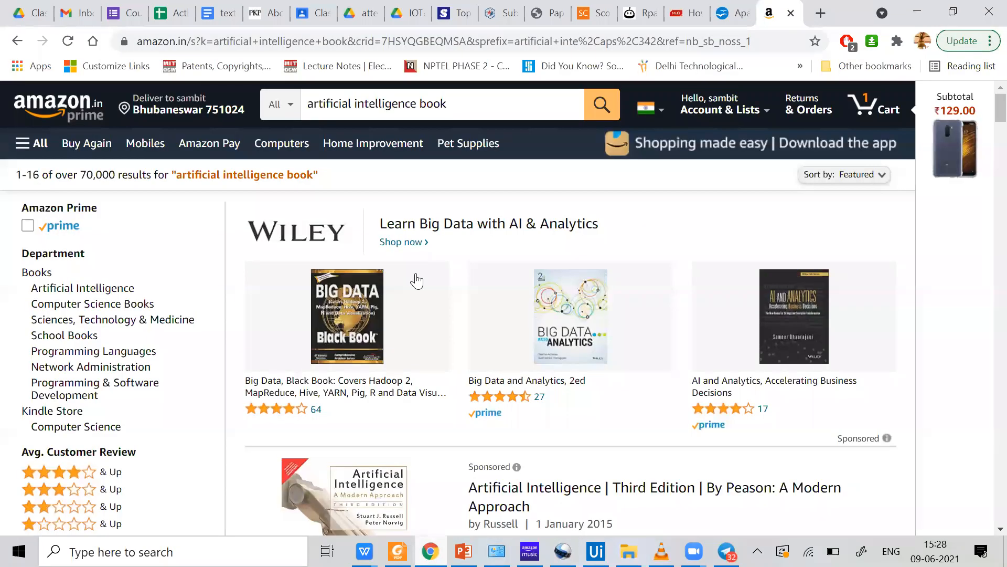
{"action": "left_click_drag", "start_coordinate": [463, 105], "coordinate": [123, 98]}
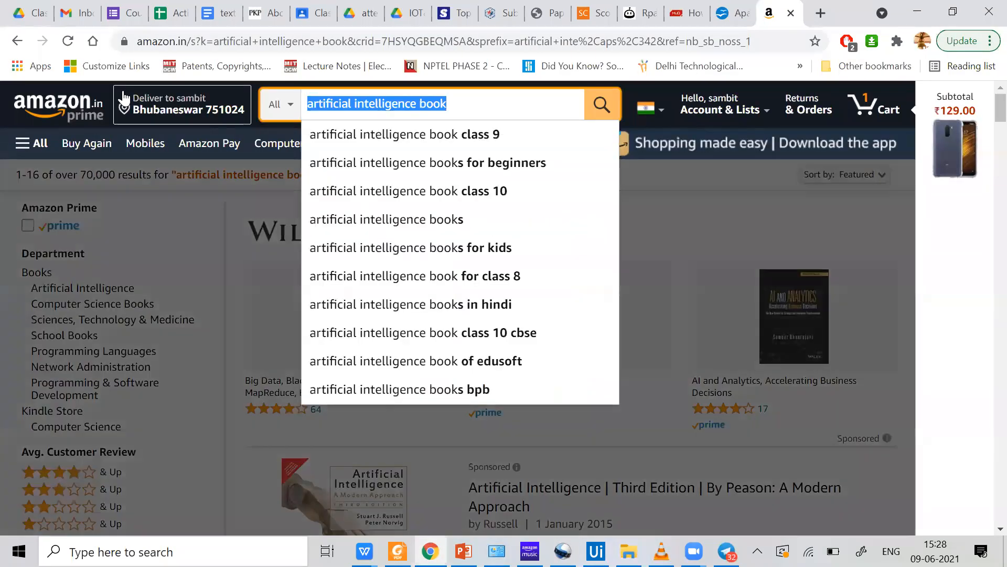
{"action": "type", "text": "ankwdnknk"}
{"action": "key", "text": "BackSpace"}
{"action": "key", "text": "BackSpace"}
{"action": "key", "text": "BackSpace"}
{"action": "key", "text": "BackSpace"}
{"action": "key", "text": "BackSpace"}
{"action": "key", "text": "BackSpace"}
{"action": "key", "text": "BackSpace"}
{"action": "key", "text": "BackSpace"}
{"action": "key", "text": "BackSpace"}
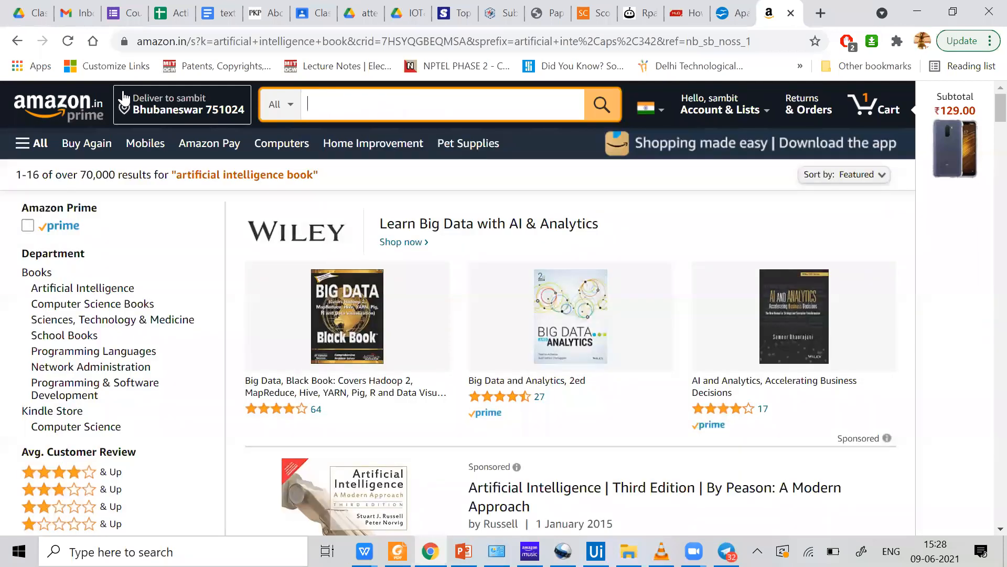
{"action": "type", "text": "https://www.amazon.in/"}
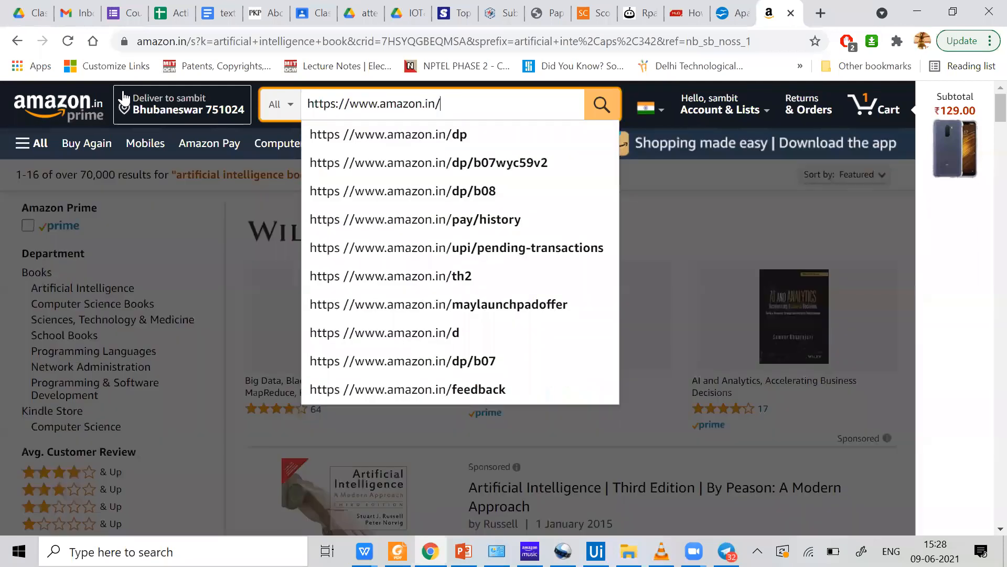
{"action": "key", "text": "ctrl+a"}
{"action": "key", "text": "BackSpace"}
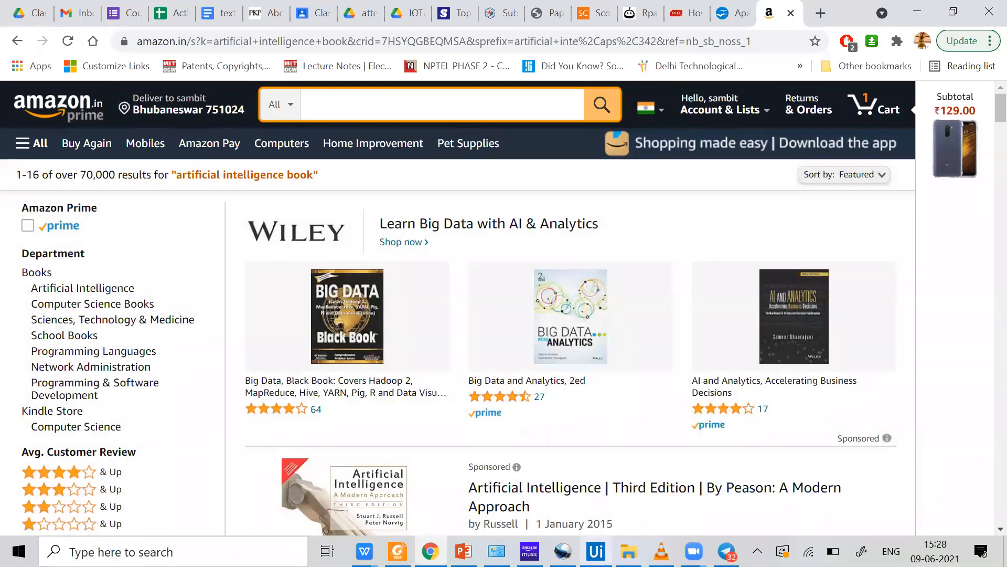
Return to UiPath Studio, choose a BrowserType for the Open Browser activity, and save the workflow
{"action": "left_click", "coordinate": [596, 551]}
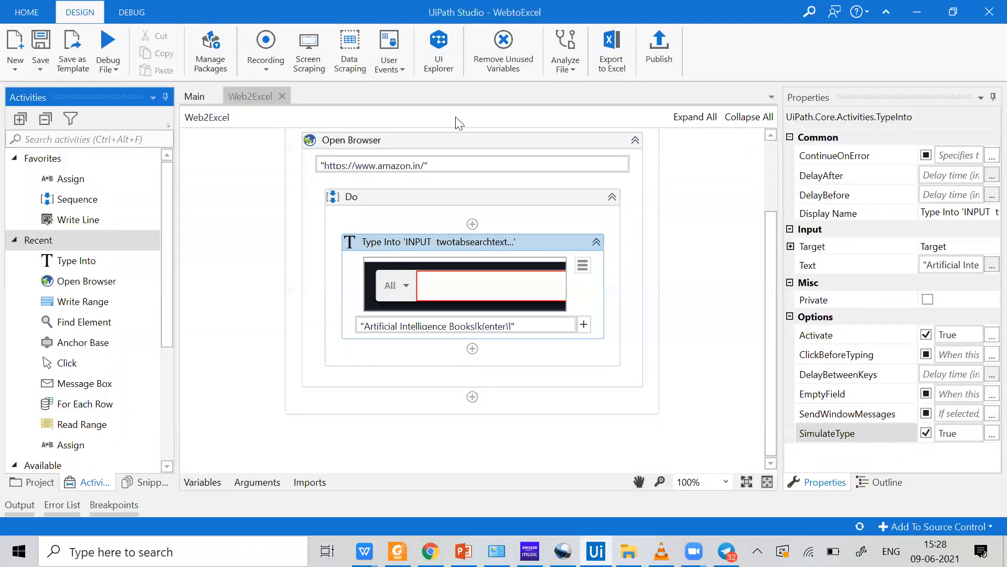
{"action": "left_click", "coordinate": [601, 142]}
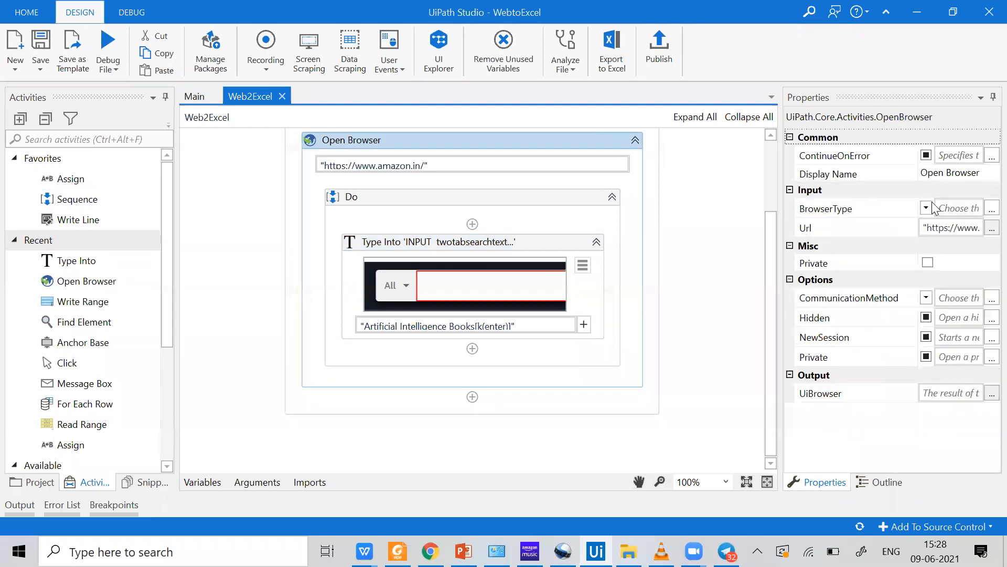
{"action": "left_click", "coordinate": [926, 210]}
{"action": "left_click", "coordinate": [926, 210]}
{"action": "left_click", "coordinate": [932, 259]}
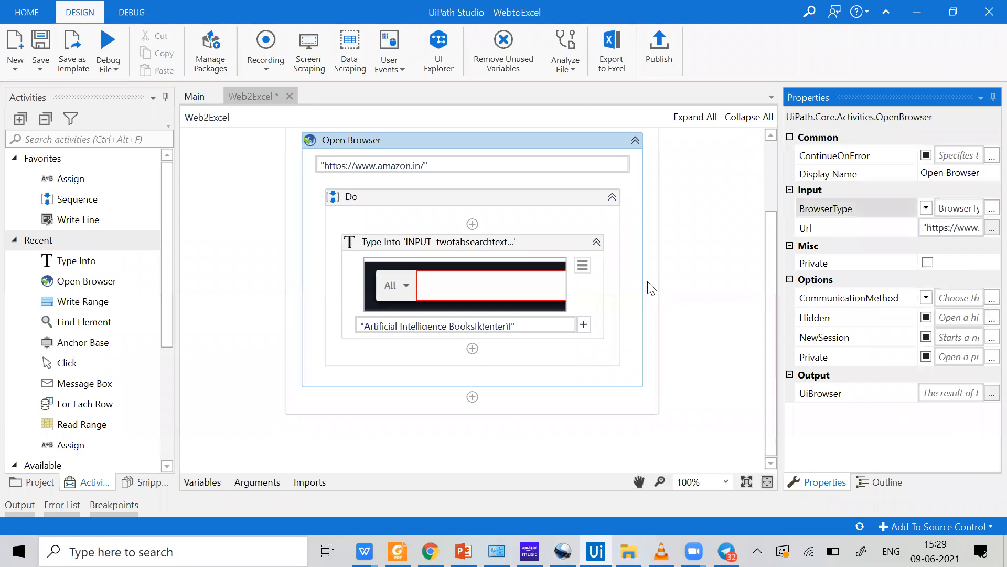
{"action": "key", "text": "ctrl+s"}
Run the Web2Excel file, check the Amazon page it opens in Chrome, and close that browser window
{"action": "left_click", "coordinate": [110, 69]}
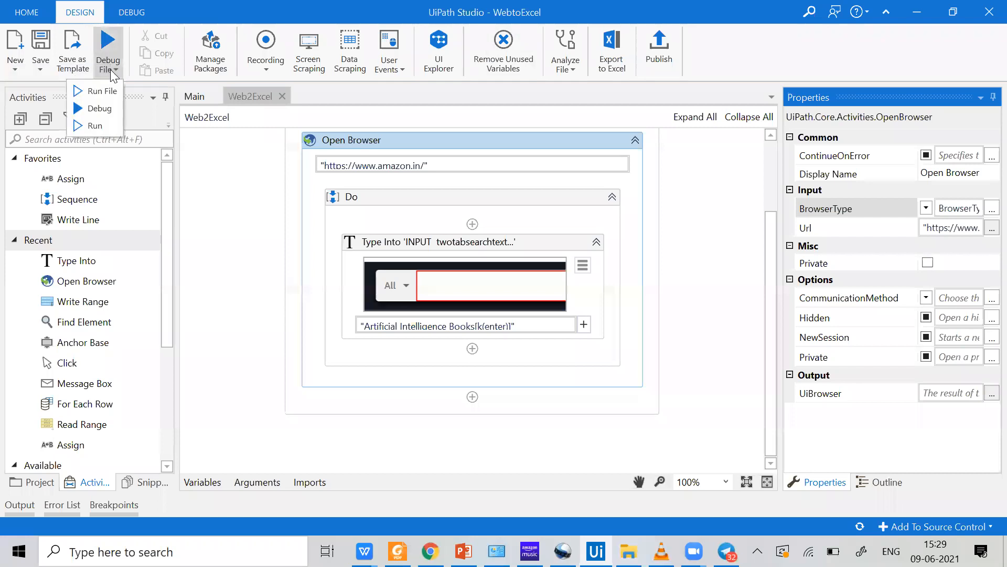
{"action": "left_click", "coordinate": [118, 83]}
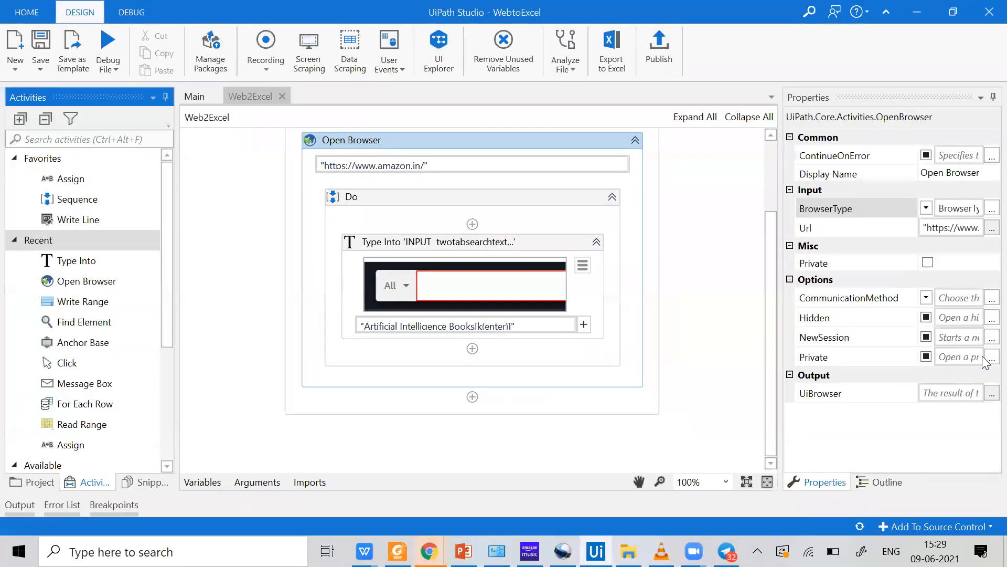
{"action": "left_click", "coordinate": [429, 551]}
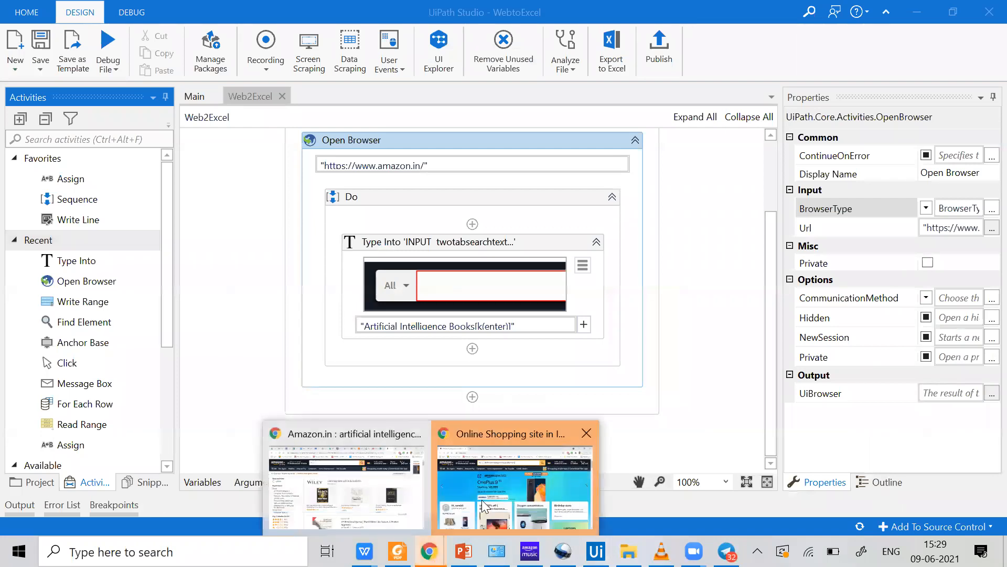
{"action": "left_click", "coordinate": [482, 500]}
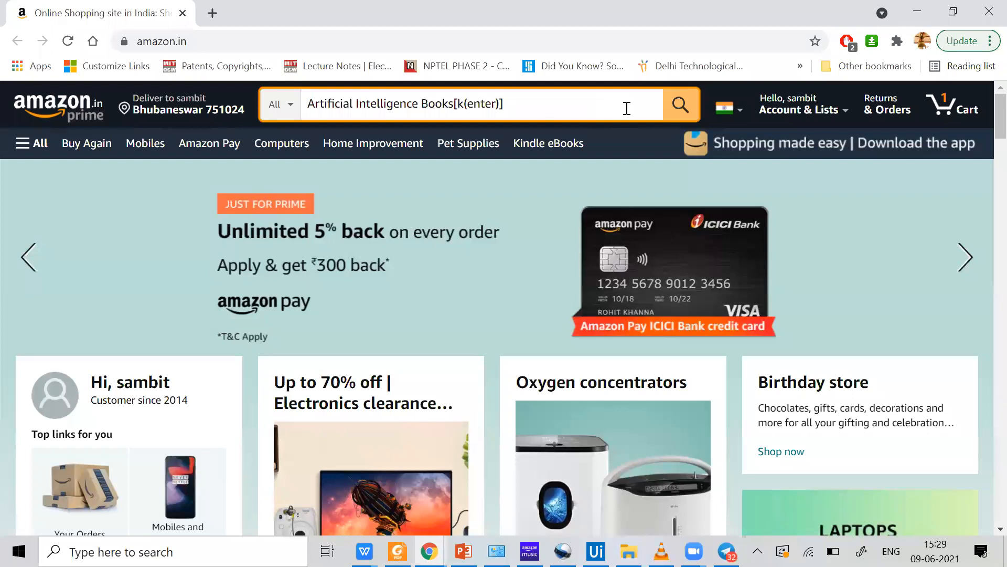
{"action": "left_click", "coordinate": [990, 11]}
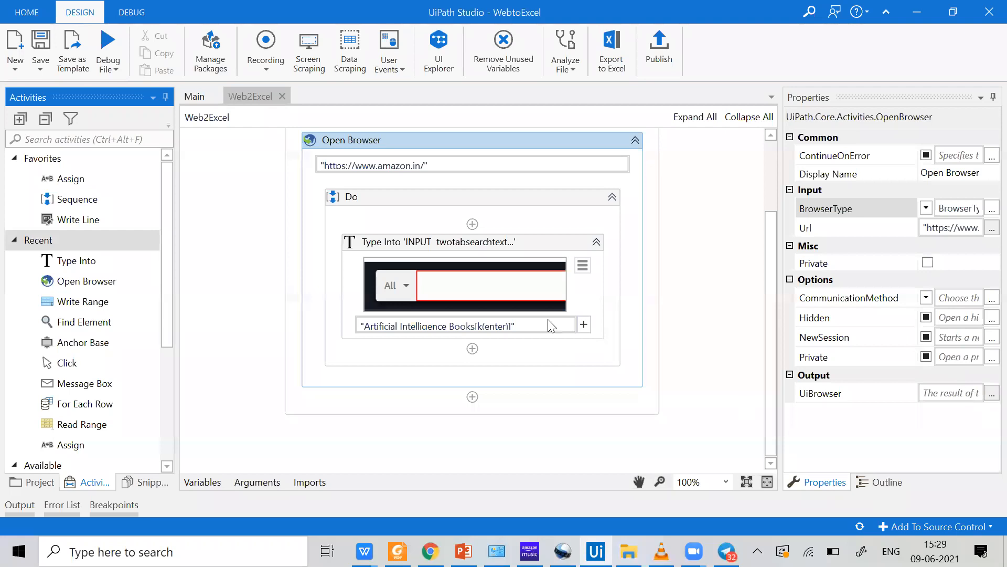
Disable SimulateType for the Type Into activity, compare with the Main workflow, and save Web2Excel
{"action": "left_click", "coordinate": [502, 248]}
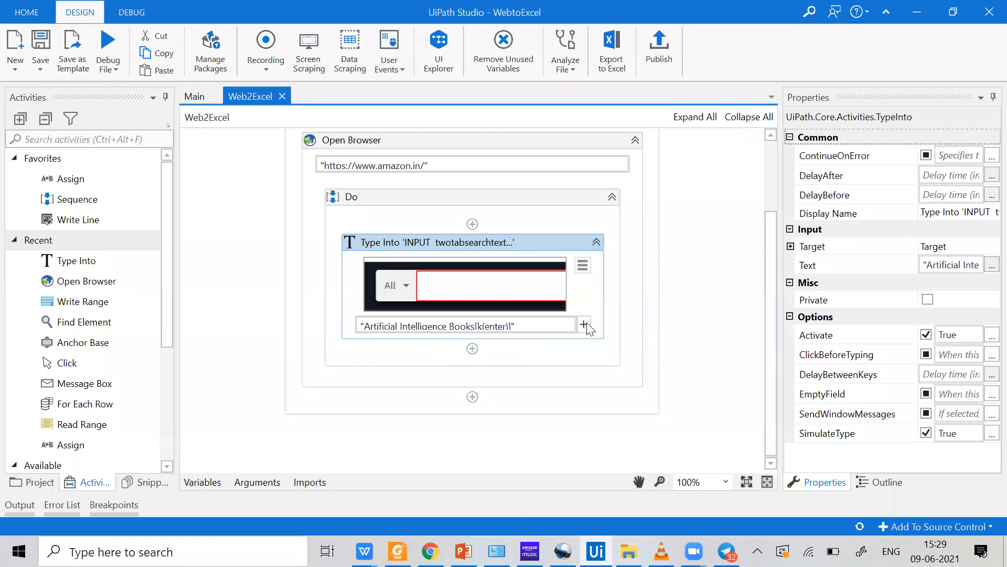
{"action": "left_click", "coordinate": [926, 432]}
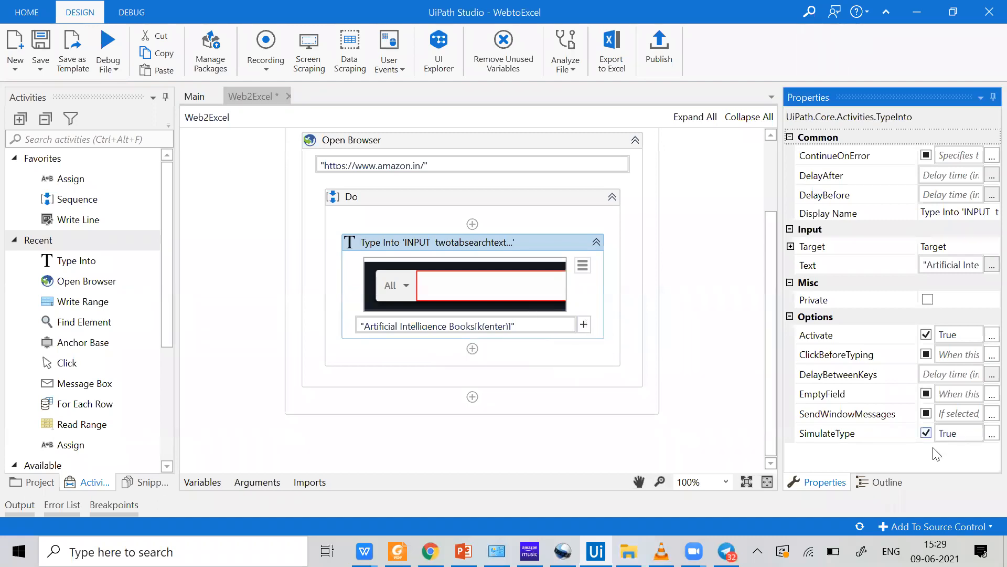
{"action": "left_click", "coordinate": [207, 99]}
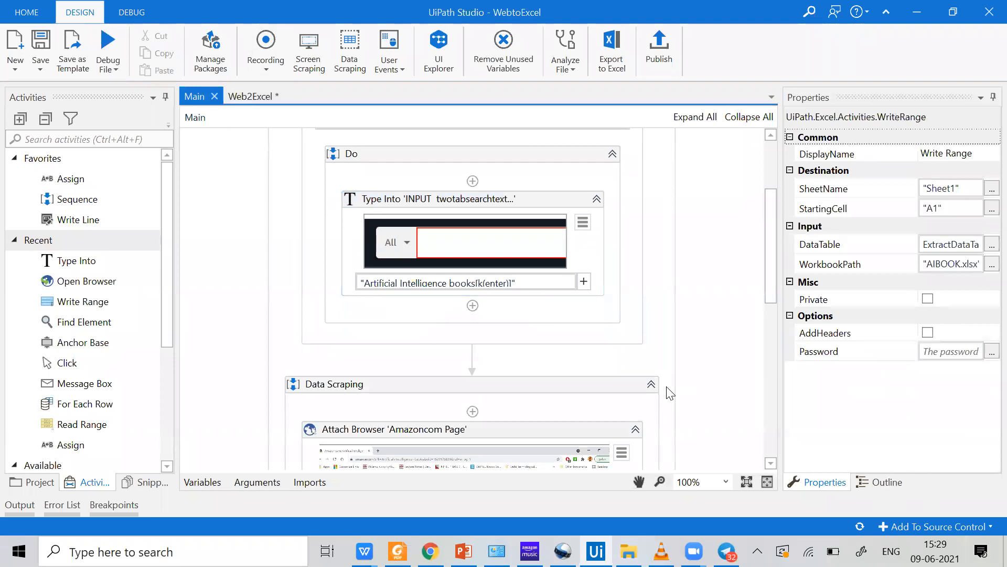
{"action": "left_click", "coordinate": [253, 99]}
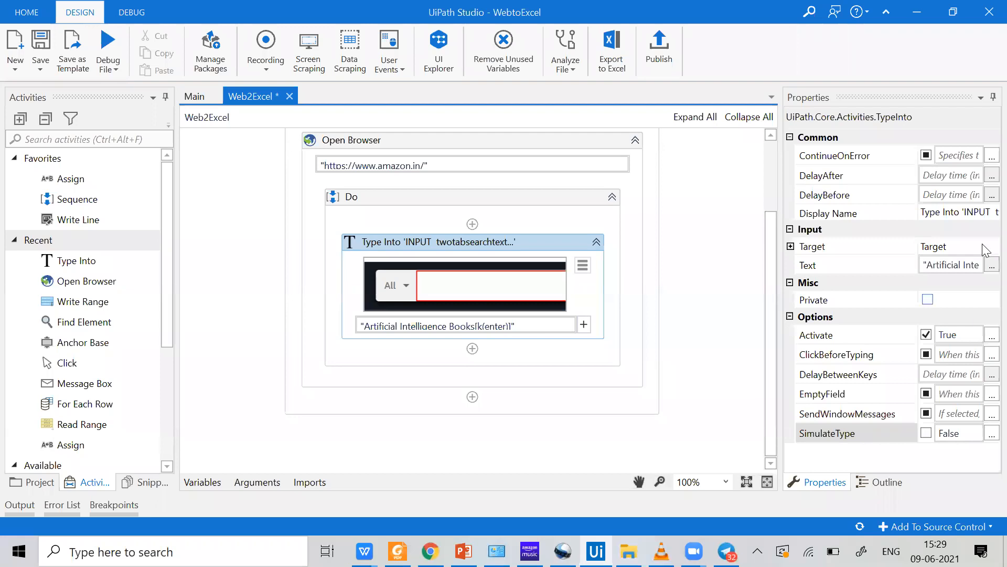
{"action": "key", "text": "ctrl+s"}
Run the Web2Excel file to test the automated Amazon search for Artificial Intelligence Books
{"action": "left_click", "coordinate": [116, 69]}
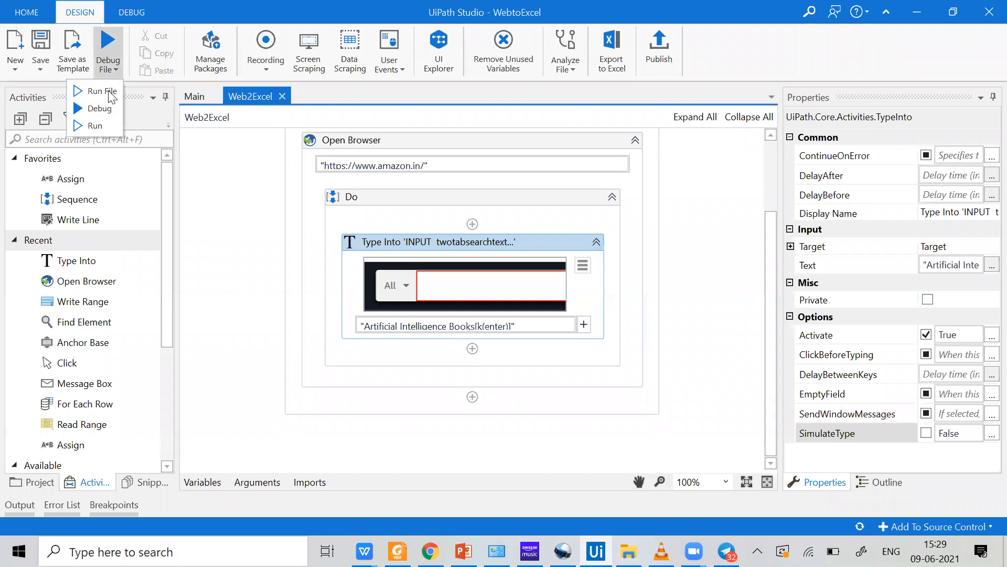
{"action": "left_click", "coordinate": [111, 90]}
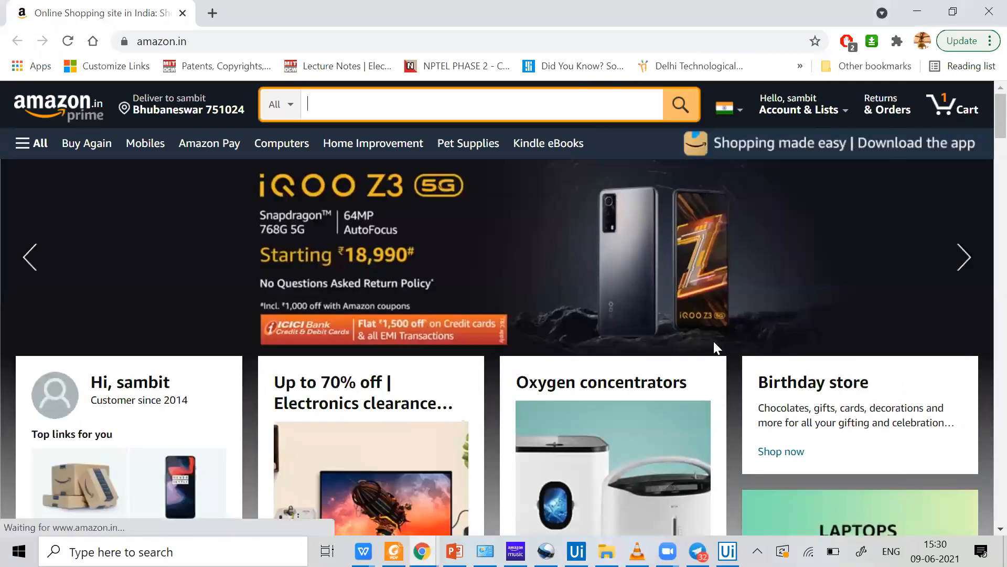
{"action": "type", "text": "Artificial Intelligence Books"}
{"action": "key", "text": "Return"}
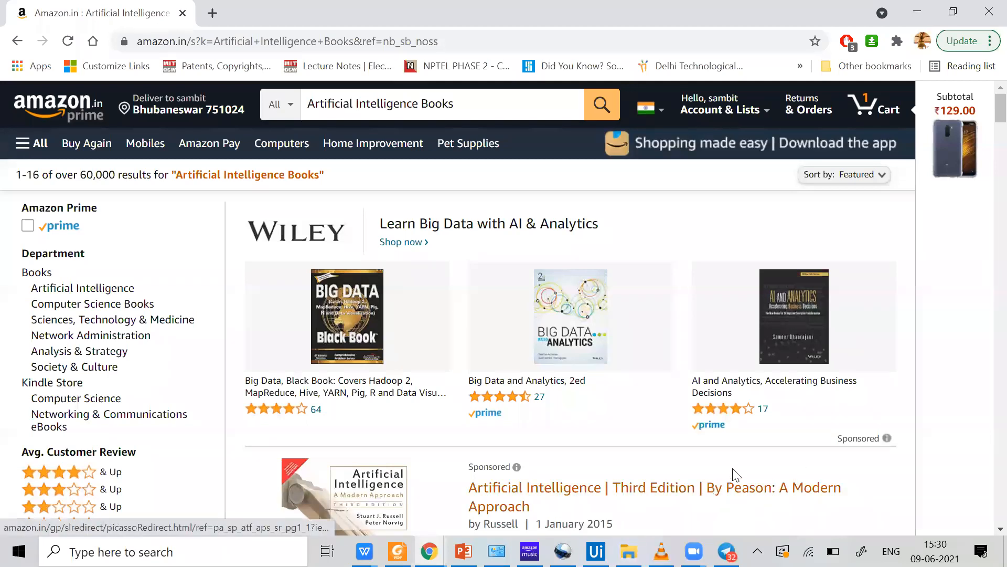
Review the Artificial Intelligence Books search results in Chrome, then return to UiPath Studio
{"action": "left_click", "coordinate": [596, 551]}
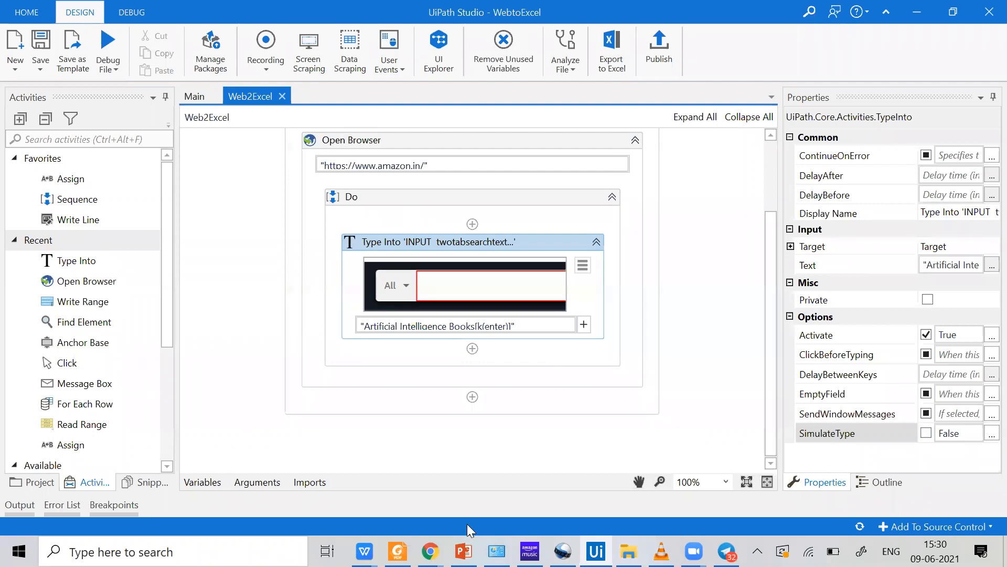
{"action": "left_click", "coordinate": [431, 551]}
{"action": "left_click", "coordinate": [491, 480]}
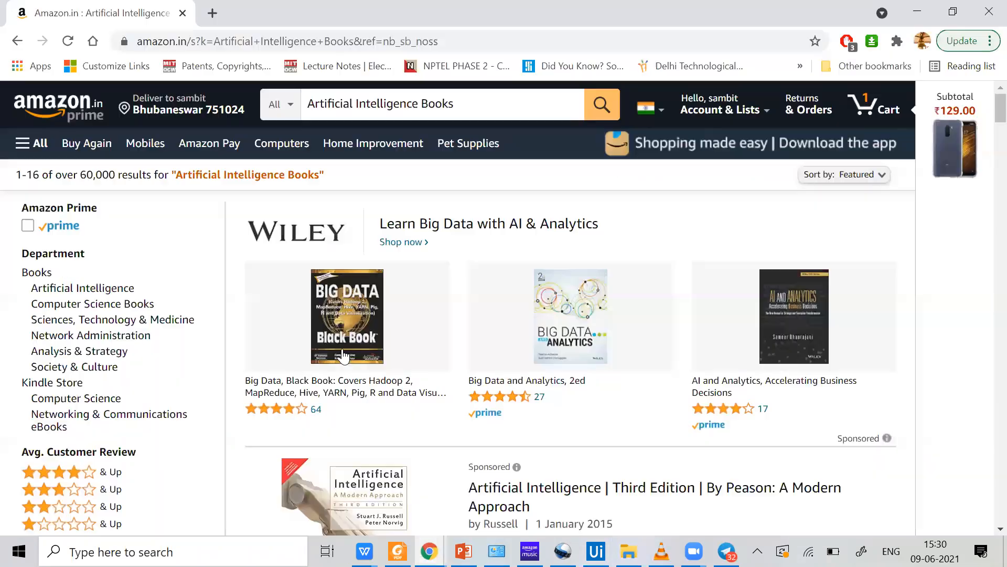
{"action": "scroll", "coordinate": [503, 255], "scroll_direction": "down", "scroll_amount": 5}
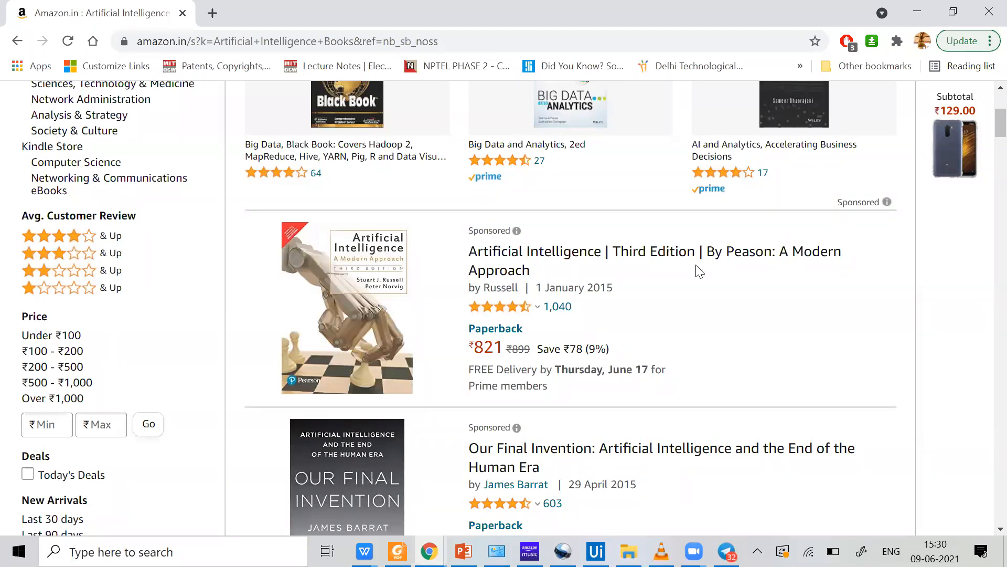
{"action": "scroll", "coordinate": [83, 273], "scroll_direction": "up", "scroll_amount": 4}
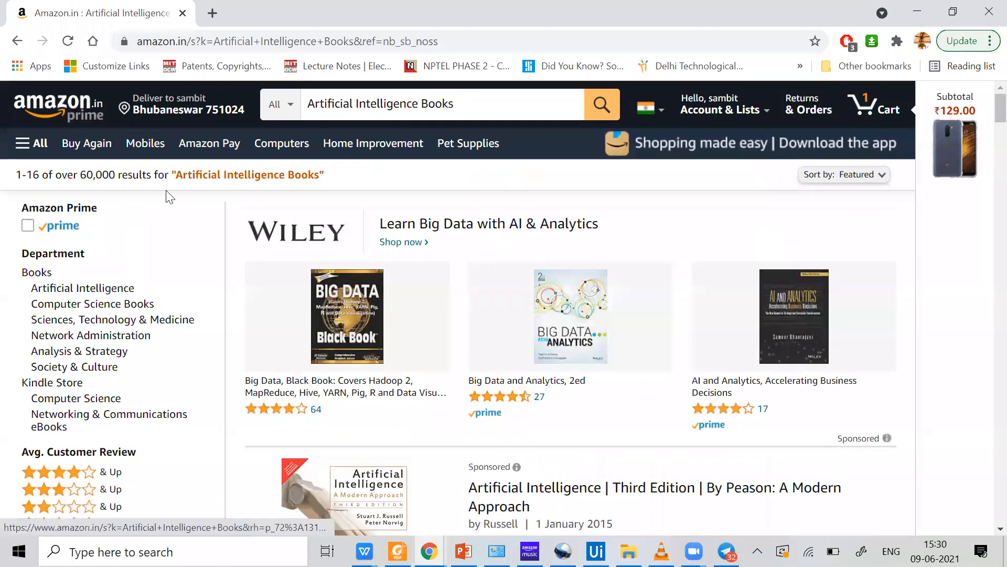
{"action": "scroll", "coordinate": [298, 287], "scroll_direction": "down", "scroll_amount": 9}
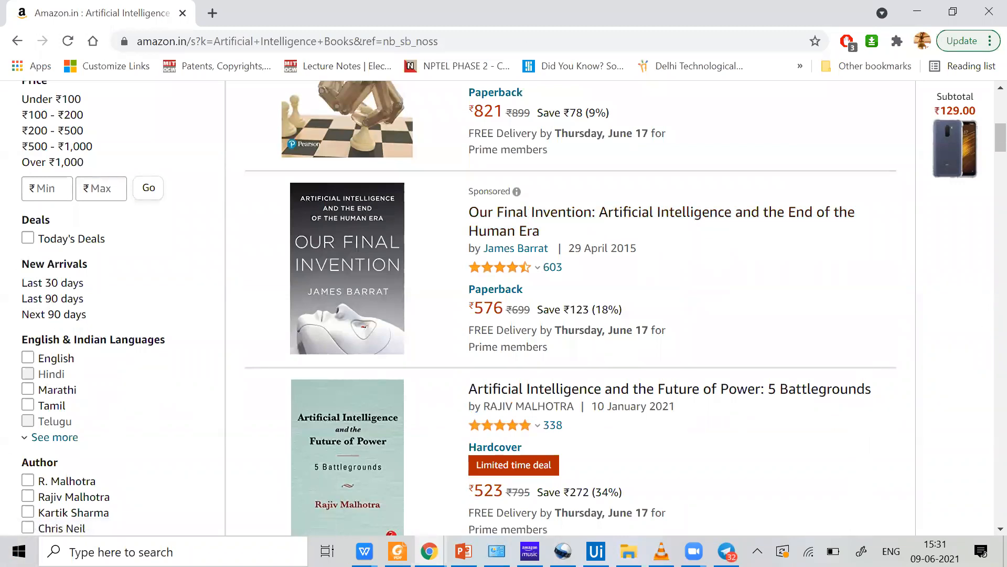
{"action": "left_click", "coordinate": [596, 551]}
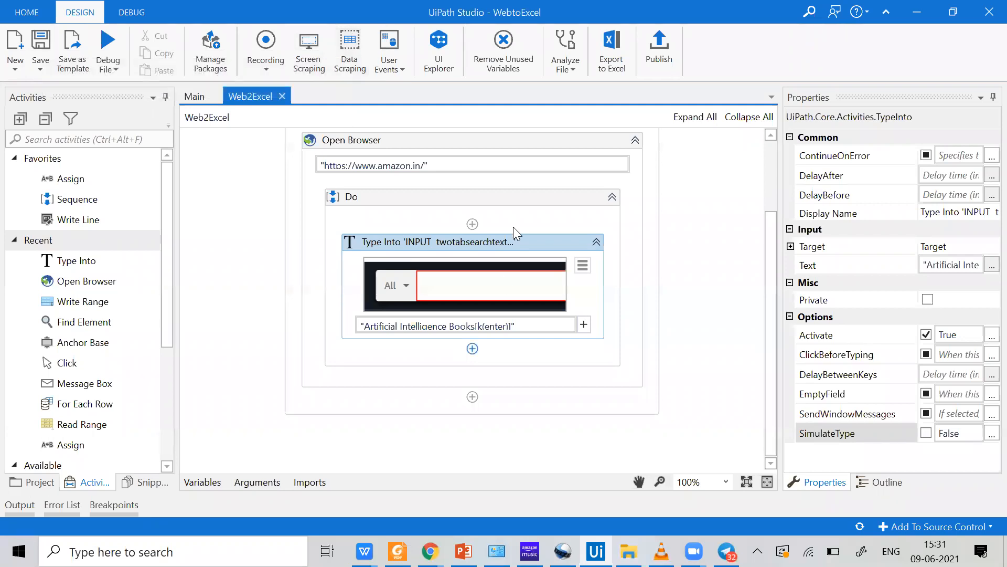
{"action": "left_click", "coordinate": [355, 58]}
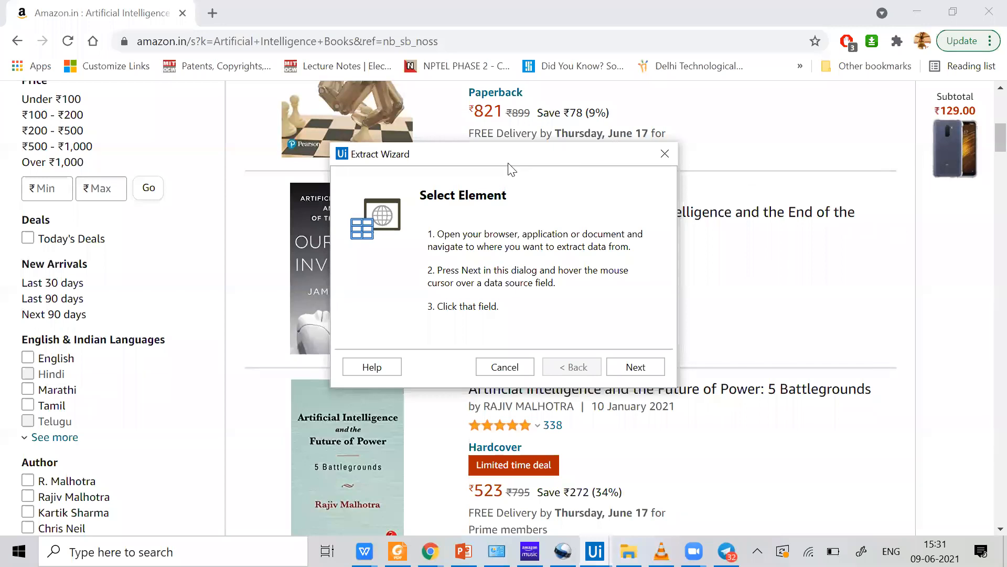
{"action": "left_click_drag", "start_coordinate": [609, 157], "coordinate": [817, 161]}
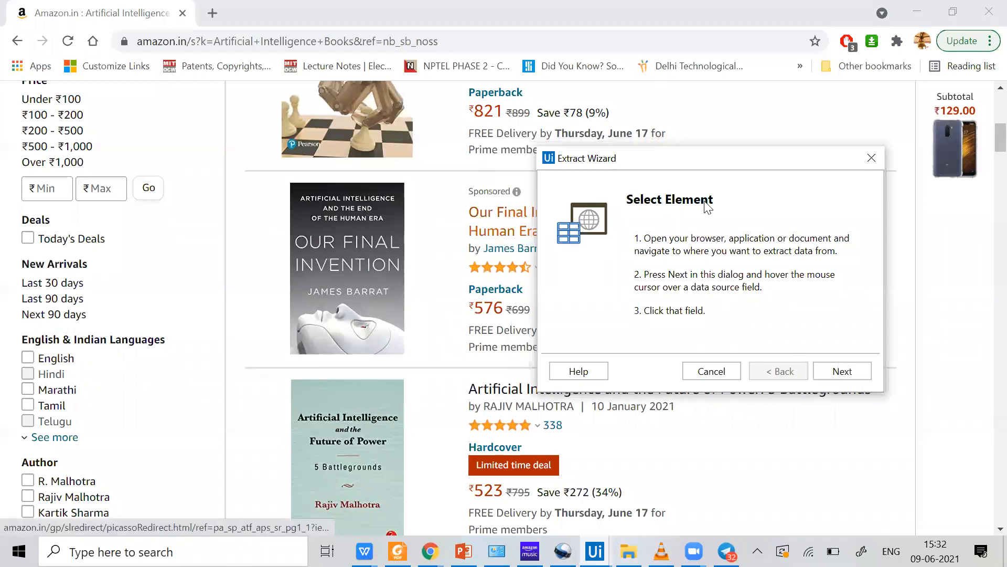
{"action": "left_click_drag", "start_coordinate": [715, 159], "coordinate": [826, 141]}
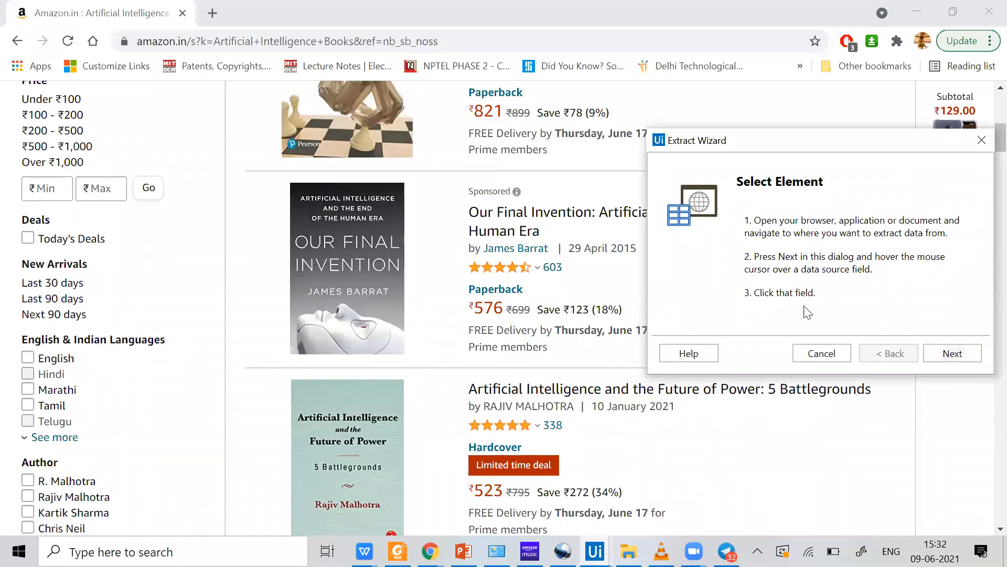
{"action": "left_click", "coordinate": [953, 353]}
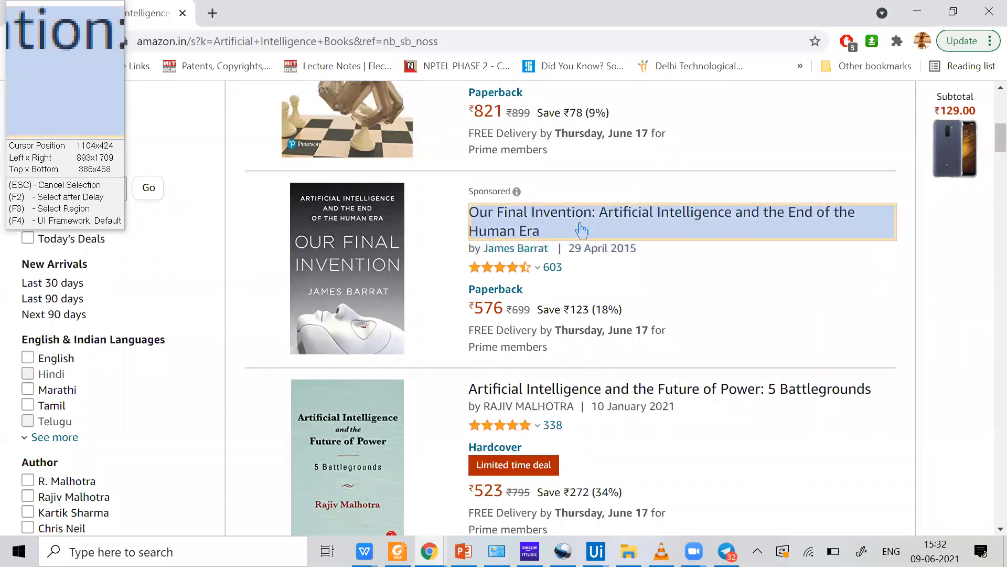
{"action": "left_click", "coordinate": [579, 224]}
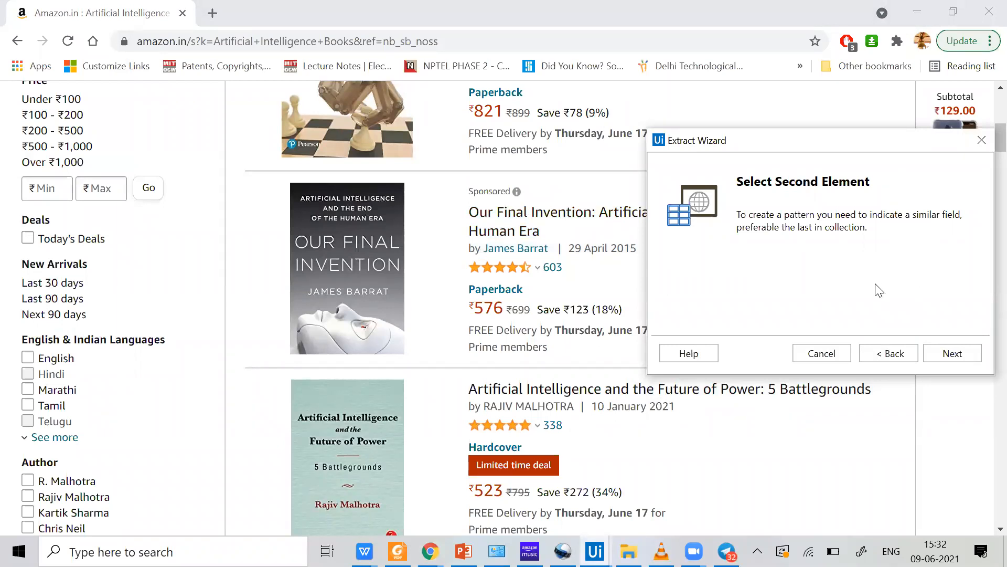
{"action": "left_click", "coordinate": [898, 355]}
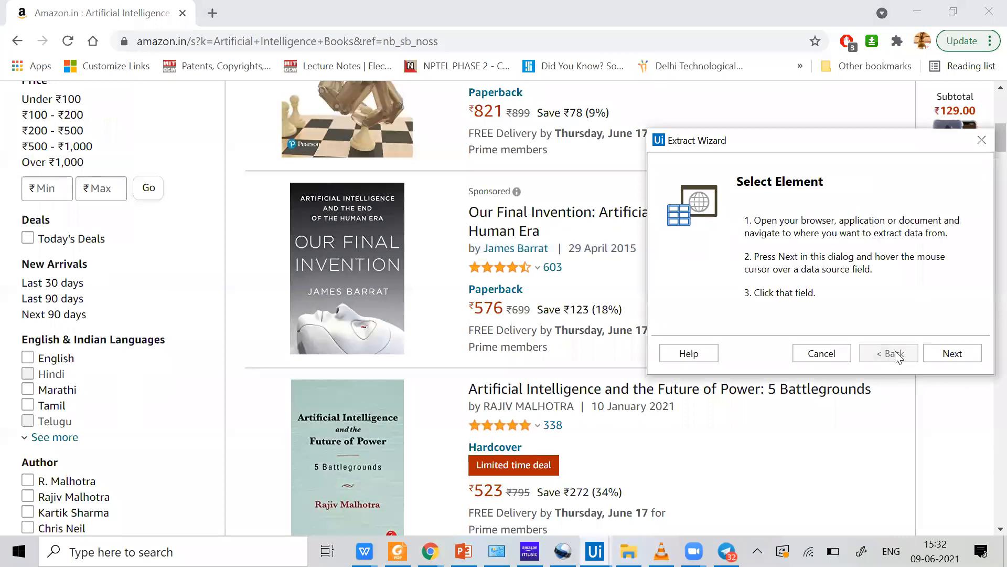
{"action": "left_click", "coordinate": [812, 355]}
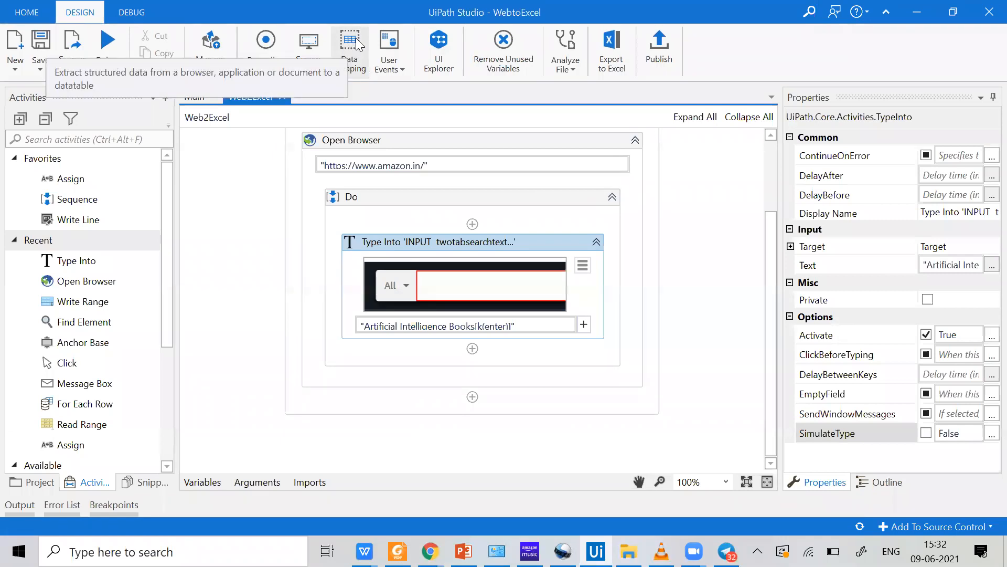
Start Data Scraping and indicate the book title "Our Final Invention" on the Amazon results page as the first element
{"action": "left_click", "coordinate": [359, 44]}
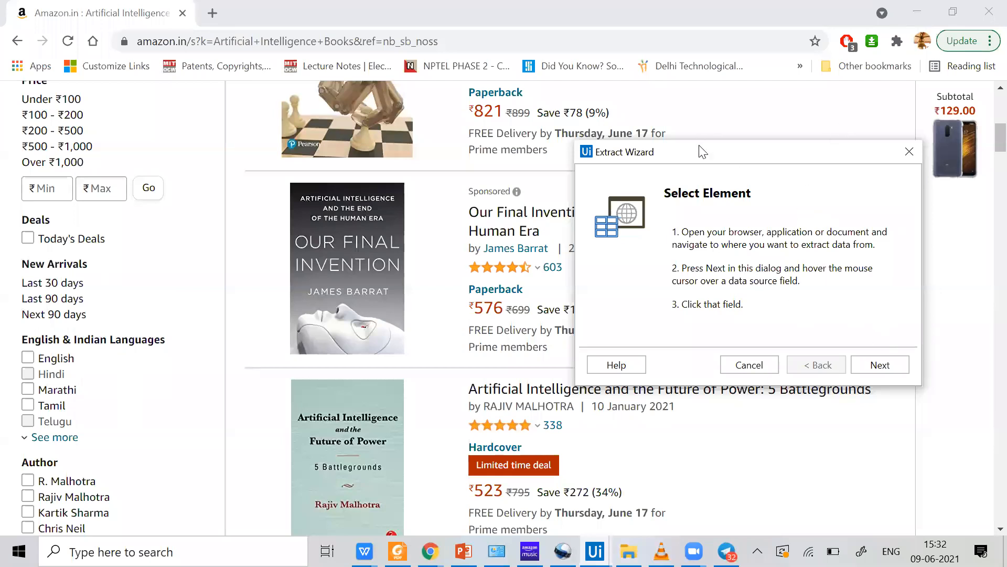
{"action": "left_click_drag", "start_coordinate": [689, 155], "coordinate": [694, 152]}
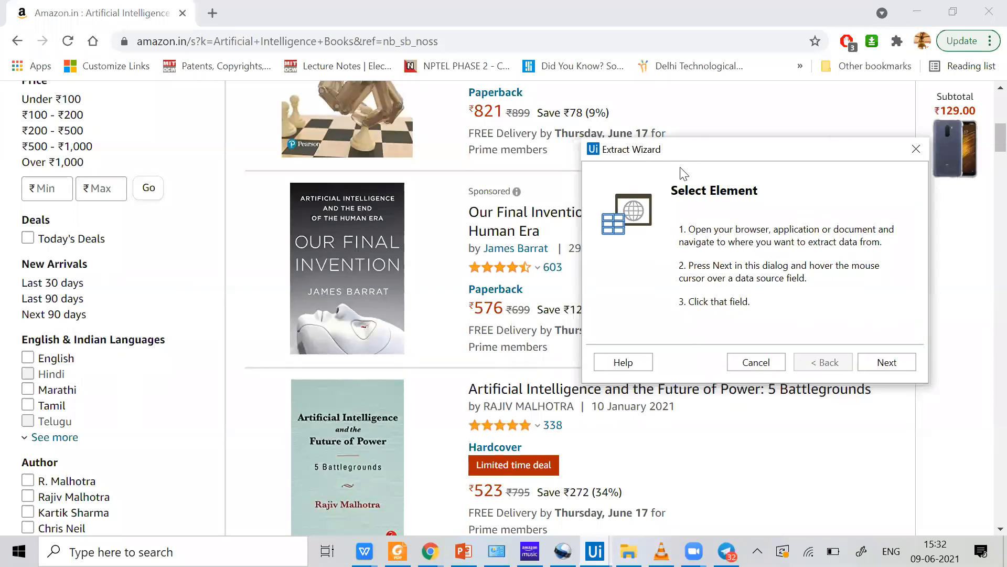
{"action": "left_click", "coordinate": [895, 369]}
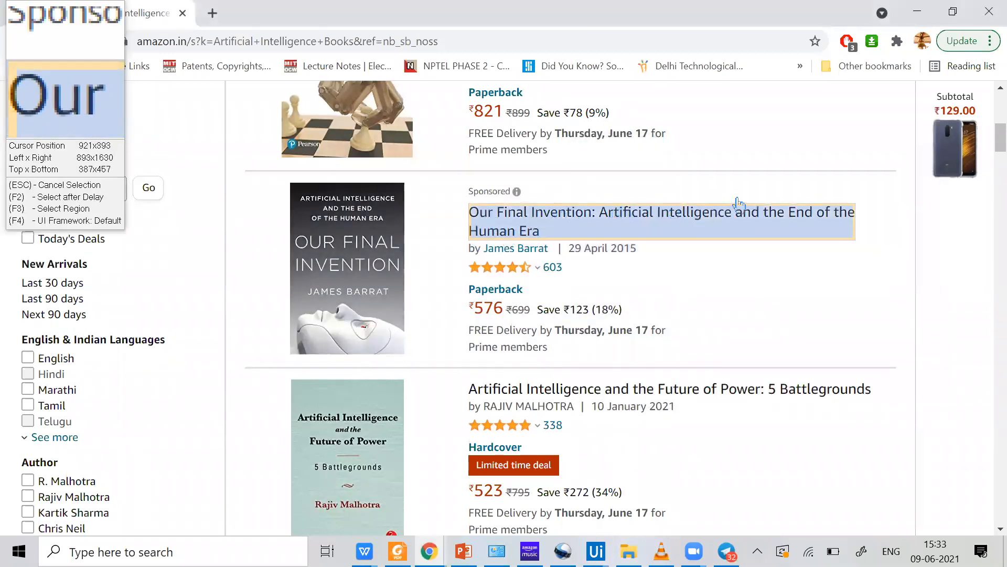
{"action": "left_click", "coordinate": [513, 221]}
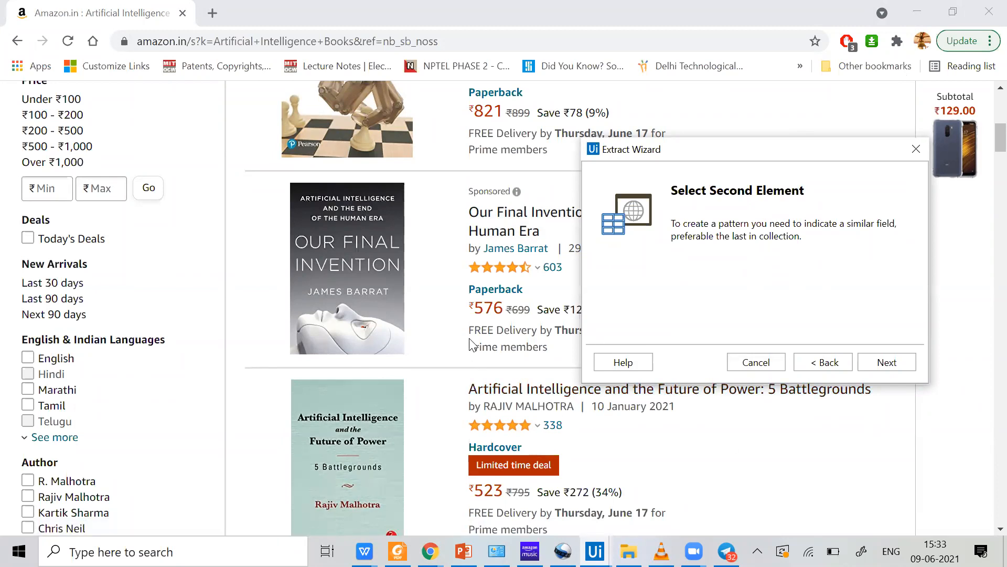
Look through the Amazon search results for a similar book title far down the list to serve as the second element
{"action": "scroll", "coordinate": [472, 344], "scroll_direction": "down", "scroll_amount": 5}
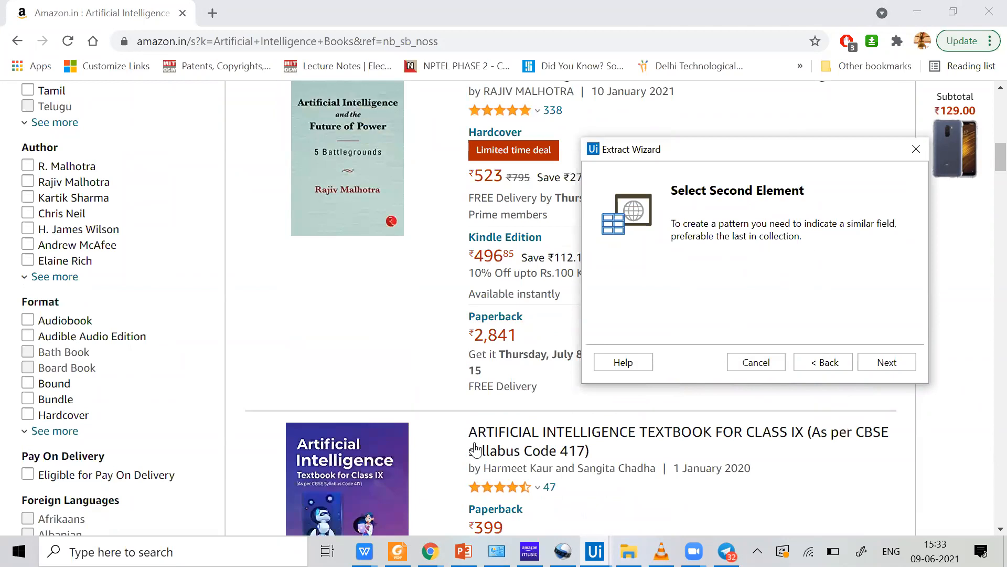
{"action": "scroll", "coordinate": [476, 449], "scroll_direction": "down", "scroll_amount": 15}
{"action": "scroll", "coordinate": [435, 348], "scroll_direction": "down", "scroll_amount": 12}
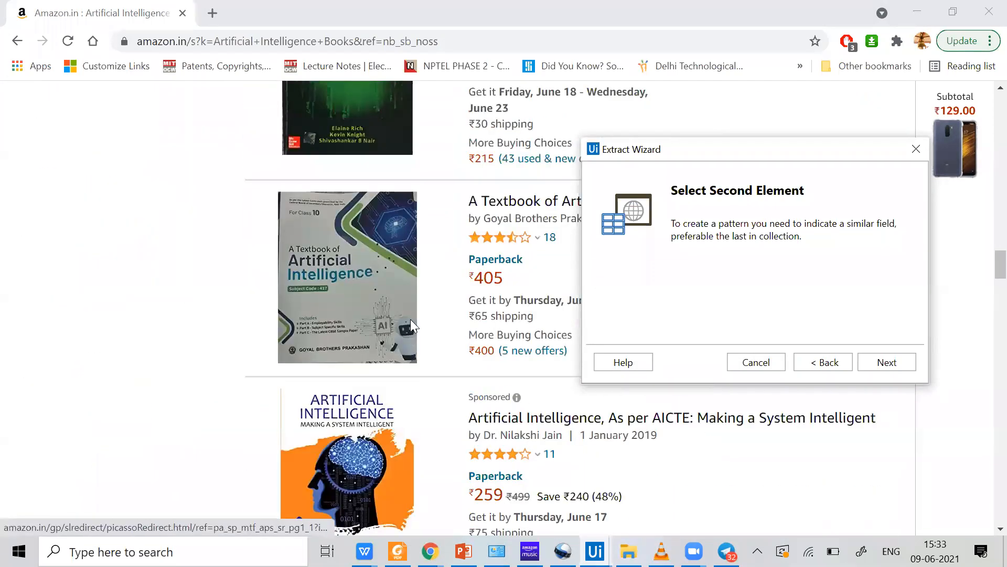
{"action": "scroll", "coordinate": [410, 319], "scroll_direction": "down", "scroll_amount": 15}
{"action": "scroll", "coordinate": [407, 326], "scroll_direction": "down", "scroll_amount": 15}
{"action": "scroll", "coordinate": [532, 116], "scroll_direction": "up", "scroll_amount": 15}
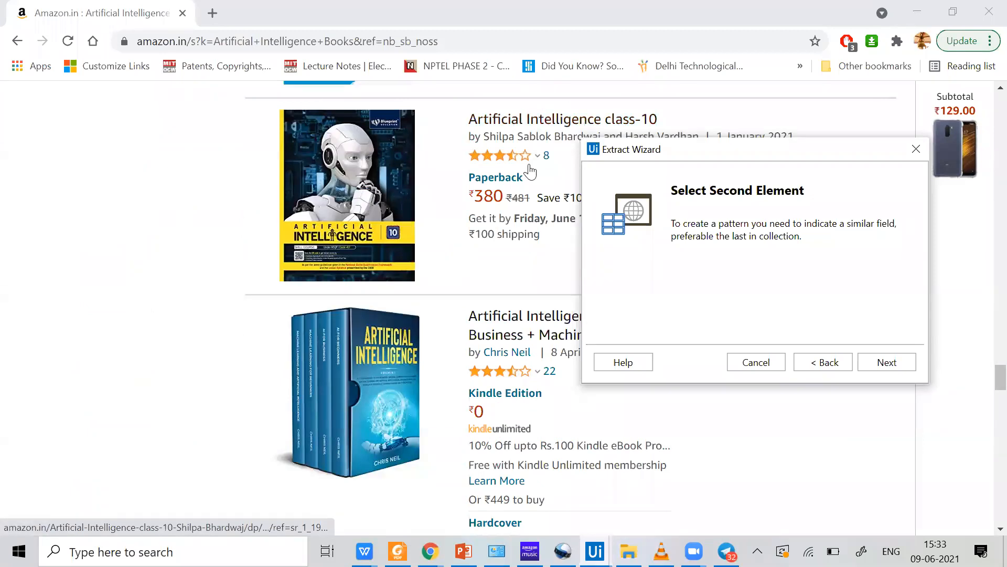
{"action": "scroll", "coordinate": [530, 171], "scroll_direction": "up", "scroll_amount": 6}
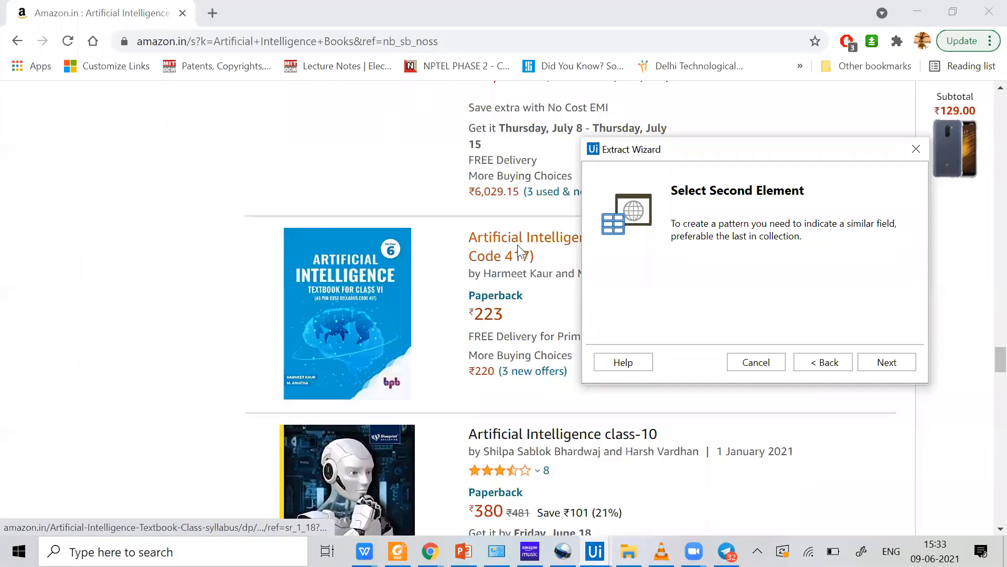
{"action": "scroll", "coordinate": [518, 251], "scroll_direction": "up", "scroll_amount": 5}
{"action": "scroll", "coordinate": [518, 237], "scroll_direction": "down", "scroll_amount": 15}
{"action": "scroll", "coordinate": [498, 257], "scroll_direction": "up", "scroll_amount": 8}
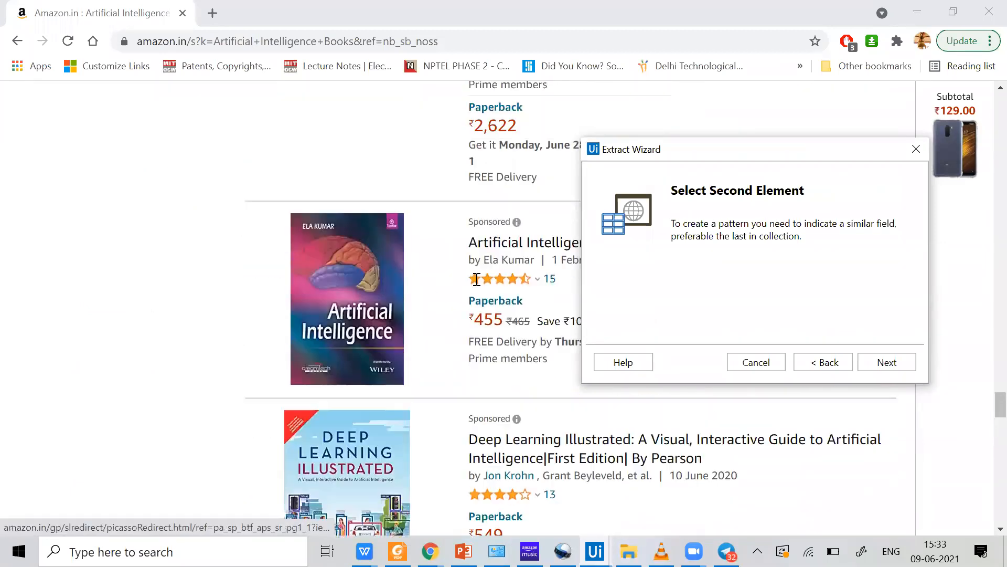
{"action": "scroll", "coordinate": [499, 236], "scroll_direction": "up", "scroll_amount": 9}
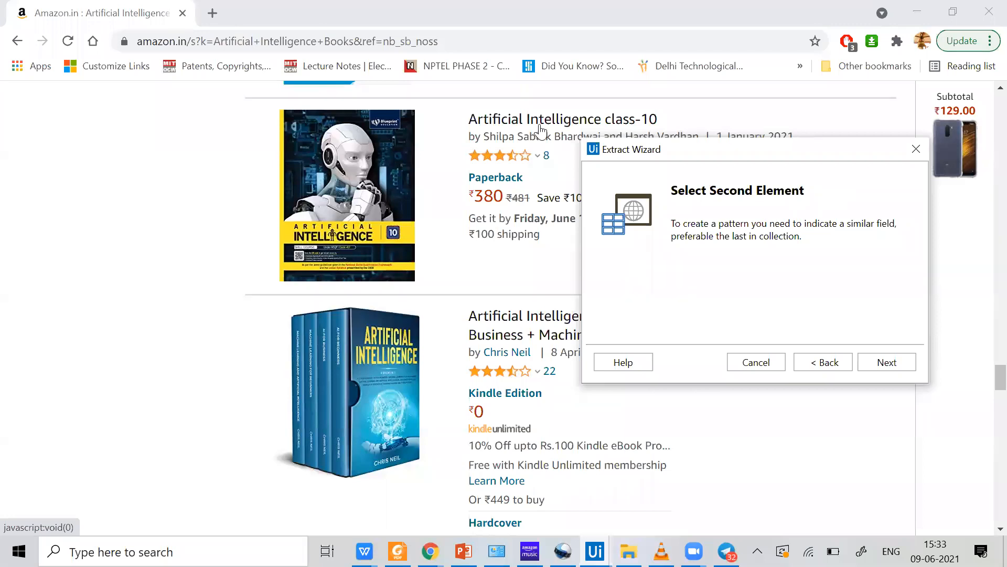
{"action": "scroll", "coordinate": [540, 129], "scroll_direction": "up", "scroll_amount": 5}
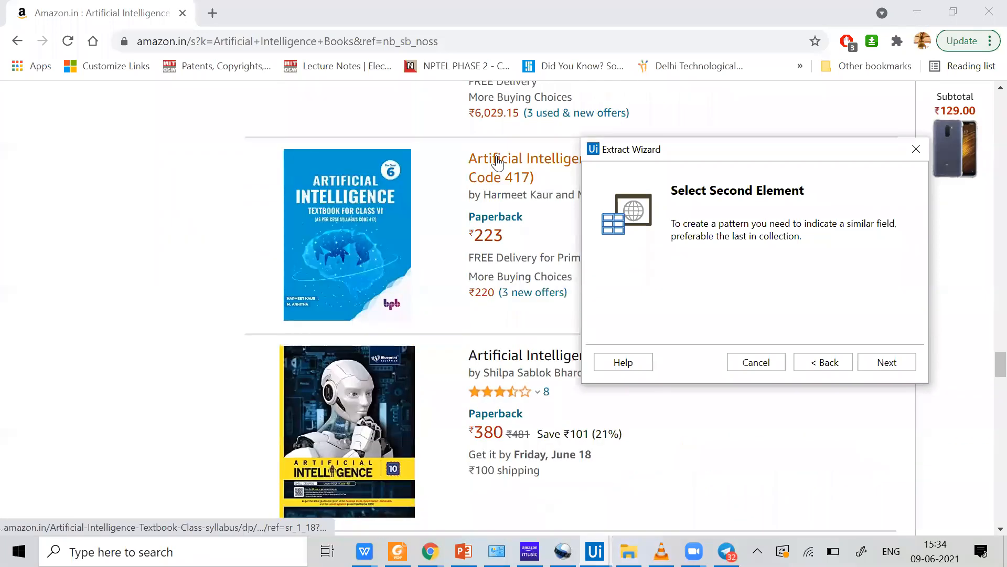
{"action": "left_click", "coordinate": [497, 163]}
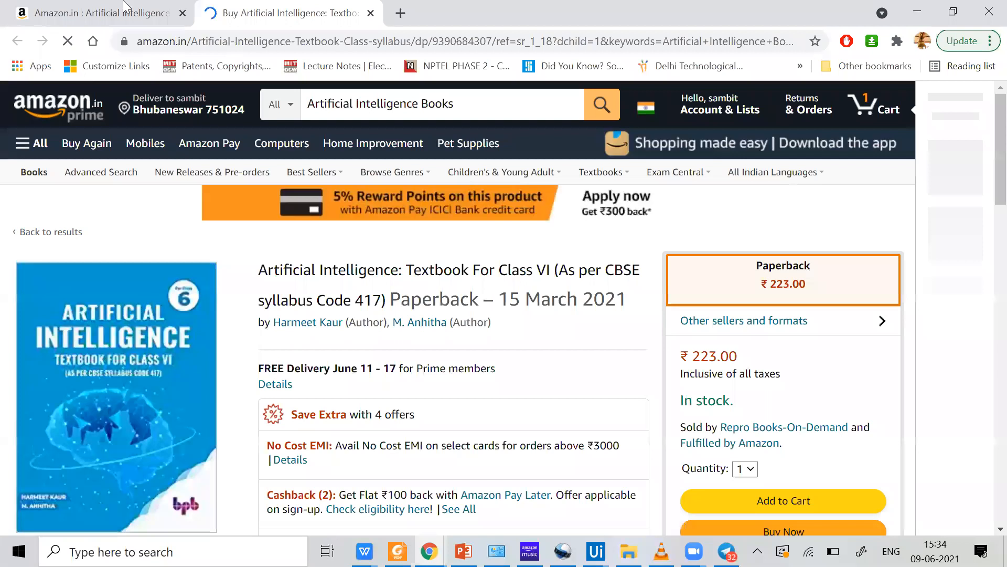
{"action": "left_click", "coordinate": [370, 13]}
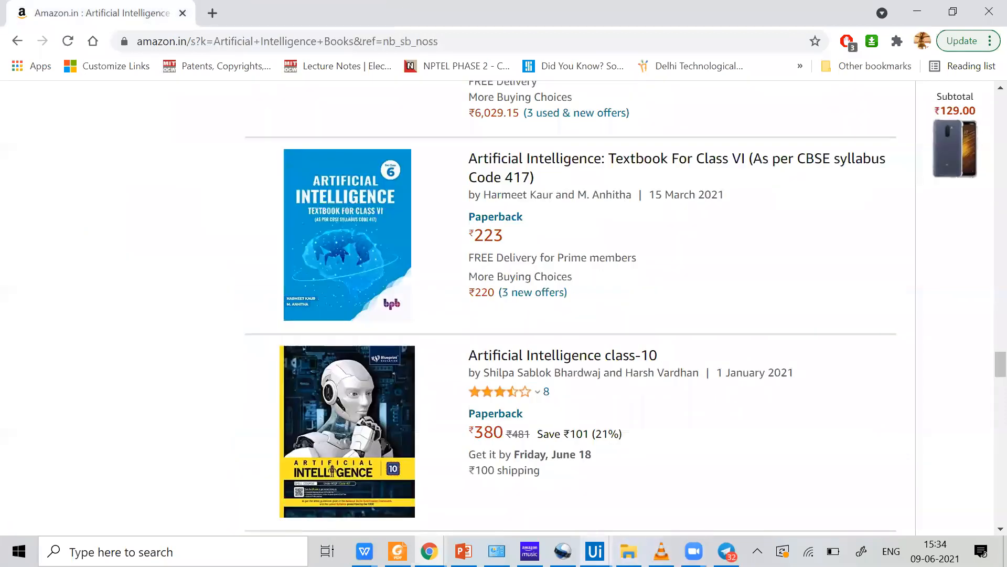
Return to the Extract Wizard and indicate the title "Artificial Intelligence: Textbook For Class VI" as the second element
{"action": "mouse_move", "coordinate": [563, 551]}
{"action": "mouse_move", "coordinate": [595, 551]}
{"action": "left_click", "coordinate": [677, 457]}
{"action": "left_click_drag", "start_coordinate": [774, 161], "coordinate": [808, 157]}
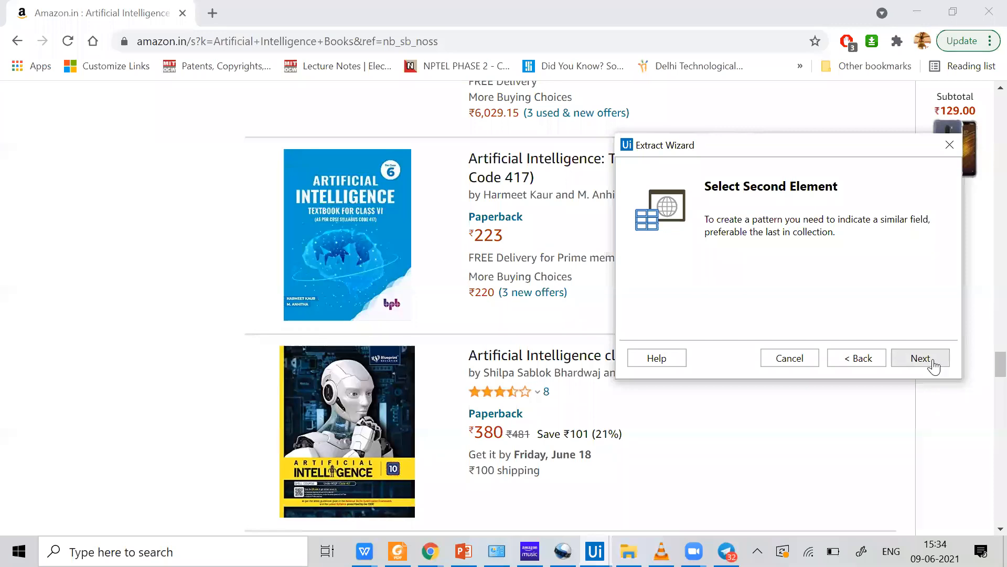
{"action": "left_click", "coordinate": [932, 362]}
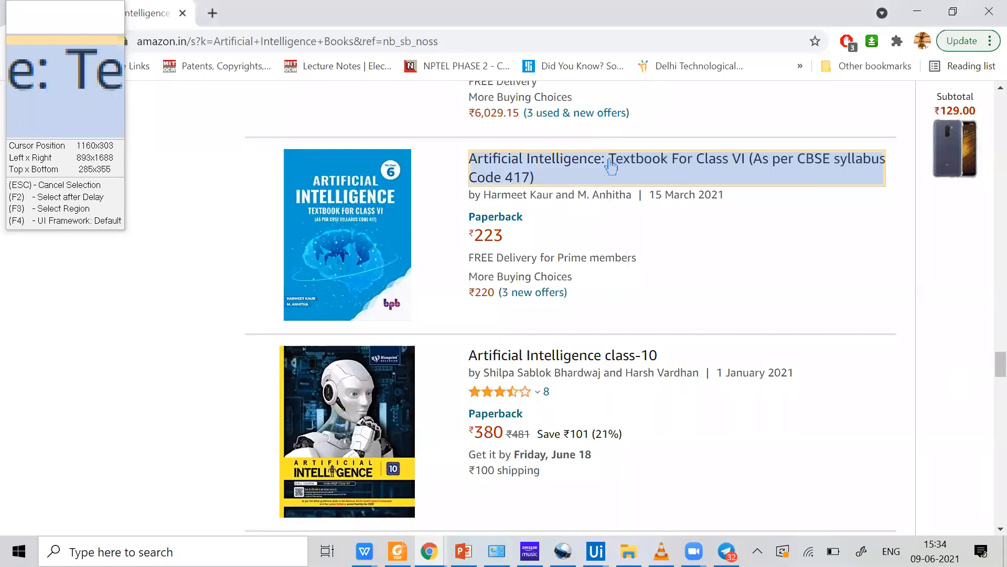
{"action": "left_click", "coordinate": [610, 162]}
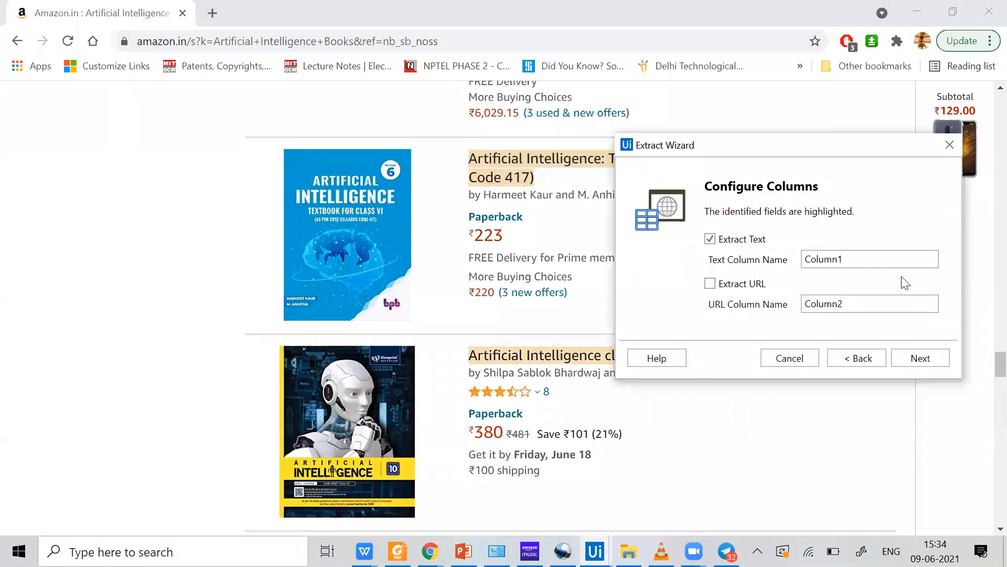
Name the text column "Book Title", enable URL extraction with a column named "URL", and generate the data preview
{"action": "left_click_drag", "start_coordinate": [901, 258], "coordinate": [752, 269]}
{"action": "type", "text": "Book Title"}
{"action": "left_click", "coordinate": [711, 284]}
{"action": "double_click", "coordinate": [799, 301]}
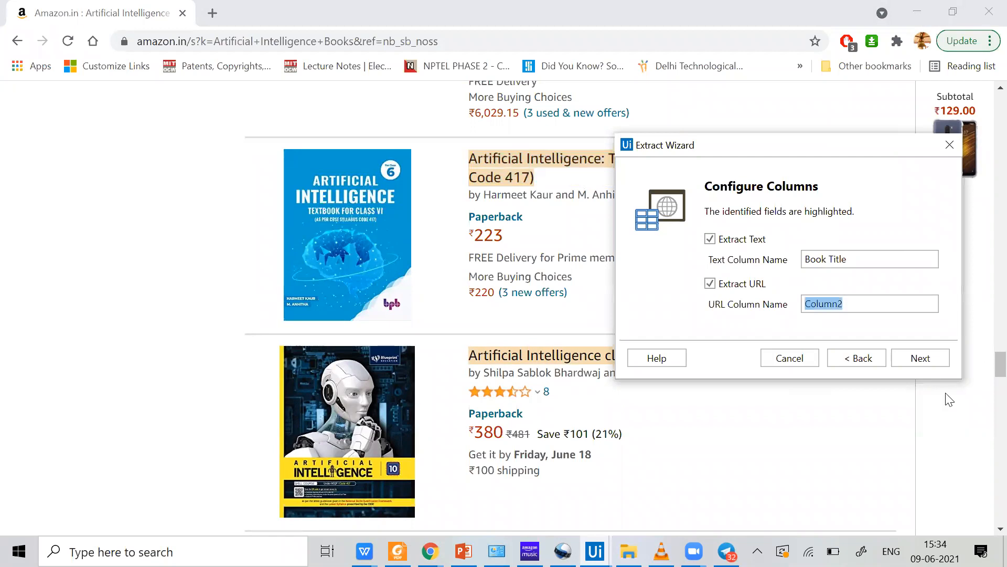
{"action": "type", "text": "URL"}
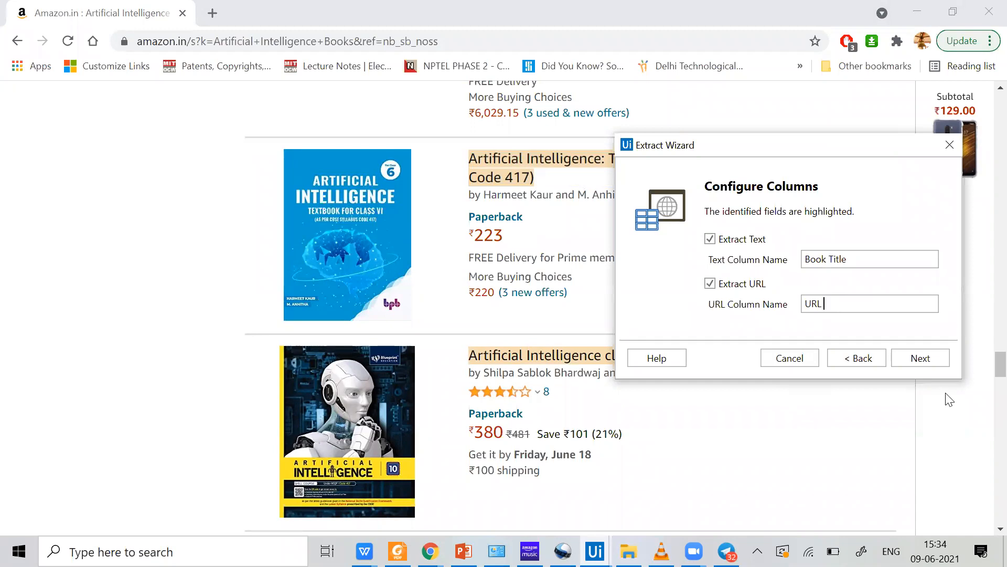
{"action": "left_click", "coordinate": [933, 358]}
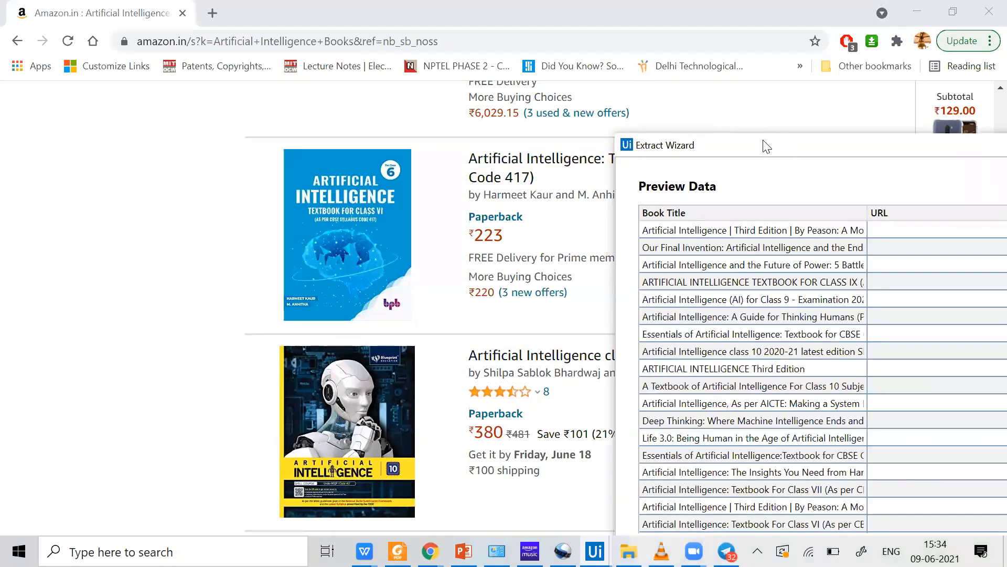
Examine the extracted Book Title and URL columns in the data preview and recheck the column configuration
{"action": "left_click_drag", "start_coordinate": [767, 147], "coordinate": [423, 44]}
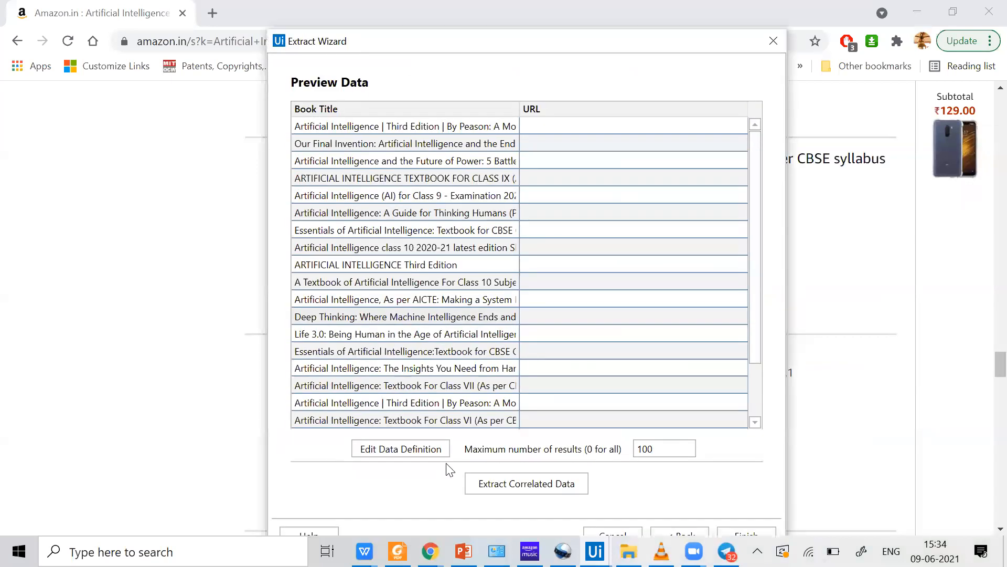
{"action": "scroll", "coordinate": [630, 263], "scroll_direction": "down", "scroll_amount": 2}
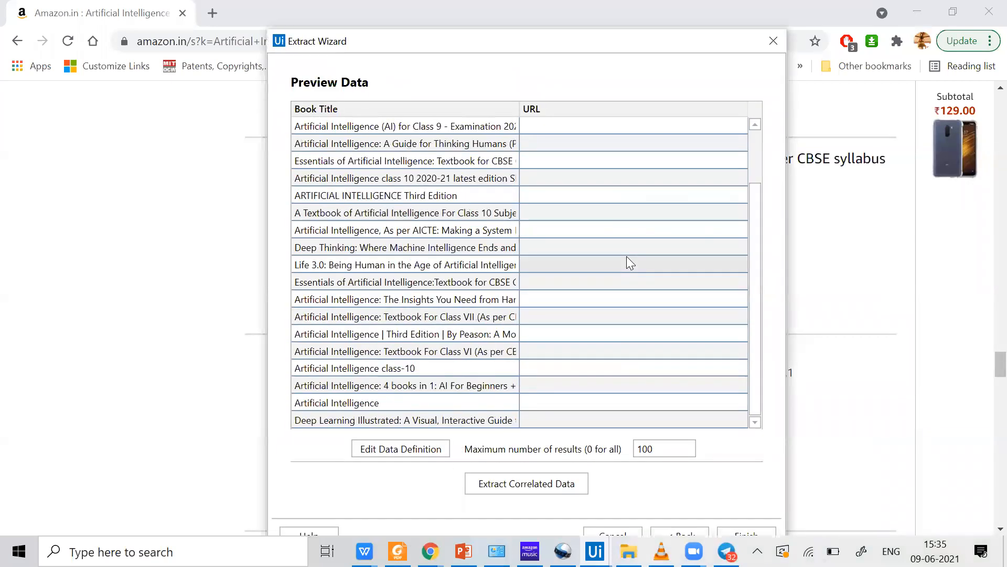
{"action": "scroll", "coordinate": [662, 253], "scroll_direction": "up", "scroll_amount": 2}
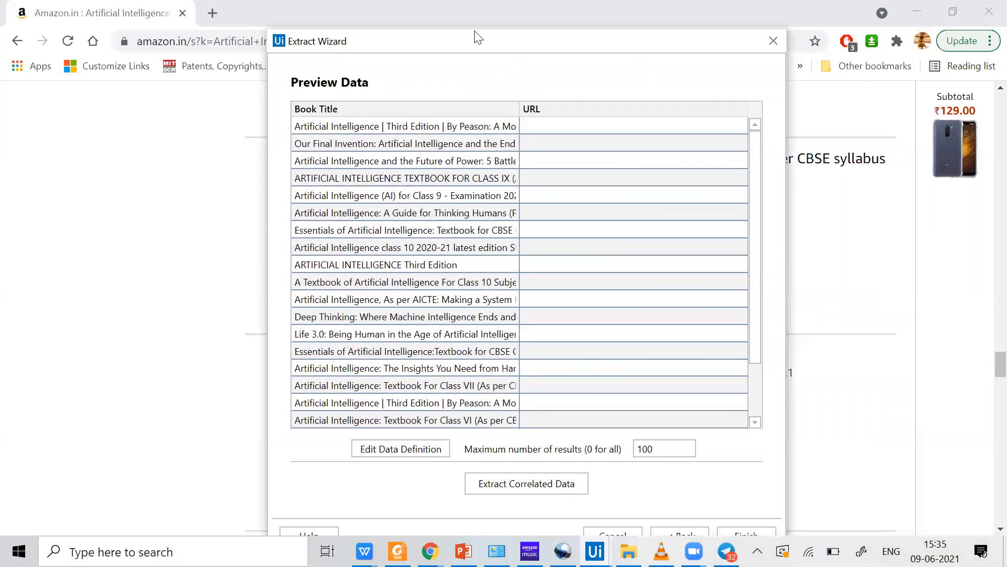
{"action": "left_click_drag", "start_coordinate": [407, 33], "coordinate": [373, 5]}
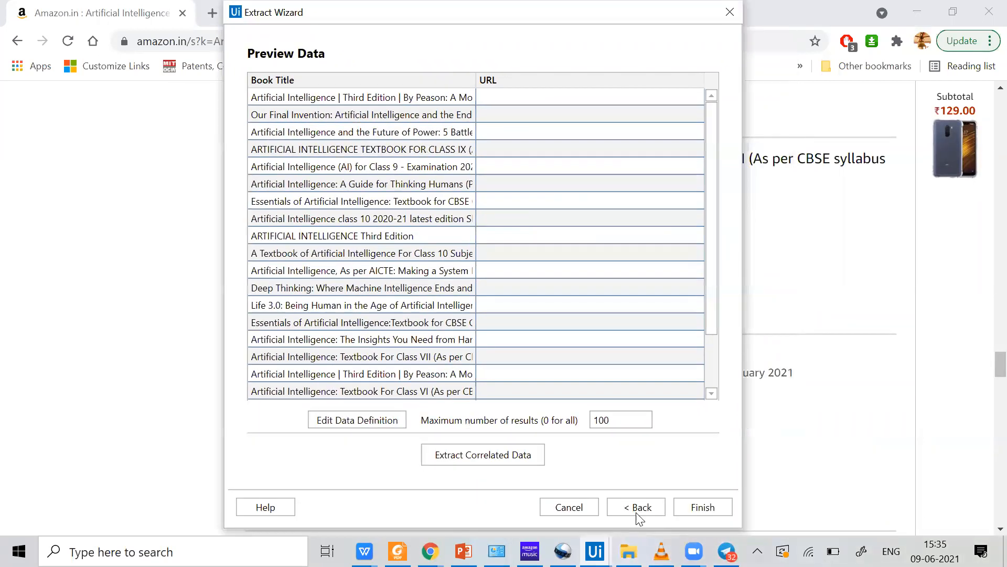
{"action": "left_click", "coordinate": [636, 506]}
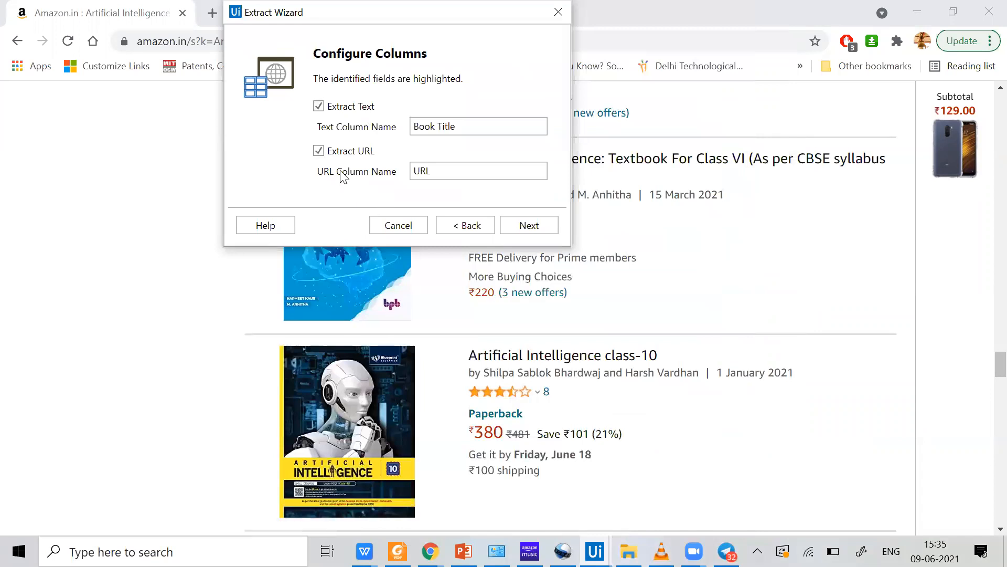
{"action": "left_click", "coordinate": [528, 225]}
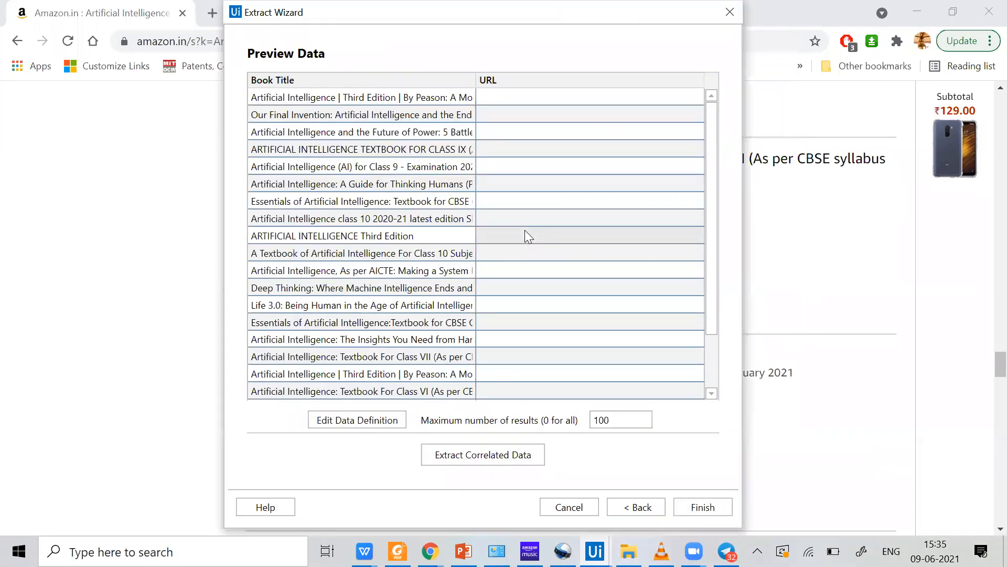
Re-indicate the second element as the title "Artificial Intelligence class-10" and preview the data with a wider Book Title column
{"action": "left_click", "coordinate": [658, 508]}
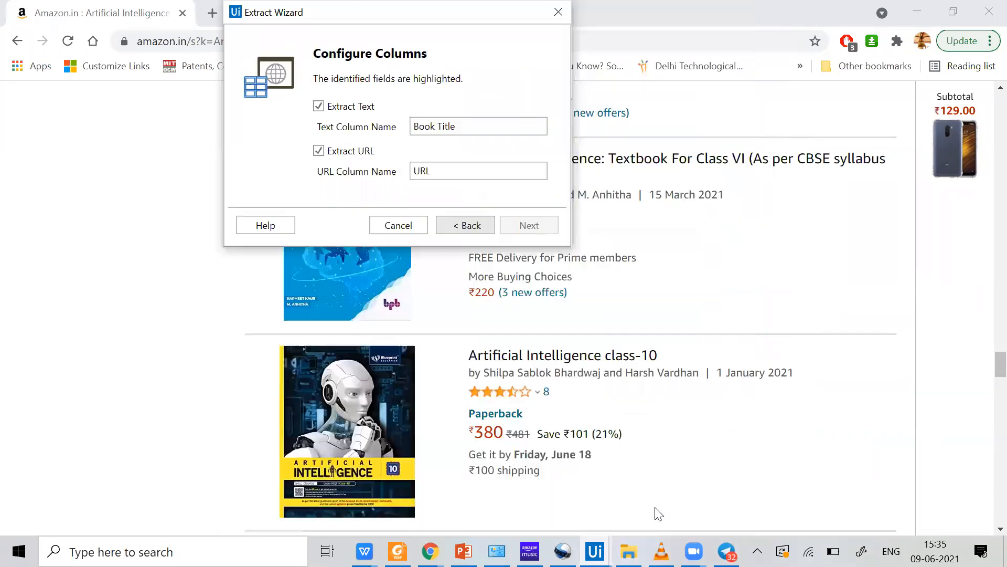
{"action": "left_click", "coordinate": [471, 231]}
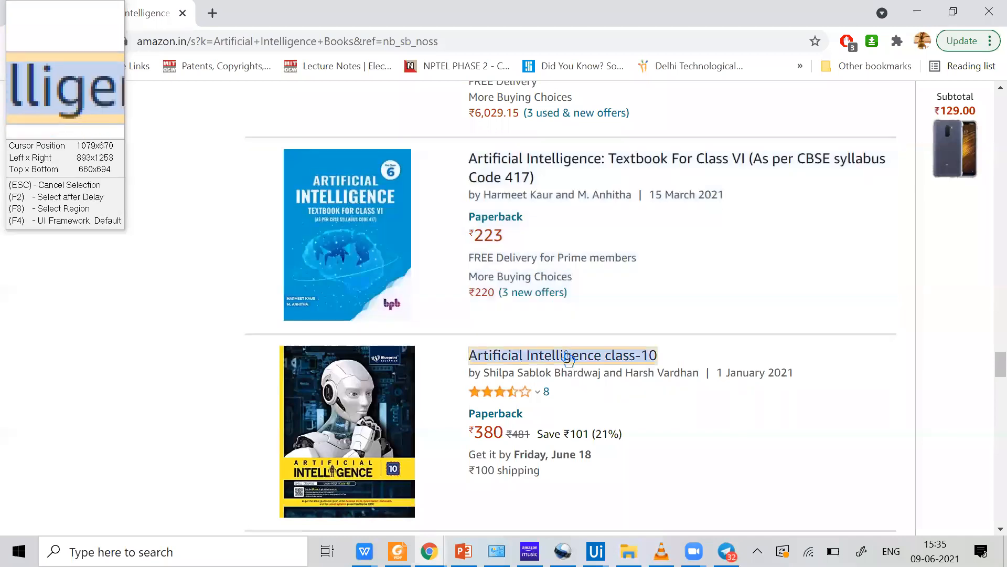
{"action": "left_click", "coordinate": [570, 359]}
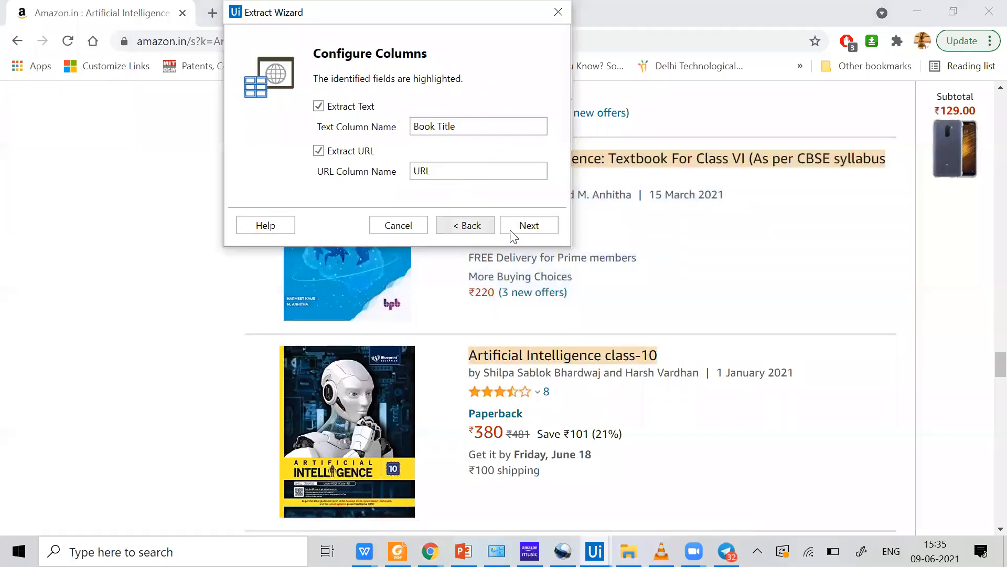
{"action": "left_click", "coordinate": [527, 233]}
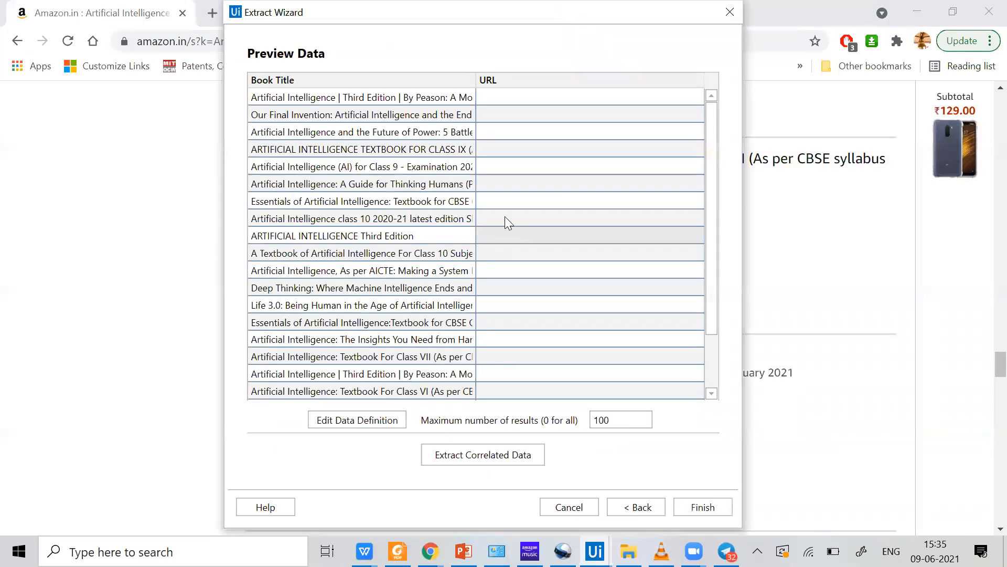
{"action": "left_click_drag", "start_coordinate": [475, 81], "coordinate": [575, 88]}
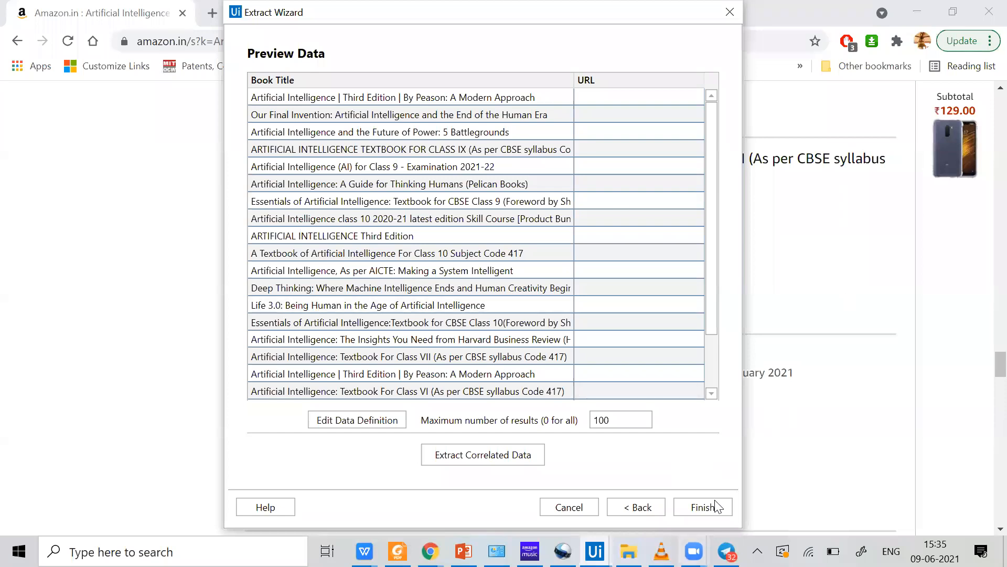
Go back to the wizard's first element selection and indicate the title "Artificial Intelligence: Textbook For Class VII", closing the opened product page
{"action": "left_click", "coordinate": [639, 507]}
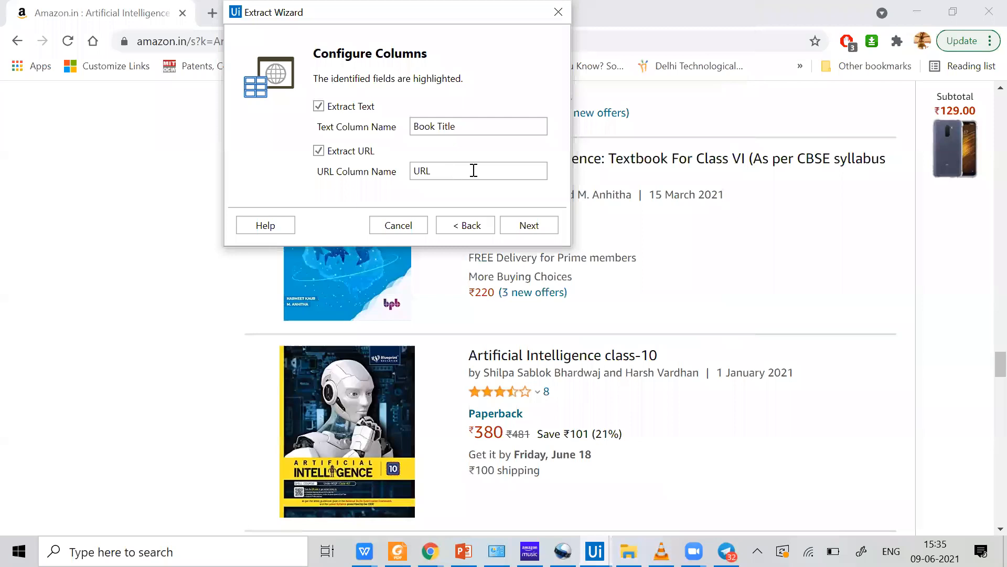
{"action": "left_click_drag", "start_coordinate": [441, 171], "coordinate": [374, 160]}
{"action": "left_click", "coordinate": [477, 231]}
{"action": "left_click", "coordinate": [476, 231]}
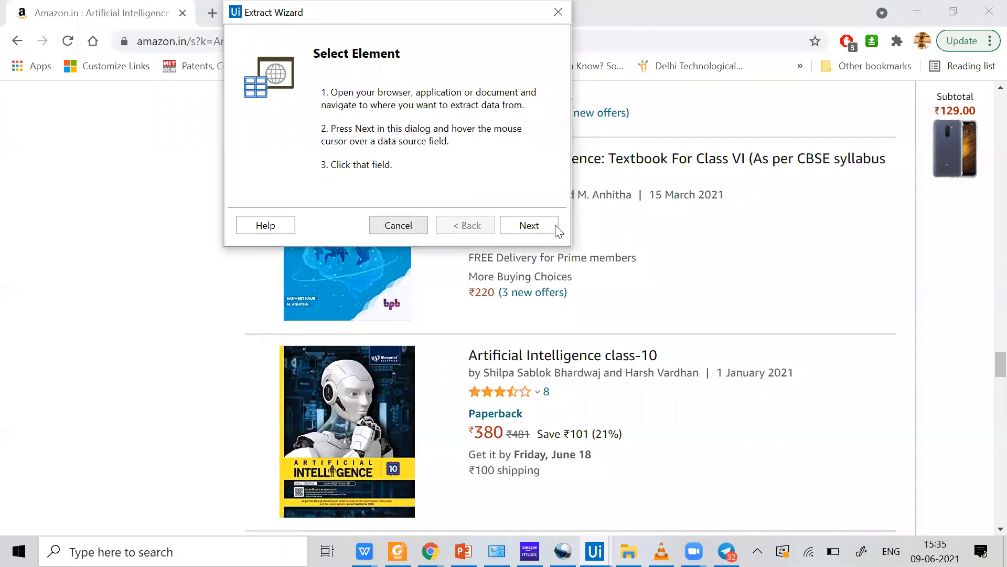
{"action": "scroll", "coordinate": [615, 392], "scroll_direction": "up", "scroll_amount": 15}
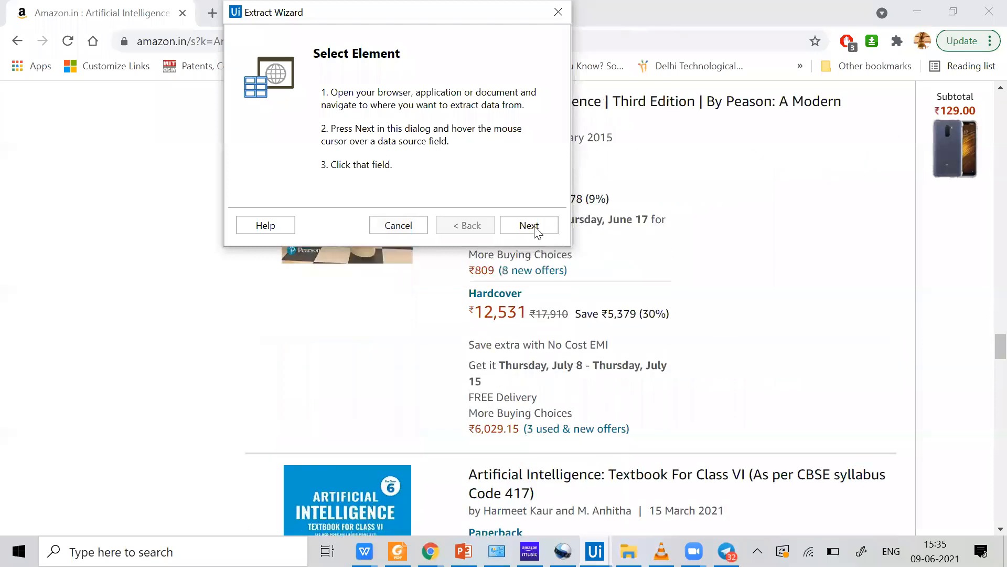
{"action": "key", "text": "Return"}
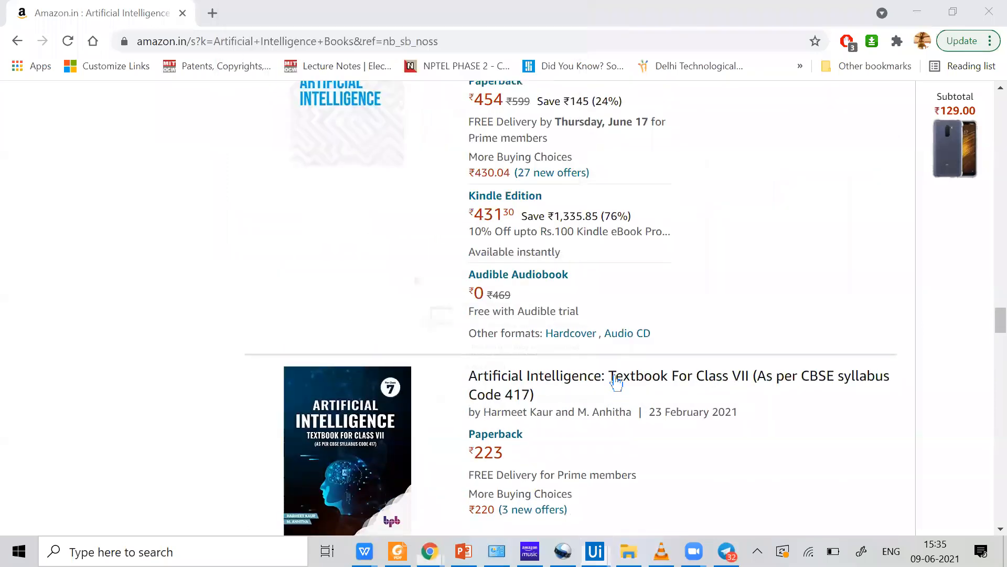
{"action": "left_click", "coordinate": [683, 377]}
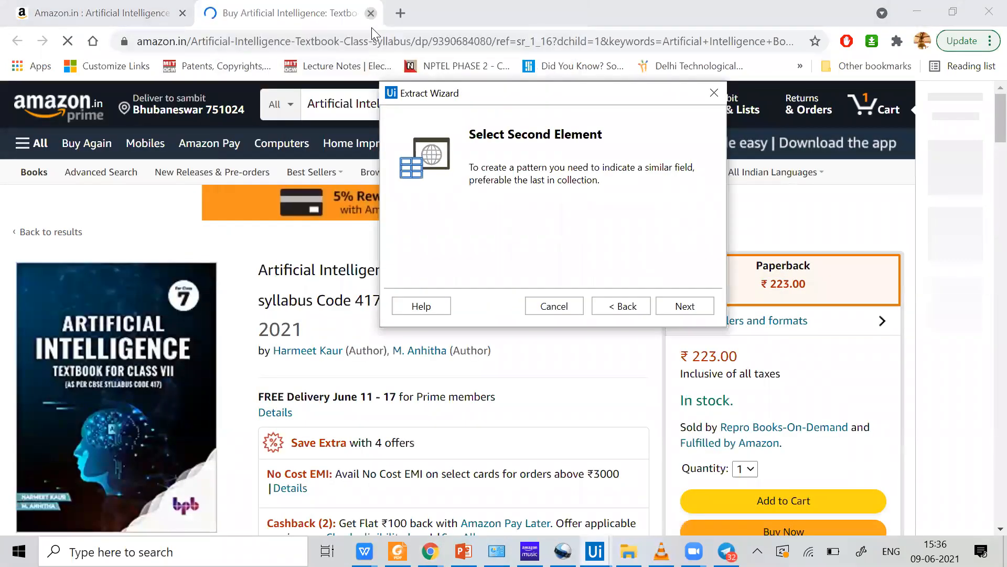
{"action": "left_click", "coordinate": [371, 13]}
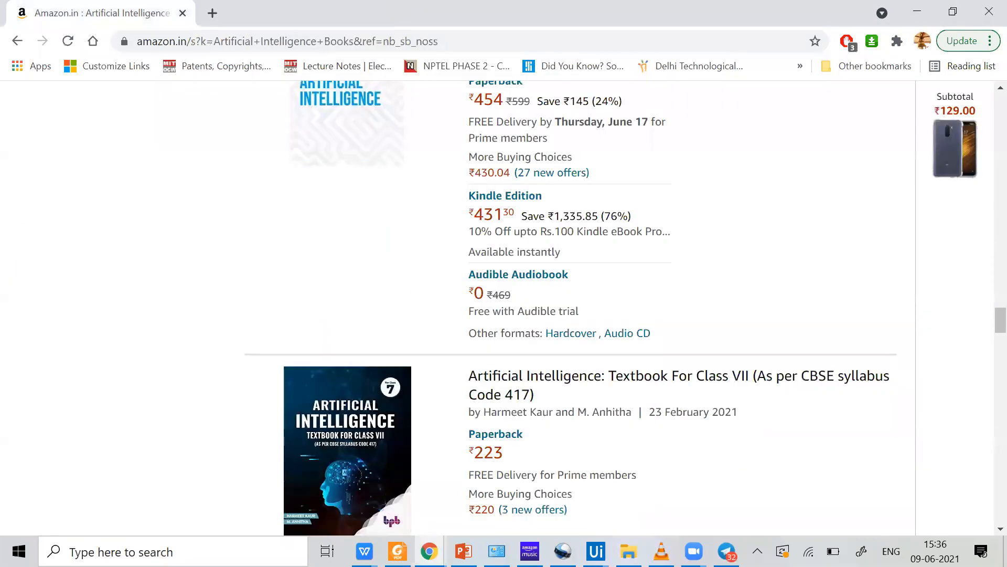
Try to indicate the title "Artificial Intelligence: Textbook For Class VI" as the wizard's second element
{"action": "mouse_move", "coordinate": [596, 551]}
{"action": "left_click", "coordinate": [677, 461]}
{"action": "left_click", "coordinate": [684, 306]}
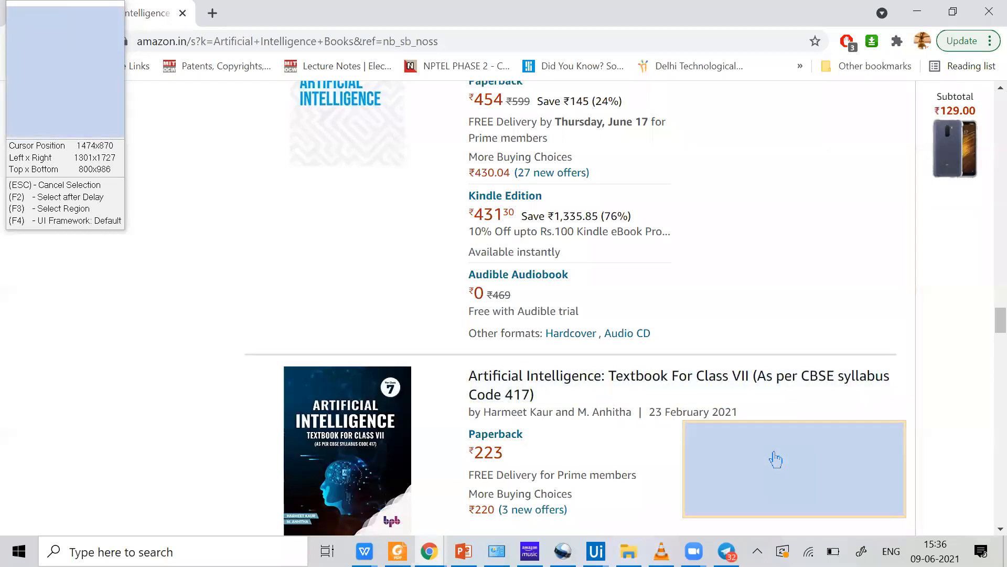
{"action": "scroll", "coordinate": [787, 473], "scroll_direction": "down", "scroll_amount": 3}
{"action": "scroll", "coordinate": [762, 432], "scroll_direction": "down", "scroll_amount": 6}
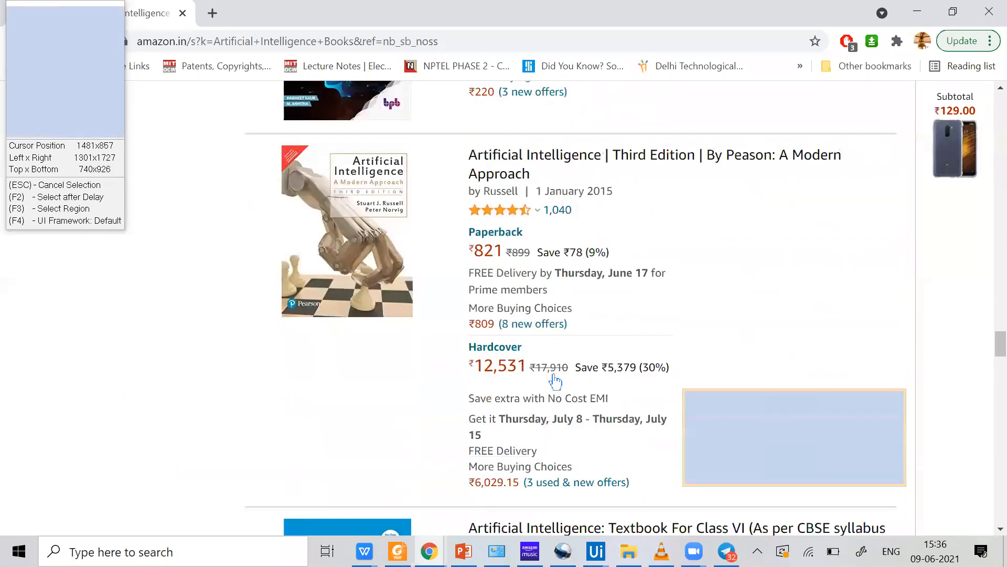
{"action": "scroll", "coordinate": [554, 386], "scroll_direction": "down", "scroll_amount": 1}
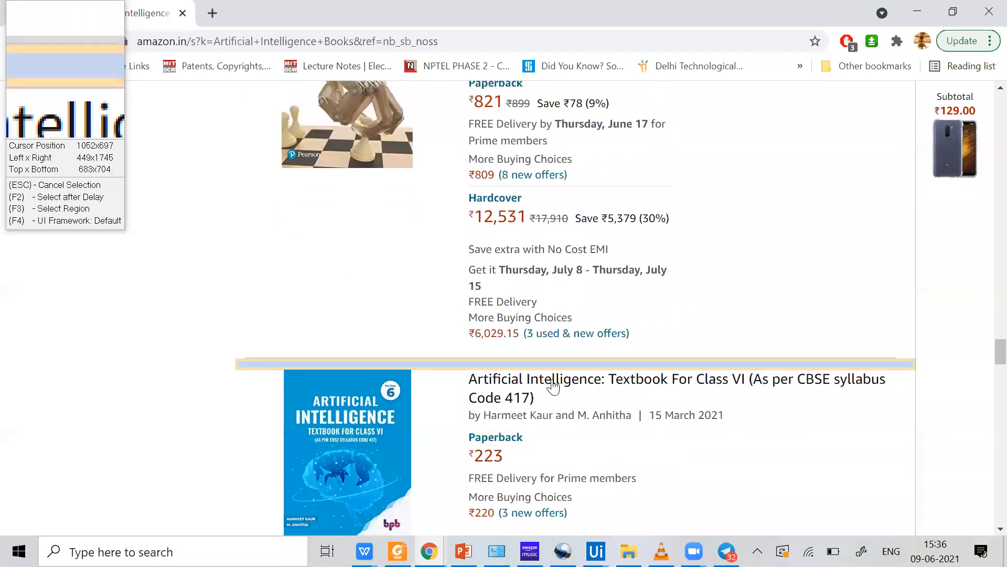
{"action": "left_click", "coordinate": [552, 380]}
{"action": "left_click", "coordinate": [589, 333]}
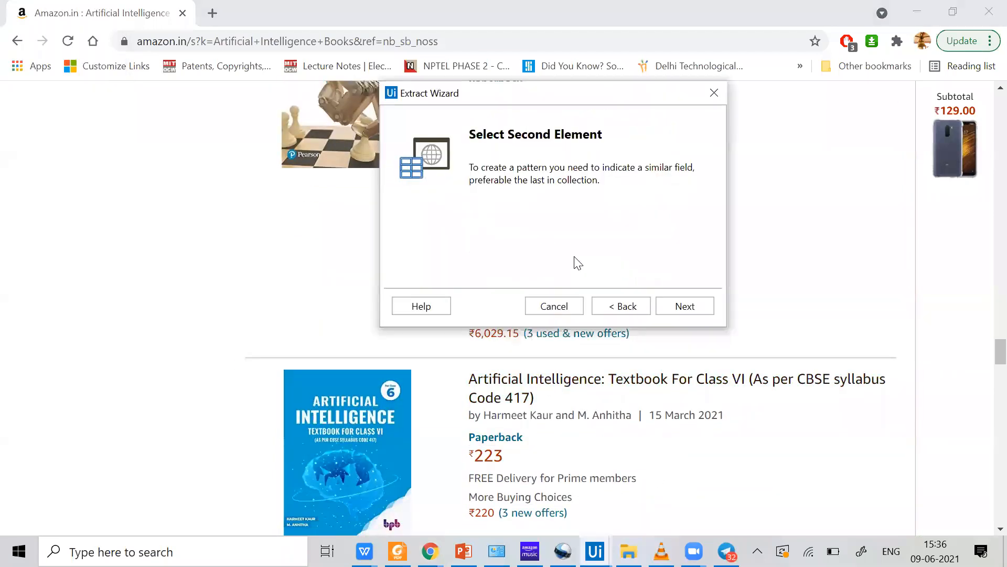
Go back to the wizard's first element selection and indicate the title "ARTIFICIAL INTELLIGENCE Third Edition" in the search results
{"action": "left_click", "coordinate": [627, 307]}
{"action": "scroll", "coordinate": [915, 425], "scroll_direction": "up", "scroll_amount": 3}
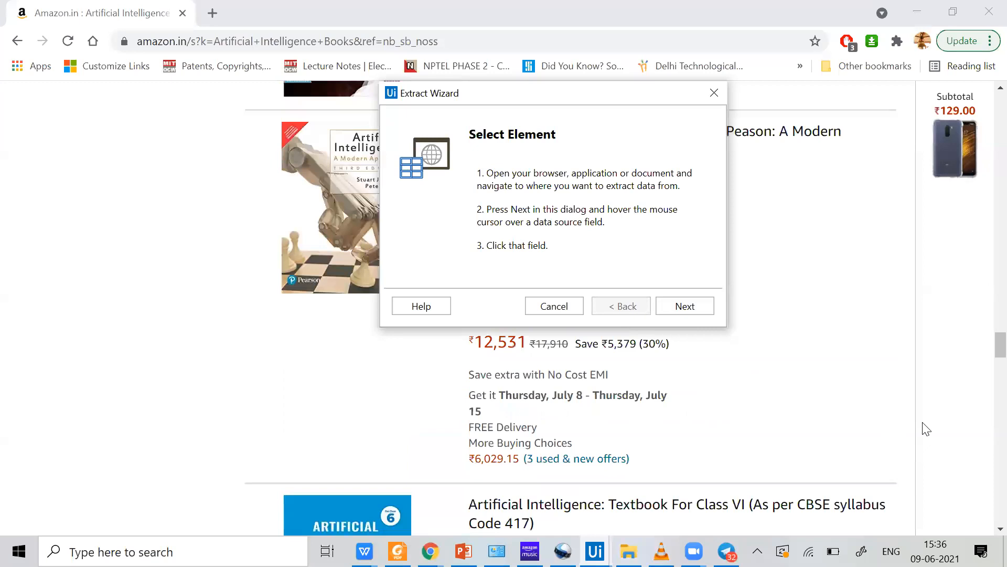
{"action": "scroll", "coordinate": [913, 419], "scroll_direction": "down", "scroll_amount": 15}
{"action": "scroll", "coordinate": [623, 388], "scroll_direction": "up", "scroll_amount": 5}
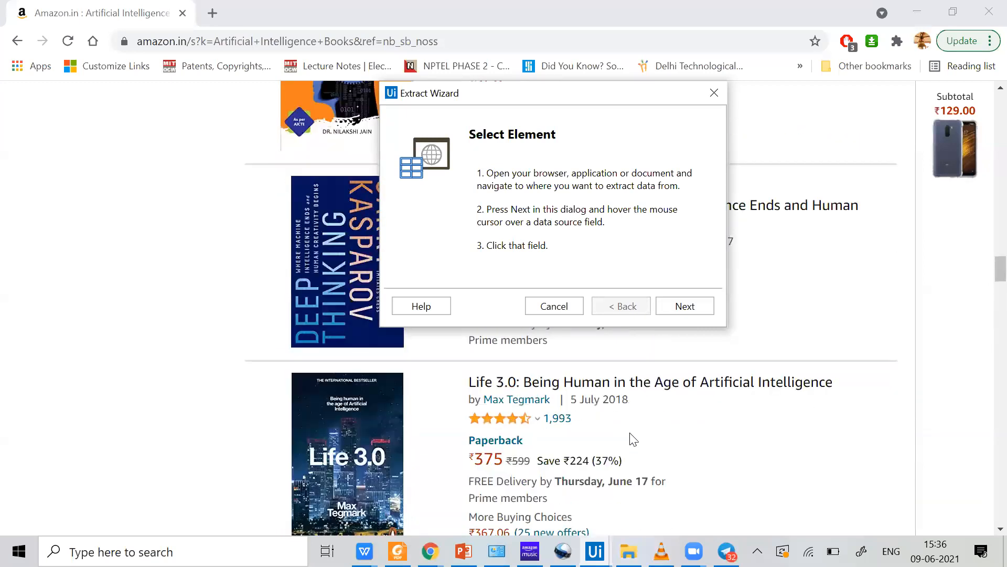
{"action": "scroll", "coordinate": [596, 311], "scroll_direction": "up", "scroll_amount": 5}
{"action": "scroll", "coordinate": [596, 423], "scroll_direction": "up", "scroll_amount": 5}
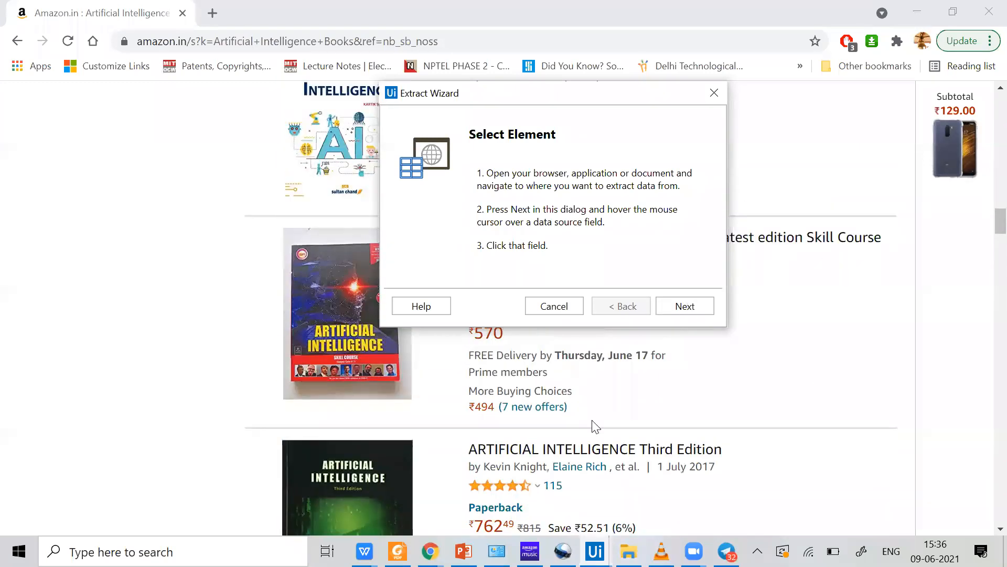
{"action": "left_click", "coordinate": [697, 309]}
{"action": "left_click", "coordinate": [601, 451]}
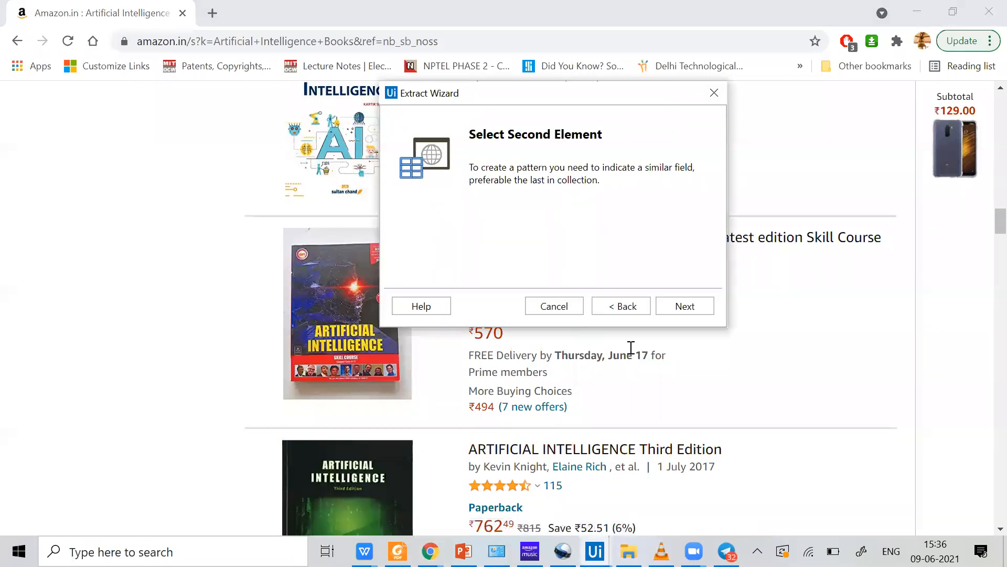
Indicate the title "Artificial Intelligence class 10 2020-21 latest edition Skill Course" as the second element of the extraction pattern
{"action": "left_click", "coordinate": [666, 313]}
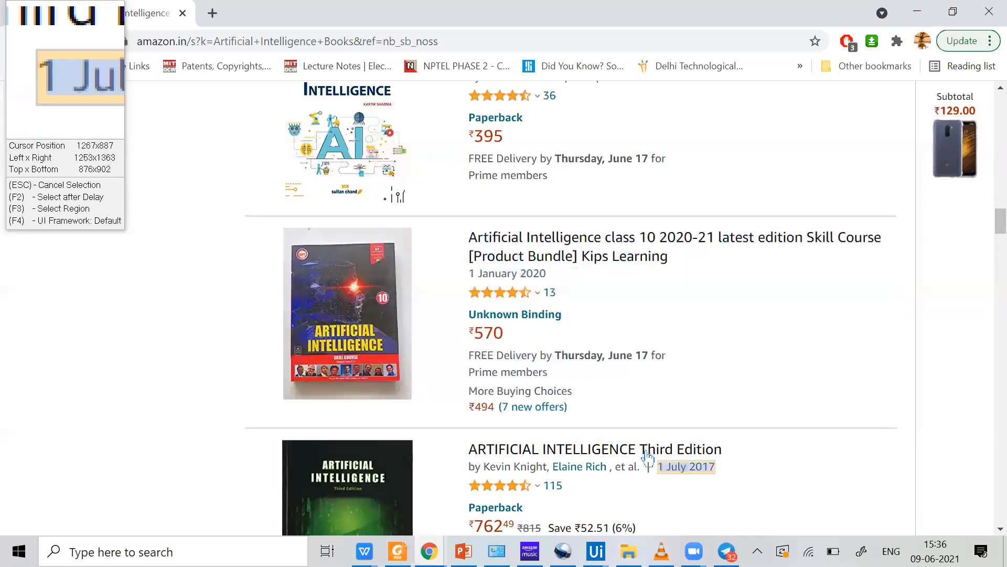
{"action": "left_click", "coordinate": [638, 454]}
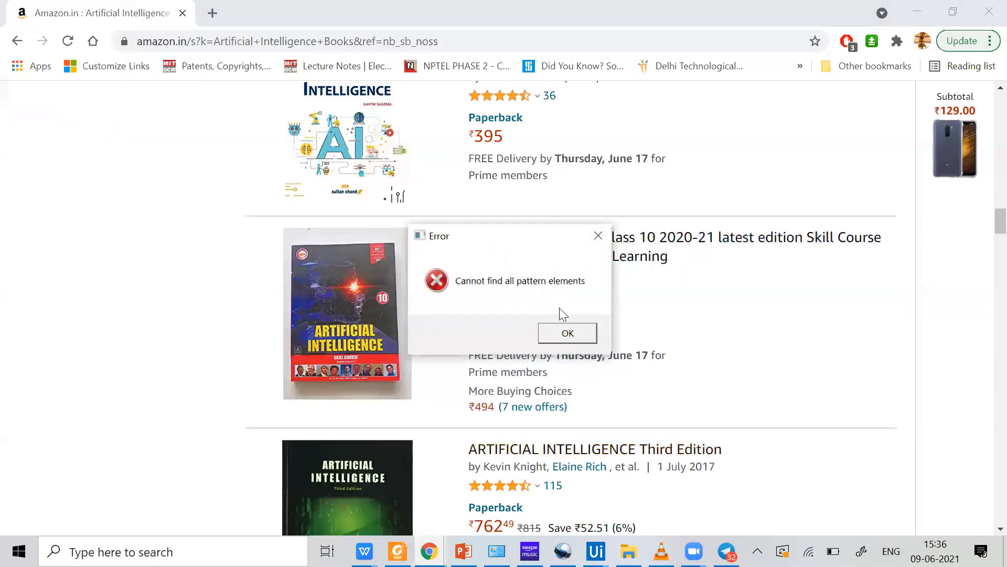
{"action": "left_click", "coordinate": [568, 335]}
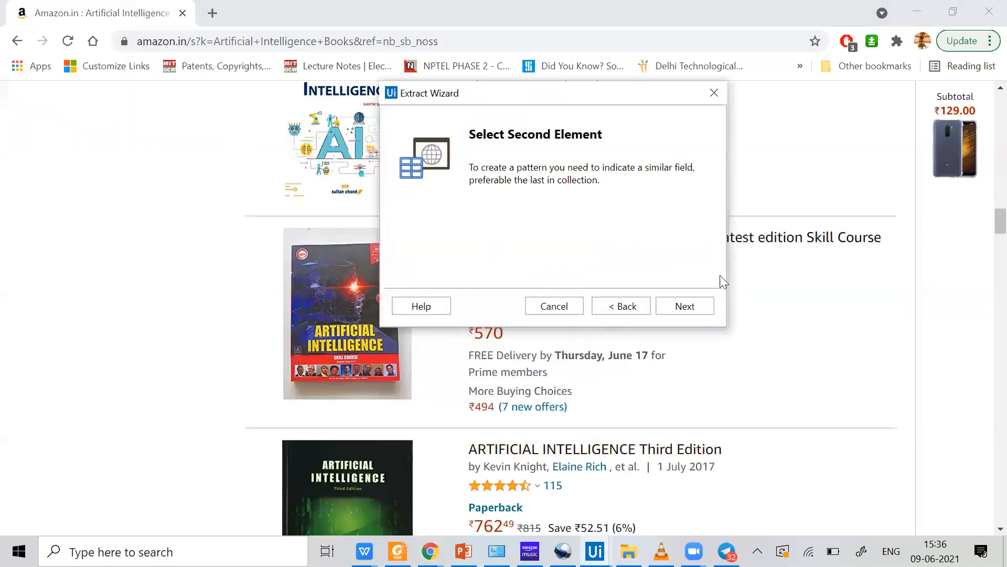
{"action": "left_click", "coordinate": [685, 308]}
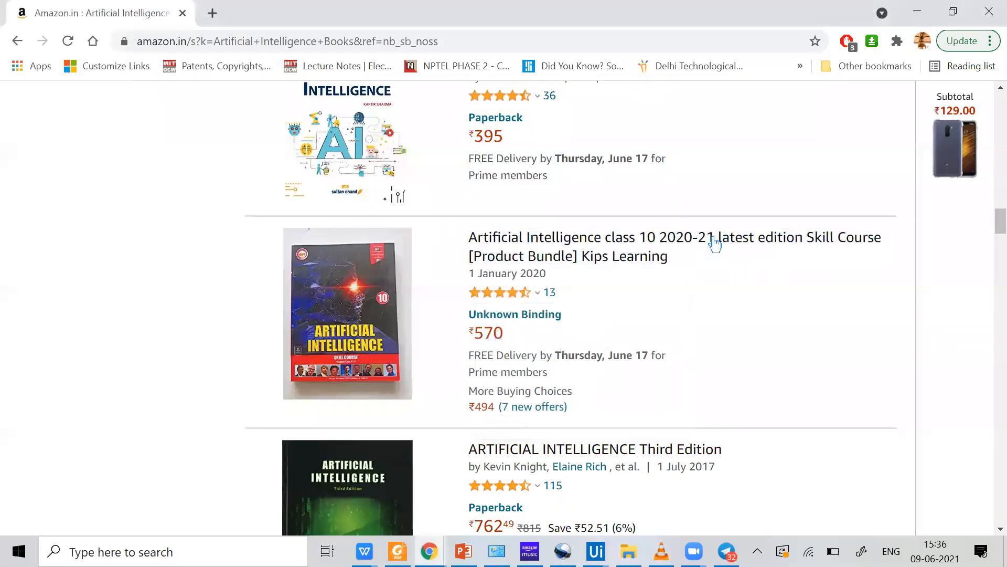
{"action": "left_click", "coordinate": [715, 242]}
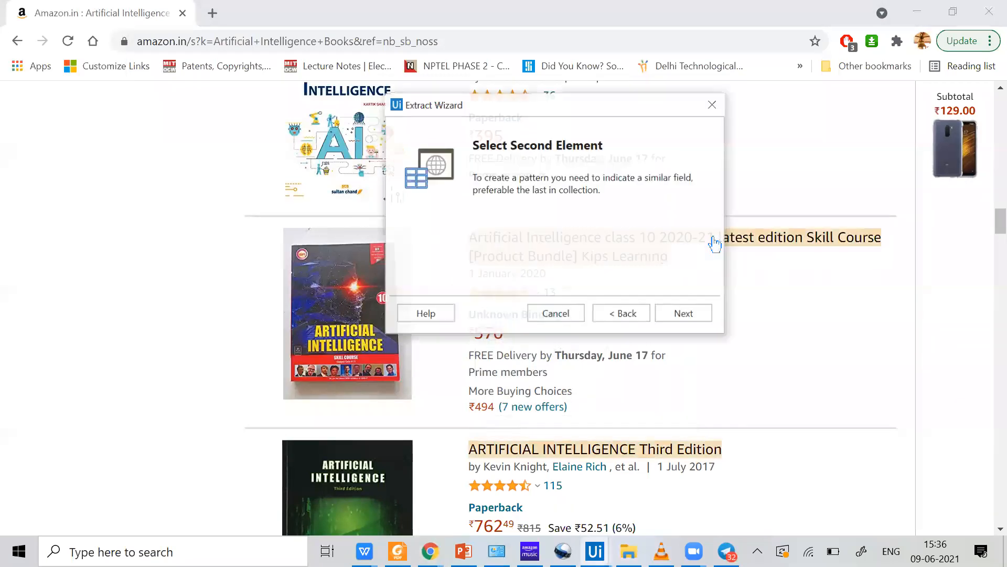
Name the text column "Book Name", enable URL extraction with a column named "Link", and generate the data preview
{"action": "left_click", "coordinate": [475, 232]}
{"action": "double_click", "coordinate": [628, 208]}
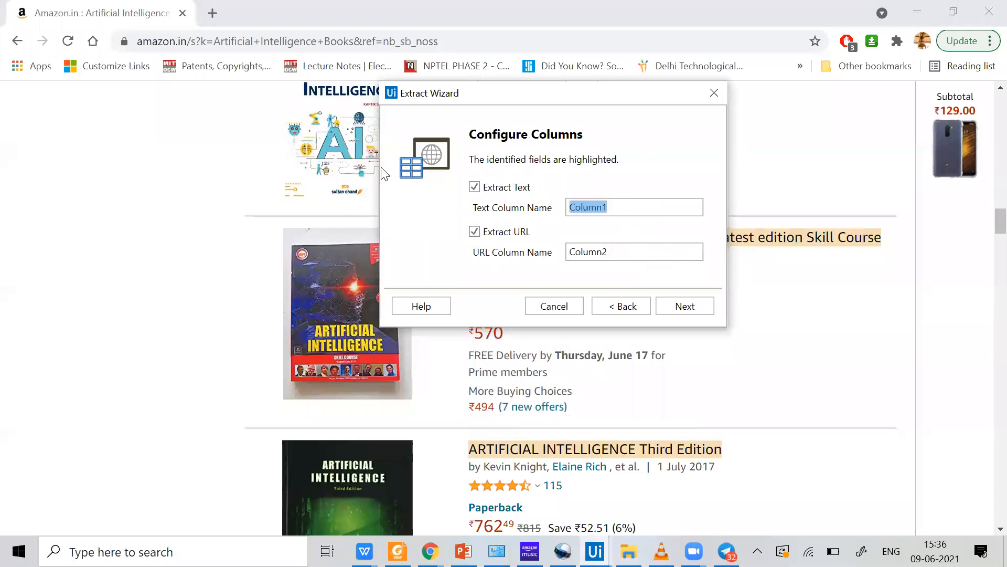
{"action": "type", "text": "Book Nam"}
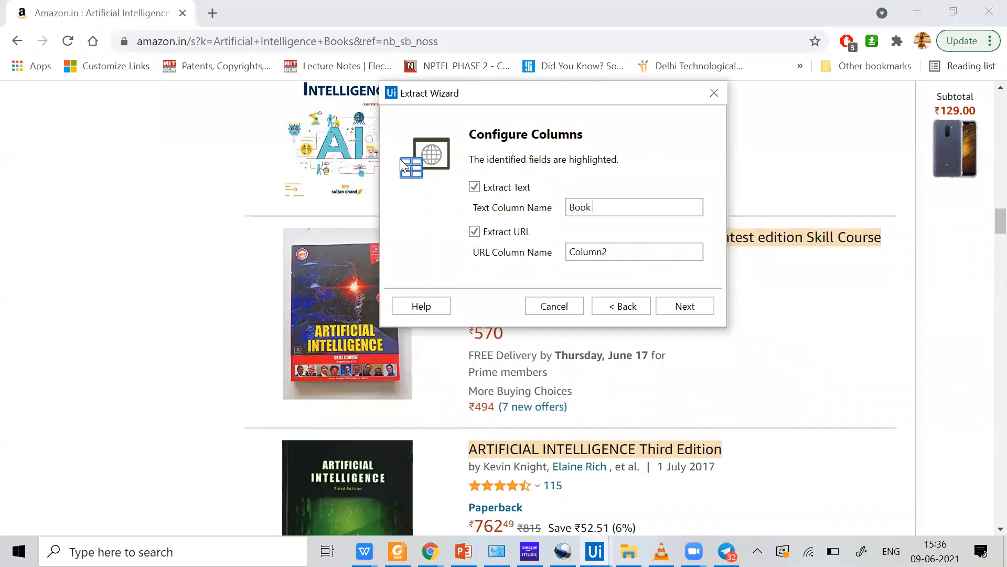
{"action": "type", "text": "e"}
{"action": "key", "text": "Tab"}
{"action": "key", "text": "Tab"}
{"action": "key", "text": "Delete"}
{"action": "key", "text": "Delete"}
{"action": "key", "text": "Delete"}
{"action": "key", "text": "Delete"}
{"action": "key", "text": "Delete"}
{"action": "key", "text": "Delete"}
{"action": "key", "text": "Delete"}
{"action": "type", "text": "Link"}
{"action": "left_click", "coordinate": [687, 311]}
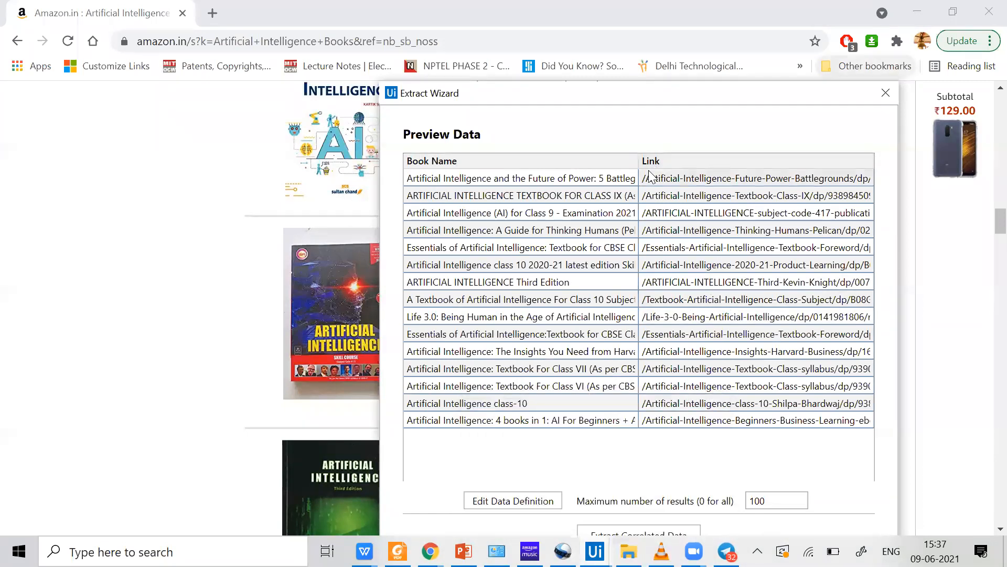
Examine the extraction's data definition and the maximum number of results, with the whole wizard moved into view
{"action": "left_click_drag", "start_coordinate": [517, 95], "coordinate": [407, 61]}
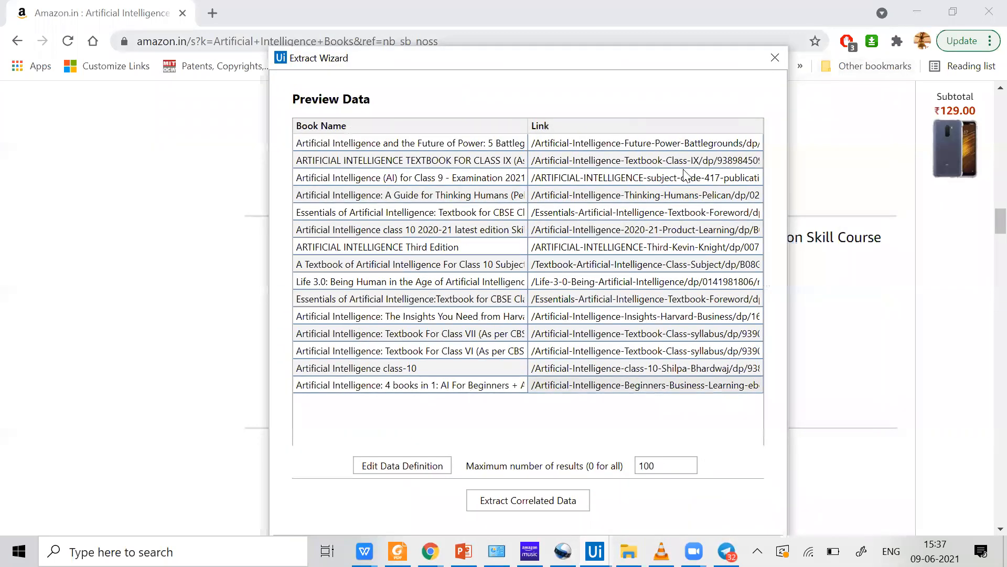
{"action": "left_click", "coordinate": [414, 469]}
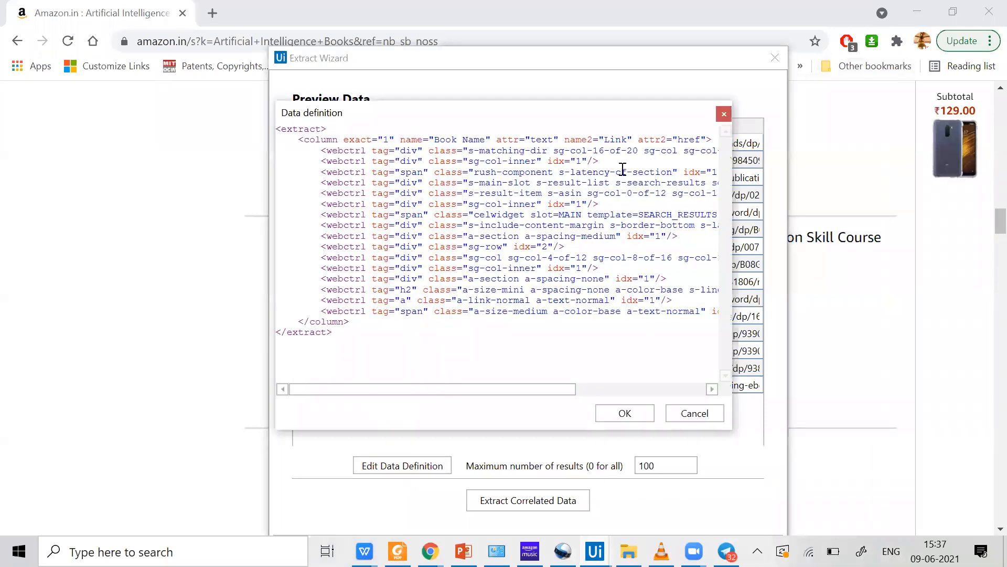
{"action": "left_click", "coordinate": [724, 115]}
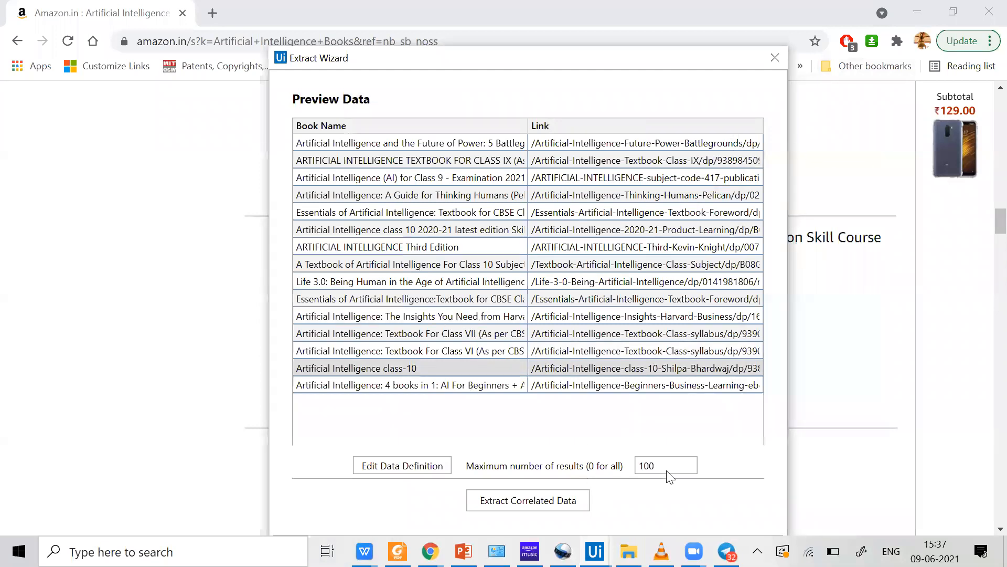
{"action": "left_click_drag", "start_coordinate": [426, 66], "coordinate": [398, 26]}
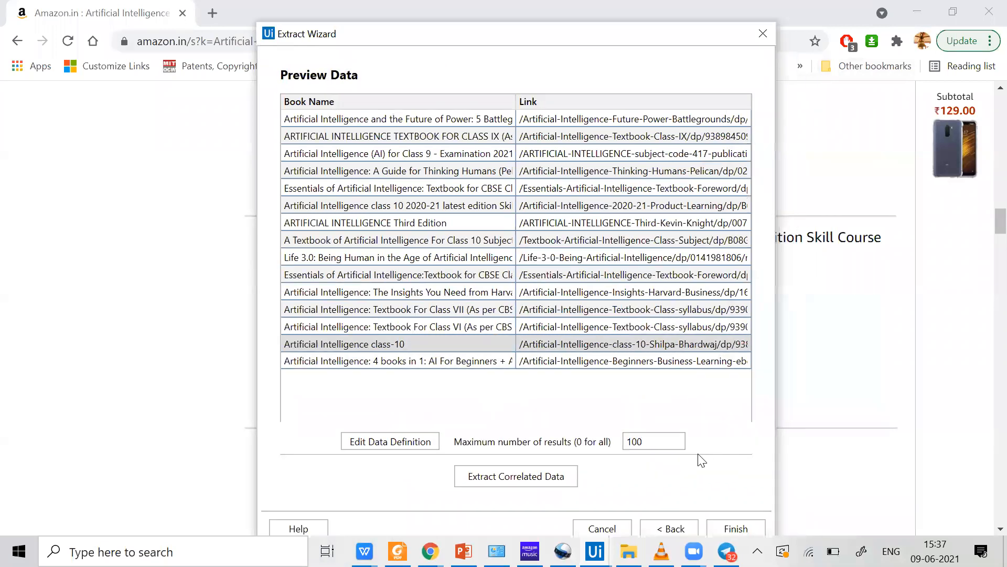
{"action": "left_click_drag", "start_coordinate": [638, 425], "coordinate": [543, 431]}
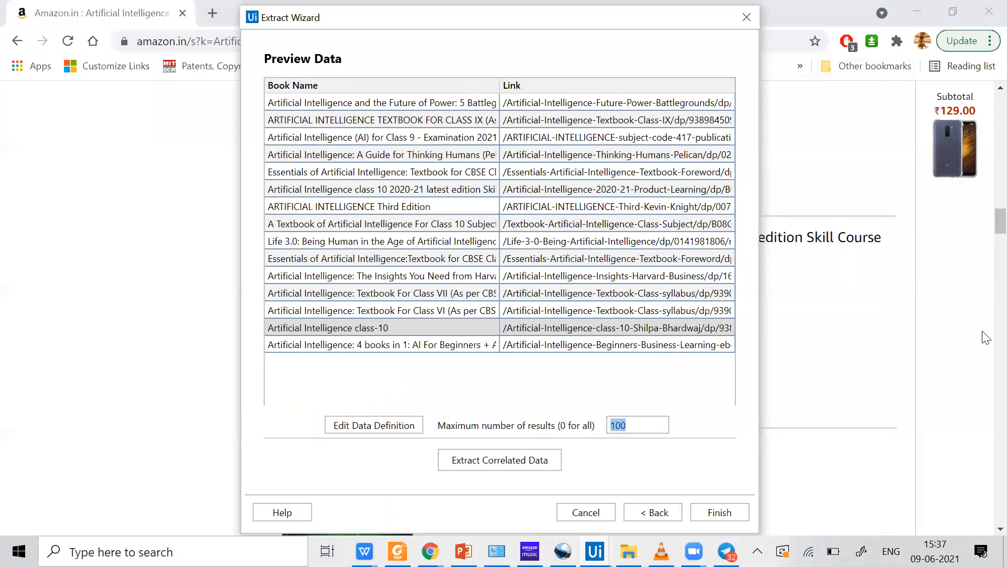
Look through the Amazon search results down to the end of the page to review the book listings
{"action": "left_click", "coordinate": [986, 234]}
{"action": "scroll", "coordinate": [986, 263], "scroll_direction": "down", "scroll_amount": 12}
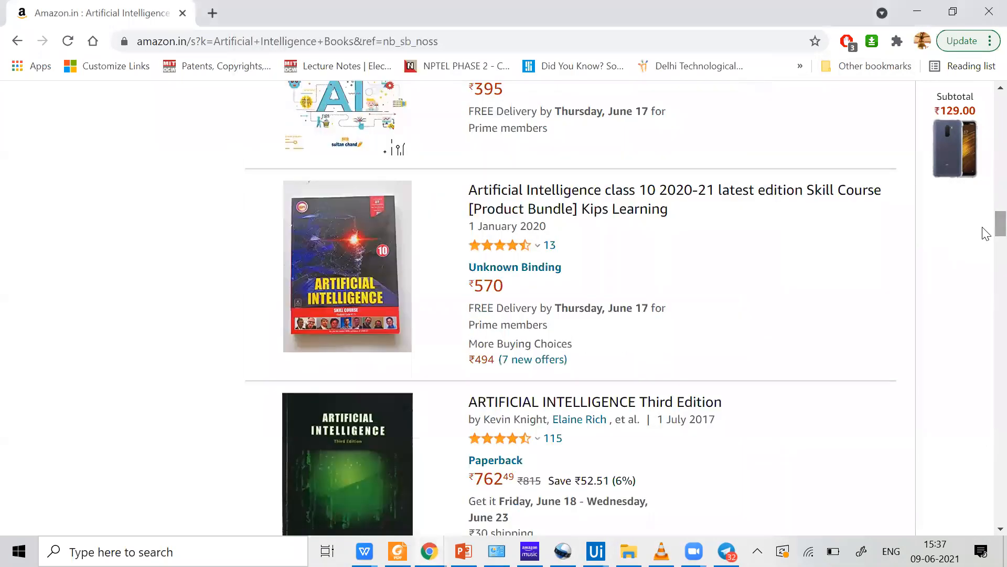
{"action": "scroll", "coordinate": [986, 345], "scroll_direction": "down", "scroll_amount": 15}
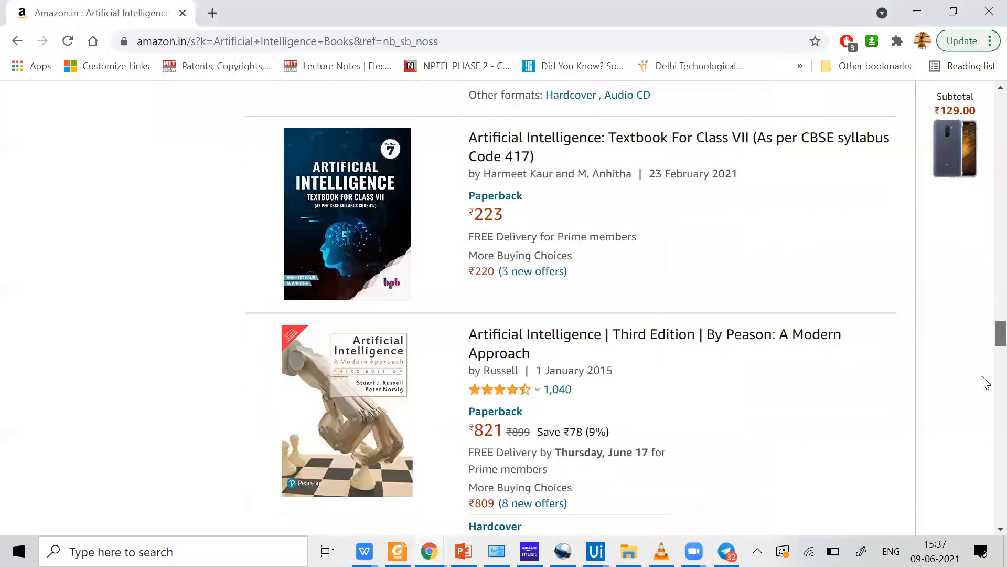
{"action": "scroll", "coordinate": [985, 456], "scroll_direction": "down", "scroll_amount": 5}
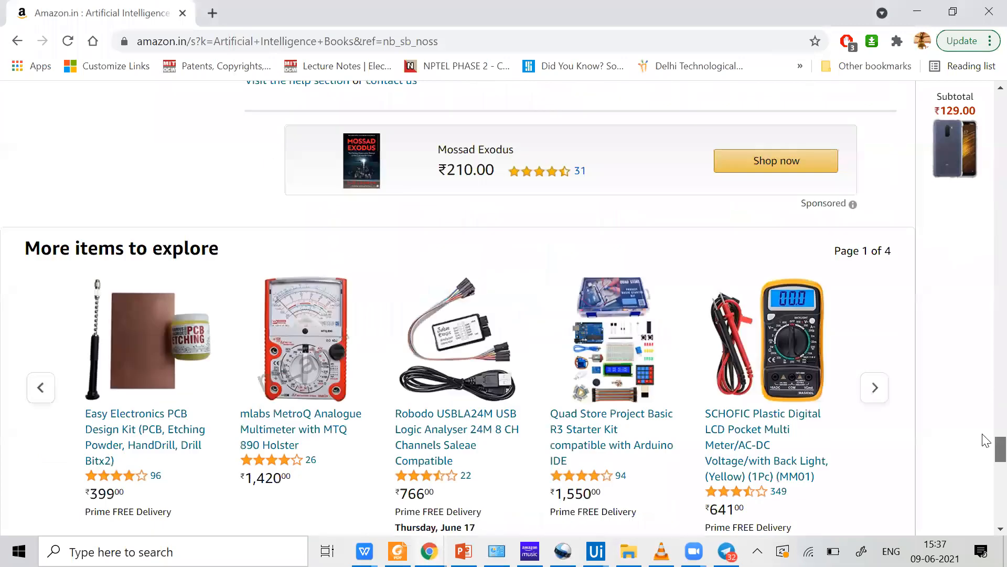
{"action": "scroll", "coordinate": [984, 367], "scroll_direction": "up", "scroll_amount": 15}
{"action": "scroll", "coordinate": [985, 284], "scroll_direction": "up", "scroll_amount": 10}
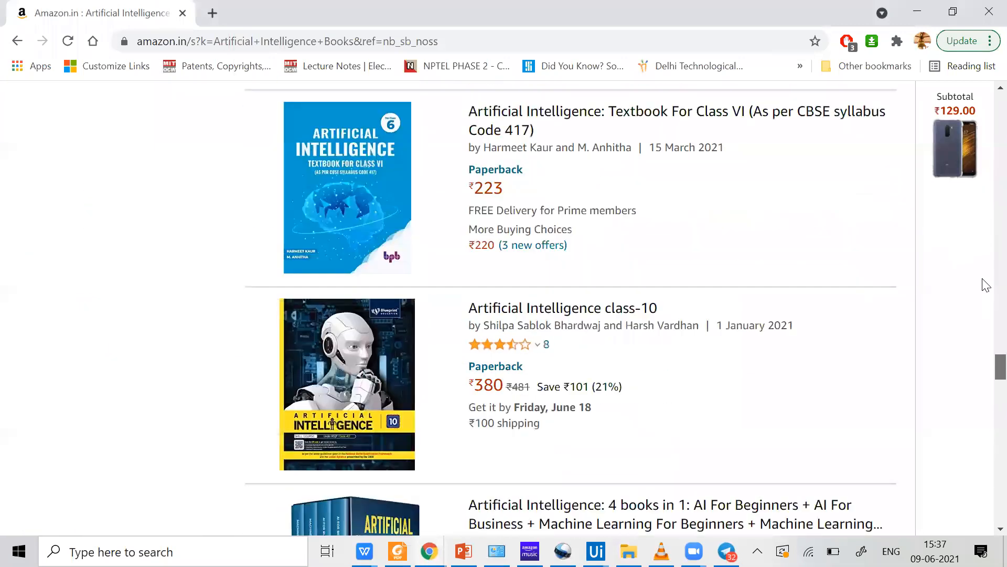
{"action": "scroll", "coordinate": [618, 241], "scroll_direction": "down", "scroll_amount": 3}
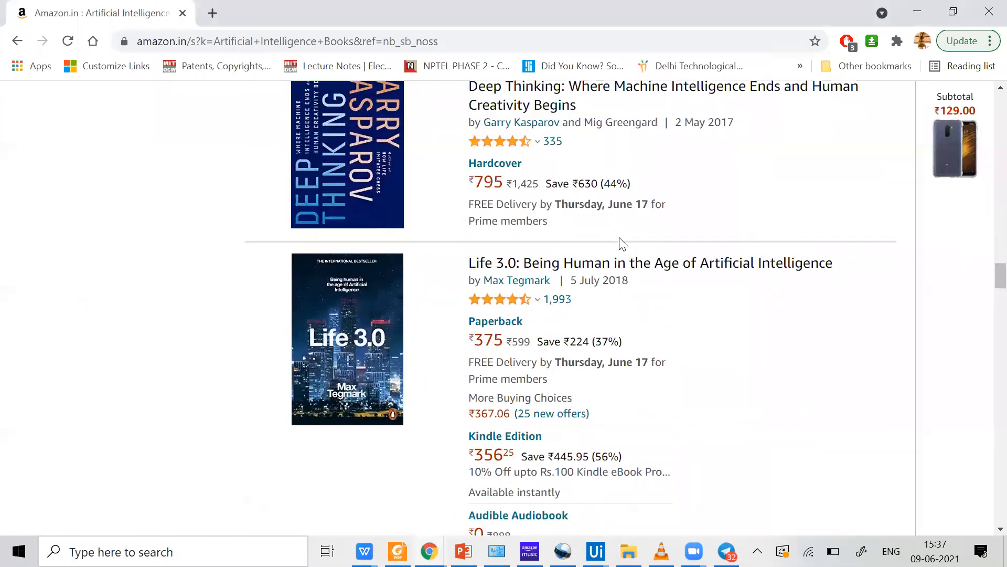
Return to the Extract Wizard and finish the data extraction setup
{"action": "left_click", "coordinate": [596, 551]}
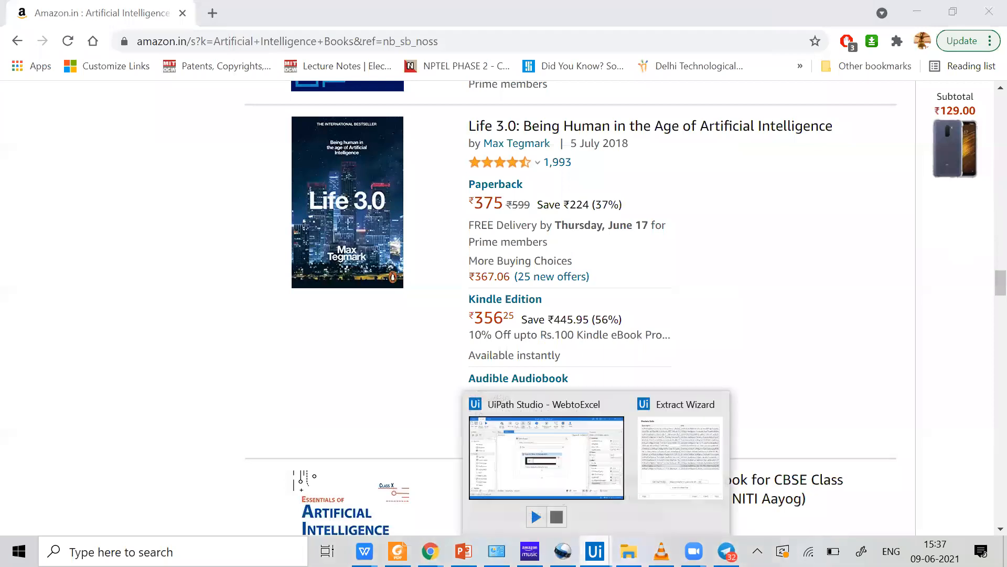
{"action": "left_click", "coordinate": [684, 452]}
{"action": "left_click", "coordinate": [720, 512]}
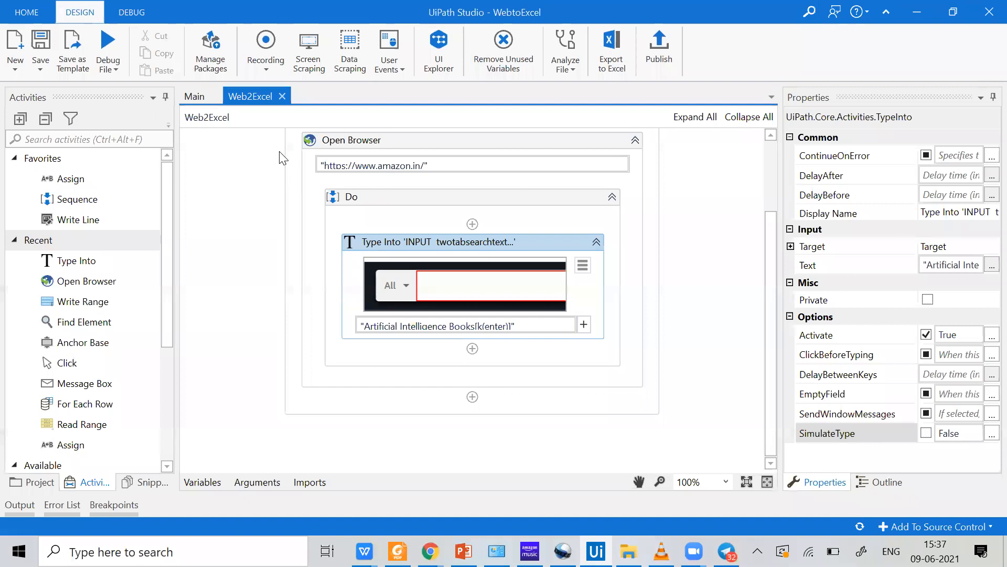
Switch to the Chrome window with the "Artificial Intelligence Books" search and examine the listings up toward the first results
{"action": "left_click", "coordinate": [423, 548]}
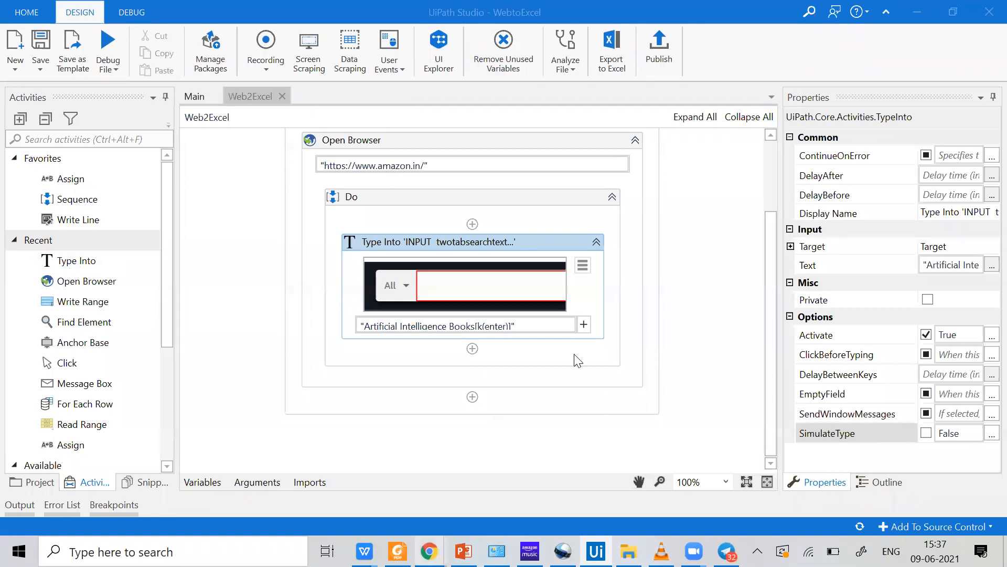
{"action": "left_click", "coordinate": [410, 500]}
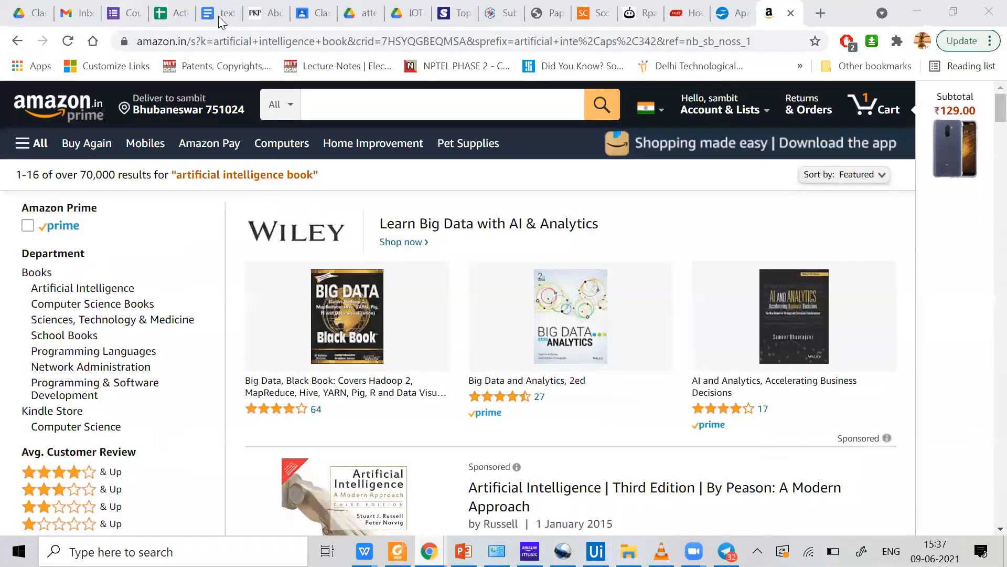
{"action": "left_click", "coordinate": [431, 549]}
{"action": "left_click", "coordinate": [467, 499]}
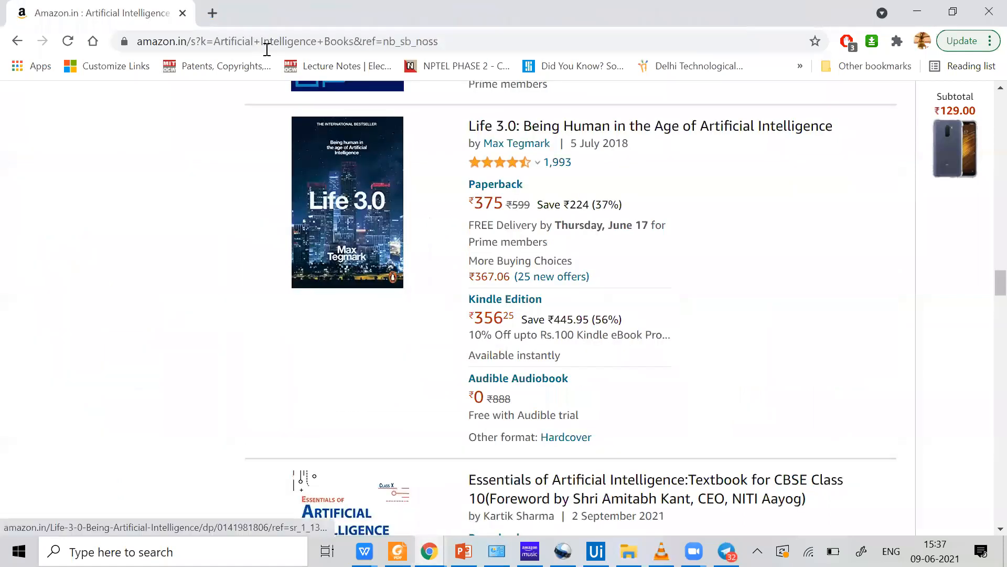
{"action": "scroll", "coordinate": [470, 250], "scroll_direction": "up", "scroll_amount": 5}
{"action": "scroll", "coordinate": [832, 86], "scroll_direction": "up", "scroll_amount": 10}
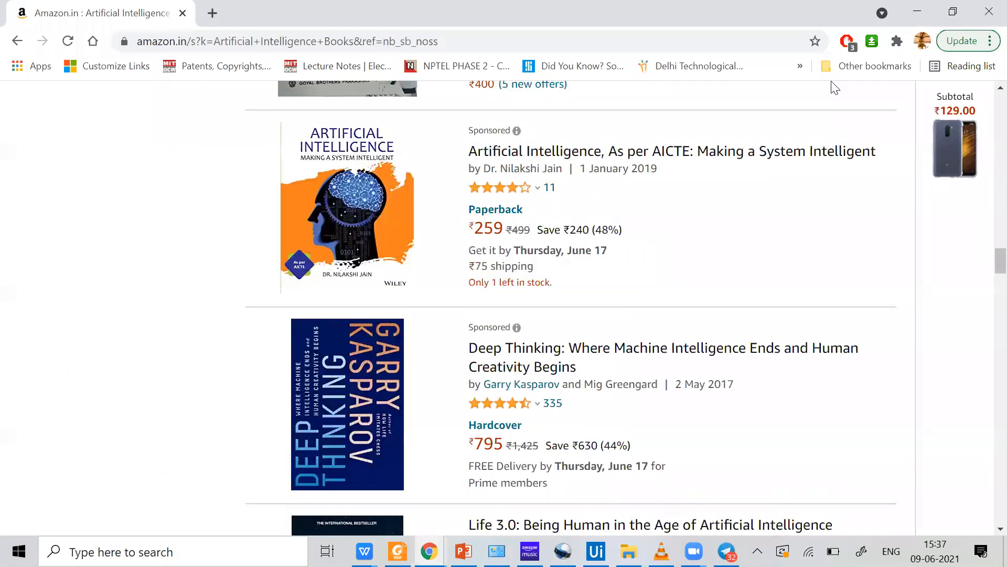
{"action": "scroll", "coordinate": [344, 242], "scroll_direction": "up", "scroll_amount": 8}
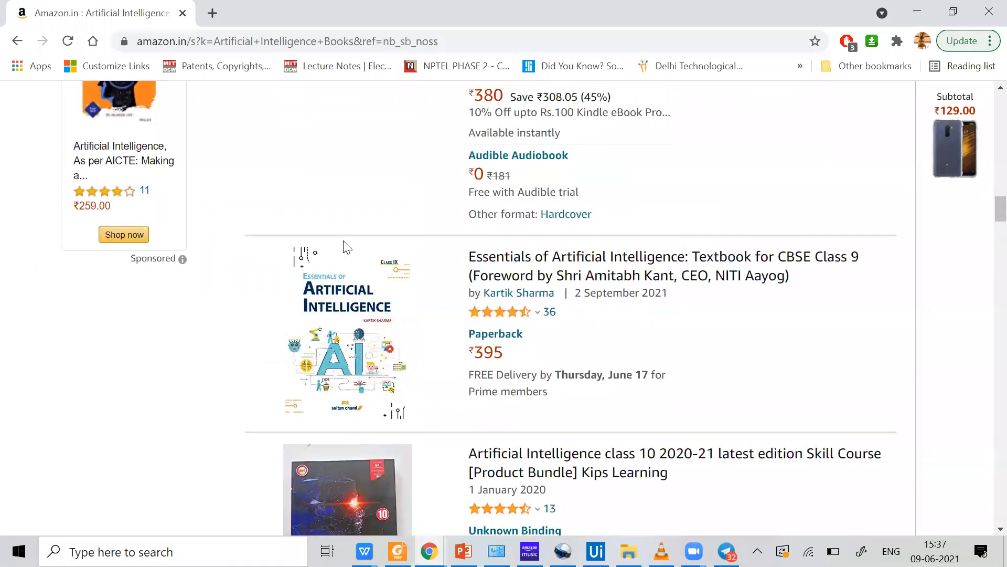
{"action": "scroll", "coordinate": [614, 265], "scroll_direction": "up", "scroll_amount": 11}
{"action": "scroll", "coordinate": [491, 361], "scroll_direction": "up", "scroll_amount": 3}
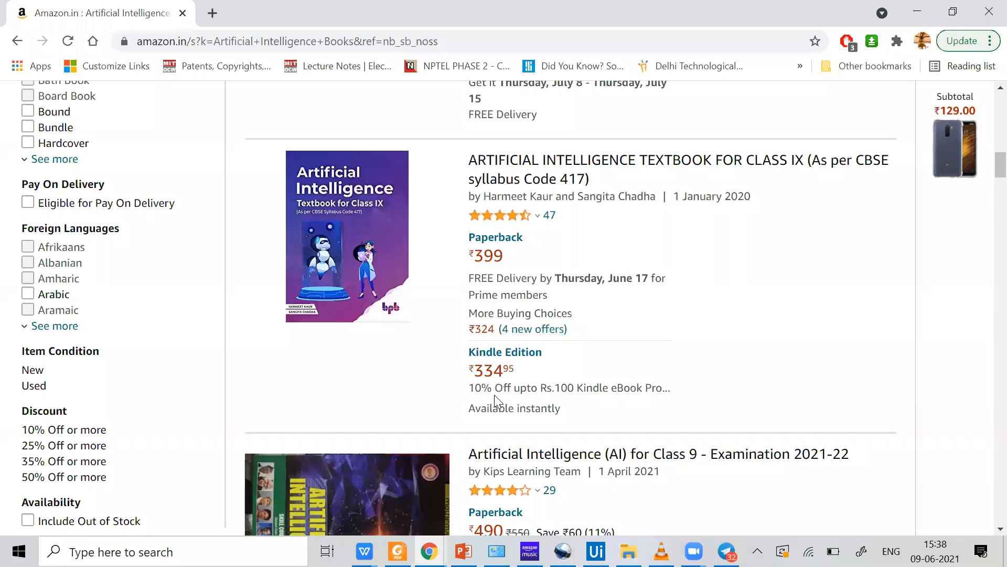
{"action": "scroll", "coordinate": [557, 341], "scroll_direction": "up", "scroll_amount": 3}
{"action": "scroll", "coordinate": [546, 321], "scroll_direction": "up", "scroll_amount": 3}
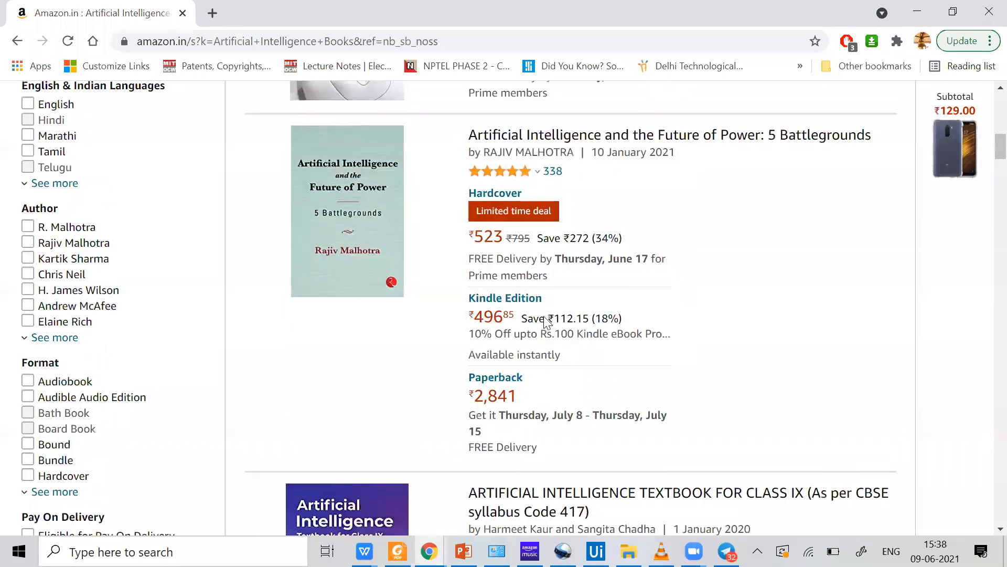
Examine the first Artificial Intelligence book listings and the top of the Amazon search results page
{"action": "scroll", "coordinate": [545, 321], "scroll_direction": "up", "scroll_amount": 3}
{"action": "scroll", "coordinate": [546, 321], "scroll_direction": "up", "scroll_amount": 5}
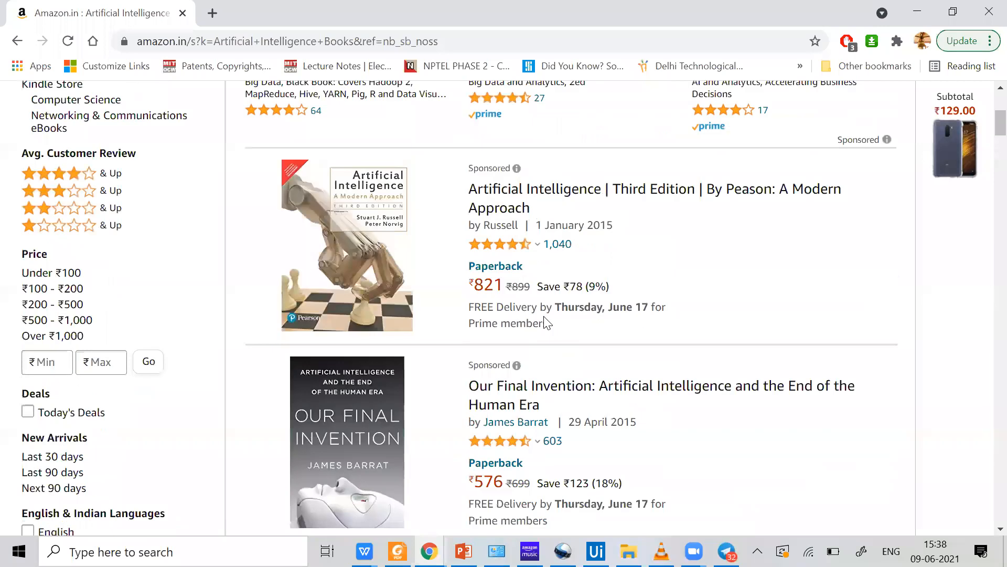
{"action": "scroll", "coordinate": [615, 487], "scroll_direction": "up", "scroll_amount": 2}
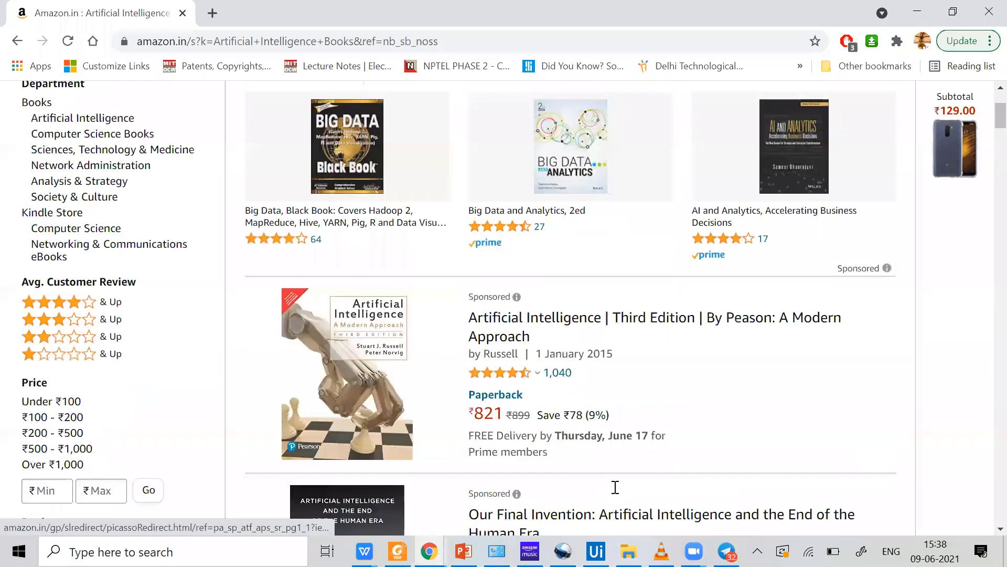
{"action": "scroll", "coordinate": [615, 487], "scroll_direction": "up", "scroll_amount": 3}
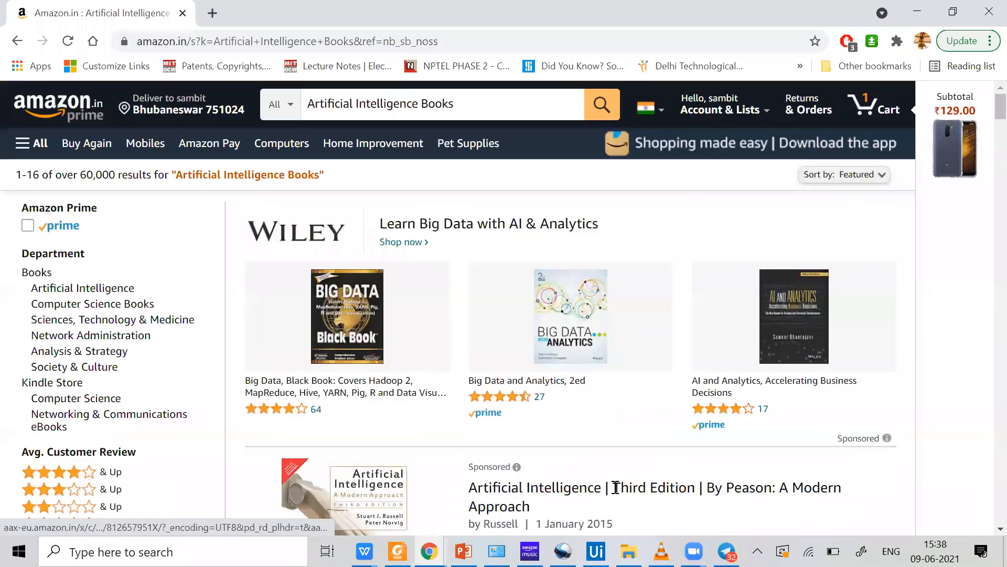
{"action": "scroll", "coordinate": [615, 486], "scroll_direction": "down", "scroll_amount": 7}
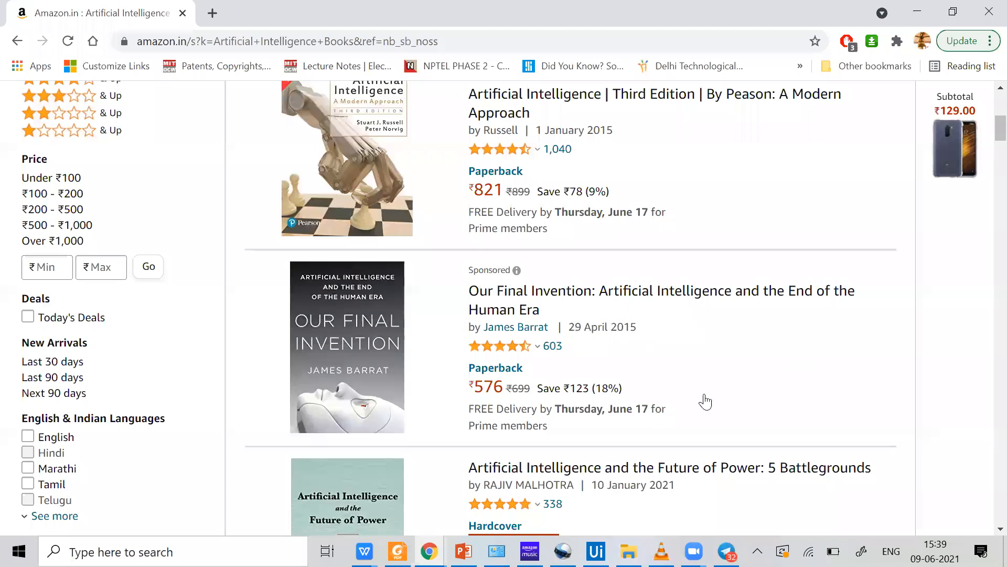
{"action": "scroll", "coordinate": [525, 252], "scroll_direction": "up", "scroll_amount": 4}
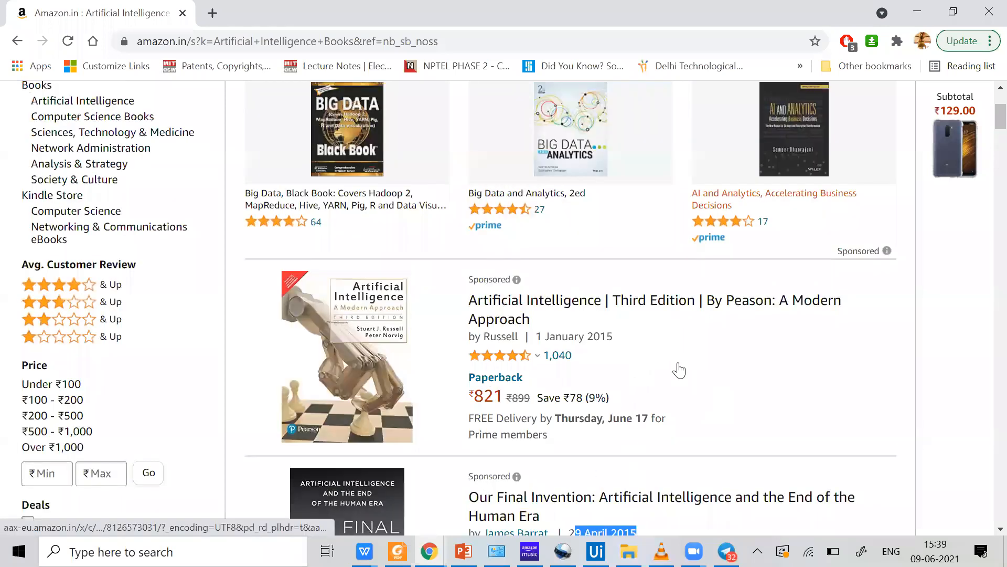
{"action": "scroll", "coordinate": [677, 369], "scroll_direction": "down", "scroll_amount": 1}
{"action": "scroll", "coordinate": [374, 350], "scroll_direction": "up", "scroll_amount": 4}
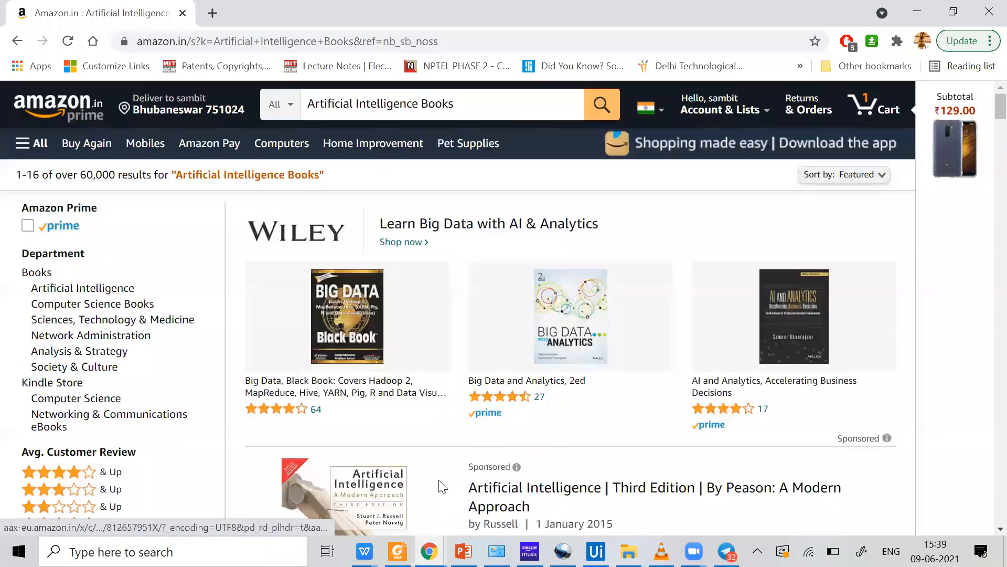
{"action": "scroll", "coordinate": [451, 157], "scroll_direction": "down", "scroll_amount": 7}
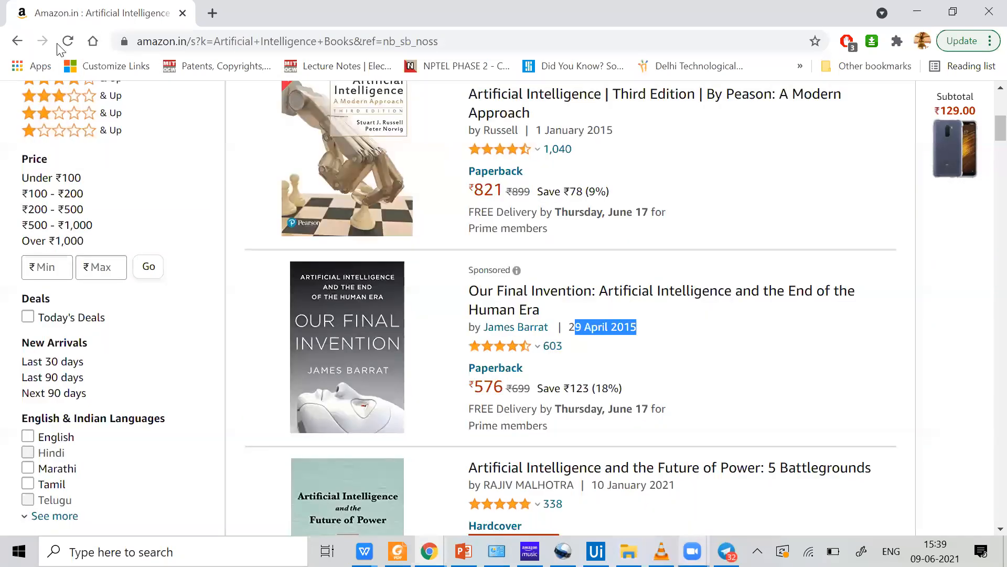
Switch to UiPath Studio, start Data Scraping and indicate a book title on the Amazon results page as the first element
{"action": "key", "text": "alt+Tab"}
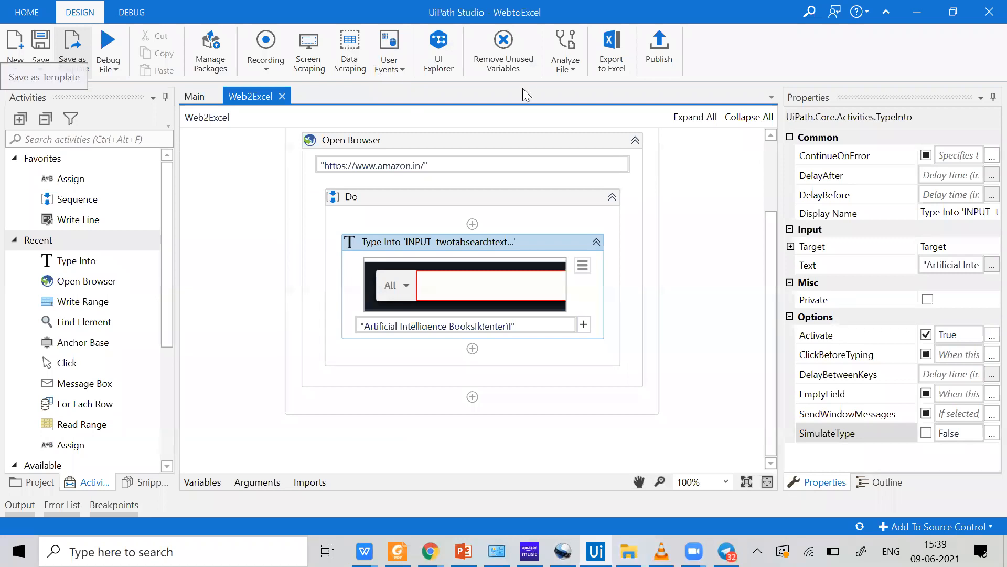
{"action": "left_click", "coordinate": [72, 52]}
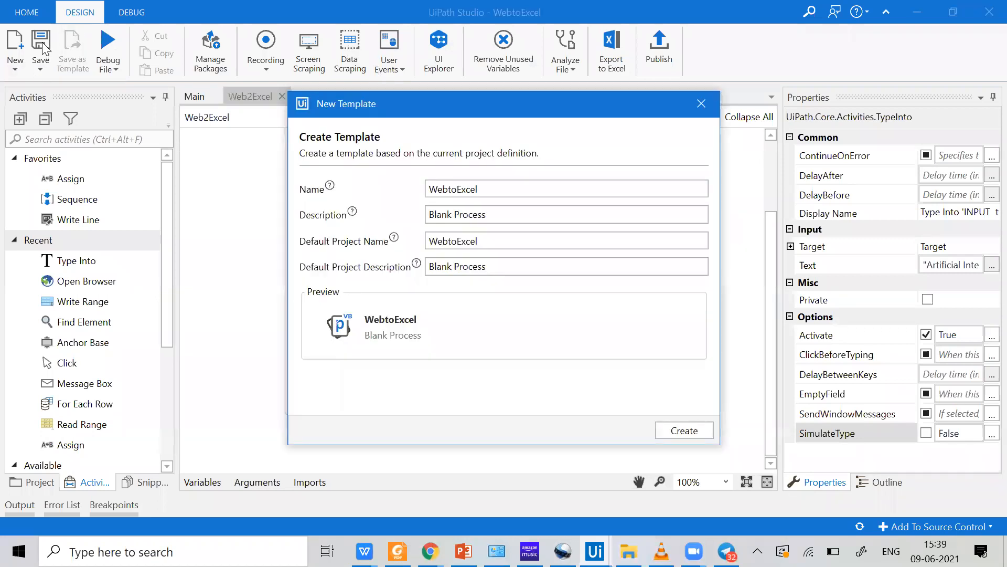
{"action": "key", "text": "Escape"}
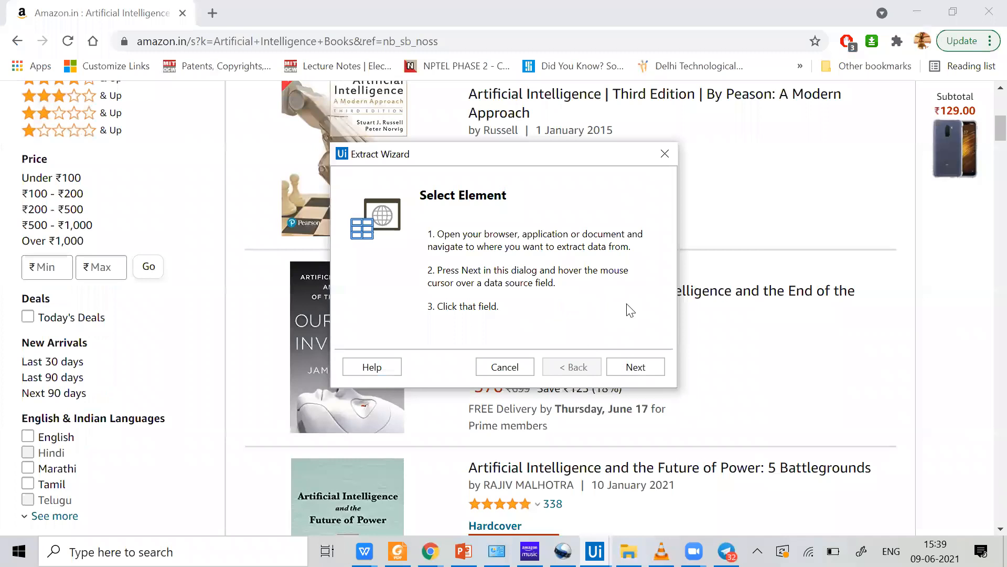
{"action": "left_click", "coordinate": [636, 367]}
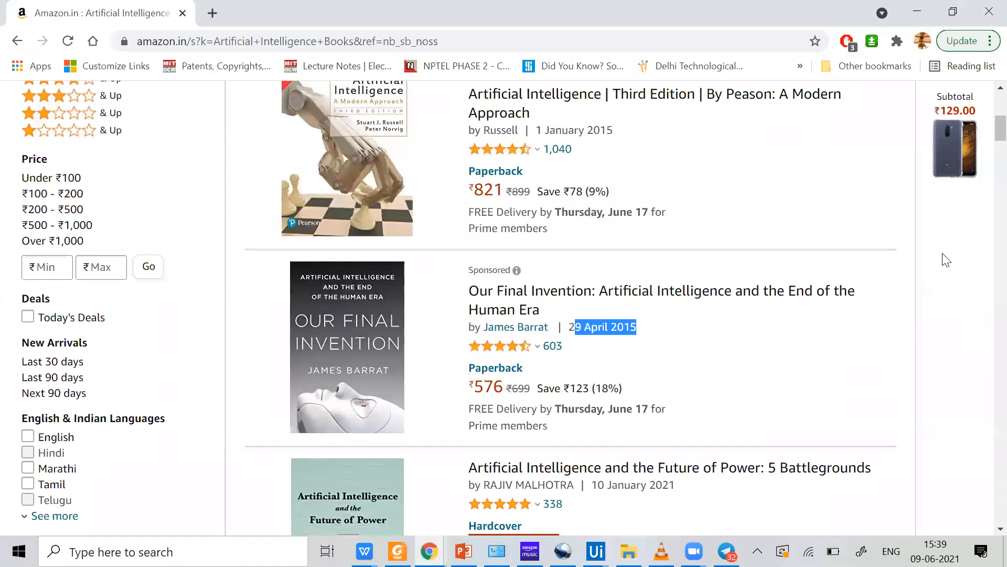
{"action": "left_click", "coordinate": [978, 276]}
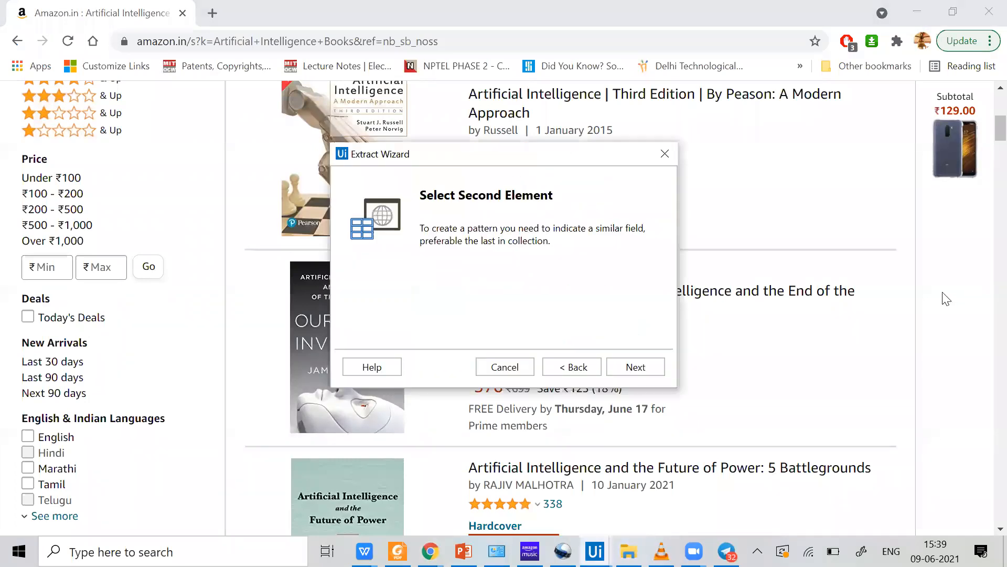
Indicate the book title "ARTIFICIAL INTELLIGENCE Third Edition" further down the results as the second element of the extraction pattern
{"action": "scroll", "coordinate": [945, 298], "scroll_direction": "down", "scroll_amount": 10}
{"action": "scroll", "coordinate": [945, 298], "scroll_direction": "down", "scroll_amount": 5}
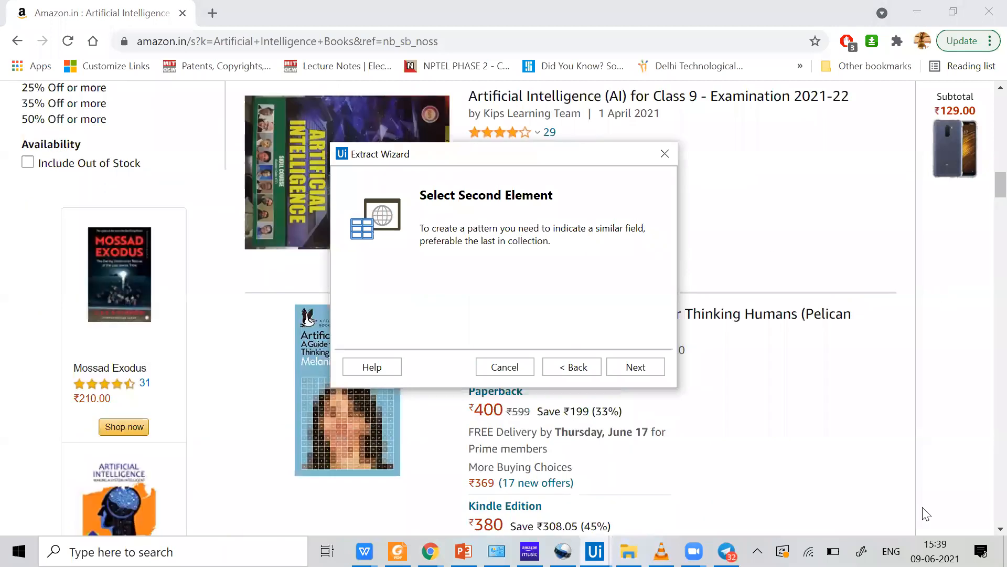
{"action": "scroll", "coordinate": [926, 513], "scroll_direction": "down", "scroll_amount": 4}
{"action": "scroll", "coordinate": [901, 489], "scroll_direction": "down", "scroll_amount": 7}
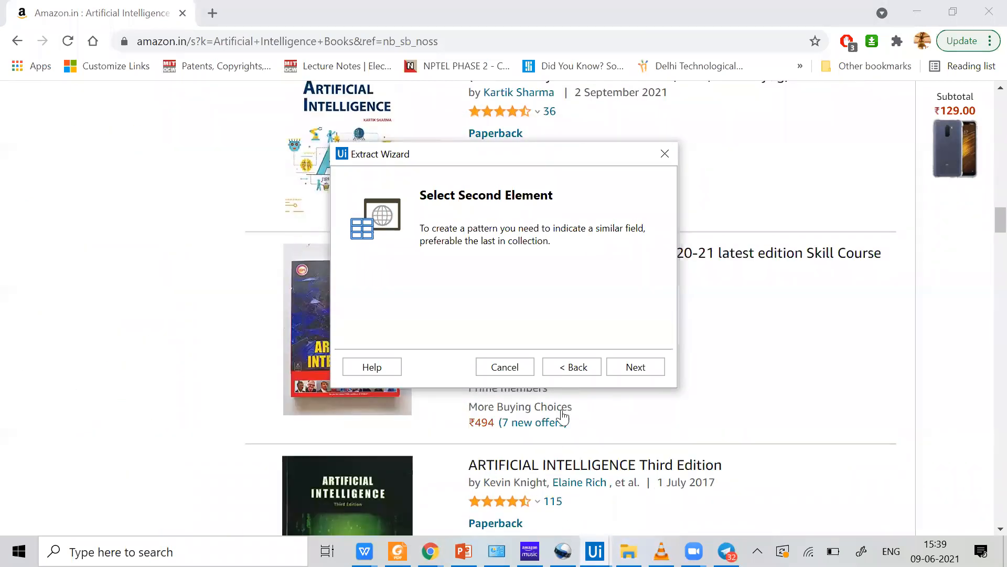
{"action": "left_click", "coordinate": [651, 373]}
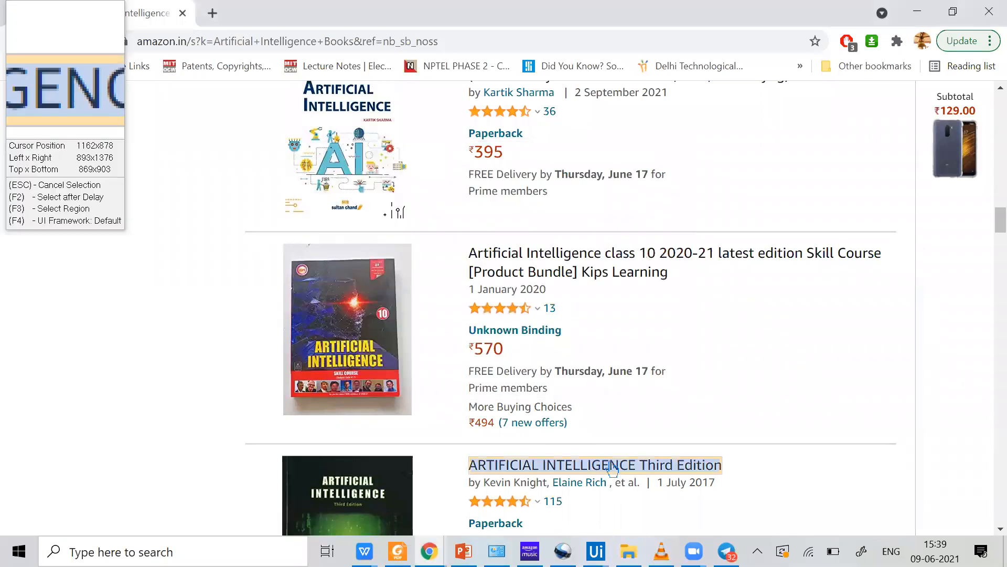
{"action": "left_click", "coordinate": [613, 466]}
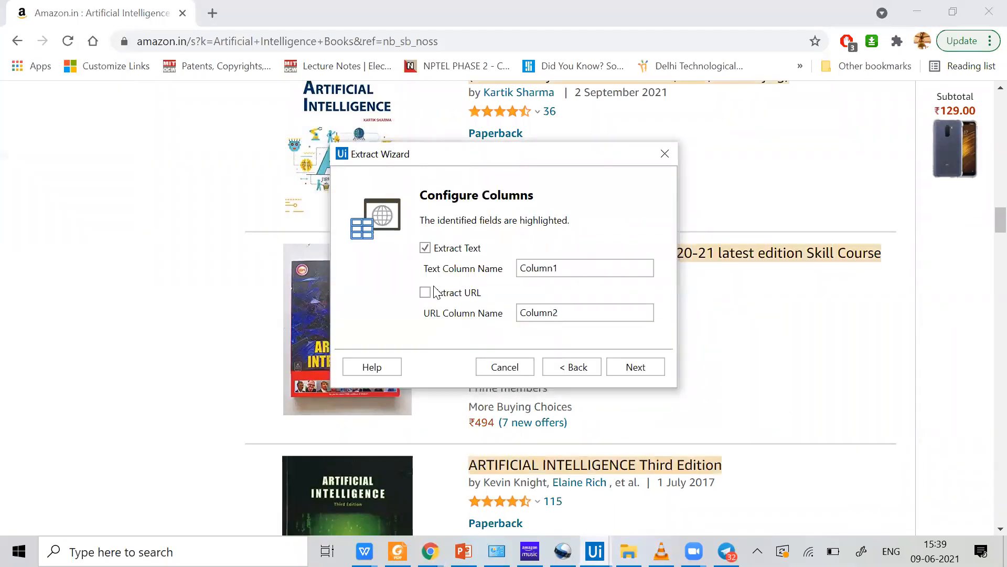
Enable URL extraction, name the text column "Book Nam" and the URL column "URL", and proceed to the data preview
{"action": "left_click", "coordinate": [425, 292]}
{"action": "left_click_drag", "start_coordinate": [577, 271], "coordinate": [244, 243]}
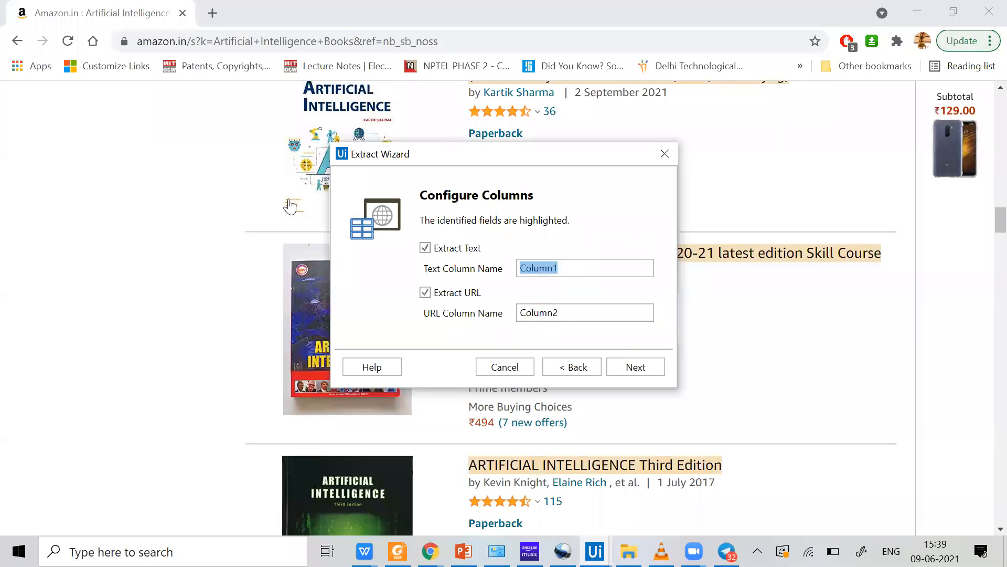
{"action": "type", "text": "Book Nam"}
{"action": "key", "text": "Tab"}
{"action": "key", "text": "Delete"}
{"action": "key", "text": "Delete"}
{"action": "key", "text": "Delete"}
{"action": "key", "text": "Delete"}
{"action": "type", "text": "U"}
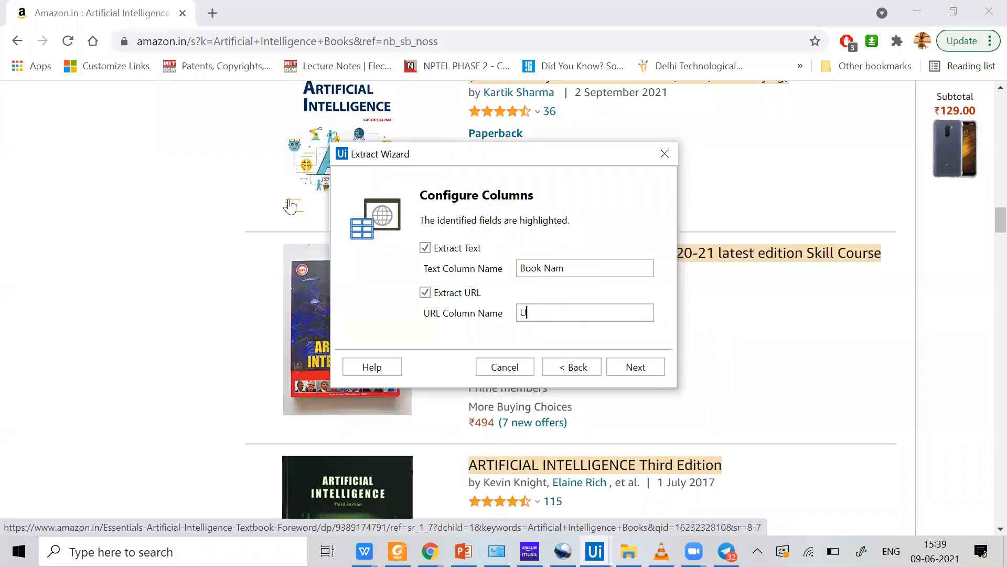
{"action": "type", "text": "RL"}
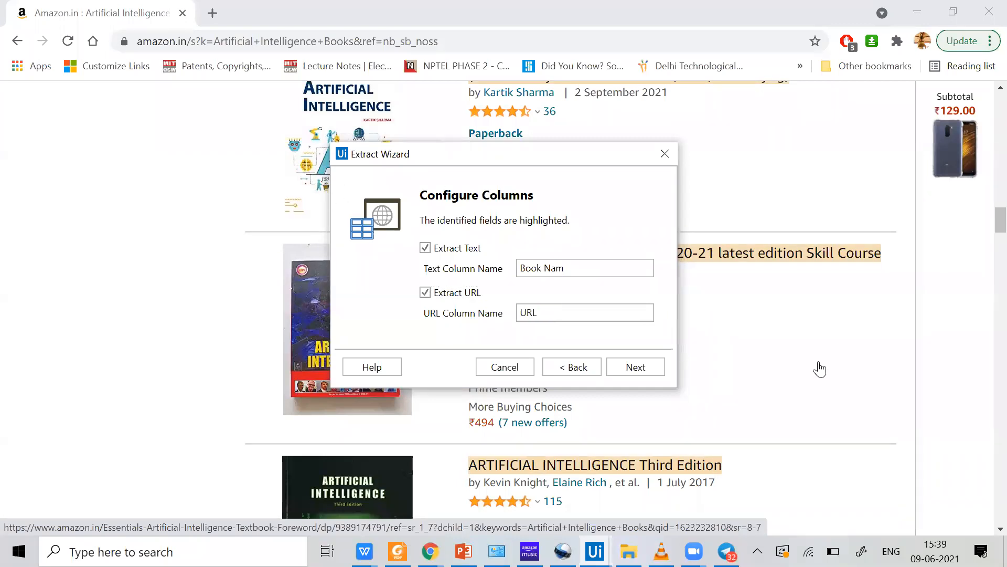
{"action": "left_click", "coordinate": [648, 366]}
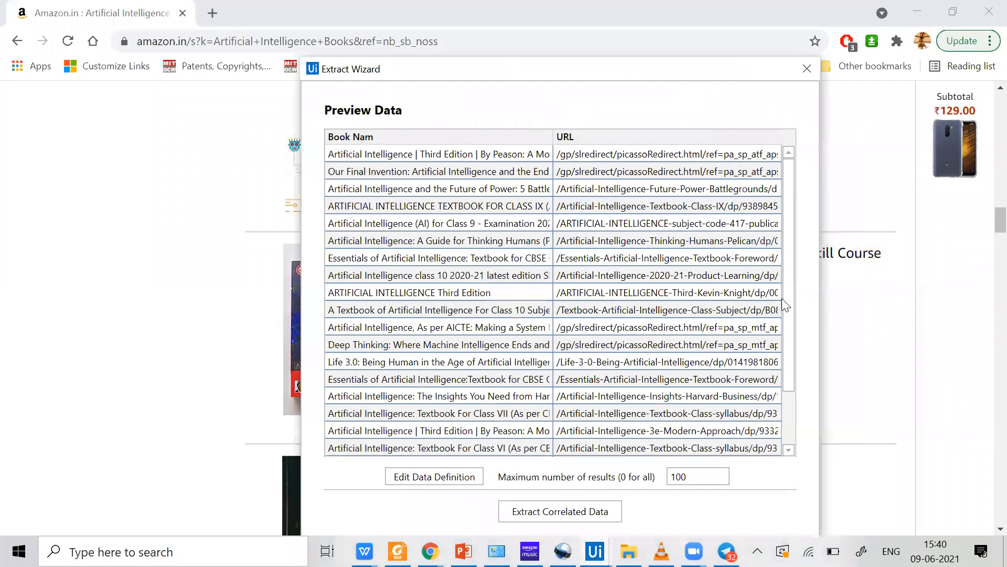
Examine the preview of scraped book names and URLs, with the whole Extract Wizard moved into view
{"action": "scroll", "coordinate": [797, 412], "scroll_direction": "down", "scroll_amount": 2}
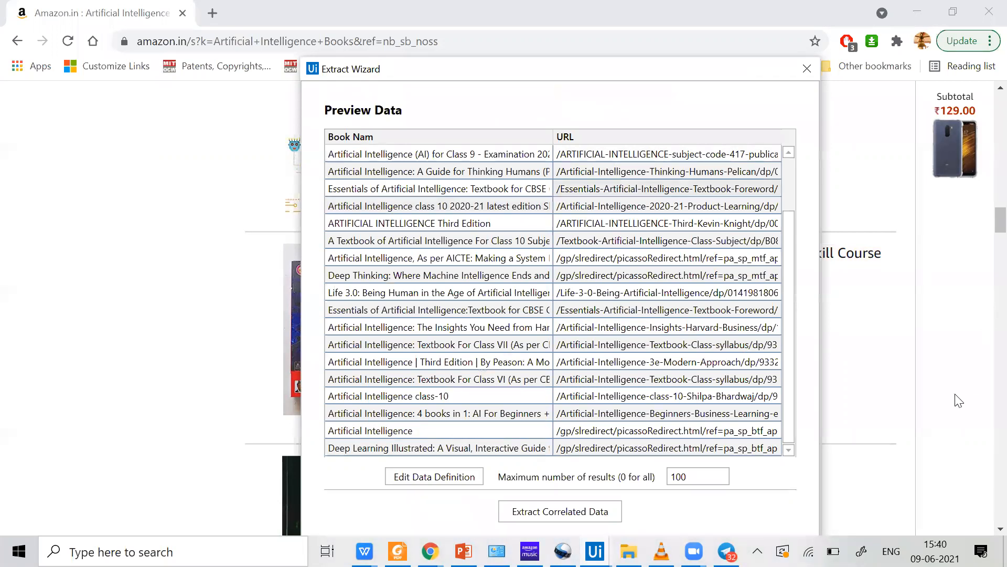
{"action": "scroll", "coordinate": [945, 408], "scroll_direction": "up", "scroll_amount": 15}
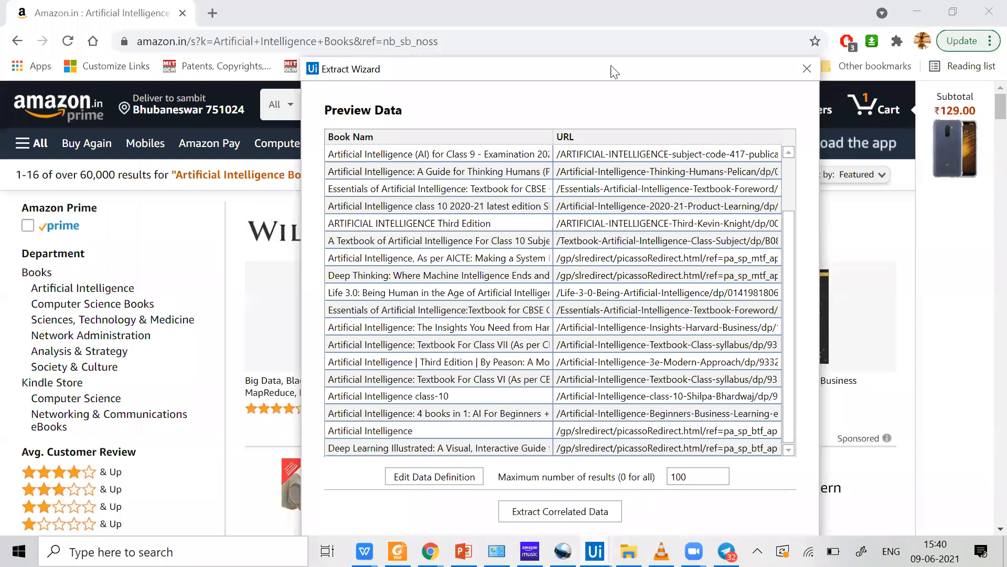
{"action": "left_click_drag", "start_coordinate": [597, 55], "coordinate": [595, 41]}
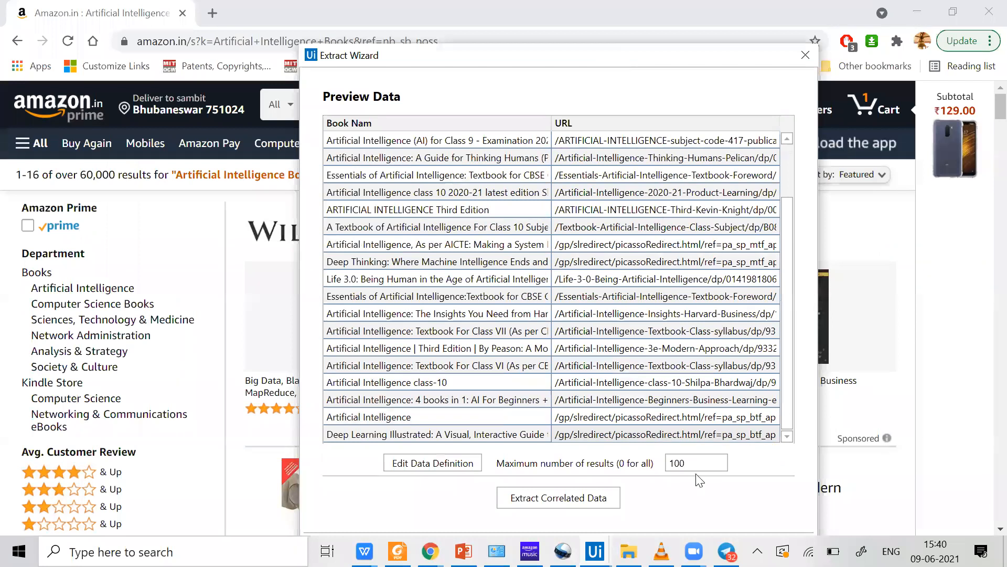
{"action": "left_click_drag", "start_coordinate": [816, 386], "coordinate": [827, 380]}
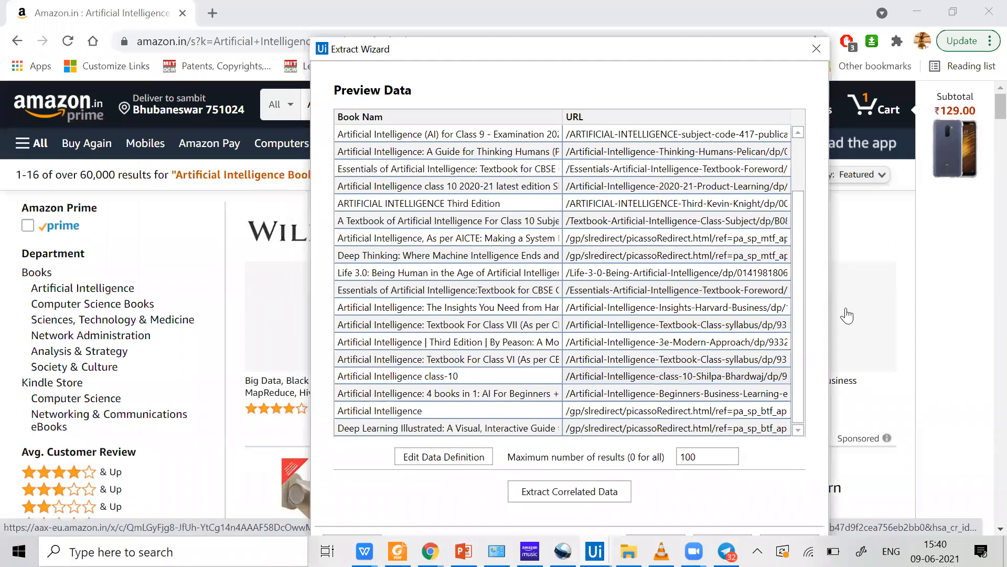
{"action": "left_click_drag", "start_coordinate": [605, 58], "coordinate": [658, 79]}
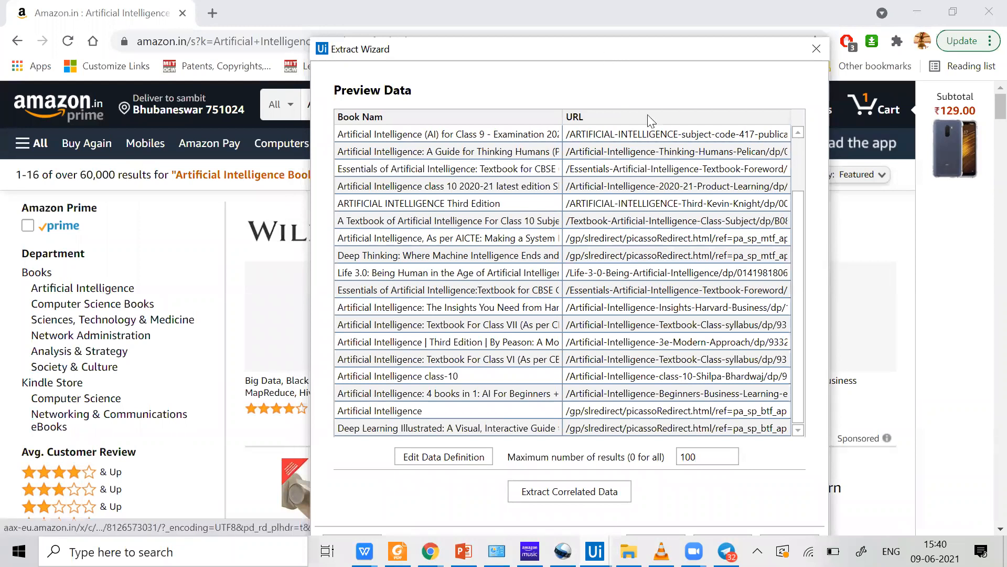
{"action": "scroll", "coordinate": [288, 376], "scroll_direction": "down", "scroll_amount": 9}
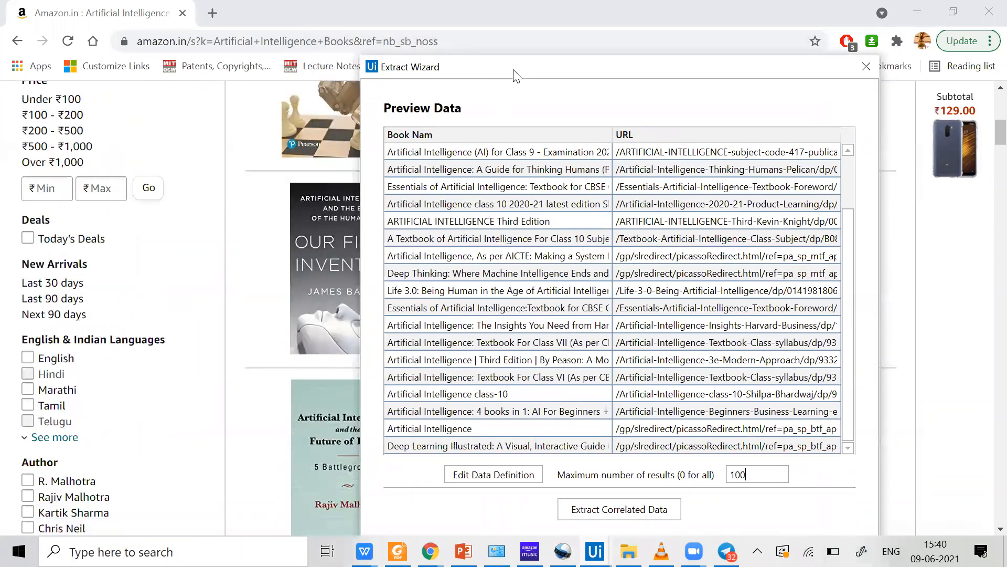
{"action": "left_click_drag", "start_coordinate": [517, 76], "coordinate": [515, 78]}
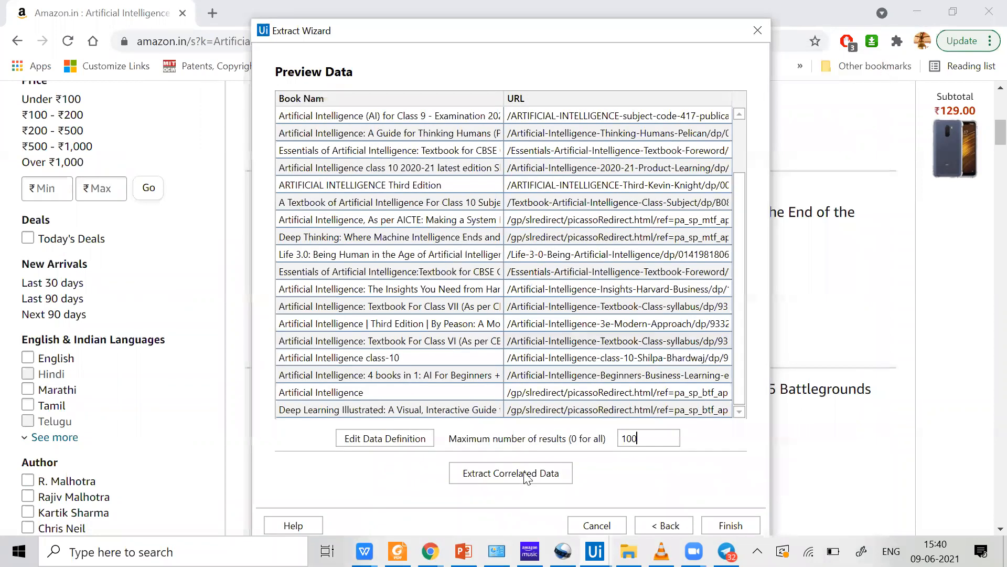
Try to extract the prices of "Our Final Invention" and "Artificial Intelligence and the Future of Power" as correlated data, and return to the preview
{"action": "left_click", "coordinate": [526, 474]}
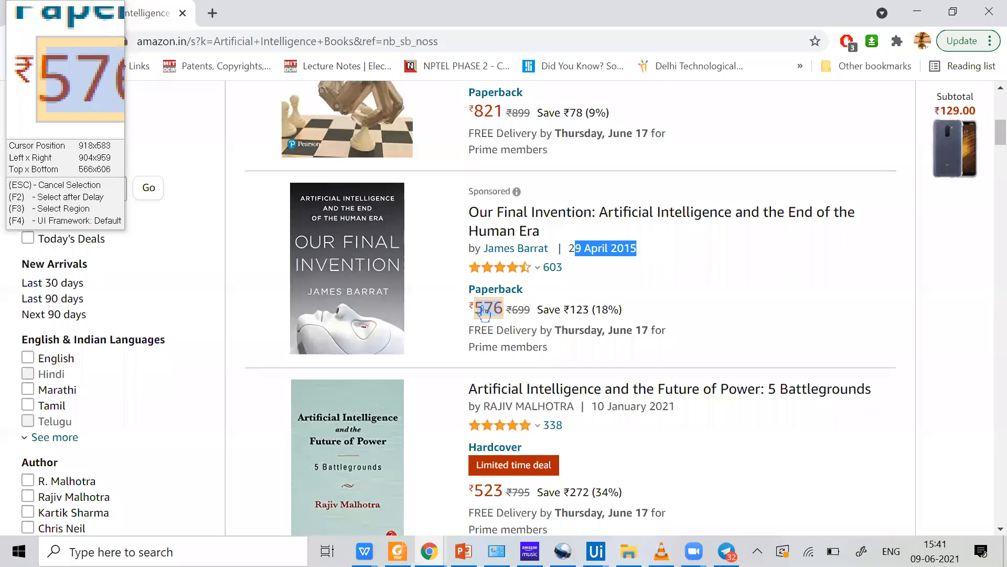
{"action": "left_click", "coordinate": [482, 306]}
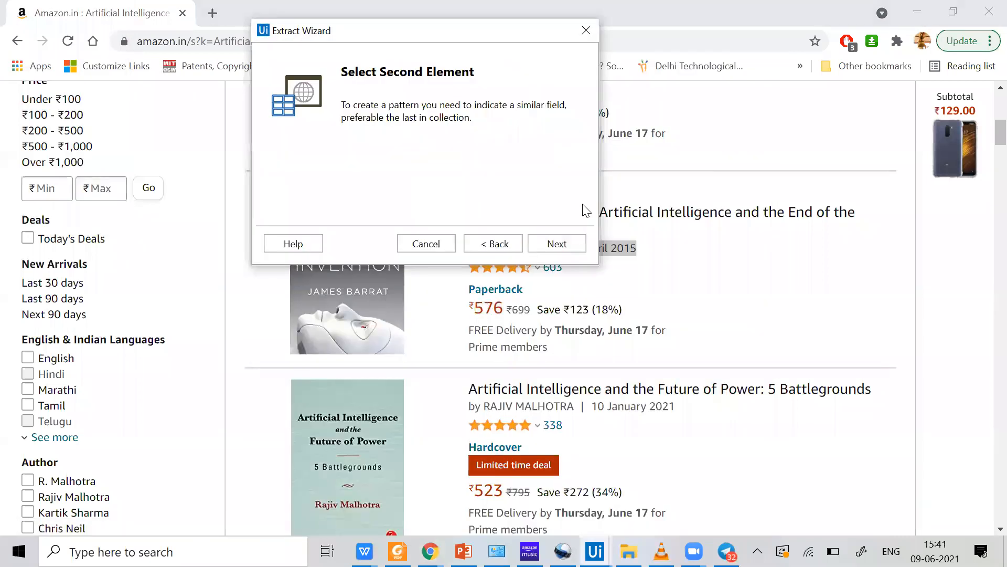
{"action": "left_click", "coordinate": [571, 247]}
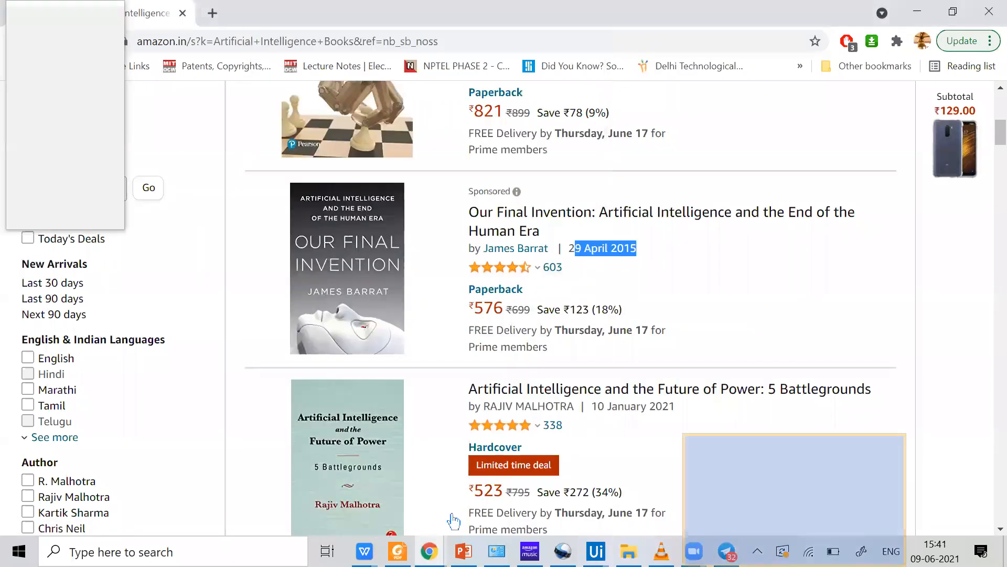
{"action": "left_click", "coordinate": [483, 494]}
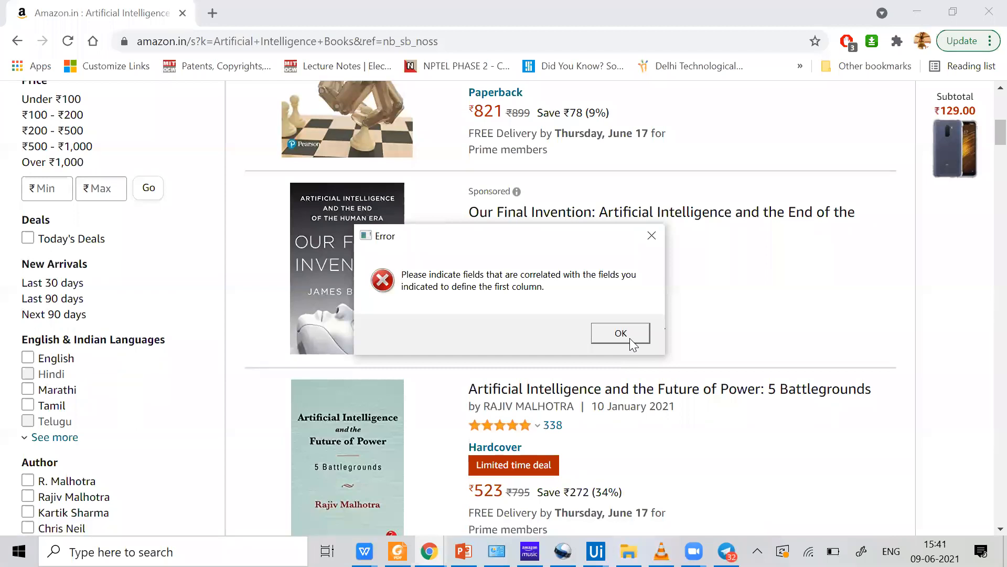
{"action": "left_click", "coordinate": [630, 338]}
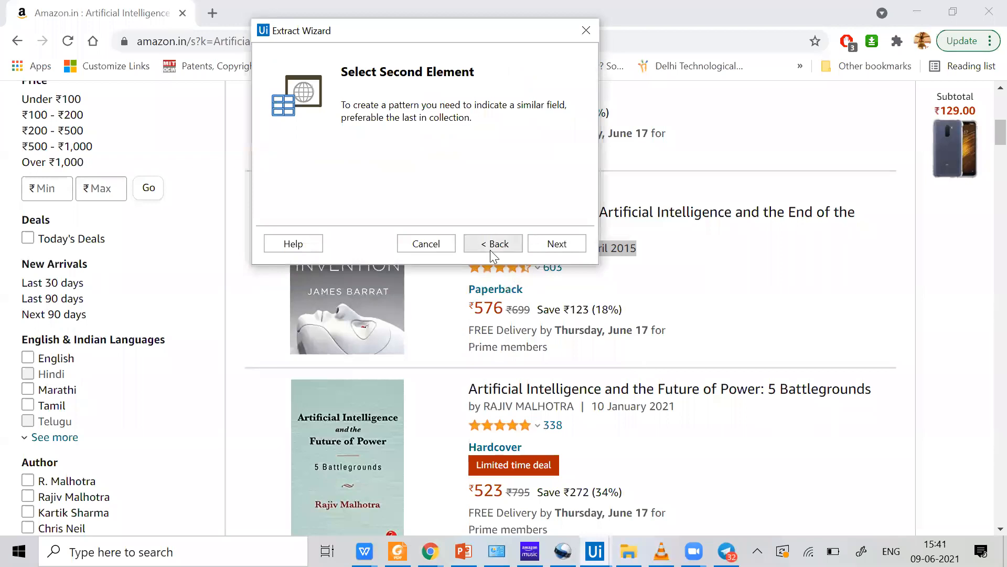
{"action": "left_click", "coordinate": [506, 244]}
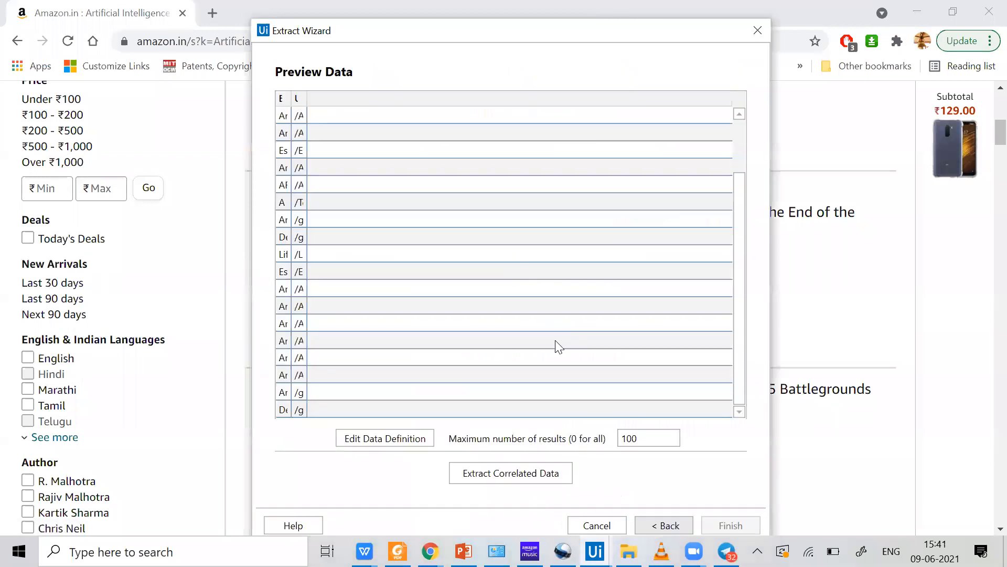
Move the Extract Wizard aside to examine the first book listings and their prices on the Amazon page
{"action": "left_click_drag", "start_coordinate": [567, 36], "coordinate": [283, 38]}
{"action": "scroll", "coordinate": [800, 341], "scroll_direction": "up", "scroll_amount": 3}
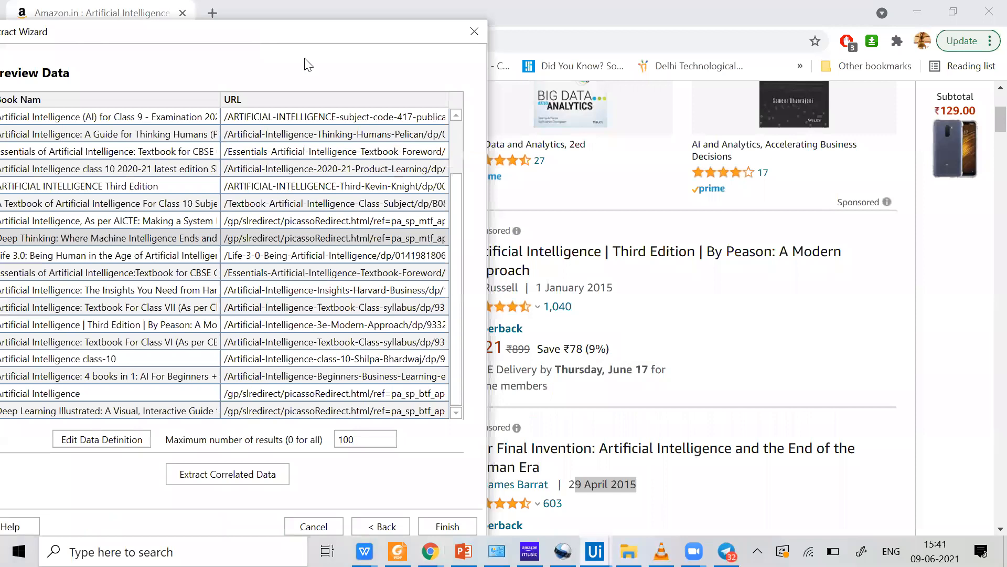
{"action": "left_click_drag", "start_coordinate": [304, 33], "coordinate": [945, 90]}
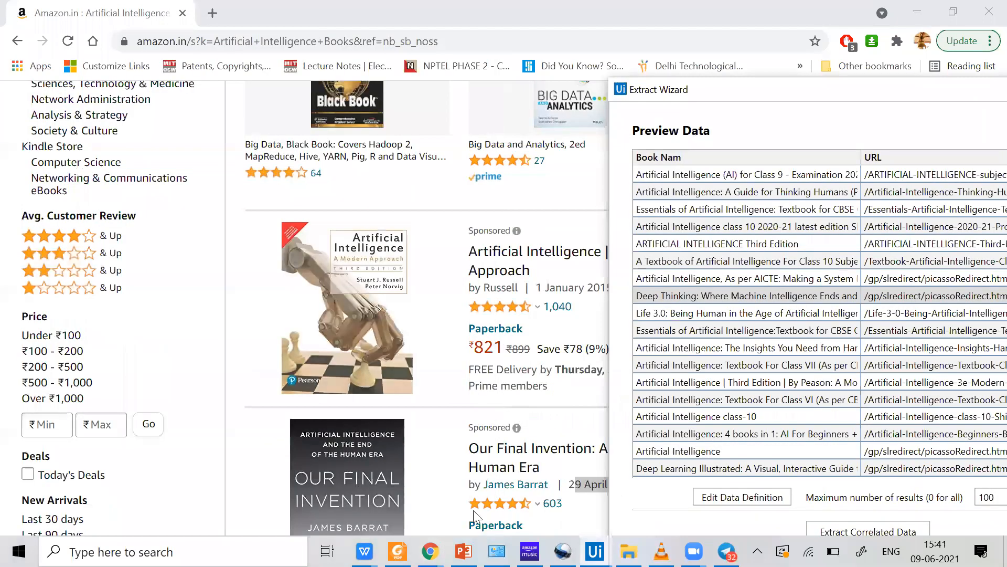
Examine the book listings on the Amazon page, and bring the whole Extract Wizard back into view
{"action": "scroll", "coordinate": [457, 483], "scroll_direction": "down", "scroll_amount": 6}
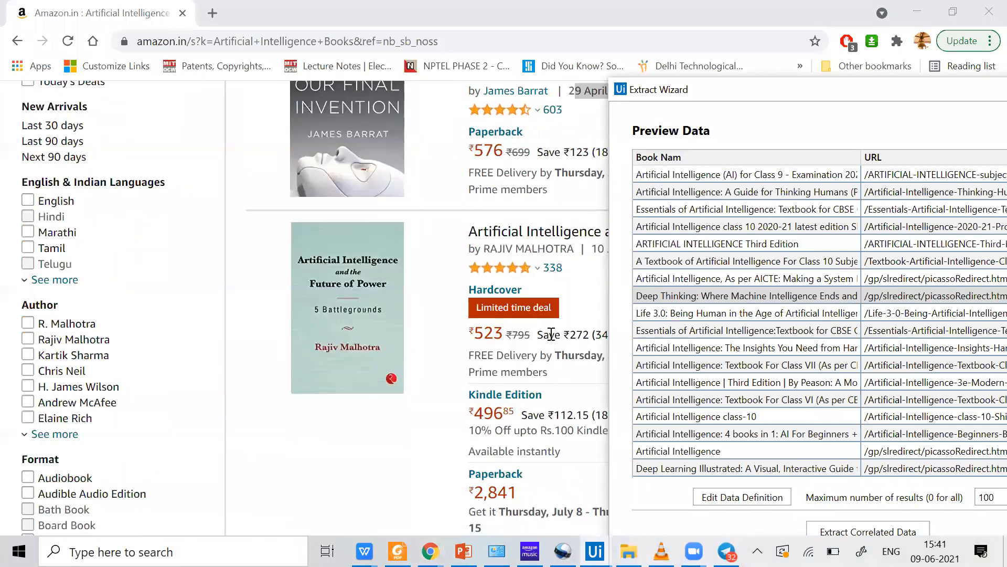
{"action": "scroll", "coordinate": [551, 334], "scroll_direction": "up", "scroll_amount": 1}
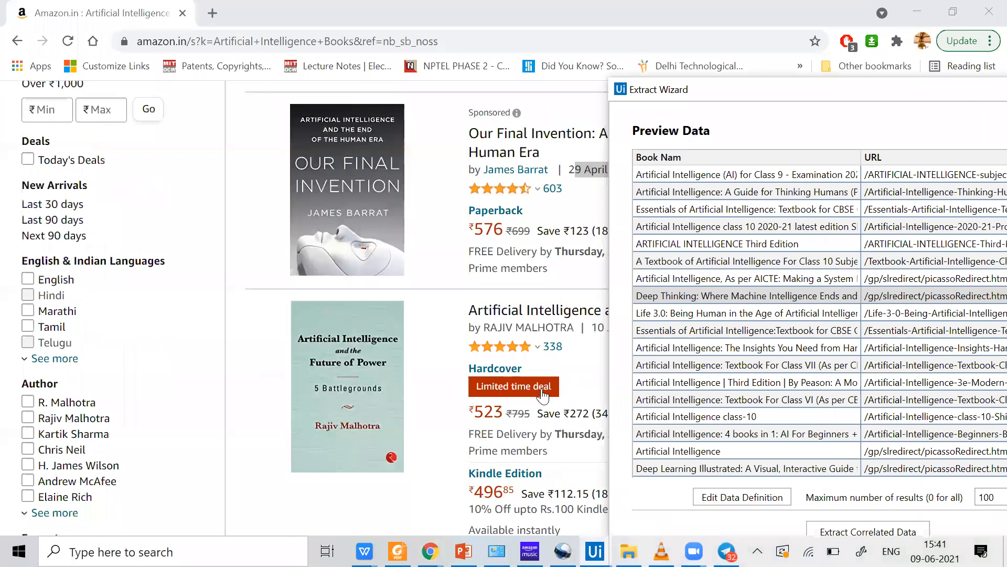
{"action": "scroll", "coordinate": [525, 401], "scroll_direction": "down", "scroll_amount": 3}
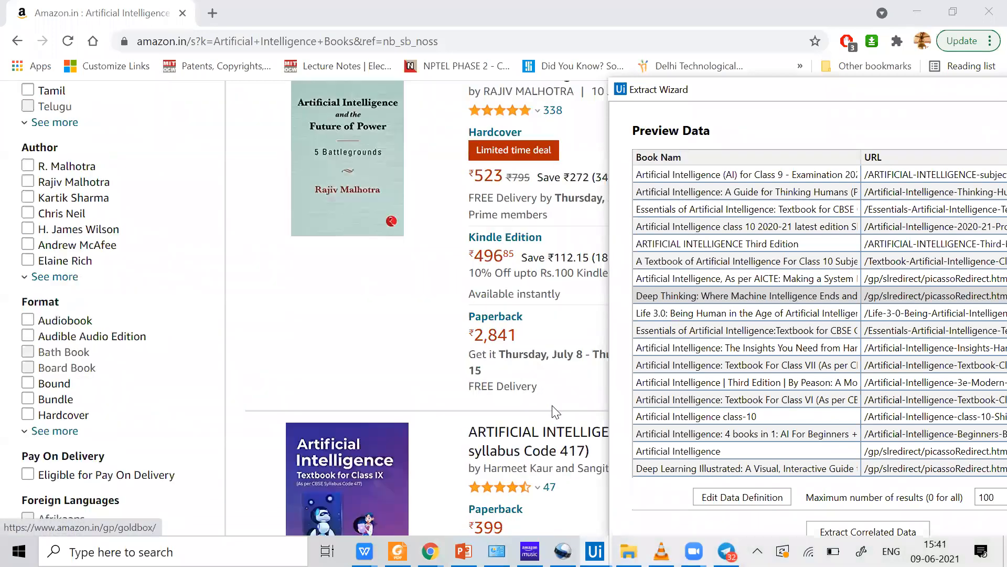
{"action": "scroll", "coordinate": [525, 386], "scroll_direction": "up", "scroll_amount": 1}
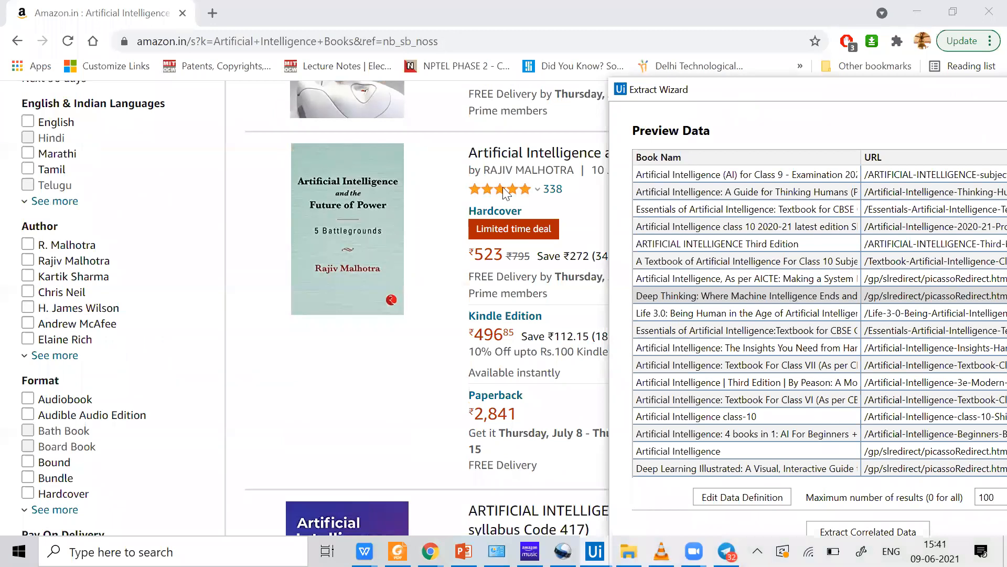
{"action": "left_click_drag", "start_coordinate": [682, 98], "coordinate": [452, 193]}
{"action": "left_click_drag", "start_coordinate": [604, 183], "coordinate": [463, 104]}
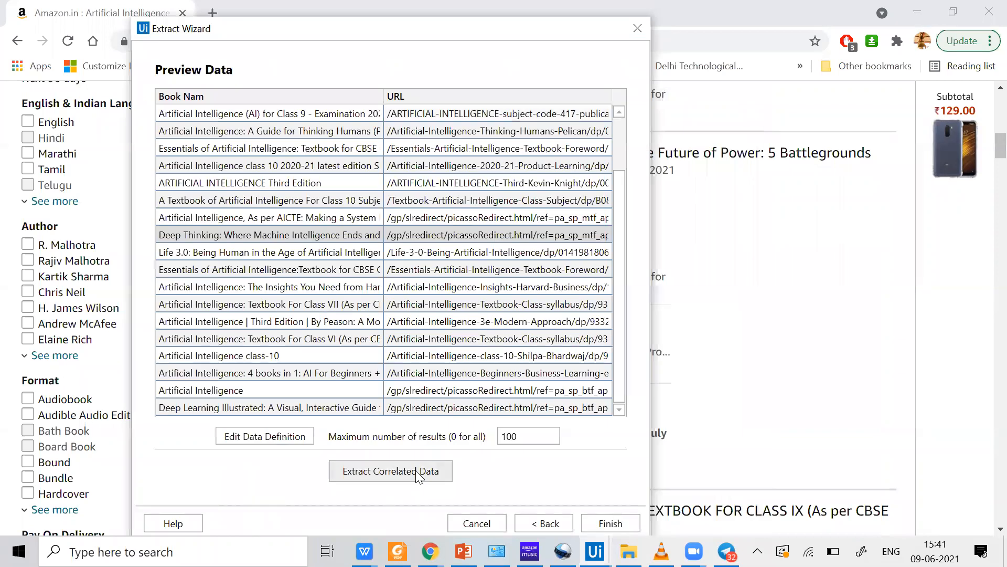
Try to extract the publication dates of "Artificial Intelligence and the Future of Power" and "Our Final Invention" as correlated data, and return to the preview
{"action": "left_click", "coordinate": [416, 470]}
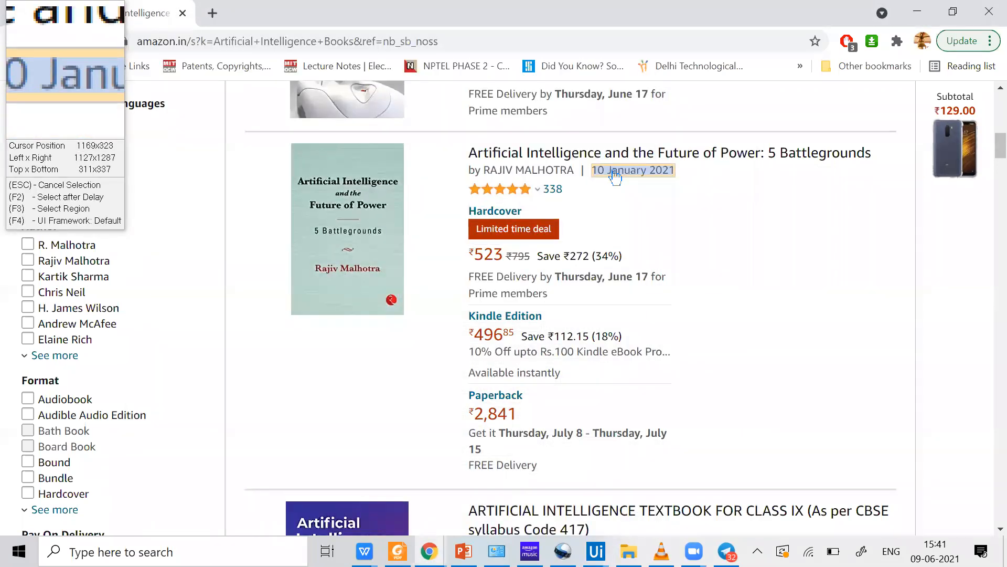
{"action": "left_click", "coordinate": [614, 172]}
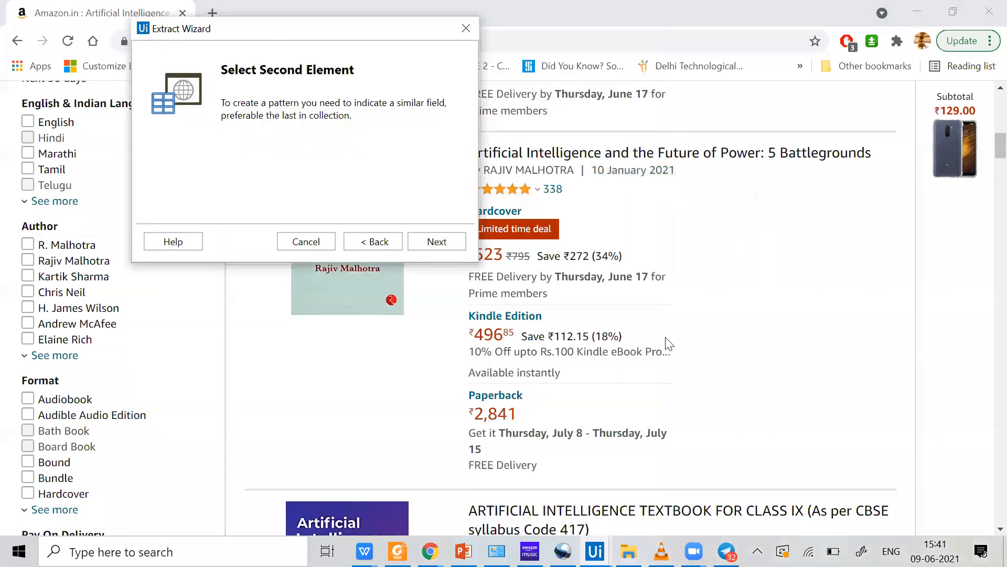
{"action": "scroll", "coordinate": [578, 294], "scroll_direction": "up", "scroll_amount": 5}
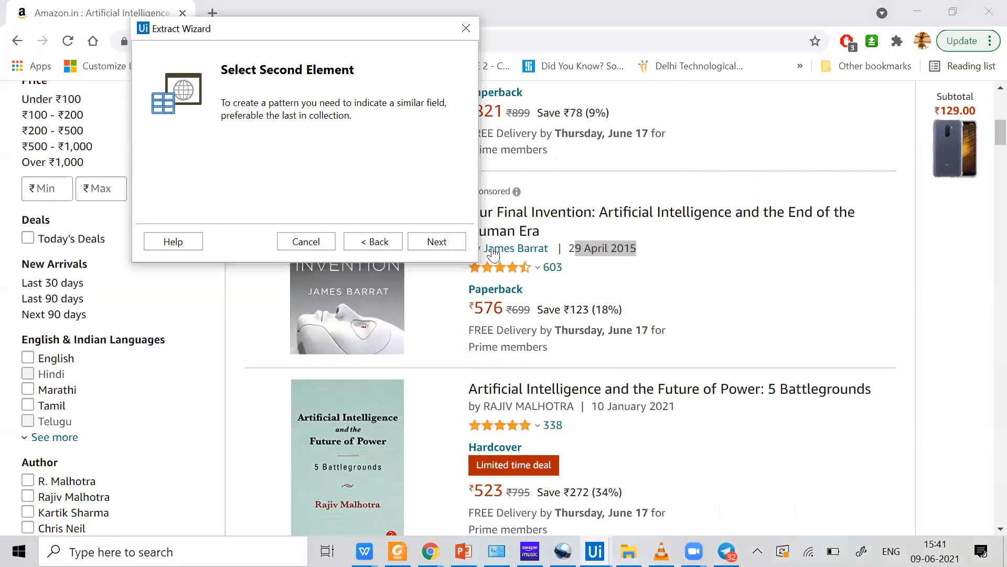
{"action": "left_click", "coordinate": [446, 242]}
{"action": "left_click", "coordinate": [577, 250]}
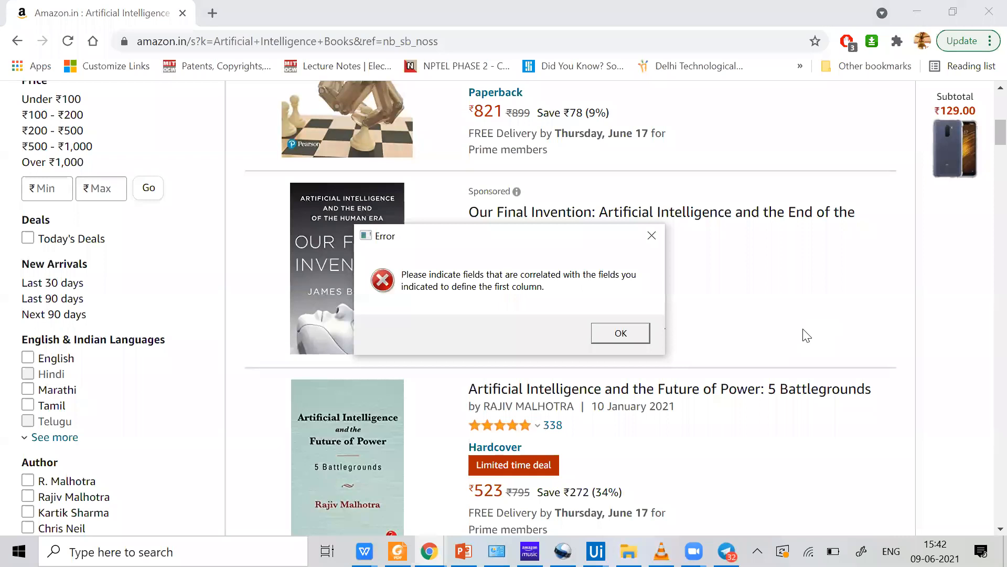
{"action": "left_click", "coordinate": [620, 333]}
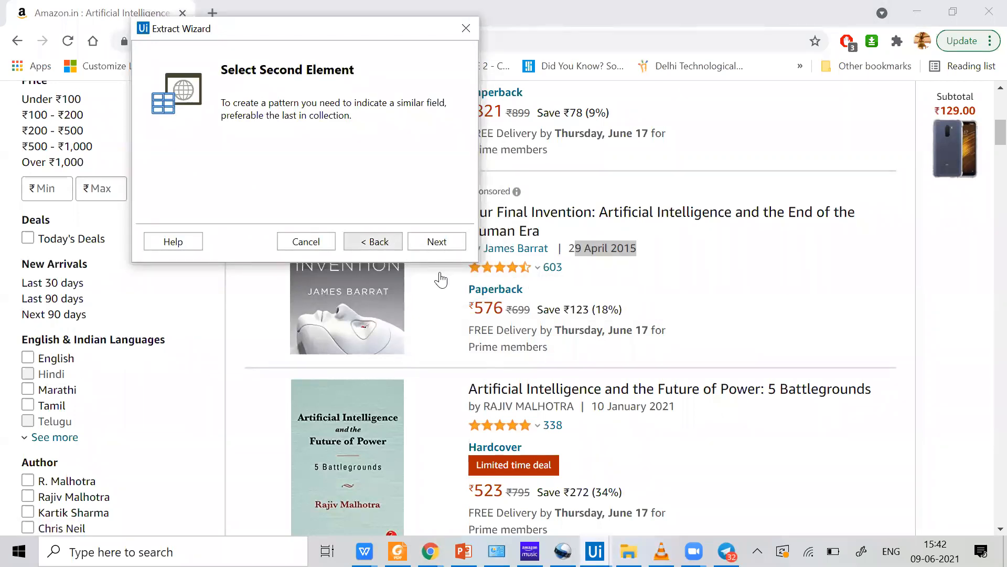
{"action": "left_click", "coordinate": [420, 243]}
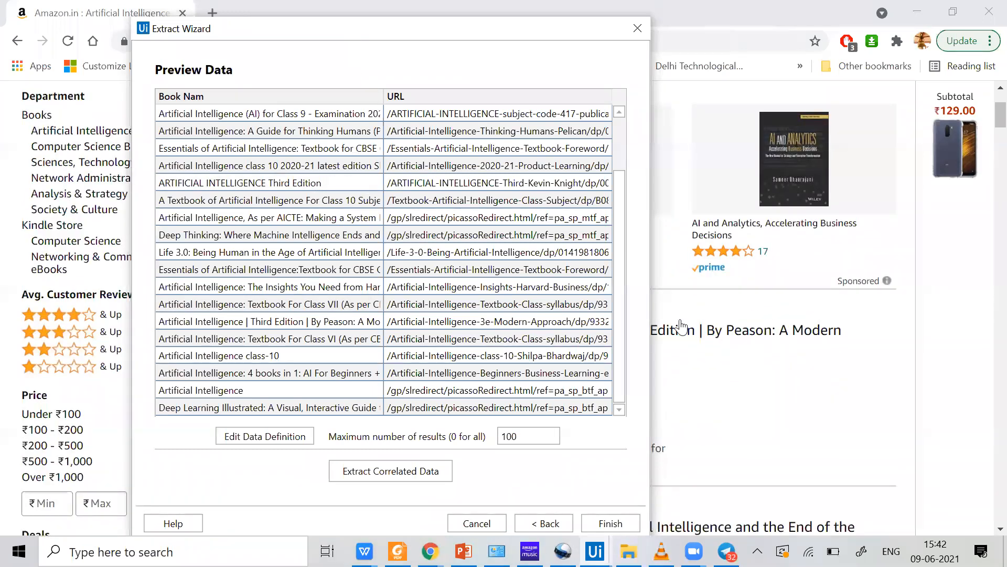
Try to extract correlated publication dates from "Artificial Intelligence Textbook for Class IX" and "Artificial Intelligence (AI) for Class 9"
{"action": "left_click_drag", "start_coordinate": [309, 31], "coordinate": [165, 20]}
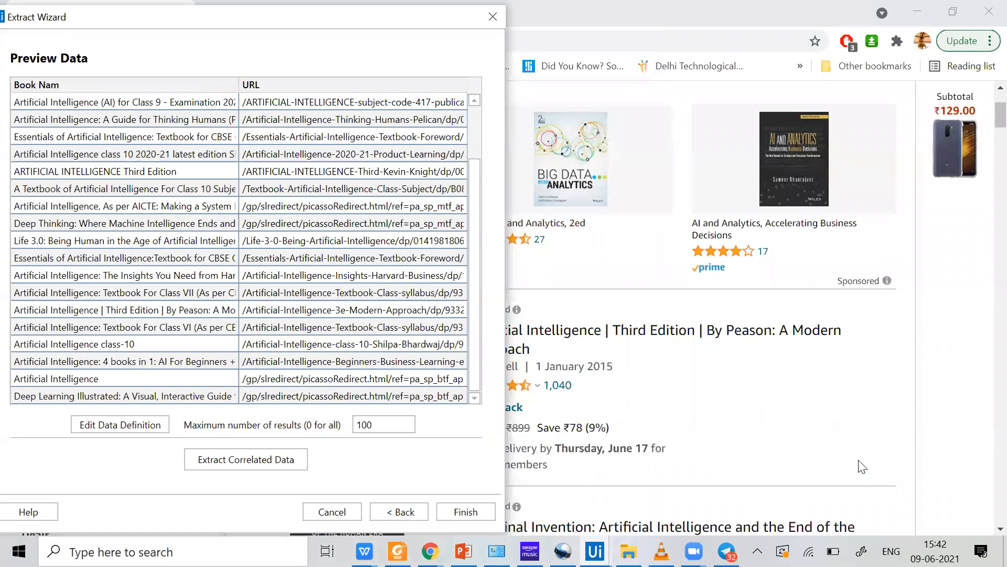
{"action": "scroll", "coordinate": [860, 464], "scroll_direction": "down", "scroll_amount": 10}
{"action": "scroll", "coordinate": [862, 462], "scroll_direction": "down", "scroll_amount": 4}
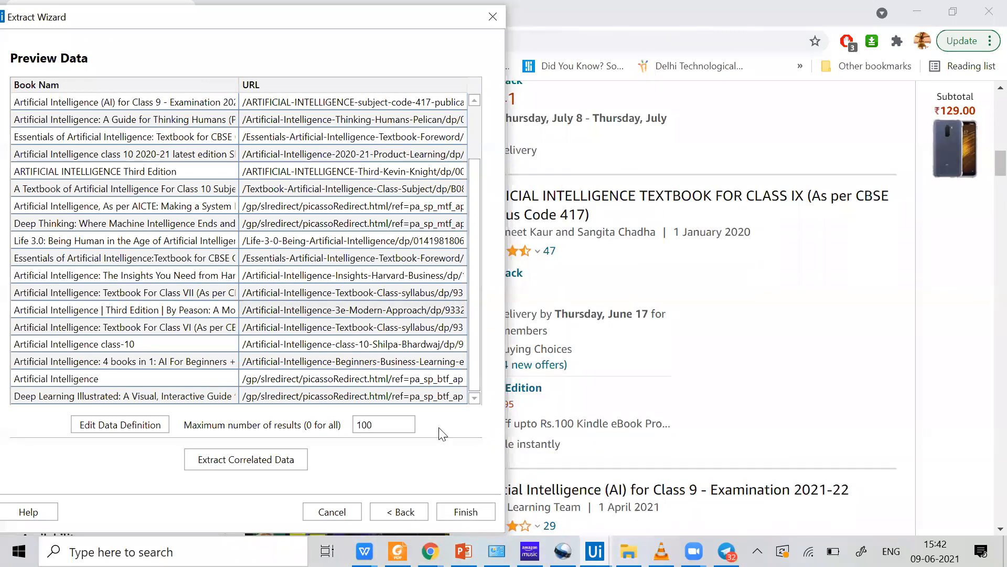
{"action": "left_click", "coordinate": [304, 460]}
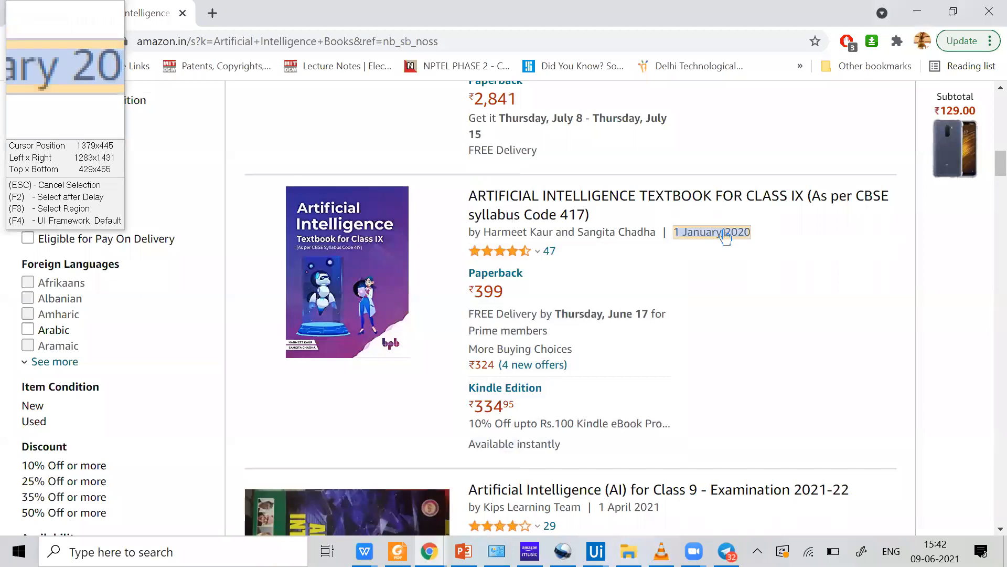
{"action": "left_click", "coordinate": [726, 234]}
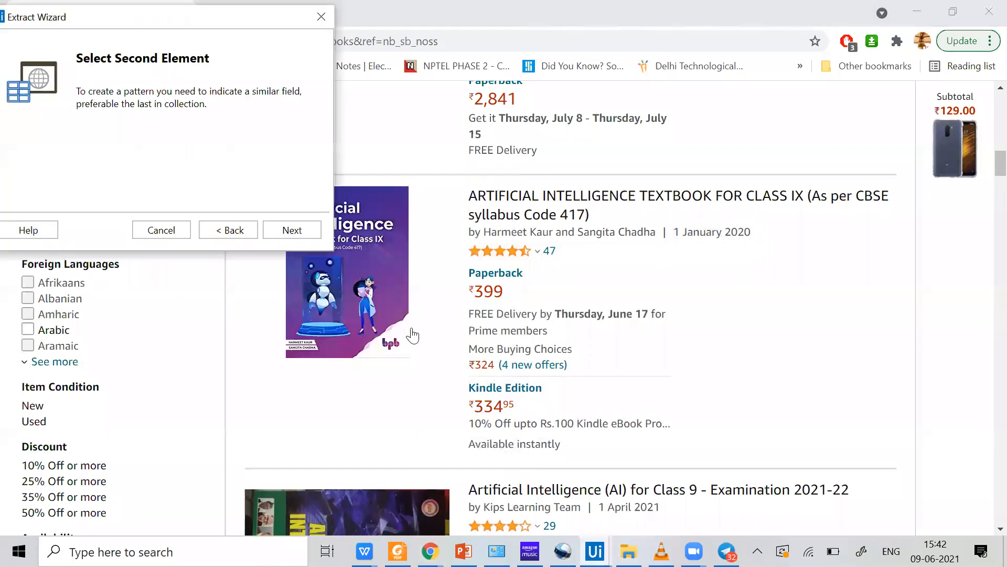
{"action": "left_click", "coordinate": [292, 230]}
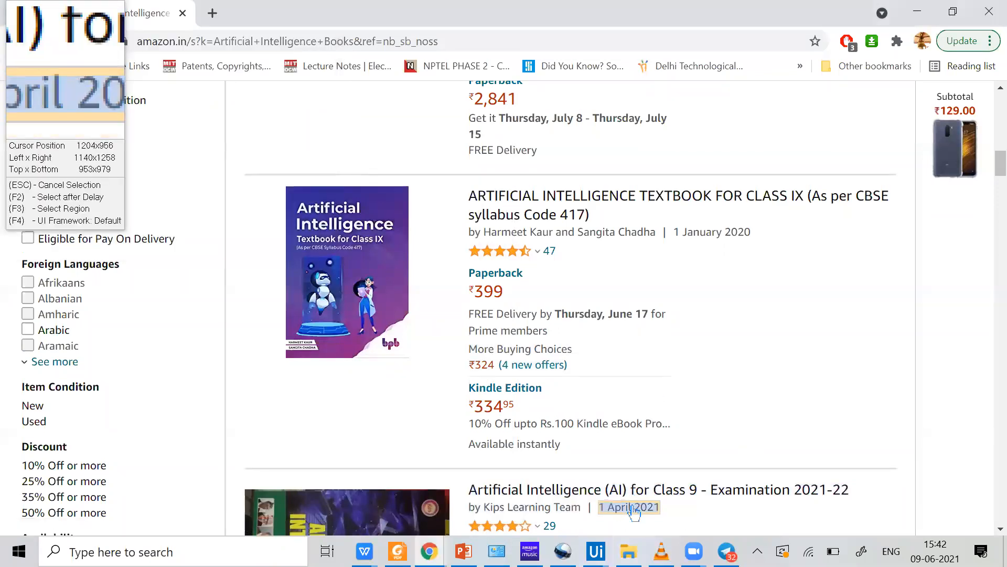
{"action": "left_click", "coordinate": [633, 506]}
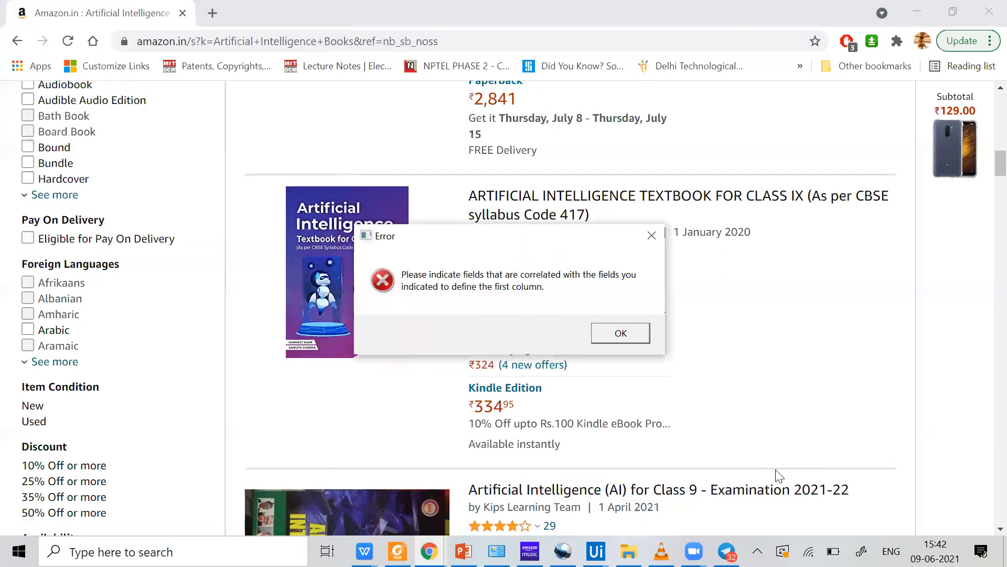
{"action": "left_click", "coordinate": [628, 332]}
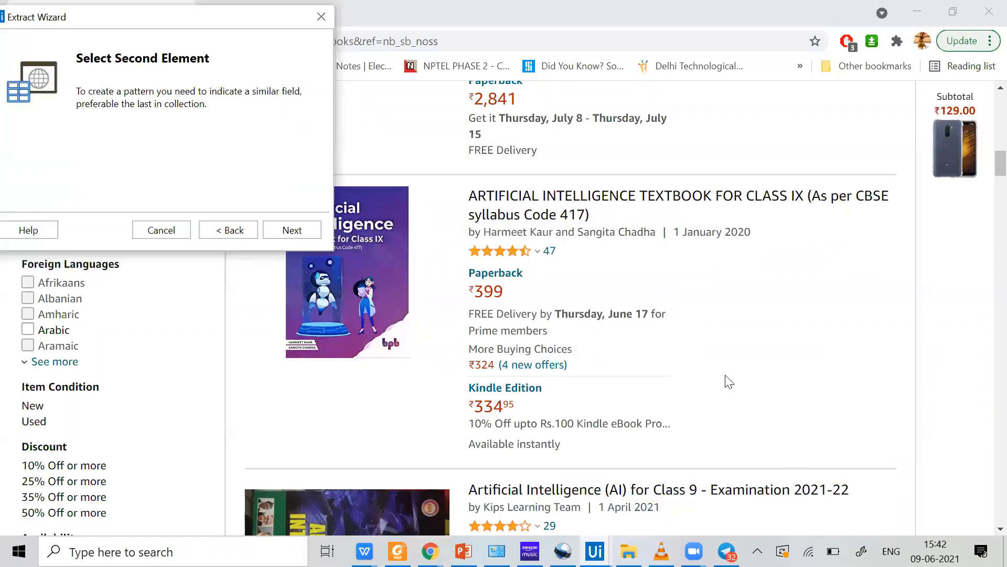
Try to extract the author names of "Artificial Intelligence | Third Edition" and "Our Final Invention" as correlated data
{"action": "scroll", "coordinate": [728, 372], "scroll_direction": "up", "scroll_amount": 6}
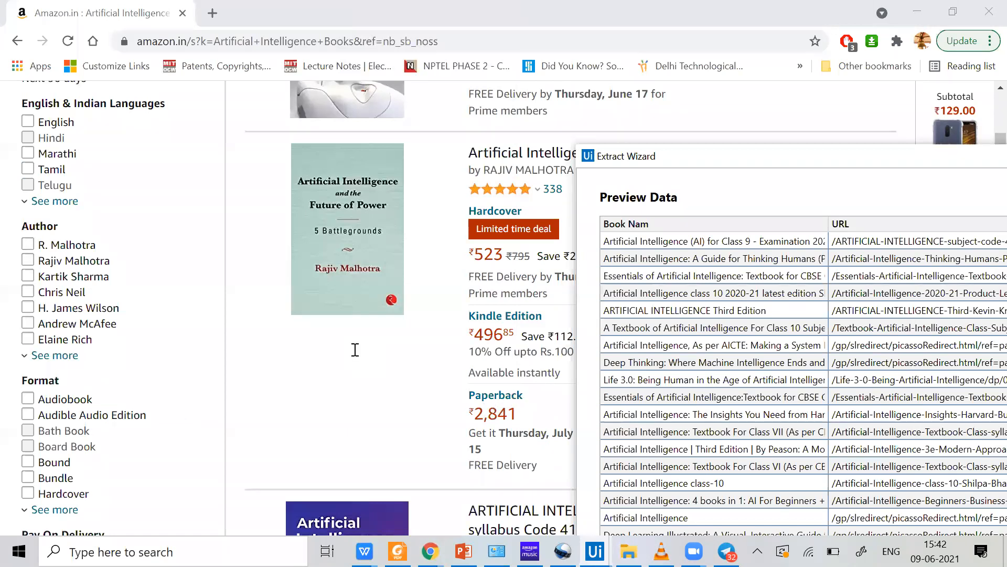
{"action": "scroll", "coordinate": [440, 357], "scroll_direction": "up", "scroll_amount": 1}
{"action": "scroll", "coordinate": [439, 354], "scroll_direction": "up", "scroll_amount": 10}
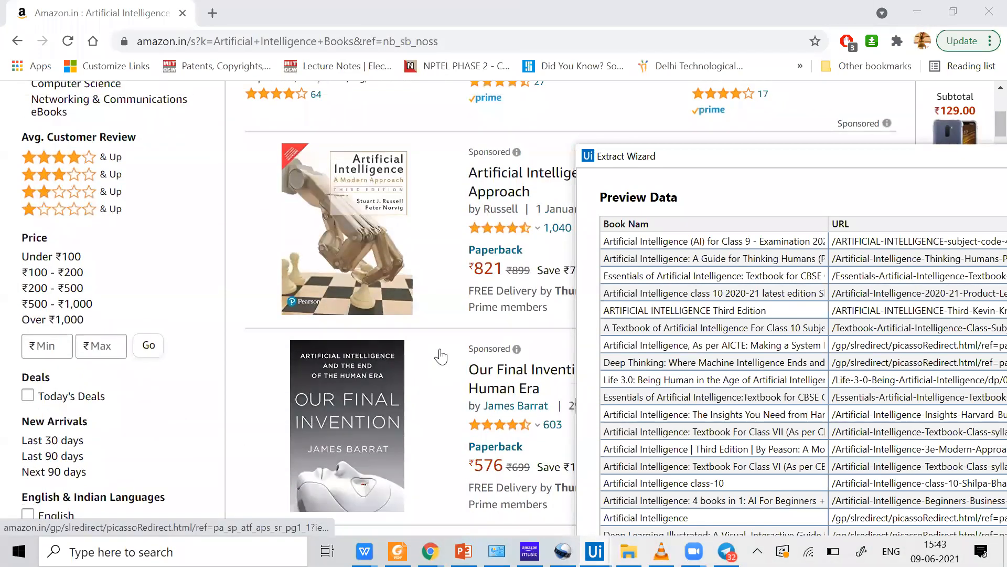
{"action": "scroll", "coordinate": [449, 343], "scroll_direction": "down", "scroll_amount": 6}
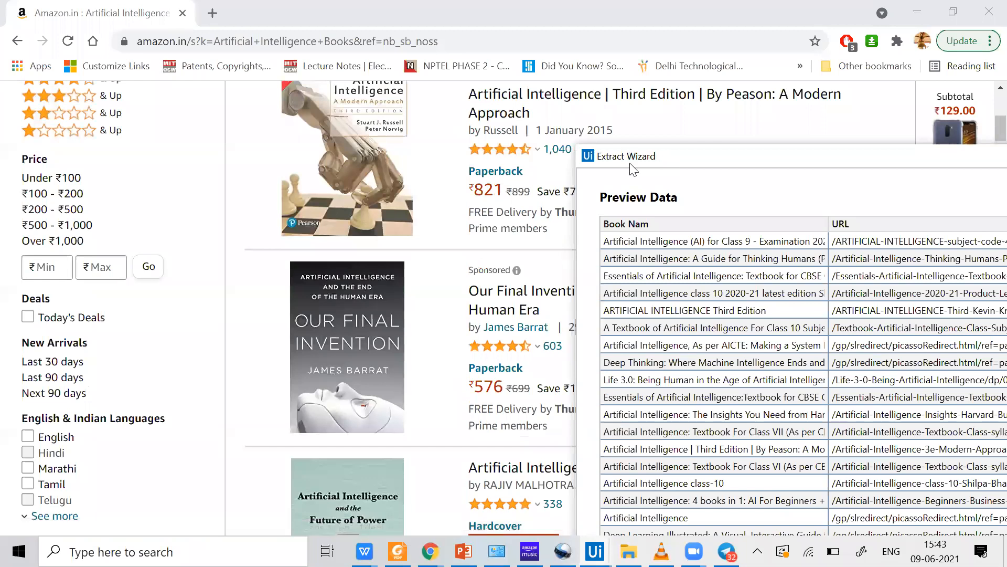
{"action": "left_click_drag", "start_coordinate": [630, 163], "coordinate": [73, 60]}
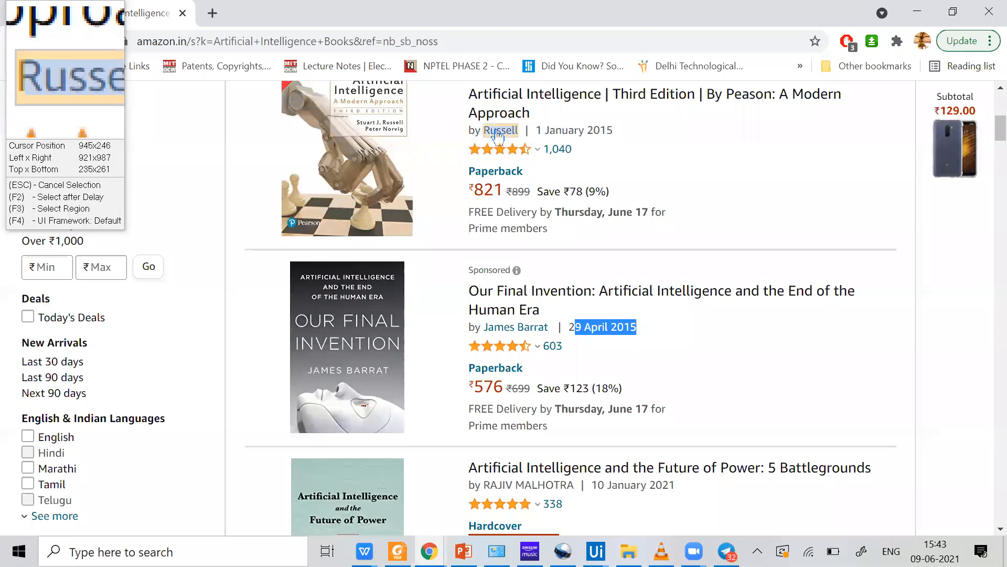
{"action": "left_click", "coordinate": [496, 129]}
{"action": "left_click", "coordinate": [340, 265]}
{"action": "left_click", "coordinate": [516, 326]}
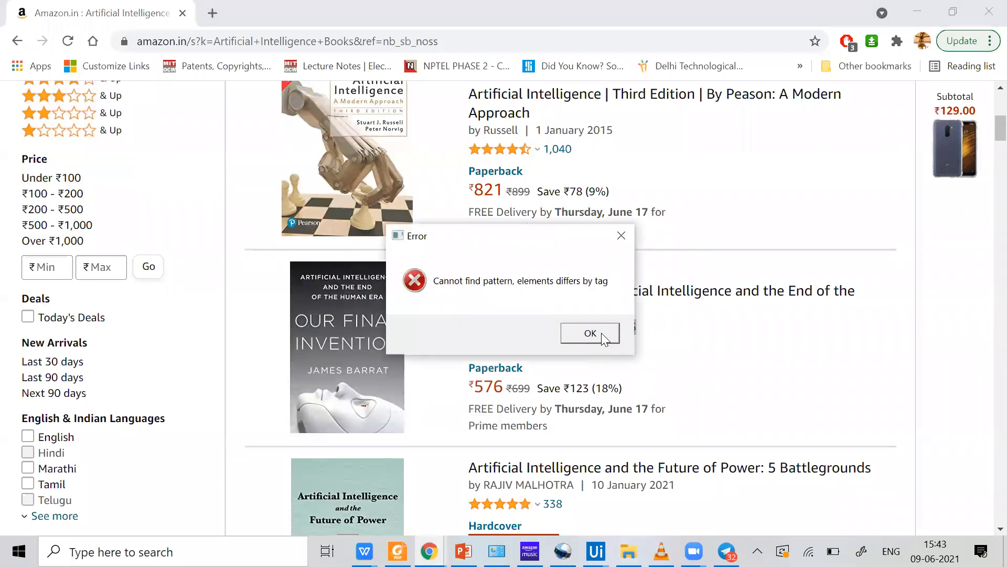
{"action": "left_click", "coordinate": [601, 333]}
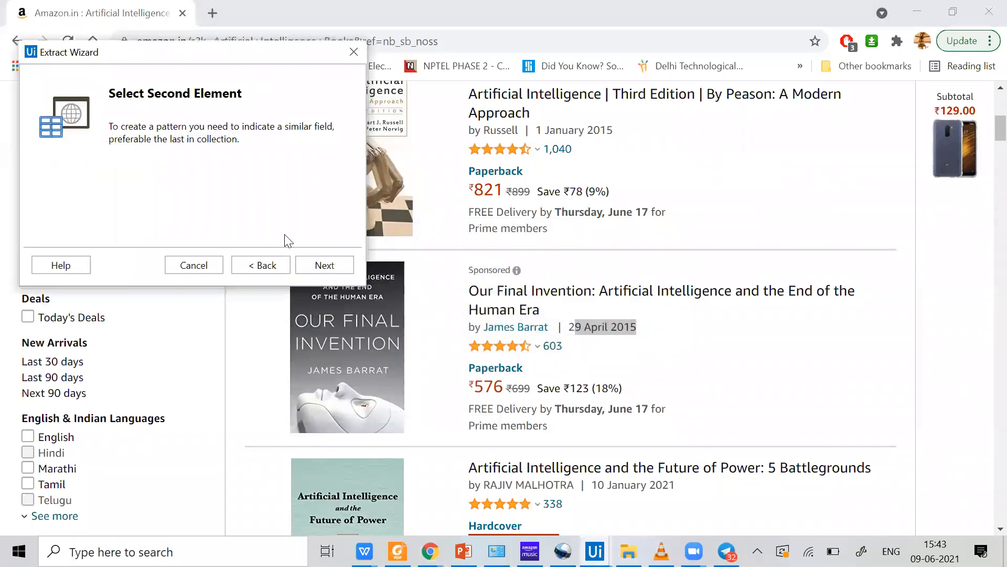
Try the author line of "Artificial Intelligence Textbook for Class IX" as the second correlated element, and go back in the wizard
{"action": "scroll", "coordinate": [422, 361], "scroll_direction": "down", "scroll_amount": 3}
{"action": "scroll", "coordinate": [422, 361], "scroll_direction": "down", "scroll_amount": 7}
{"action": "left_click", "coordinate": [324, 265]}
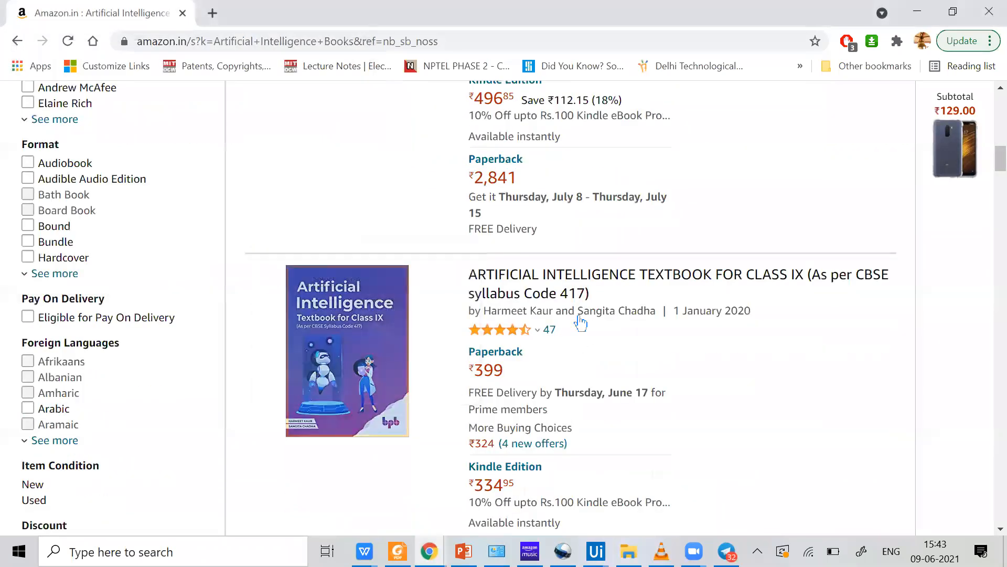
{"action": "left_click", "coordinate": [521, 313]}
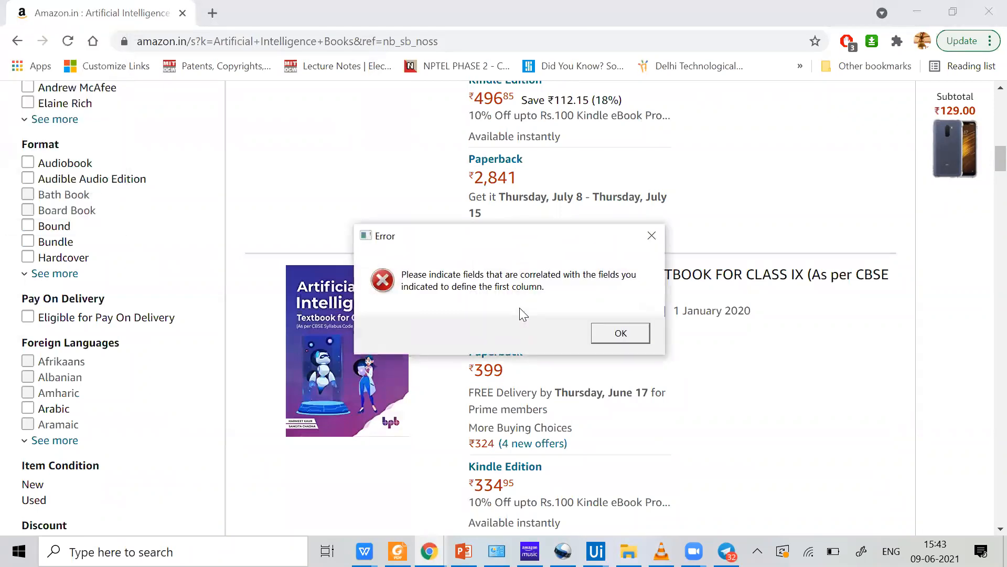
{"action": "left_click", "coordinate": [640, 330]}
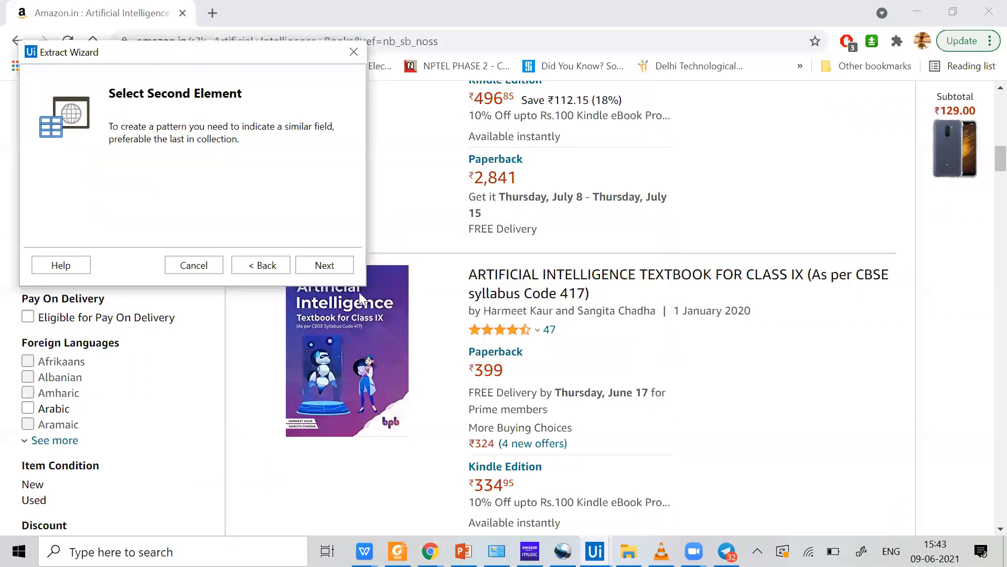
{"action": "left_click", "coordinate": [264, 273]}
Try to extract the paperback prices of "Artificial Intelligence | Third Edition" and "Our Final Invention" as correlated data
{"action": "scroll", "coordinate": [717, 366], "scroll_direction": "up", "scroll_amount": 10}
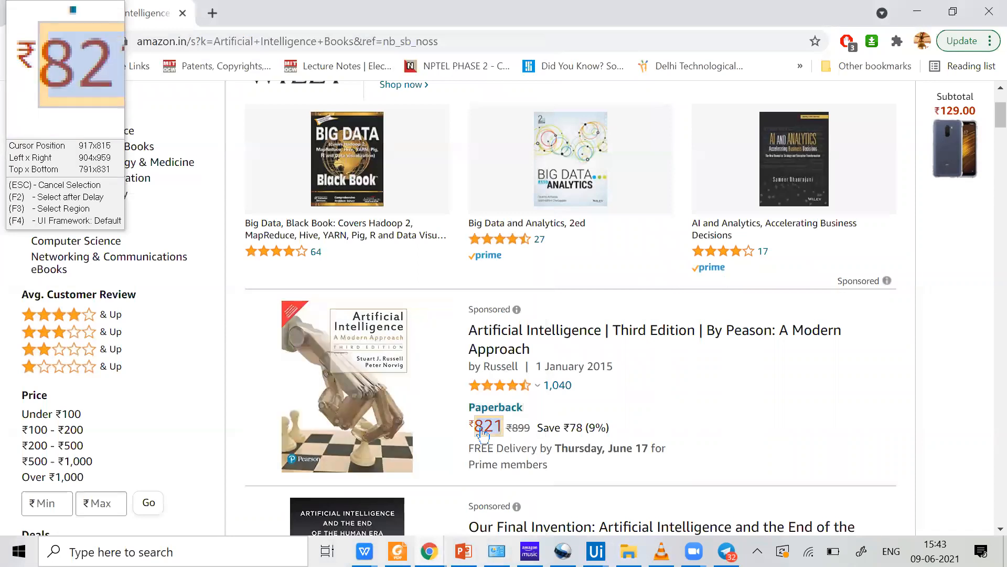
{"action": "left_click", "coordinate": [483, 432]}
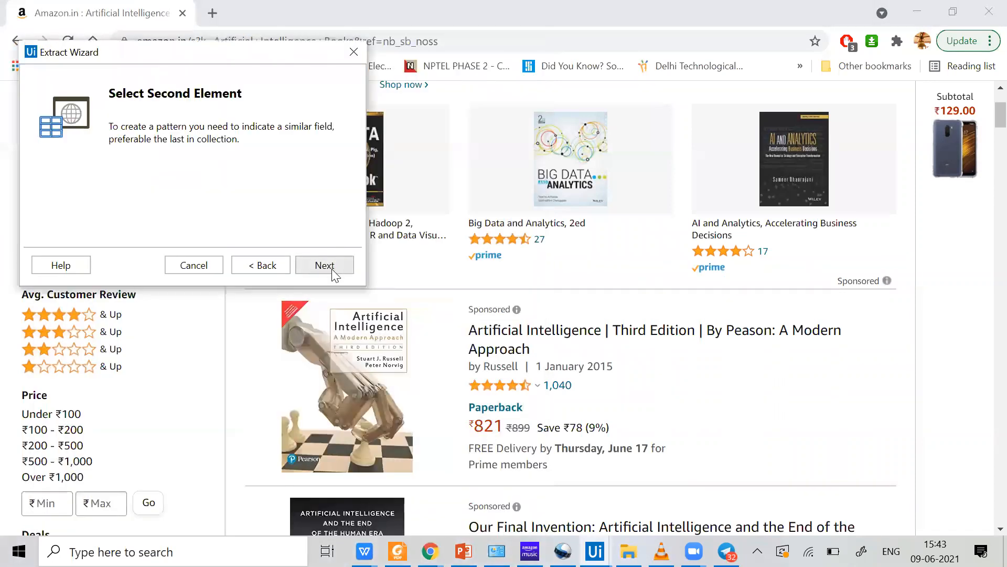
{"action": "left_click", "coordinate": [326, 265]}
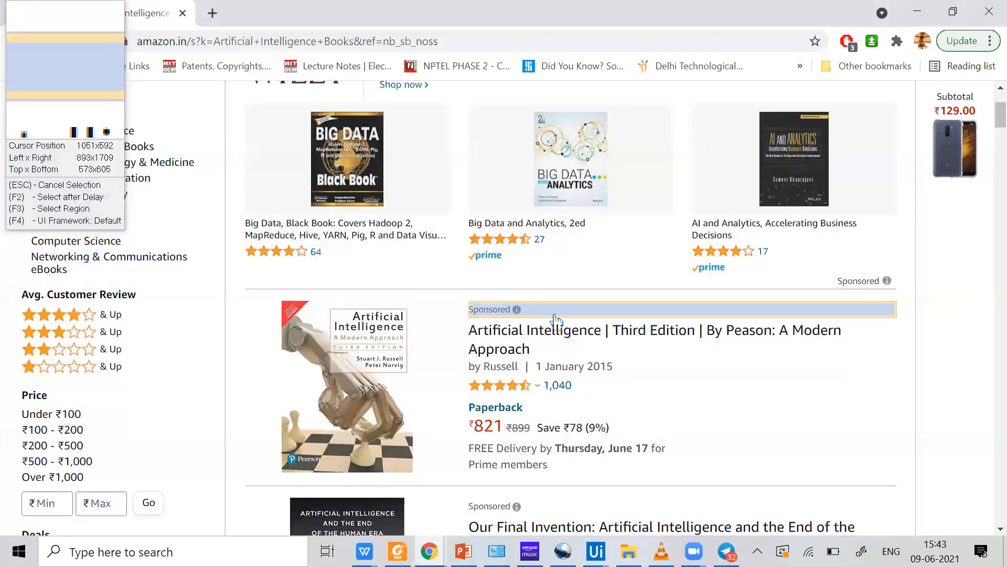
{"action": "scroll", "coordinate": [555, 319], "scroll_direction": "down", "scroll_amount": 6}
{"action": "left_click", "coordinate": [488, 246]}
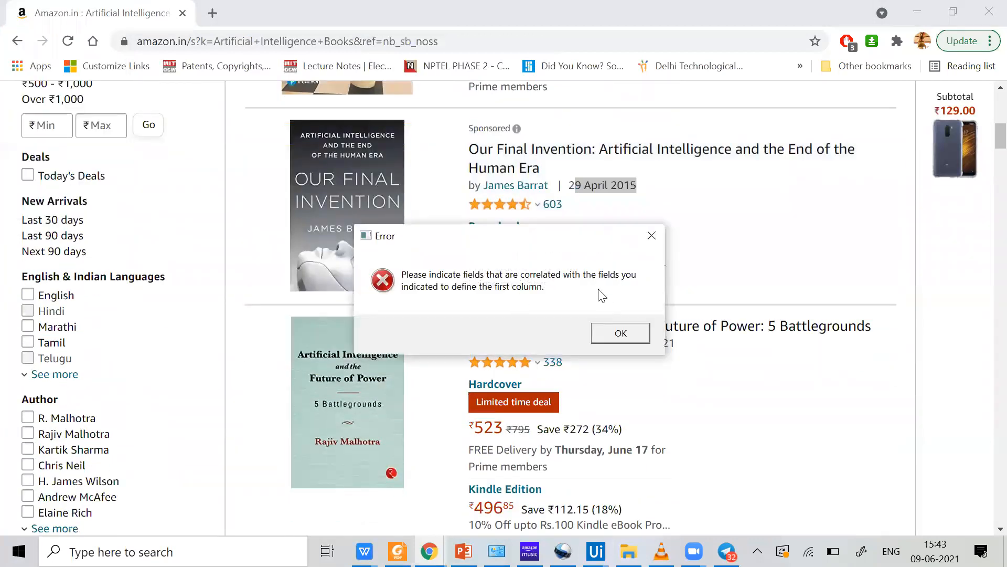
{"action": "left_click", "coordinate": [620, 335]}
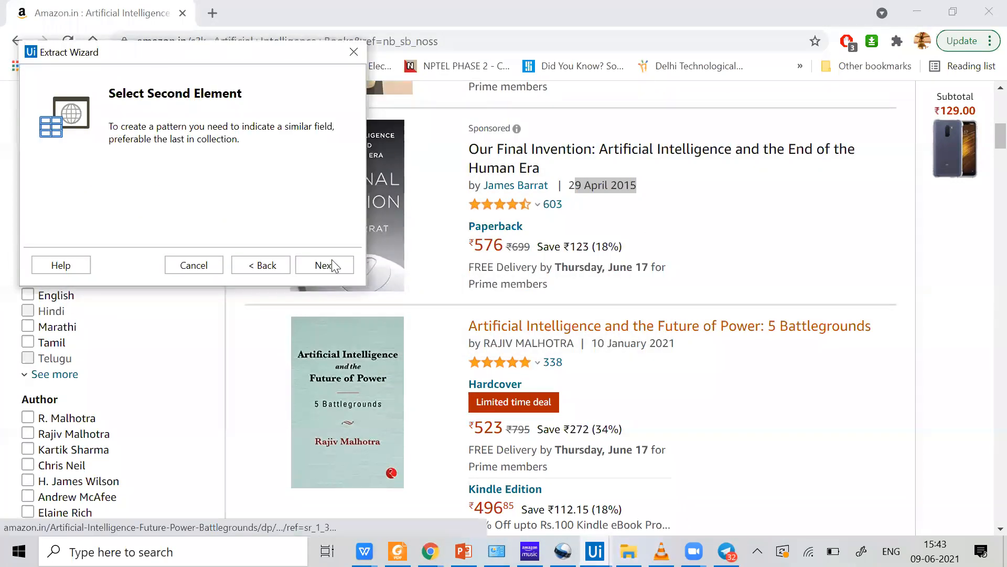
Return to the data preview and inspect the data definition of the extracted columns without changing it
{"action": "left_click", "coordinate": [262, 265]}
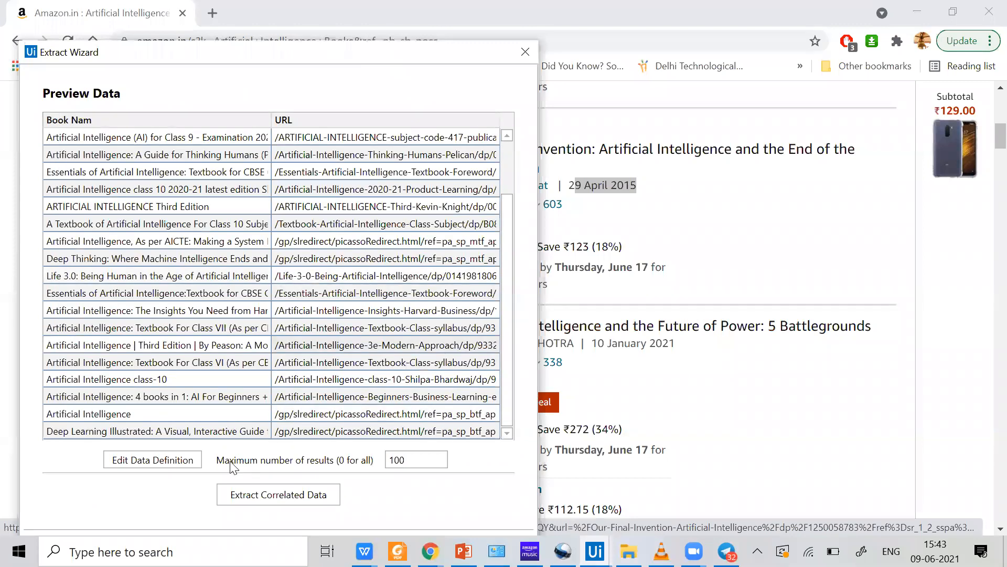
{"action": "left_click", "coordinate": [166, 465]}
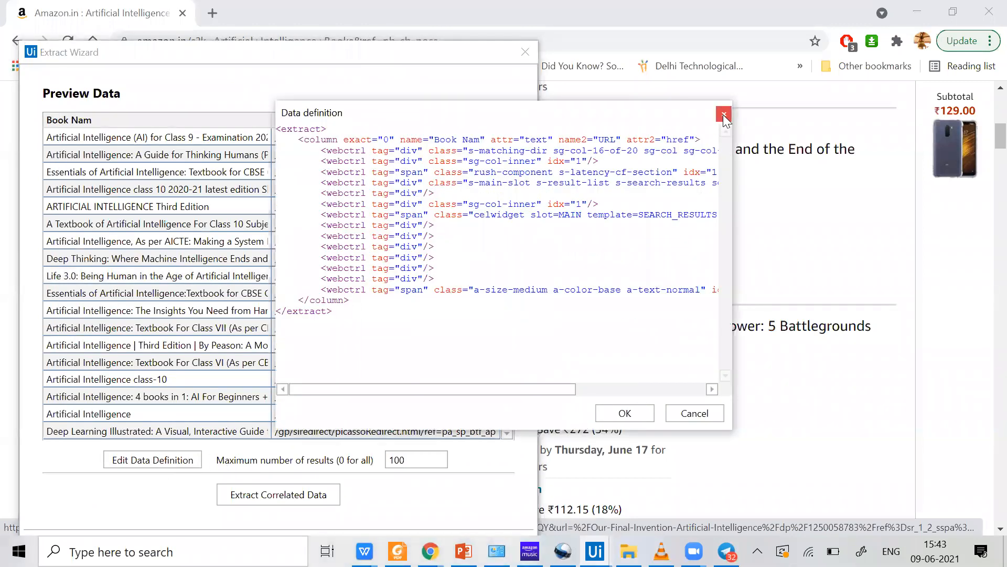
{"action": "left_click", "coordinate": [724, 115]}
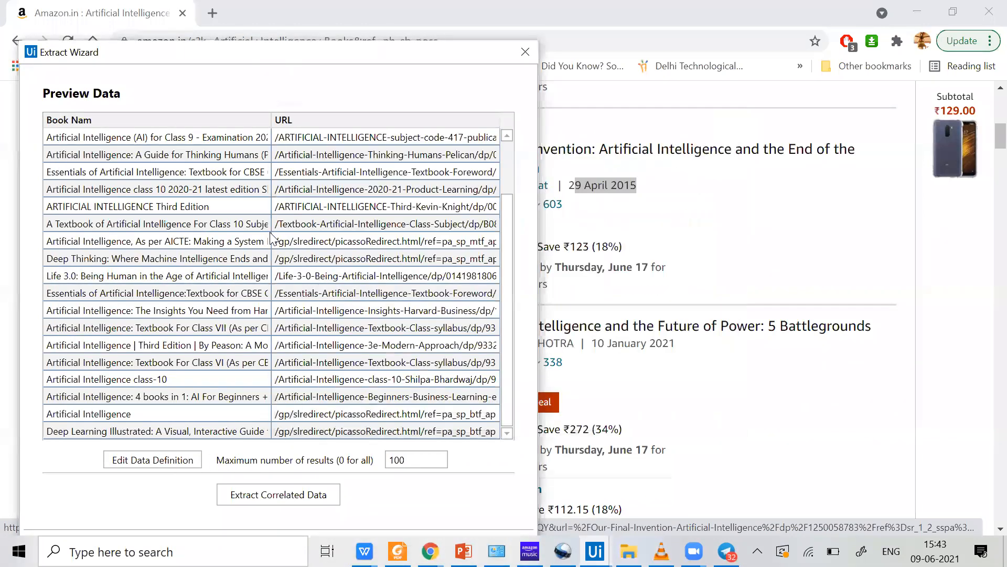
Examine the extracted book names and URLs in the data preview and compare them with the book listings on the Amazon results page
{"action": "left_click", "coordinate": [199, 206]}
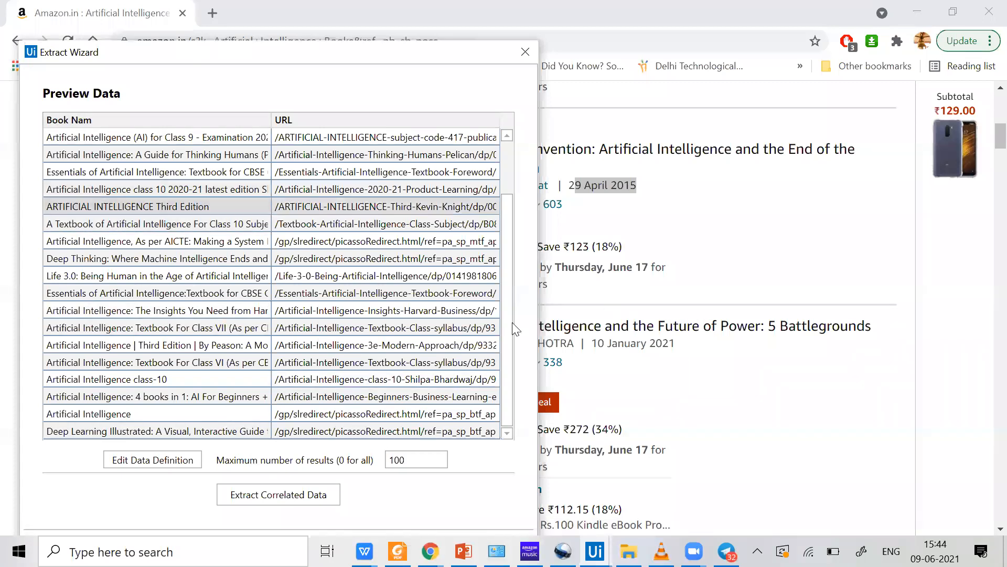
{"action": "left_click_drag", "start_coordinate": [511, 286], "coordinate": [520, 169]}
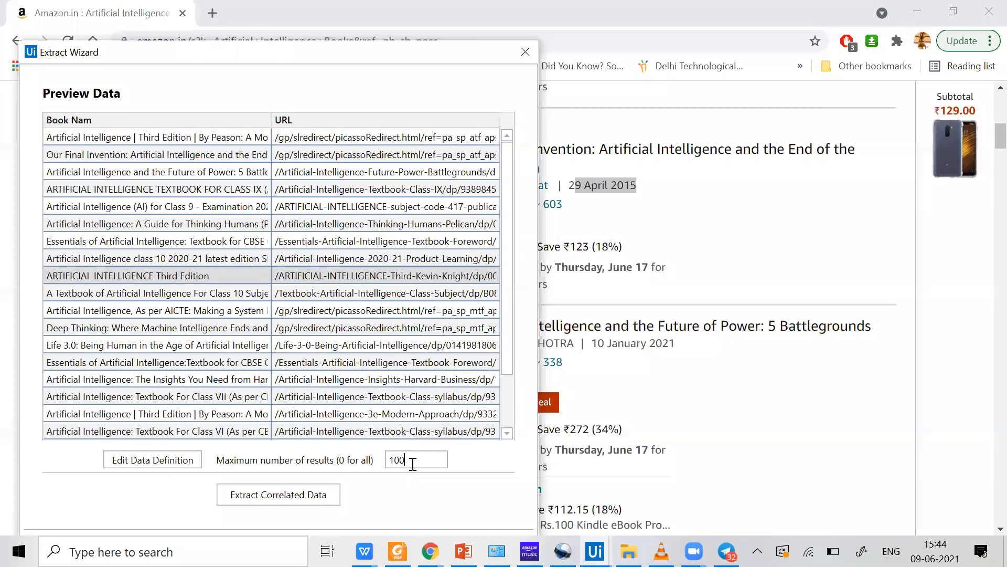
{"action": "left_click_drag", "start_coordinate": [329, 53], "coordinate": [340, 13]}
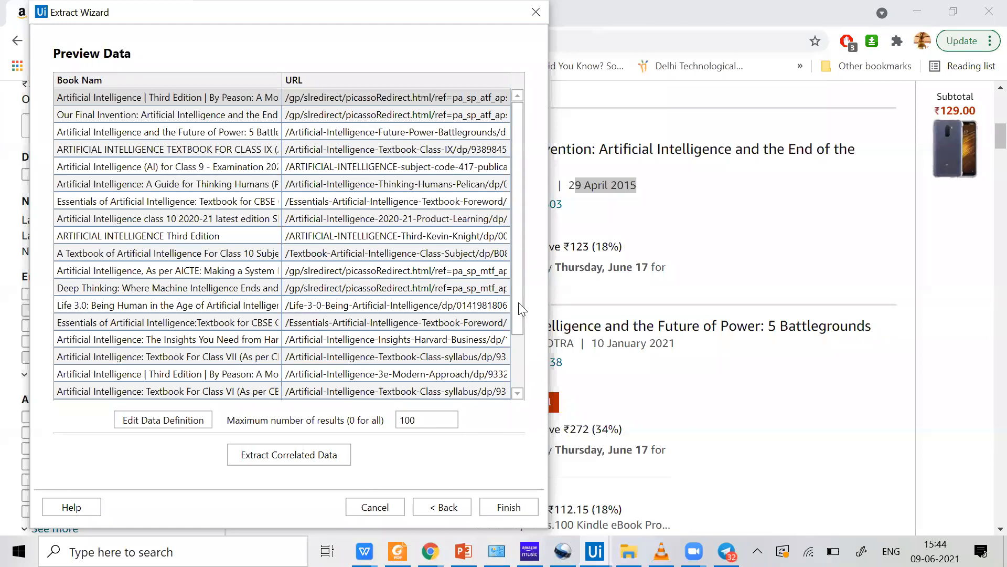
{"action": "left_click_drag", "start_coordinate": [519, 303], "coordinate": [515, 351]}
{"action": "left_click", "coordinate": [516, 394]}
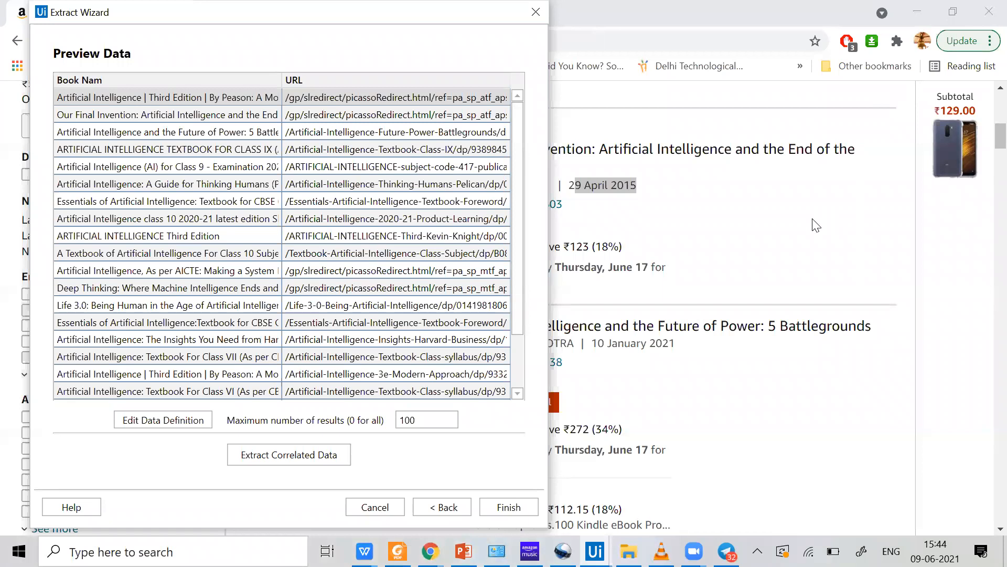
{"action": "left_click", "coordinate": [719, 393]}
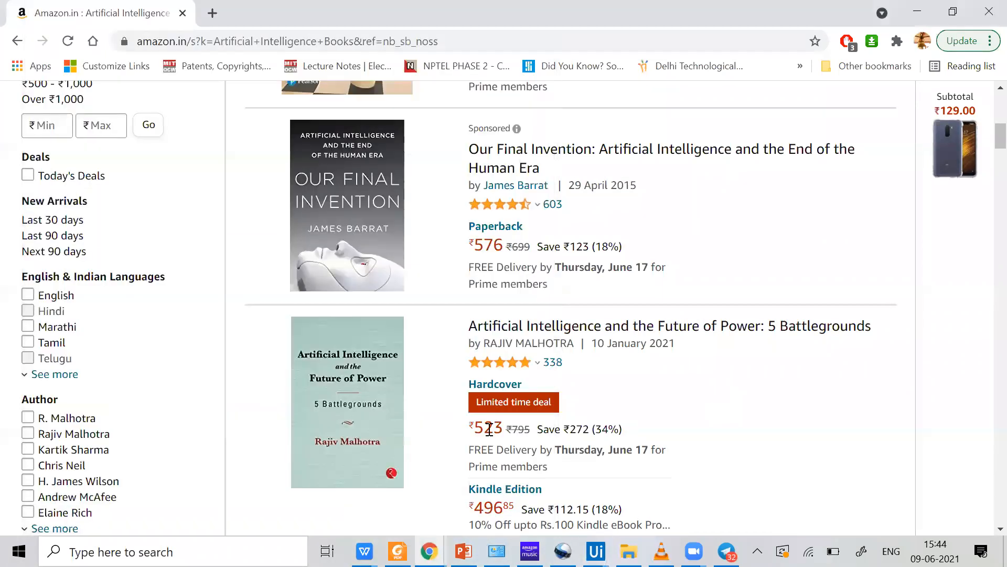
{"action": "scroll", "coordinate": [489, 429], "scroll_direction": "down", "scroll_amount": 5}
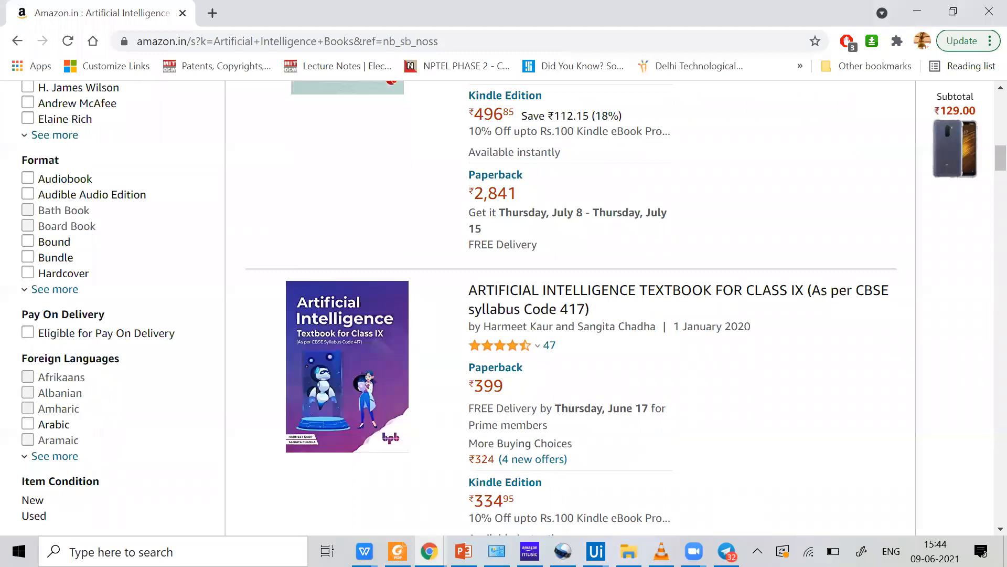
Return to the Extract Wizard and close it without finishing the extraction
{"action": "mouse_move", "coordinate": [596, 551]}
{"action": "left_click", "coordinate": [707, 472]}
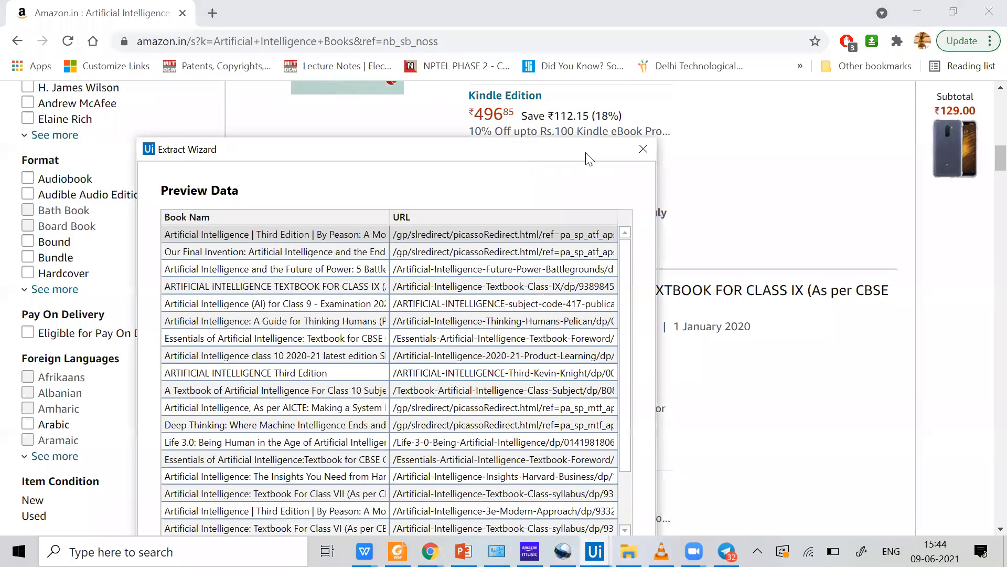
{"action": "left_click", "coordinate": [643, 152]}
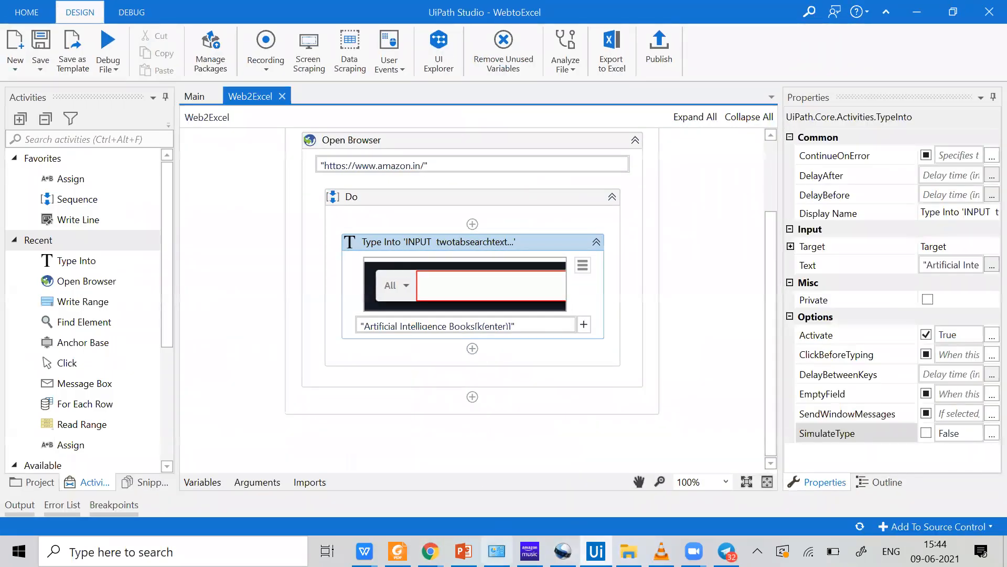
Switch to the Chrome window with the Amazon.in results and load amazon.com there instead
{"action": "left_click", "coordinate": [484, 487]}
{"action": "scroll", "coordinate": [238, 189], "scroll_direction": "up", "scroll_amount": 1}
{"action": "left_click", "coordinate": [247, 40]}
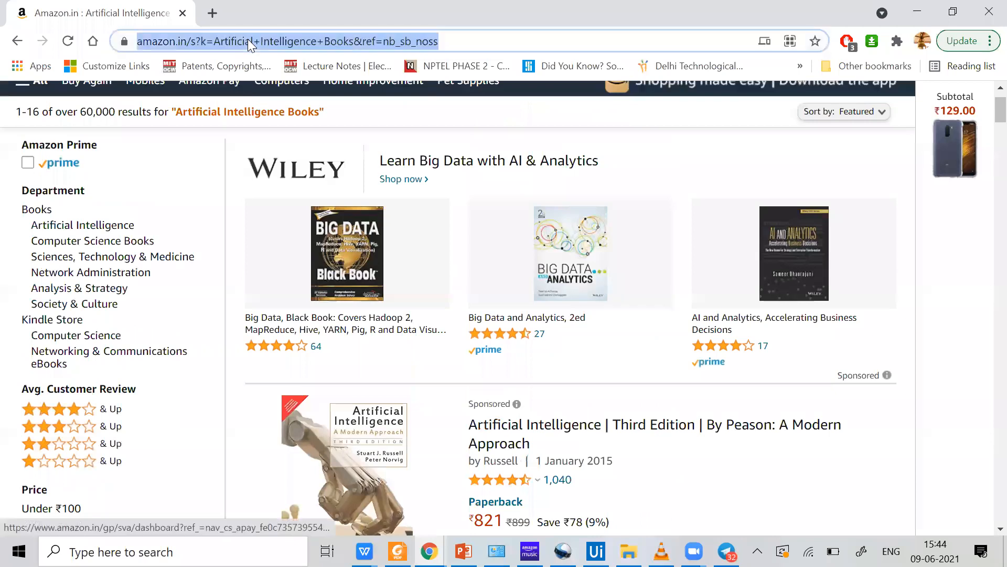
{"action": "type", "text": "amazon.com"}
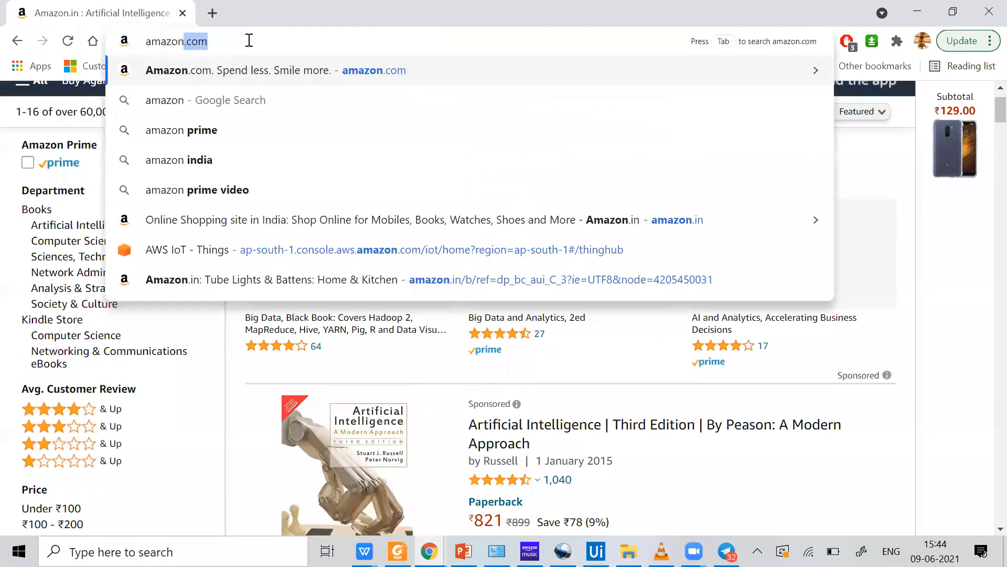
{"action": "key", "text": "Return"}
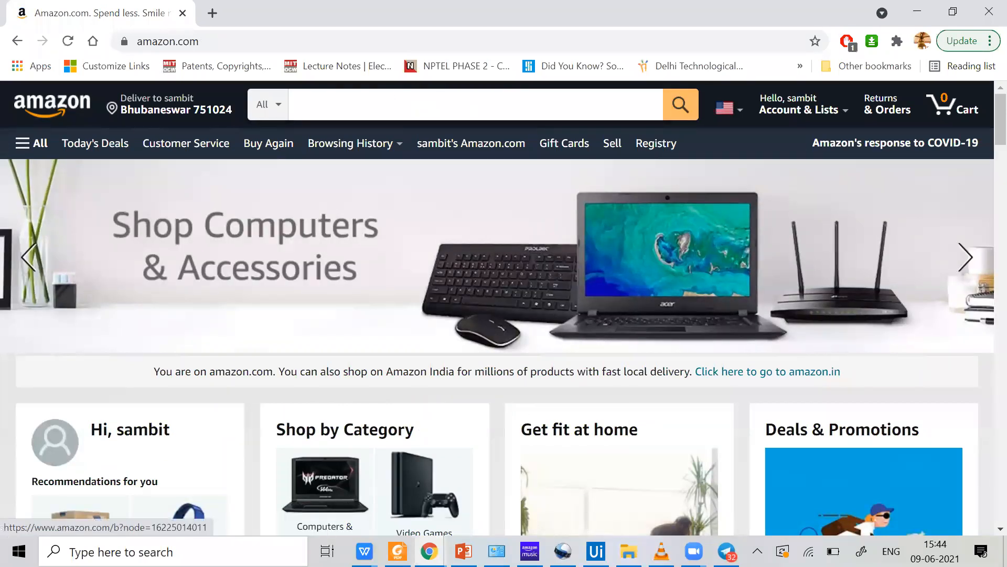
{"action": "left_click", "coordinate": [596, 550]}
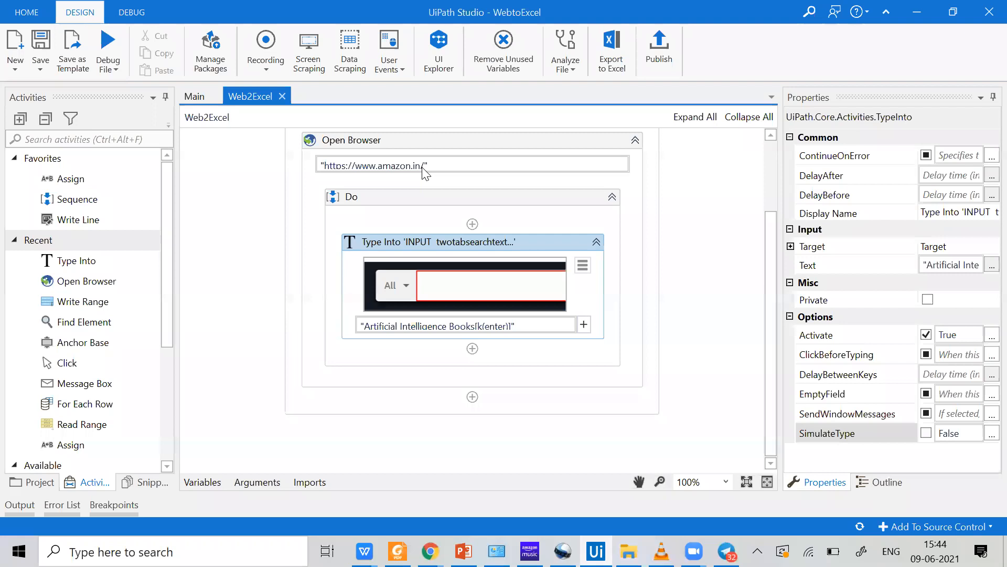
{"action": "left_click", "coordinate": [424, 167]}
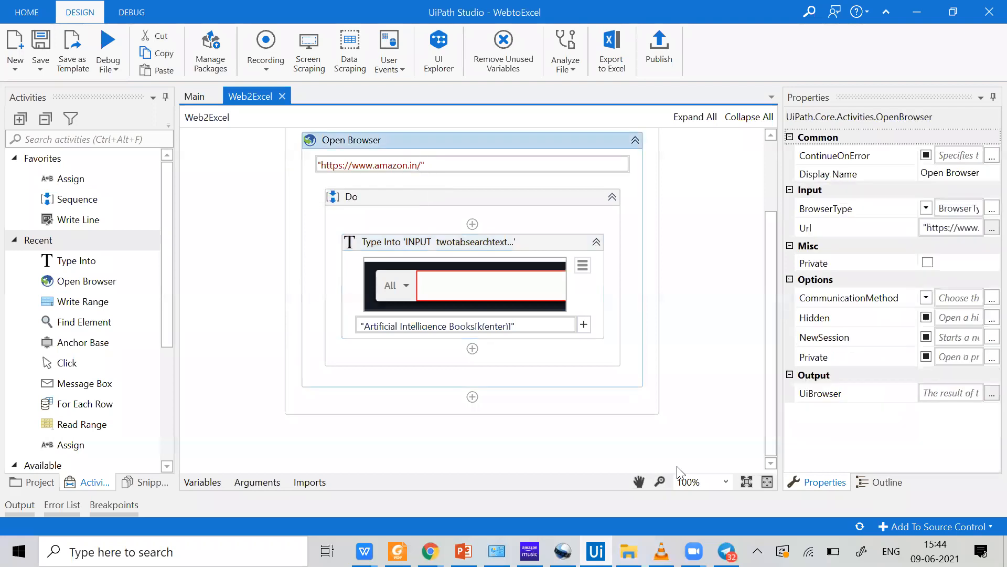
{"action": "key", "text": "BackSpace"}
Run the Web2Excel workflow file so that it searches amazon.com for Artificial Intelligence Books
{"action": "left_click", "coordinate": [109, 65]}
{"action": "left_click", "coordinate": [47, 72]}
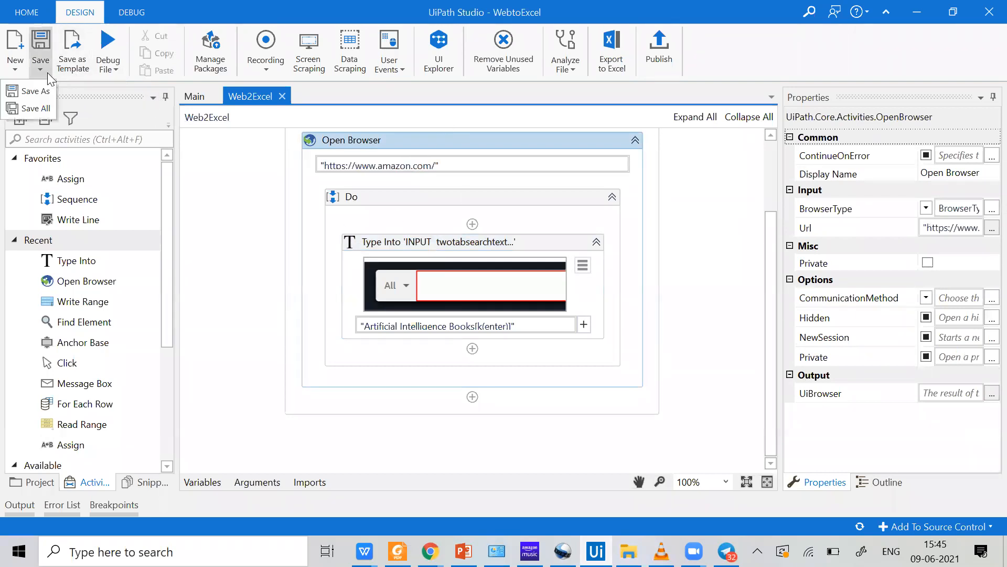
{"action": "left_click", "coordinate": [110, 69]}
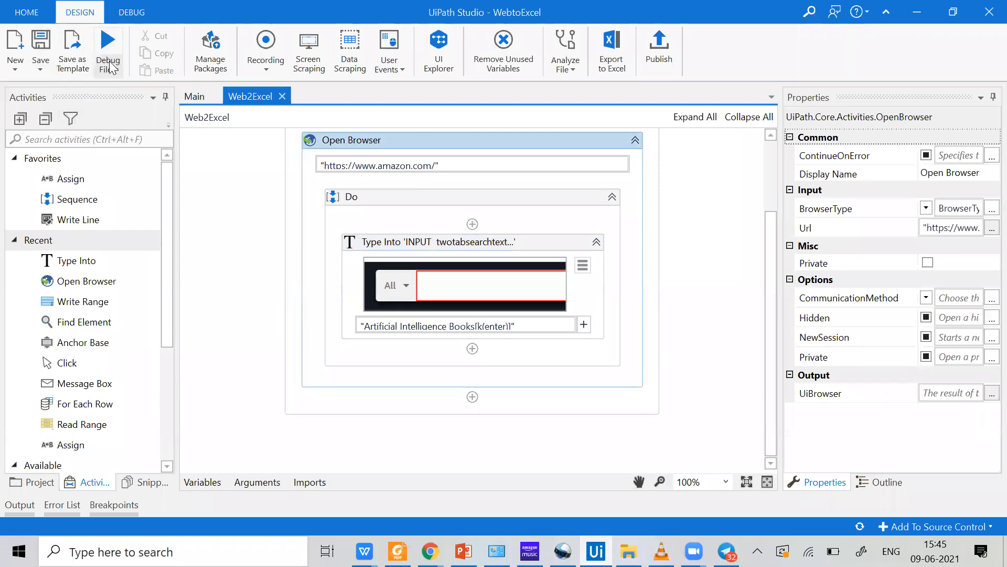
{"action": "left_click", "coordinate": [107, 92]}
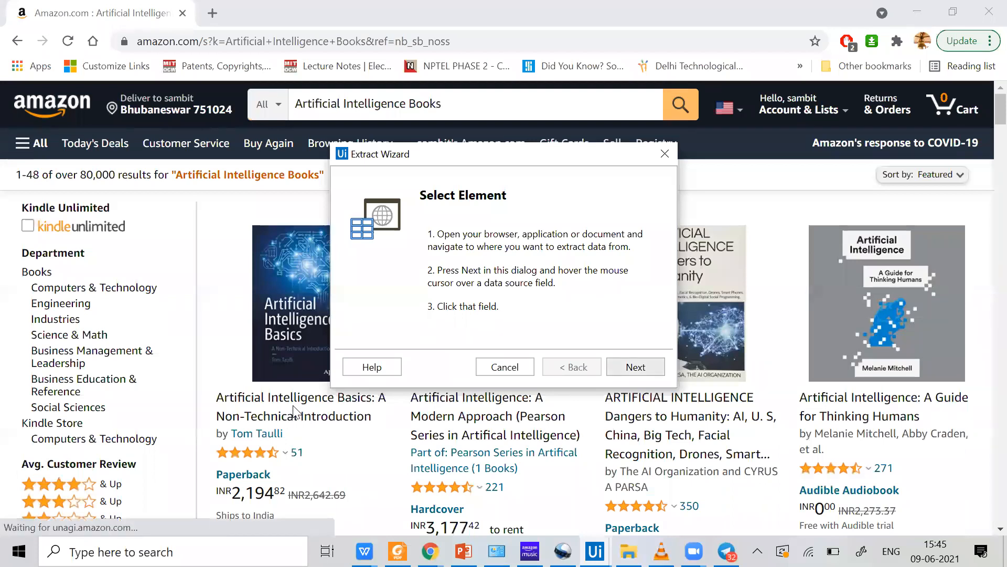
Begin element selection in the Extract Wizard and try the title "Artificial Intelligence: A Guide for Thinking Humans" as the second element
{"action": "left_click", "coordinate": [631, 376]}
{"action": "left_click", "coordinate": [894, 417]}
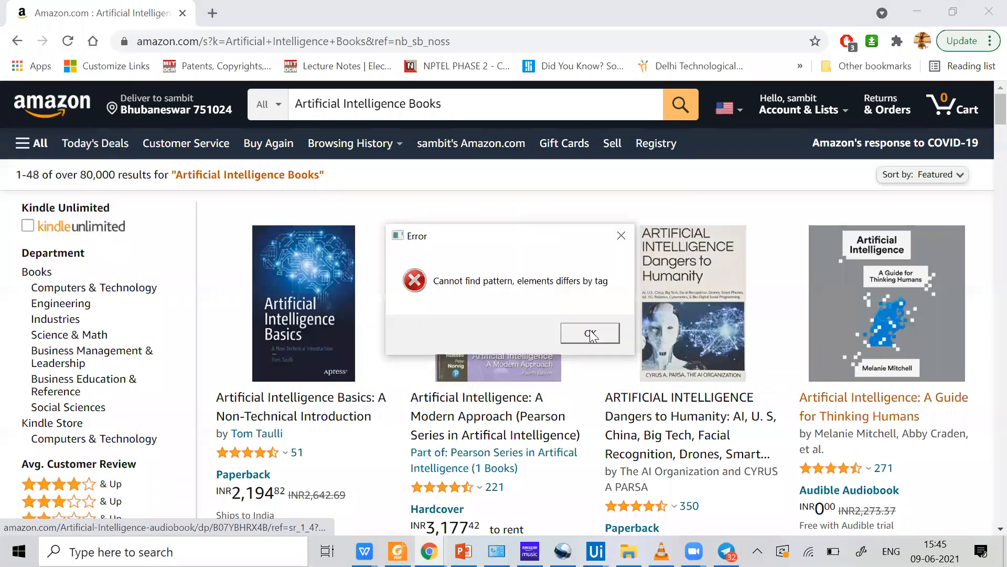
{"action": "left_click", "coordinate": [589, 333]}
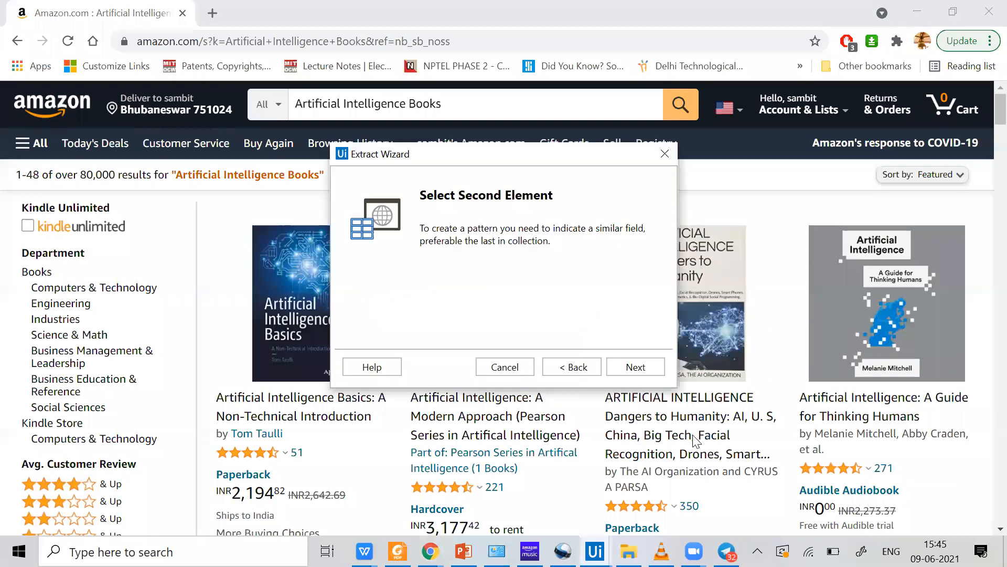
Try book titles in the next row of results, such as "T-Minus AI", as the second element, and return to the first element selection
{"action": "scroll", "coordinate": [288, 412], "scroll_direction": "down", "scroll_amount": 4}
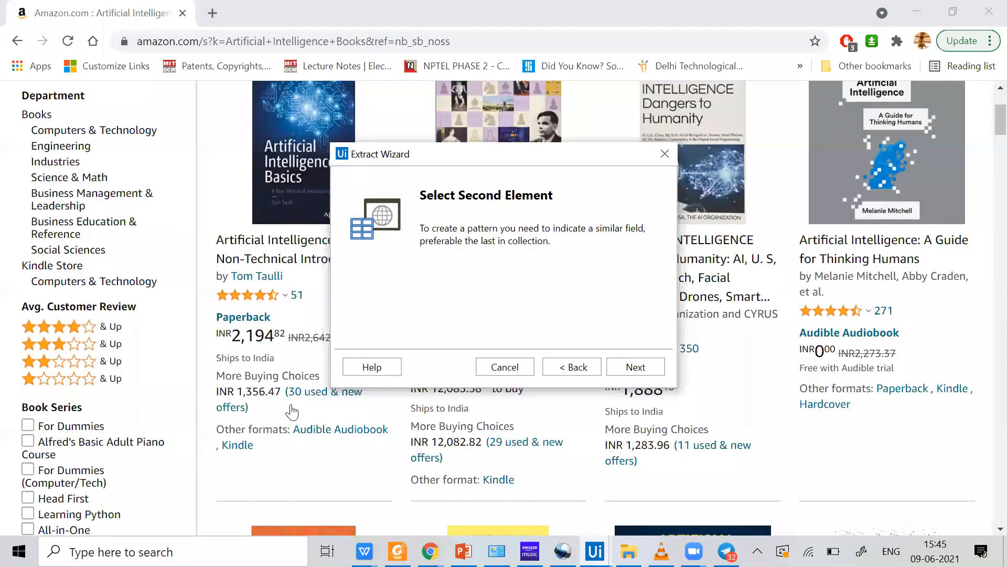
{"action": "scroll", "coordinate": [475, 450], "scroll_direction": "down", "scroll_amount": 5}
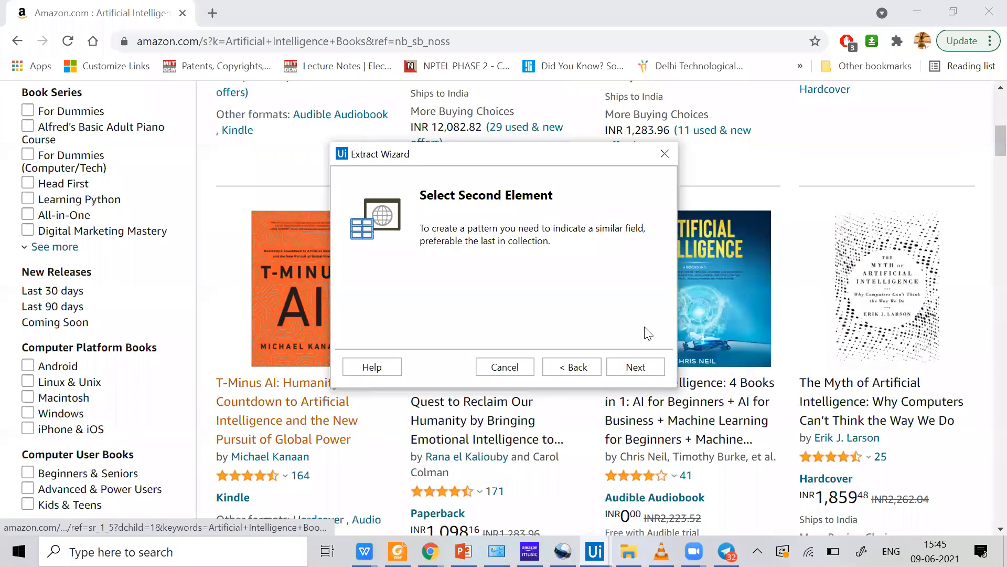
{"action": "left_click", "coordinate": [516, 530]}
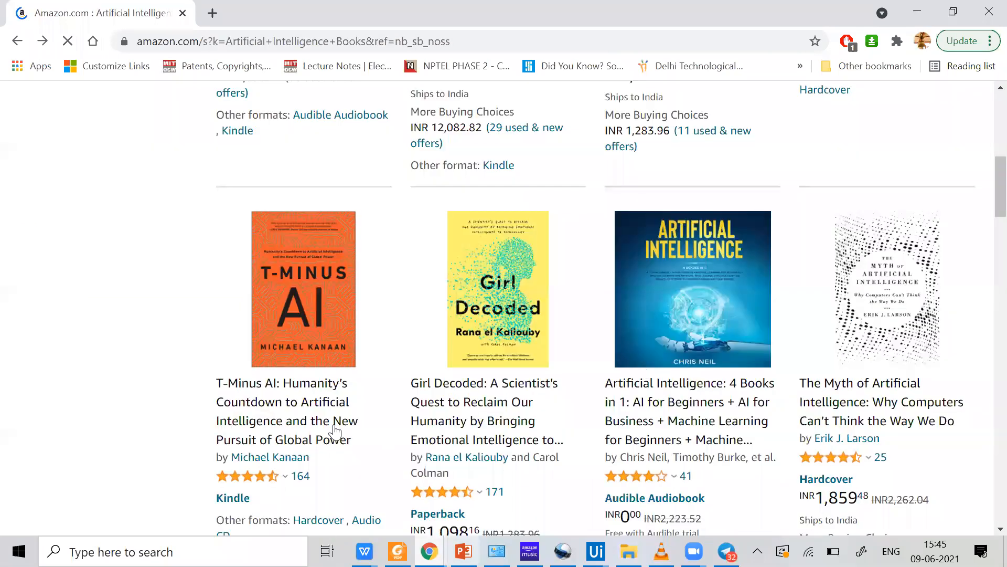
{"action": "left_click", "coordinate": [309, 424]}
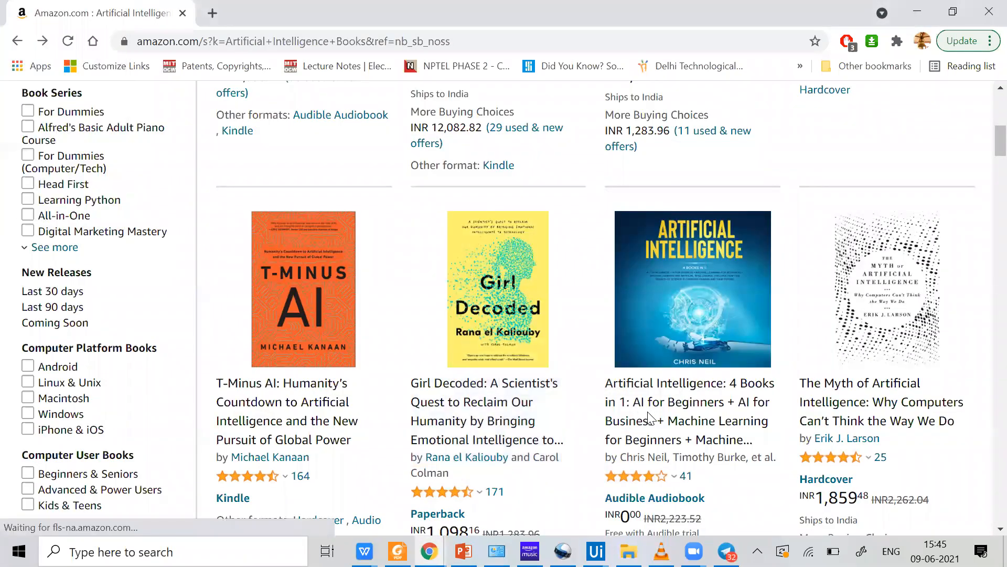
{"action": "left_click", "coordinate": [651, 418]}
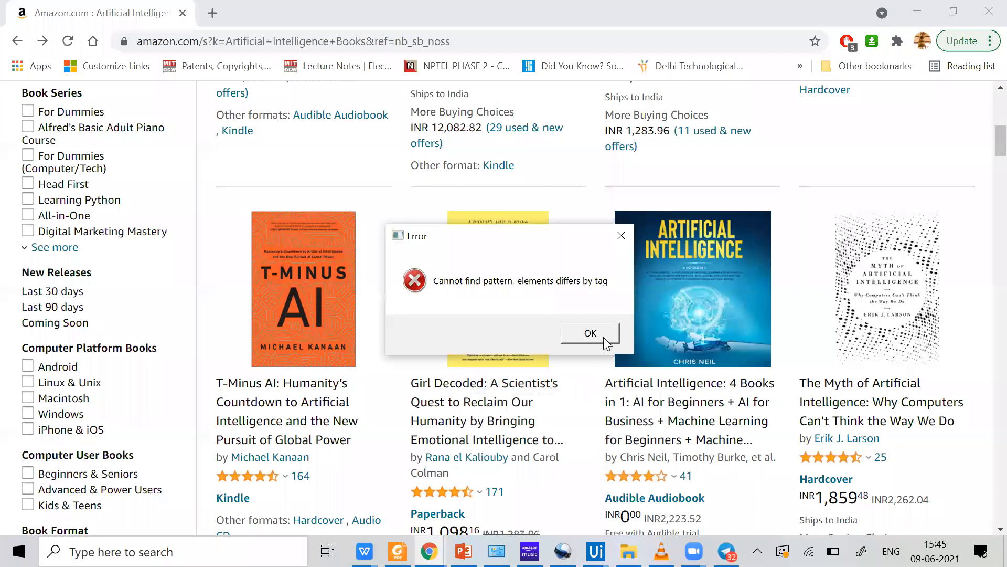
{"action": "key", "text": "Return"}
{"action": "left_click", "coordinate": [566, 370]}
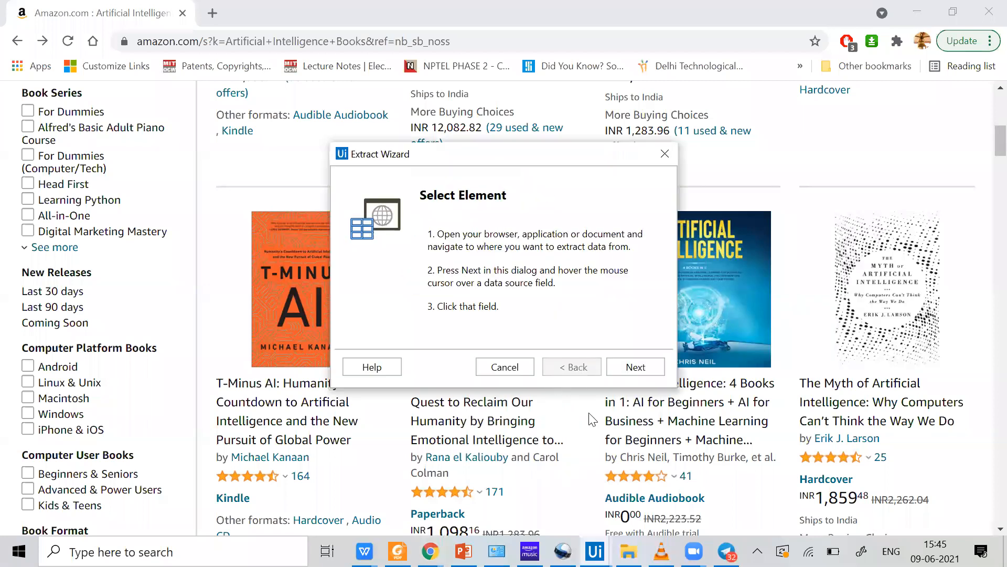
Indicate the titles "Artificial Intelligence Basics: A Non-Technical Introduction" and "The Reasonable Robot: Artificial Intelligence and the Law" as first and second elements
{"action": "left_click", "coordinate": [636, 367]}
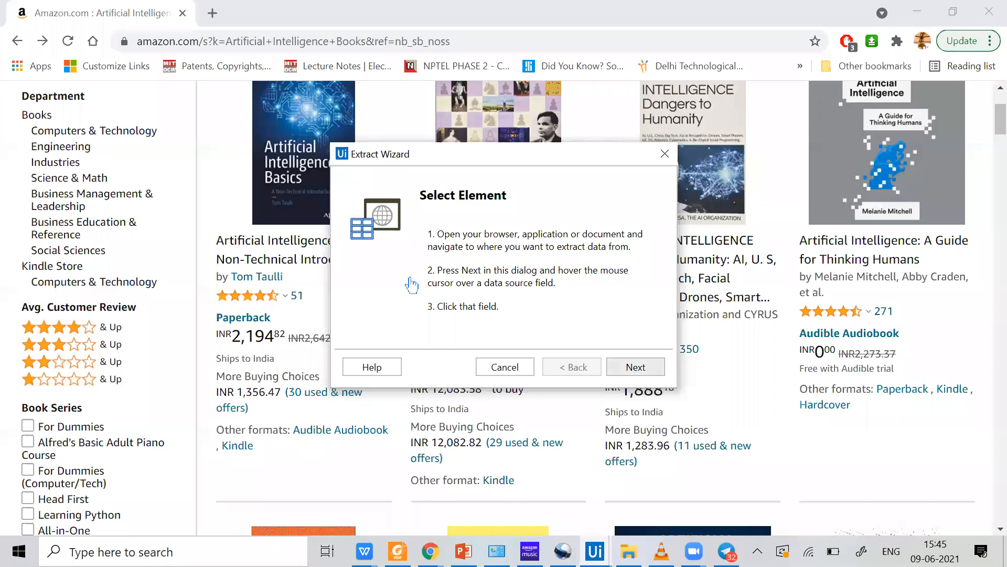
{"action": "left_click", "coordinate": [307, 244]}
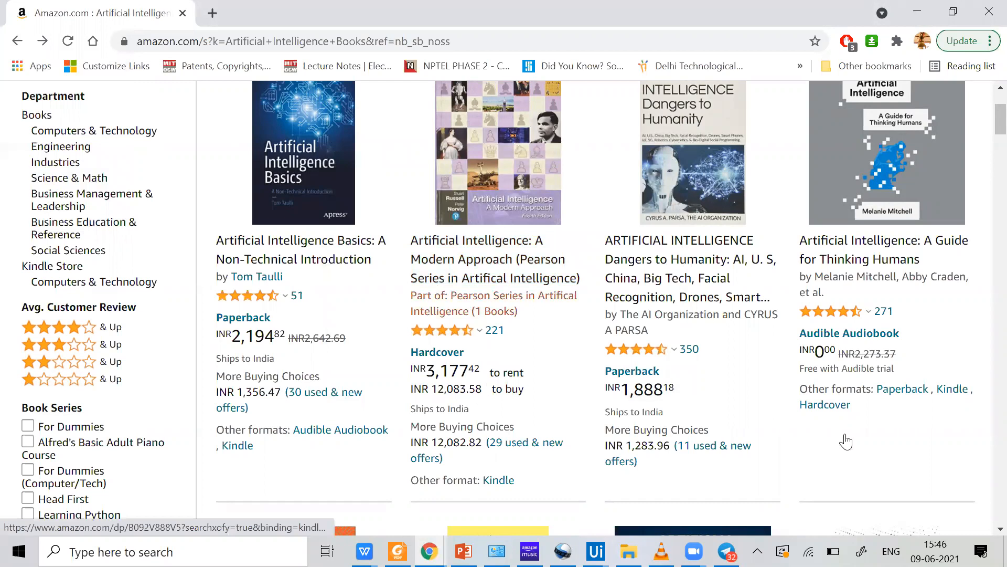
{"action": "left_click", "coordinate": [626, 368]}
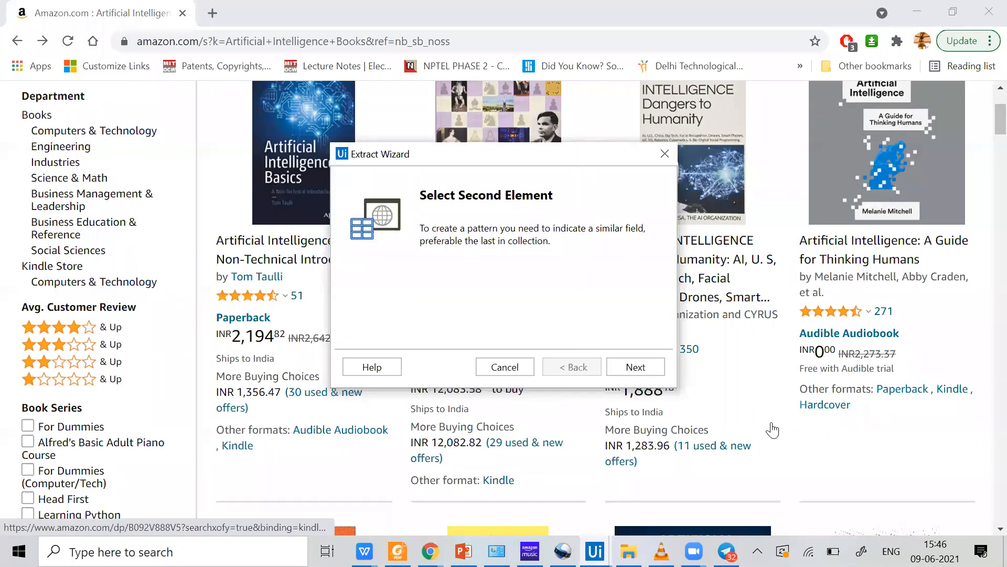
{"action": "scroll", "coordinate": [840, 452], "scroll_direction": "down", "scroll_amount": 10}
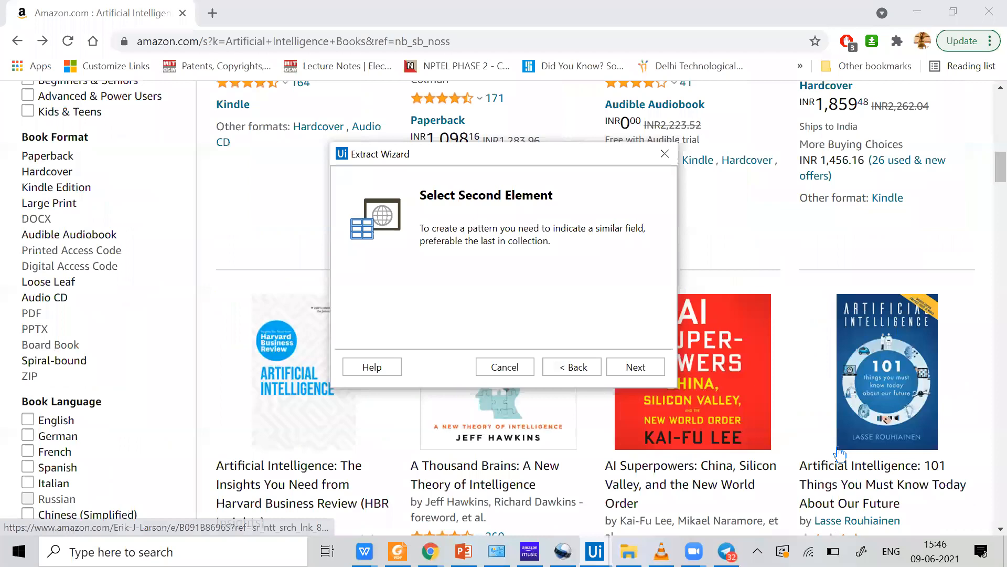
{"action": "scroll", "coordinate": [839, 453], "scroll_direction": "down", "scroll_amount": 8}
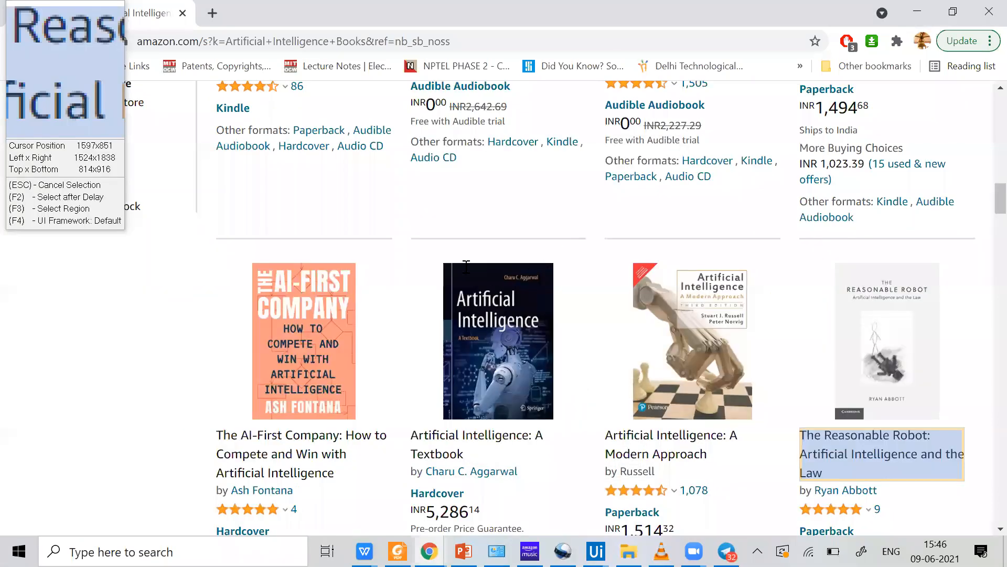
Extract both text and URL, naming the columns Book and URL, and generate the data preview
{"action": "type", "text": "Book"}
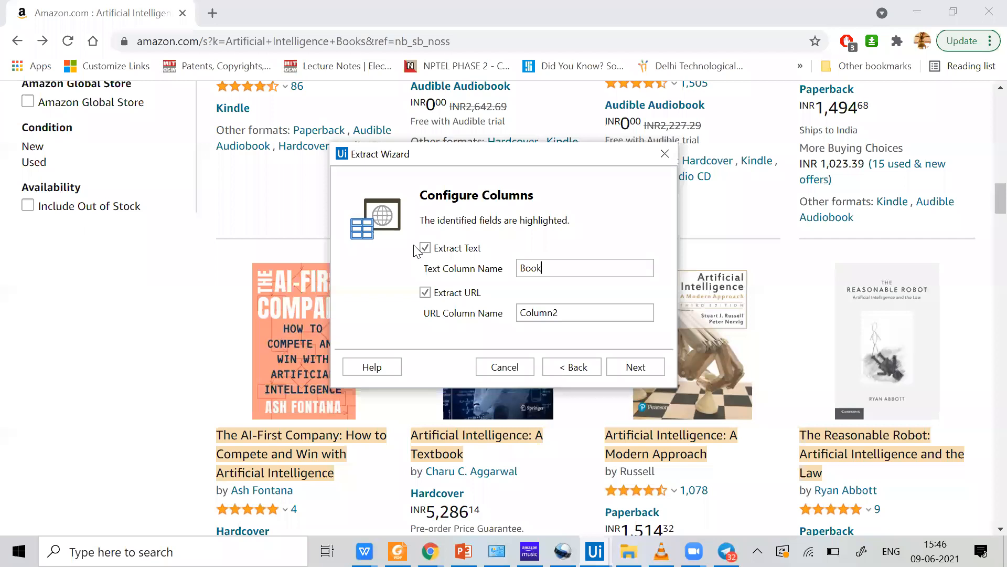
{"action": "key", "text": "Tab"}
{"action": "key", "text": "BackSpace"}
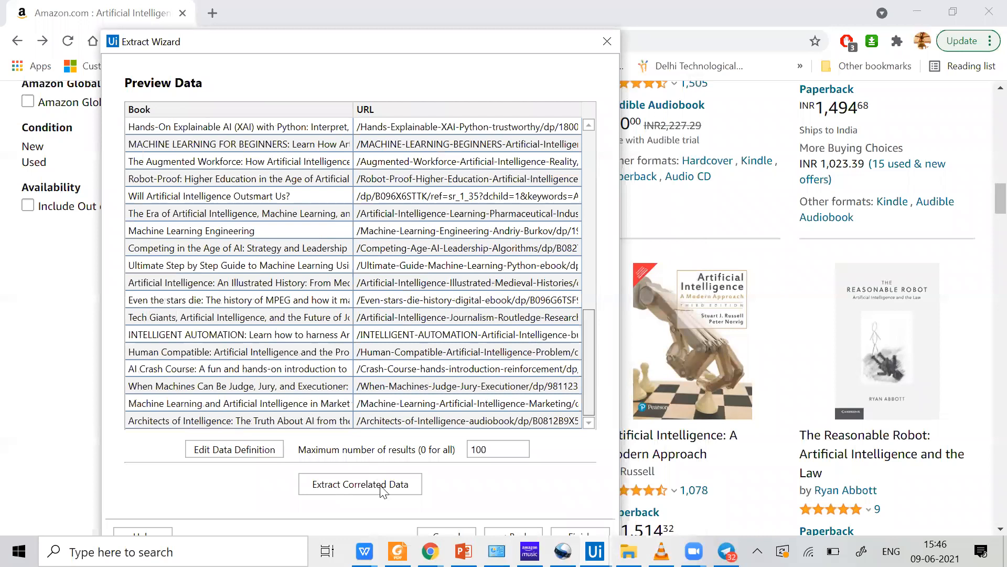
Try to extract the author names of "Artificial Intelligence: A Textbook" and "The Reasonable Robot" as correlated data
{"action": "scroll", "coordinate": [556, 414], "scroll_direction": "up", "scroll_amount": 1}
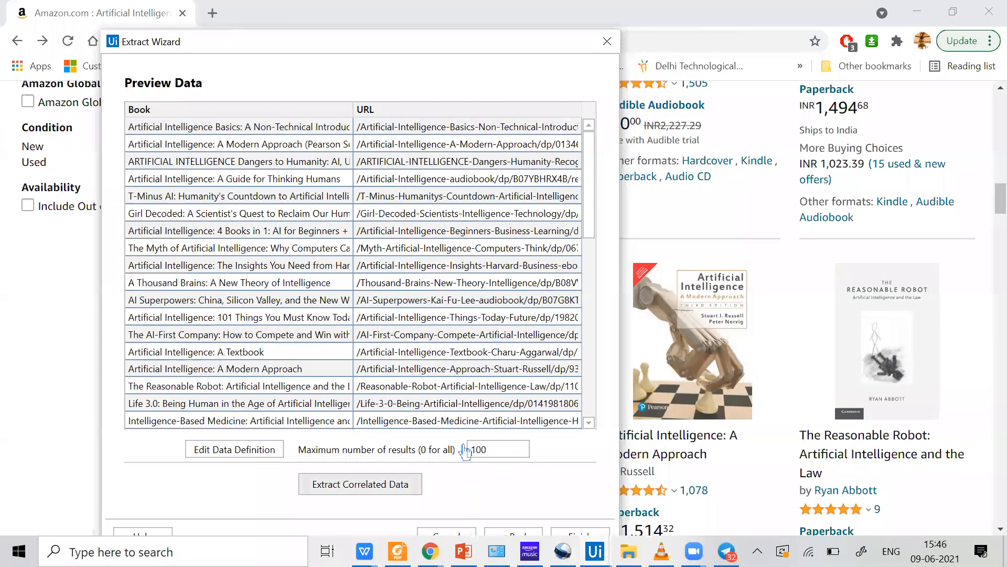
{"action": "left_click", "coordinate": [321, 482]}
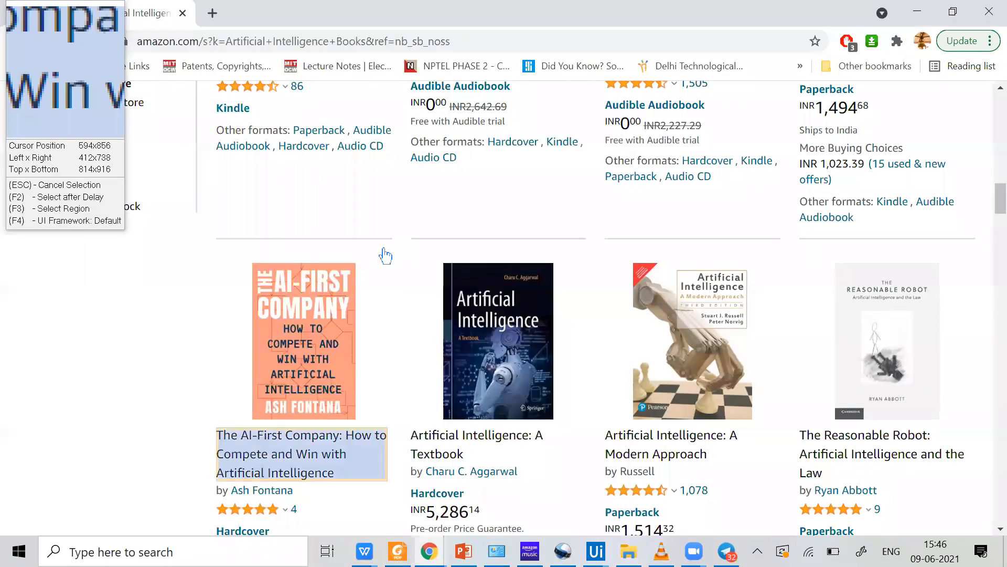
{"action": "left_click", "coordinate": [452, 479]}
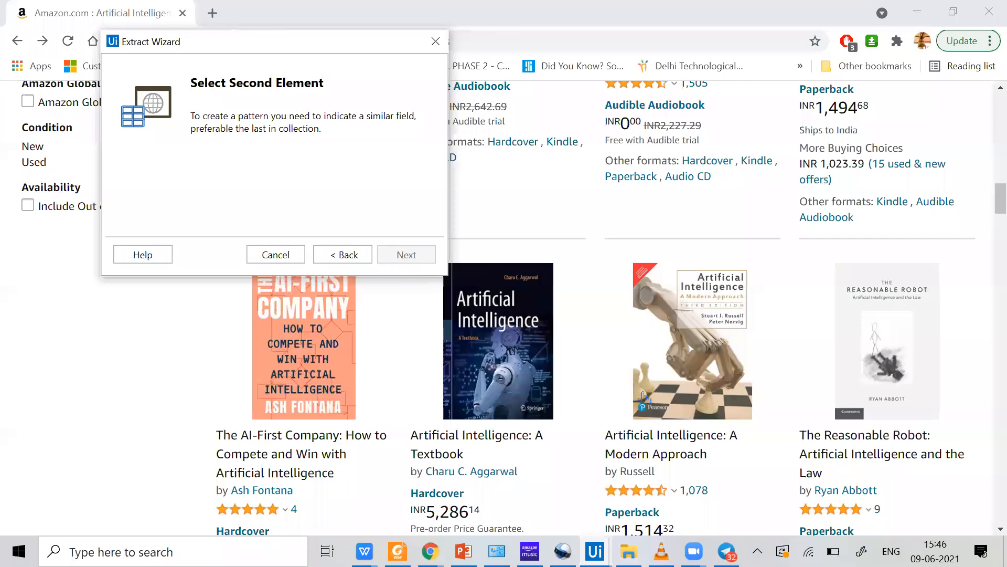
{"action": "left_click", "coordinate": [836, 493]}
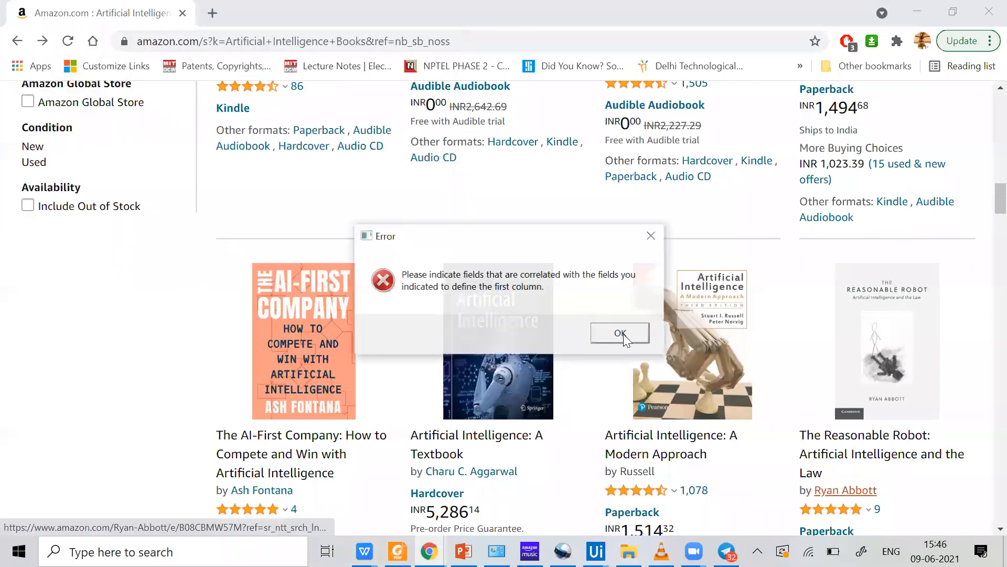
Try to extract the review counts of "Superintelligence: Paths, Dangers, Strategies" and "Life 3.0" as correlated data
{"action": "left_click", "coordinate": [622, 334]}
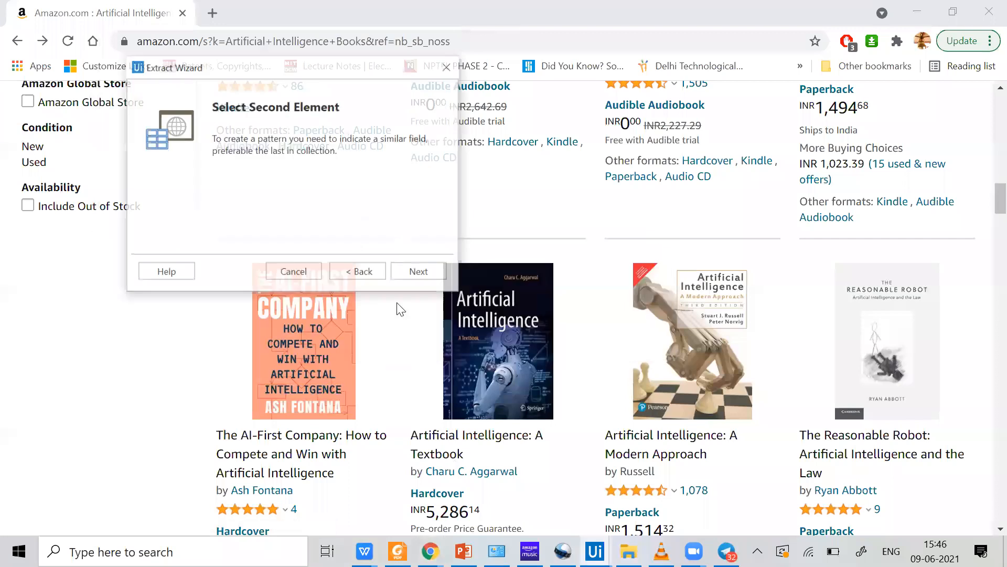
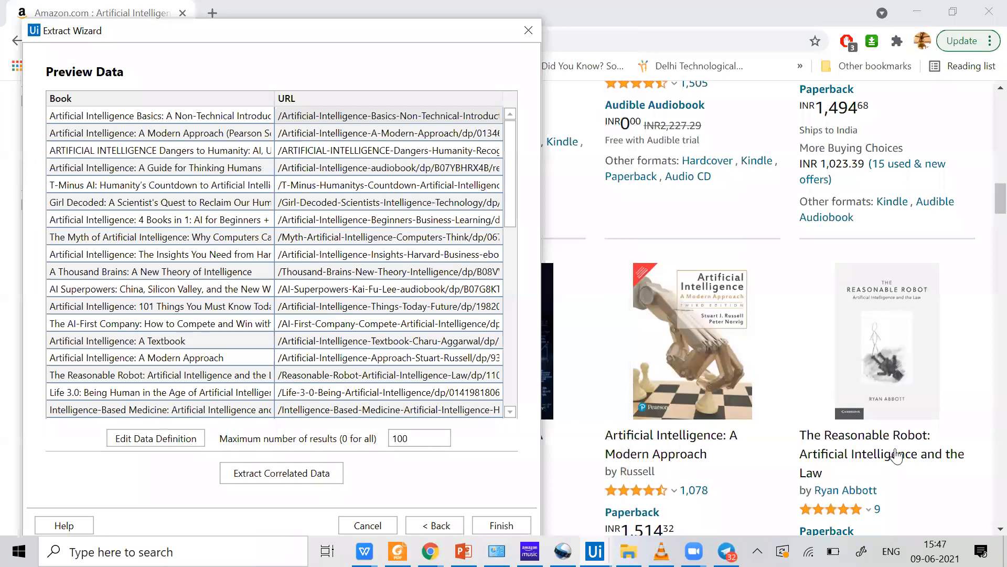
{"action": "scroll", "coordinate": [838, 440], "scroll_direction": "down", "scroll_amount": 4}
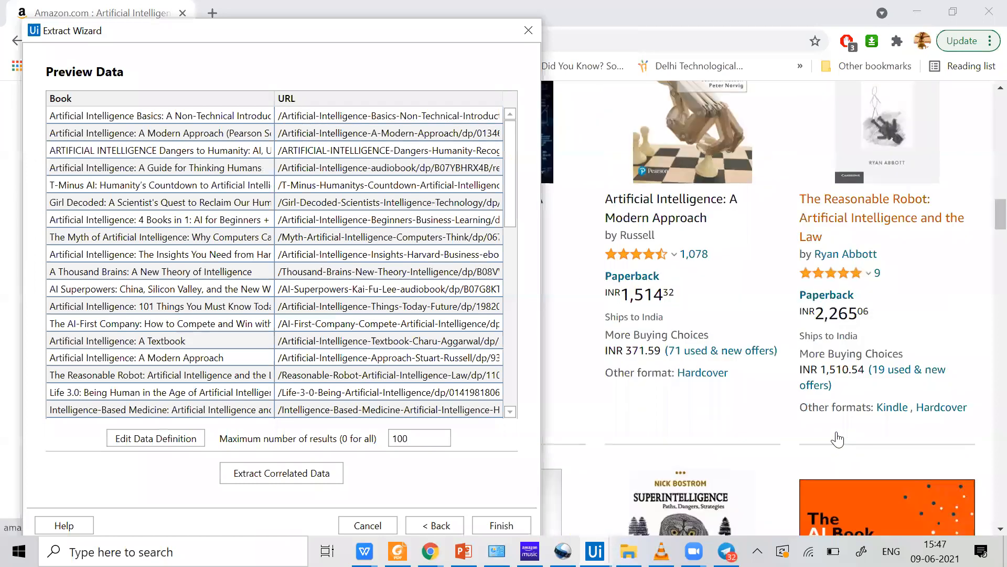
{"action": "scroll", "coordinate": [888, 417], "scroll_direction": "down", "scroll_amount": 5}
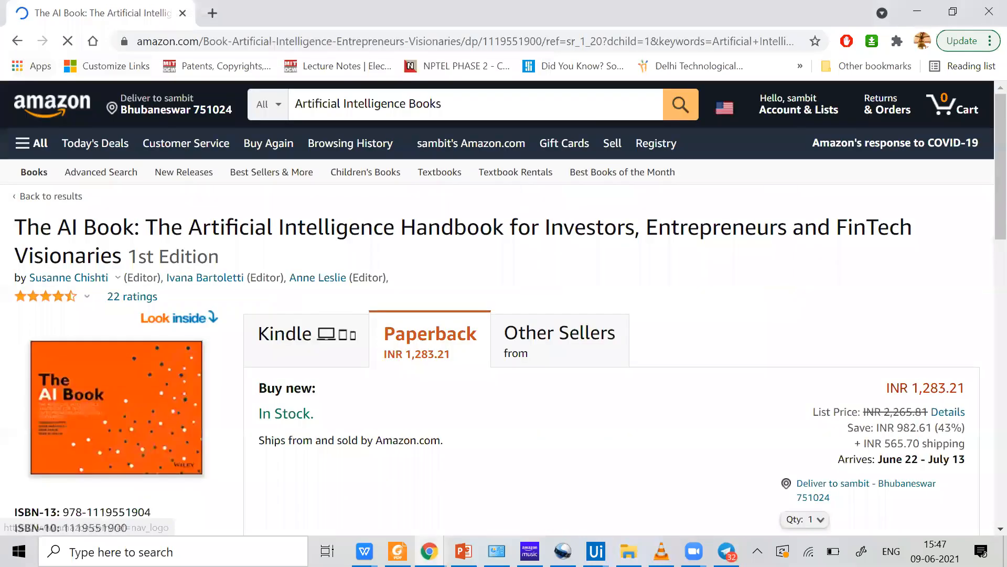
{"action": "key", "text": "alt+Left"}
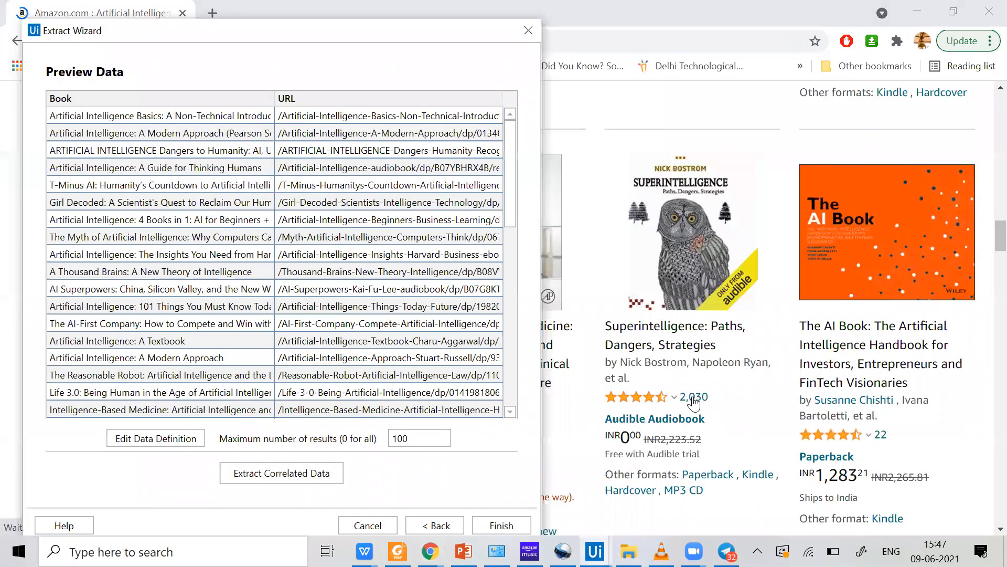
{"action": "left_click", "coordinate": [294, 475]}
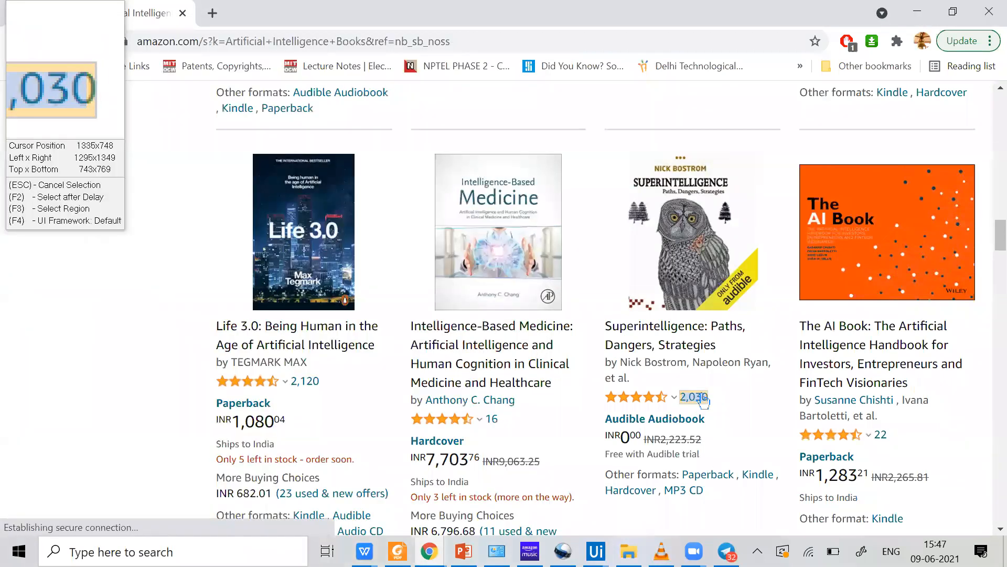
{"action": "left_click", "coordinate": [700, 398]}
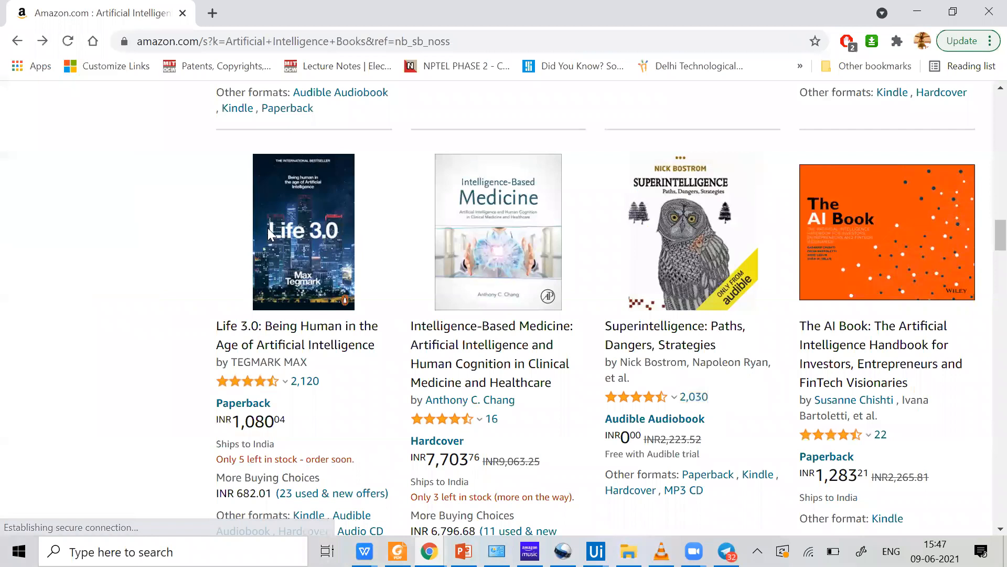
{"action": "left_click", "coordinate": [335, 246]}
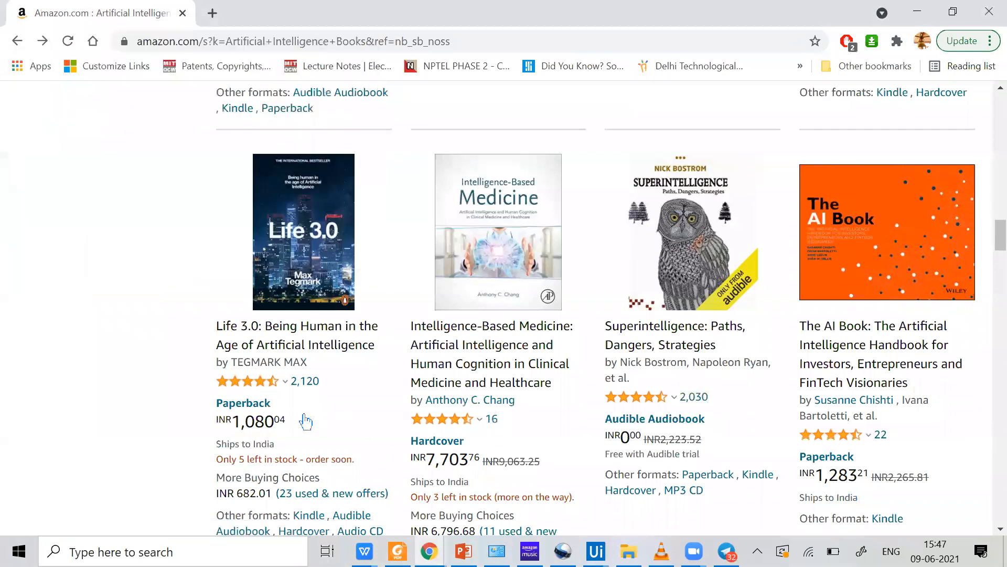
{"action": "left_click", "coordinate": [311, 382]}
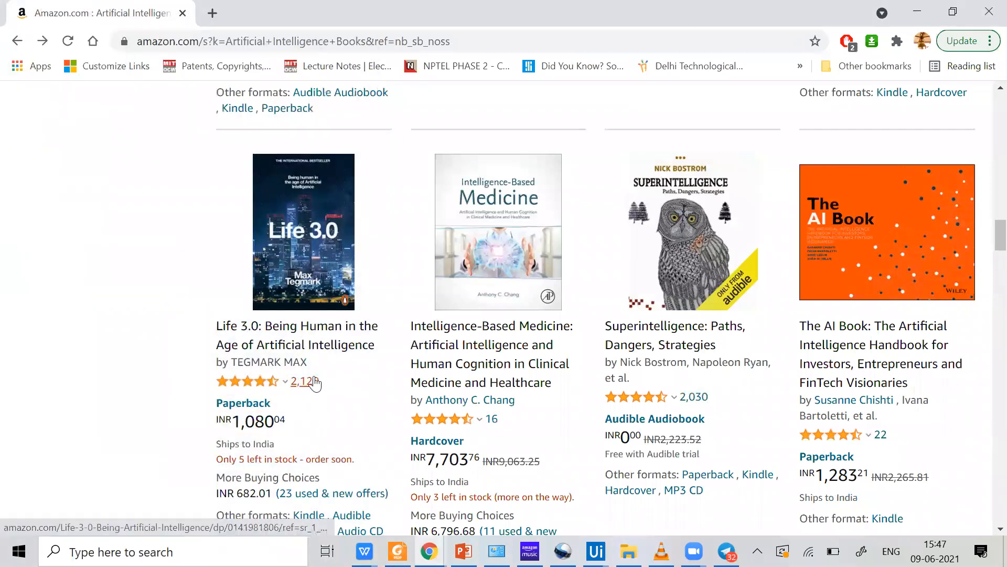
{"action": "left_click", "coordinate": [575, 334]}
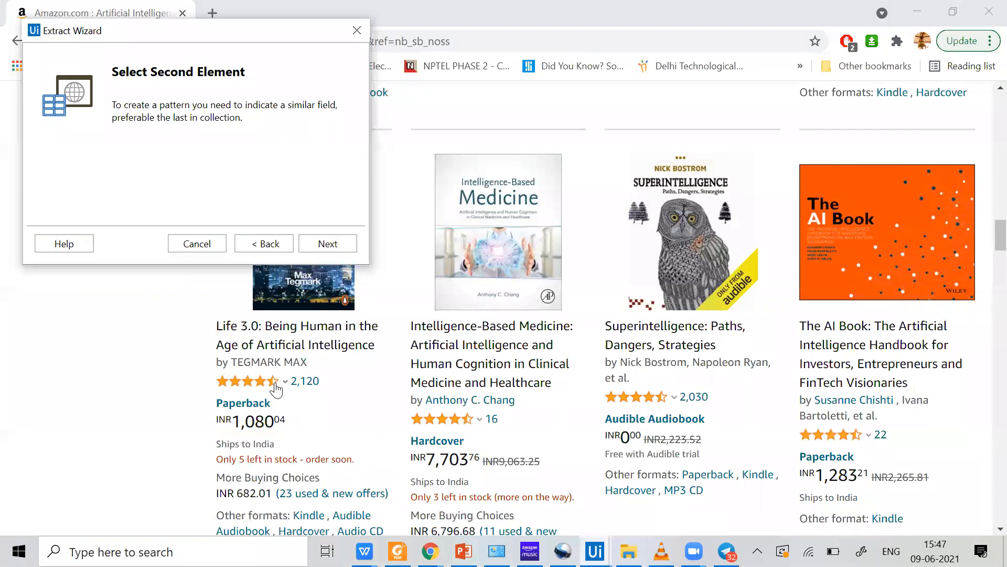
Try again to define the second element of the review-count pattern, and cancel the extraction wizard
{"action": "mouse_move", "coordinate": [269, 390]}
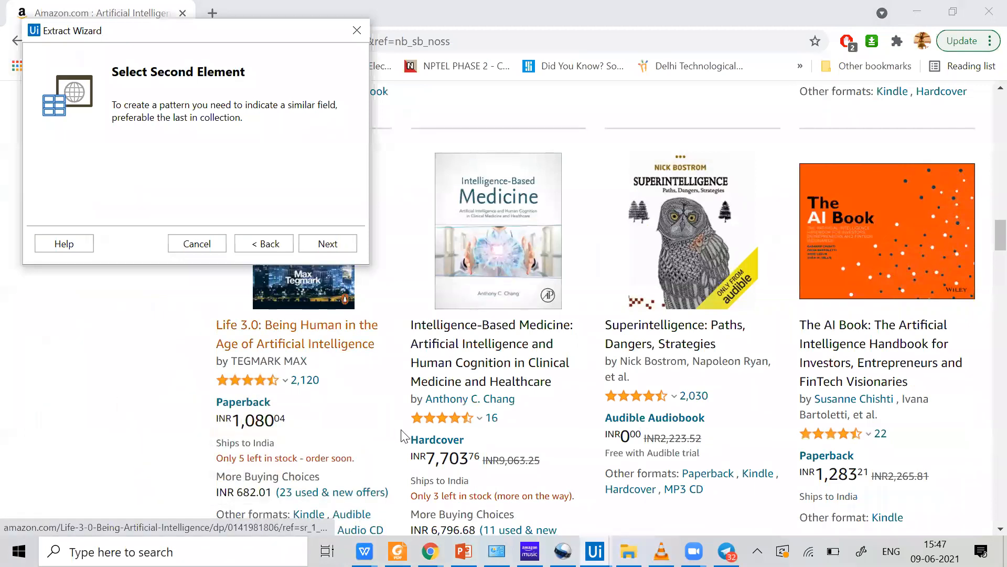
{"action": "scroll", "coordinate": [402, 436], "scroll_direction": "down", "scroll_amount": 1}
{"action": "scroll", "coordinate": [403, 436], "scroll_direction": "down", "scroll_amount": 3}
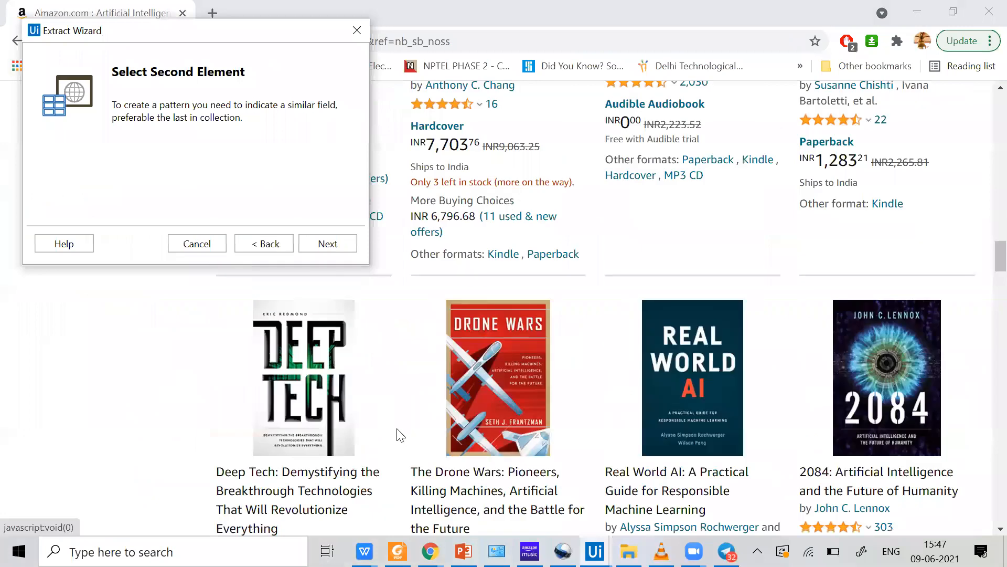
{"action": "scroll", "coordinate": [401, 435], "scroll_direction": "down", "scroll_amount": 4}
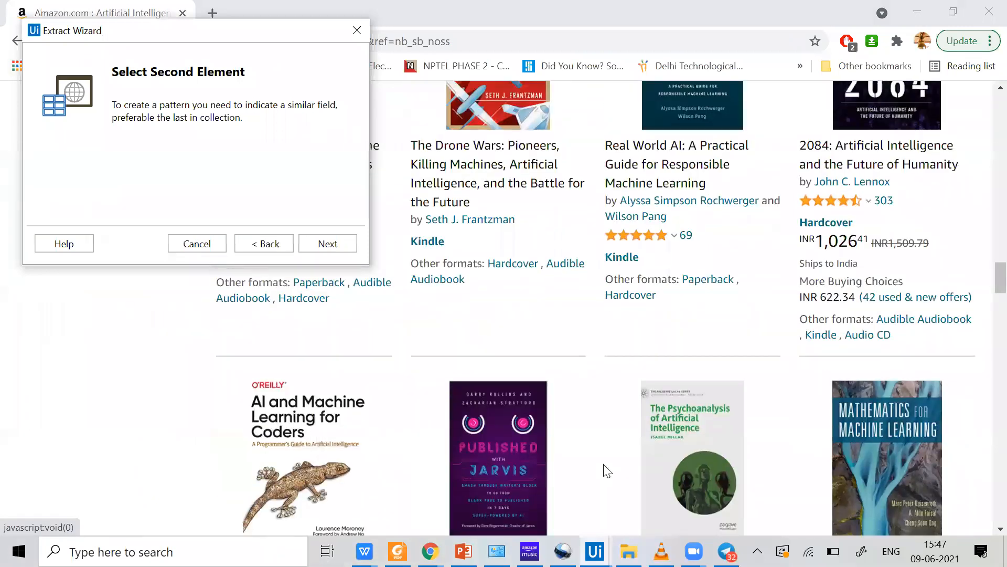
{"action": "scroll", "coordinate": [607, 471], "scroll_direction": "down", "scroll_amount": 3}
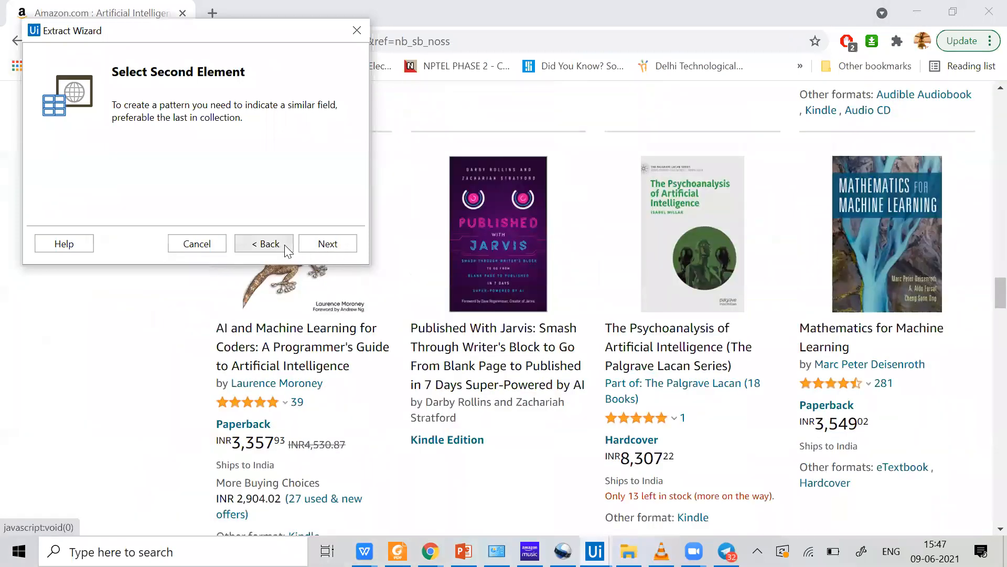
{"action": "left_click", "coordinate": [328, 244]}
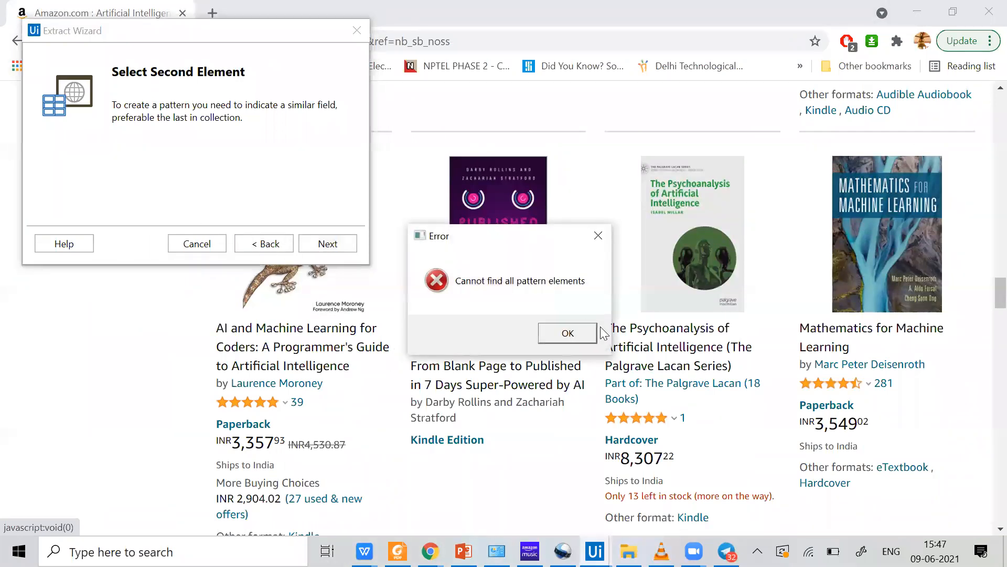
{"action": "left_click", "coordinate": [580, 336]}
{"action": "left_click", "coordinate": [197, 244]}
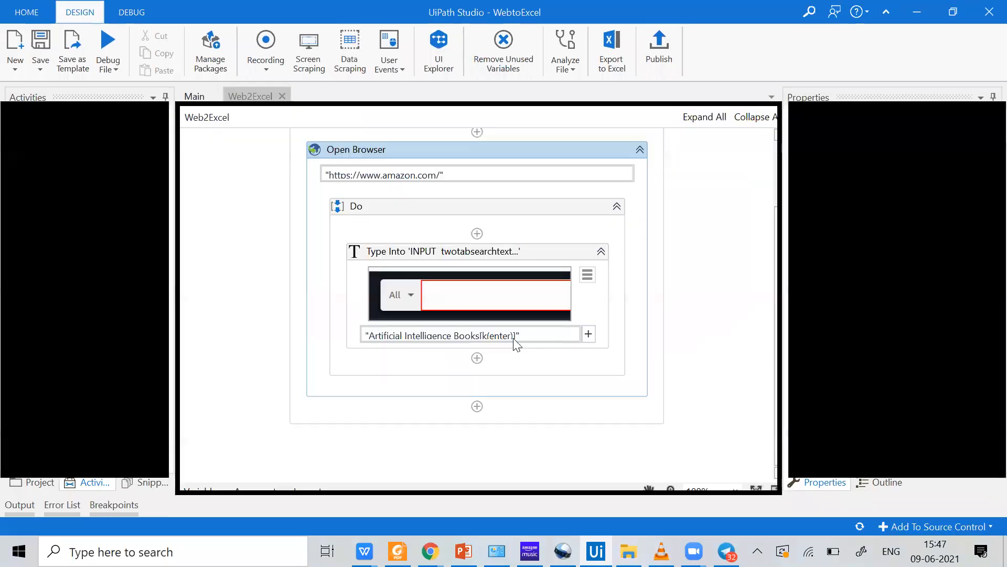
Restart data scraping and indicate "AI and Machine Learning for Coders" and another book title in the same results row as pattern elements
{"action": "left_click", "coordinate": [687, 305]}
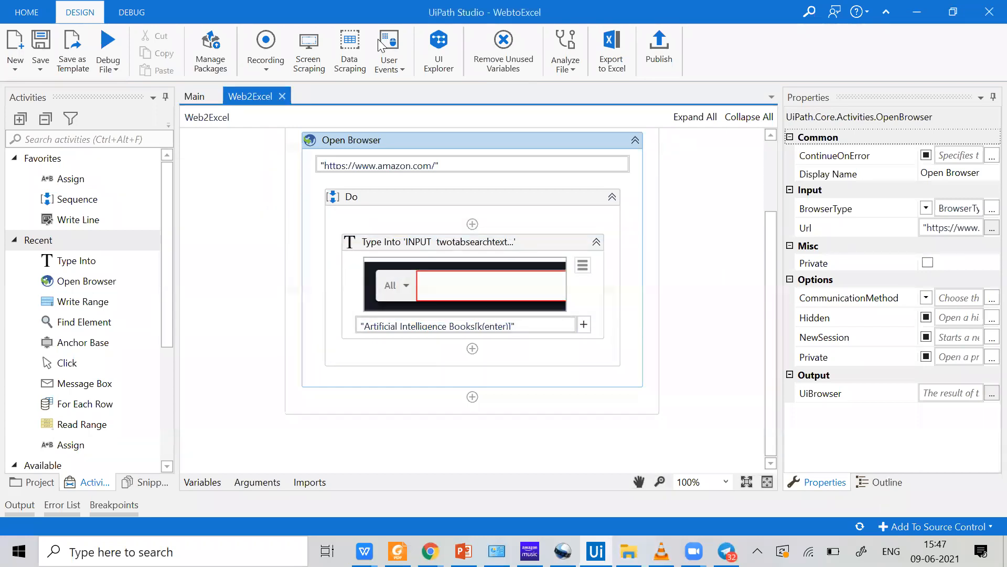
{"action": "left_click", "coordinate": [349, 53]}
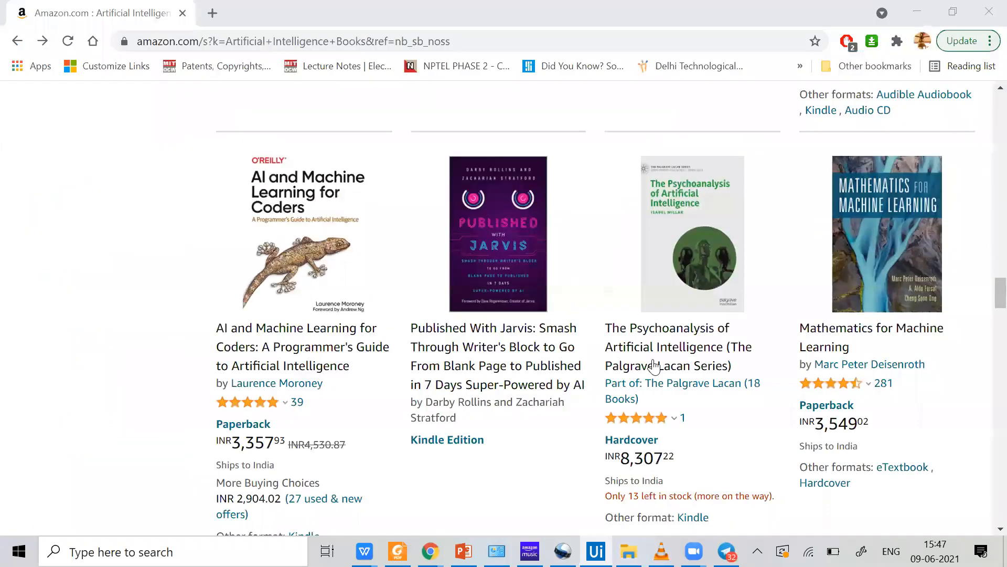
{"action": "left_click", "coordinate": [636, 364]}
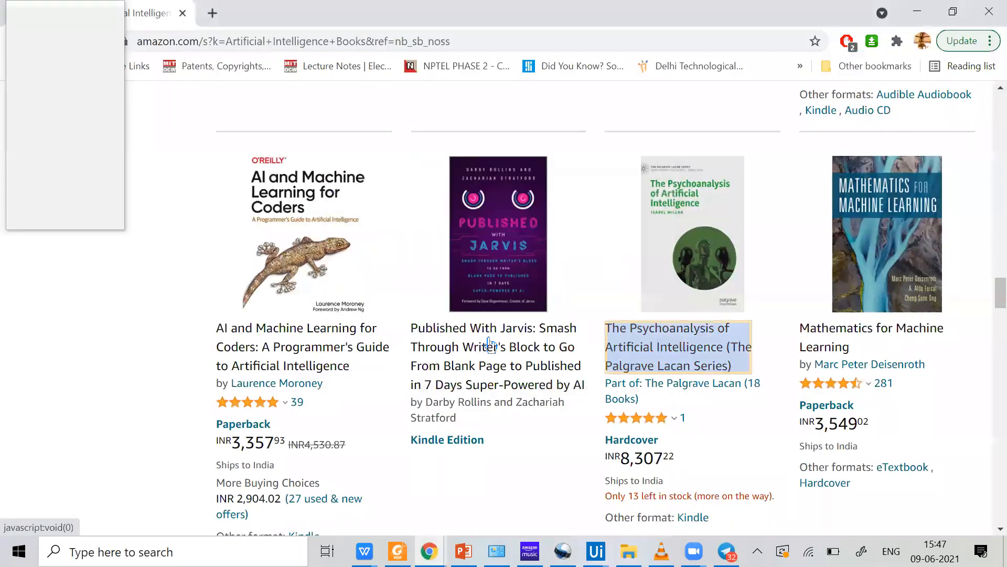
{"action": "left_click", "coordinate": [317, 342]}
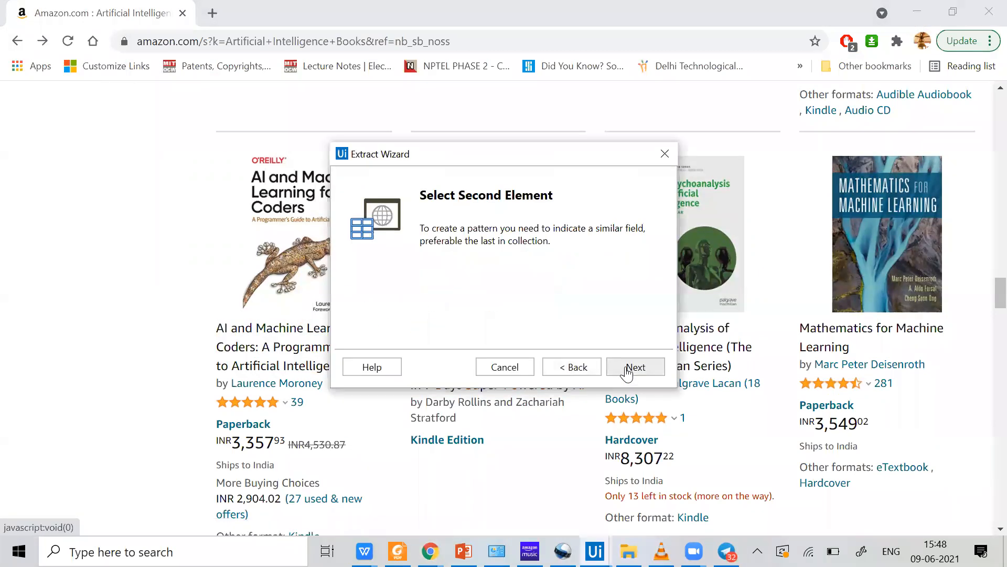
{"action": "left_click", "coordinate": [637, 366]}
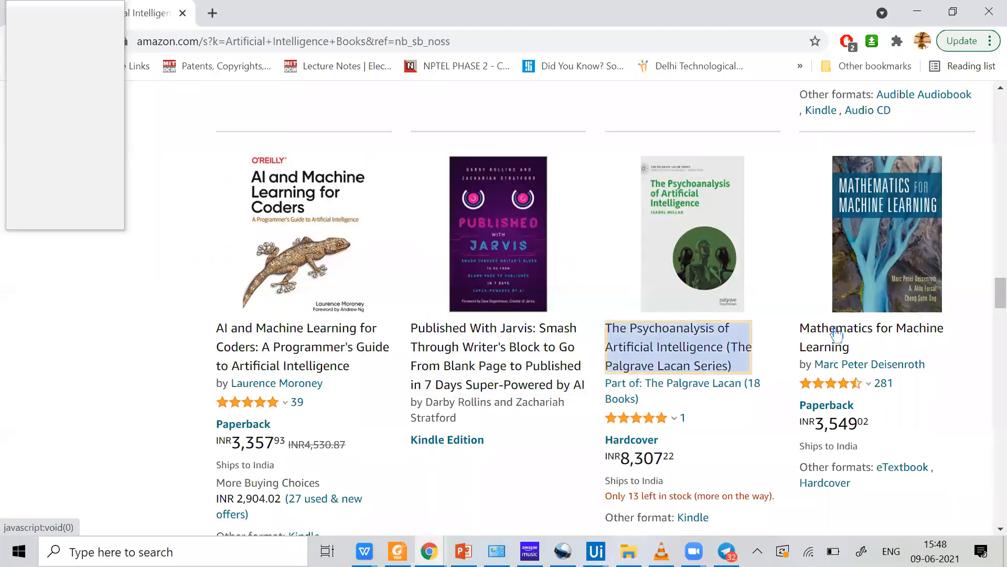
{"action": "left_click", "coordinate": [682, 356]}
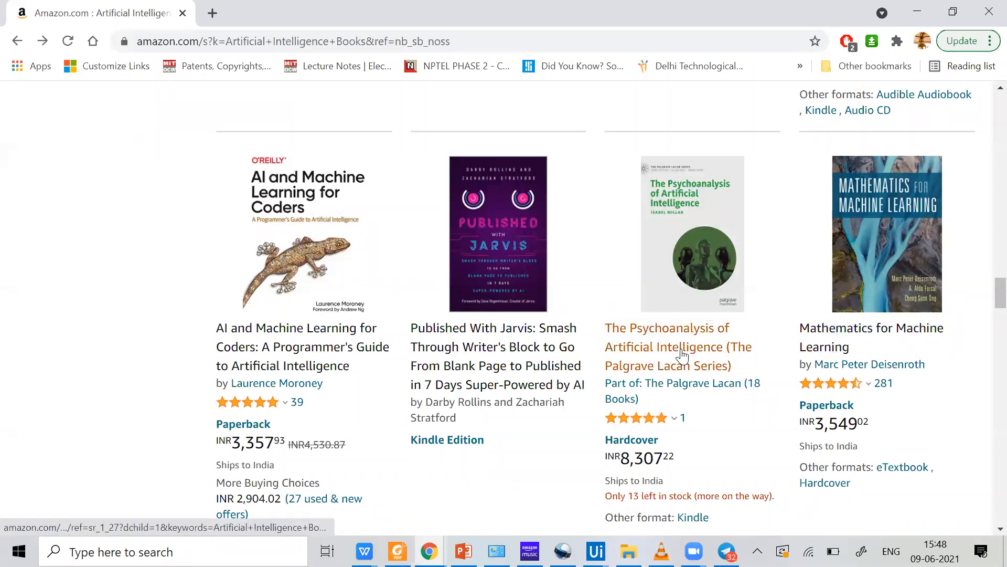
Extract both text and URL of the titles into columns named Book and URL, and generate the data preview
{"action": "left_click_drag", "start_coordinate": [560, 268], "coordinate": [421, 262]}
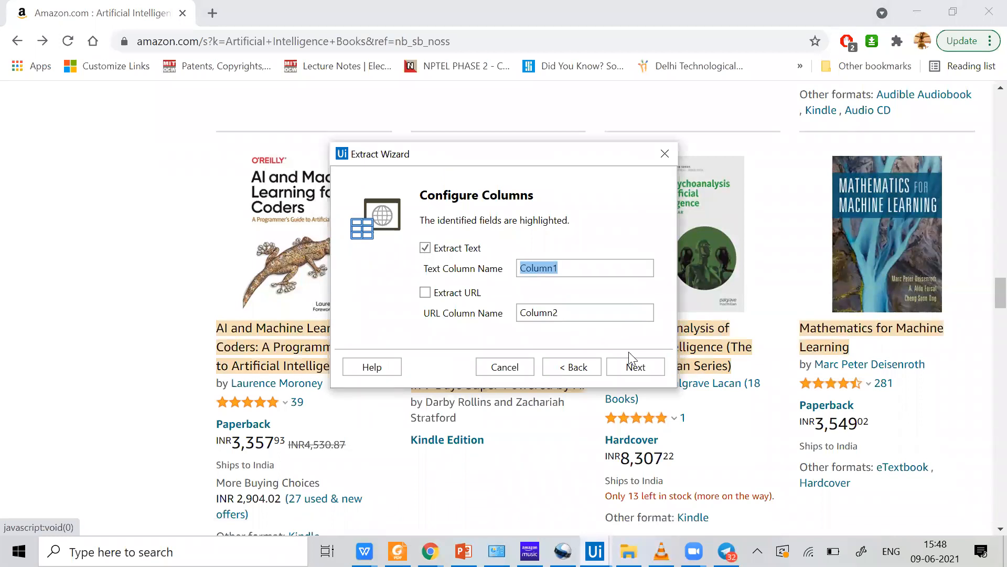
{"action": "type", "text": "Book"}
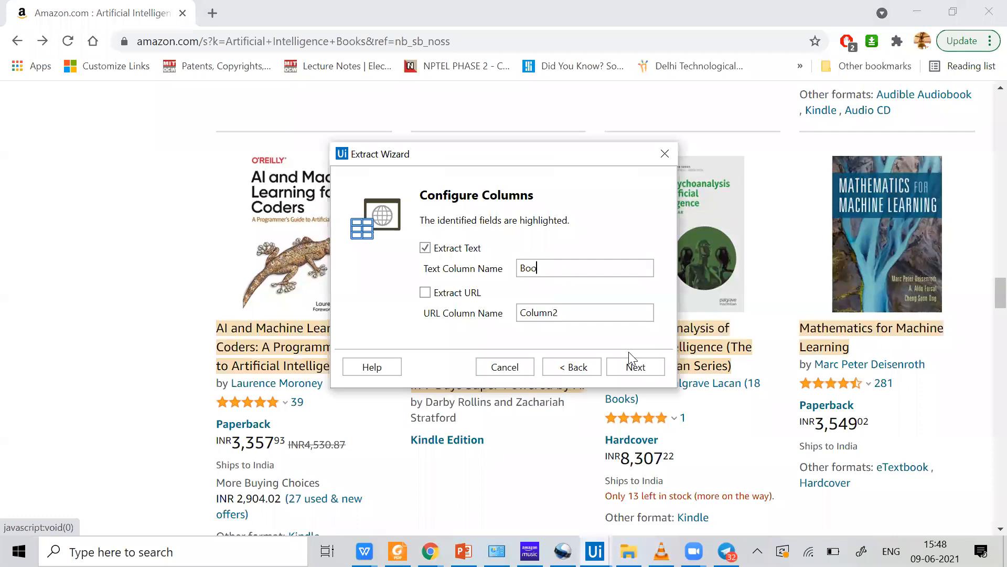
{"action": "key", "text": "Tab"}
{"action": "key", "text": "Tab"}
{"action": "type", "text": "URL"}
{"action": "left_click_drag", "start_coordinate": [574, 313], "coordinate": [538, 314]}
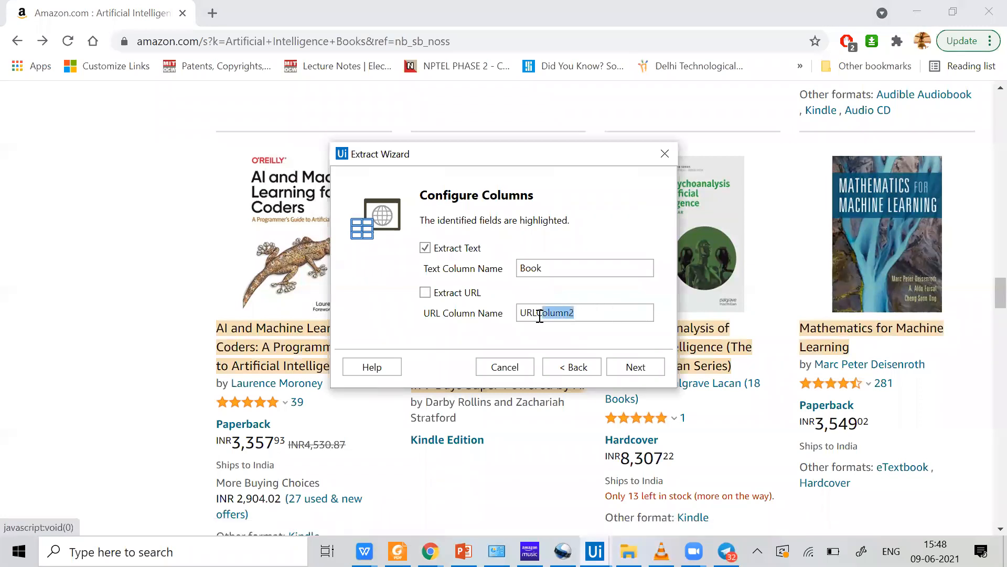
{"action": "key", "text": "BackSpace"}
{"action": "left_click", "coordinate": [425, 292]}
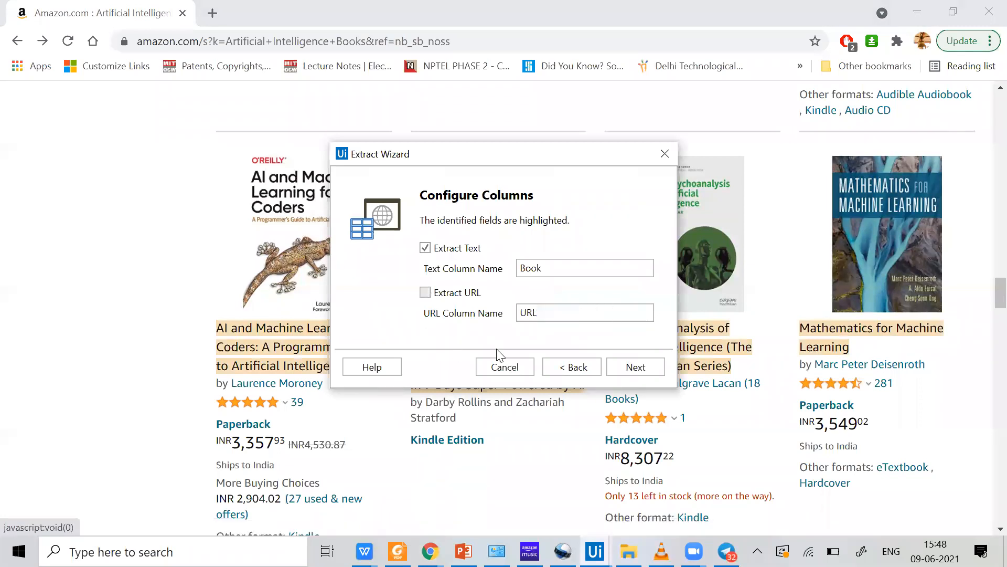
{"action": "left_click", "coordinate": [635, 366]}
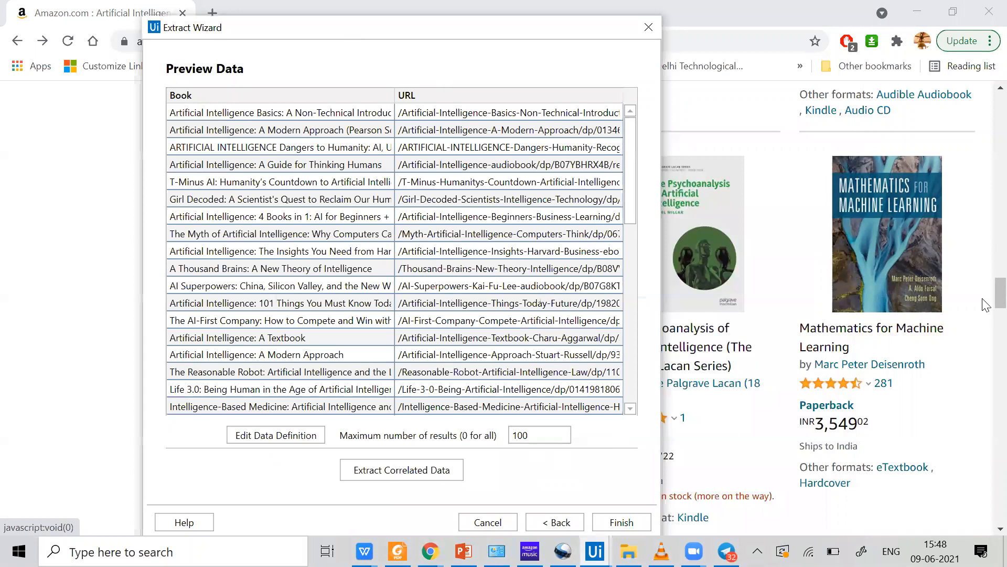
Accept the previewed data with a maximum of 100 results and indicate the results page's Next link for multi-page scraping
{"action": "left_click_drag", "start_coordinate": [983, 300], "coordinate": [982, 52]}
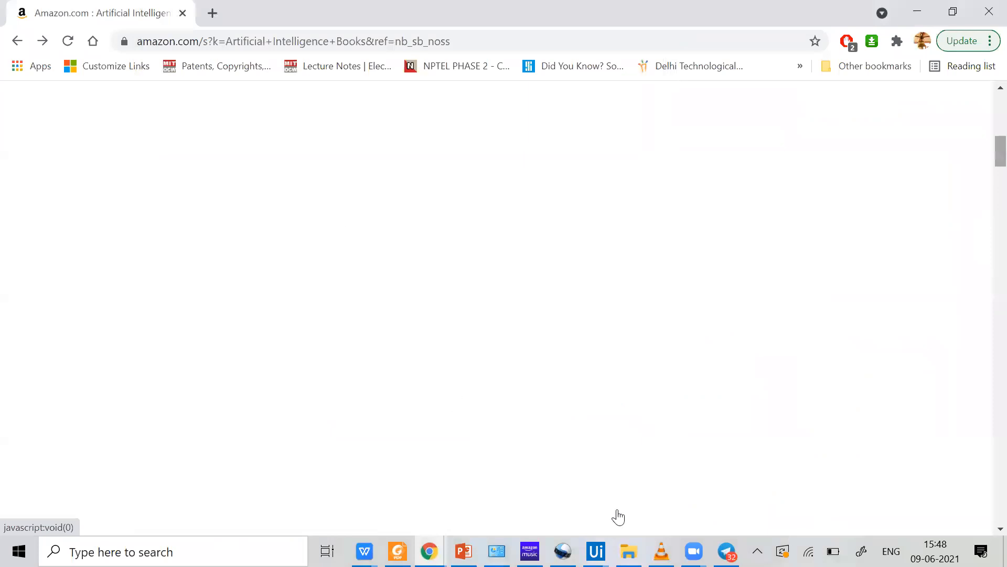
{"action": "scroll", "coordinate": [748, 527], "scroll_direction": "up", "scroll_amount": 10}
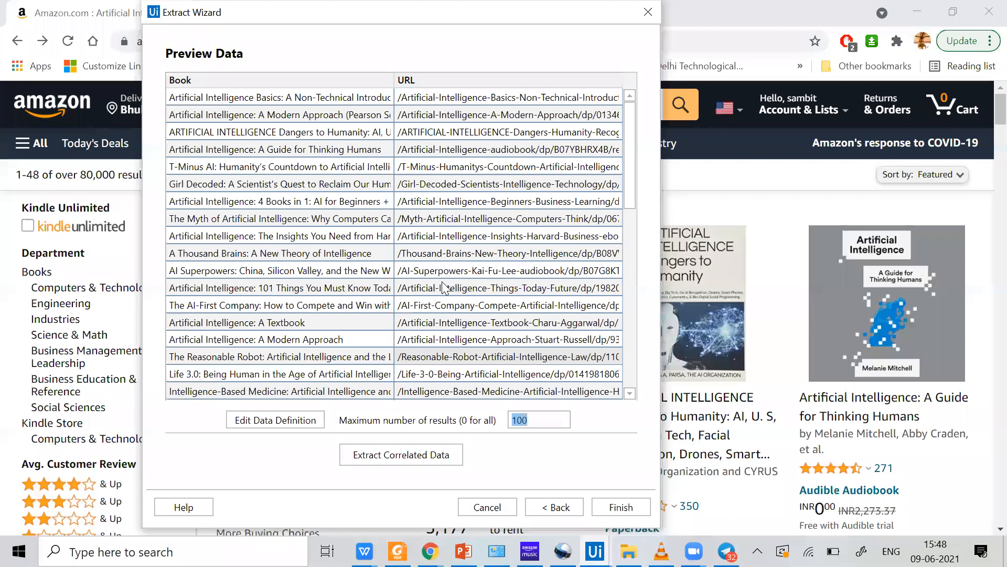
{"action": "key", "text": "Return"}
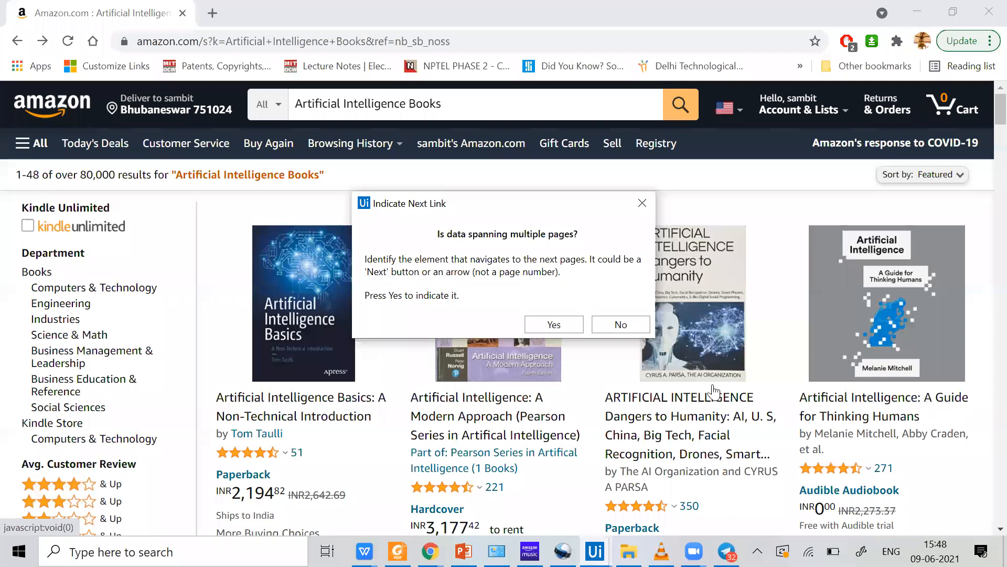
{"action": "scroll", "coordinate": [542, 420], "scroll_direction": "down", "scroll_amount": 3}
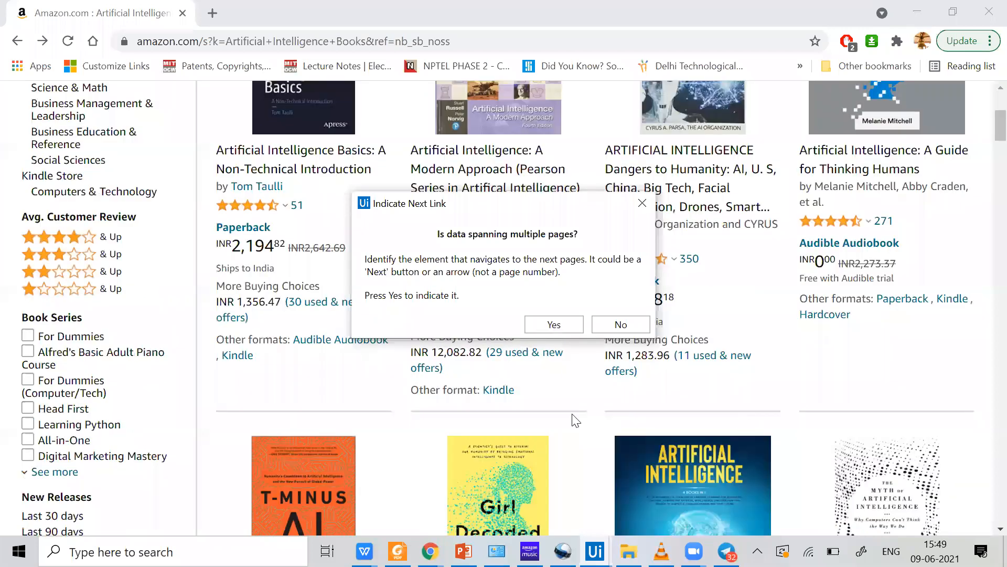
{"action": "scroll", "coordinate": [574, 418], "scroll_direction": "down", "scroll_amount": 5}
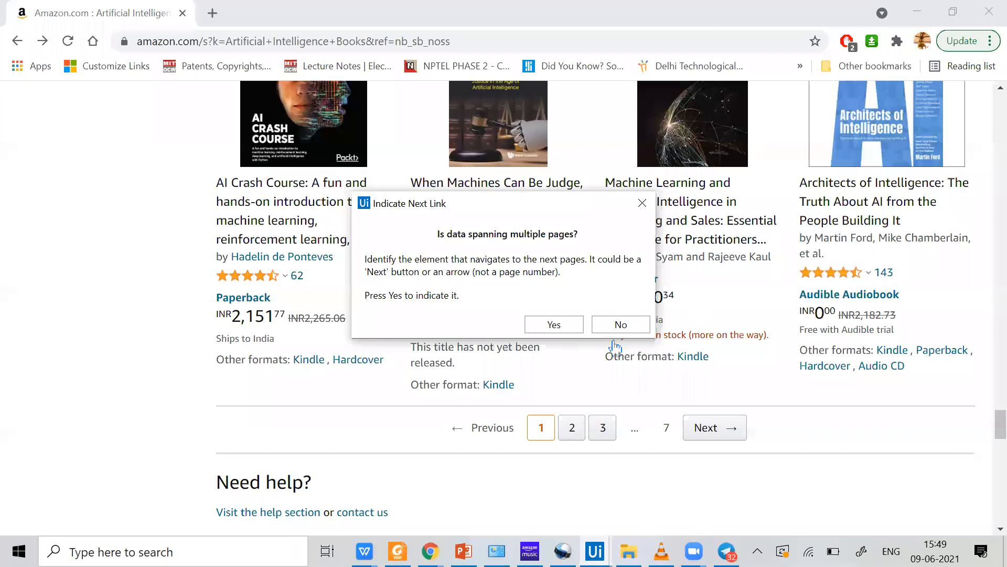
{"action": "scroll", "coordinate": [594, 344], "scroll_direction": "down", "scroll_amount": 1}
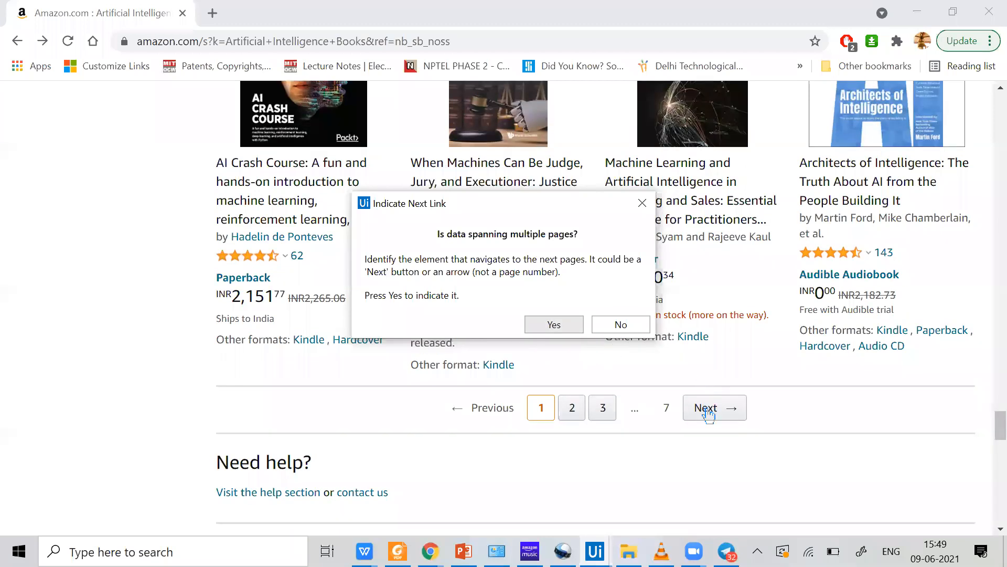
{"action": "key", "text": "Return"}
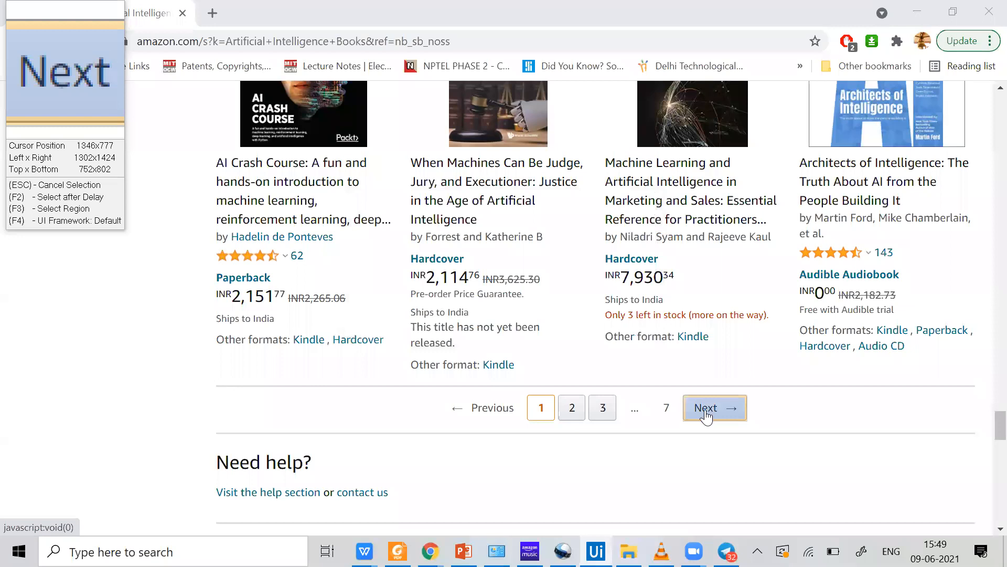
{"action": "left_click", "coordinate": [705, 412]}
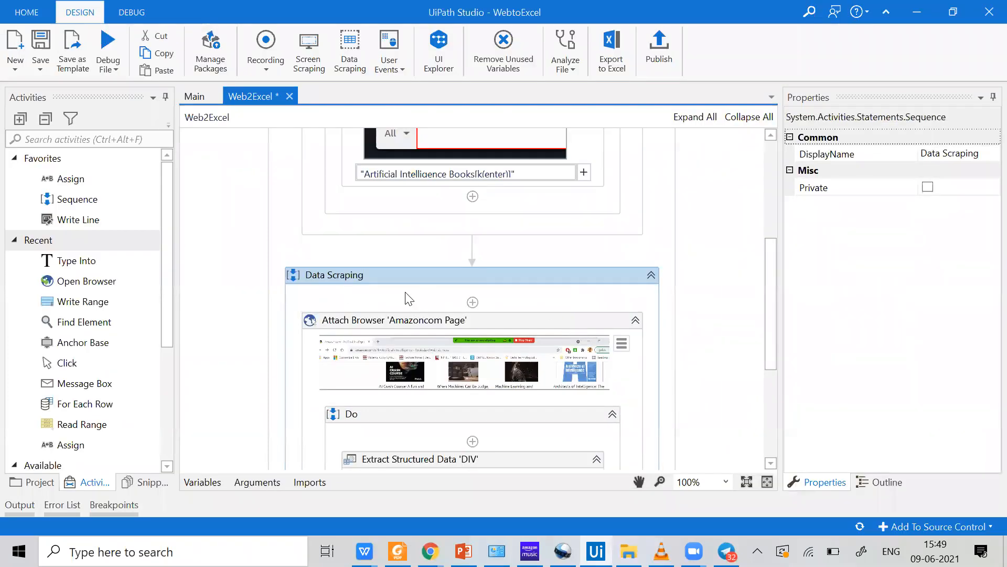
Inspect the Extract Structured Data activity's output DataTable property and the type, scope and default of its variable
{"action": "scroll", "coordinate": [371, 253], "scroll_direction": "down", "scroll_amount": 1}
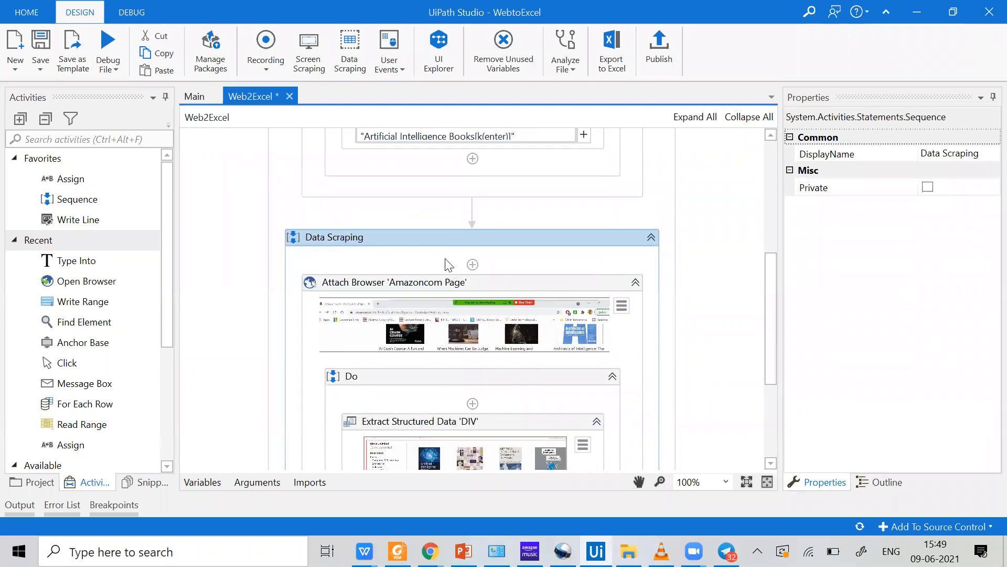
{"action": "scroll", "coordinate": [488, 362], "scroll_direction": "down", "scroll_amount": 1}
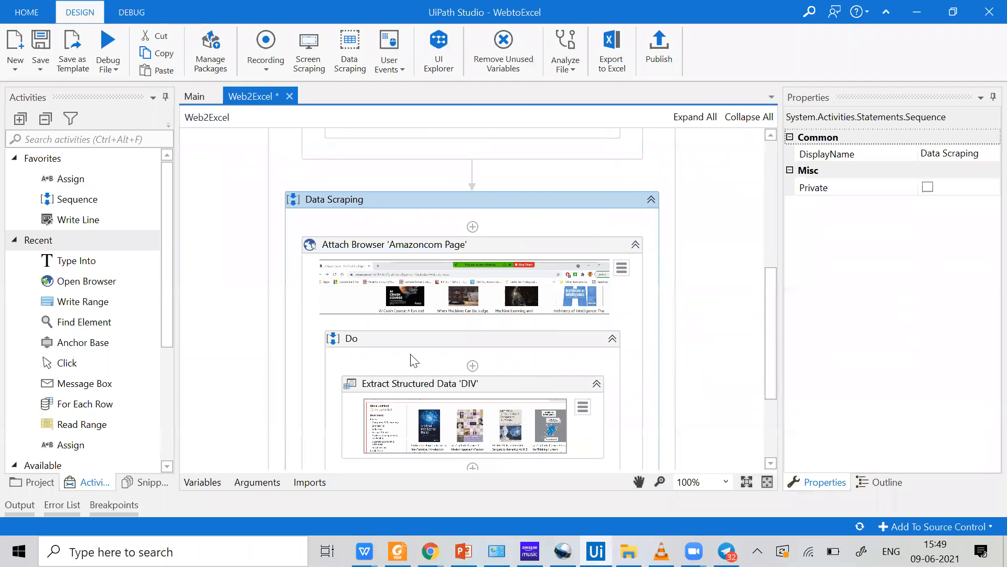
{"action": "scroll", "coordinate": [414, 361], "scroll_direction": "down", "scroll_amount": 1}
{"action": "left_click", "coordinate": [525, 352]}
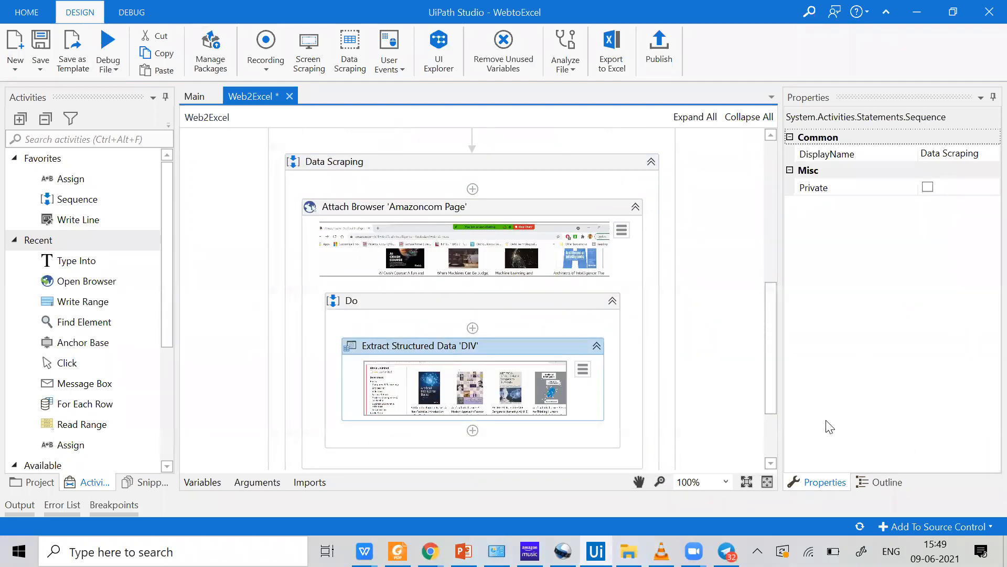
{"action": "left_click", "coordinate": [883, 409]}
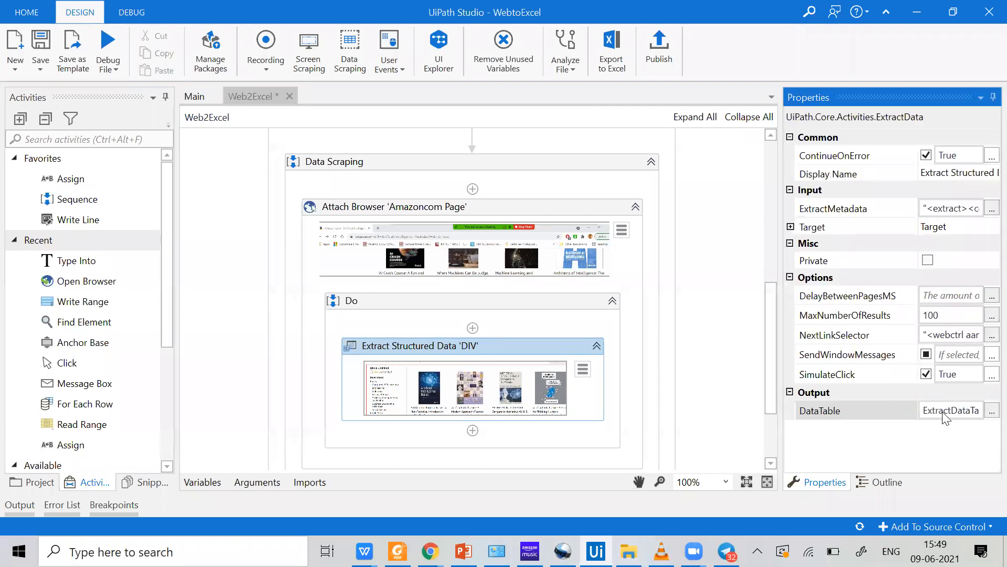
{"action": "left_click", "coordinate": [203, 482]}
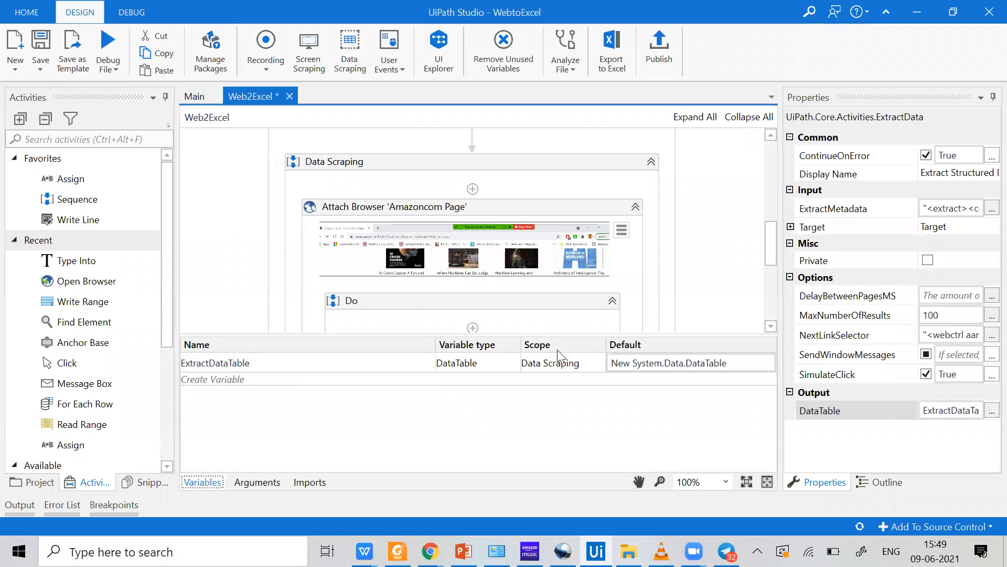
{"action": "left_click_drag", "start_coordinate": [558, 335], "coordinate": [557, 454]}
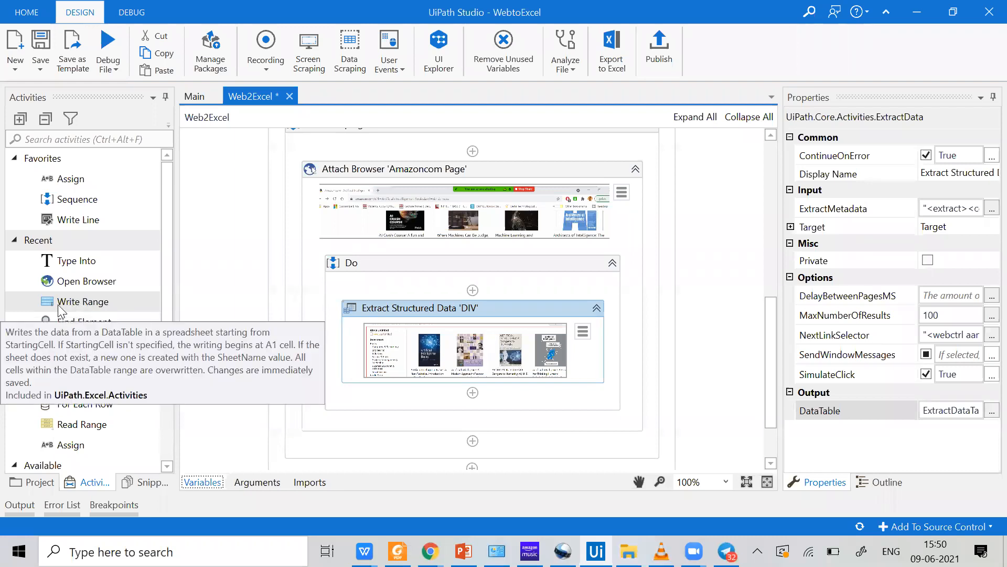
Add a Write Range activity below Extract Structured Data and set its workbook path to "Amzon_AIbooks.xlsx"
{"action": "left_click_drag", "start_coordinate": [60, 309], "coordinate": [481, 405]}
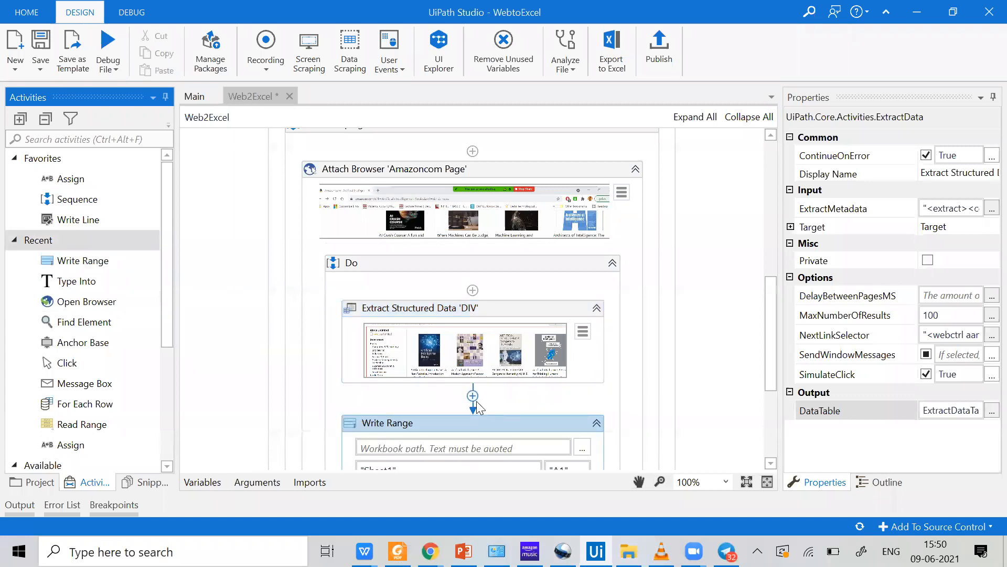
{"action": "scroll", "coordinate": [477, 370], "scroll_direction": "down", "scroll_amount": 3}
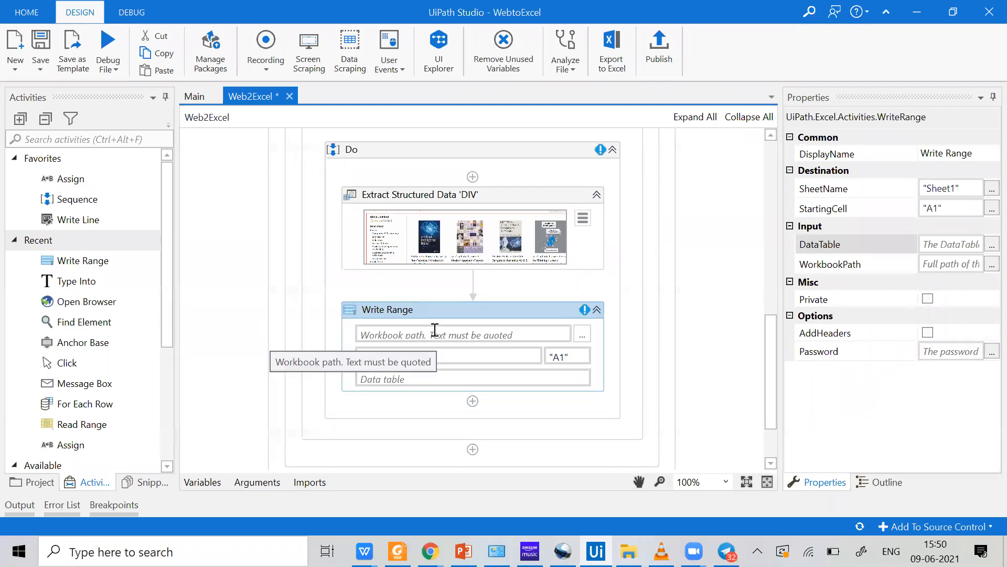
{"action": "left_click", "coordinate": [435, 331]}
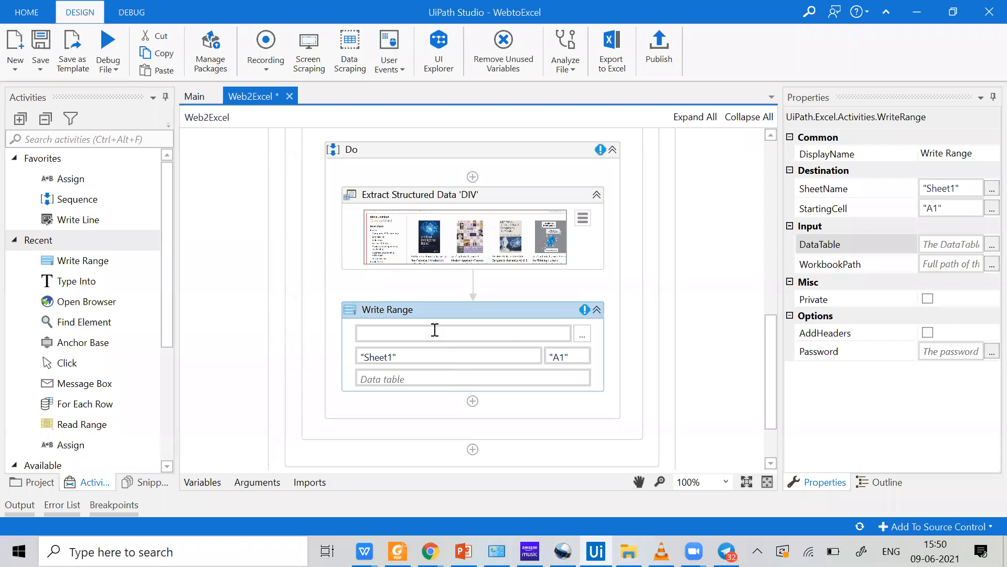
{"action": "type", "text": "\"Amzon_Aibooks.xlsx"}
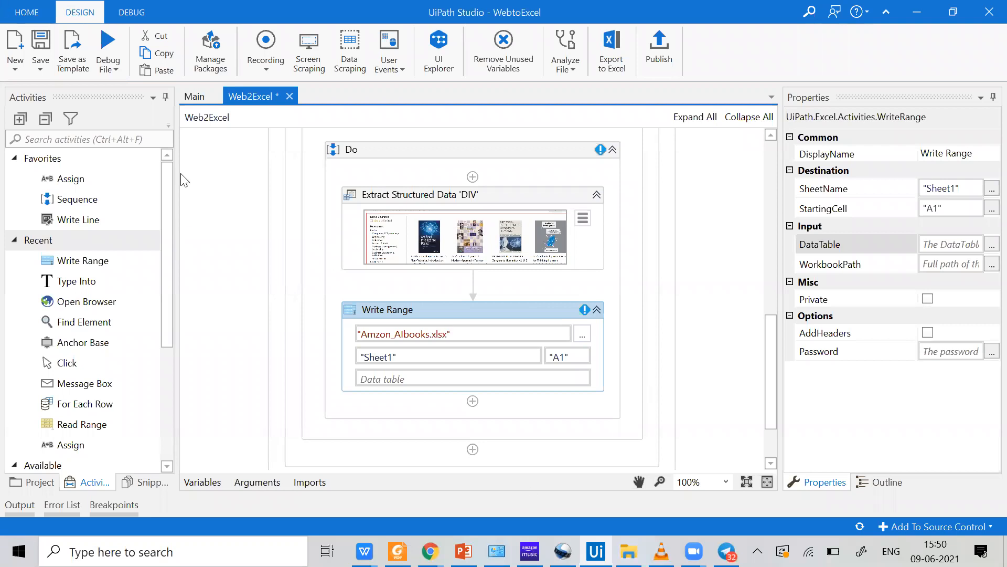
Clear the starting cell value of the Write Range activity, keeping Sheet1 as the sheet name
{"action": "left_click", "coordinate": [385, 357]}
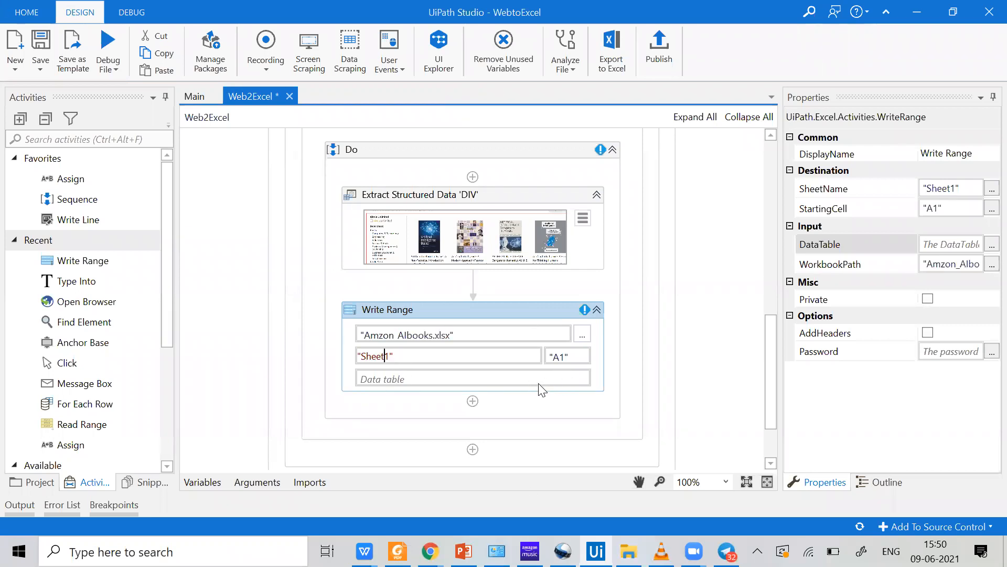
{"action": "left_click", "coordinate": [571, 356]}
{"action": "key", "text": "BackSpace"}
{"action": "key", "text": "BackSpace"}
{"action": "key", "text": "BackSpace"}
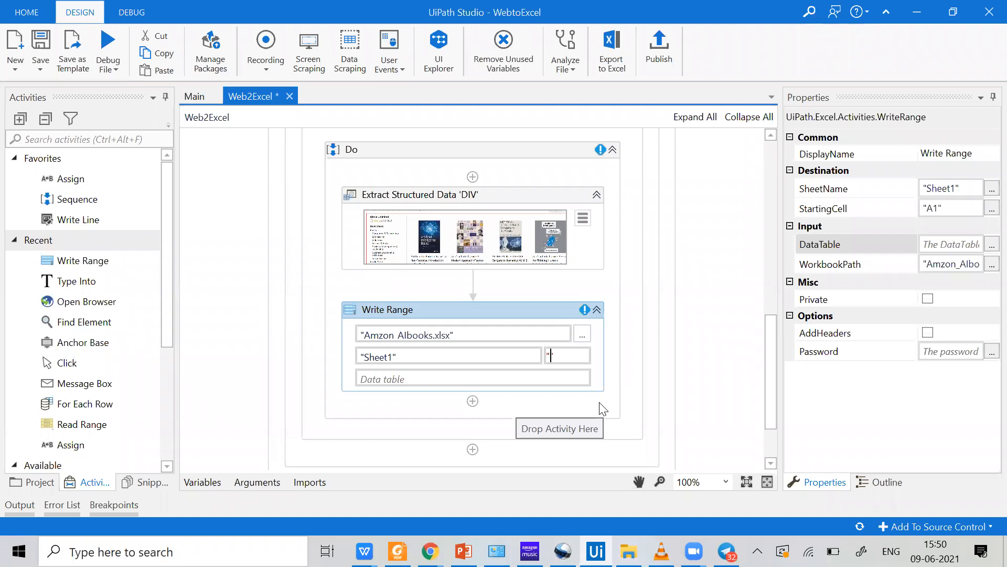
In the Write Range activity, set the starting cell to an empty string "" and the sheet name to "Data1"
{"action": "type", "text": "\""}
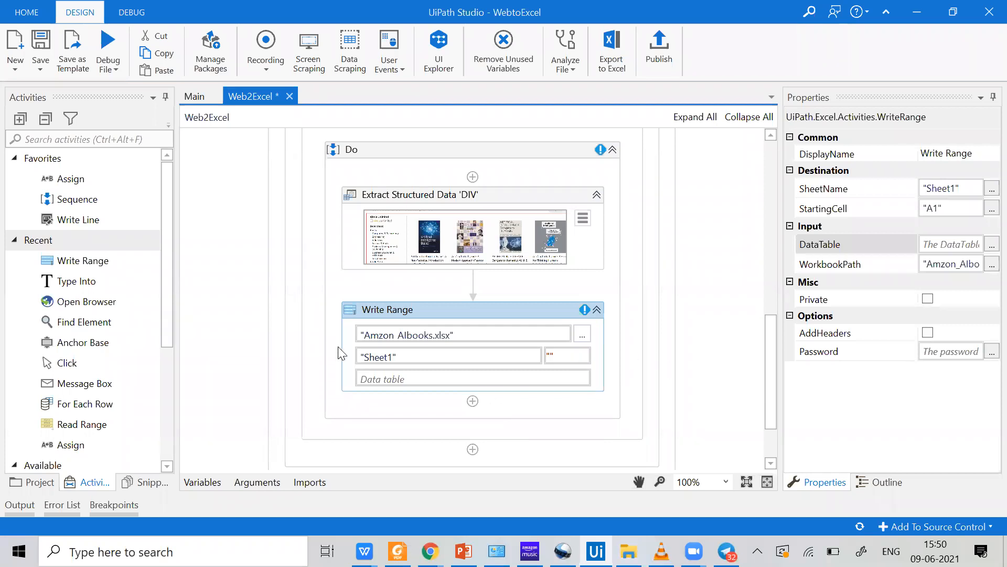
{"action": "left_click", "coordinate": [386, 356]}
{"action": "key", "text": "BackSpace"}
{"action": "key", "text": "BackSpace"}
{"action": "key", "text": "BackSpace"}
{"action": "key", "text": "BackSpace"}
{"action": "key", "text": "BackSpace"}
{"action": "key", "text": "BackSpace"}
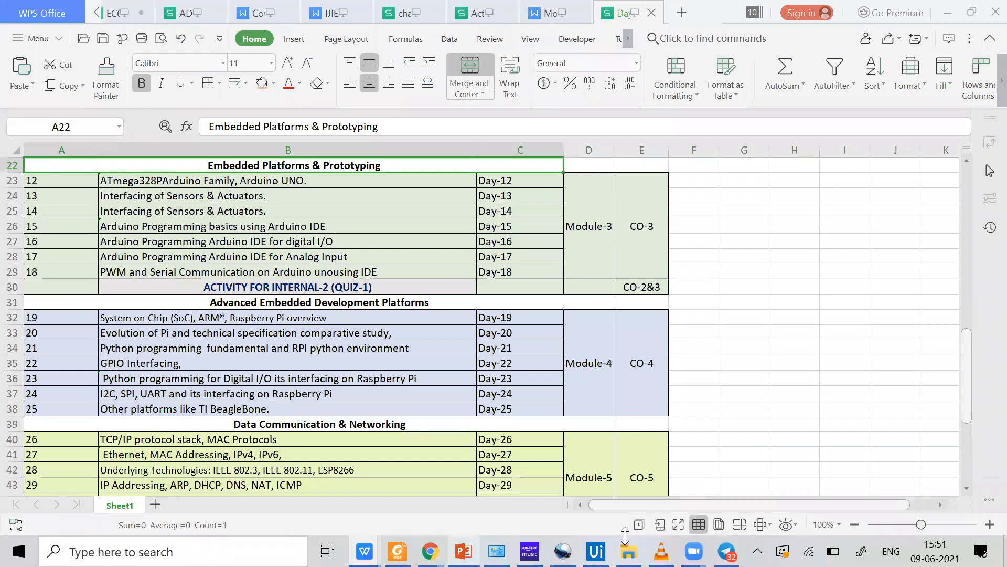
{"action": "left_click", "coordinate": [596, 551]}
{"action": "left_click", "coordinate": [378, 356]}
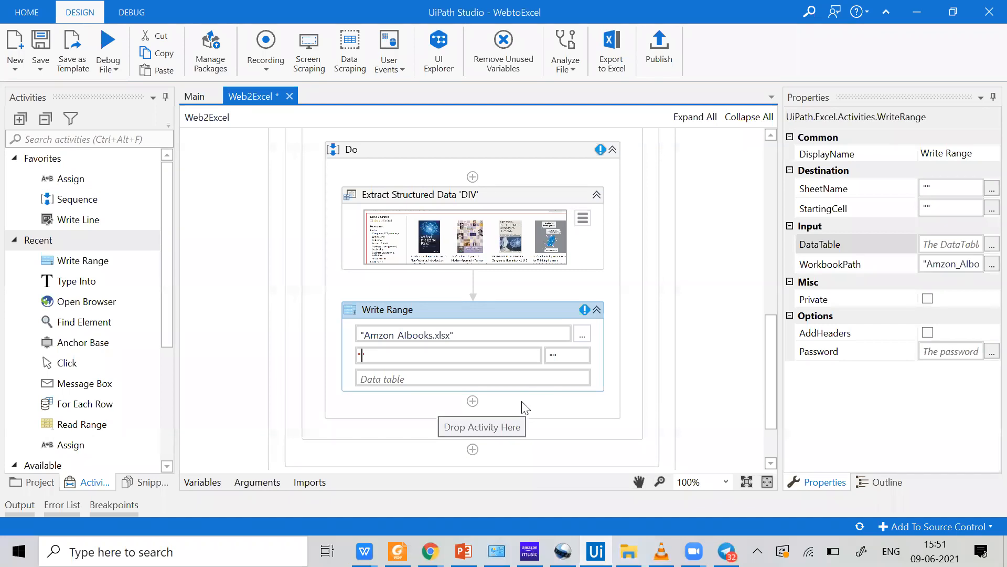
{"action": "type", "text": "Data1"}
{"action": "left_click", "coordinate": [452, 372]}
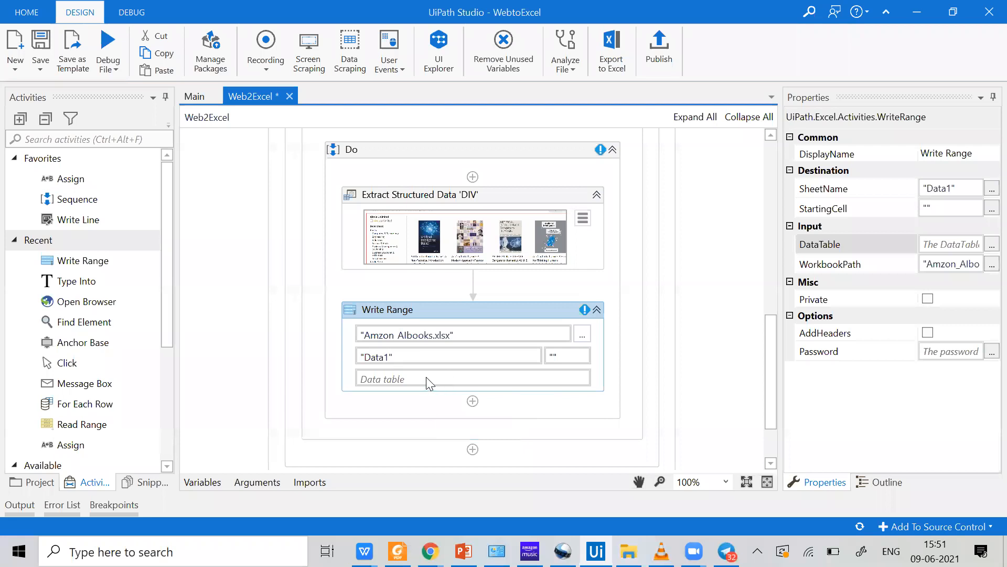
Check the Extract Structured Data activity's output variable and set the Write Range data table to ExtractDataTable
{"action": "left_click", "coordinate": [423, 375]}
{"action": "left_click", "coordinate": [452, 197]}
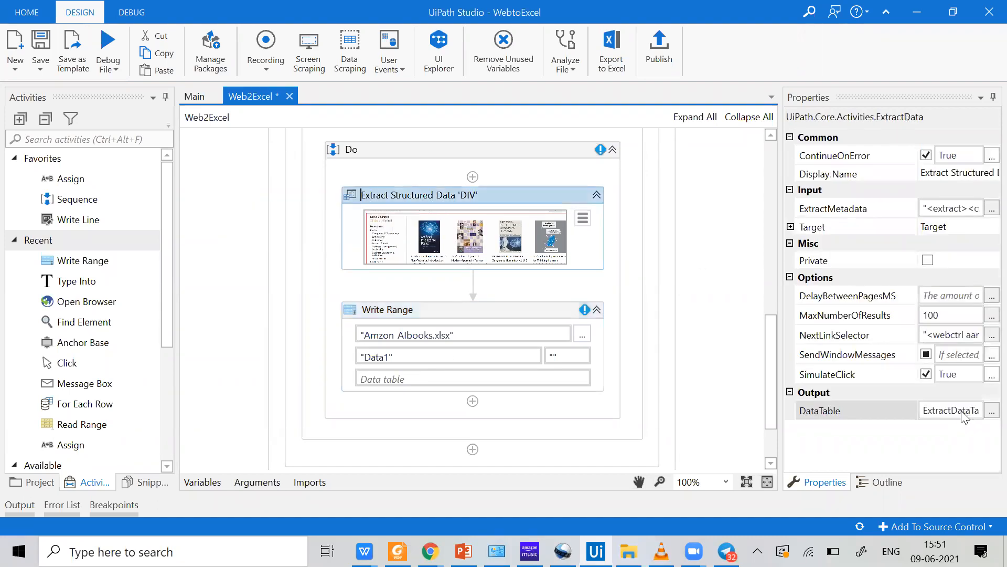
{"action": "left_click", "coordinate": [414, 376]}
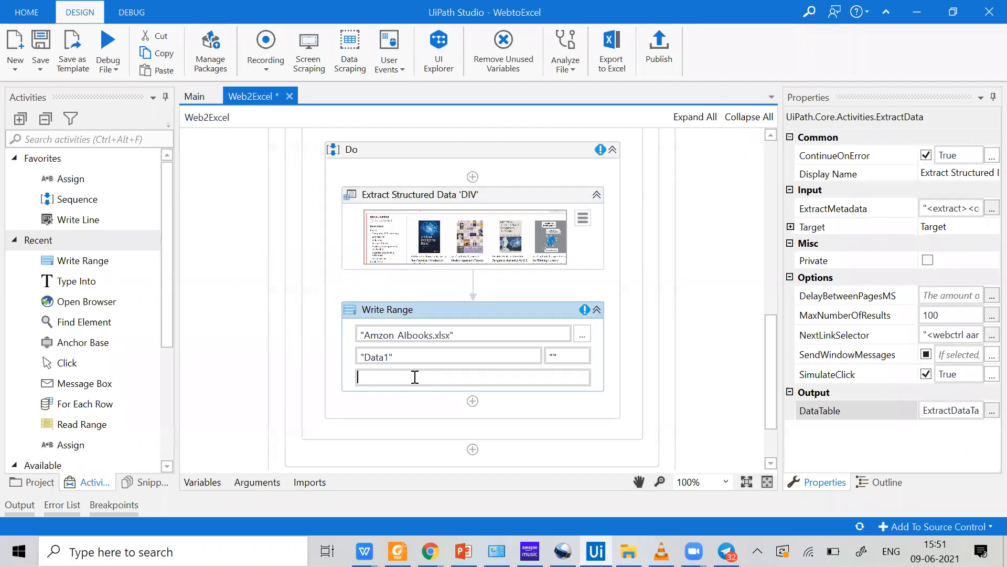
{"action": "type", "text": "ext"}
{"action": "key", "text": "Tab"}
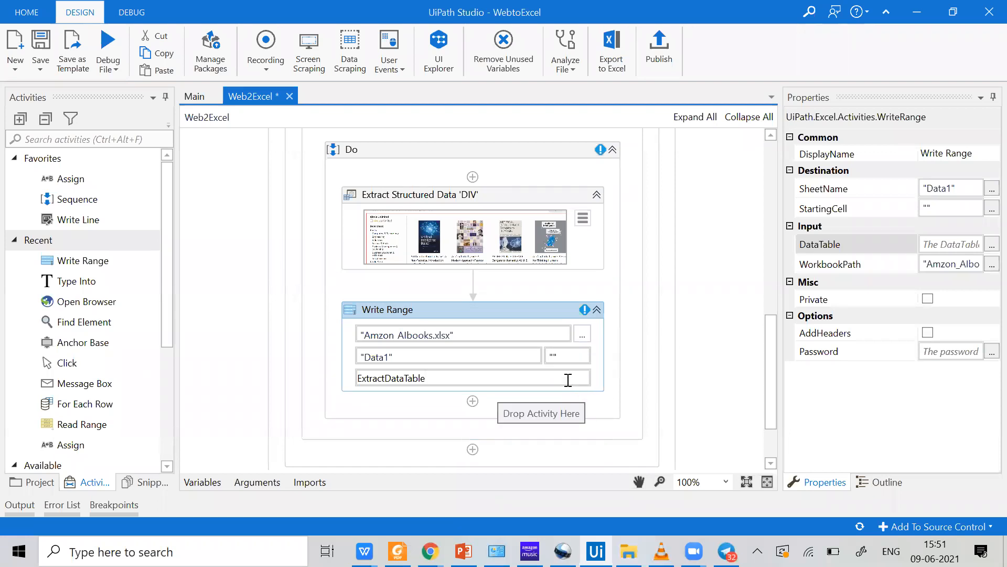
{"action": "left_click", "coordinate": [728, 336]}
Review the Extract Structured Data properties and search the activities for "write" to locate the workbook Write Range activity
{"action": "scroll", "coordinate": [433, 211], "scroll_direction": "up", "scroll_amount": 4}
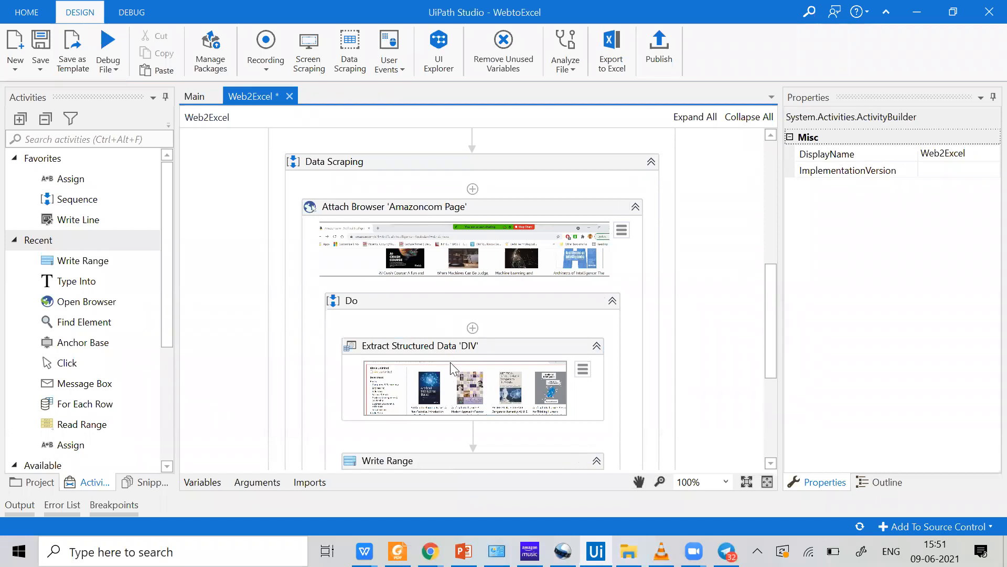
{"action": "left_click", "coordinate": [445, 346]}
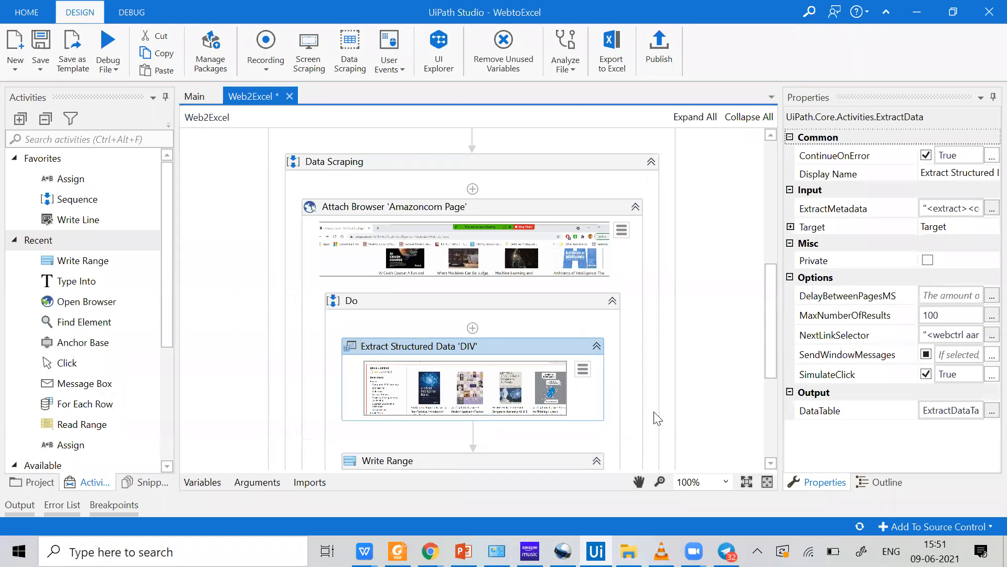
{"action": "scroll", "coordinate": [737, 342], "scroll_direction": "down", "scroll_amount": 5}
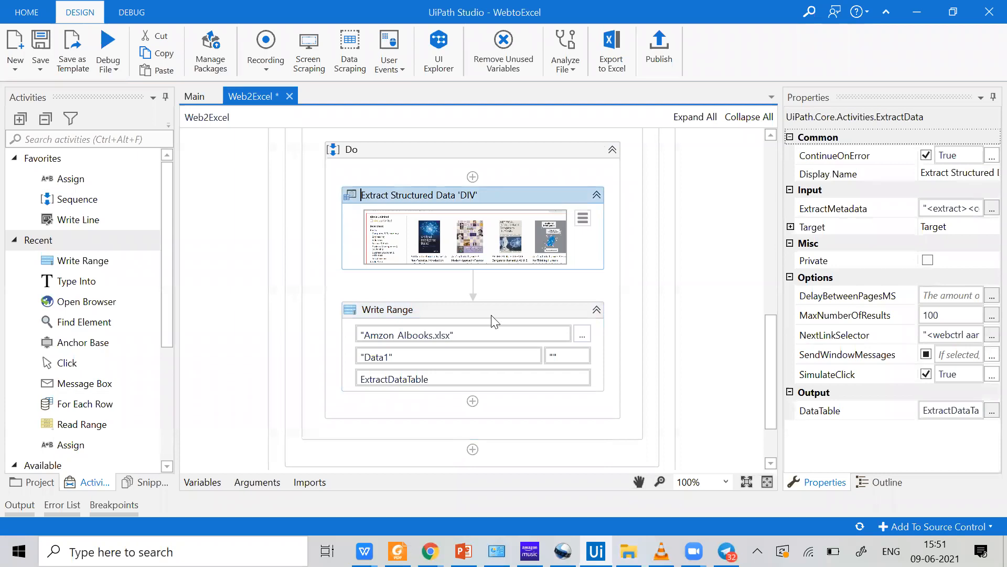
{"action": "left_click", "coordinate": [110, 136]}
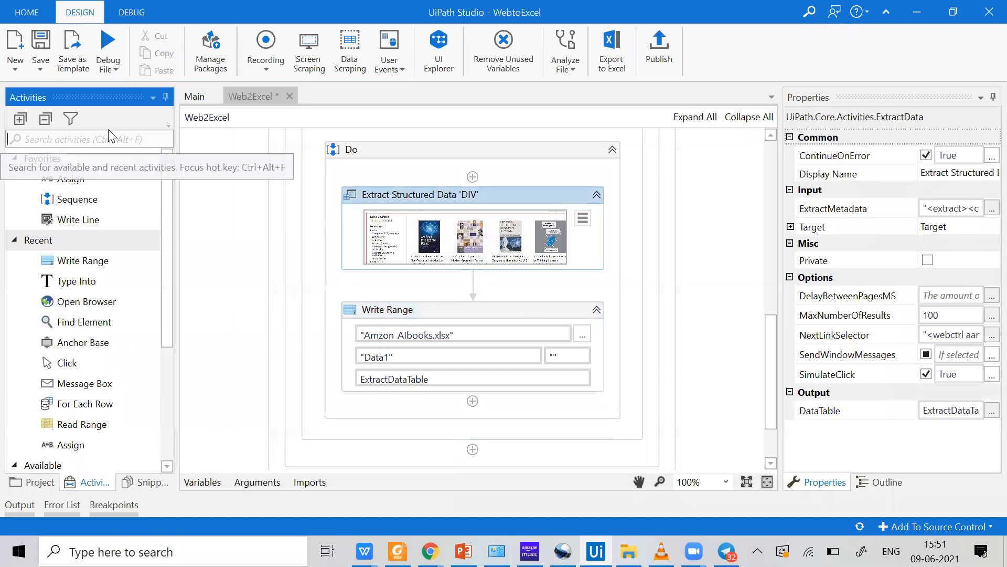
{"action": "type", "text": "write"}
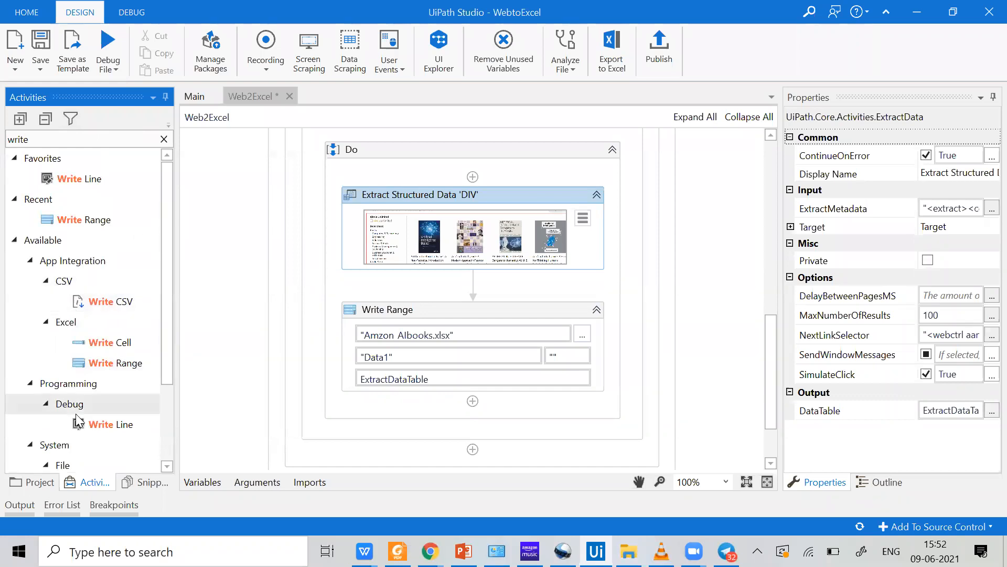
{"action": "scroll", "coordinate": [78, 411], "scroll_direction": "down", "scroll_amount": 2}
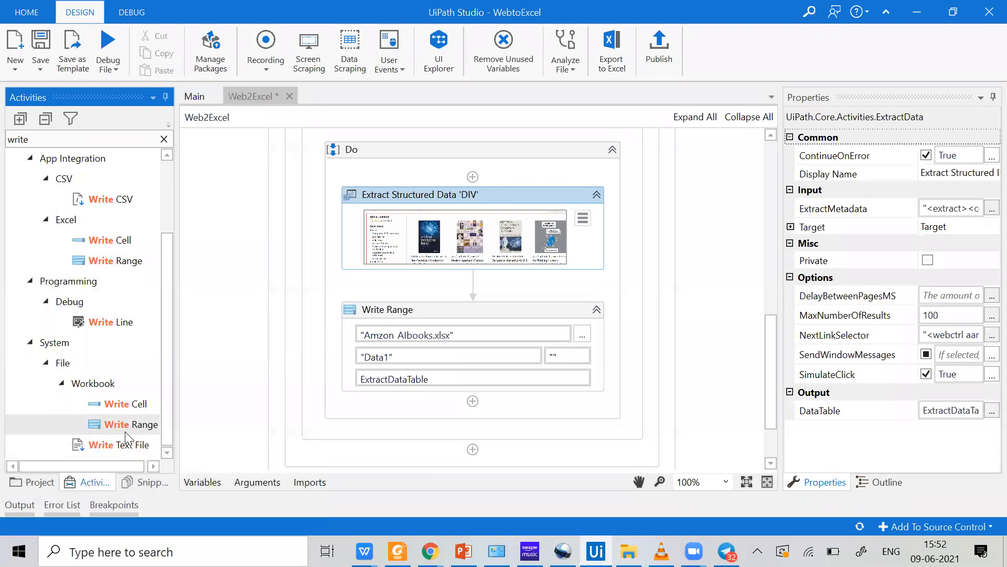
Save the Web2Excel workflow and close the leftover Amazon.com search results window in Chrome
{"action": "left_click", "coordinate": [705, 355]}
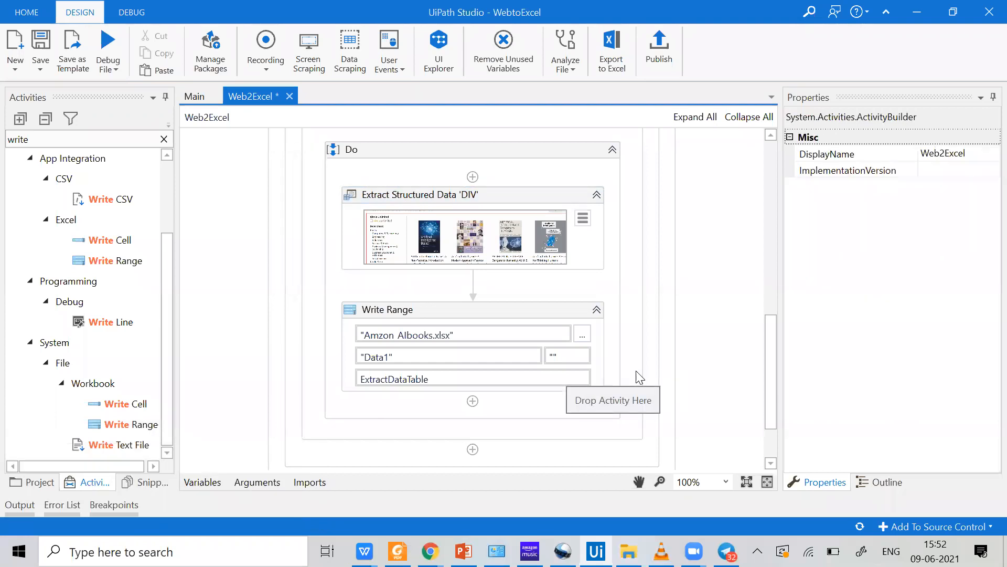
{"action": "scroll", "coordinate": [608, 378], "scroll_direction": "up", "scroll_amount": 5}
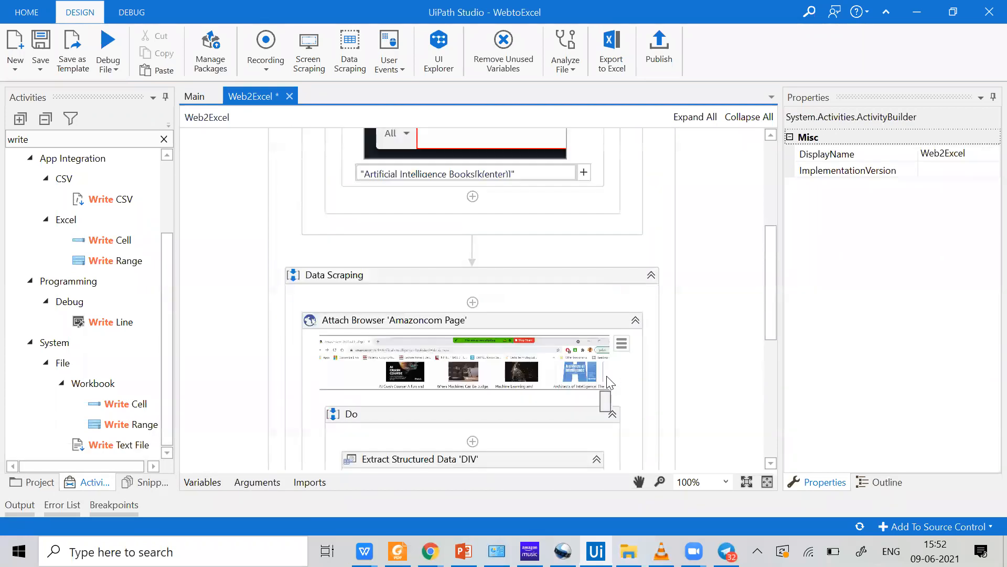
{"action": "left_click", "coordinate": [41, 46]}
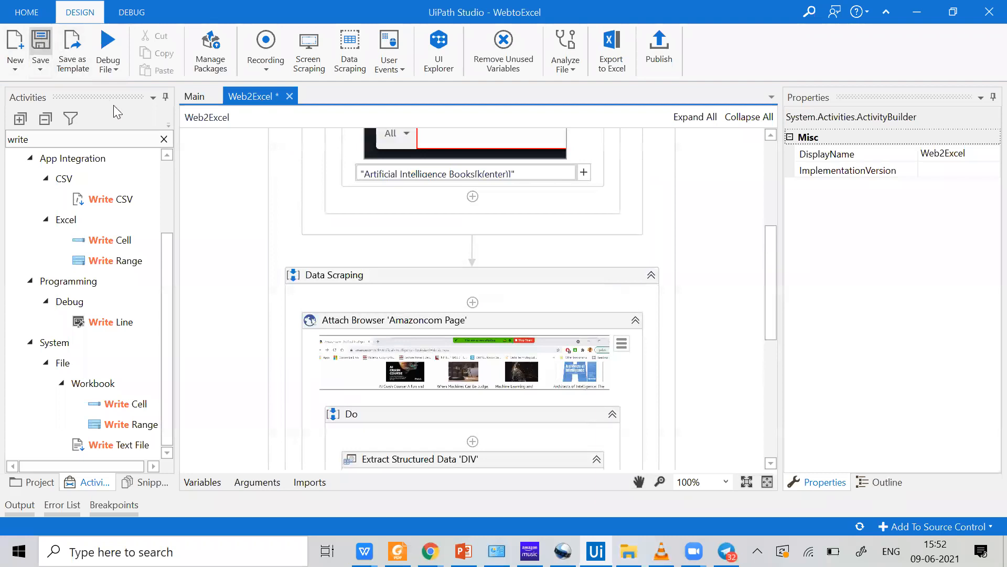
{"action": "left_click", "coordinate": [429, 551]}
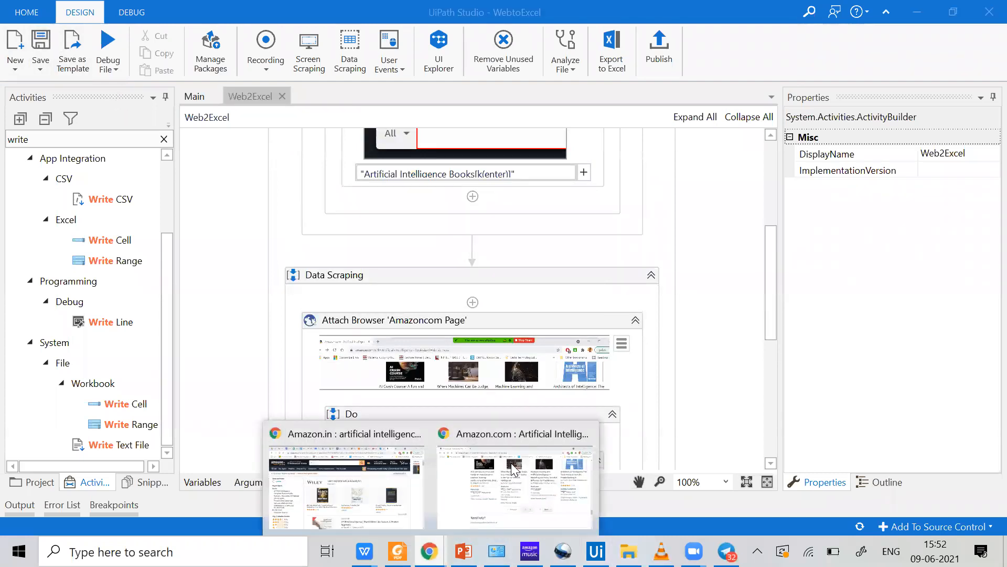
{"action": "left_click", "coordinate": [583, 435]}
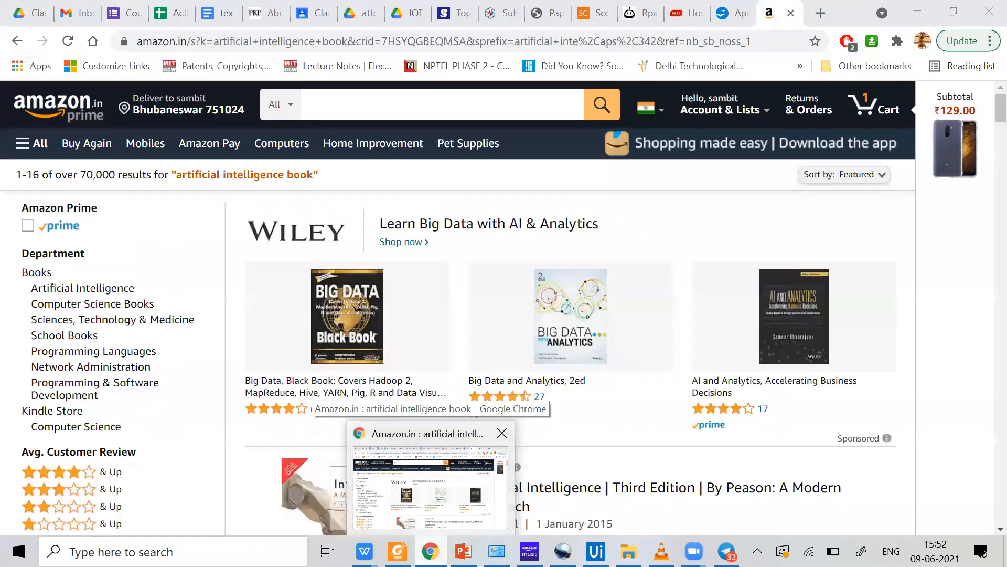
Run the Web2Excel workflow and maximize its Amazon.com browser window for the "Artificial Intelligence Books" search
{"action": "left_click", "coordinate": [201, 286]}
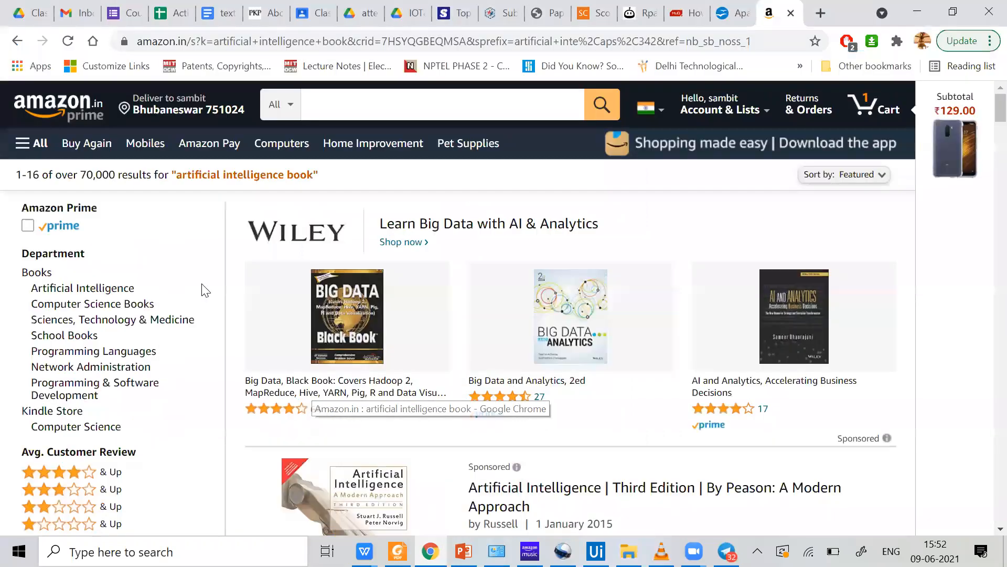
{"action": "left_click", "coordinate": [114, 74]}
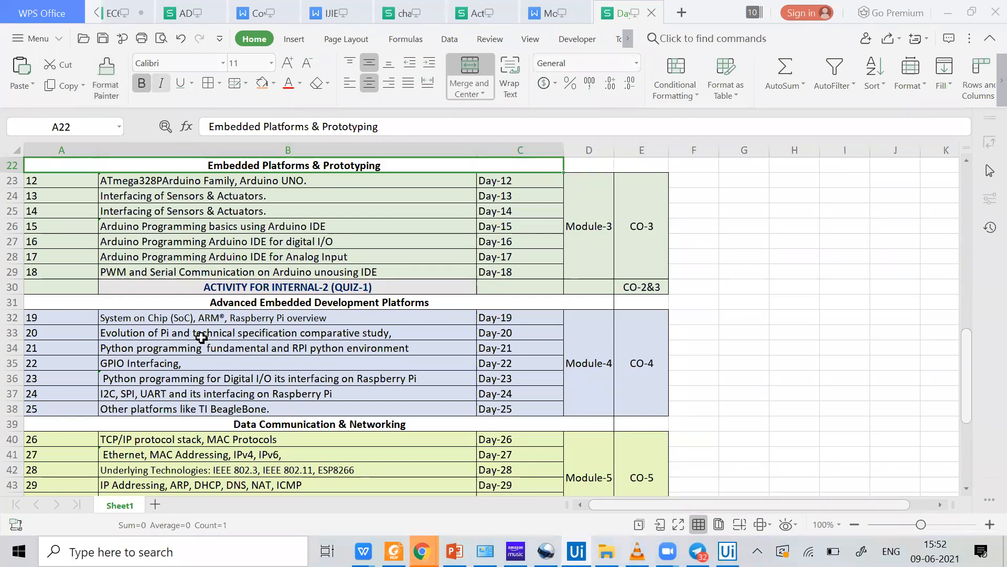
{"action": "mouse_move", "coordinate": [424, 551]}
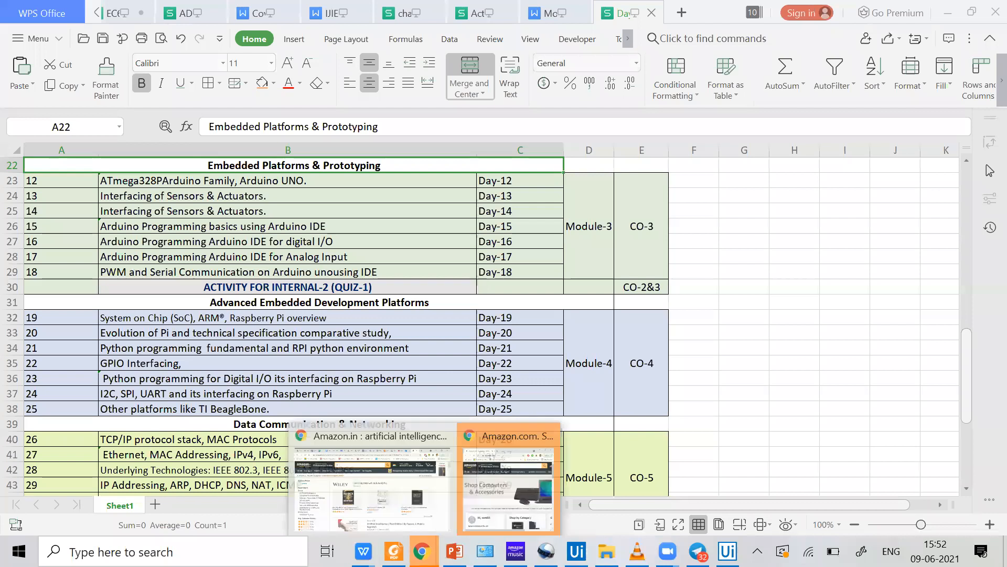
{"action": "left_click", "coordinate": [488, 472]}
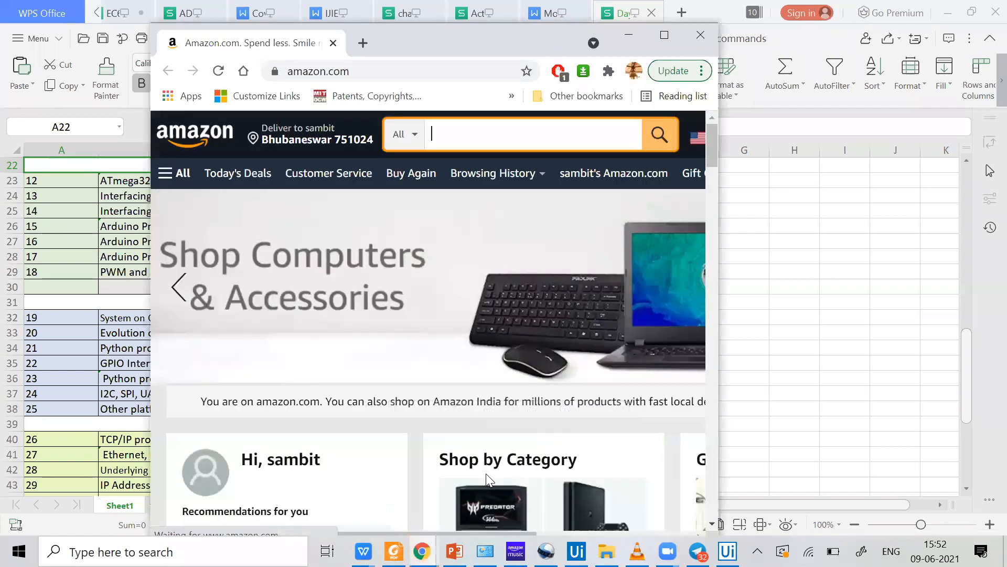
{"action": "left_click", "coordinate": [664, 34]}
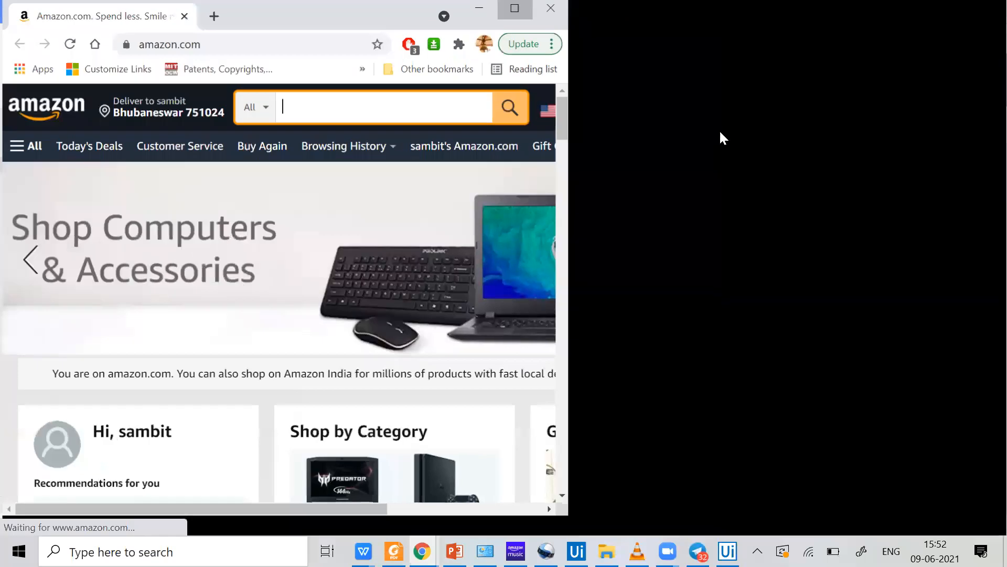
{"action": "type", "text": "Artificial Intelligence Books"}
{"action": "key", "text": "Return"}
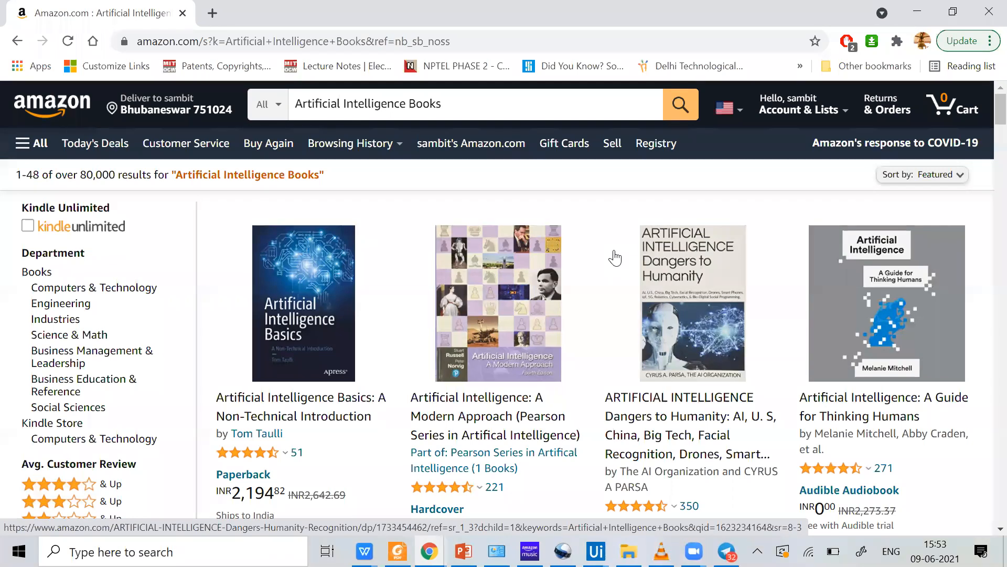
Return to UiPath Studio, examine the details of the runtime execution error and dismiss the message
{"action": "mouse_move", "coordinate": [596, 551]}
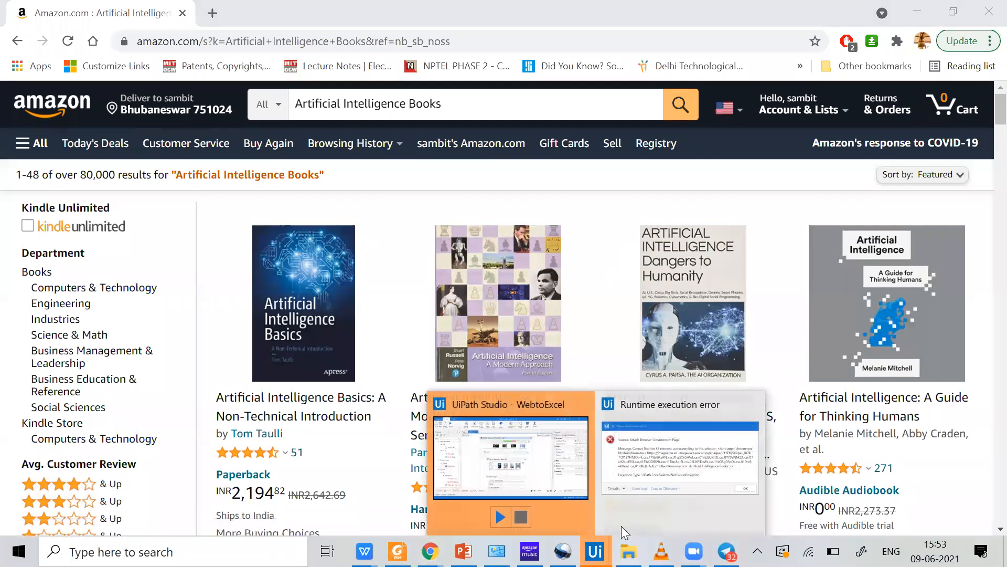
{"action": "left_click", "coordinate": [655, 462]}
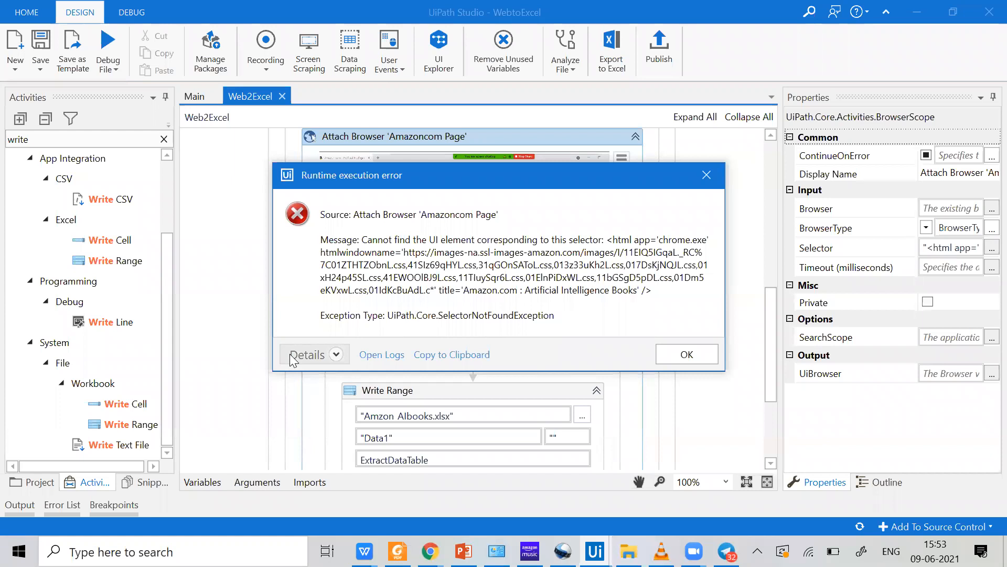
{"action": "left_click", "coordinate": [336, 354]}
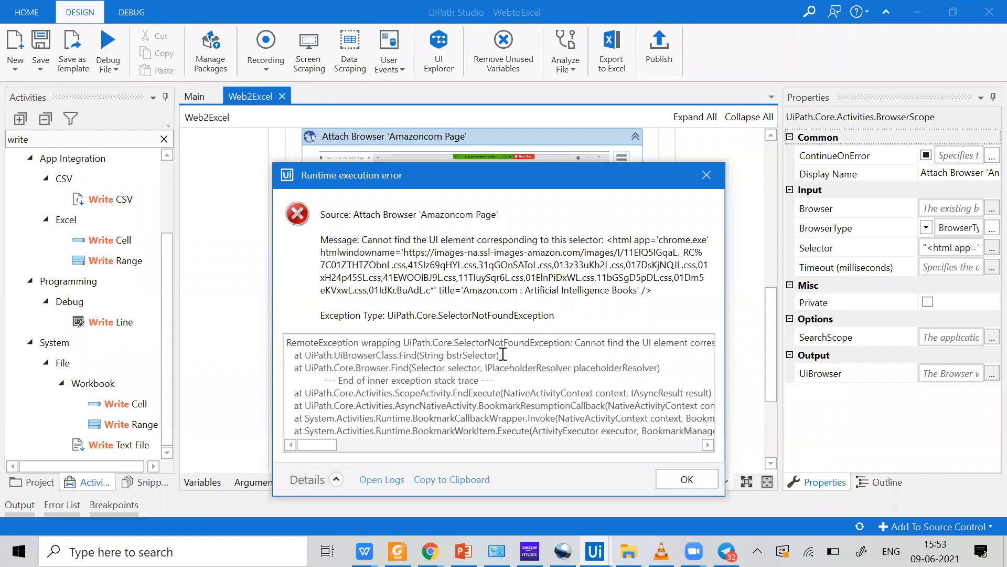
{"action": "left_click", "coordinate": [698, 489]}
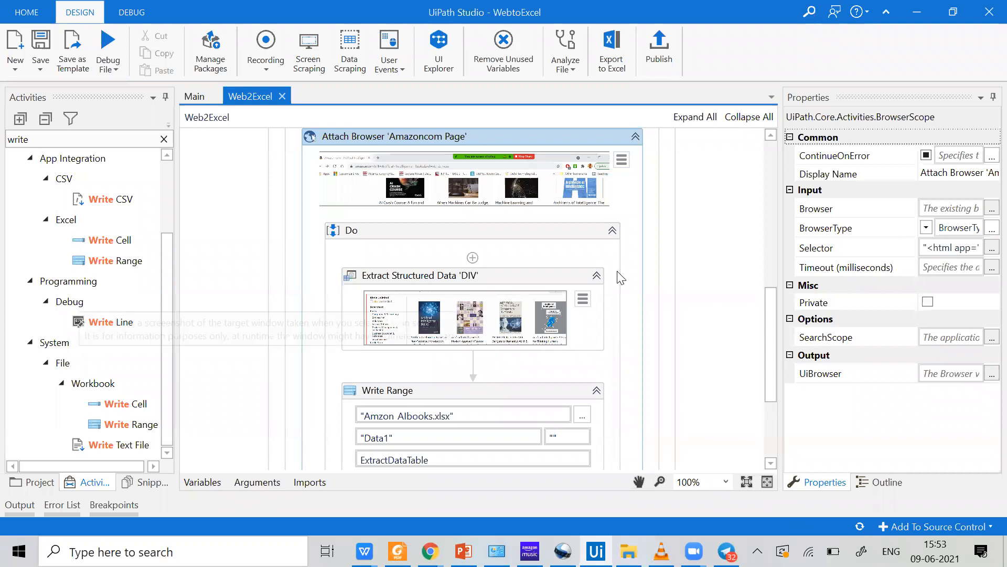
Choose a browser type for the Attach Browser 'Amazoncom Page' activity in the Data Scraping sequence
{"action": "scroll", "coordinate": [766, 329], "scroll_direction": "up", "scroll_amount": 3}
{"action": "left_click_drag", "start_coordinate": [772, 333], "coordinate": [767, 295]}
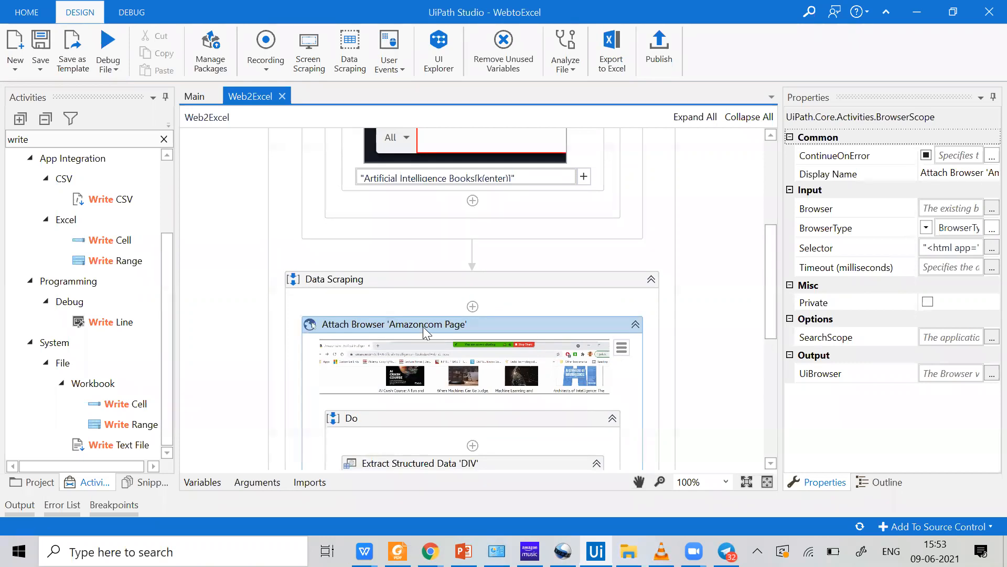
{"action": "scroll", "coordinate": [434, 331], "scroll_direction": "down", "scroll_amount": 2}
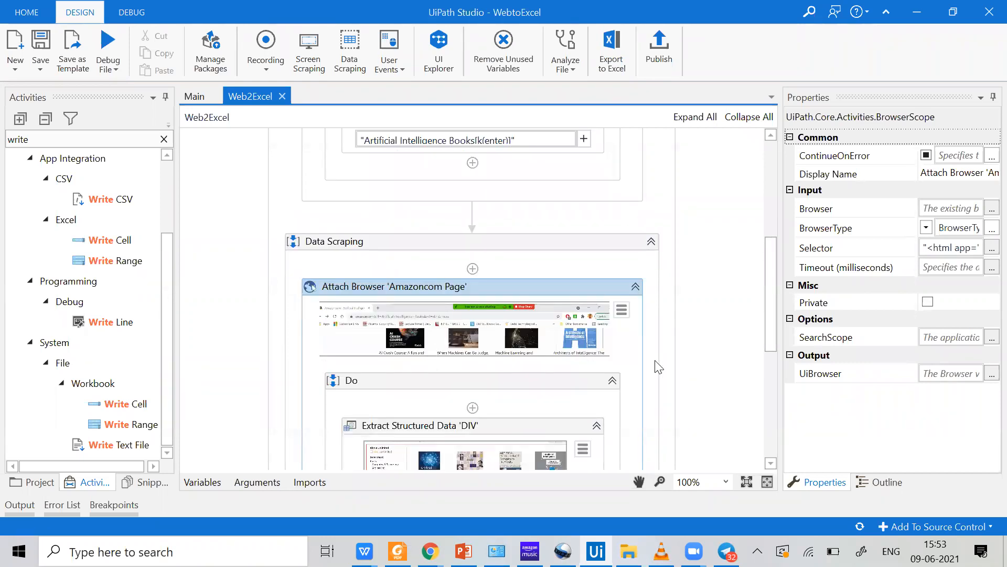
{"action": "left_click", "coordinate": [927, 228]}
{"action": "left_click", "coordinate": [933, 296]}
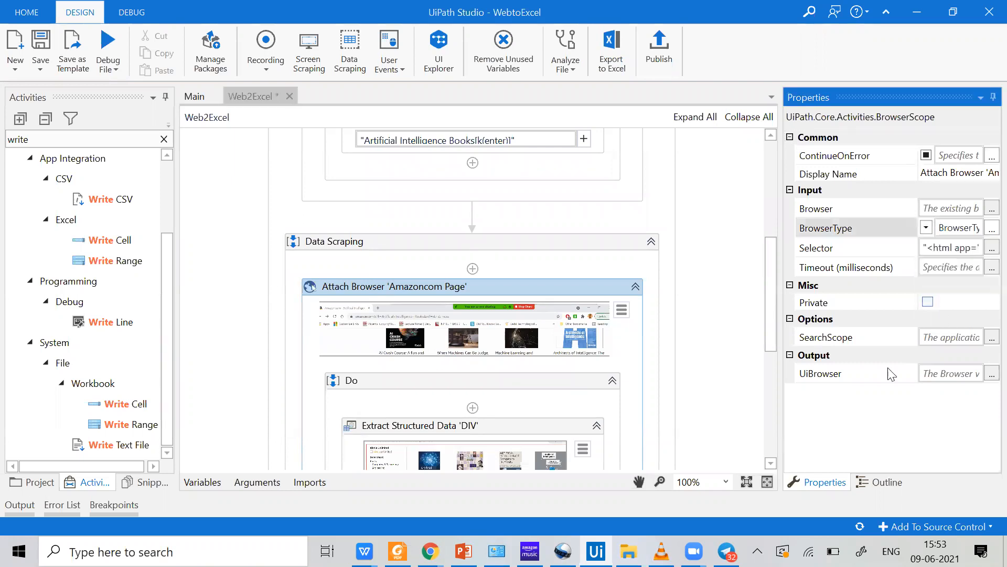
Close the Amazon.com results window from the previous run and save the modified Web2Excel workflow
{"action": "left_click", "coordinate": [429, 551]}
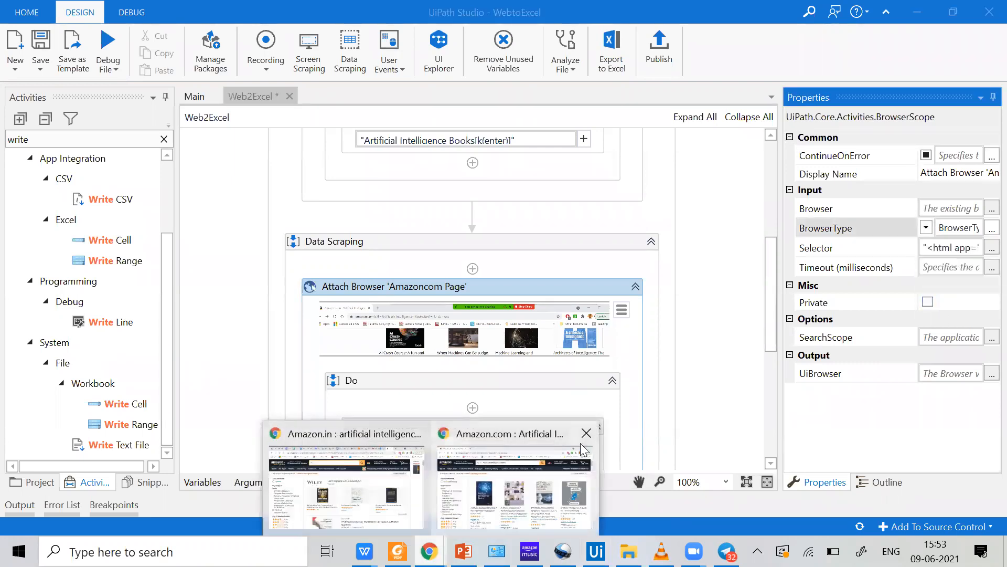
{"action": "left_click", "coordinate": [582, 450]}
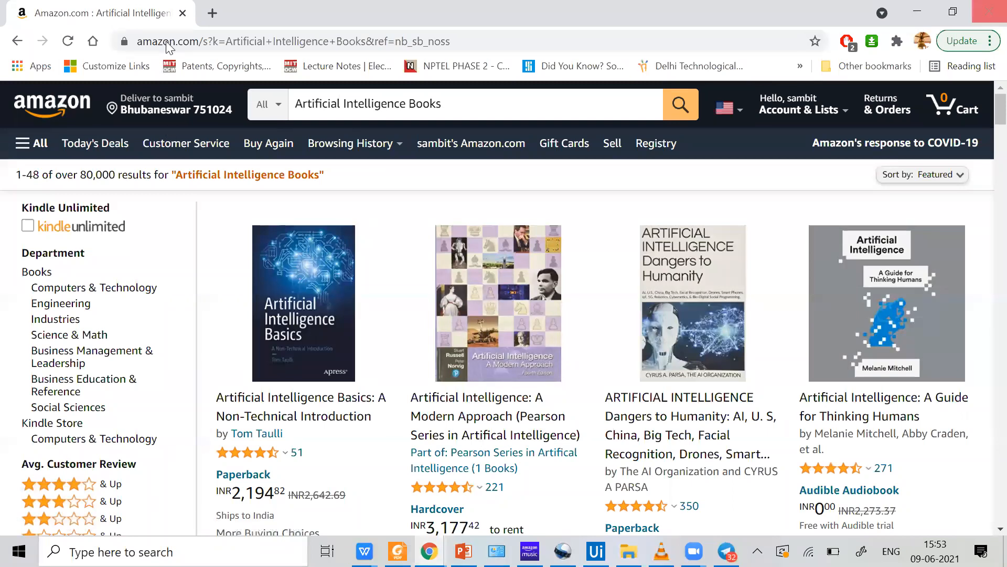
{"action": "key", "text": "alt+Tab"}
{"action": "left_click", "coordinate": [42, 46]}
Rerun the saved workflow and maximize the newly opened Amazon.com window for its "Artificial Intelligence Books" search
{"action": "left_click", "coordinate": [116, 72]}
{"action": "left_click", "coordinate": [108, 92]}
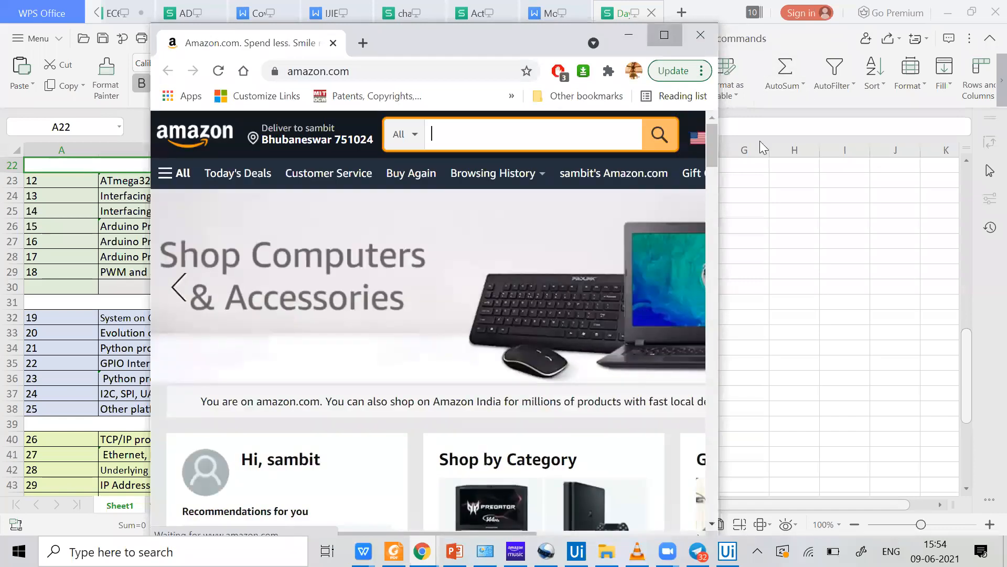
{"action": "left_click", "coordinate": [663, 36]}
{"action": "type", "text": "Artificial Intelligence Books"}
{"action": "key", "text": "Return"}
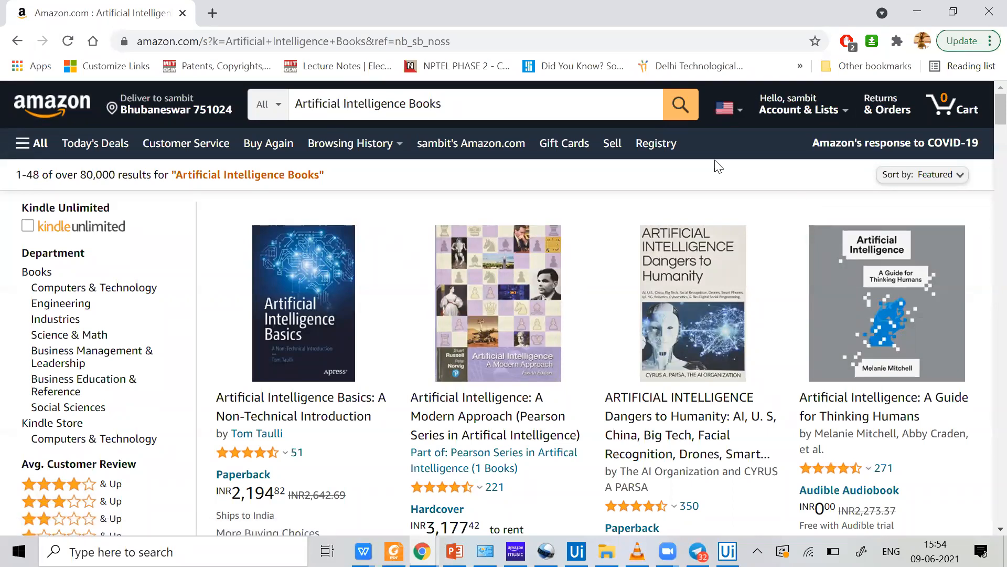
Look through the Amazon.com "Artificial Intelligence Books" results down to the page navigation at the end of the list
{"action": "scroll", "coordinate": [985, 231], "scroll_direction": "down", "scroll_amount": 1}
{"action": "scroll", "coordinate": [985, 231], "scroll_direction": "down", "scroll_amount": 15}
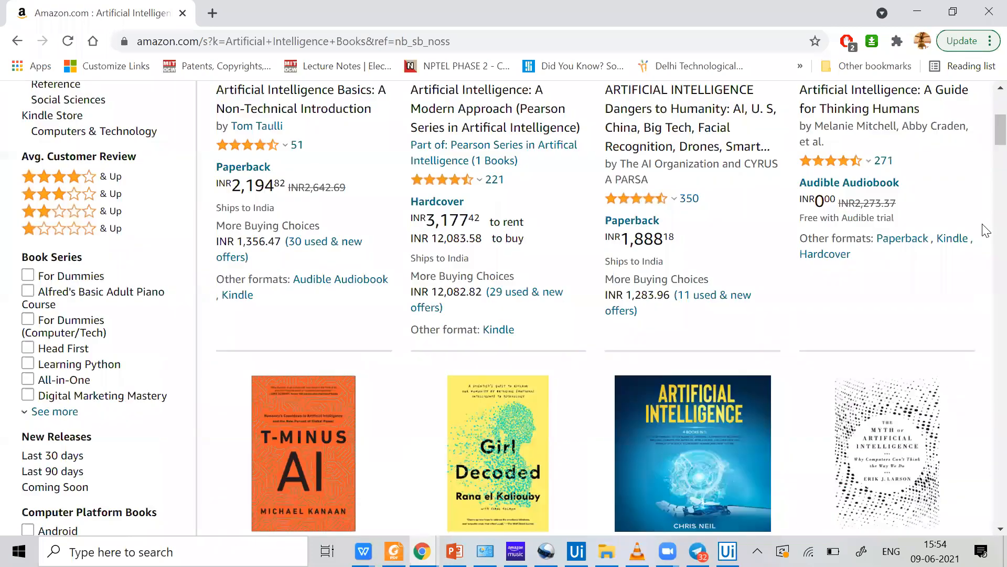
{"action": "scroll", "coordinate": [985, 238], "scroll_direction": "down", "scroll_amount": 15}
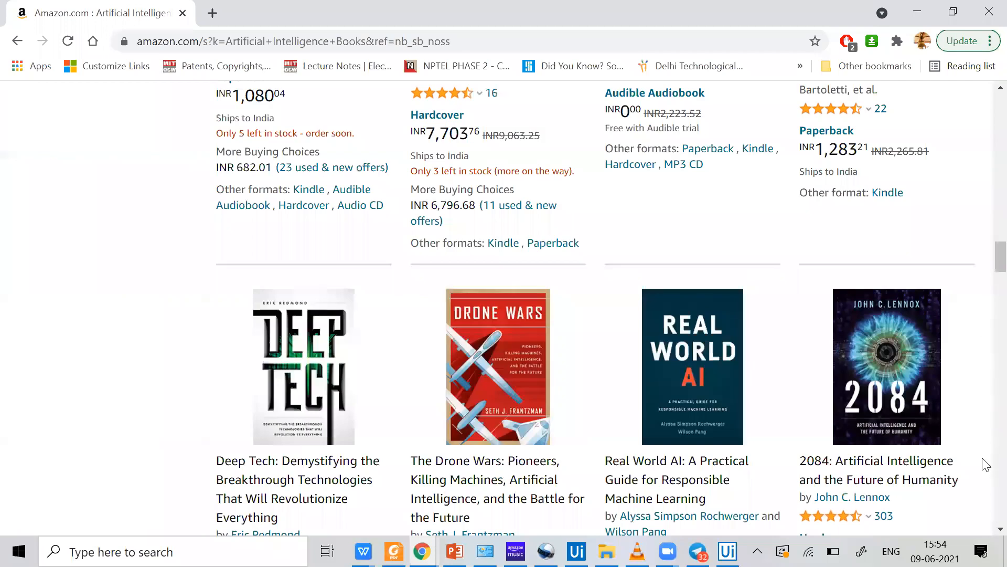
{"action": "scroll", "coordinate": [986, 464], "scroll_direction": "down", "scroll_amount": 12}
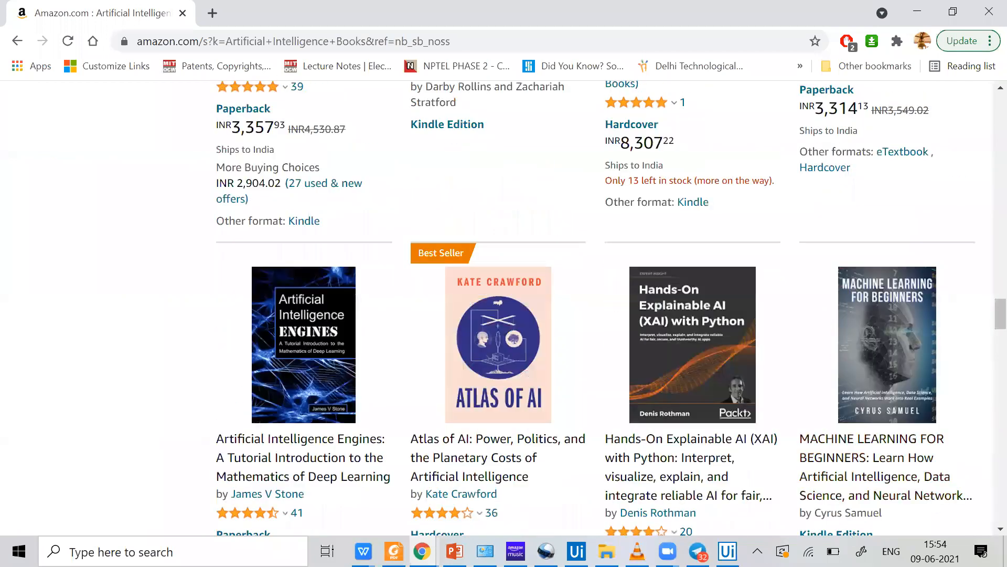
{"action": "scroll", "coordinate": [985, 463], "scroll_direction": "down", "scroll_amount": 15}
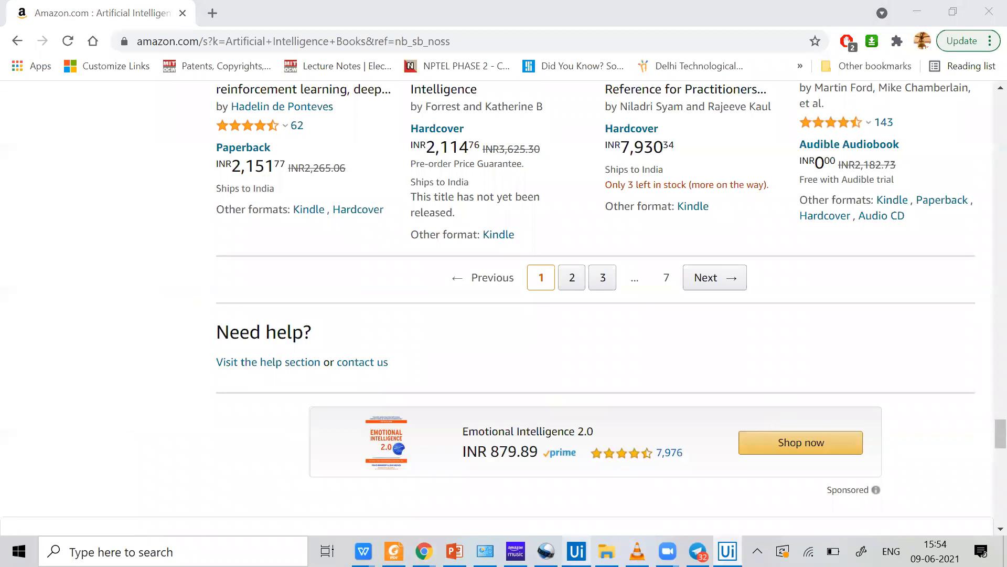
Return to UiPath Studio, dismiss the runtime execution error and open the options of the Attach Browser 'Amazoncom Page' activity
{"action": "key", "text": "alt+Tab"}
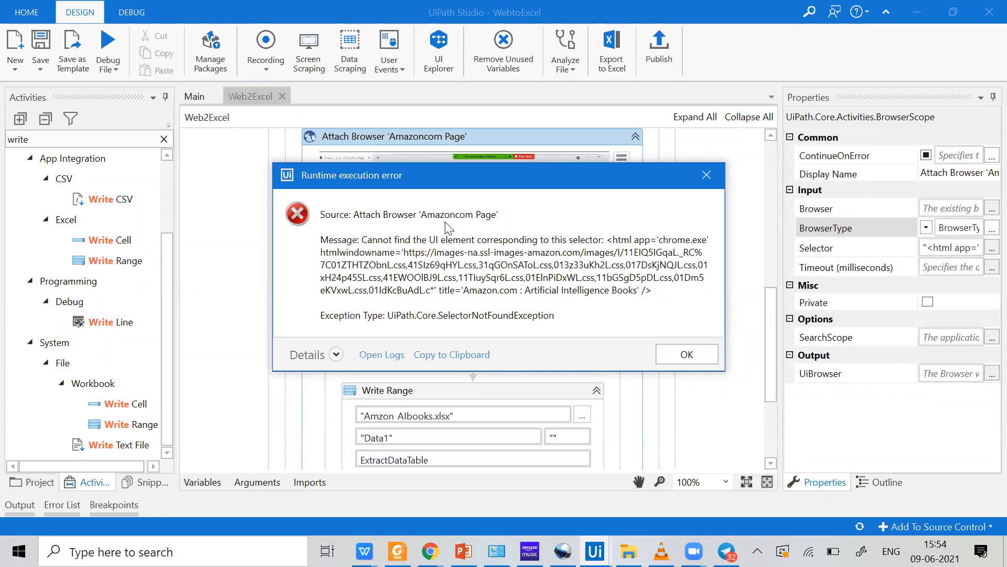
{"action": "left_click", "coordinate": [686, 355]}
{"action": "scroll", "coordinate": [508, 234], "scroll_direction": "up", "scroll_amount": 2}
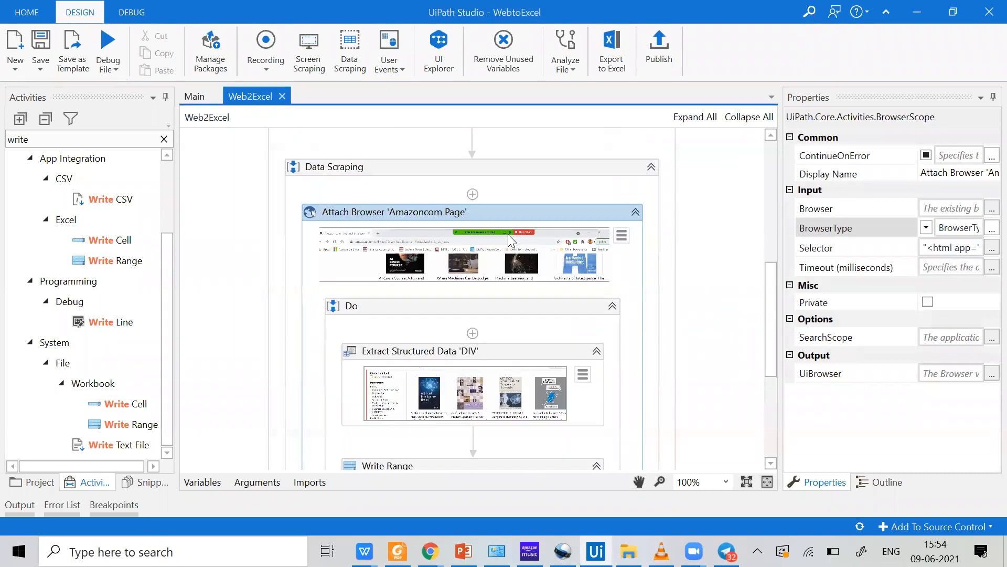
{"action": "left_click", "coordinate": [485, 216]}
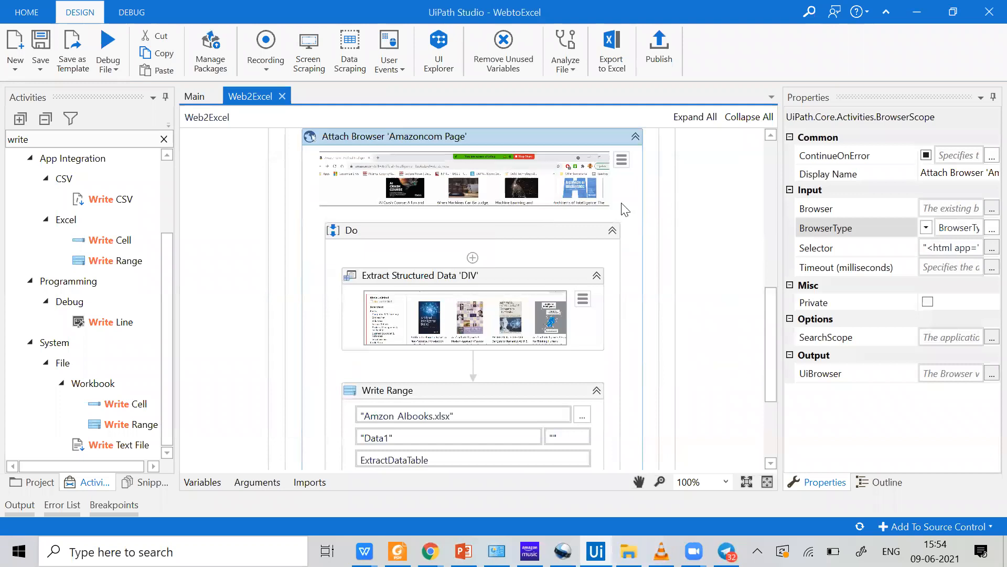
{"action": "left_click", "coordinate": [622, 159]}
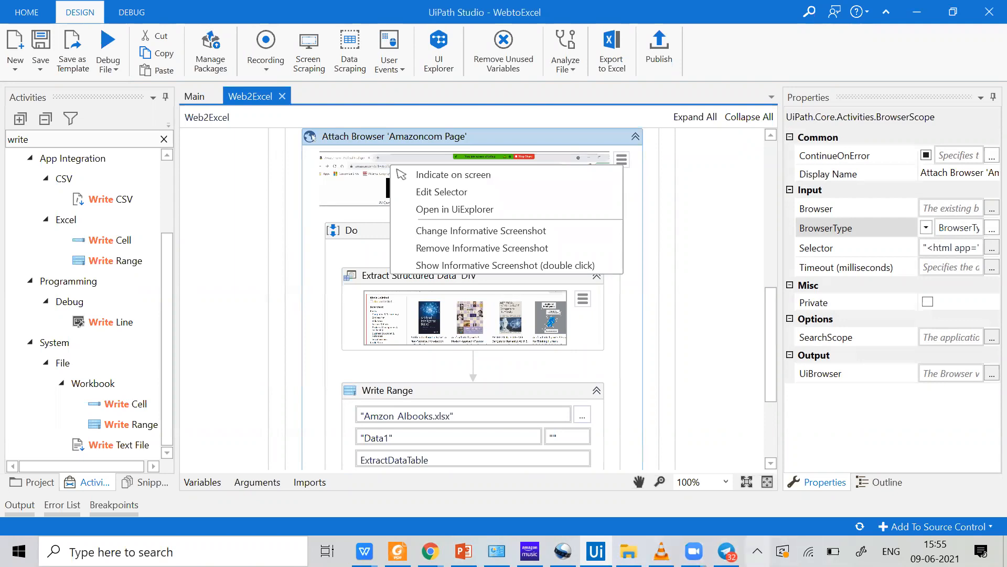
Quit the Telegram app running in the background and return to the Web2Excel workflow
{"action": "left_click", "coordinate": [757, 551]}
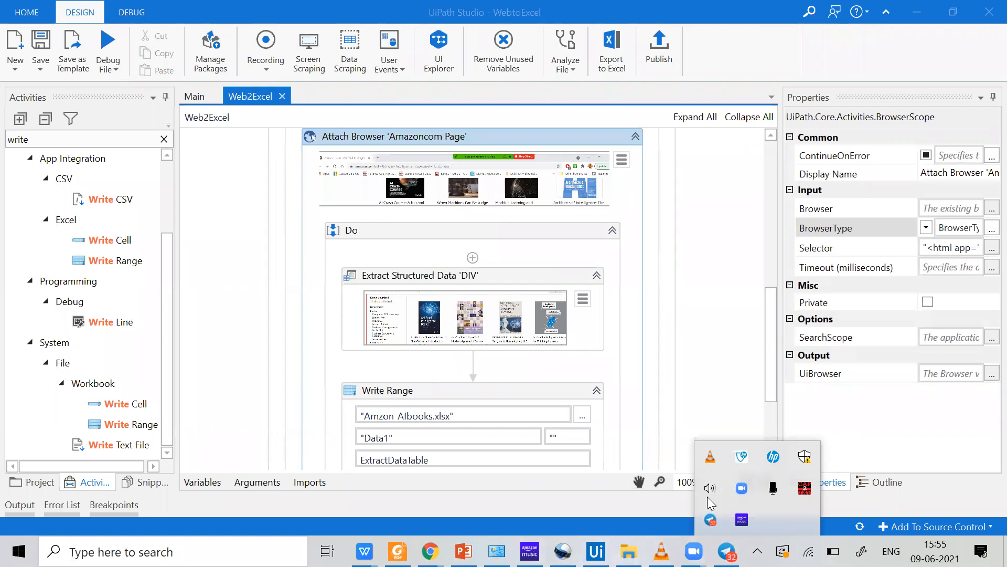
{"action": "right_click", "coordinate": [711, 522]}
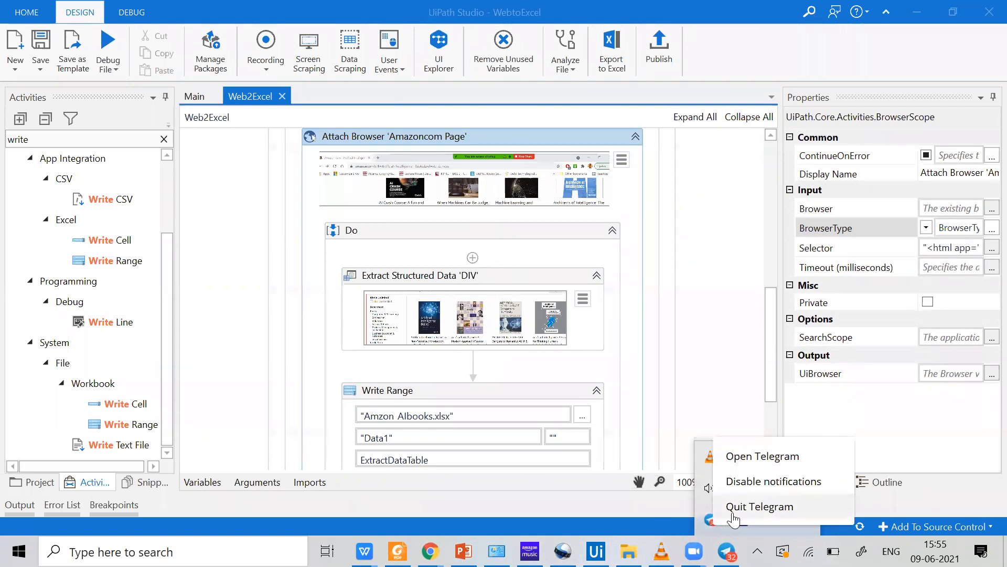
{"action": "left_click", "coordinate": [734, 506]}
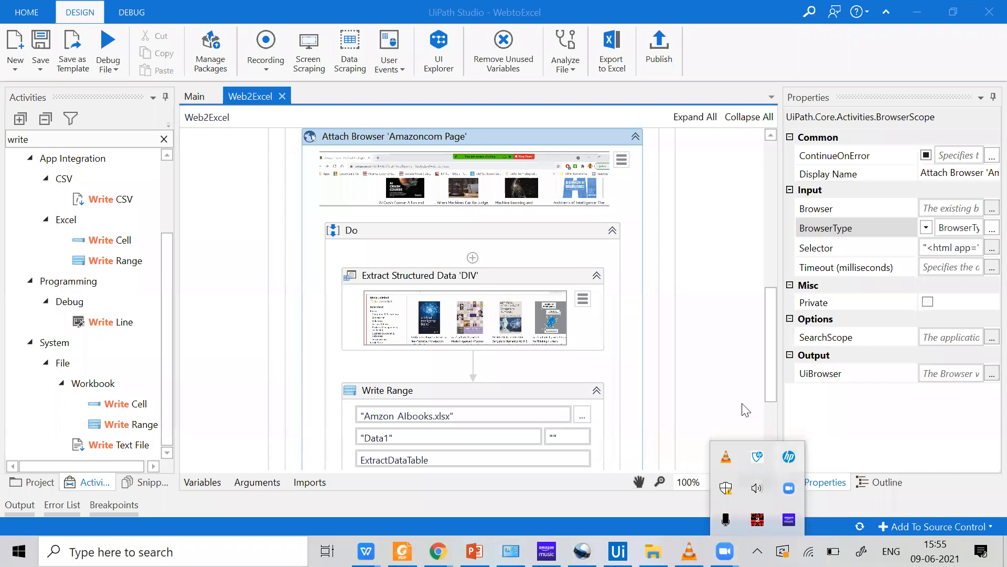
{"action": "left_click", "coordinate": [675, 483]}
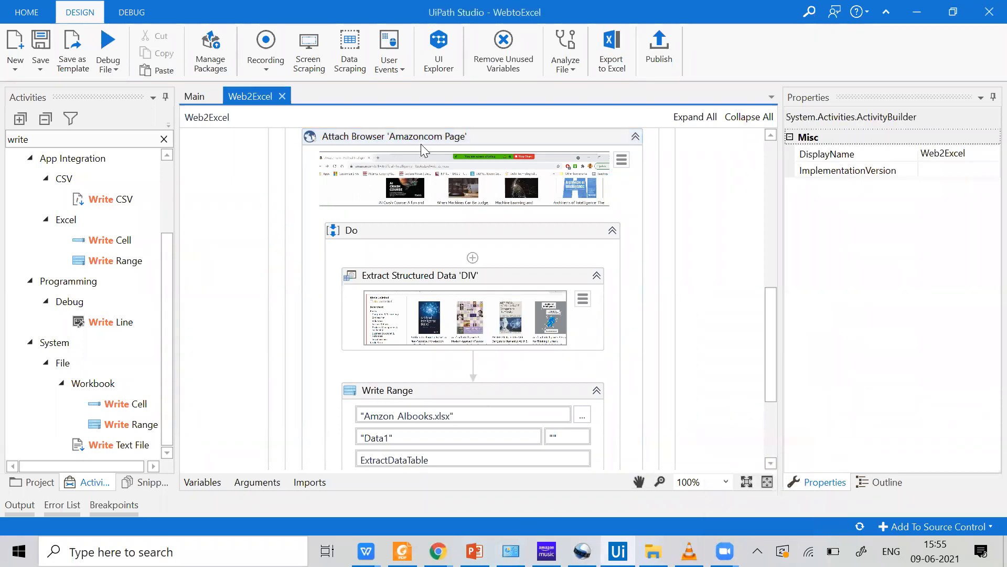
Switch to Chrome, bring up the Amazon.com results window, look back through its book listings and return to UiPath Studio
{"action": "left_click", "coordinate": [435, 551]}
{"action": "left_click", "coordinate": [370, 483]}
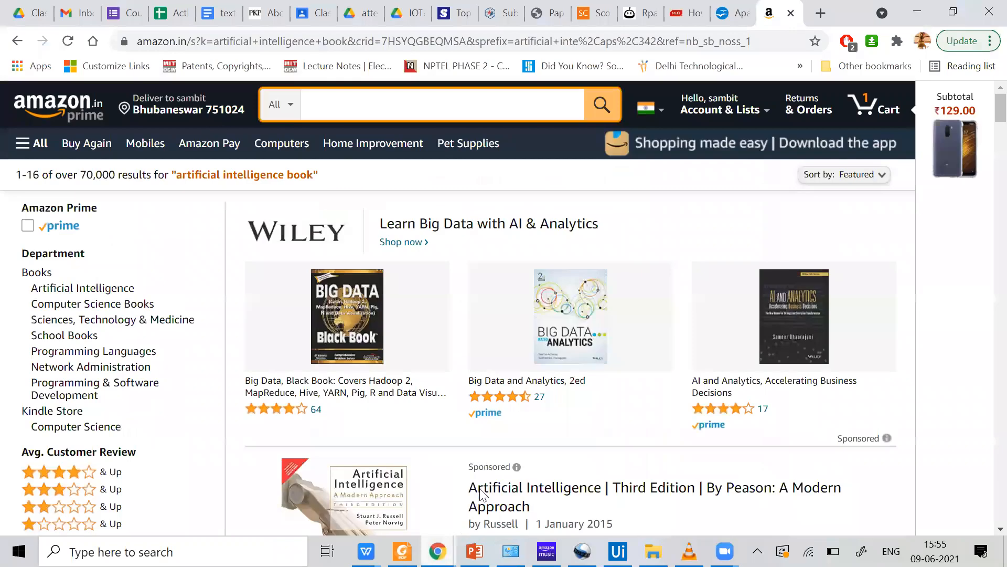
{"action": "left_click", "coordinate": [438, 551]}
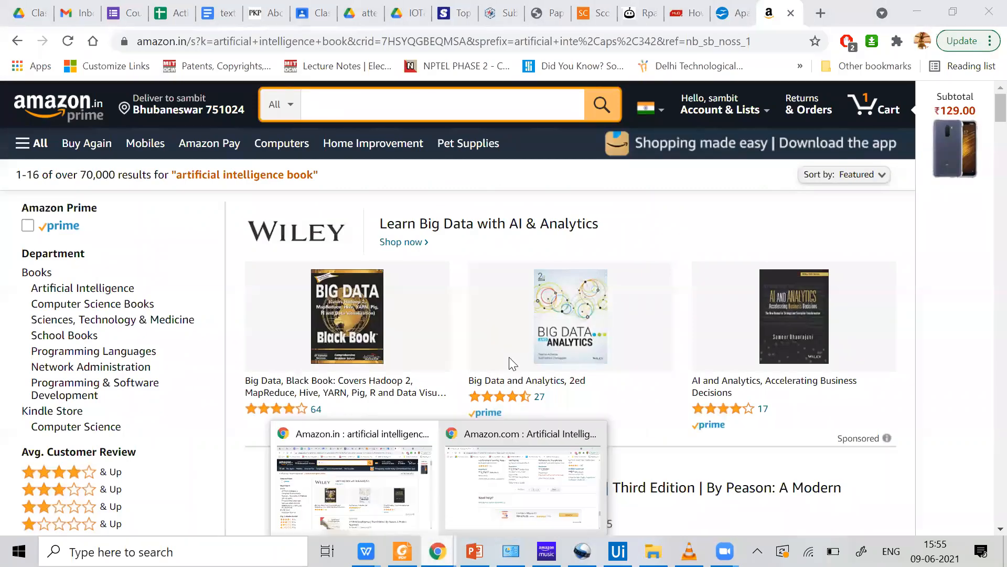
{"action": "left_click", "coordinate": [523, 483]}
{"action": "scroll", "coordinate": [279, 302], "scroll_direction": "up", "scroll_amount": 8}
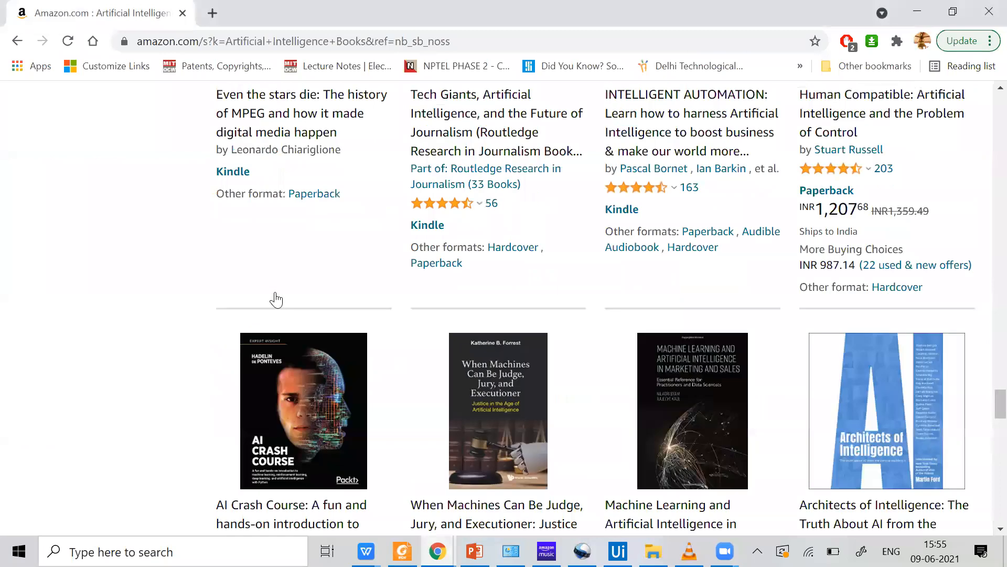
{"action": "scroll", "coordinate": [277, 298], "scroll_direction": "up", "scroll_amount": 10}
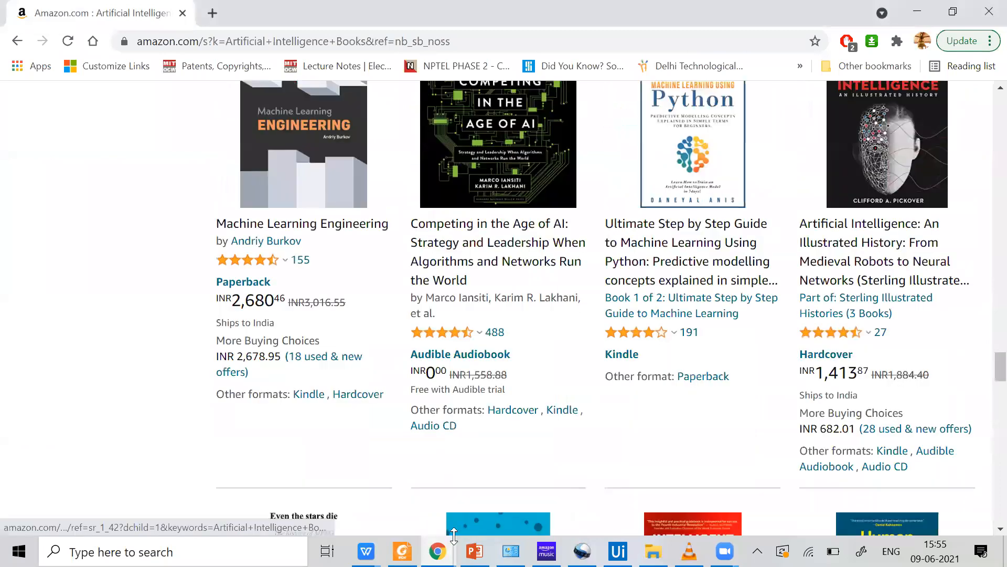
{"action": "scroll", "coordinate": [453, 532], "scroll_direction": "up", "scroll_amount": 5}
{"action": "scroll", "coordinate": [504, 307], "scroll_direction": "up", "scroll_amount": 4}
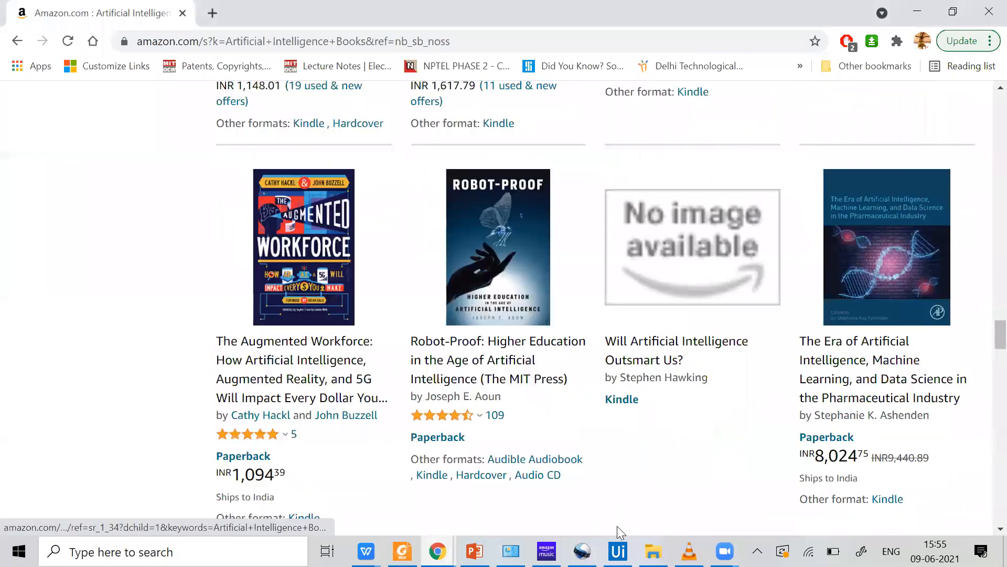
{"action": "scroll", "coordinate": [619, 531], "scroll_direction": "up", "scroll_amount": 5}
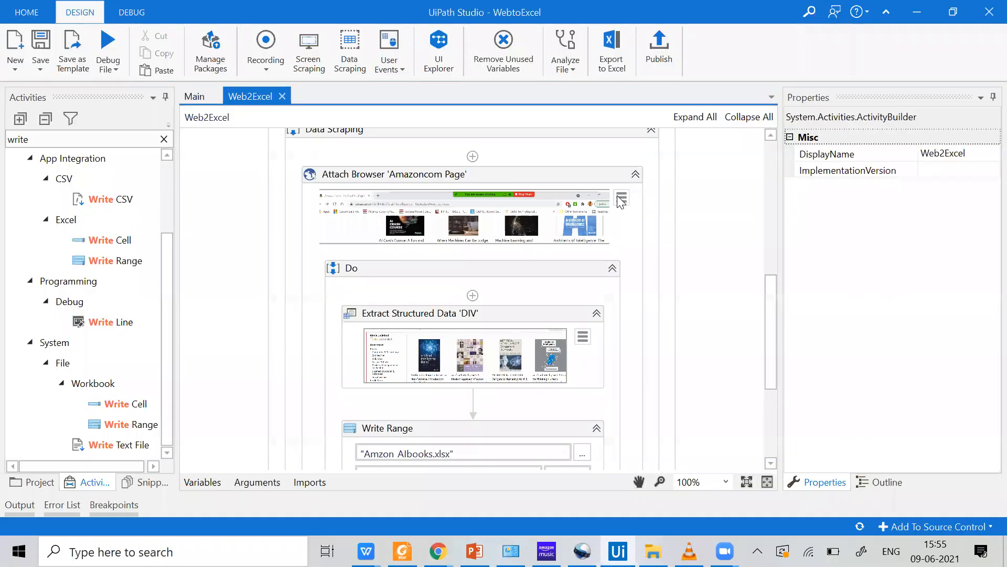
{"action": "left_click", "coordinate": [622, 199]}
{"action": "left_click", "coordinate": [525, 207]}
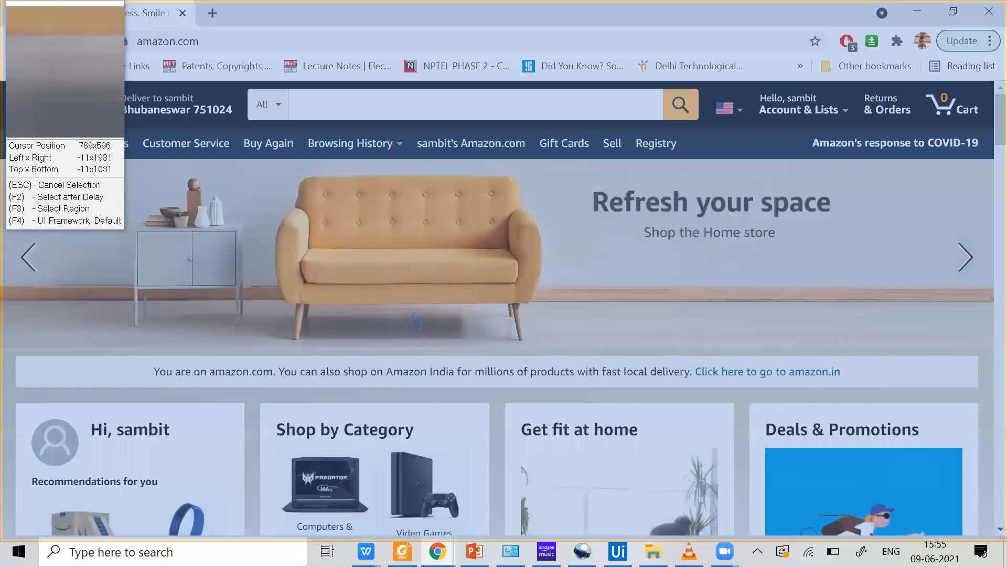
{"action": "key", "text": "Escape"}
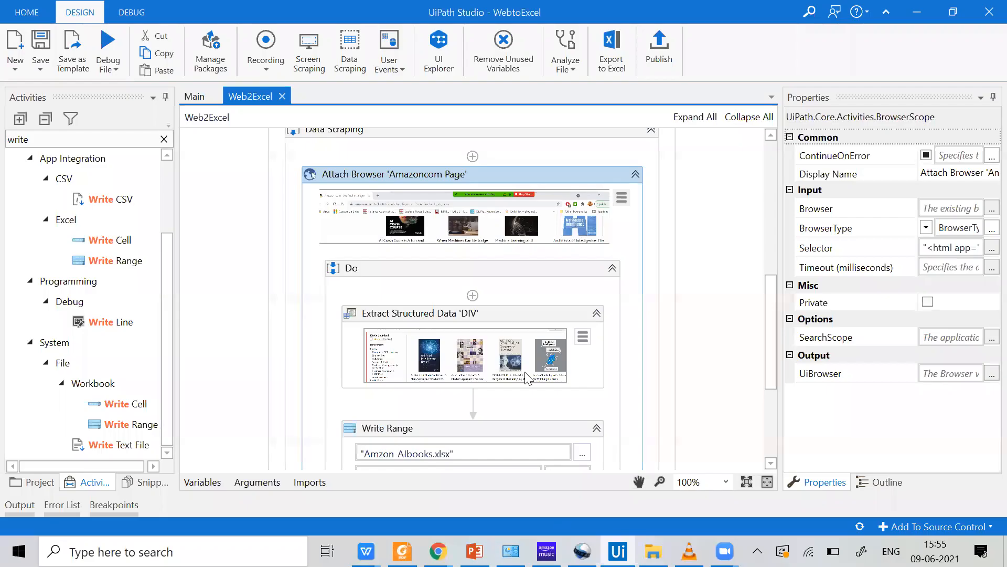
Bring the Amazon.in "artificial intelligence book" results window forward in Chrome and indicate it as the Attach Browser activity's target in UiPath Studio
{"action": "left_click", "coordinate": [622, 198]}
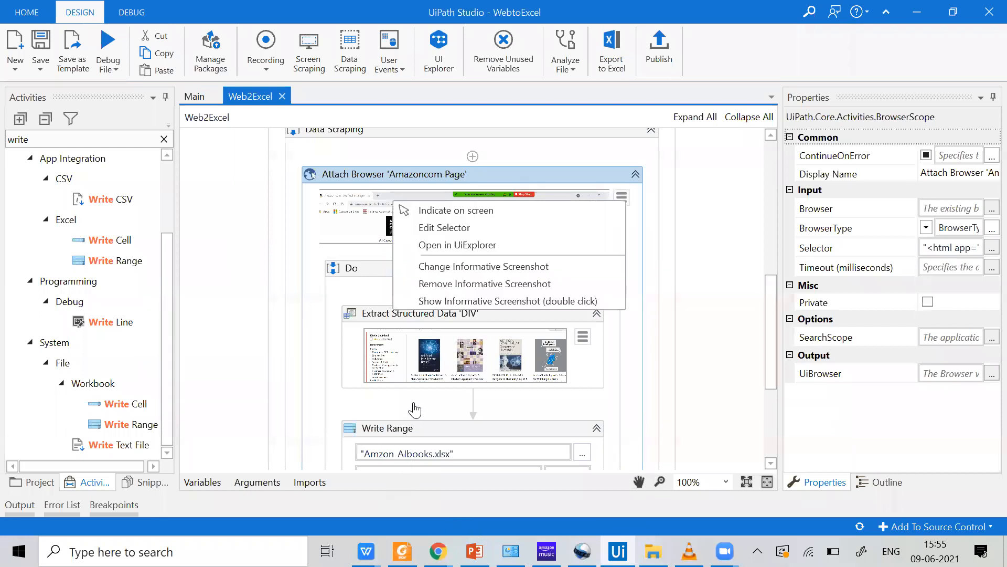
{"action": "left_click", "coordinate": [439, 551]}
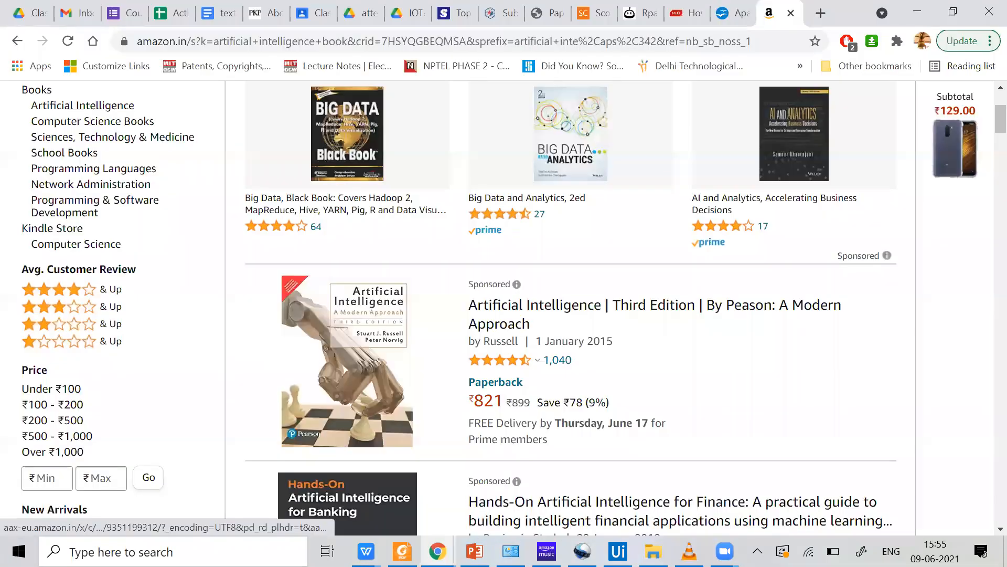
{"action": "scroll", "coordinate": [566, 325], "scroll_direction": "down", "scroll_amount": 1}
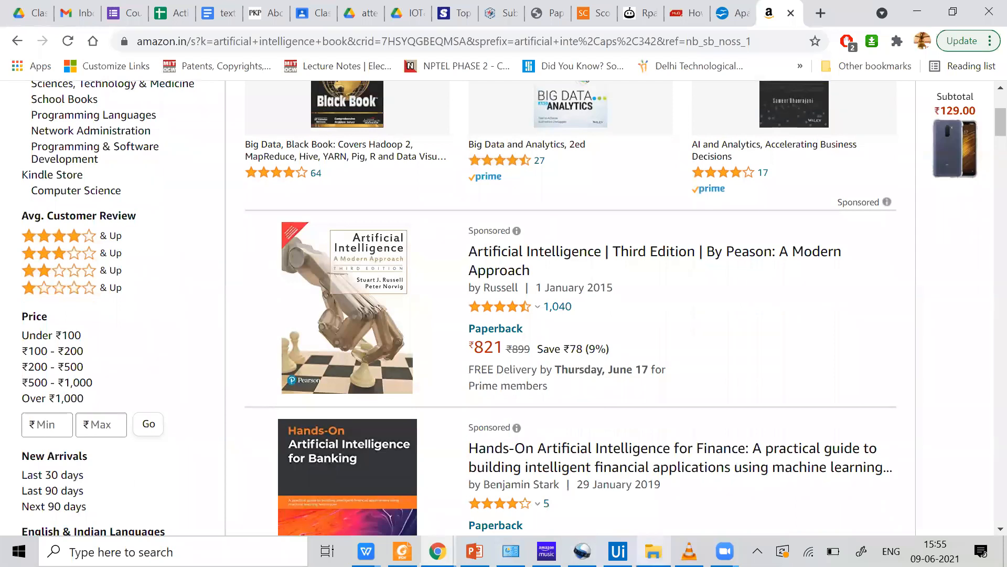
{"action": "left_click", "coordinate": [438, 551]}
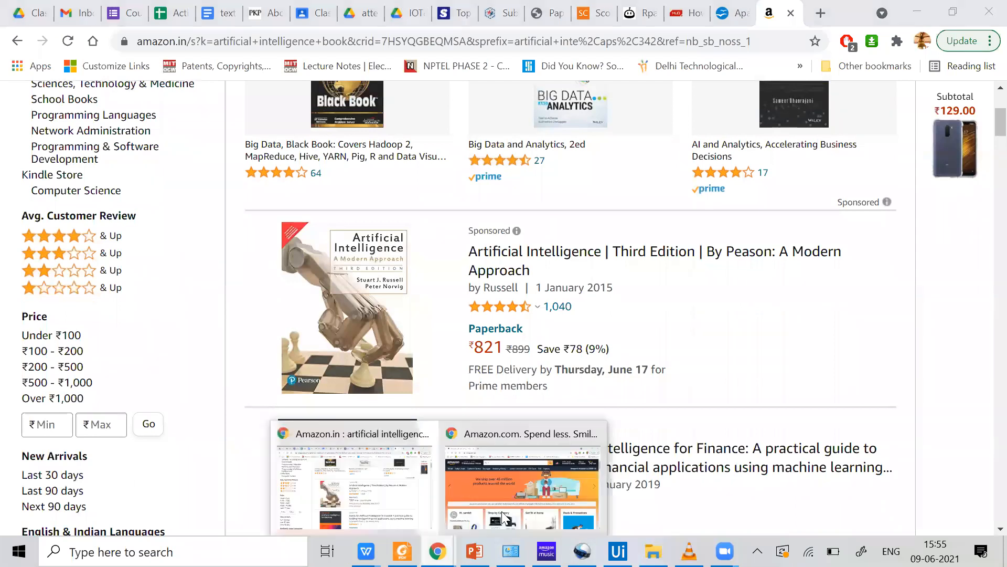
{"action": "left_click", "coordinate": [618, 551]}
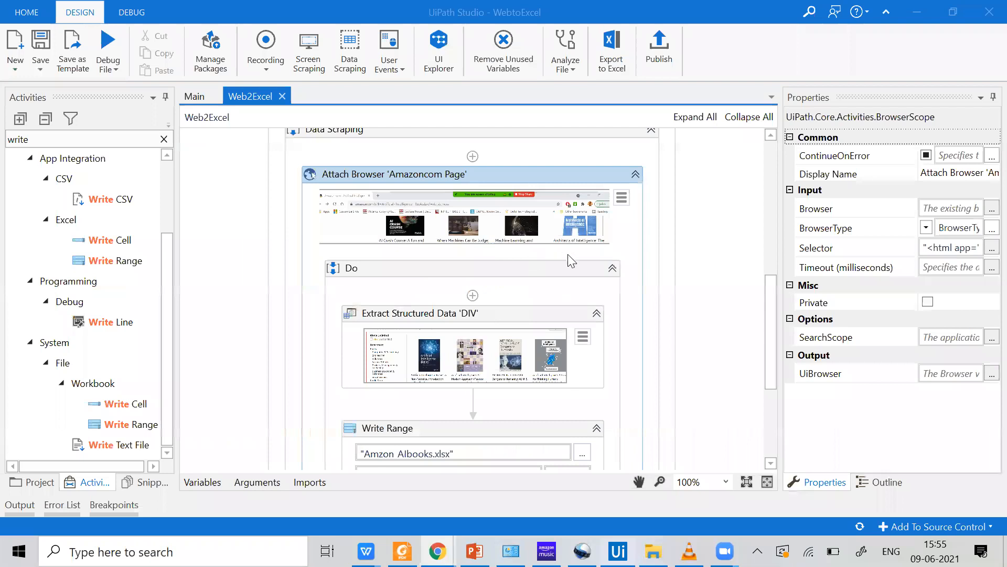
{"action": "left_click", "coordinate": [618, 202]}
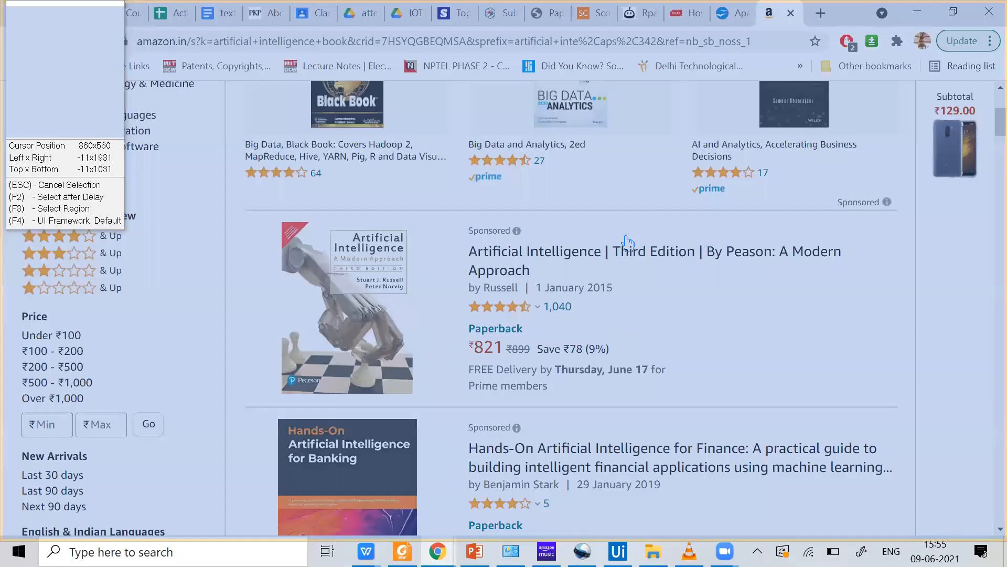
{"action": "left_click", "coordinate": [620, 241]}
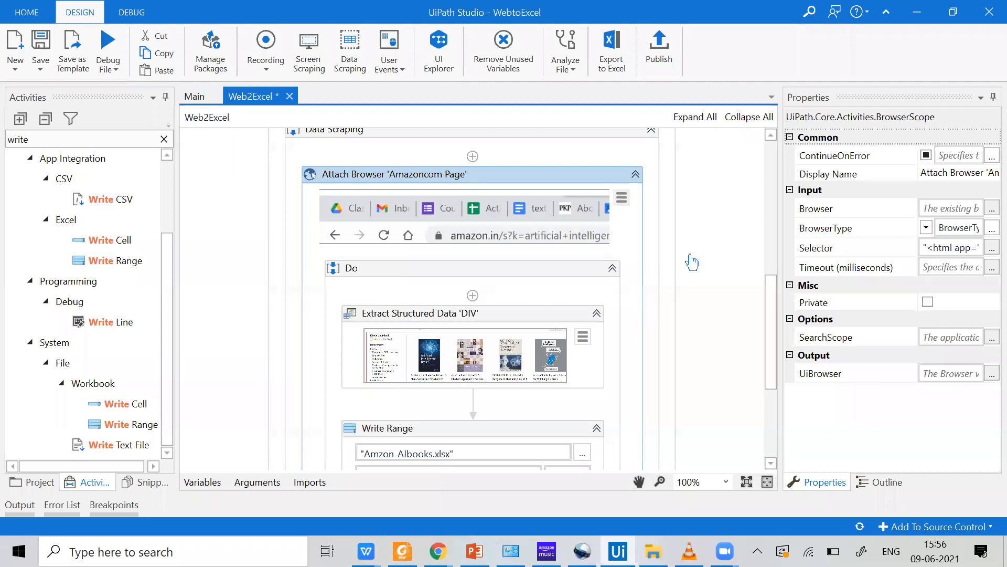
Examine the app and title attributes in the Attach Browser activity's selector and close the Selector Editor without saving changes
{"action": "left_click", "coordinate": [608, 291]}
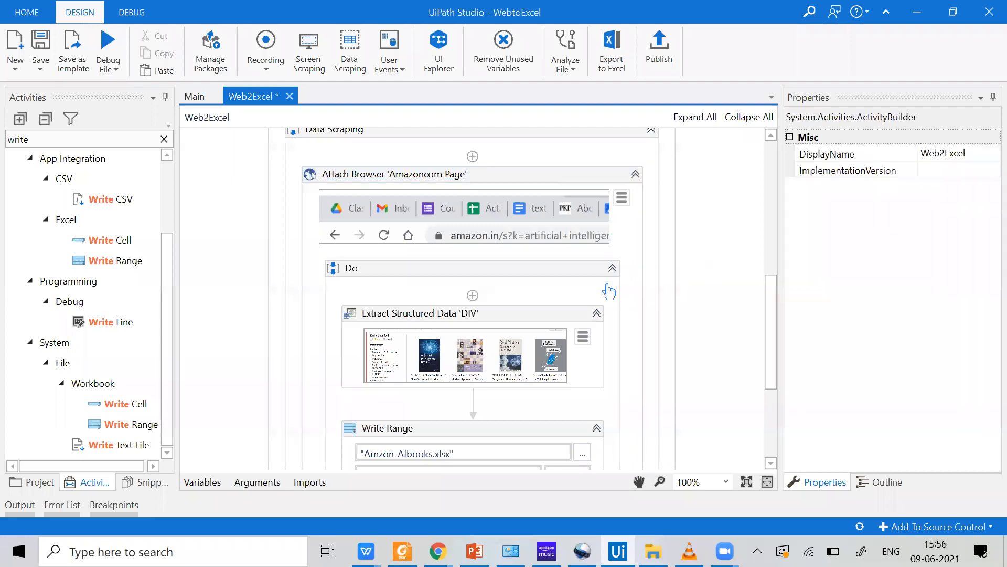
{"action": "scroll", "coordinate": [483, 254], "scroll_direction": "up", "scroll_amount": 3}
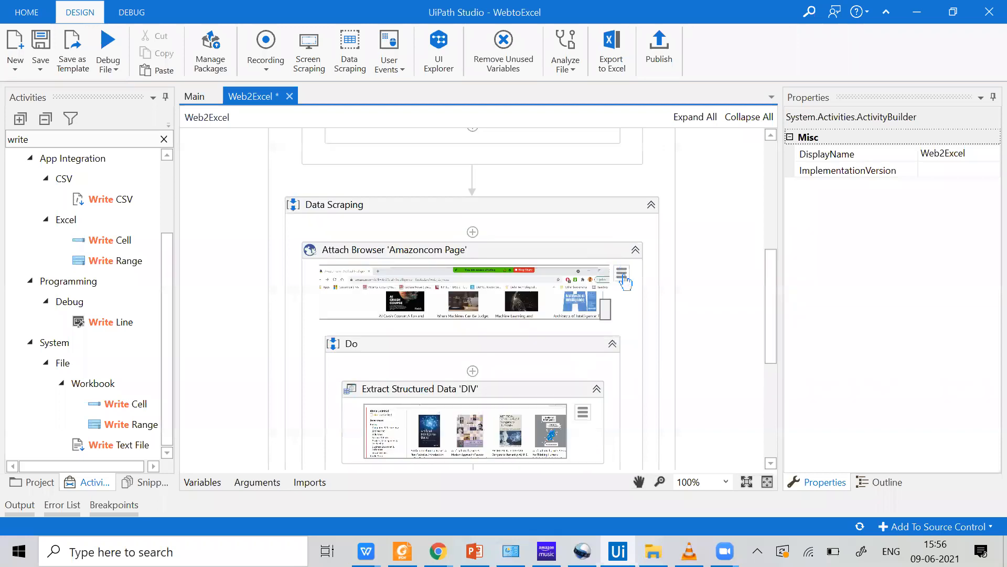
{"action": "right_click", "coordinate": [387, 268]}
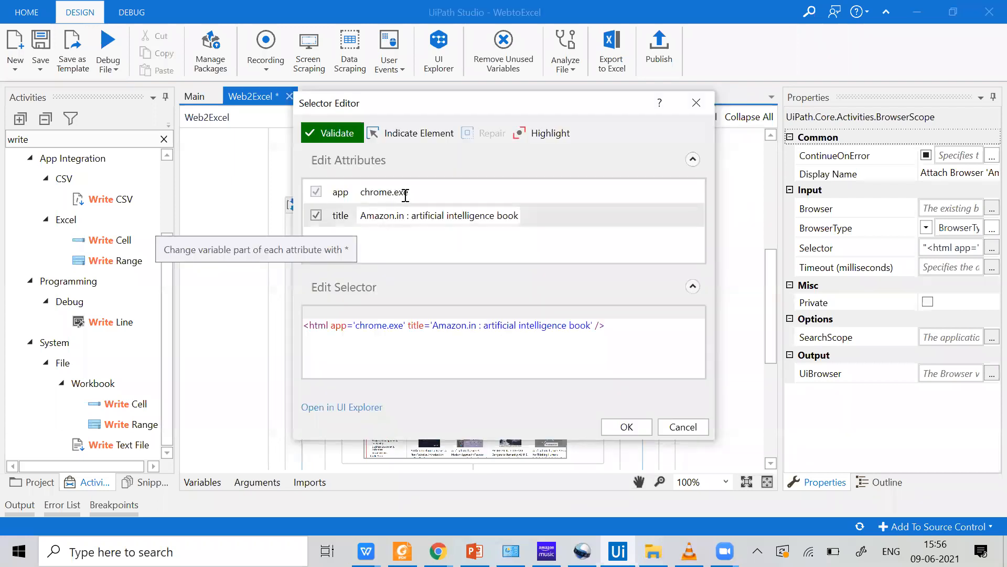
{"action": "left_click", "coordinate": [406, 195]}
{"action": "left_click", "coordinate": [686, 426]}
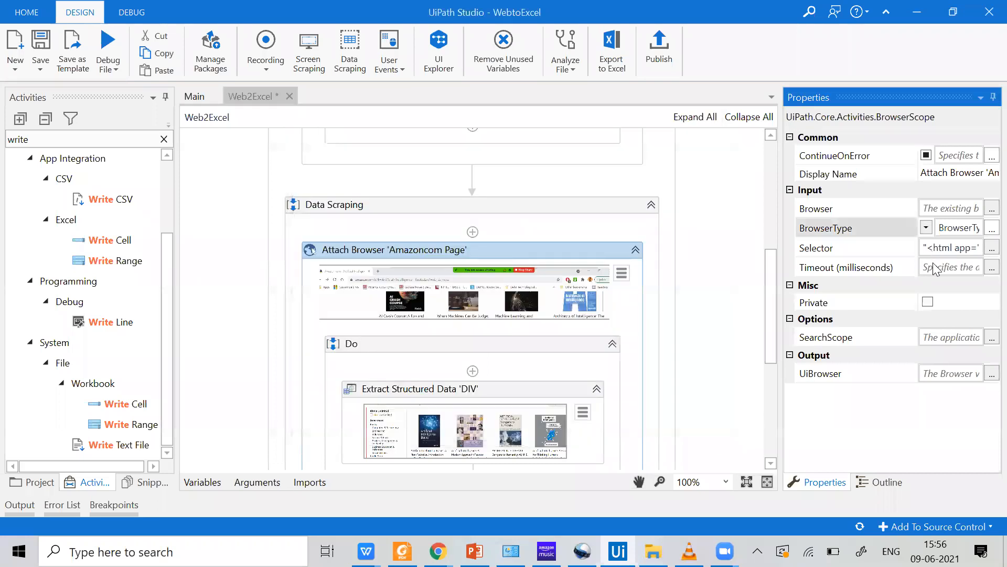
Check the browser type choices of the Attach Browser activity and review the Extract Structured Data and Write Range activities inside it
{"action": "left_click", "coordinate": [927, 227]}
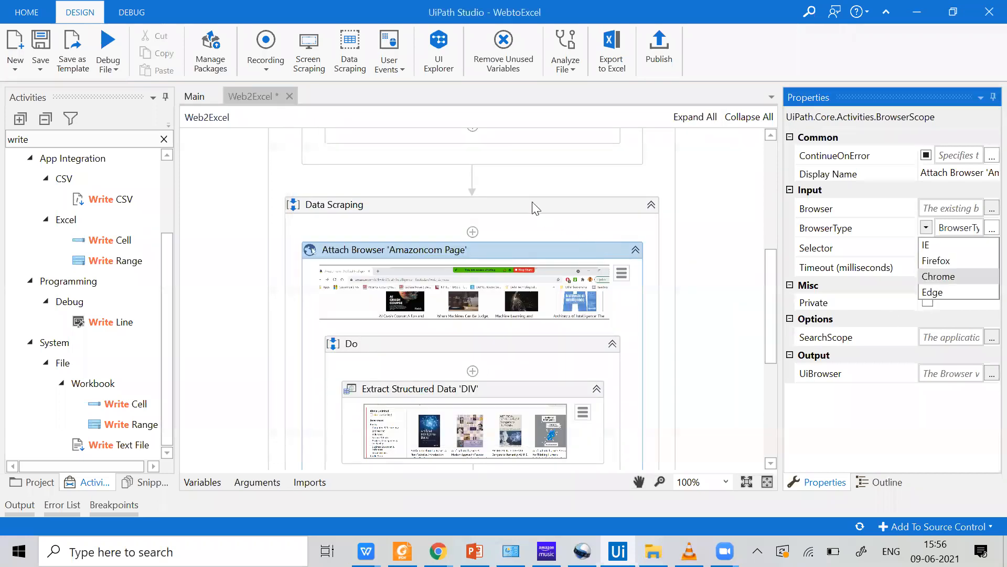
{"action": "left_click", "coordinate": [591, 240]}
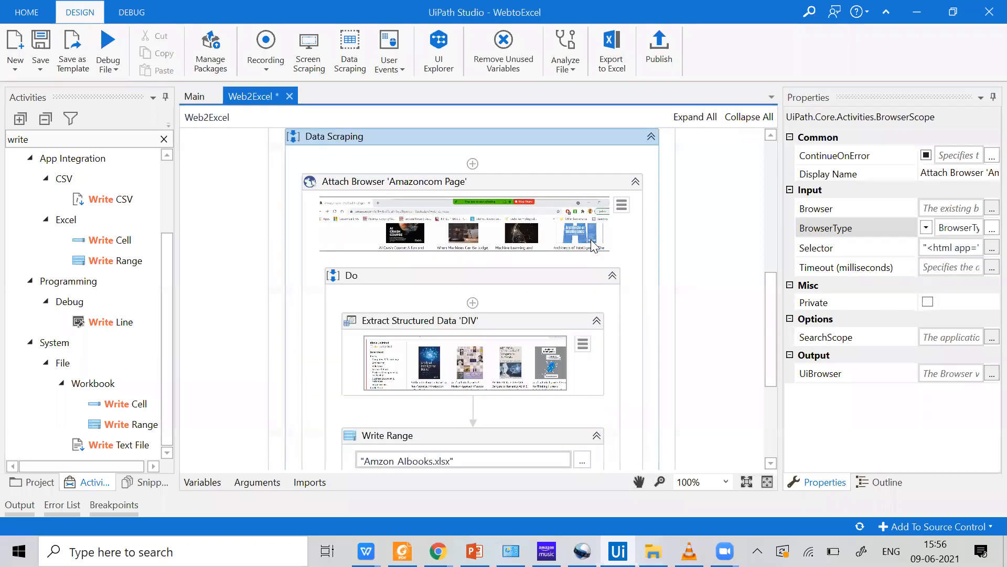
{"action": "left_click", "coordinate": [475, 175]}
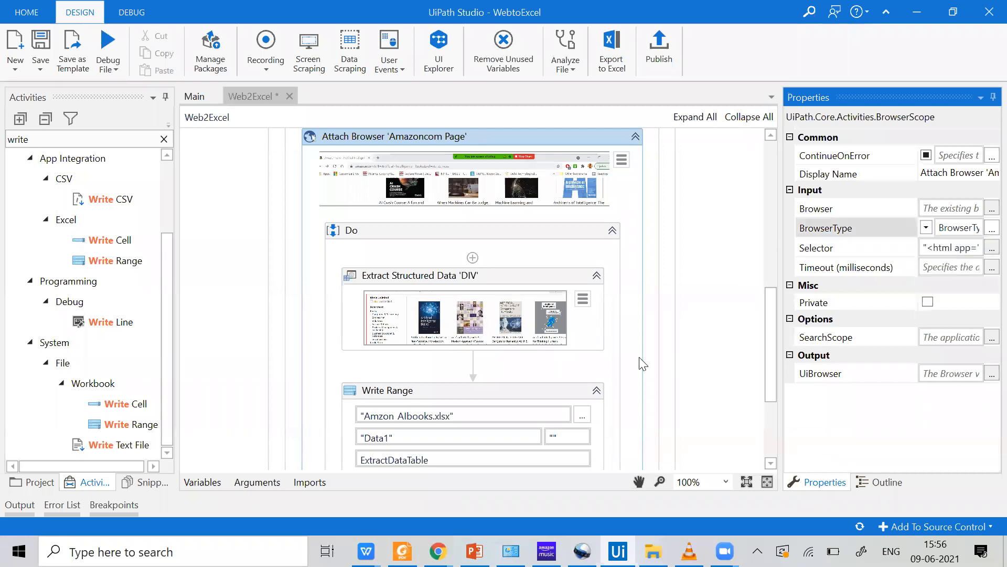
{"action": "scroll", "coordinate": [640, 358], "scroll_direction": "down", "scroll_amount": 3}
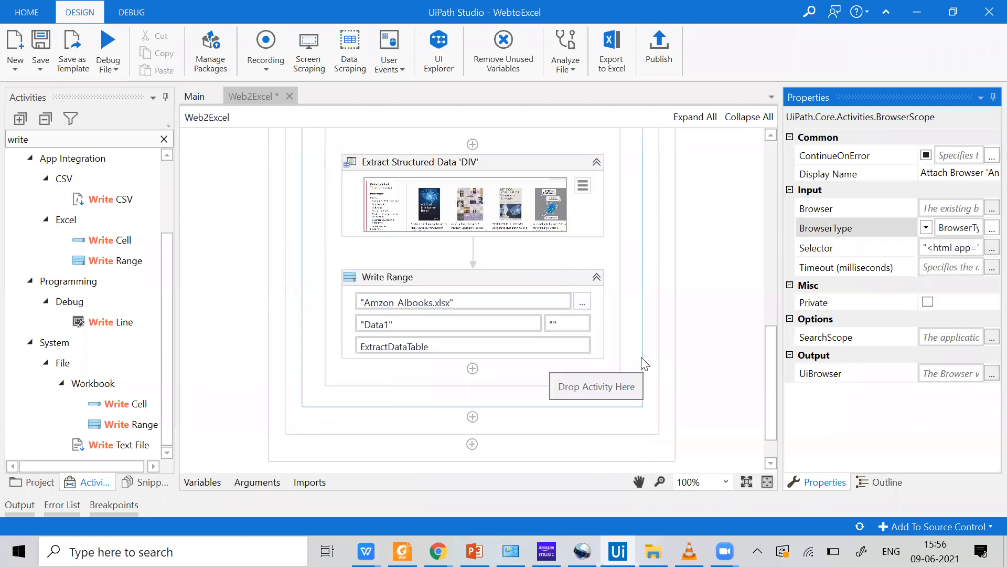
Set the Open Browser activity's browser type to Edge, save the Web2Excel workflow and run it
{"action": "scroll", "coordinate": [642, 358], "scroll_direction": "up", "scroll_amount": 9}
{"action": "scroll", "coordinate": [696, 362], "scroll_direction": "up", "scroll_amount": 5}
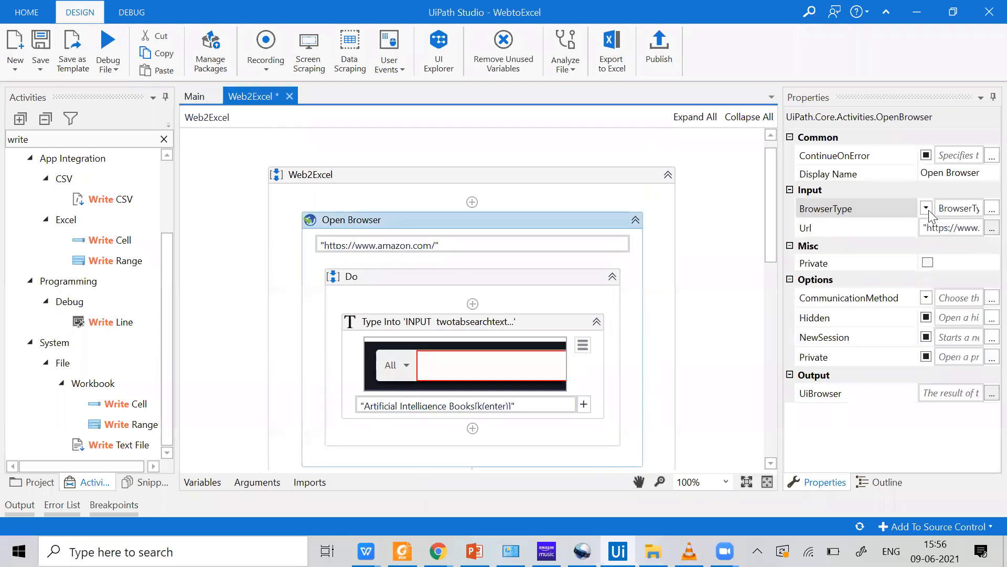
{"action": "left_click", "coordinate": [898, 304]}
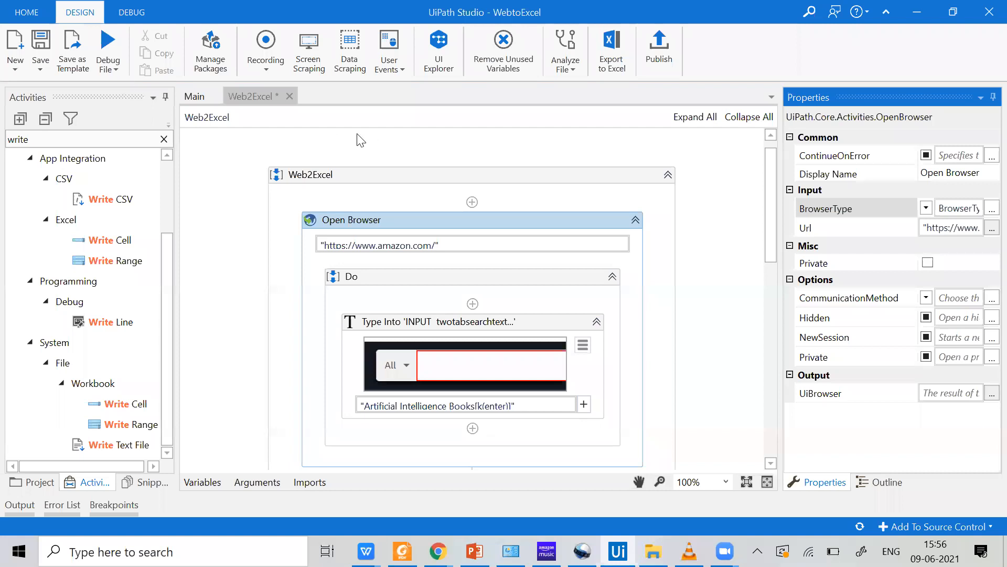
{"action": "key", "text": "ctrl+s"}
{"action": "left_click", "coordinate": [117, 70]}
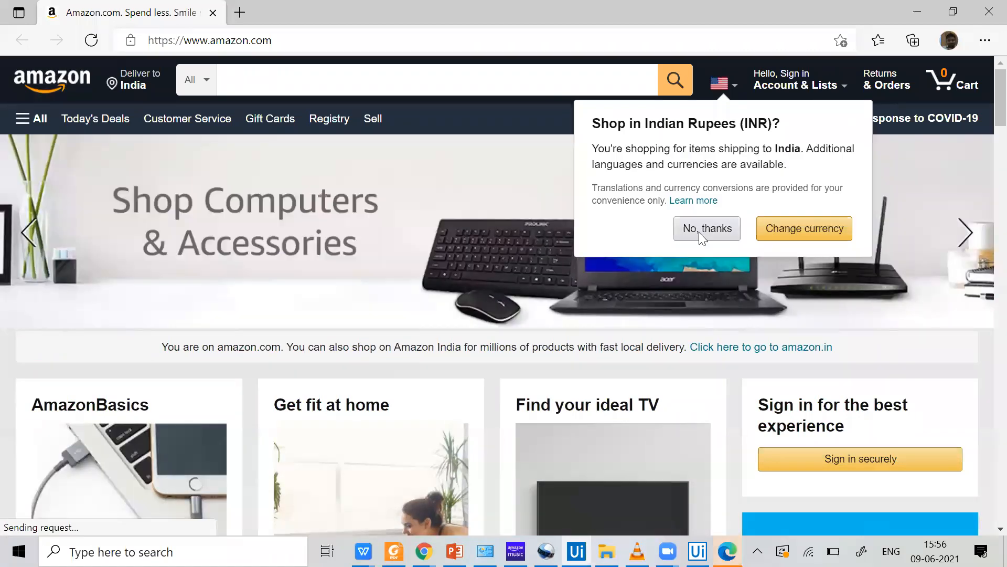
Decline the currency change on the Amazon page in Edge and dismiss the runtime execution error in UiPath Studio
{"action": "left_click", "coordinate": [705, 232]}
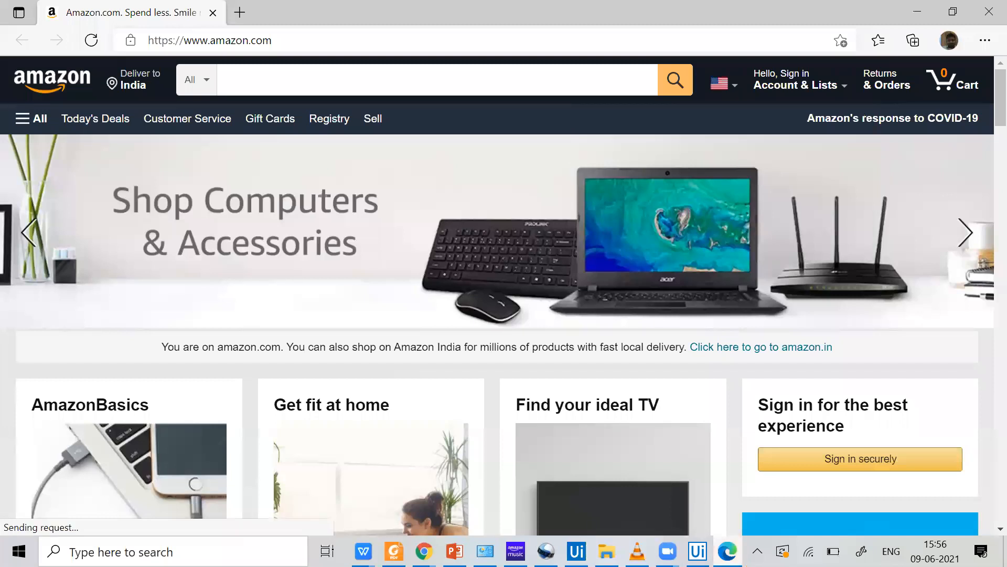
{"action": "mouse_move", "coordinate": [698, 550]}
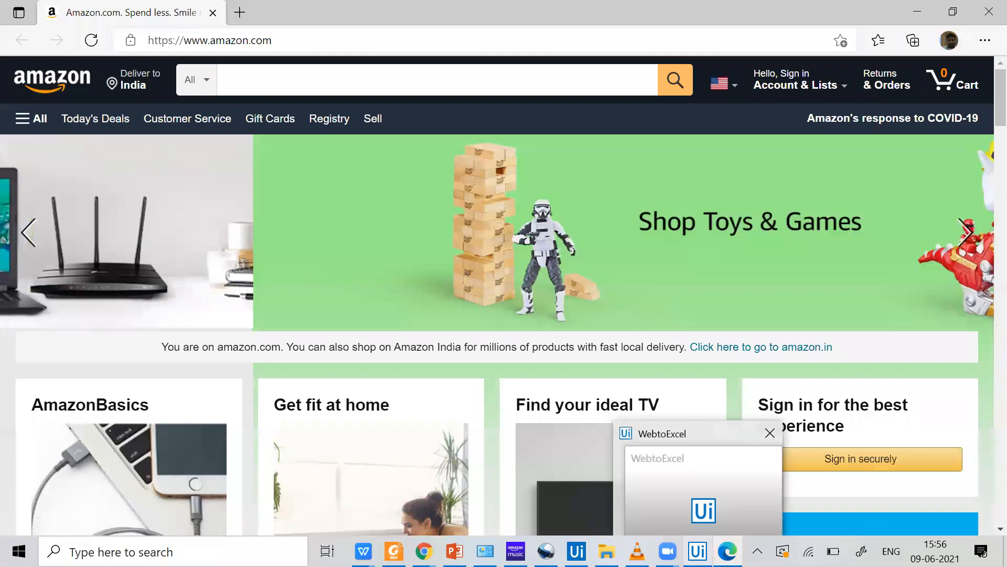
{"action": "left_click", "coordinate": [773, 464]}
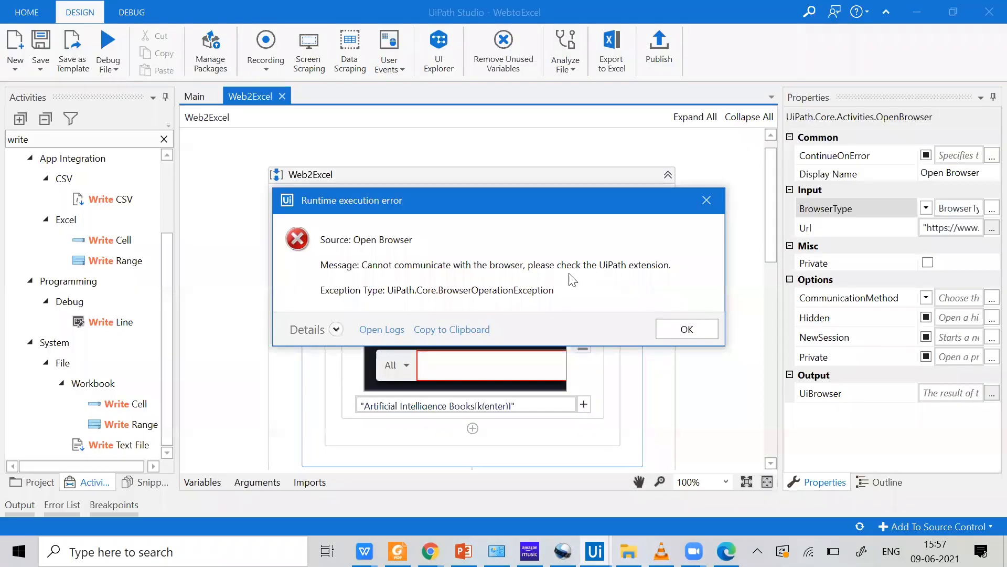
{"action": "left_click", "coordinate": [686, 329]}
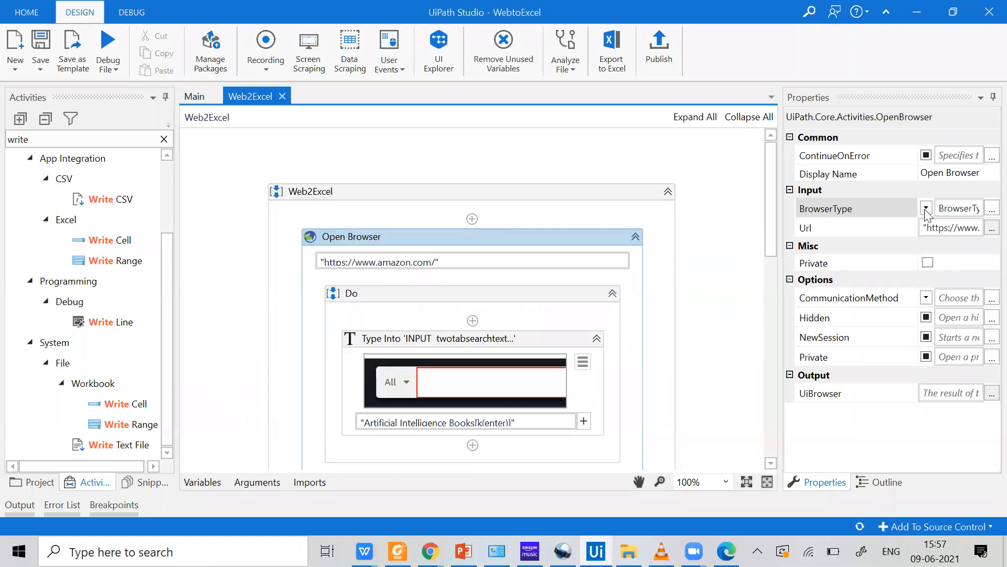
Check the Open Browser activity's browser type choices and set the Attach Browser activity's browser type to Chrome
{"action": "left_click", "coordinate": [926, 208]}
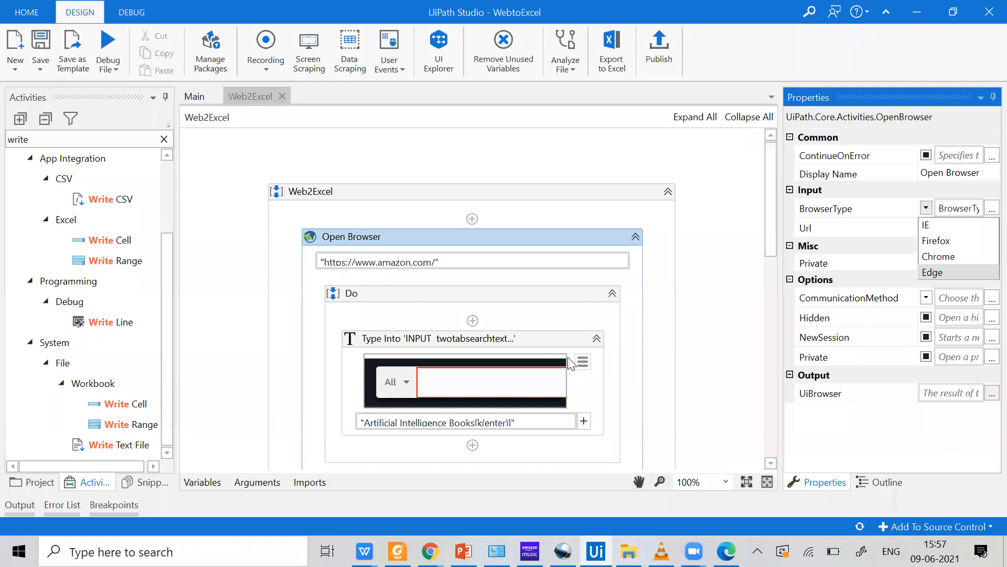
{"action": "scroll", "coordinate": [533, 331], "scroll_direction": "down", "scroll_amount": 5}
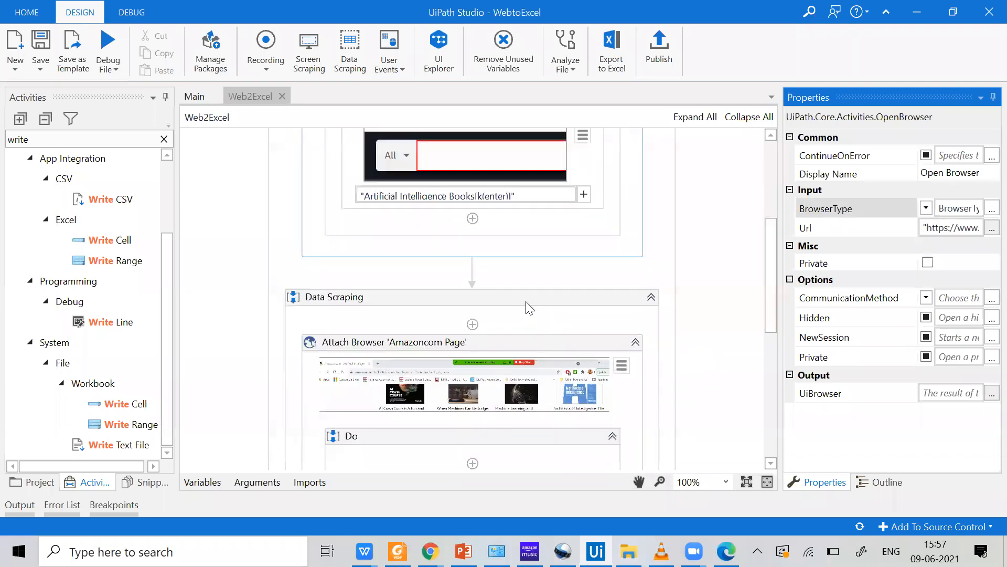
{"action": "left_click", "coordinate": [530, 305]}
{"action": "left_click", "coordinate": [502, 186]}
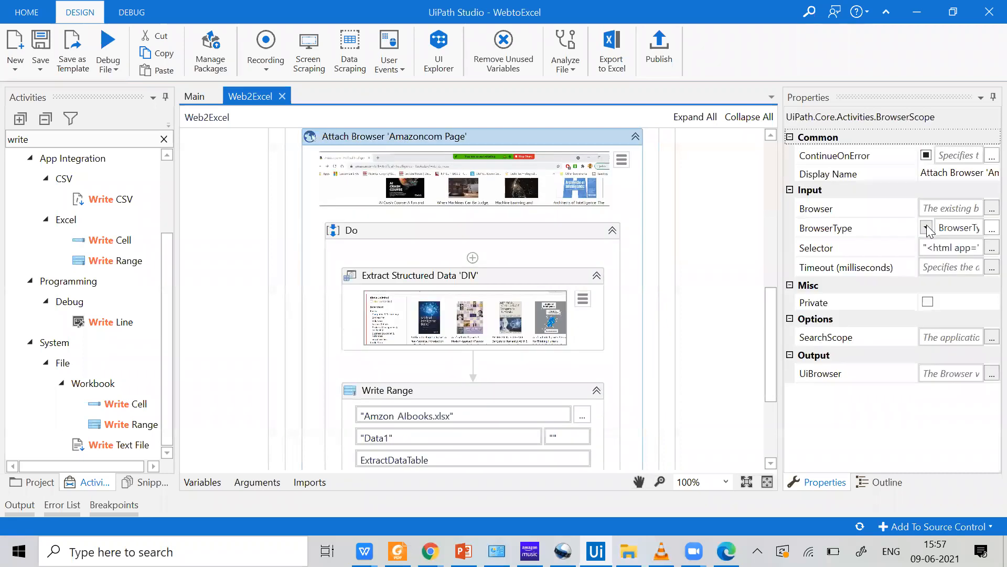
{"action": "left_click", "coordinate": [927, 227]}
{"action": "left_click", "coordinate": [936, 276]}
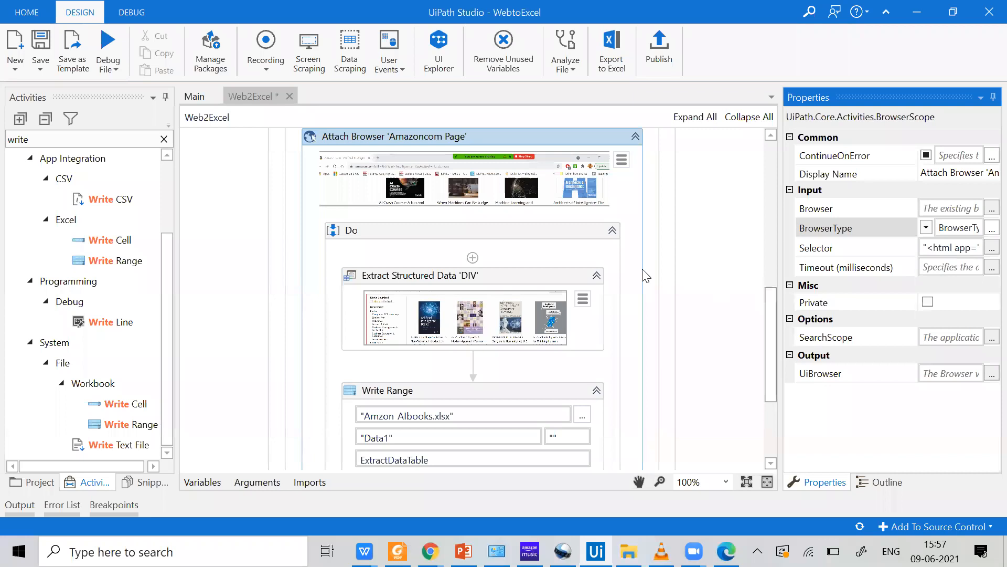
Set the Open Browser activity's browser type to Chrome and close the leftover Edge window
{"action": "scroll", "coordinate": [648, 272], "scroll_direction": "up", "scroll_amount": 10}
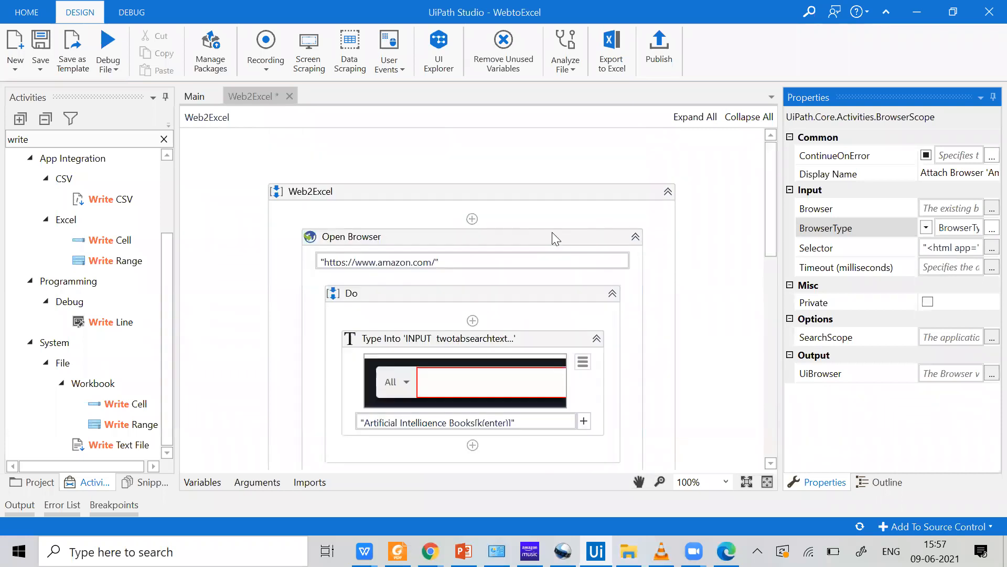
{"action": "left_click", "coordinate": [552, 239]}
{"action": "left_click", "coordinate": [927, 209]}
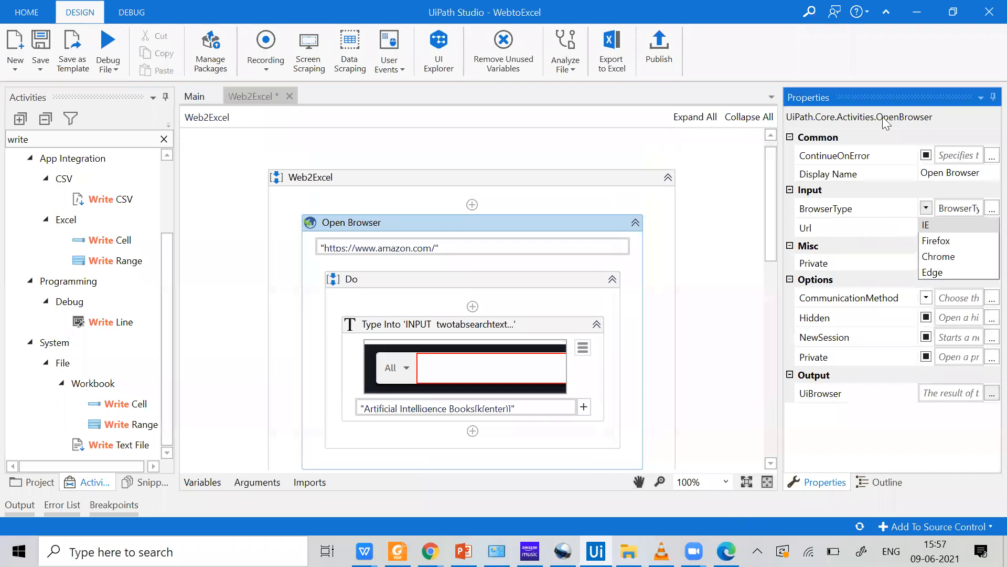
{"action": "key", "text": "alt+Tab"}
{"action": "left_click", "coordinate": [984, 8]}
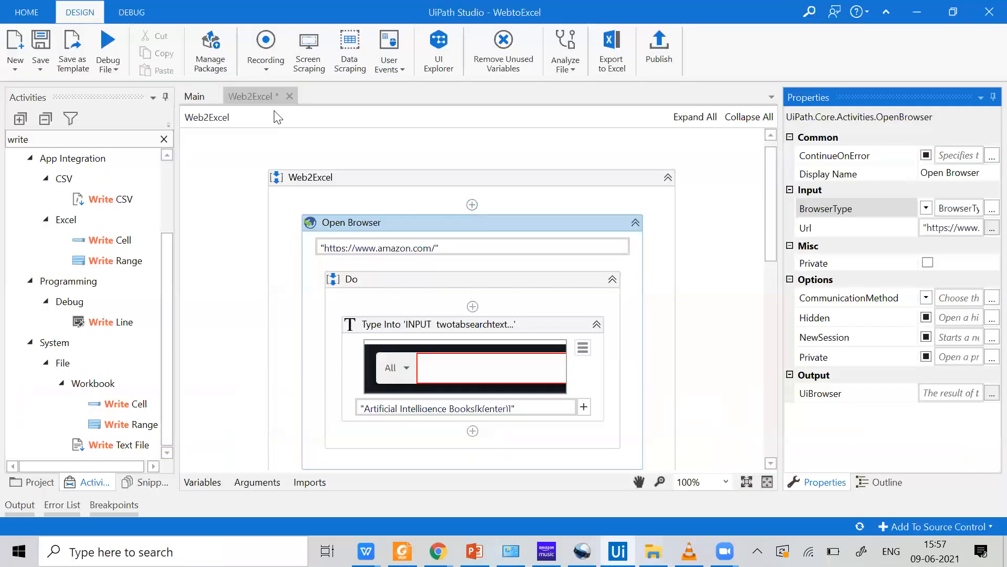
Run the Web2Excel workflow so it searches Amazon.com for "Artificial Intelligence Books" in Chrome
{"action": "left_click", "coordinate": [122, 71]}
{"action": "left_click", "coordinate": [118, 92]}
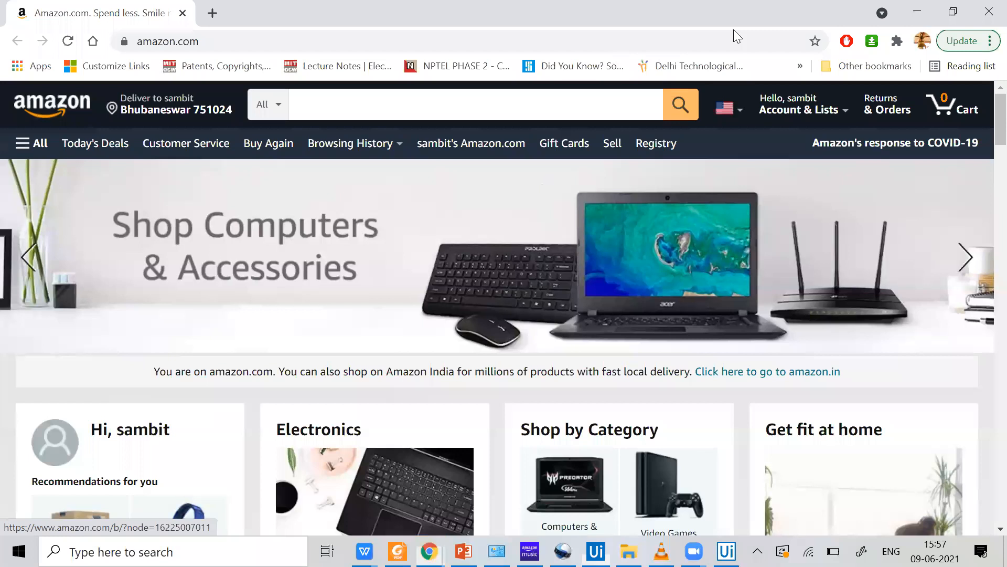
{"action": "type", "text": "Artificial Intelligence Books"}
{"action": "key", "text": "Return"}
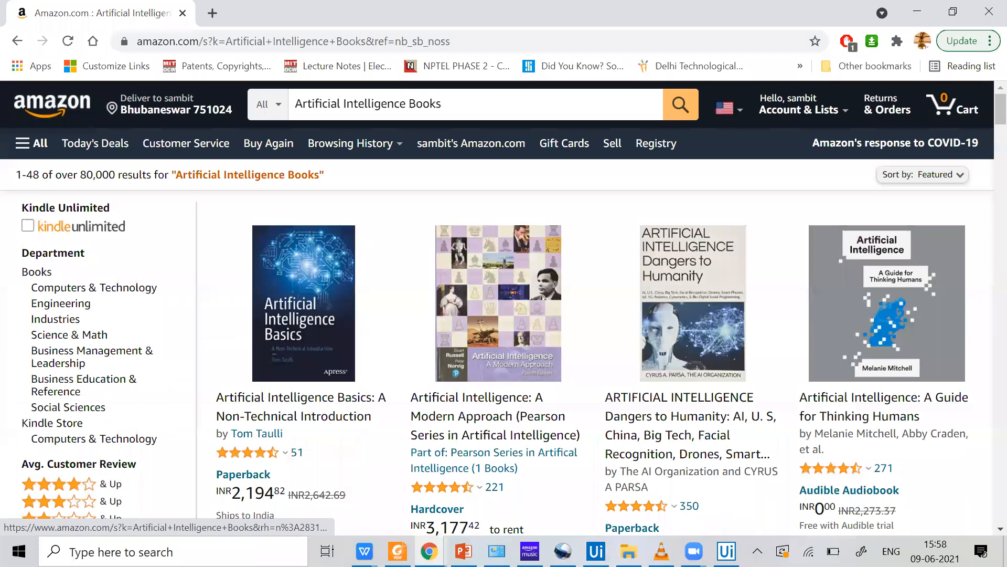
Return to UiPath Studio and examine the Extract Structured Data properties, the run's output log and the Write Range activity
{"action": "left_click", "coordinate": [596, 551]}
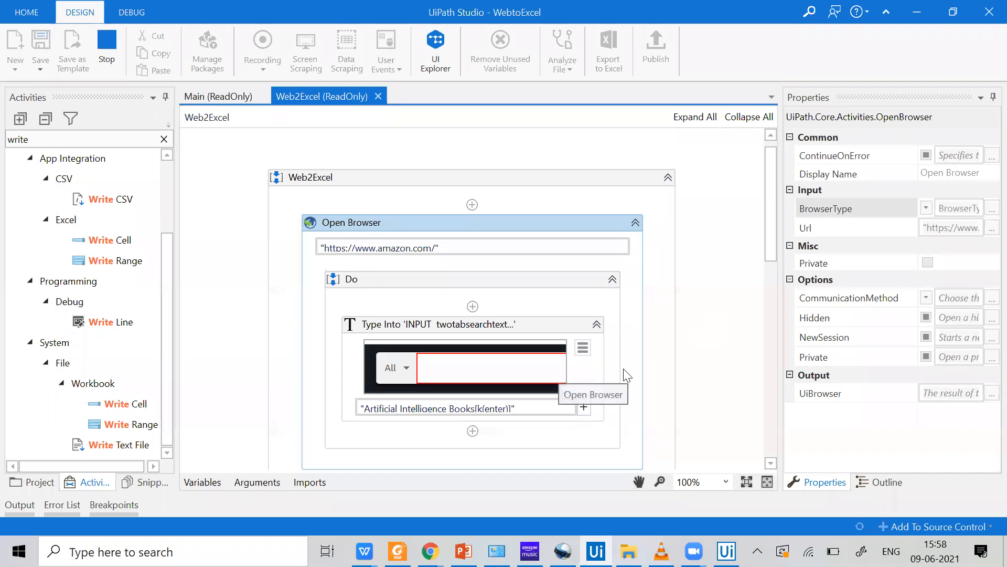
{"action": "scroll", "coordinate": [514, 362], "scroll_direction": "down", "scroll_amount": 3}
{"action": "scroll", "coordinate": [513, 362], "scroll_direction": "down", "scroll_amount": 7}
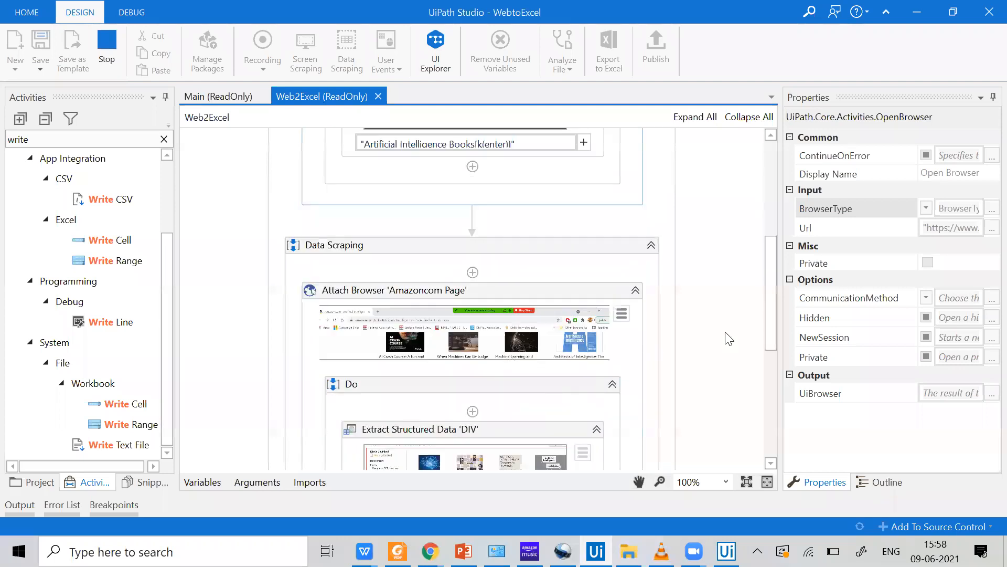
{"action": "scroll", "coordinate": [729, 338], "scroll_direction": "down", "scroll_amount": 6}
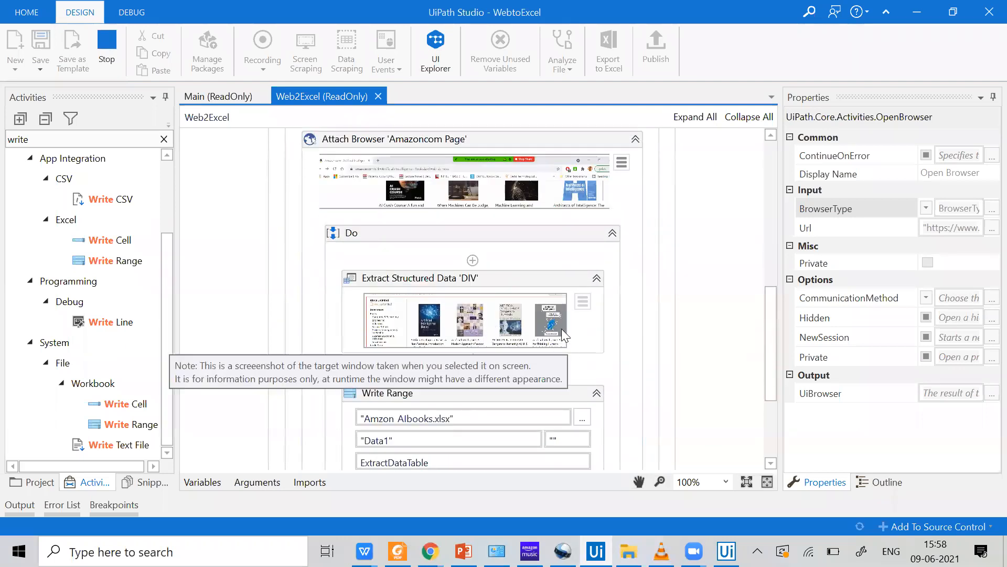
{"action": "left_click", "coordinate": [583, 312]}
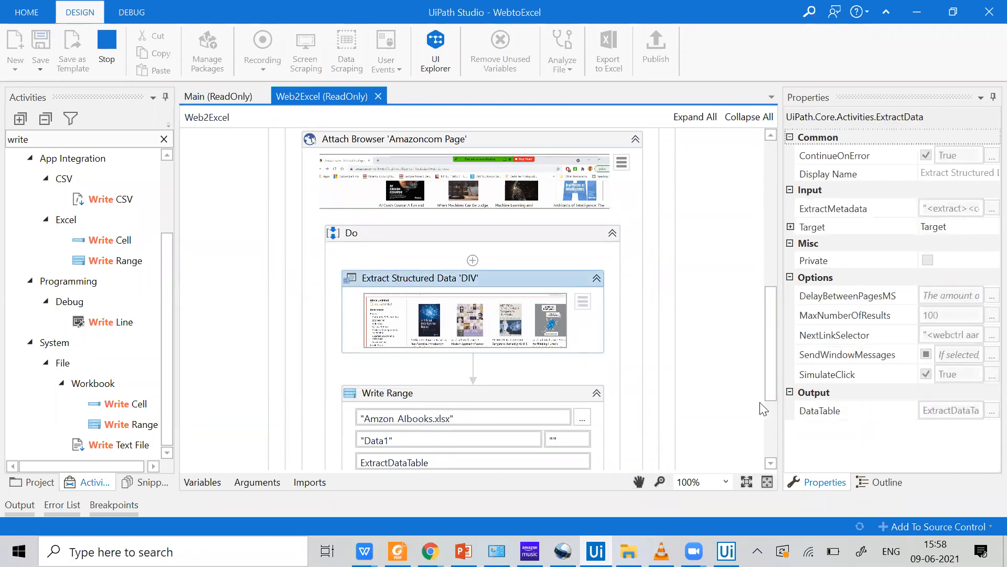
{"action": "left_click", "coordinate": [24, 506]}
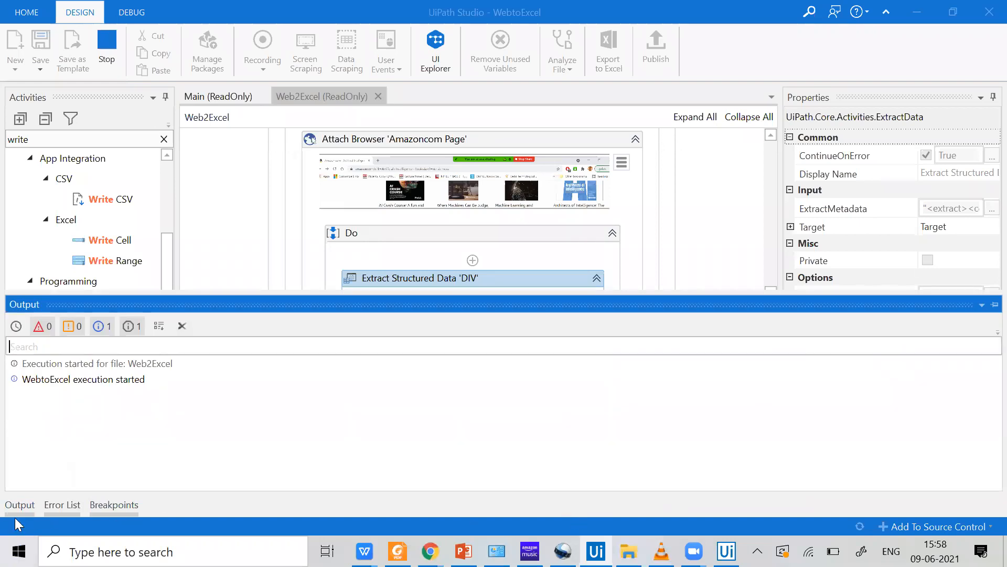
{"action": "scroll", "coordinate": [735, 381], "scroll_direction": "down", "scroll_amount": 3}
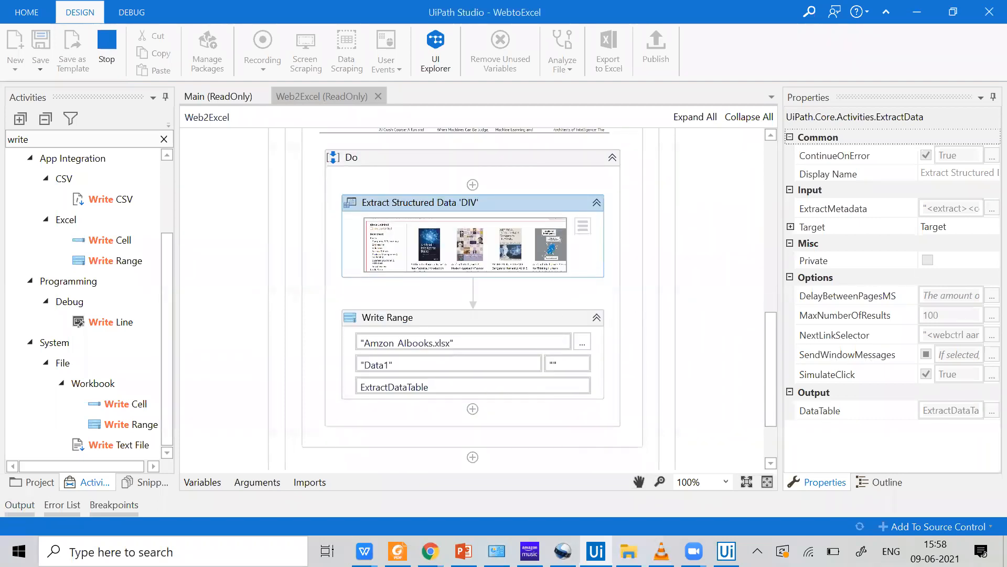
{"action": "scroll", "coordinate": [631, 356], "scroll_direction": "up", "scroll_amount": 3}
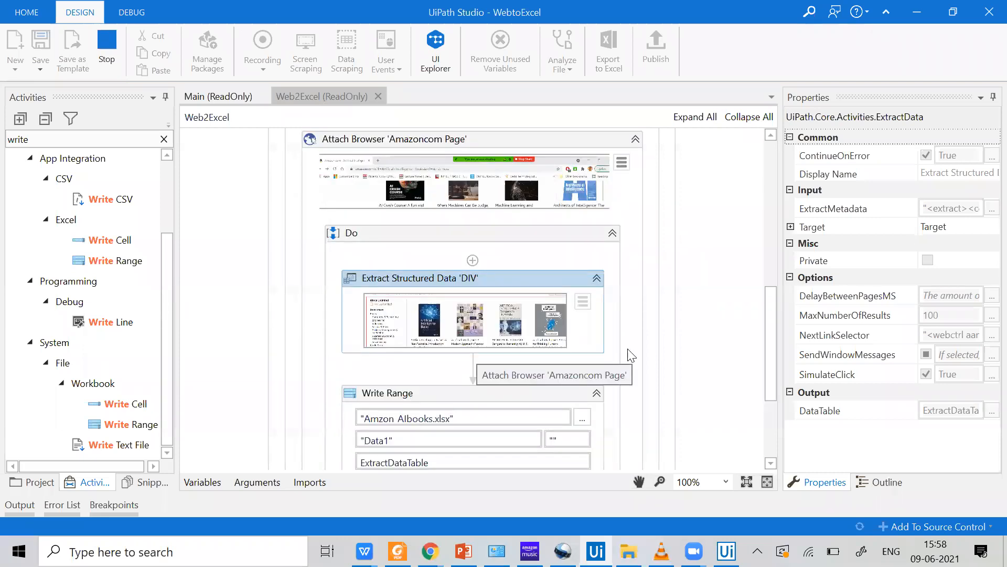
{"action": "scroll", "coordinate": [631, 356], "scroll_direction": "up", "scroll_amount": 3}
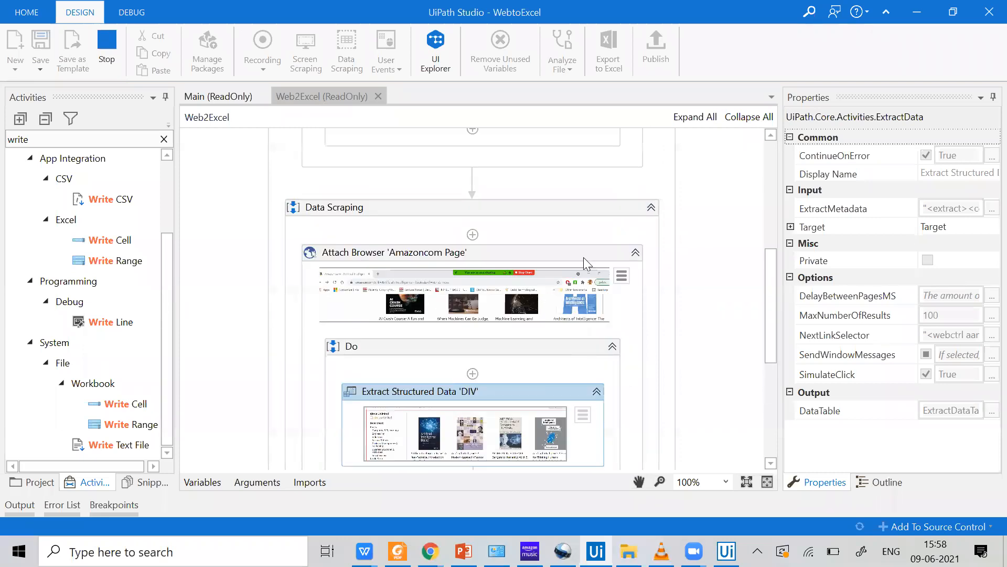
{"action": "scroll", "coordinate": [695, 423], "scroll_direction": "up", "scroll_amount": 4}
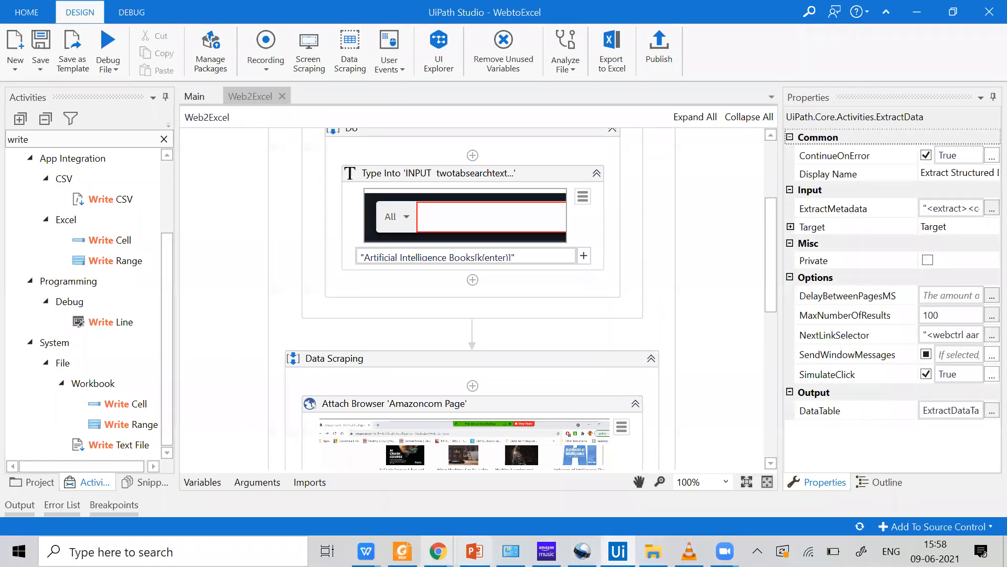
Look over the Amazon book results in Chrome and return to the Write Range activity in UiPath Studio
{"action": "mouse_move", "coordinate": [438, 551]}
{"action": "left_click", "coordinate": [623, 460]}
{"action": "scroll", "coordinate": [623, 461], "scroll_direction": "down", "scroll_amount": 3}
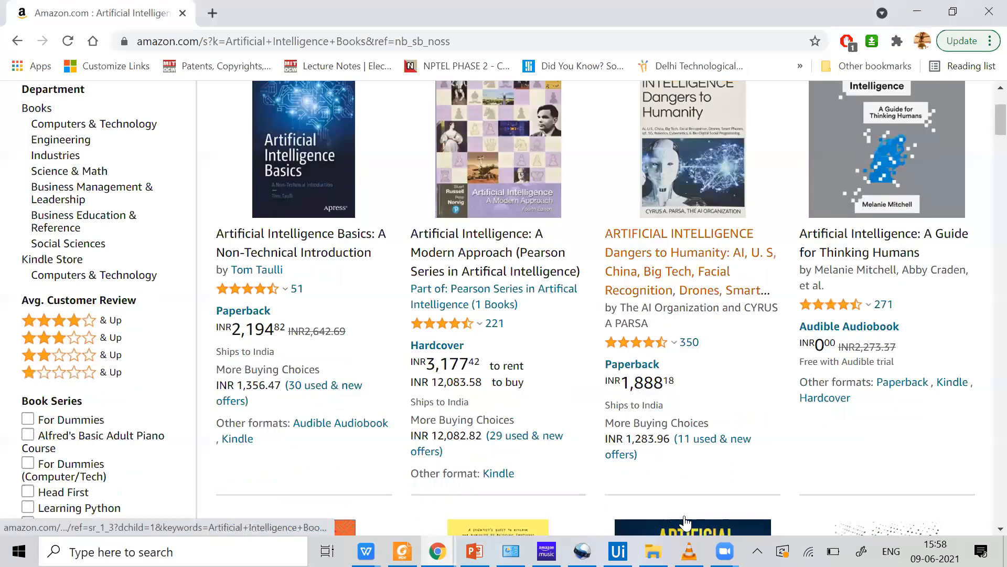
{"action": "key", "text": "alt+Tab"}
{"action": "scroll", "coordinate": [648, 342], "scroll_direction": "down", "scroll_amount": 6}
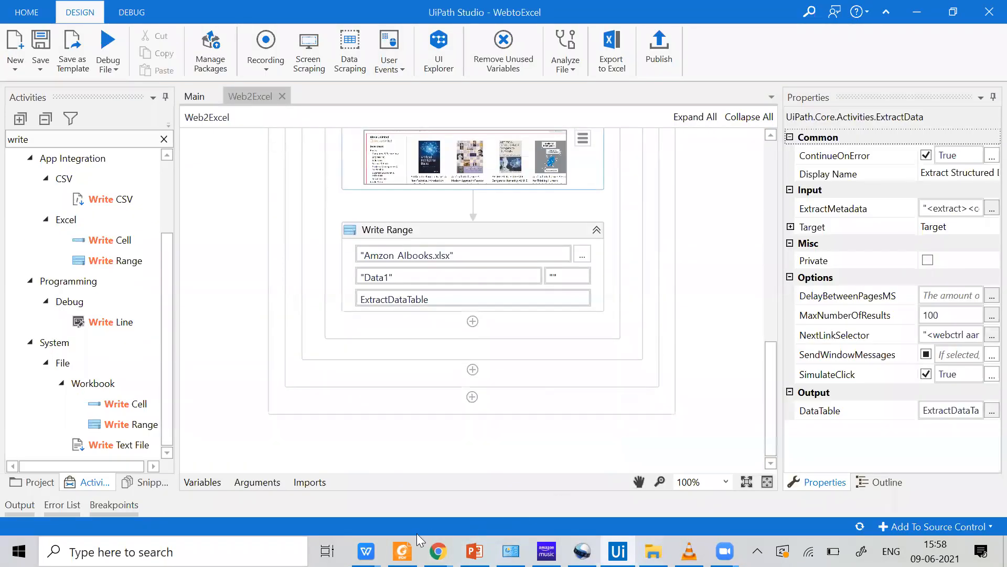
Switch to File Explorer and navigate to the Projects folder inside Self Study\RPA
{"action": "left_click", "coordinate": [654, 551]}
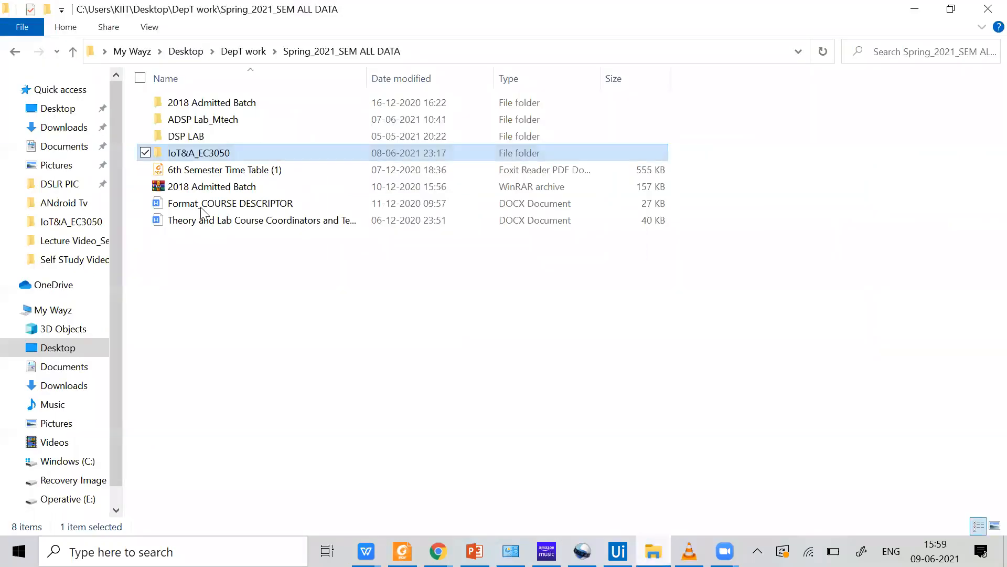
{"action": "left_click", "coordinate": [78, 55]}
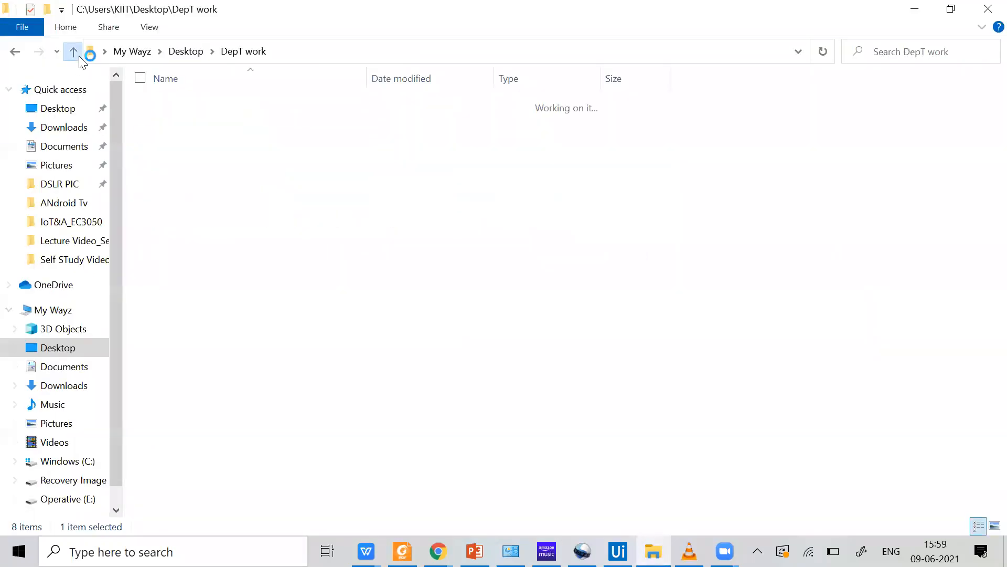
{"action": "left_click", "coordinate": [74, 244]}
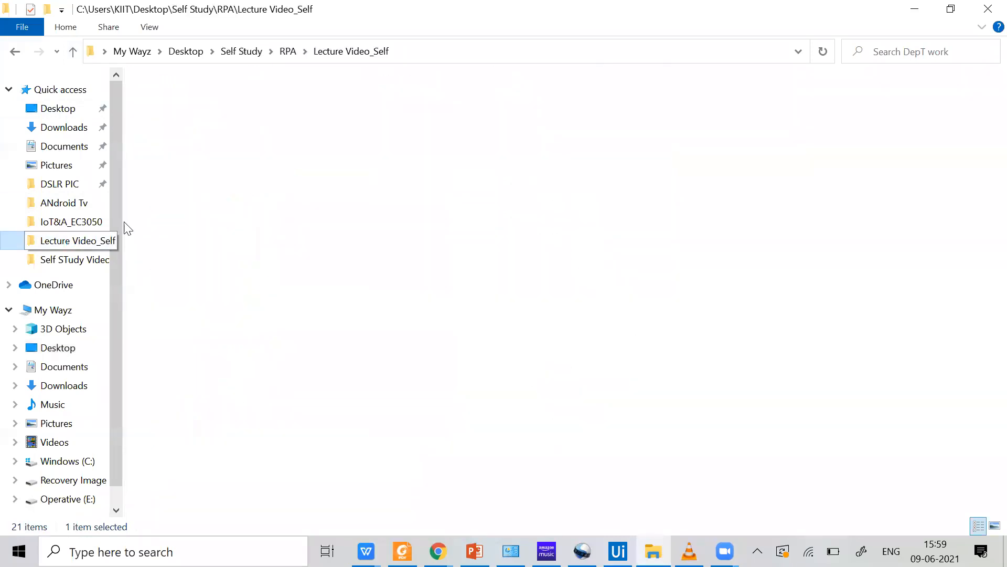
{"action": "key", "text": "alt+Up"}
{"action": "left_click", "coordinate": [193, 137]}
{"action": "double_click", "coordinate": [193, 137]}
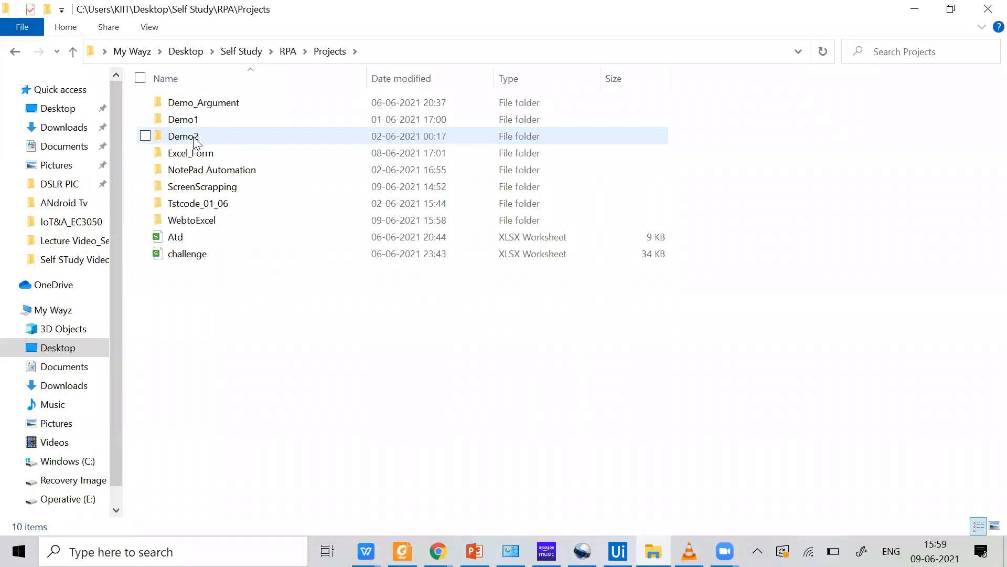
Open the Amzon_AIbooks workbook from the WebtoExcel project folder in WPS Office
{"action": "left_click", "coordinate": [191, 153]}
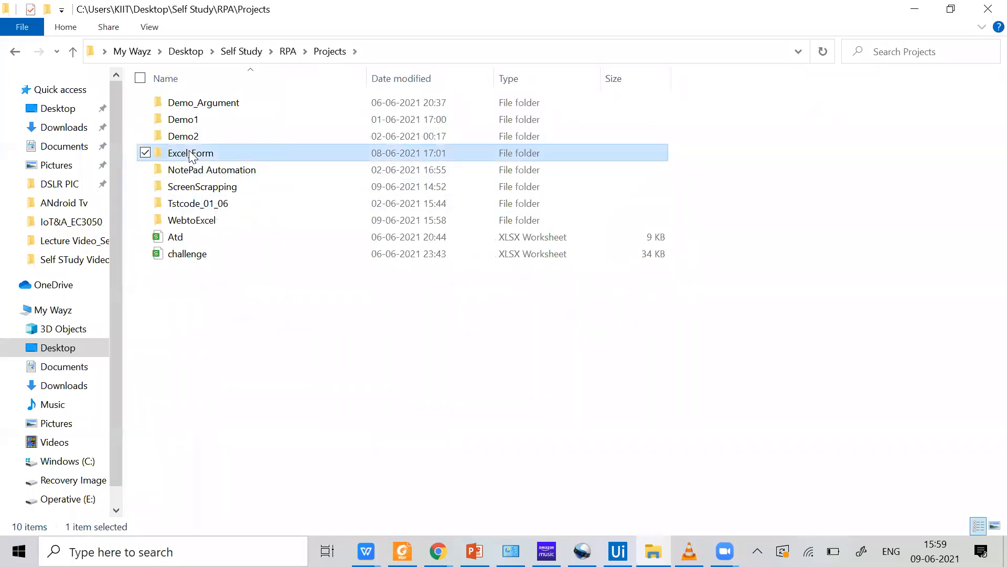
{"action": "double_click", "coordinate": [203, 220]}
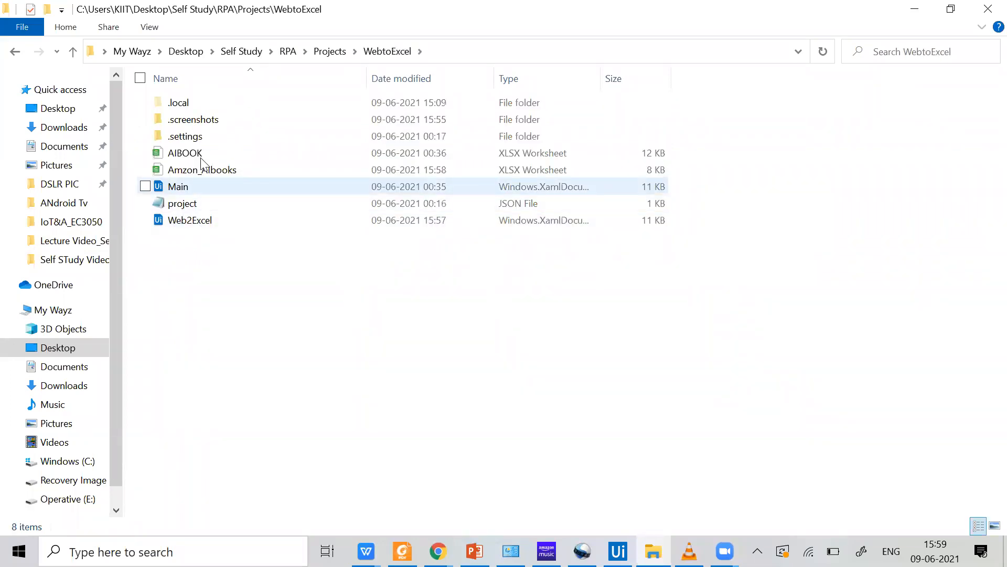
{"action": "left_click", "coordinate": [201, 170]}
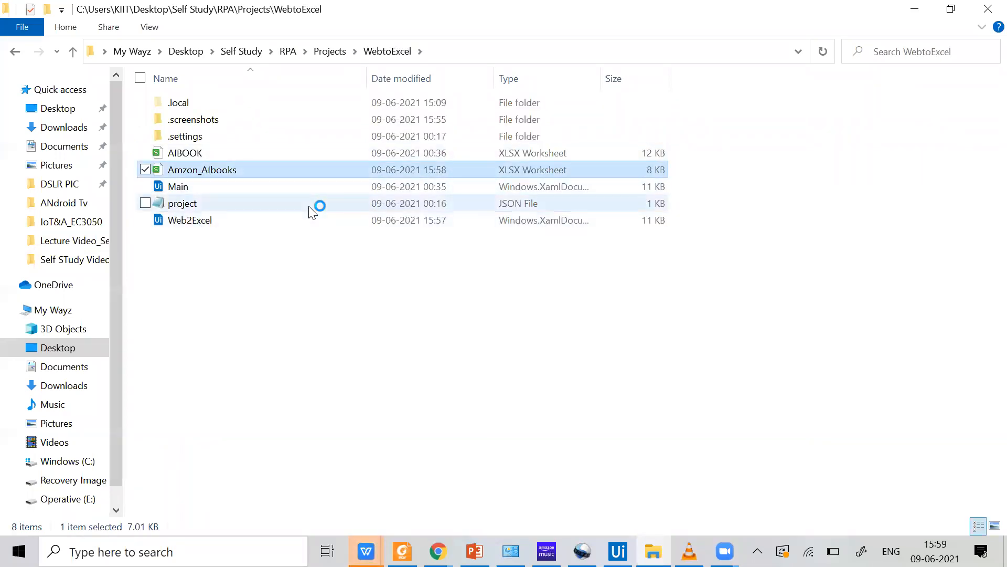
{"action": "key", "text": "Return"}
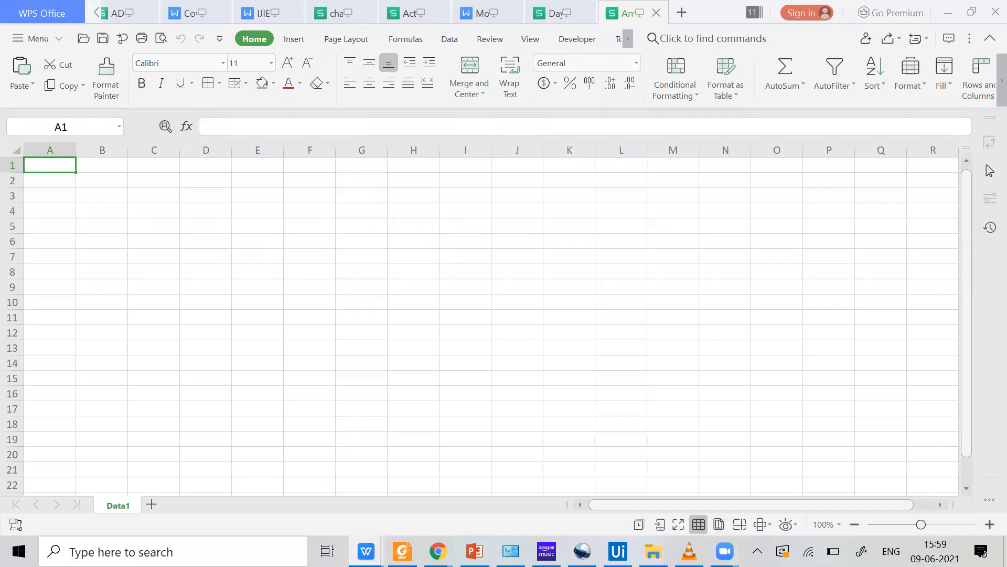
Switch to UiPath Studio and review the Write Range activity's workbook, sheet and cell settings in the Web2Excel workflow
{"action": "left_click", "coordinate": [618, 551]}
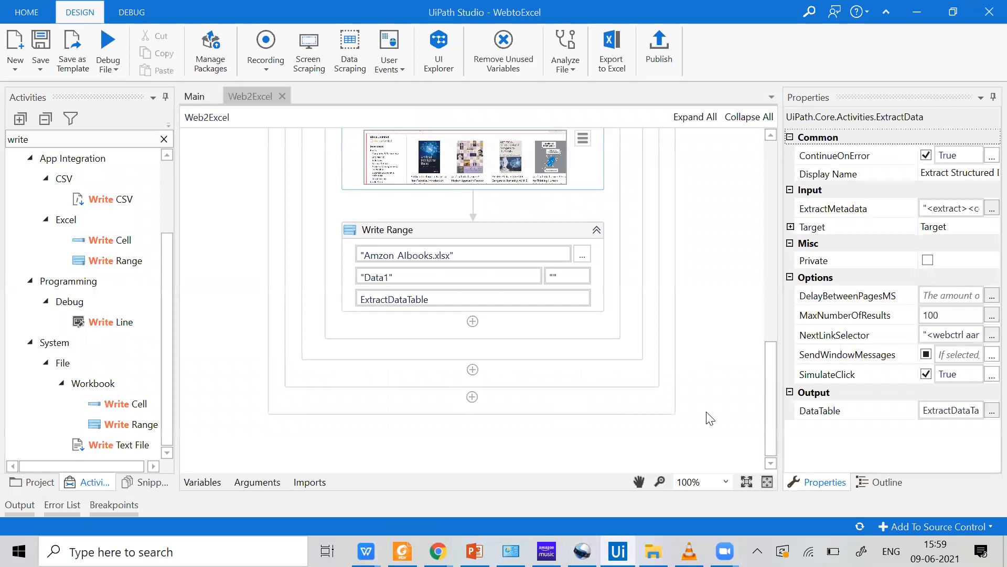
{"action": "scroll", "coordinate": [459, 346], "scroll_direction": "up", "scroll_amount": 3}
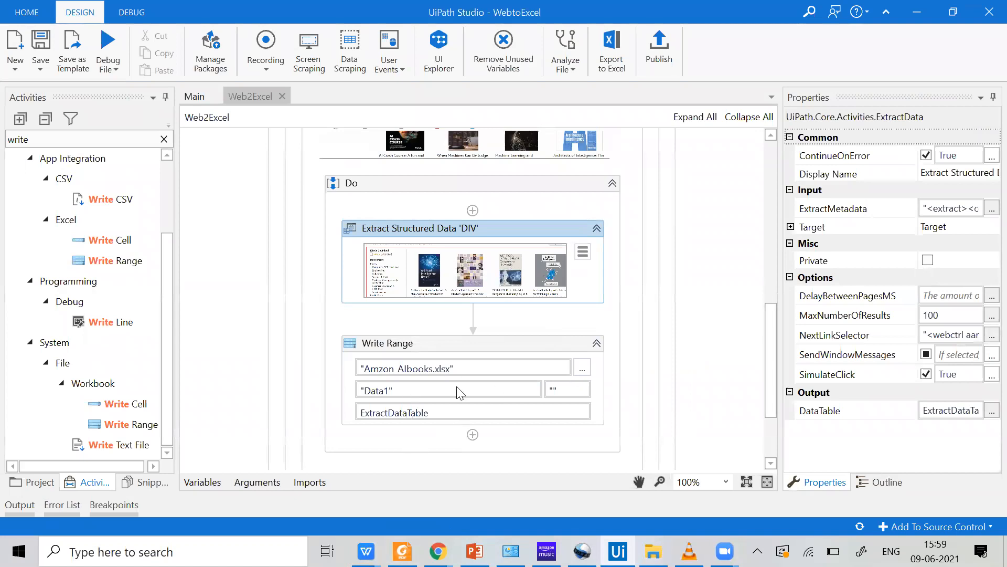
{"action": "left_click", "coordinate": [398, 370]}
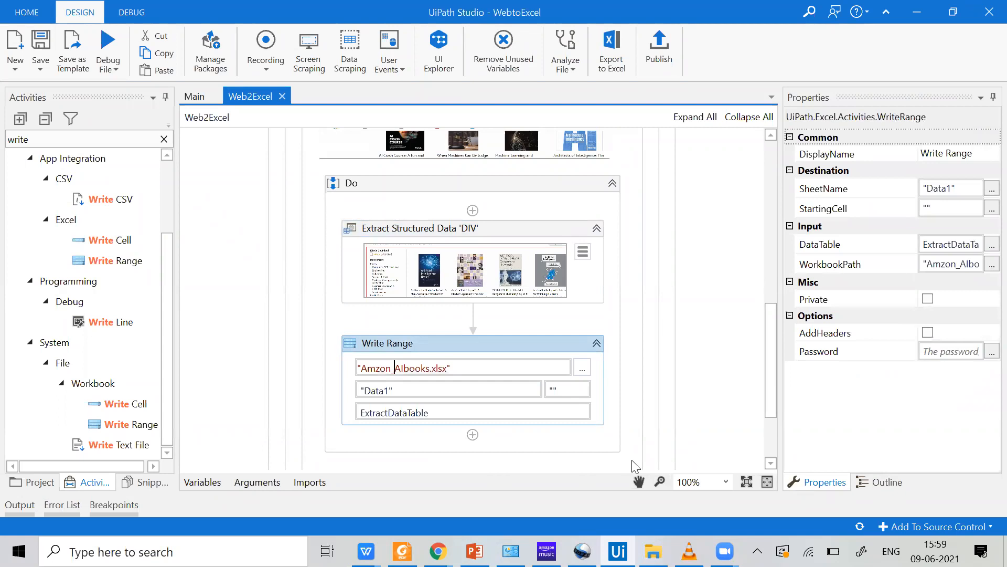
{"action": "left_click", "coordinate": [402, 551]}
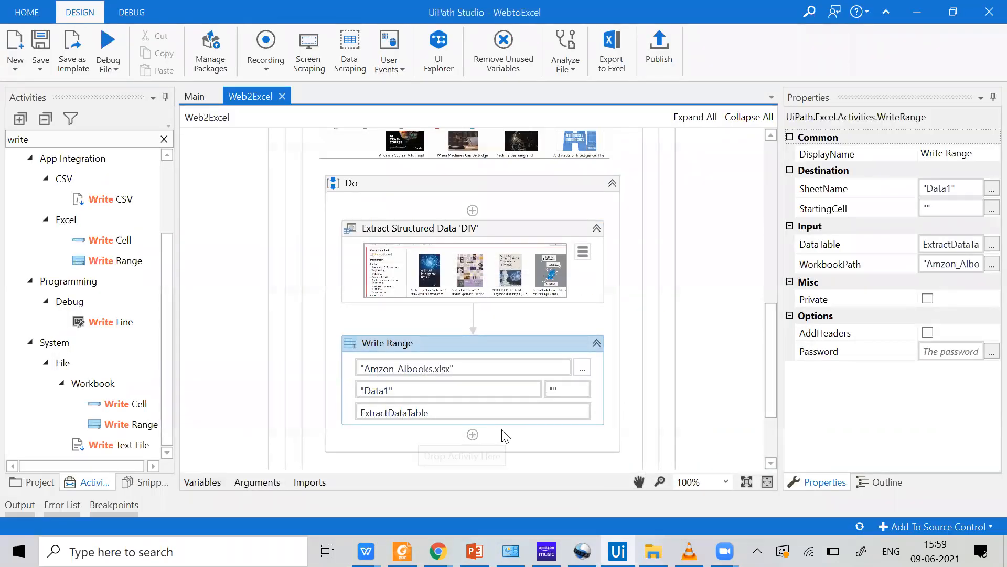
Display the Main workflow and examine the file, sheet and starting cell settings of its Write Range activity
{"action": "key", "text": "ctrl+Tab"}
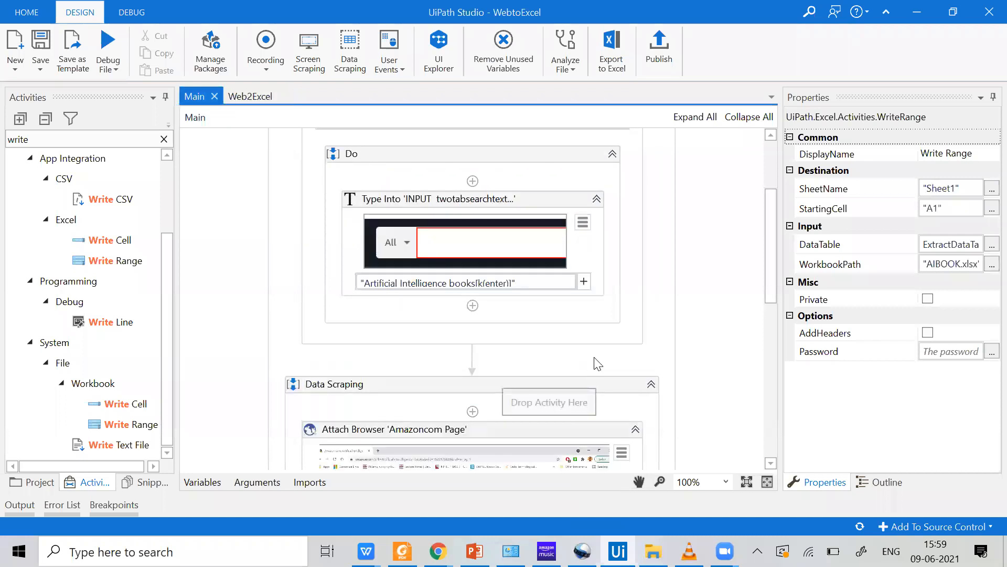
{"action": "scroll", "coordinate": [596, 360], "scroll_direction": "down", "scroll_amount": 3}
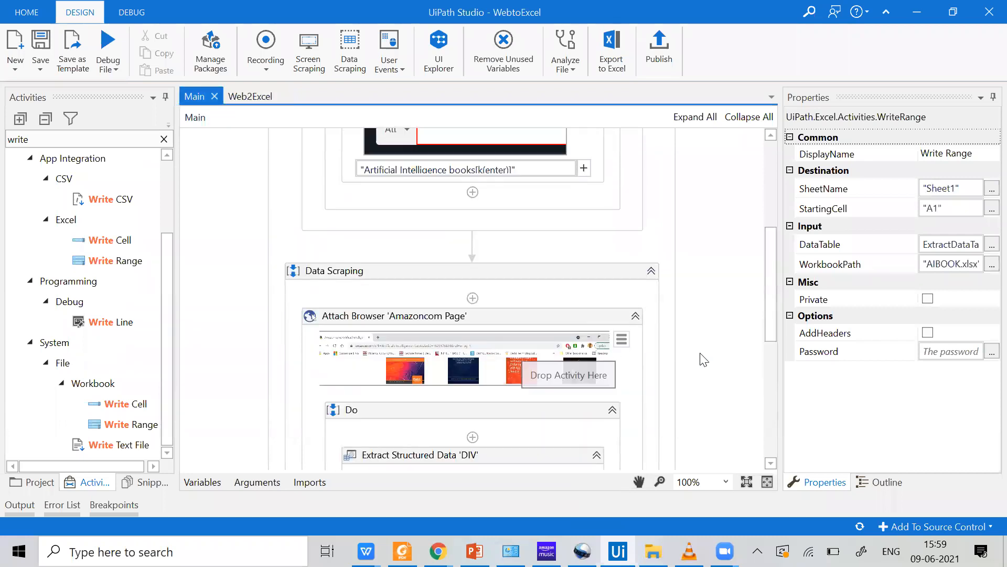
{"action": "scroll", "coordinate": [704, 357], "scroll_direction": "down", "scroll_amount": 6}
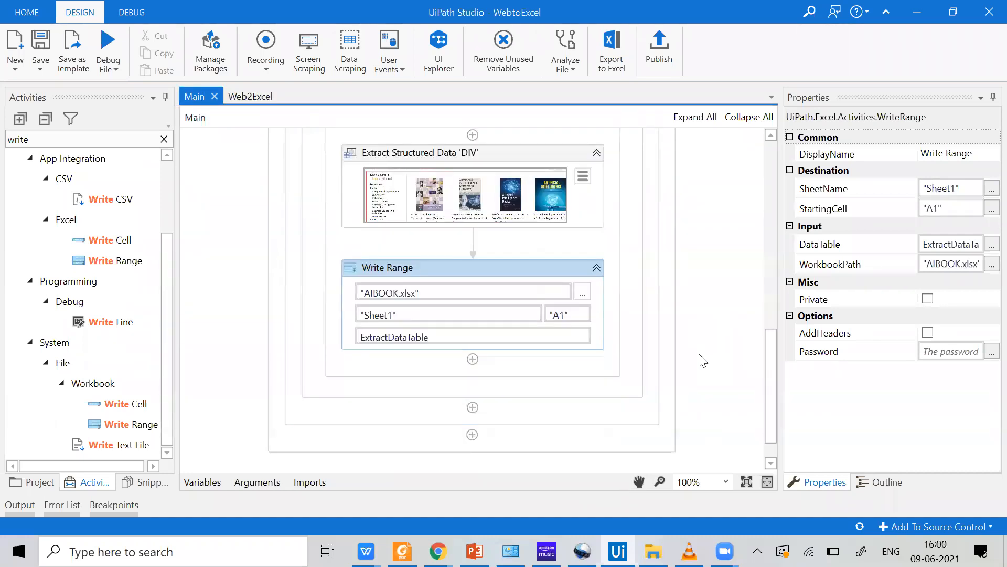
{"action": "left_click", "coordinate": [387, 316]}
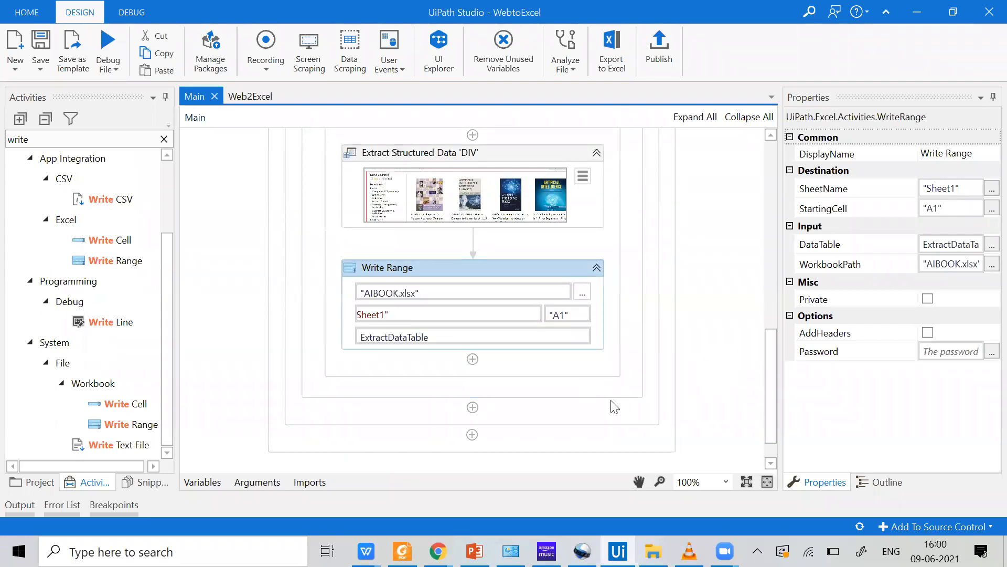
{"action": "scroll", "coordinate": [610, 401], "scroll_direction": "up", "scroll_amount": 1}
{"action": "scroll", "coordinate": [611, 407], "scroll_direction": "up", "scroll_amount": 3}
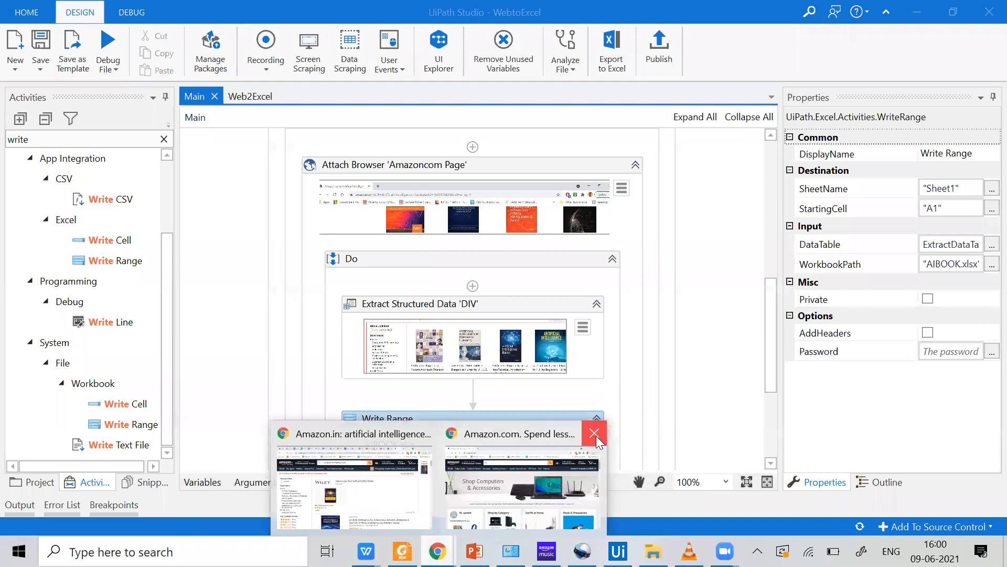
Run the WebtoExcel project without debugging, after reviewing the Main workflow's browser and data scraping activities
{"action": "left_click", "coordinate": [697, 377]}
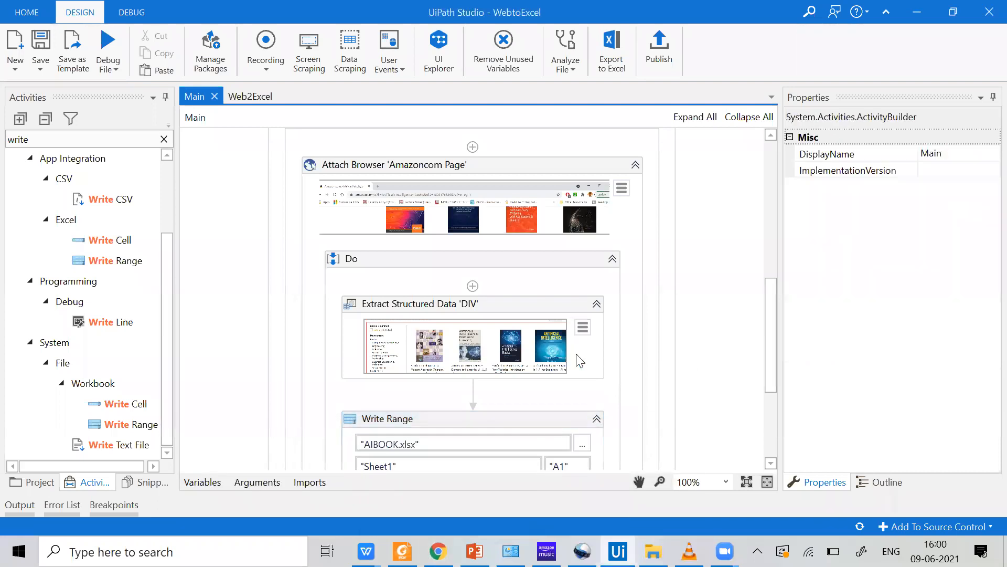
{"action": "scroll", "coordinate": [531, 362], "scroll_direction": "up", "scroll_amount": 2}
{"action": "scroll", "coordinate": [531, 368], "scroll_direction": "up", "scroll_amount": 1}
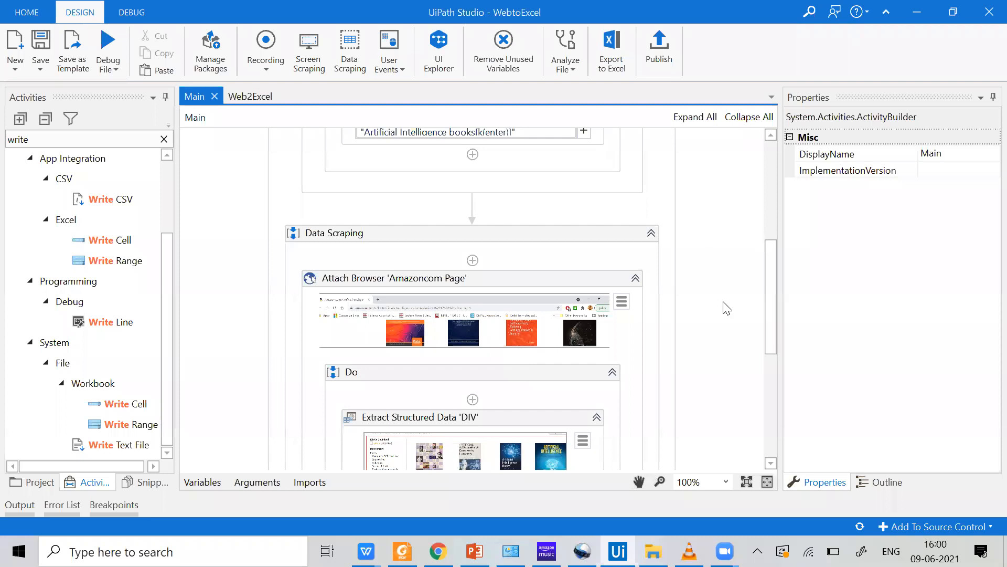
{"action": "scroll", "coordinate": [727, 308], "scroll_direction": "up", "scroll_amount": 8}
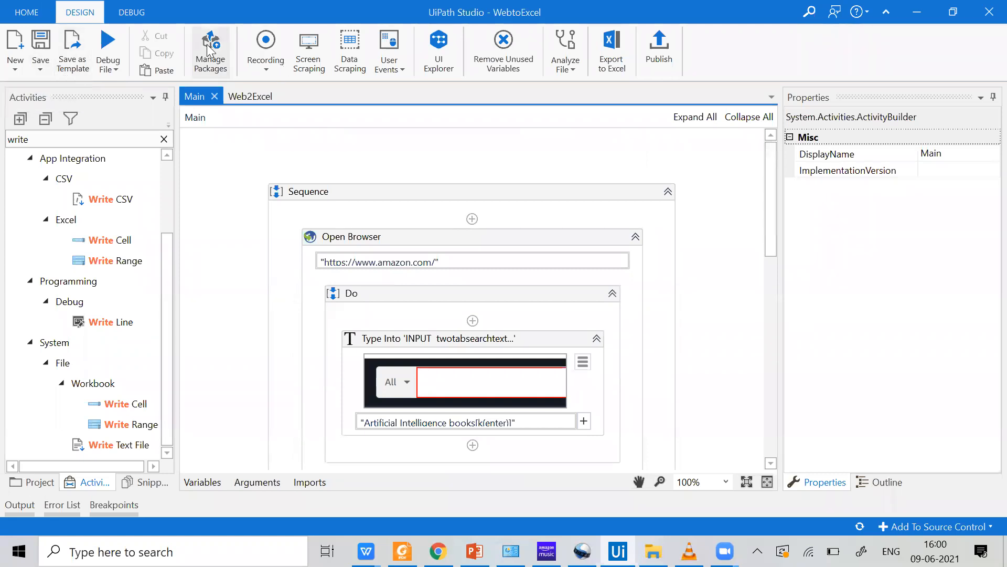
{"action": "left_click", "coordinate": [115, 71]}
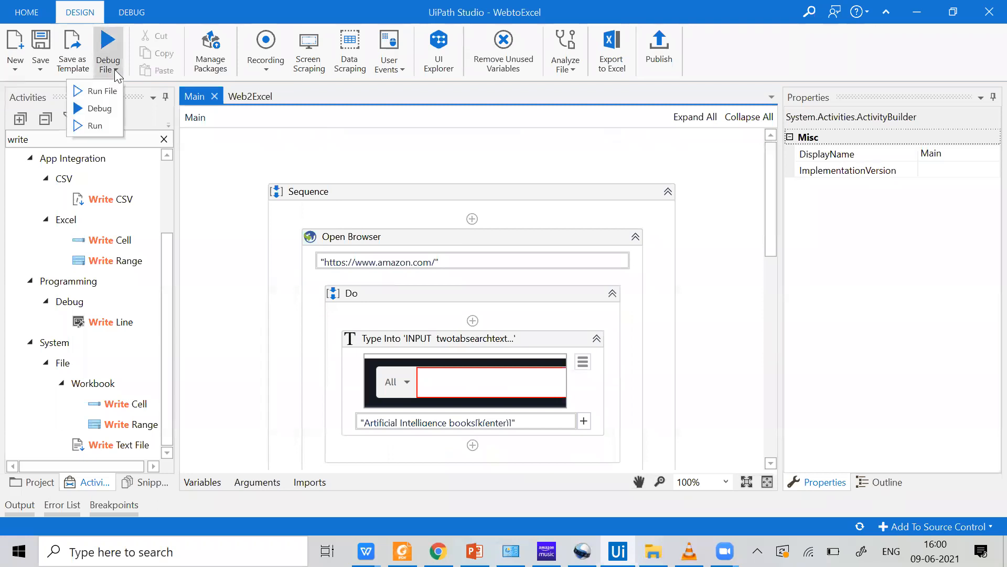
{"action": "left_click", "coordinate": [105, 124]}
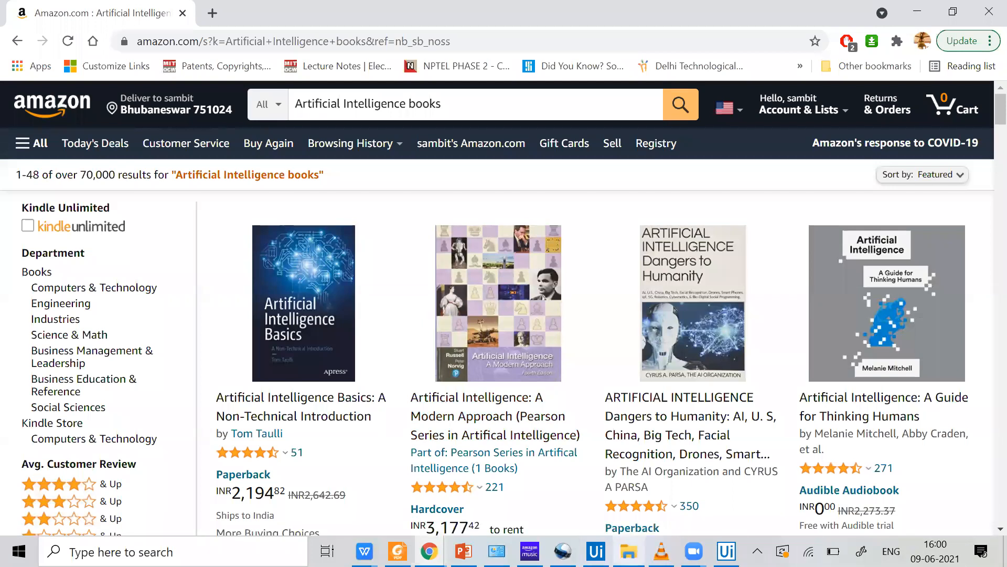
Switch to File Explorer and check the AIBOOK workbook in the WebtoExcel project folder
{"action": "mouse_move", "coordinate": [629, 551]}
{"action": "left_click", "coordinate": [628, 551]}
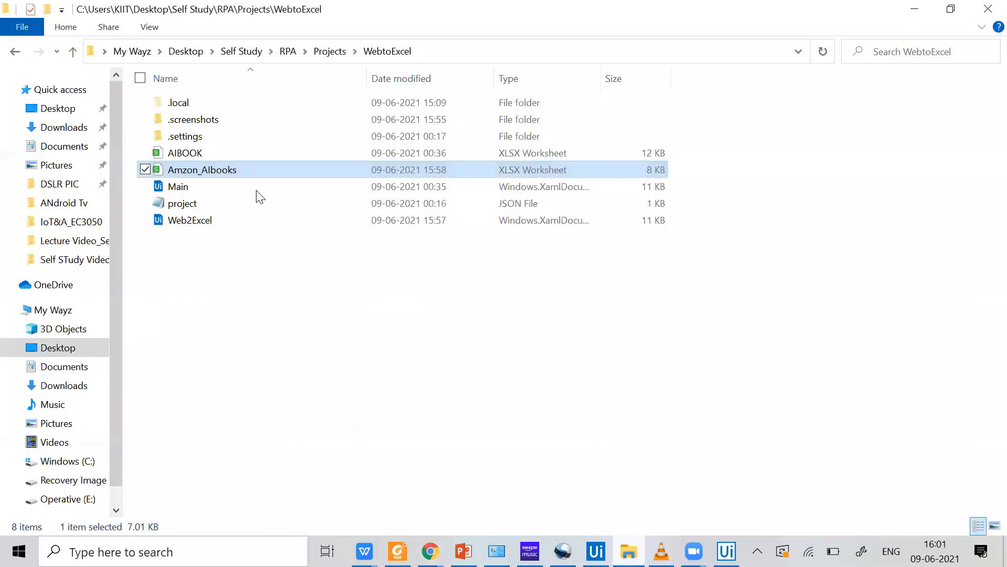
{"action": "left_click", "coordinate": [197, 155]}
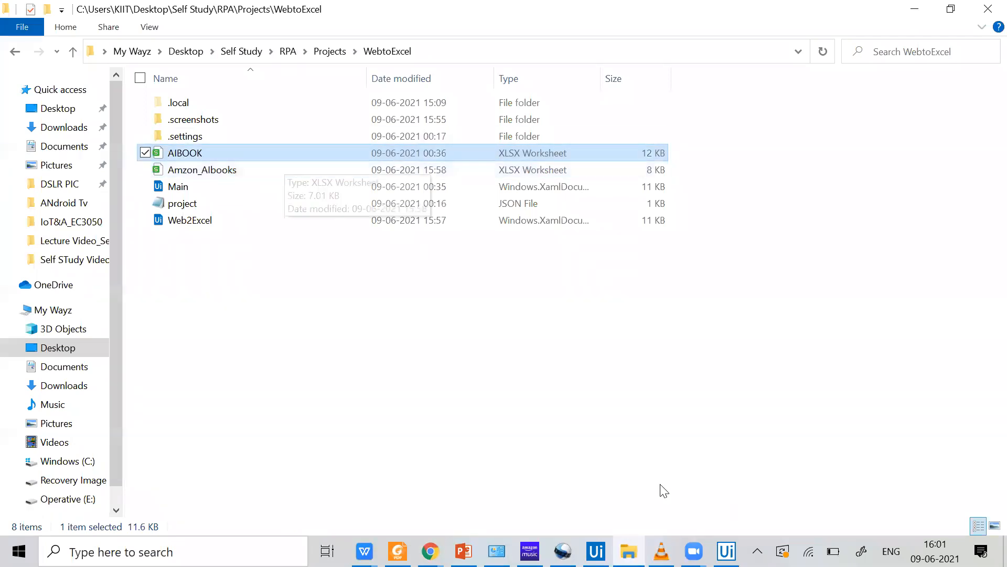
Return to UiPath Studio and dismiss the runtime error for the Attach Browser activity
{"action": "left_click", "coordinate": [727, 551]}
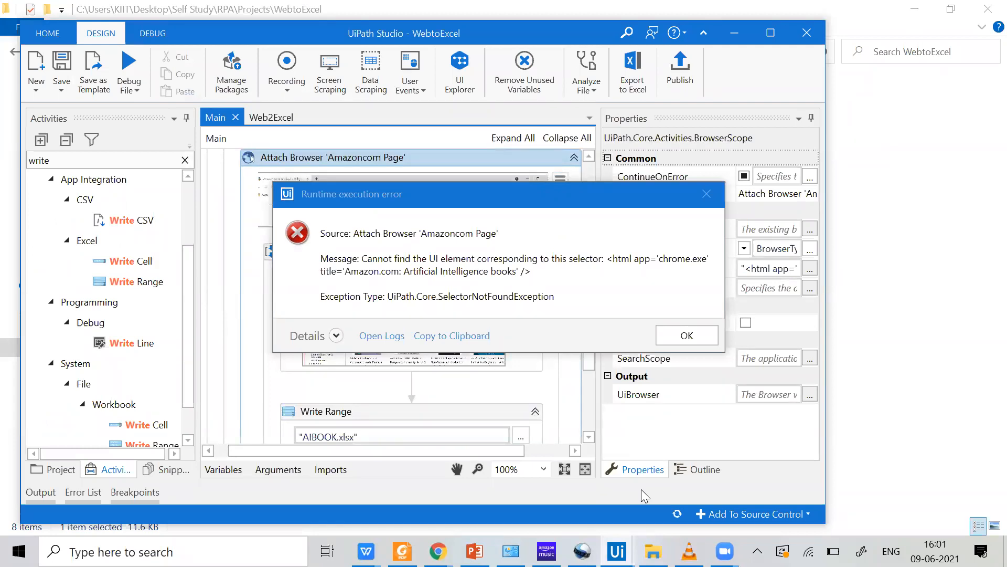
{"action": "left_click", "coordinate": [681, 335]}
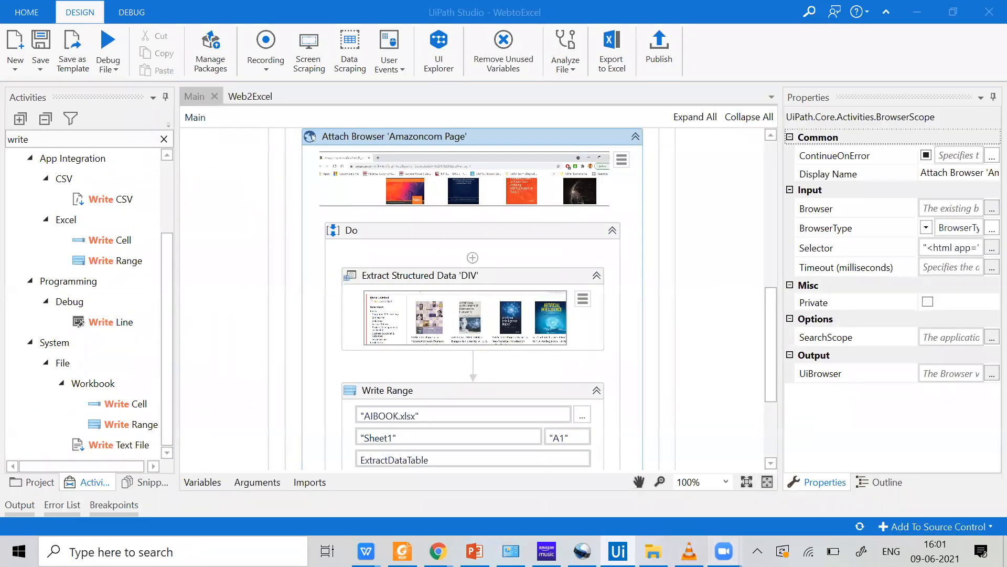
{"action": "left_click", "coordinate": [725, 551]}
{"action": "left_click", "coordinate": [618, 551]}
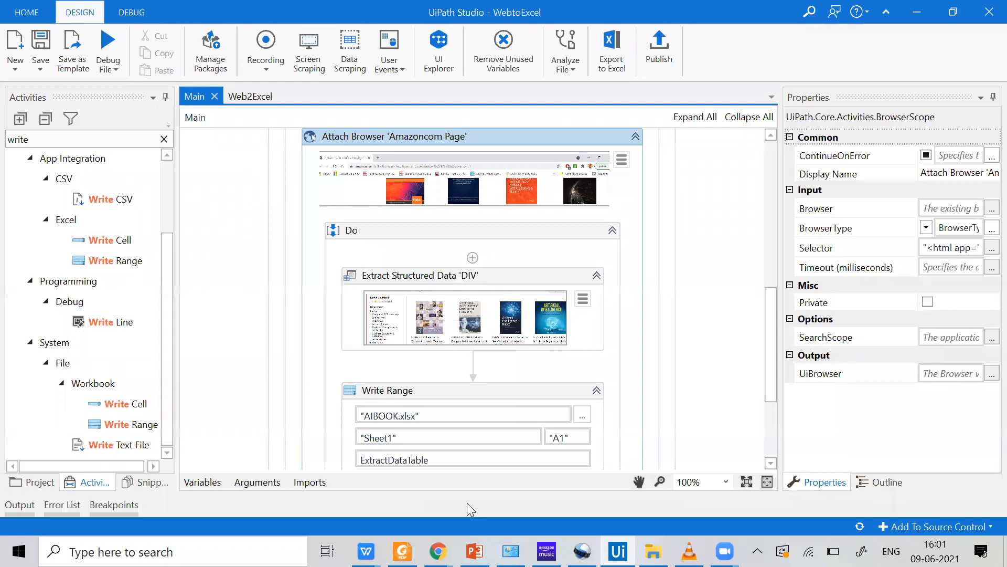
{"action": "left_click", "coordinate": [438, 551]}
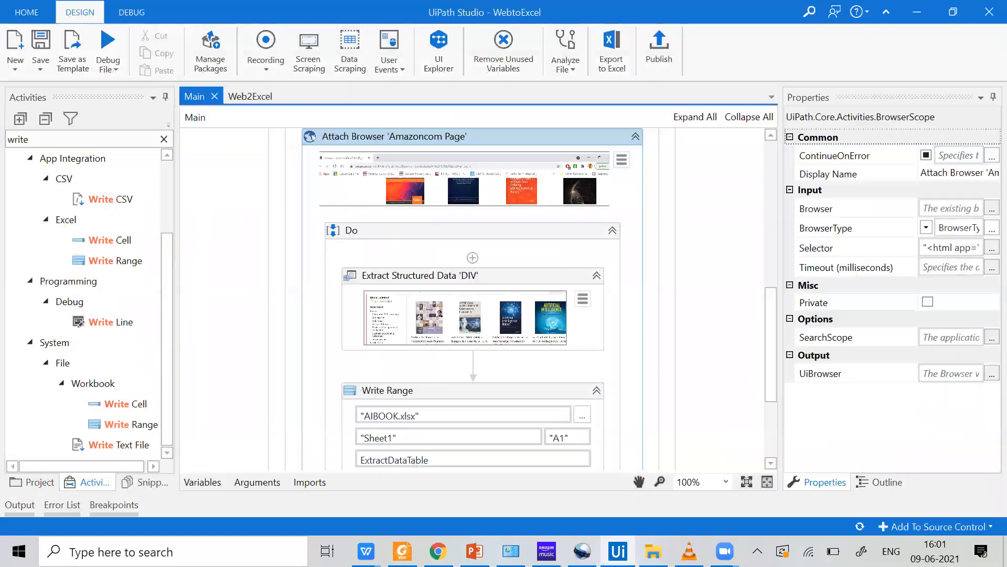
Launch Firefox and go to amazon.com
{"action": "left_click", "coordinate": [158, 552]}
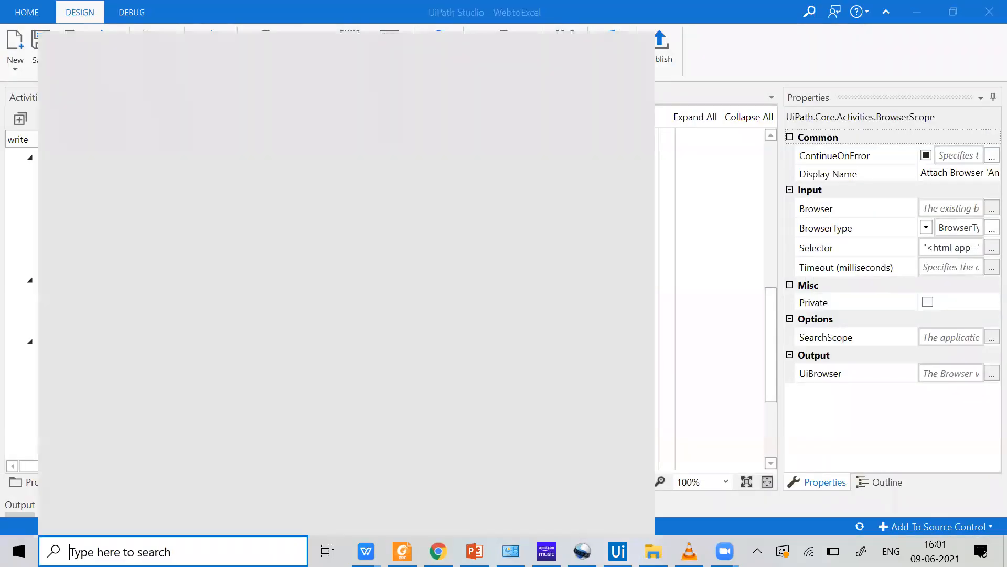
{"action": "type", "text": "fire"}
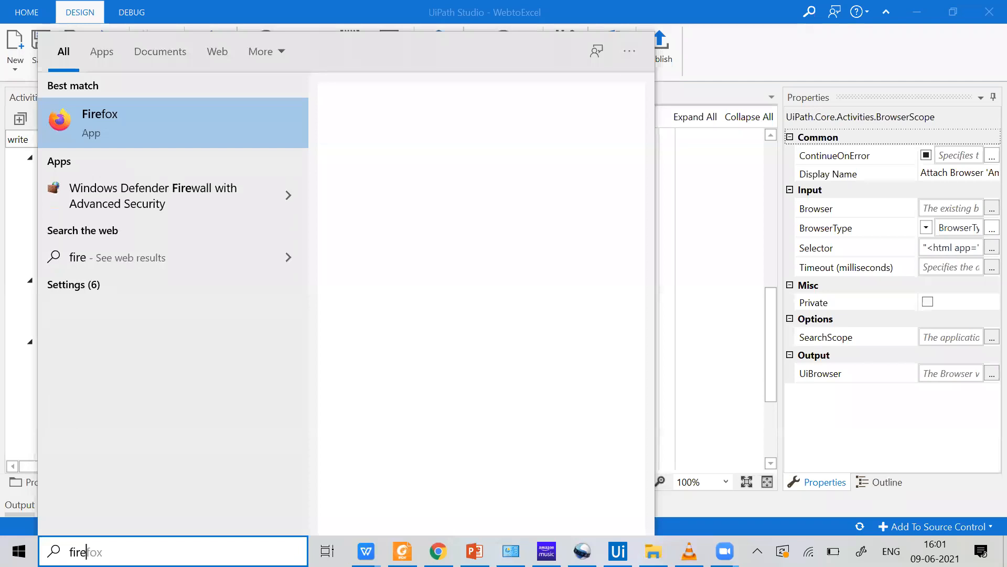
{"action": "type", "text": "fox"}
{"action": "key", "text": "Return"}
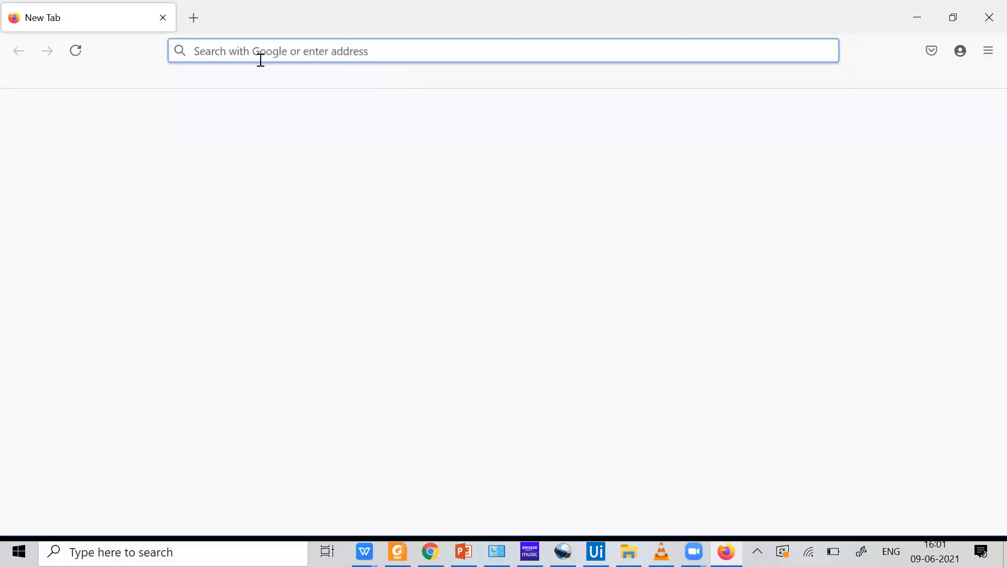
{"action": "type", "text": "amazon"}
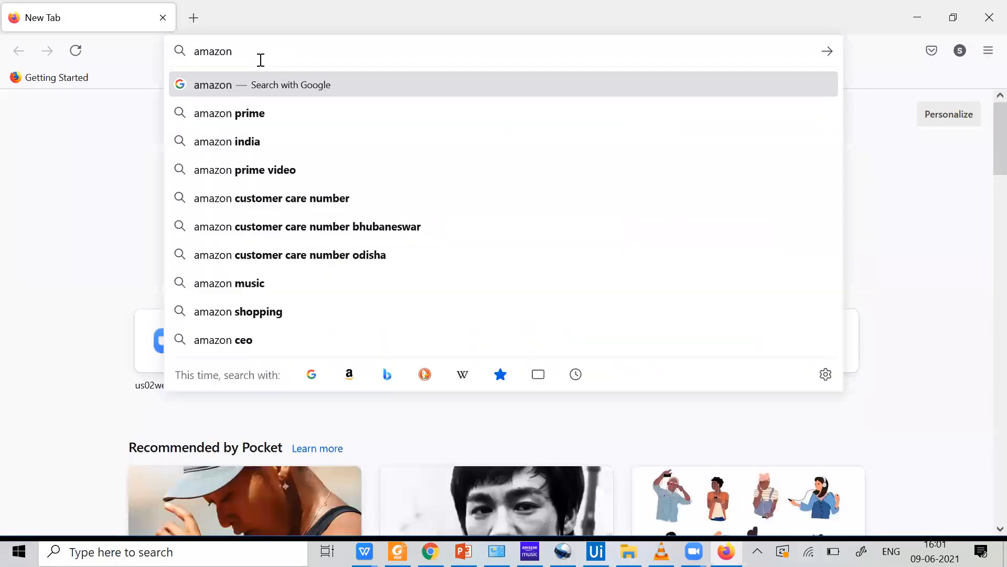
{"action": "type", "text": ".com"}
{"action": "key", "text": "Return"}
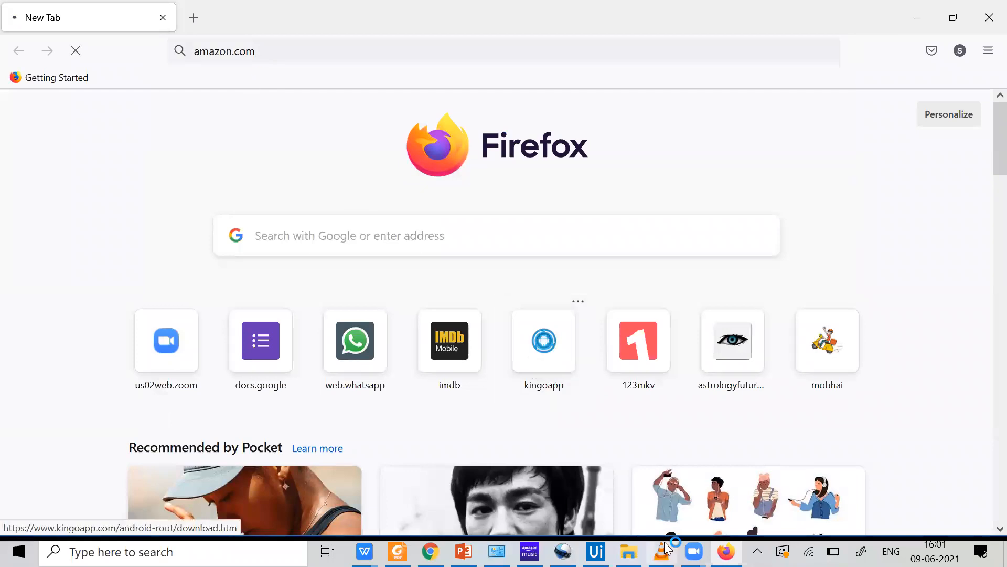
Return to UiPath Studio and choose a different browser type for the Open Browser activity in the Main workflow
{"action": "key", "text": "alt+Tab"}
{"action": "scroll", "coordinate": [608, 330], "scroll_direction": "up", "scroll_amount": 3}
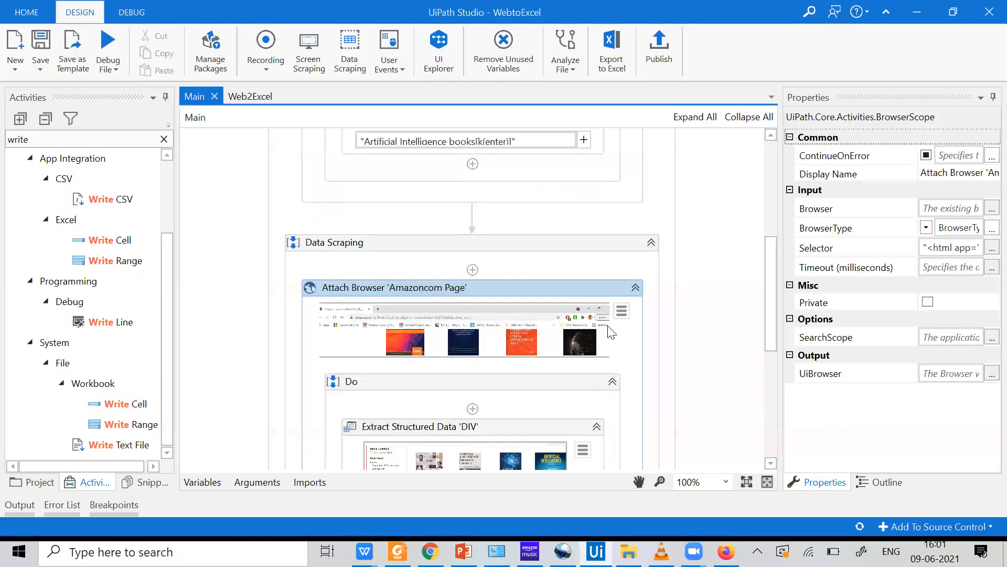
{"action": "scroll", "coordinate": [603, 181], "scroll_direction": "up", "scroll_amount": 2}
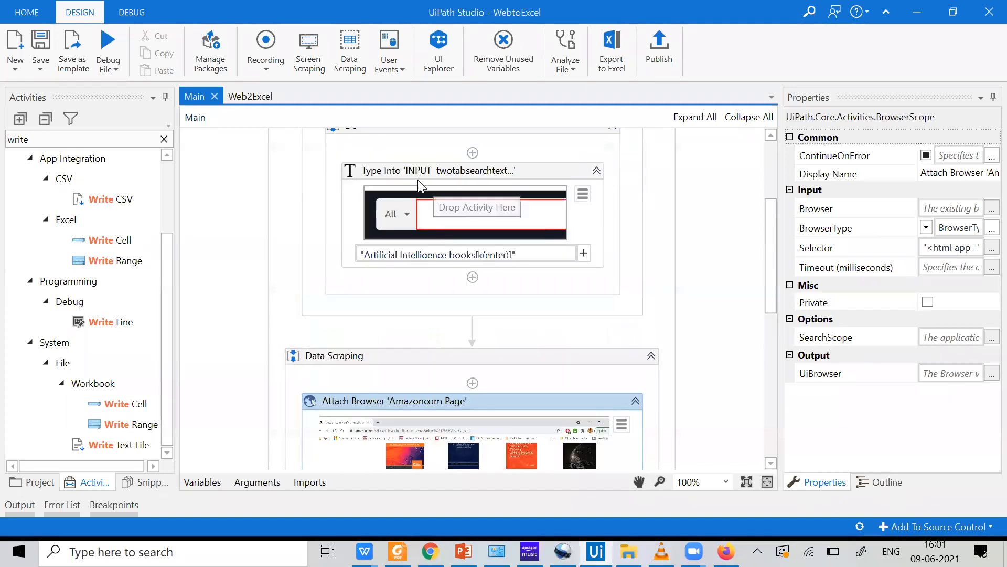
{"action": "scroll", "coordinate": [580, 214], "scroll_direction": "up", "scroll_amount": 2}
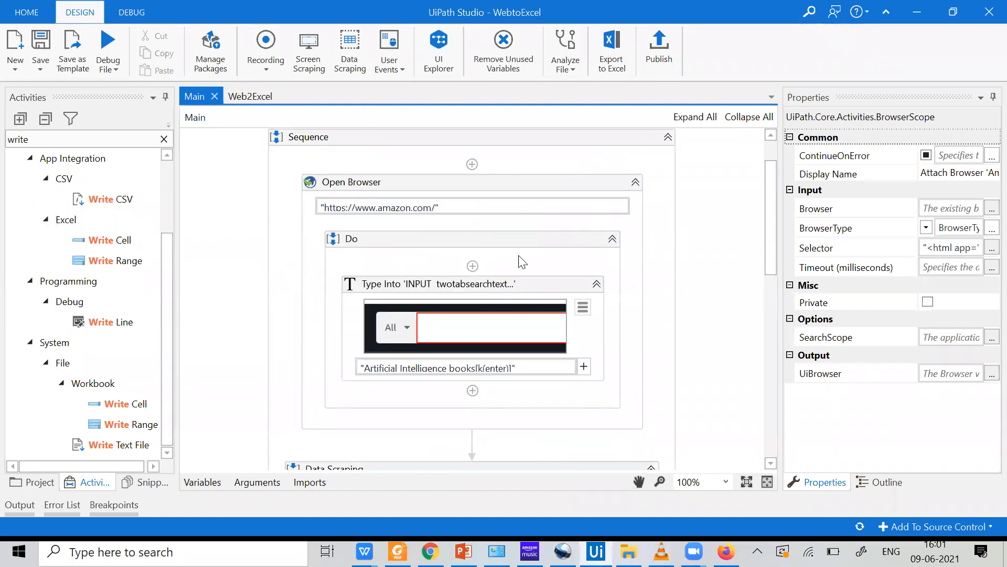
{"action": "left_click", "coordinate": [497, 180]}
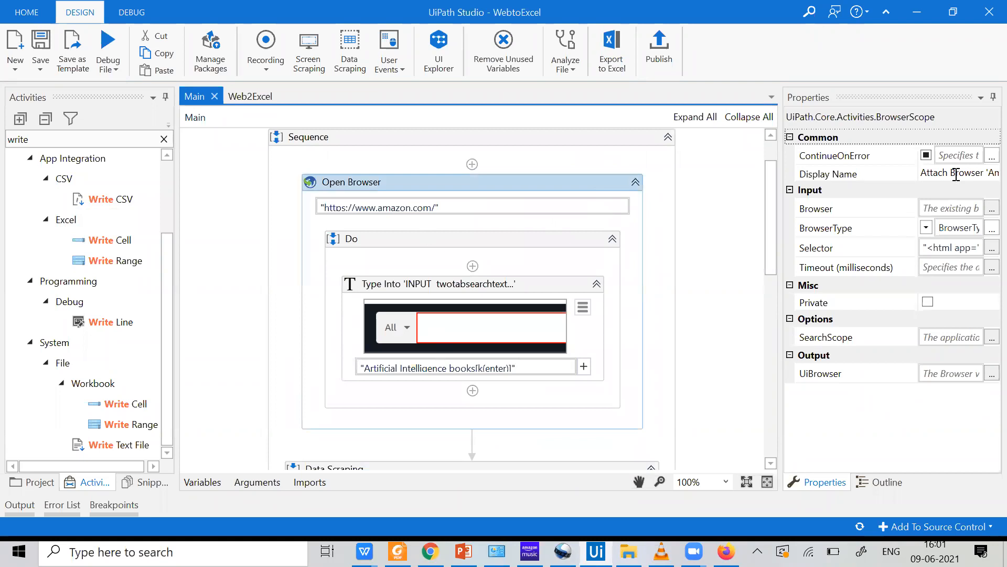
{"action": "left_click", "coordinate": [925, 208]}
{"action": "left_click", "coordinate": [880, 261]}
Delete the Data Scraping sequence from the Main workflow
{"action": "scroll", "coordinate": [552, 271], "scroll_direction": "down", "scroll_amount": 3}
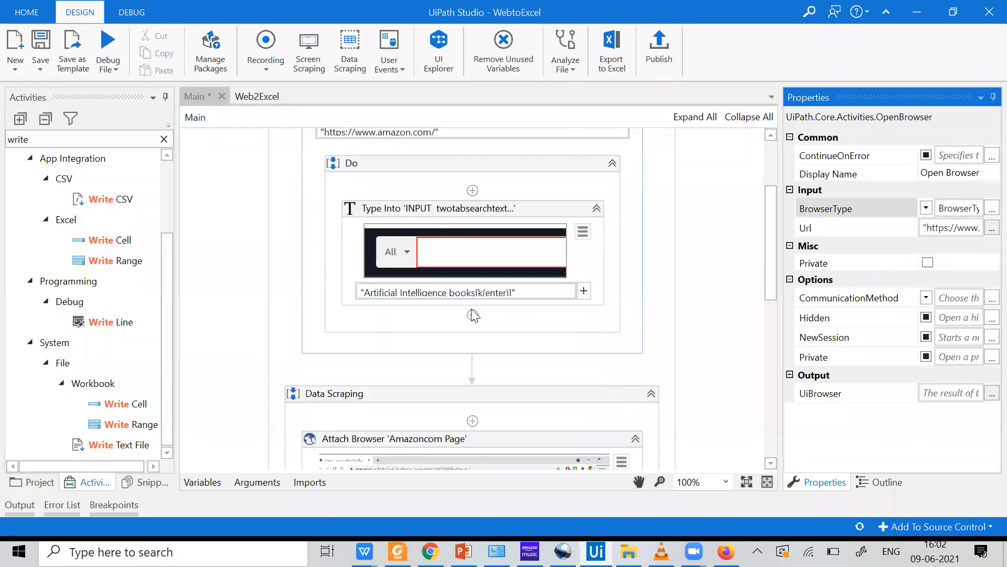
{"action": "left_click", "coordinate": [435, 400]}
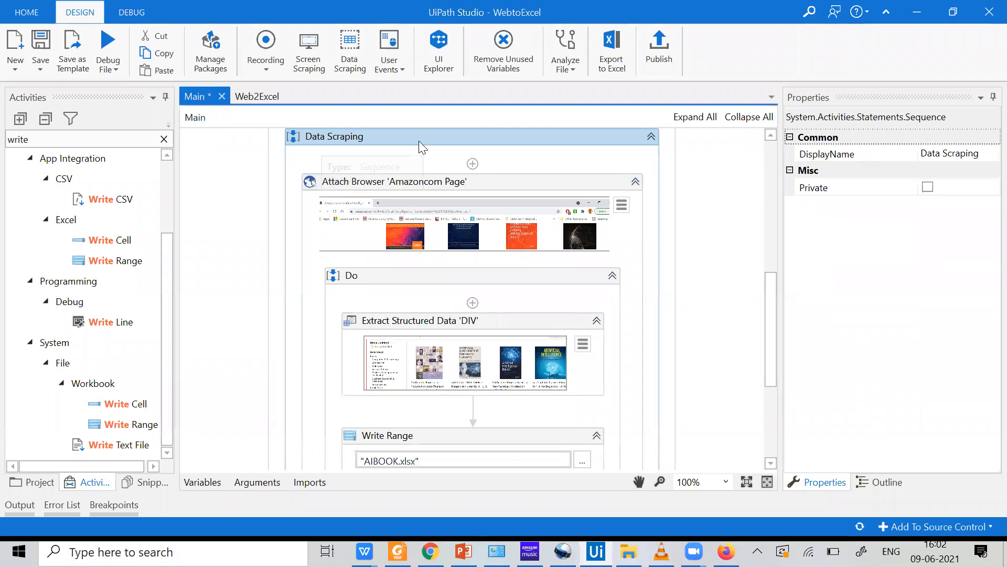
{"action": "key", "text": "Delete"}
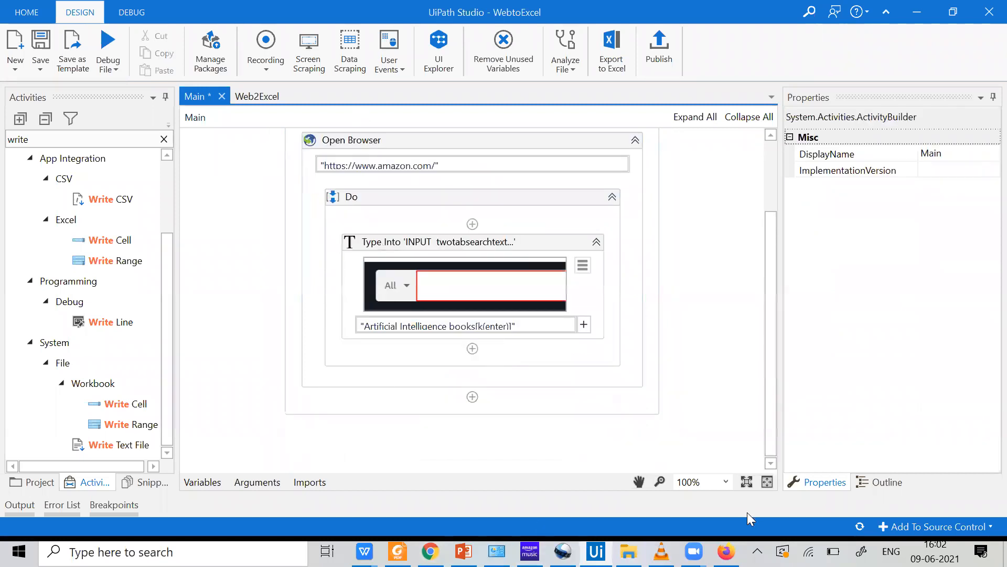
Switch to Firefox, keep the current delivery address on Amazon, and enter "artificial intelligence book" in the search box
{"action": "left_click", "coordinate": [727, 551]}
{"action": "left_click", "coordinate": [298, 98]}
{"action": "type", "text": "a"}
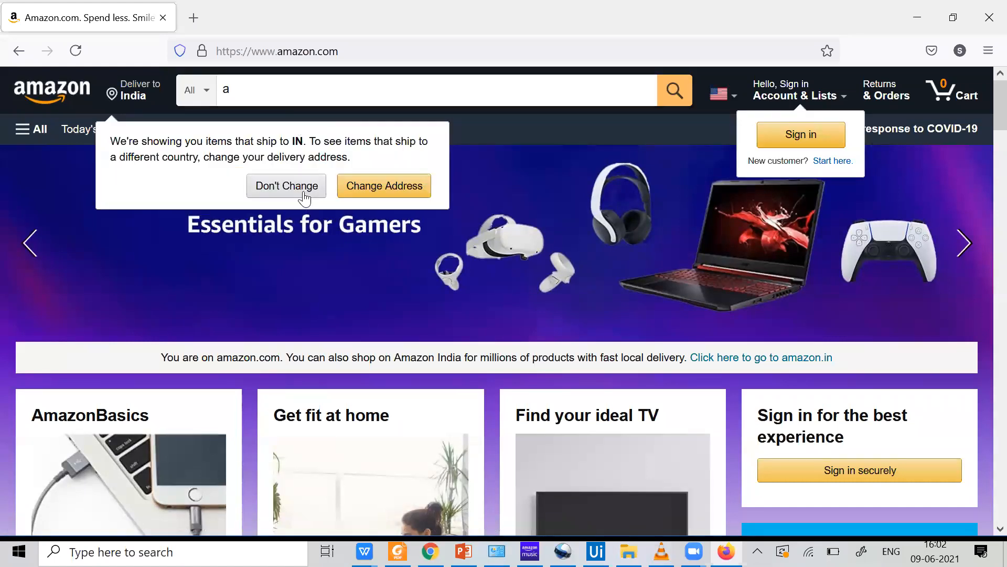
{"action": "left_click", "coordinate": [304, 199]}
{"action": "left_click", "coordinate": [290, 93]}
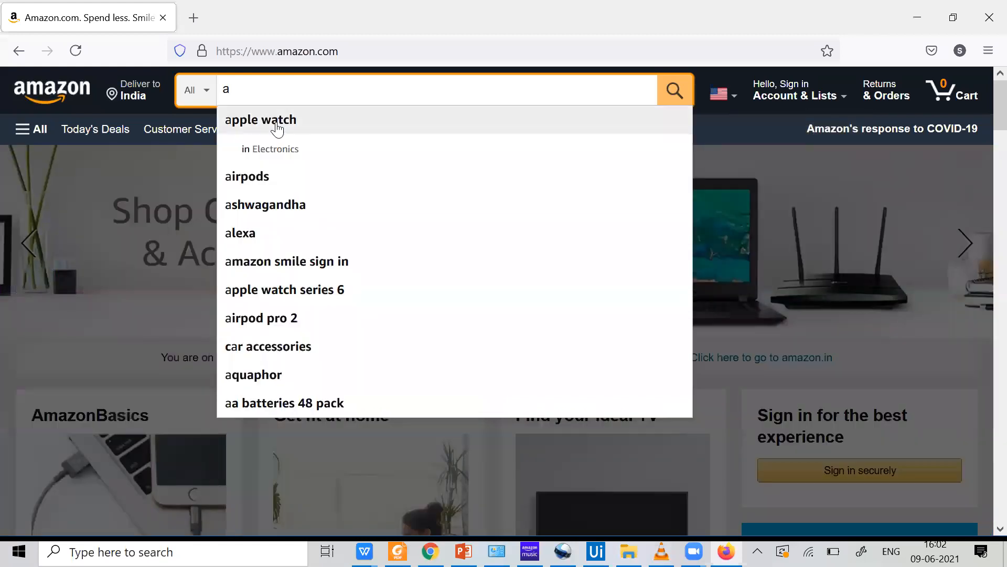
{"action": "type", "text": "rtificial intel"}
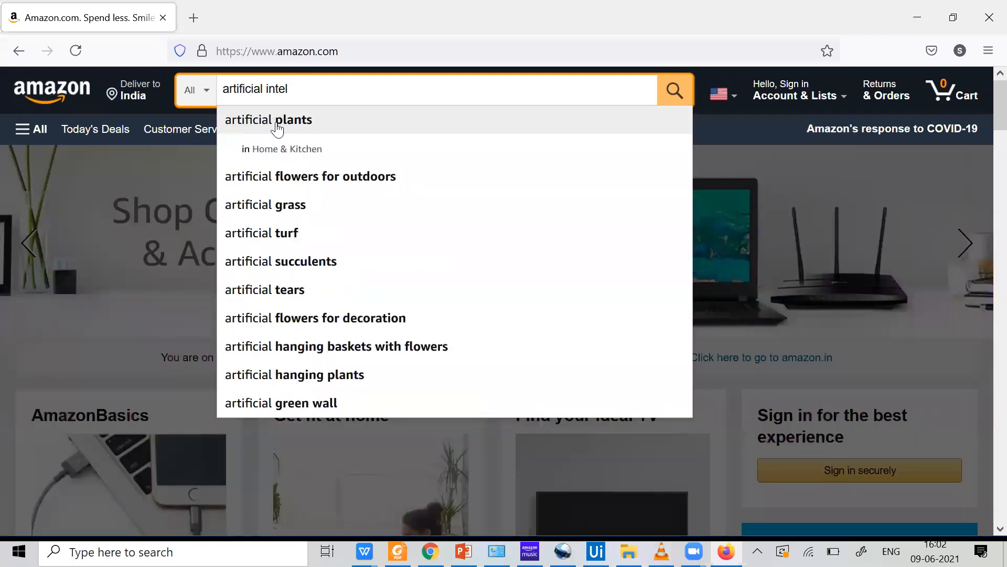
{"action": "type", "text": "ligence "}
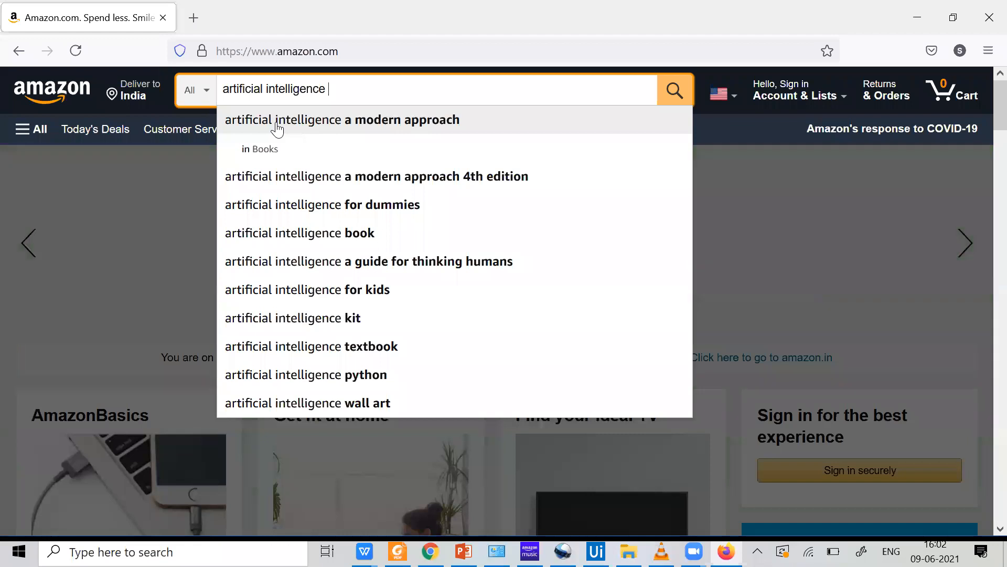
{"action": "type", "text": "book"}
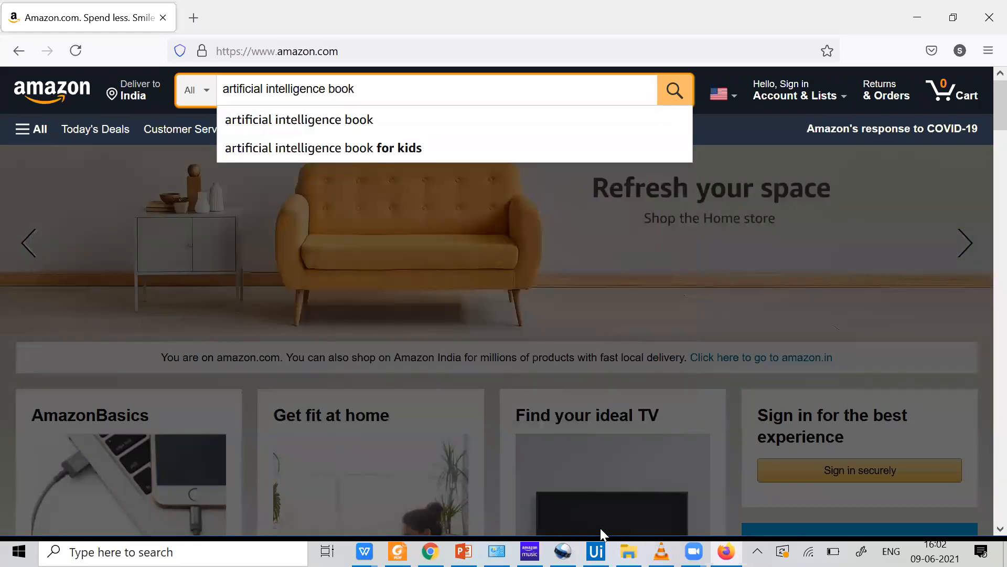
Switch to Chrome to check the Amazon search term used there, and return to UiPath Studio
{"action": "left_click", "coordinate": [431, 552]}
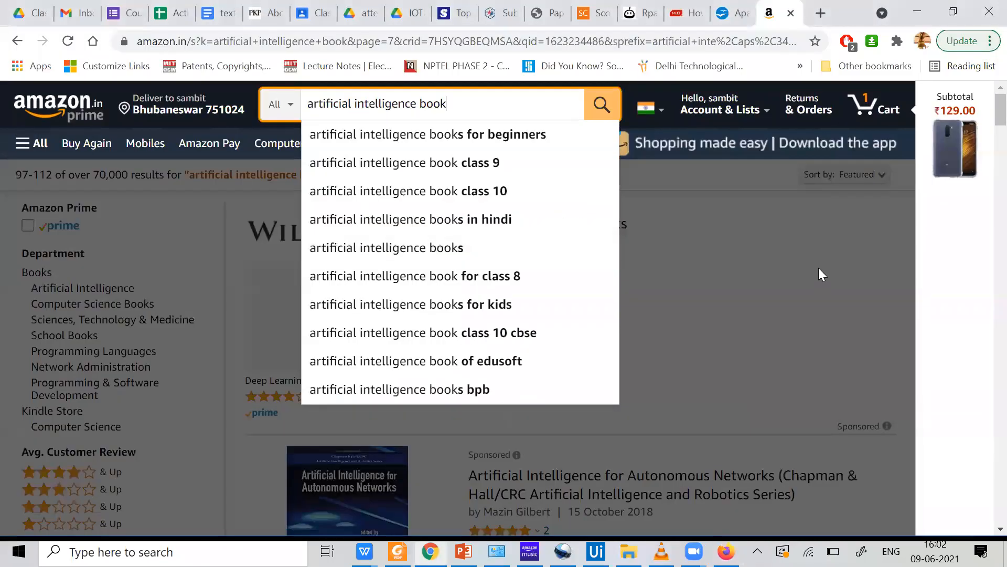
{"action": "left_click", "coordinate": [601, 108]}
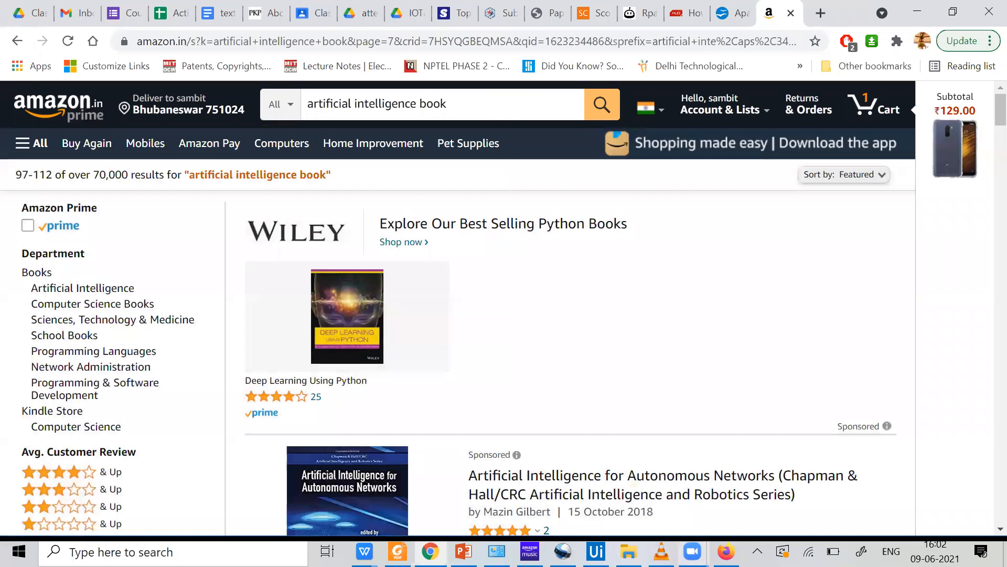
{"action": "key", "text": "alt+Tab"}
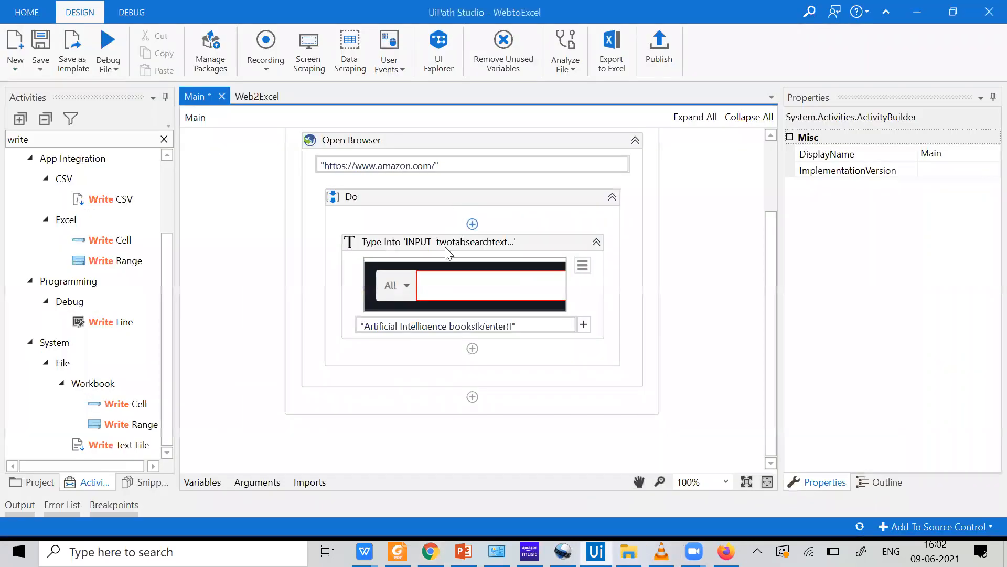
Copy the "Artificial Intelligence books" search text from the Type Into activity, leaving out the enter key code
{"action": "left_click", "coordinate": [464, 329]}
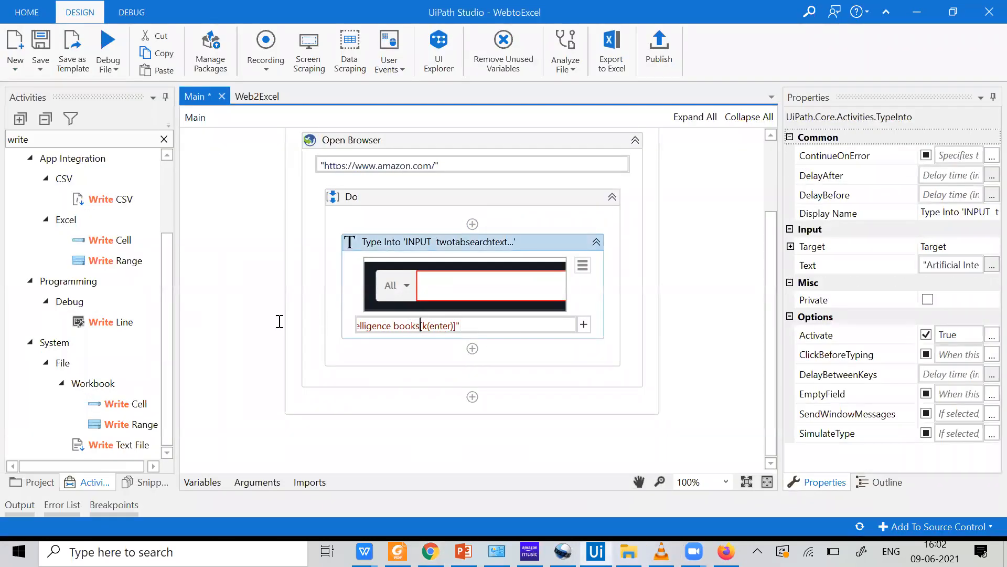
{"action": "key", "text": "shift+Home"}
{"action": "key", "text": "ctrl+c"}
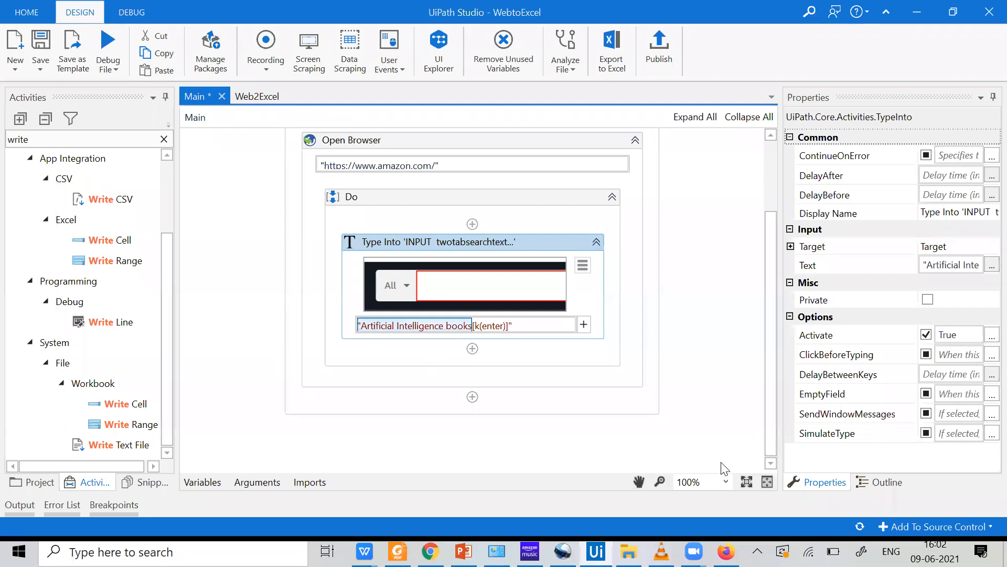
In Firefox, replace the Amazon search text with the copied phrase, remove its leading quotation mark, and search for "Artificial Intelligence books"
{"action": "left_click", "coordinate": [430, 551]}
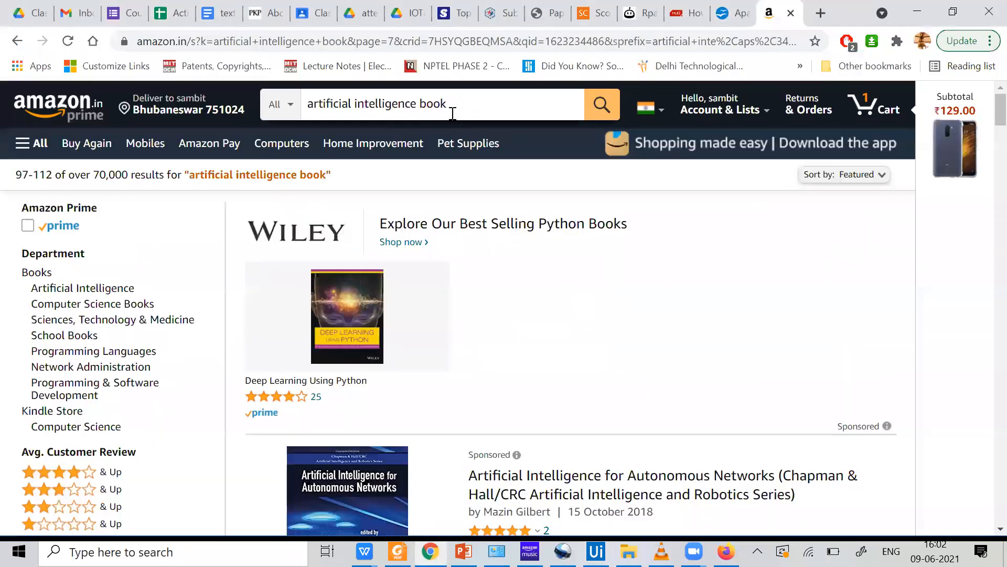
{"action": "mouse_move", "coordinate": [692, 551]}
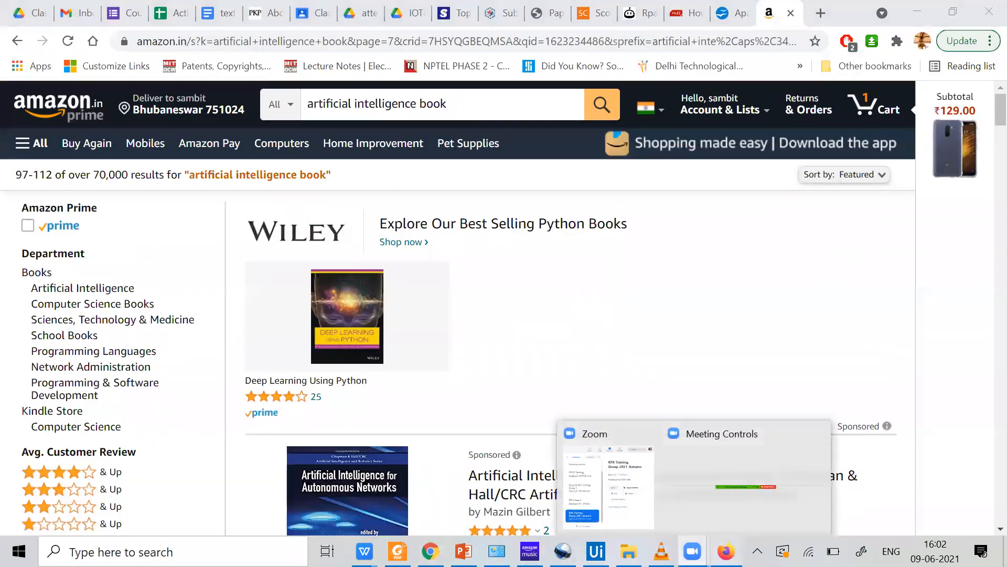
{"action": "left_click", "coordinate": [726, 551]}
{"action": "left_click_drag", "start_coordinate": [350, 91], "coordinate": [91, 61]}
{"action": "key", "text": "ctrl+v"}
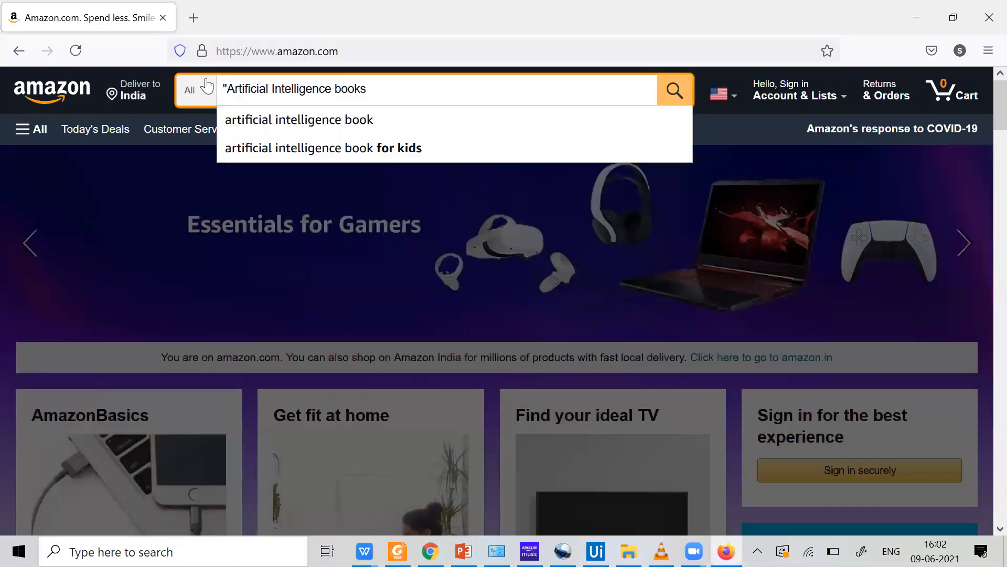
{"action": "left_click", "coordinate": [223, 89]}
{"action": "key", "text": "BackSpace"}
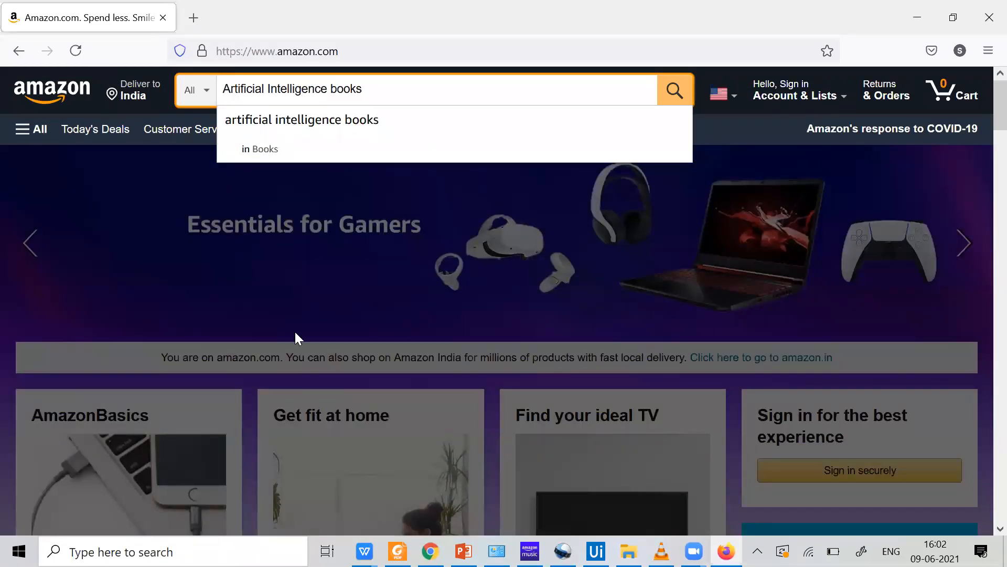
{"action": "key", "text": "Return"}
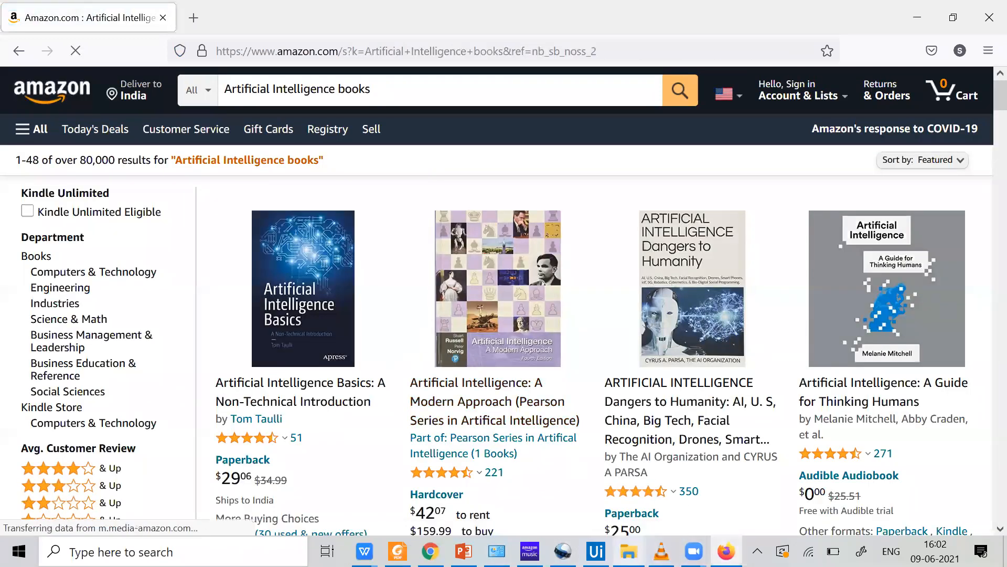
Return to UiPath Studio, start Data Scraping, and bring the Firefox results page up behind the Extract Wizard
{"action": "left_click", "coordinate": [629, 551]}
{"action": "left_click", "coordinate": [596, 551]}
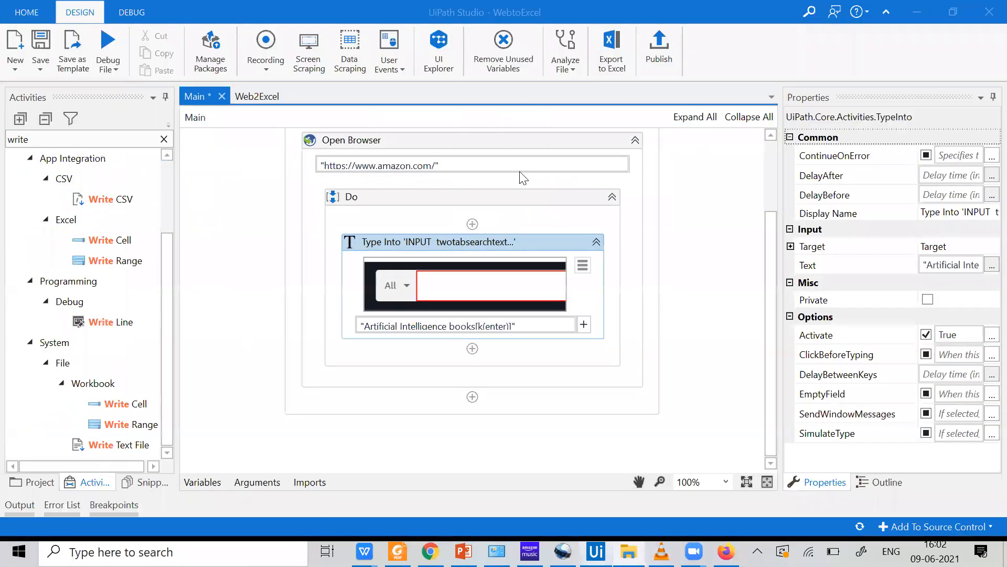
{"action": "scroll", "coordinate": [601, 354], "scroll_direction": "up", "scroll_amount": 1}
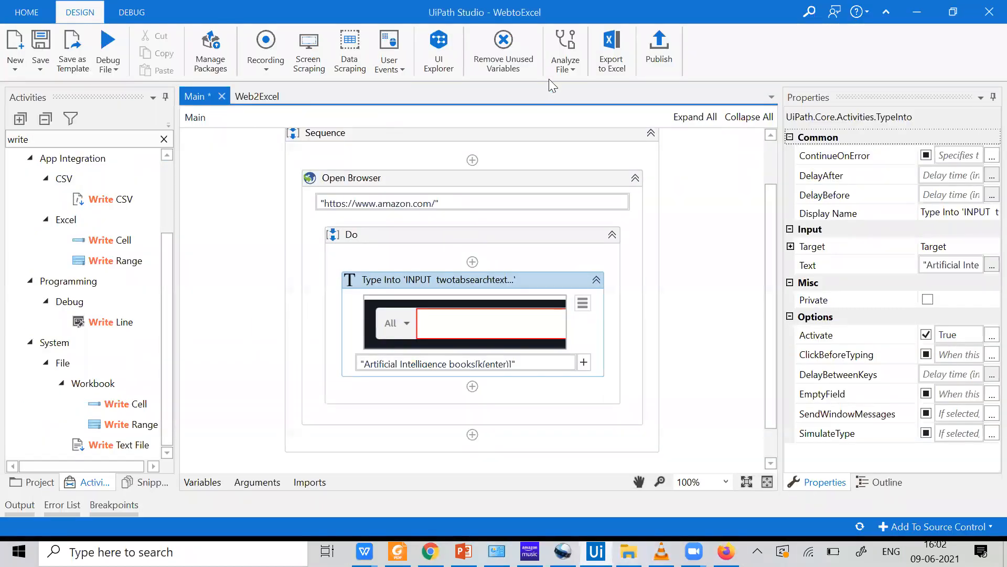
{"action": "left_click", "coordinate": [350, 52]}
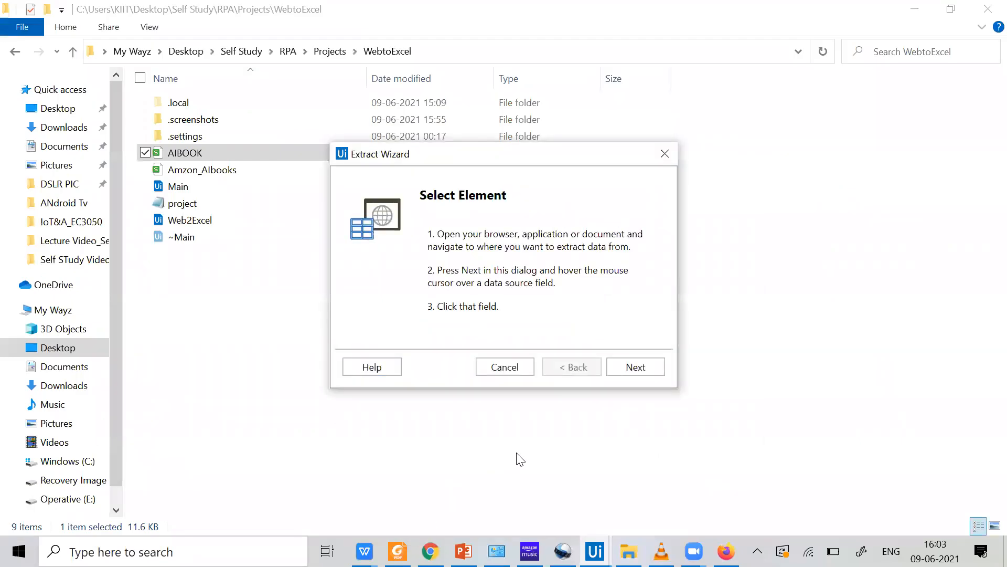
{"action": "key", "text": "alt+Tab"}
{"action": "key", "text": "Tab"}
{"action": "key", "text": "Tab"}
{"action": "key", "text": "Tab"}
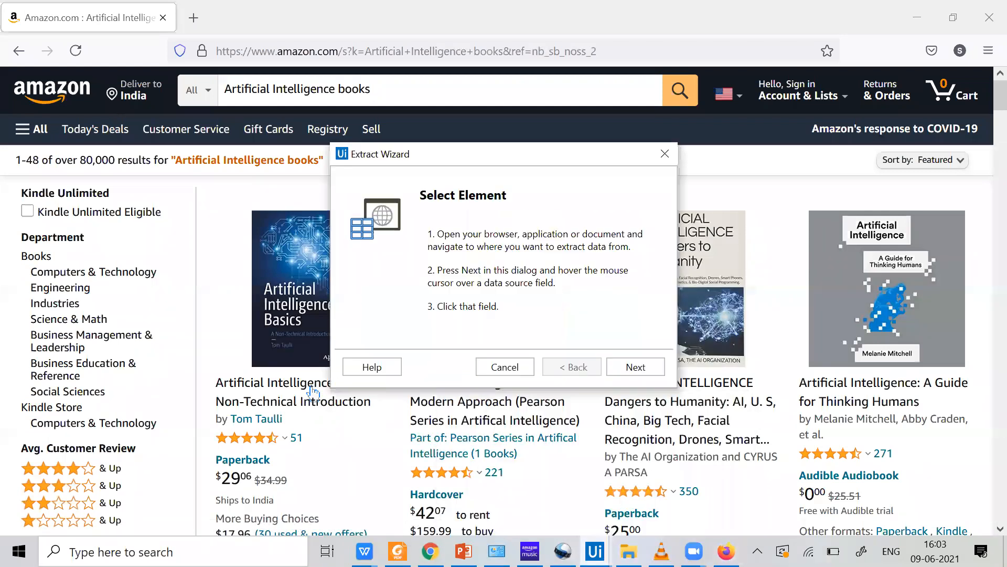
Indicate two book titles on the results page as sample elements, ending with "Artificial Intelligence: A Guide for Thinking Humans"
{"action": "left_click", "coordinate": [636, 367]}
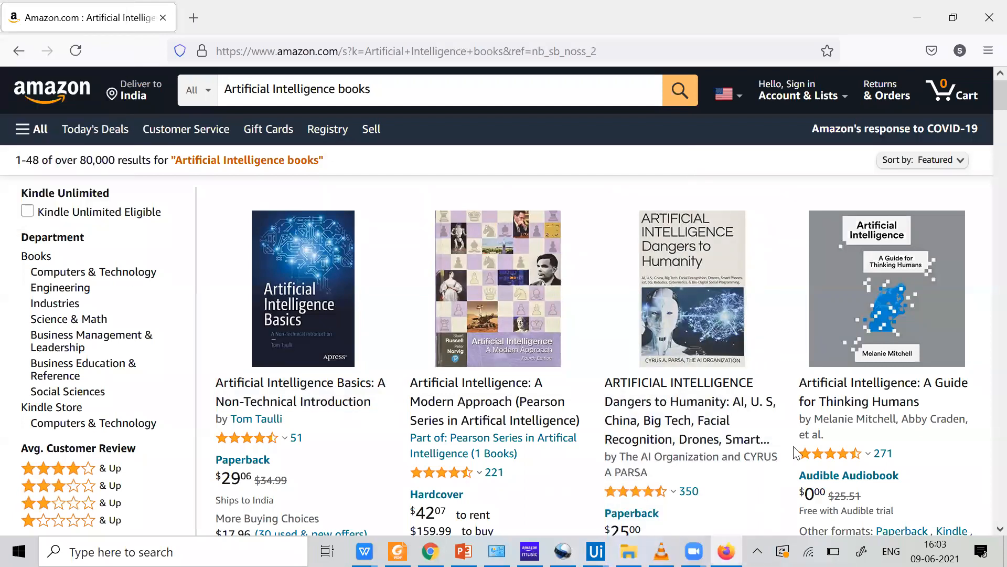
{"action": "left_click", "coordinate": [416, 377]}
{"action": "left_click", "coordinate": [646, 369]}
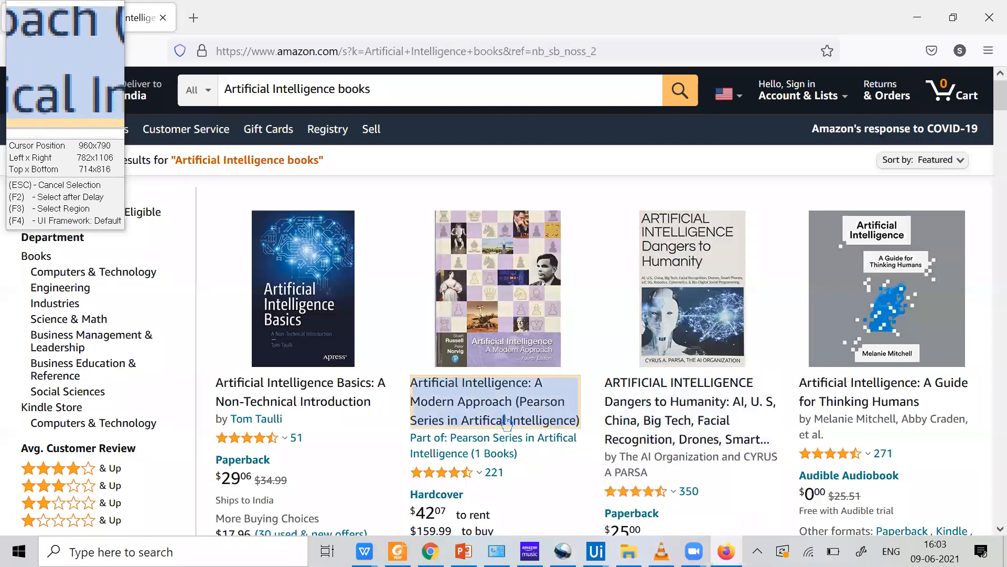
{"action": "left_click", "coordinate": [871, 391]}
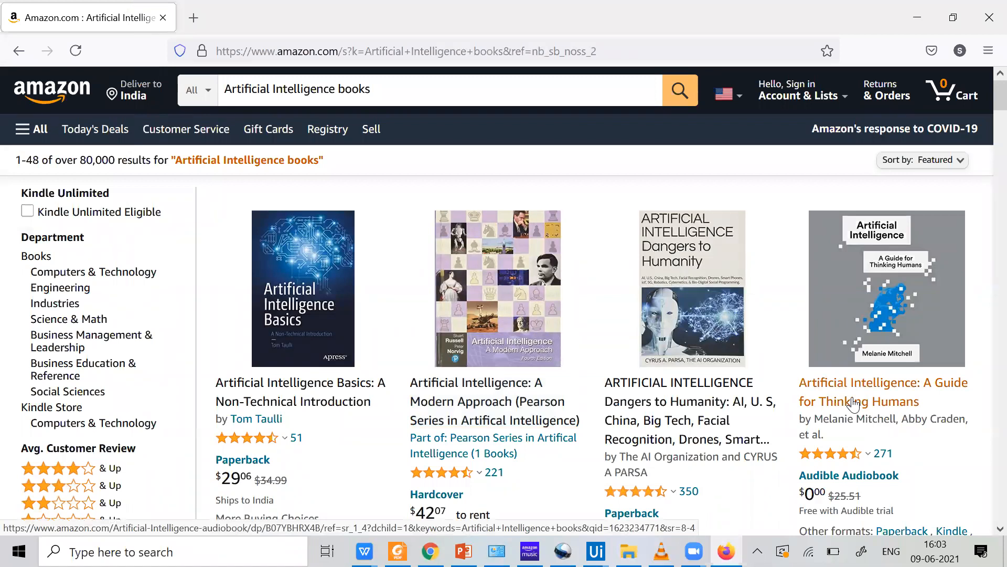
Enable URL extraction alongside the title text in the column configuration and complete the Extract Wizard
{"action": "left_click", "coordinate": [463, 295]}
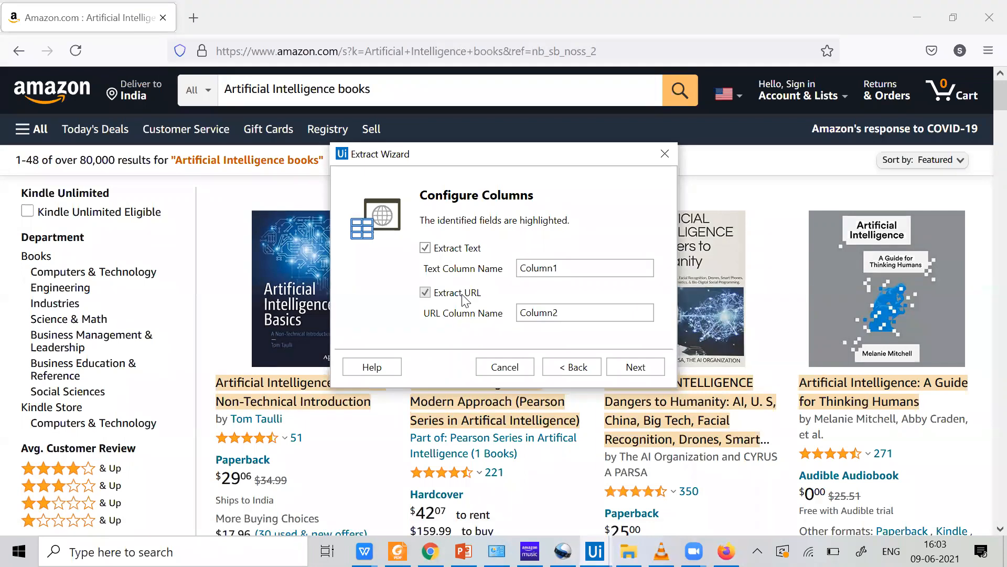
{"action": "left_click", "coordinate": [580, 317]}
{"action": "left_click_drag", "start_coordinate": [579, 317], "coordinate": [405, 317]}
{"action": "left_click", "coordinate": [635, 372]}
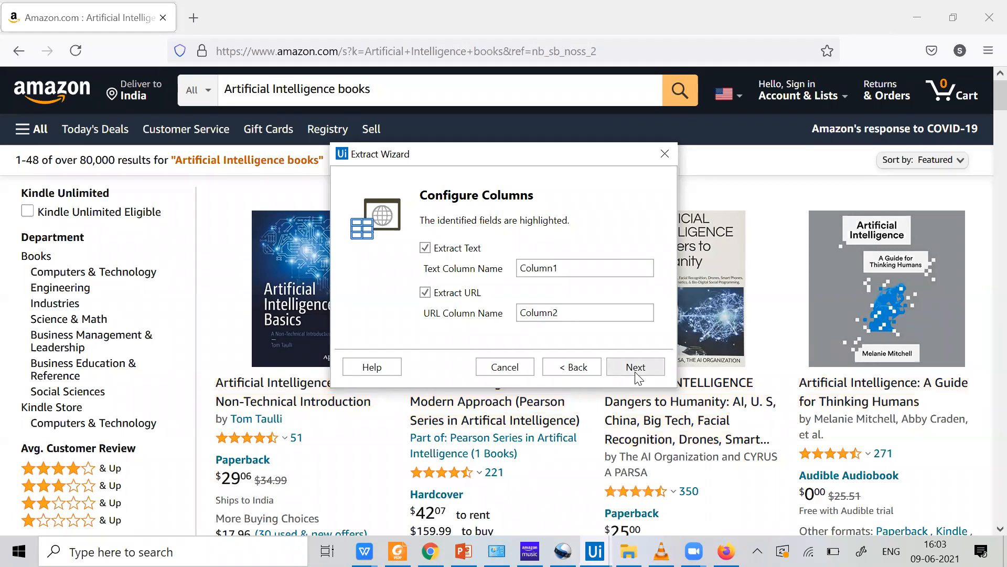
{"action": "left_click", "coordinate": [633, 368]}
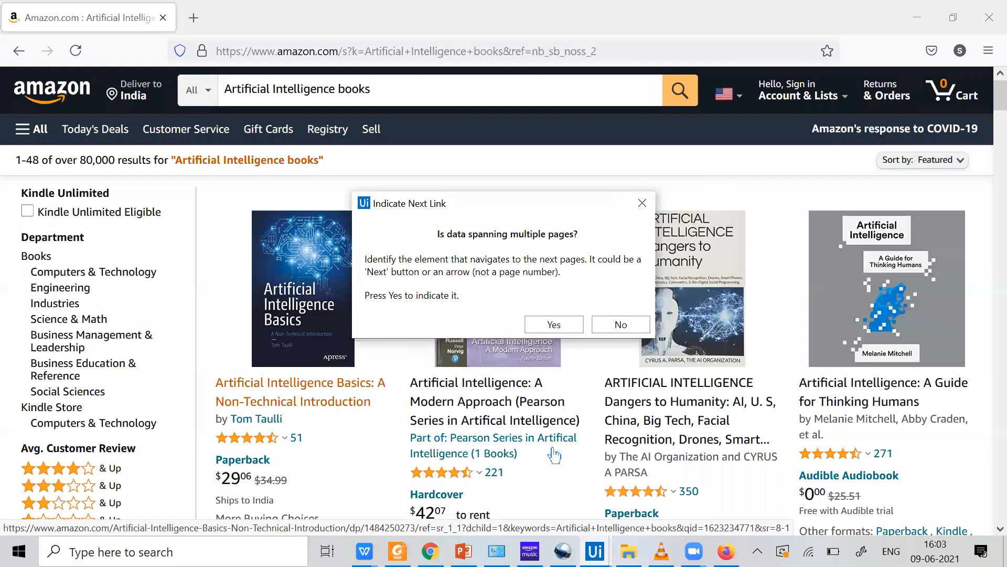
Specify that the data spans multiple pages and, using delayed selection, indicate the Next link at the end of the Amazon results
{"action": "left_click", "coordinate": [555, 325]}
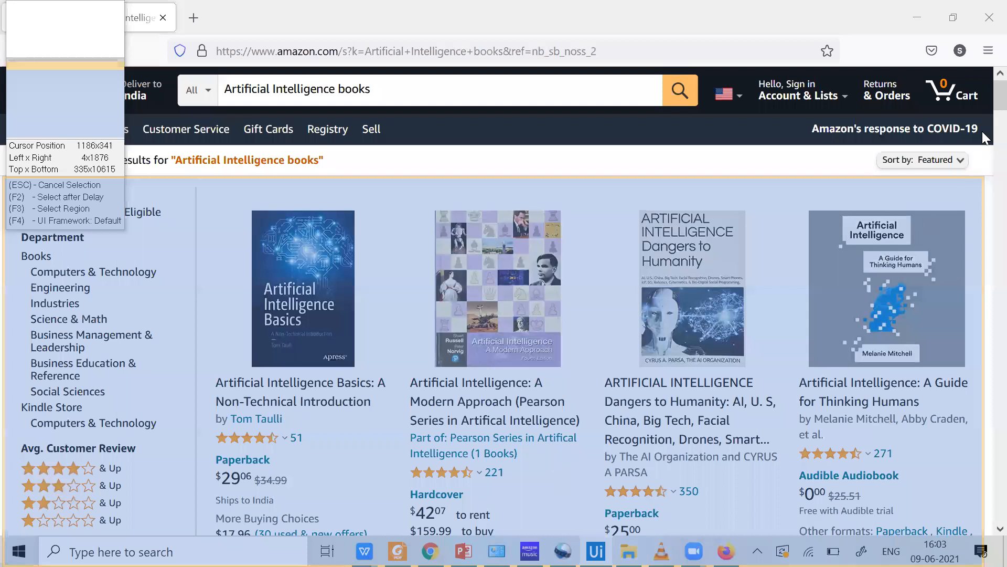
{"action": "key", "text": "F2"}
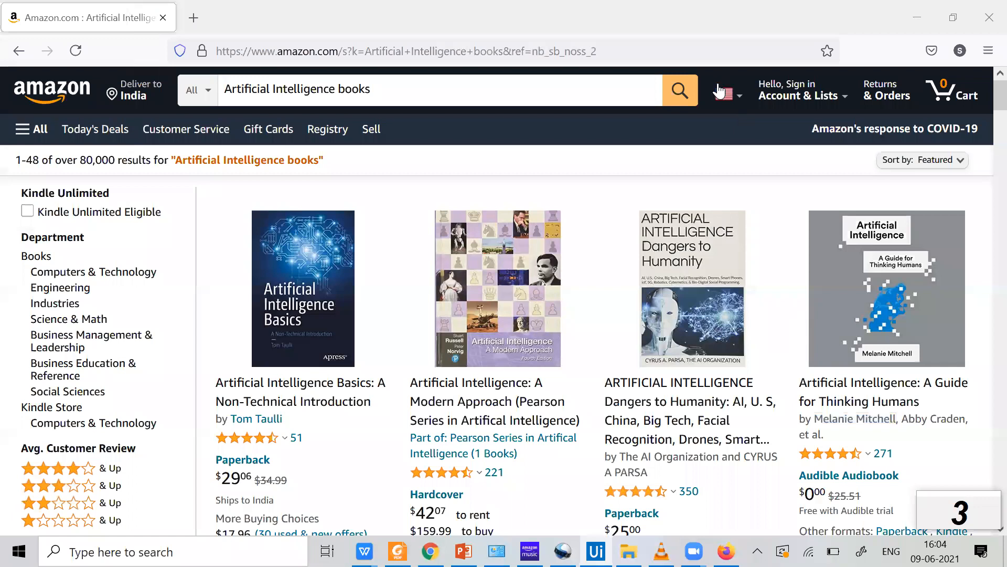
{"action": "scroll", "coordinate": [811, 105], "scroll_direction": "down", "scroll_amount": 8}
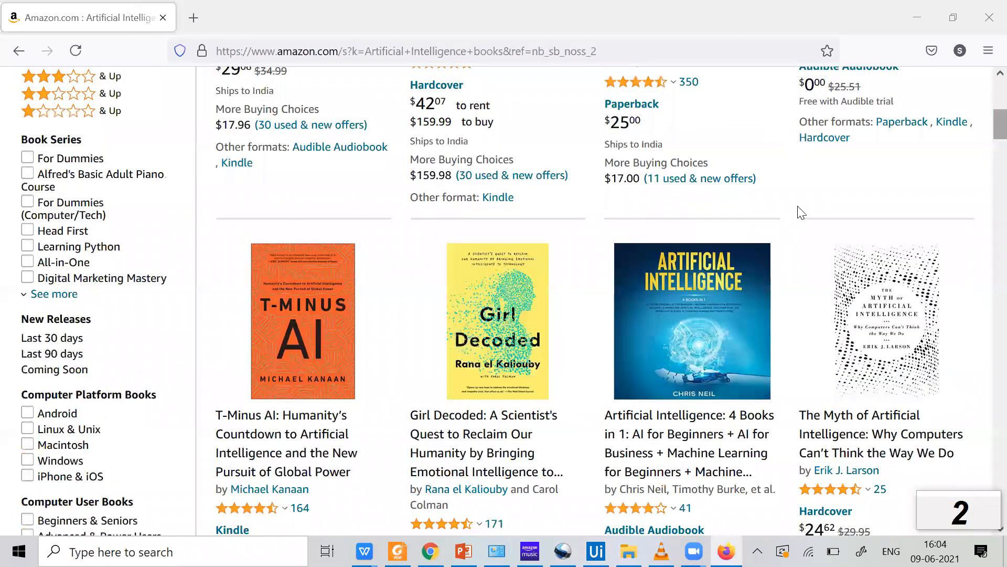
{"action": "scroll", "coordinate": [792, 227], "scroll_direction": "down", "scroll_amount": 20}
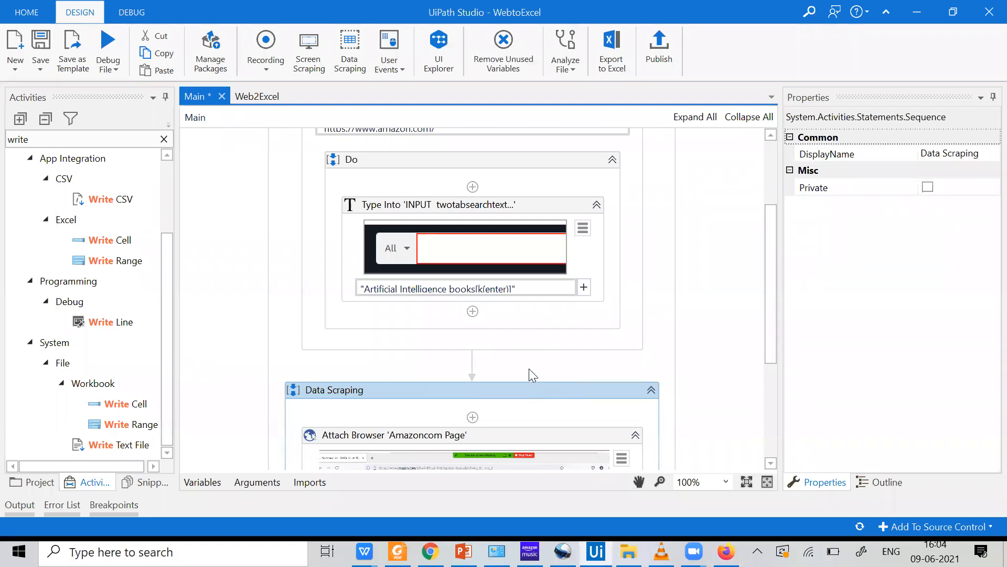
Examine the new Data Scraping sequence, including Attach Browser's browser type and the Extract Structured Data activity's properties
{"action": "scroll", "coordinate": [529, 370], "scroll_direction": "down", "scroll_amount": 3}
{"action": "scroll", "coordinate": [530, 369], "scroll_direction": "down", "scroll_amount": 3}
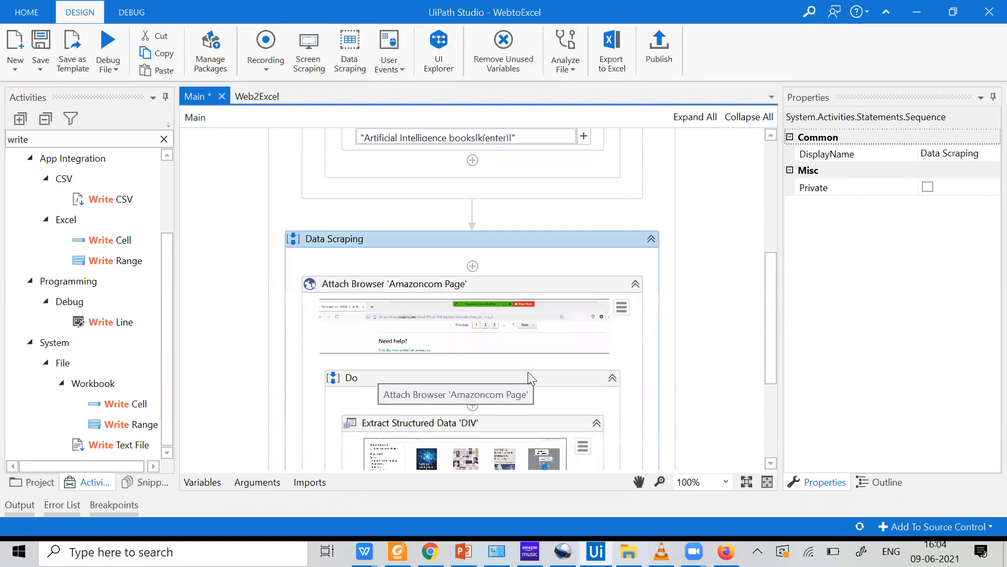
{"action": "scroll", "coordinate": [528, 372], "scroll_direction": "down", "scroll_amount": 4}
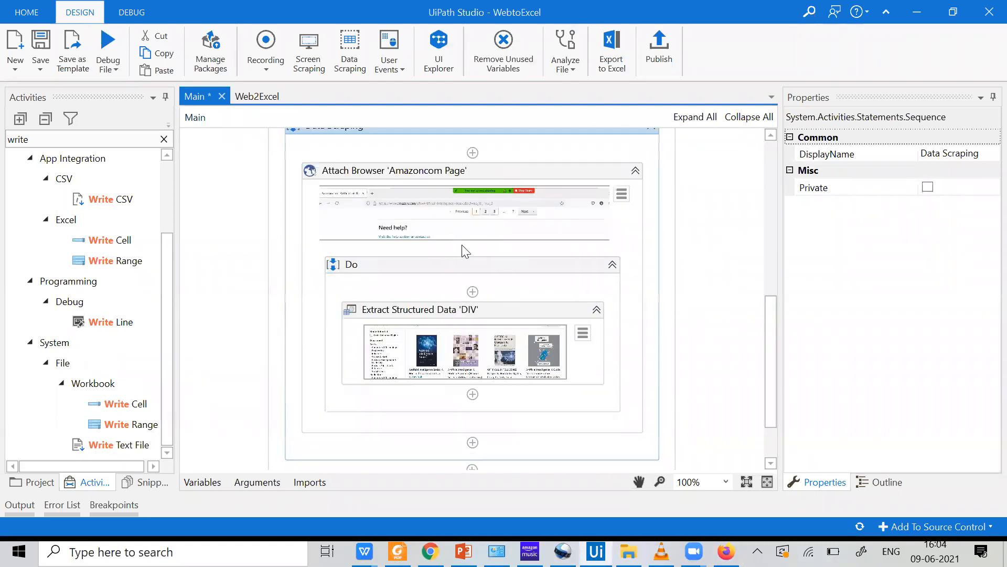
{"action": "scroll", "coordinate": [439, 174], "scroll_direction": "up", "scroll_amount": 2}
{"action": "left_click", "coordinate": [460, 228]}
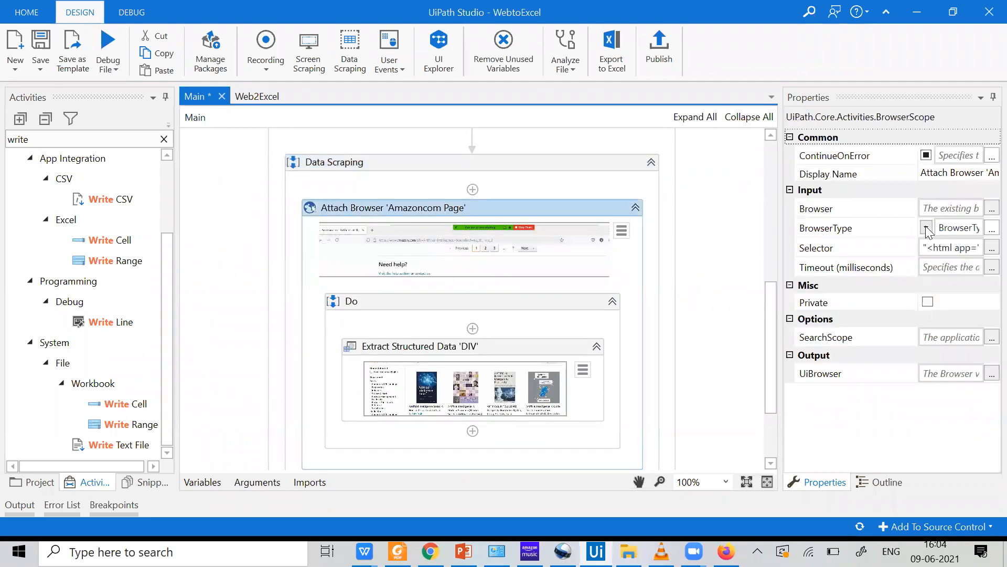
{"action": "left_click", "coordinate": [927, 228]}
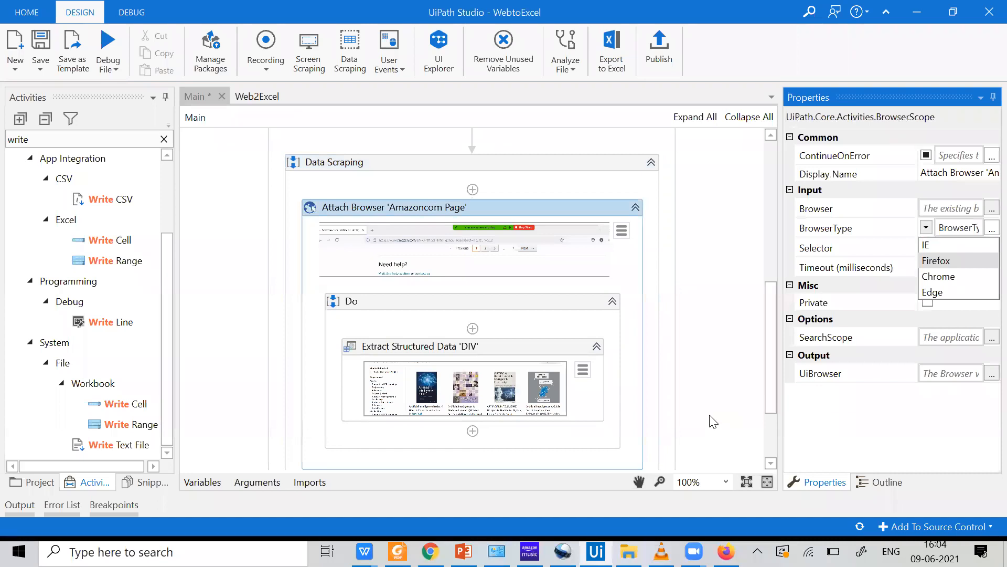
{"action": "left_click", "coordinate": [471, 347]}
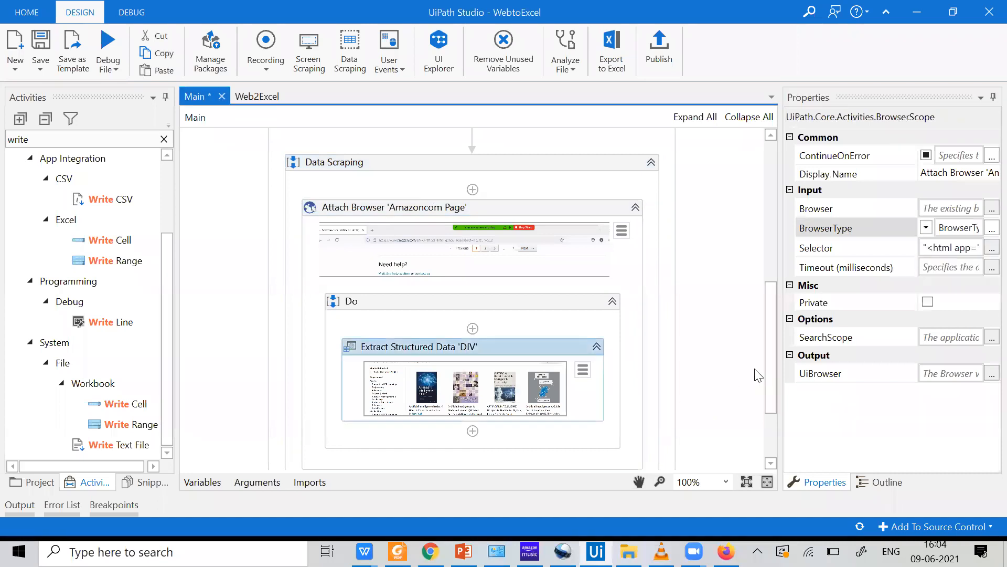
{"action": "scroll", "coordinate": [644, 407], "scroll_direction": "down", "scroll_amount": 3}
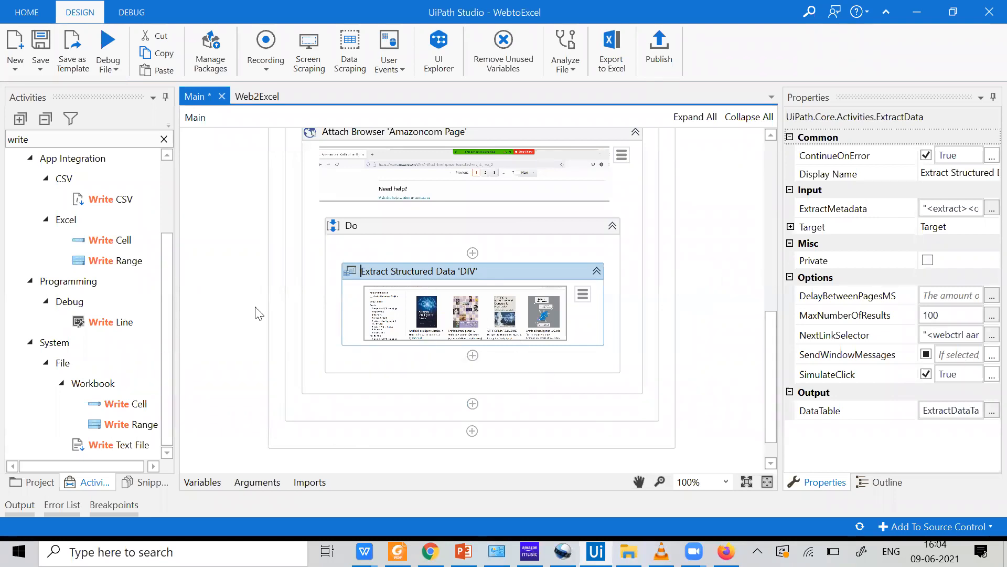
Save the Main workflow and run the current file to test the new Data Scraping sequence
{"action": "scroll", "coordinate": [261, 310], "scroll_direction": "down", "scroll_amount": 1}
{"action": "scroll", "coordinate": [315, 308], "scroll_direction": "up", "scroll_amount": 2}
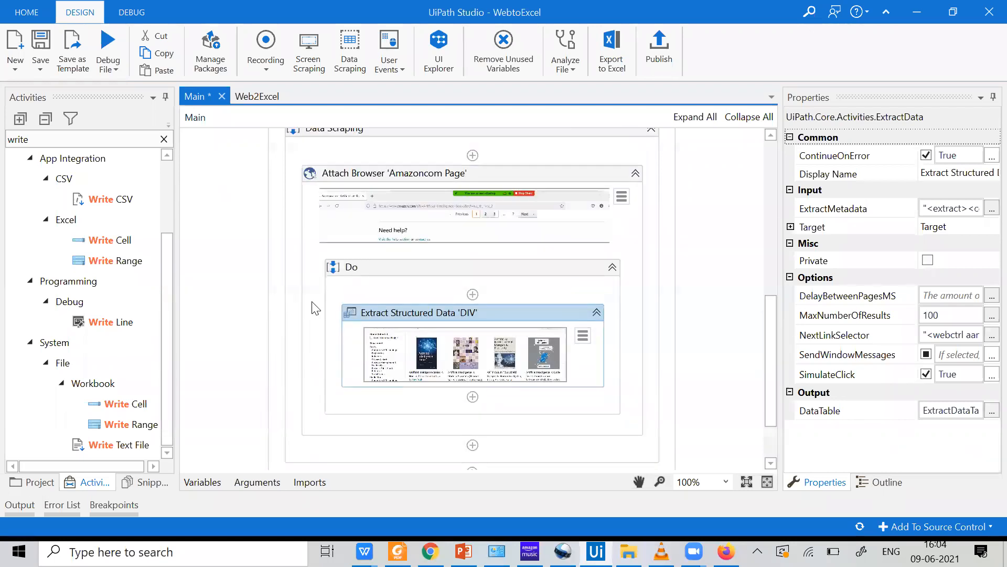
{"action": "scroll", "coordinate": [313, 307], "scroll_direction": "up", "scroll_amount": 5}
{"action": "left_click", "coordinate": [111, 61]}
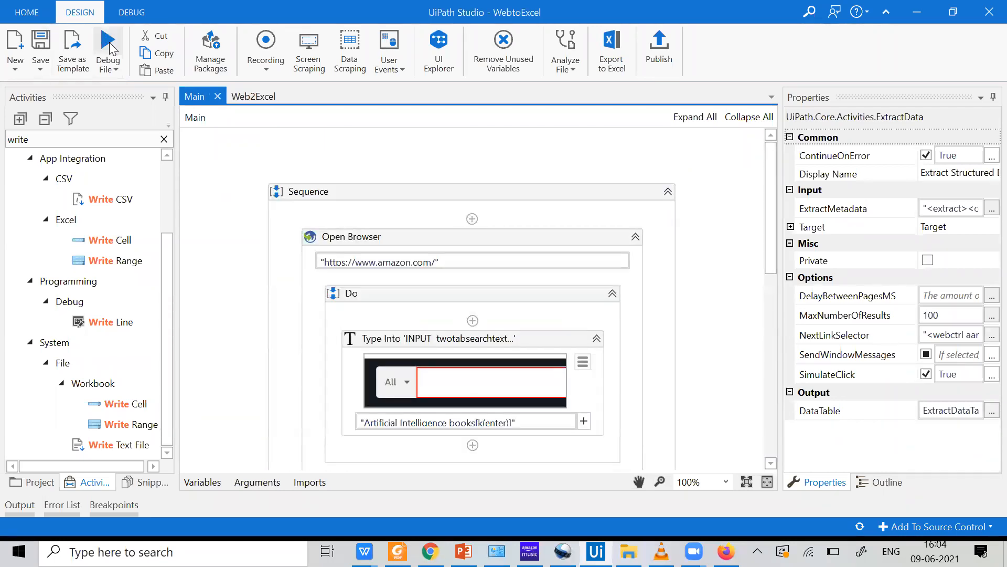
{"action": "left_click", "coordinate": [112, 62]}
{"action": "left_click", "coordinate": [102, 88]}
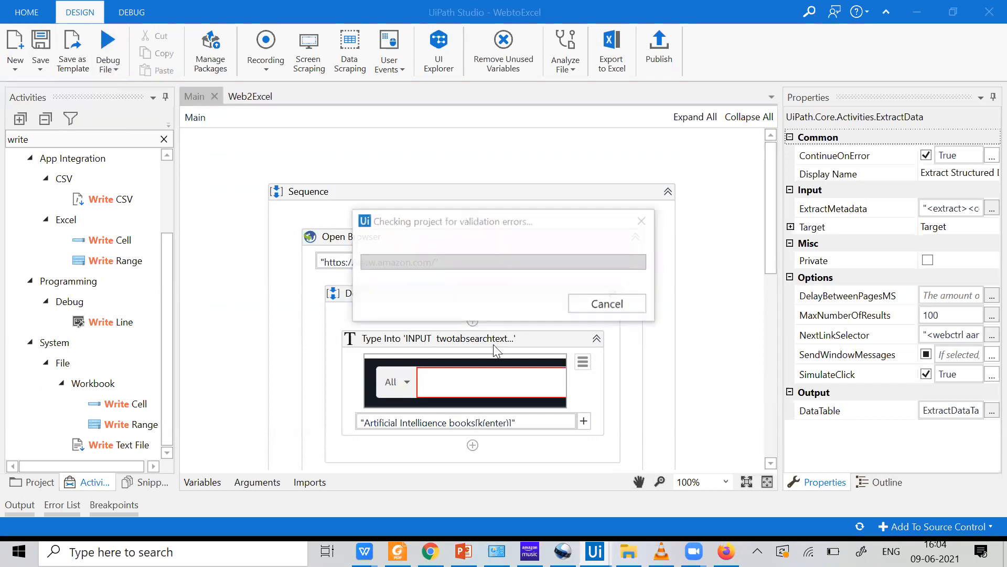
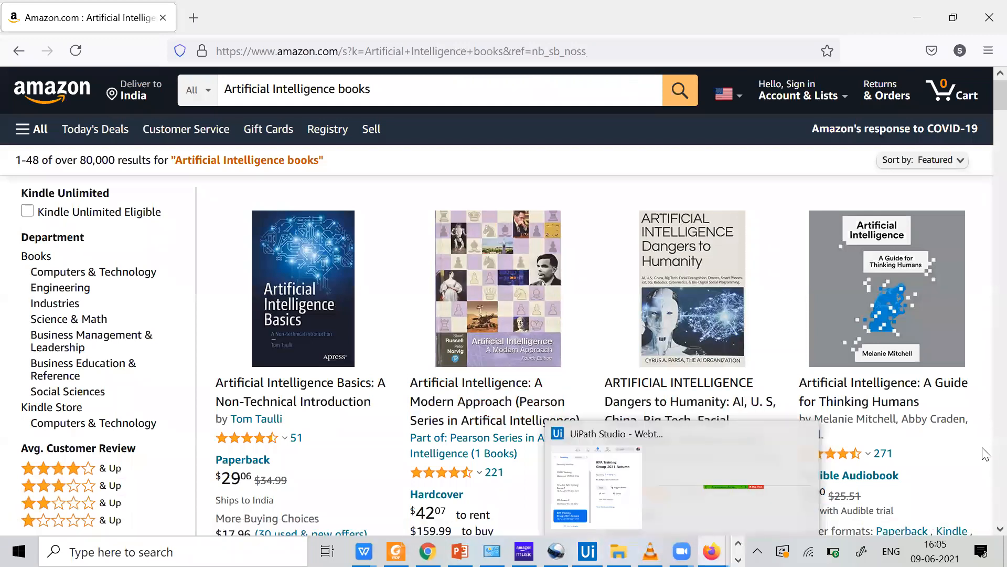
Switch back to UiPath Studio and inspect the ExtractDataTable variable's properties and the workflow outline
{"action": "left_click", "coordinate": [588, 551]}
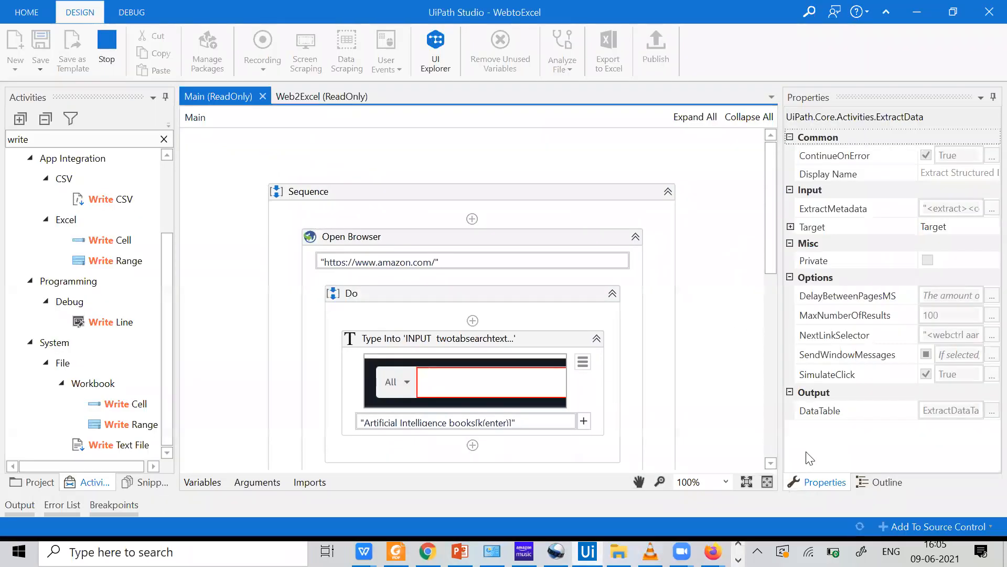
{"action": "left_click", "coordinate": [822, 418]}
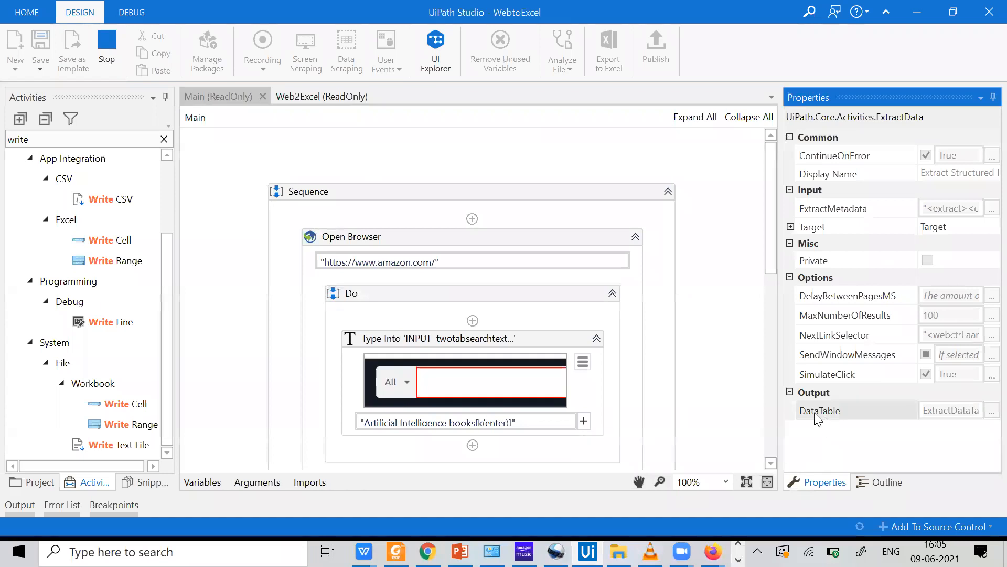
{"action": "left_click", "coordinate": [202, 481]}
{"action": "left_click", "coordinate": [257, 362]}
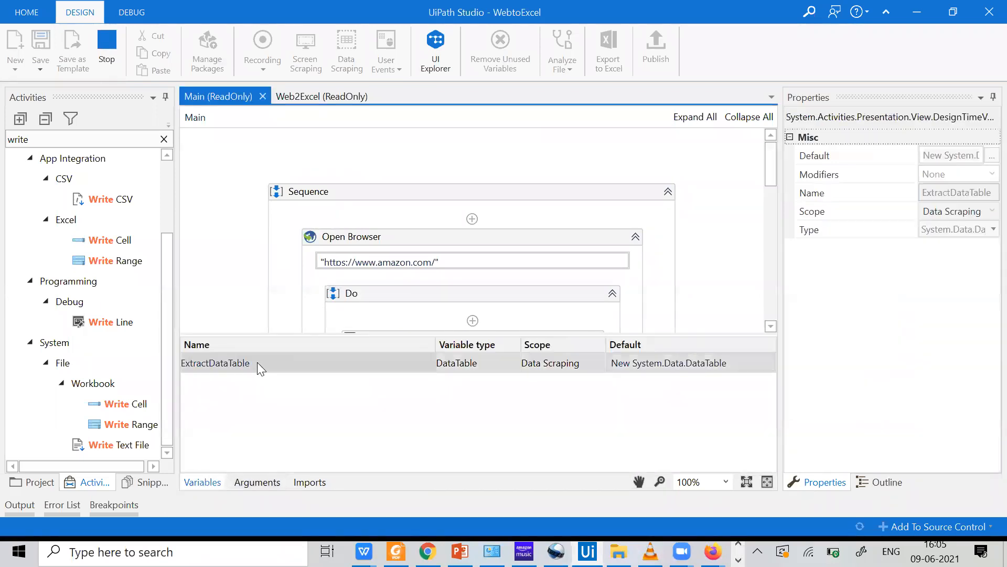
{"action": "right_click", "coordinate": [257, 362]}
{"action": "left_click", "coordinate": [373, 404]}
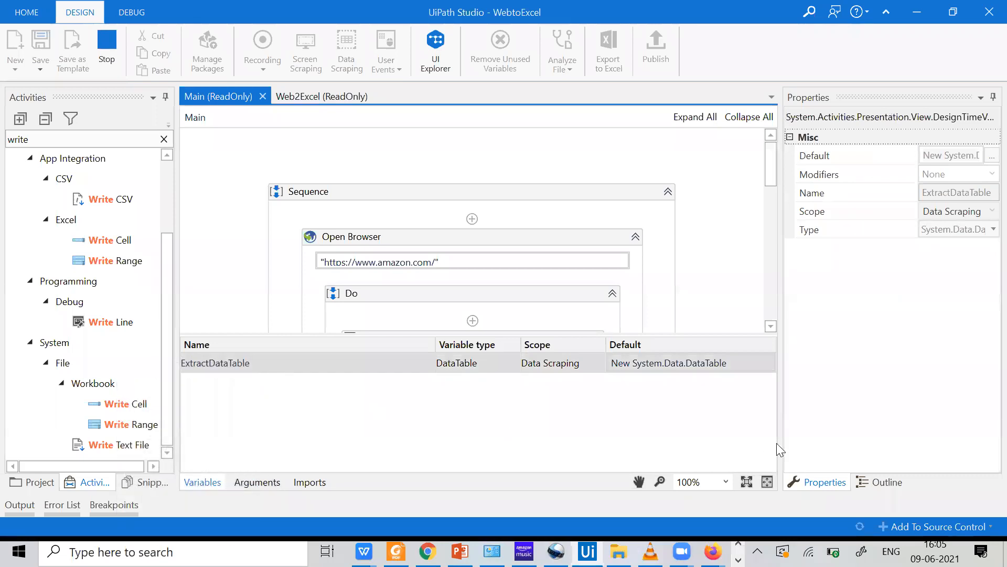
{"action": "left_click", "coordinate": [866, 483]}
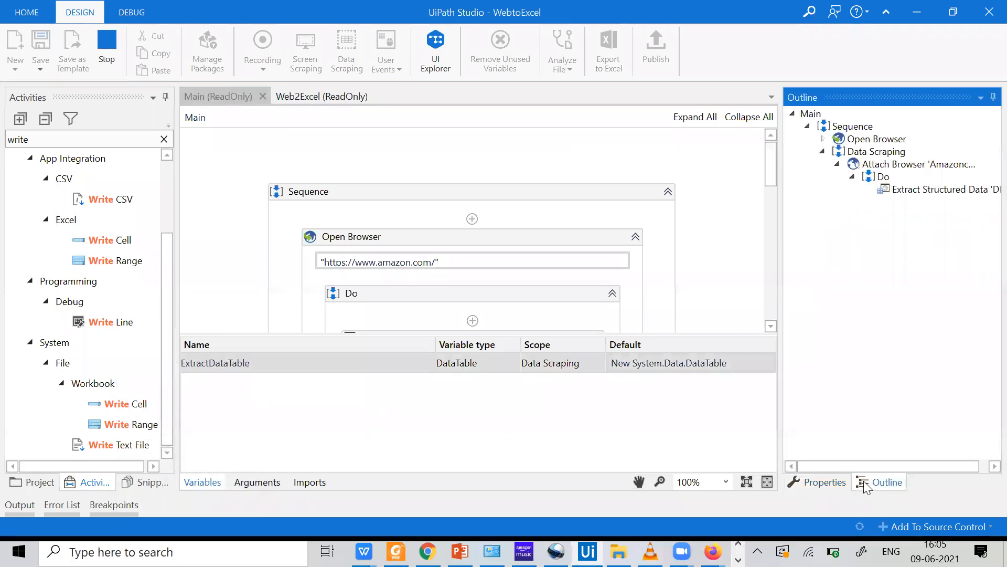
{"action": "left_click", "coordinate": [825, 481]}
{"action": "left_click", "coordinate": [206, 482]}
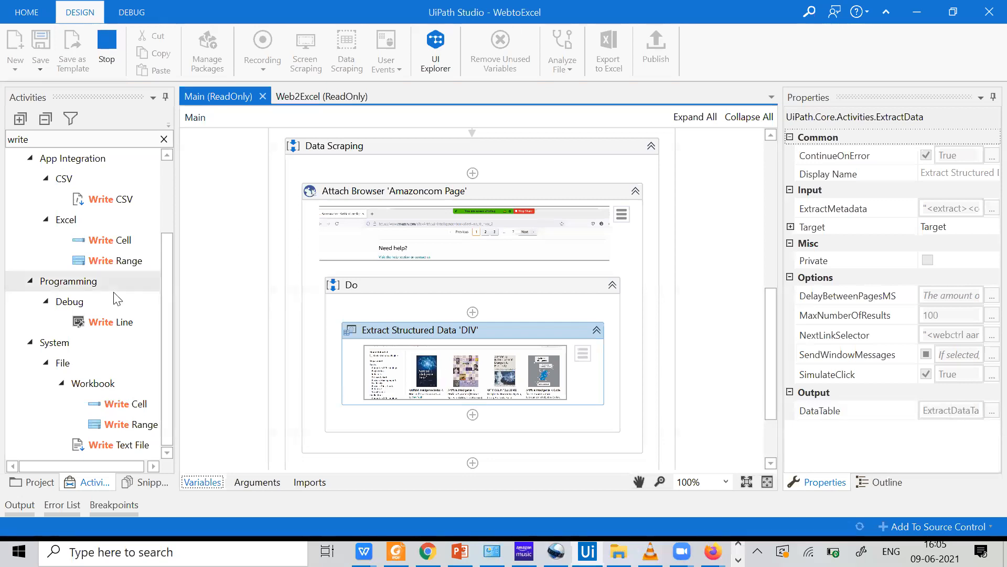
Try to add a workbook Write Range activity below Extract Structured Data while the workflow is running
{"action": "left_click_drag", "start_coordinate": [138, 424], "coordinate": [473, 421]}
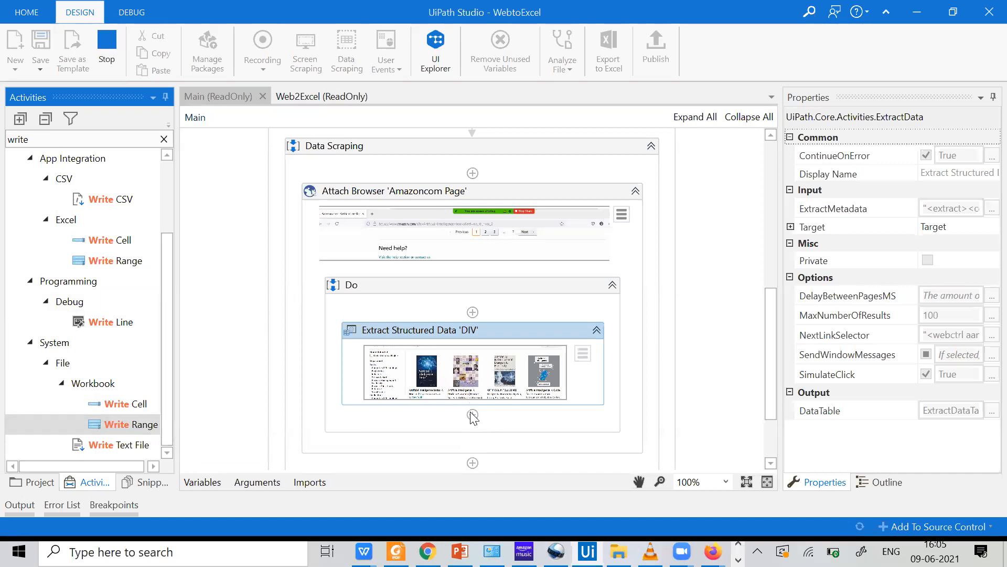
{"action": "scroll", "coordinate": [474, 417], "scroll_direction": "down", "scroll_amount": 3}
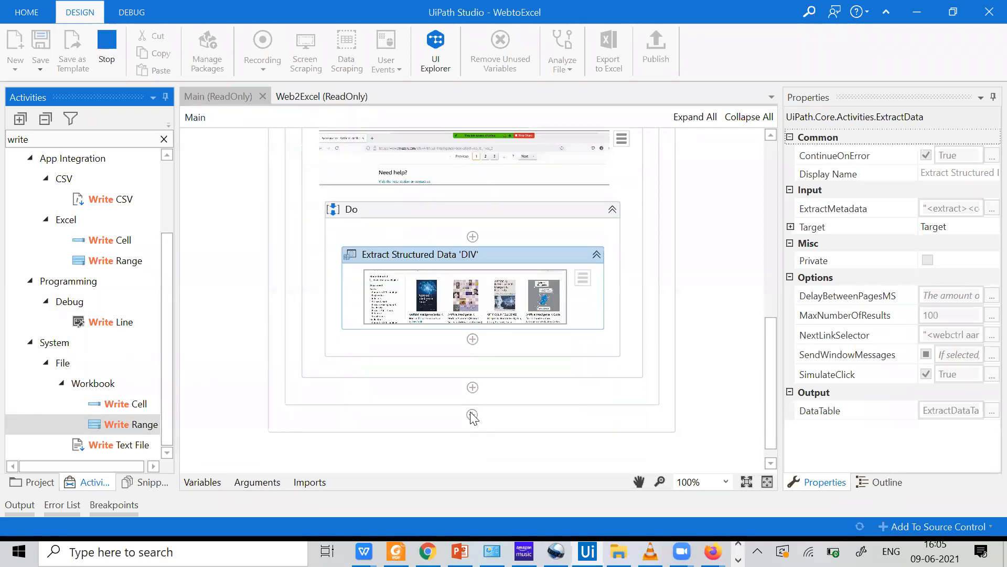
{"action": "left_click", "coordinate": [474, 346]}
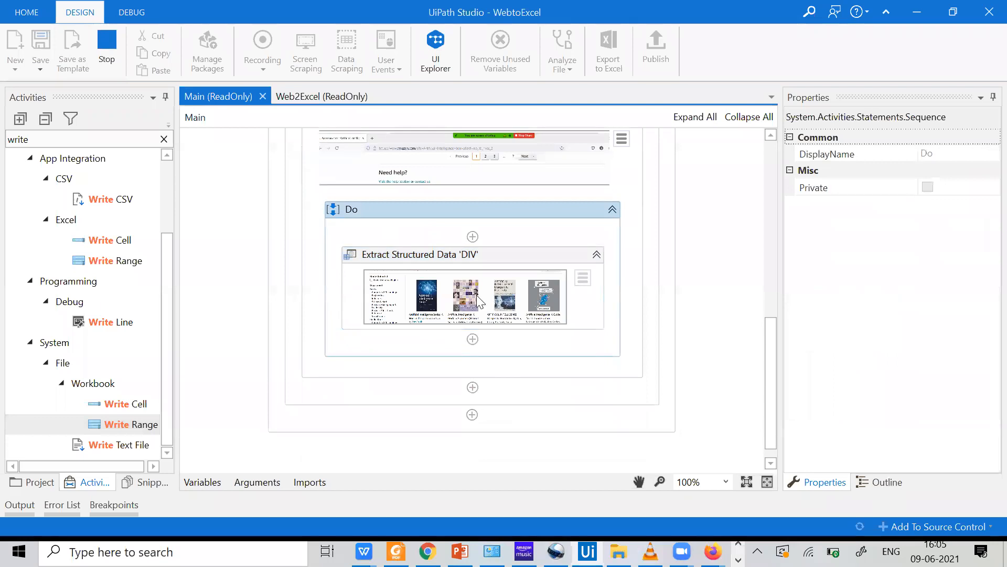
{"action": "scroll", "coordinate": [473, 347], "scroll_direction": "up", "scroll_amount": 1}
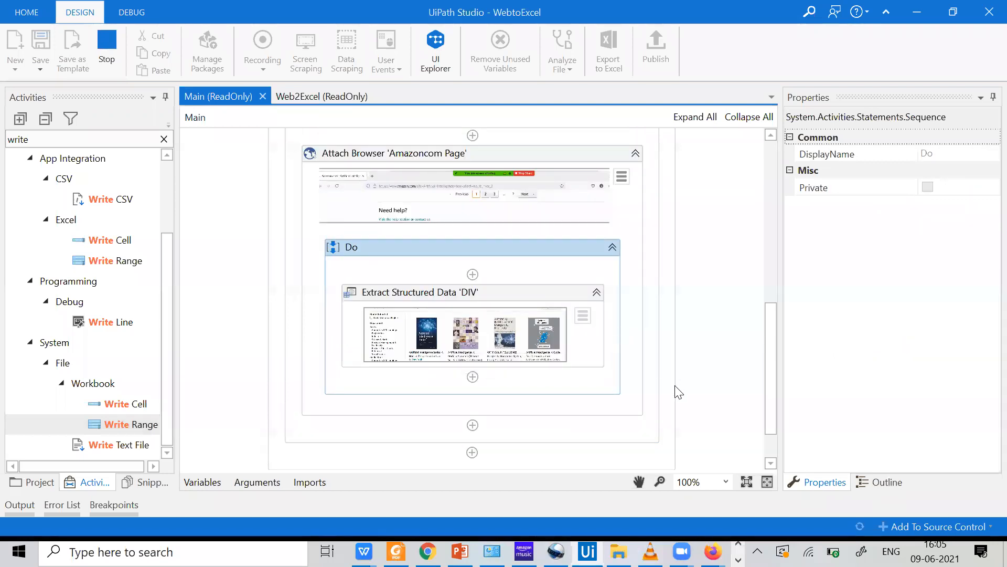
{"action": "scroll", "coordinate": [693, 362], "scroll_direction": "up", "scroll_amount": 5}
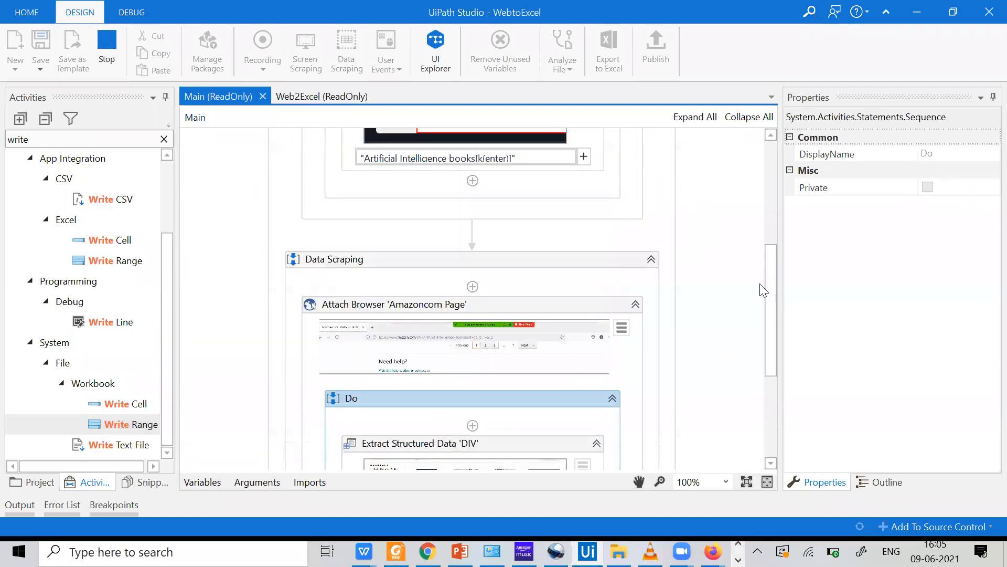
{"action": "scroll", "coordinate": [759, 286], "scroll_direction": "up", "scroll_amount": 3}
{"action": "left_click", "coordinate": [496, 376]}
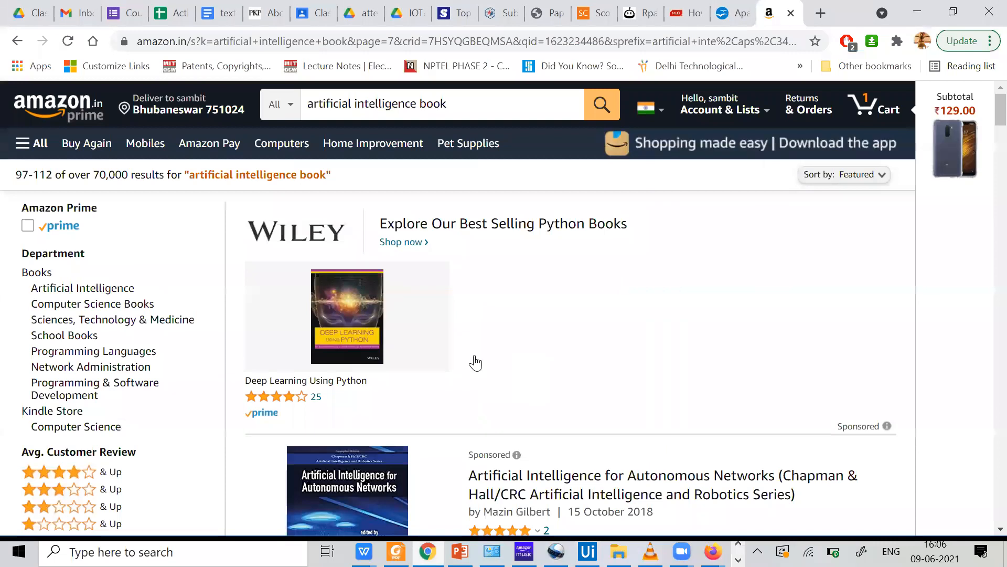
Switch to the Firefox window with the Amazon results to check it, and return to UiPath Studio
{"action": "left_click", "coordinate": [713, 552]}
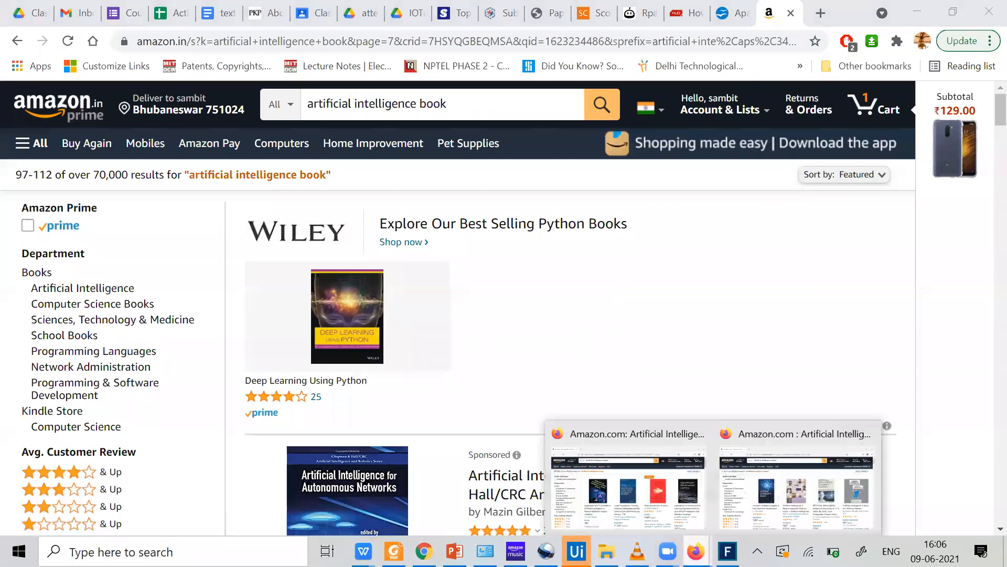
{"action": "left_click", "coordinate": [752, 451]}
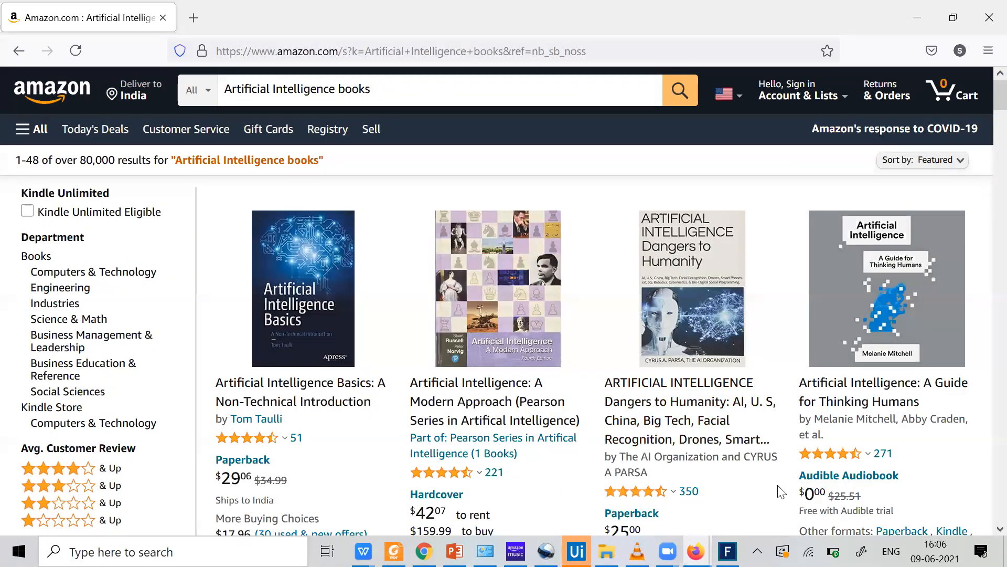
{"action": "left_click", "coordinate": [577, 550]}
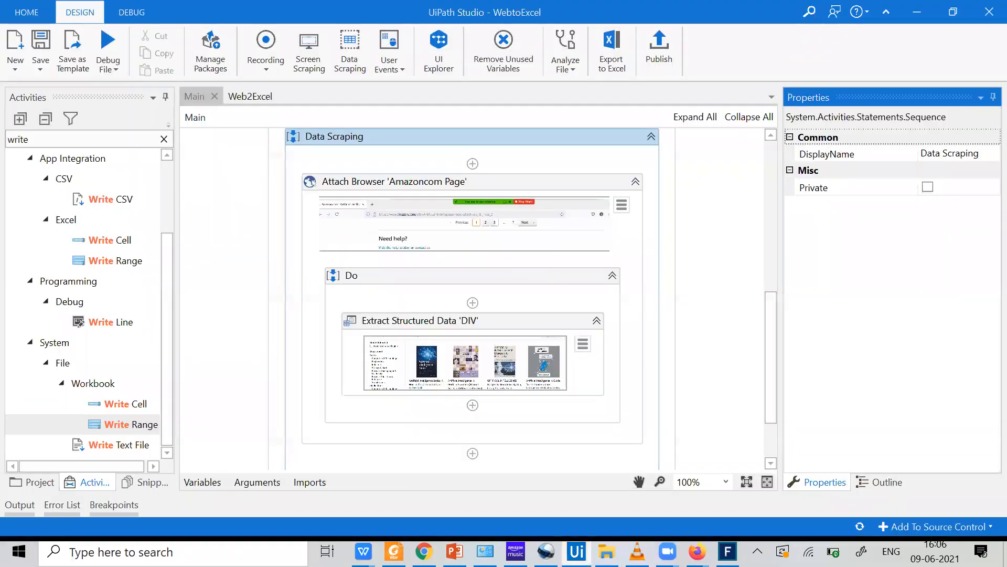
Add a workbook Write Range activity below Extract Structured Data and choose Amzon_AIbooks as its workbook
{"action": "scroll", "coordinate": [587, 441], "scroll_direction": "down", "scroll_amount": 3}
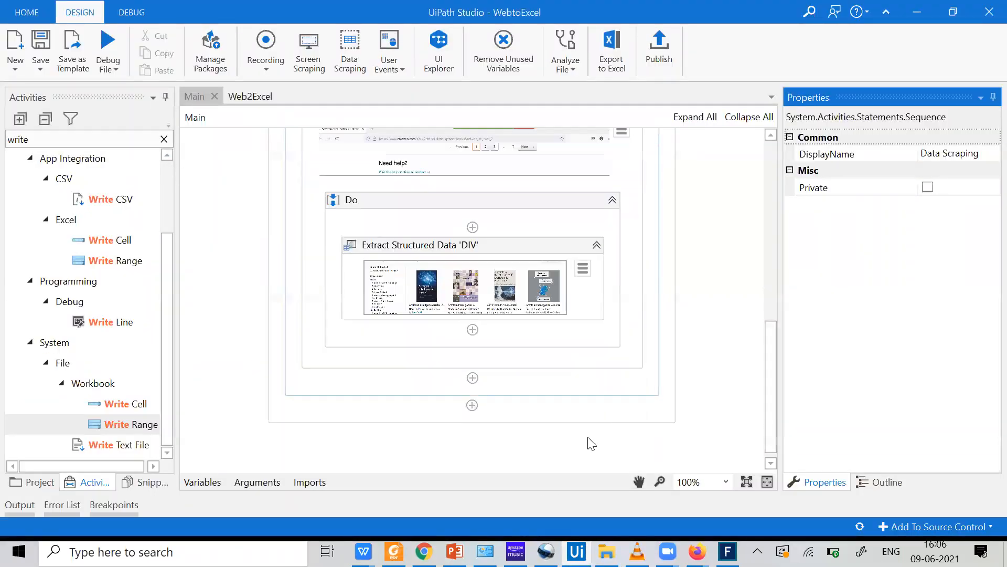
{"action": "left_click_drag", "start_coordinate": [126, 426], "coordinate": [472, 319]}
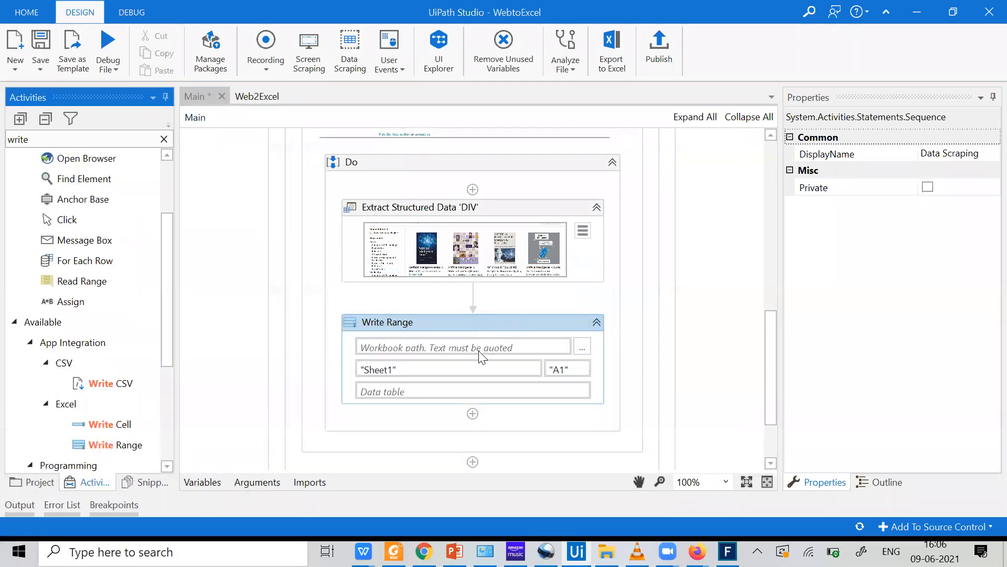
{"action": "left_click", "coordinate": [583, 346]}
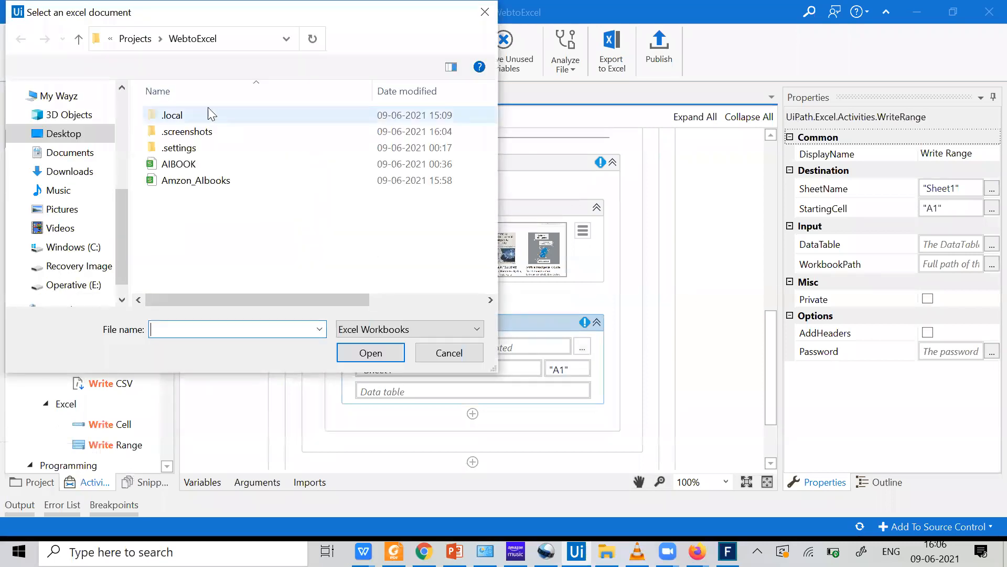
{"action": "left_click", "coordinate": [204, 181]}
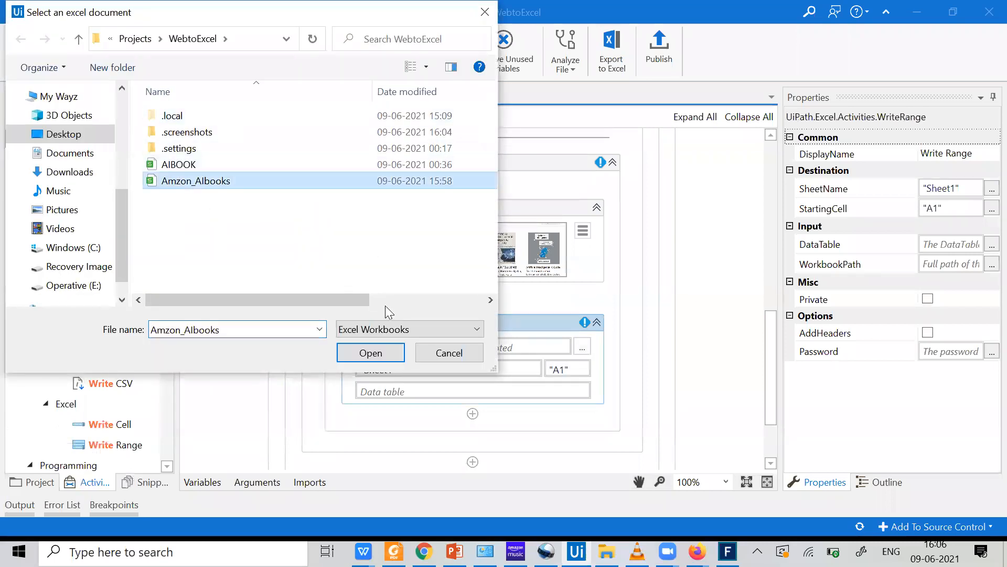
{"action": "left_click", "coordinate": [373, 354]}
Set the Write Range sheet name to "Data1" and empty the starting cell's text, leaving only the quotes
{"action": "left_click", "coordinate": [390, 370]}
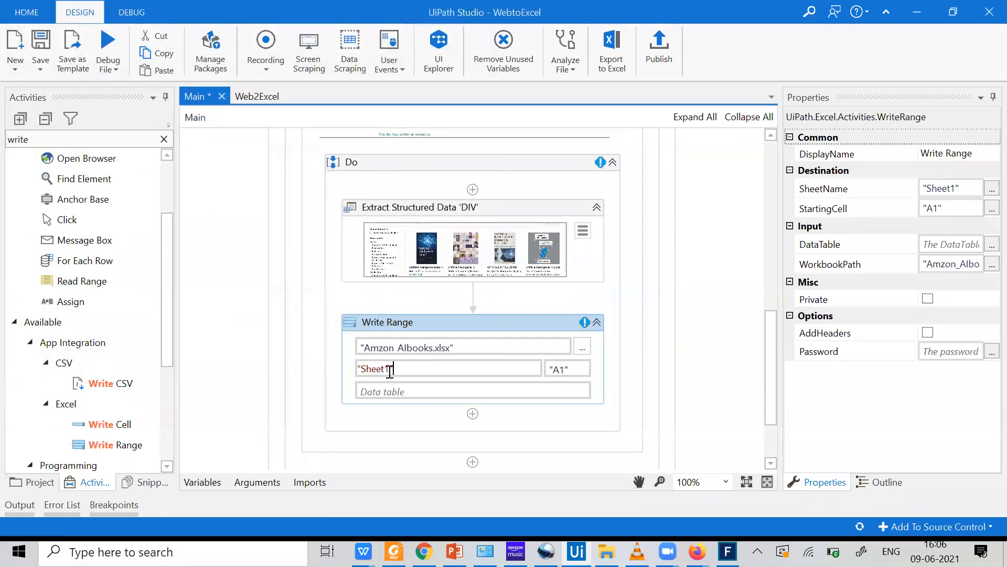
{"action": "double_click", "coordinate": [364, 369]}
{"action": "key", "text": "BackSpace"}
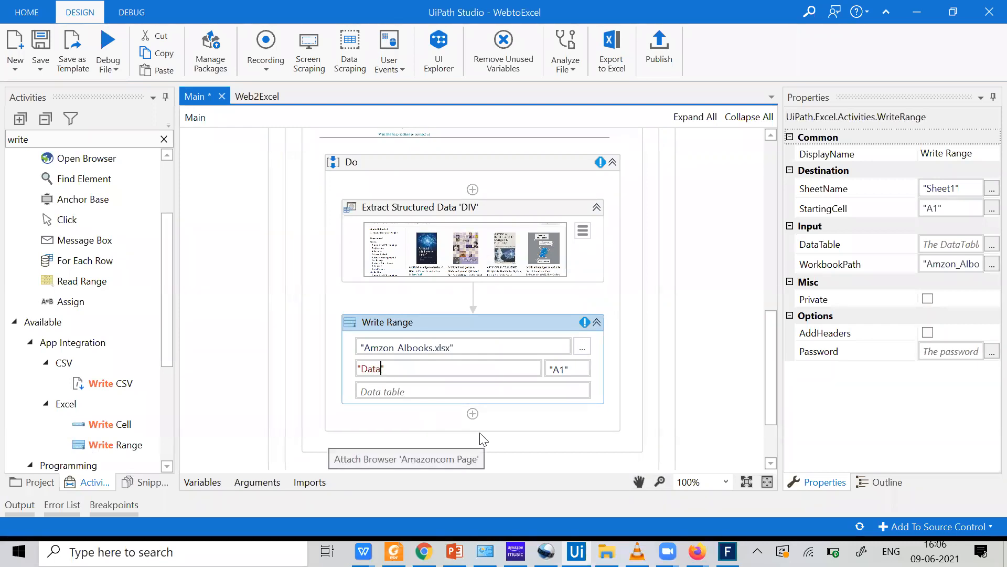
{"action": "left_click", "coordinate": [570, 367]}
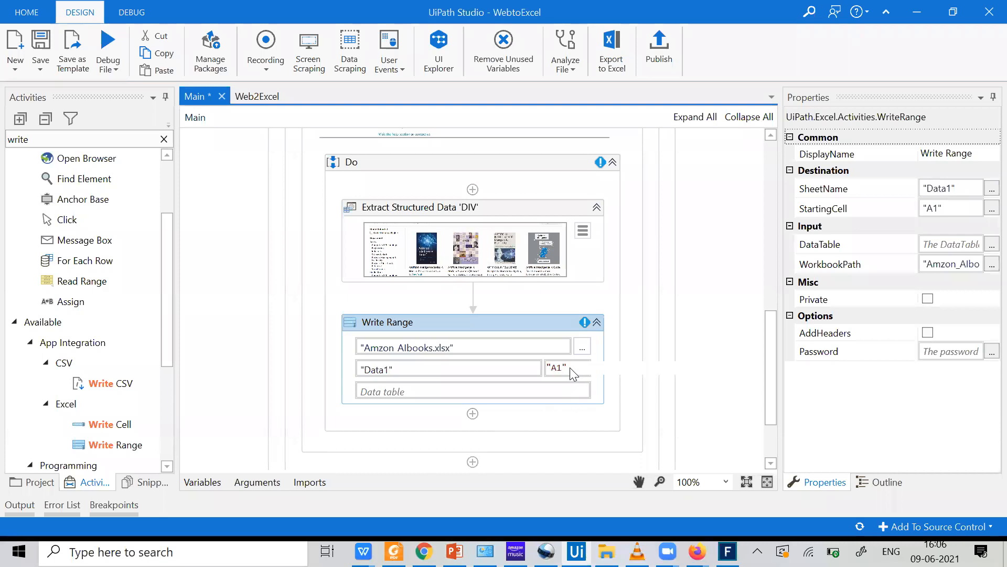
{"action": "key", "text": "BackSpace"}
{"action": "key", "text": "BackSpace"}
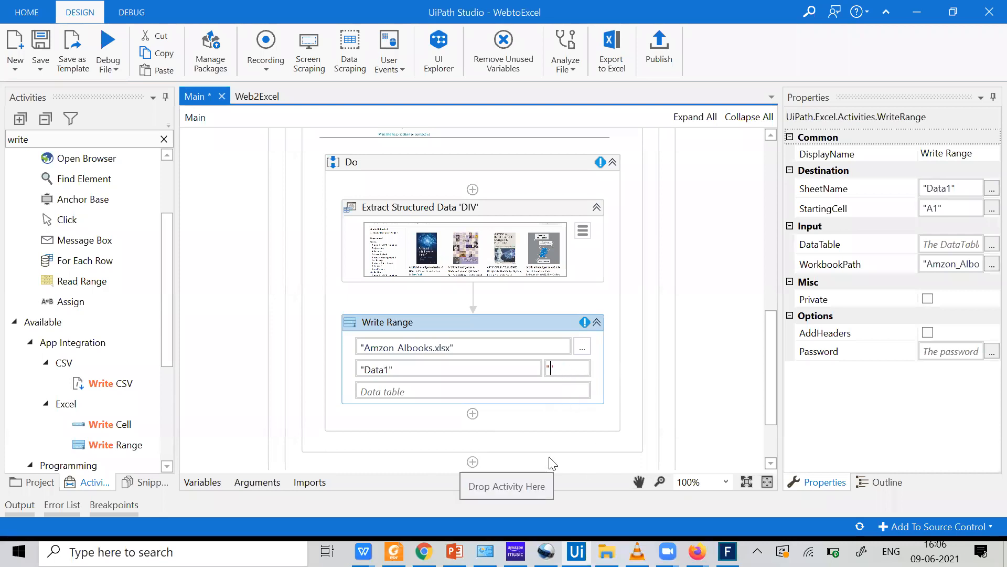
Use ExtractDataTable as the Write Range data table and enable AddHeaders
{"action": "left_click", "coordinate": [449, 388]}
{"action": "type", "text": "extr"}
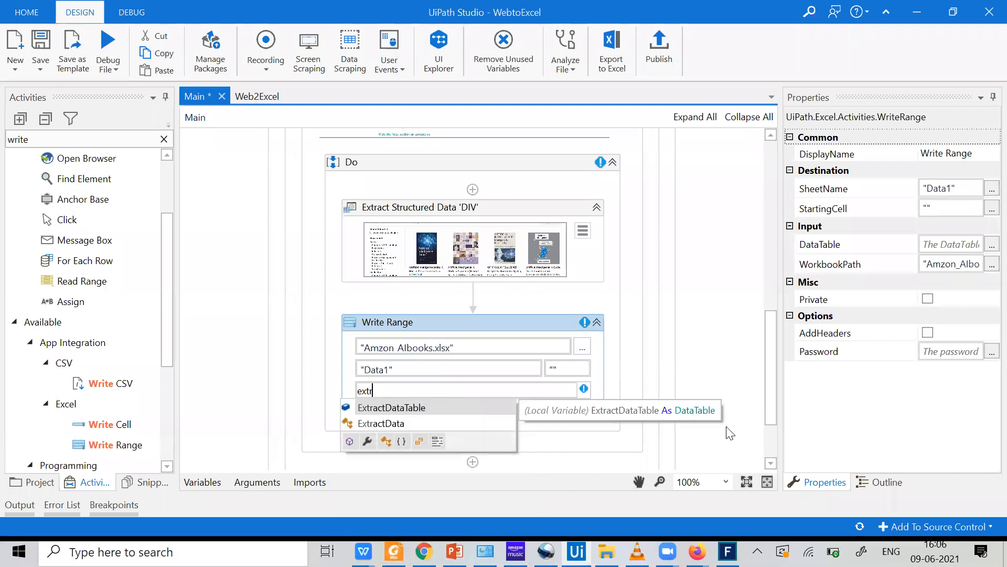
{"action": "left_click", "coordinate": [393, 408]}
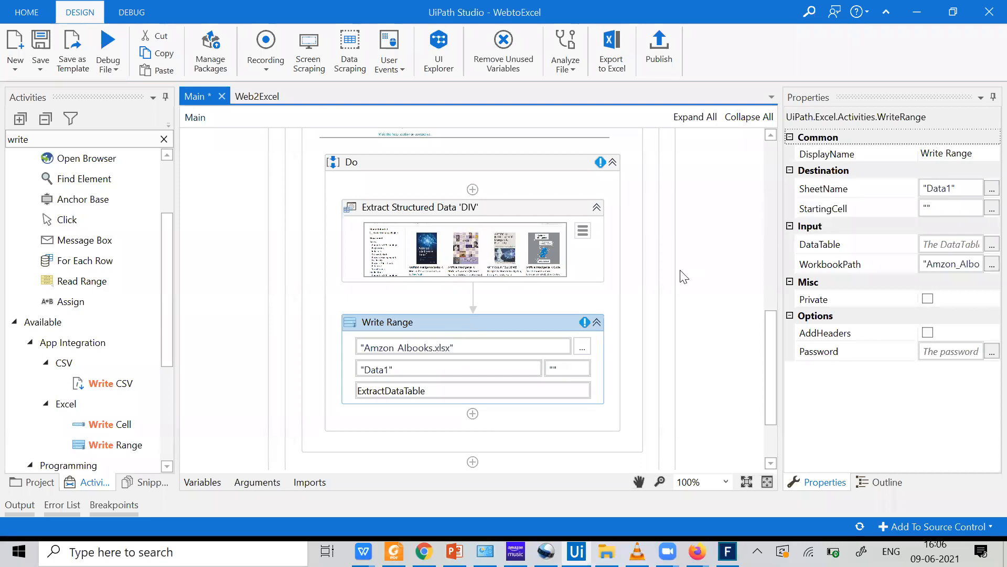
{"action": "left_click", "coordinate": [927, 331]}
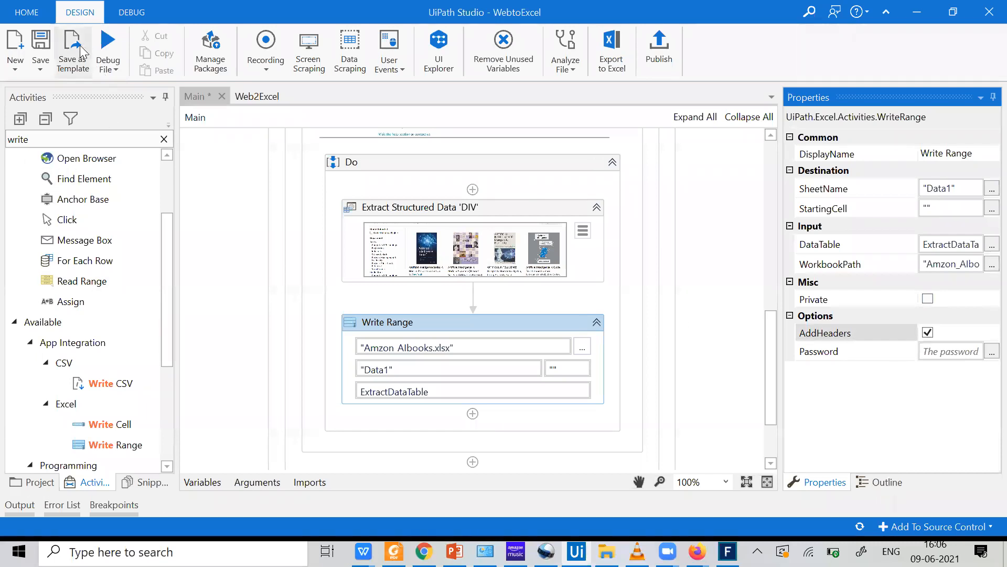
Save the workflow with its Write Range activity and run the current file
{"action": "left_click", "coordinate": [108, 69]}
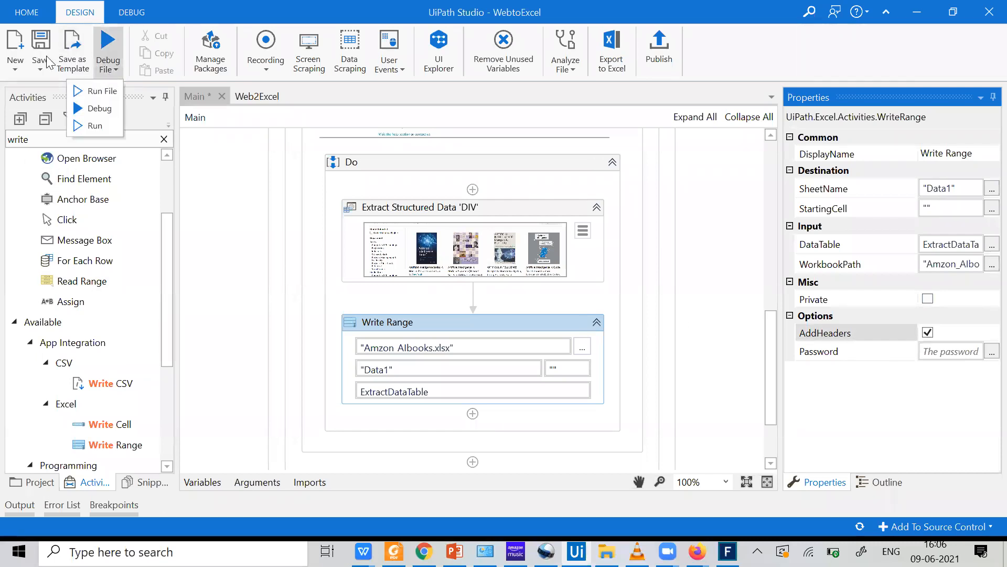
{"action": "left_click", "coordinate": [48, 42]}
{"action": "left_click", "coordinate": [108, 68]}
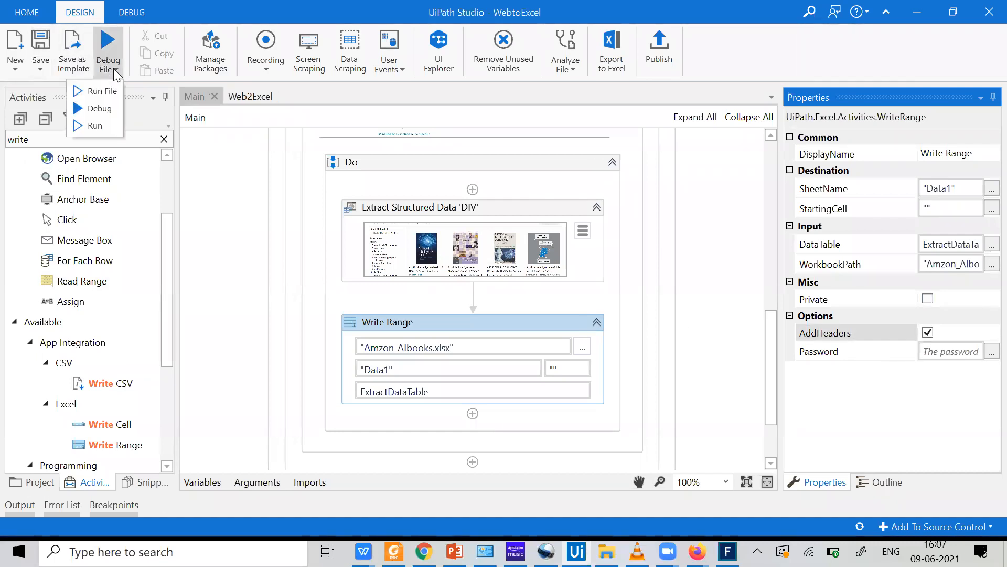
{"action": "left_click", "coordinate": [103, 93]}
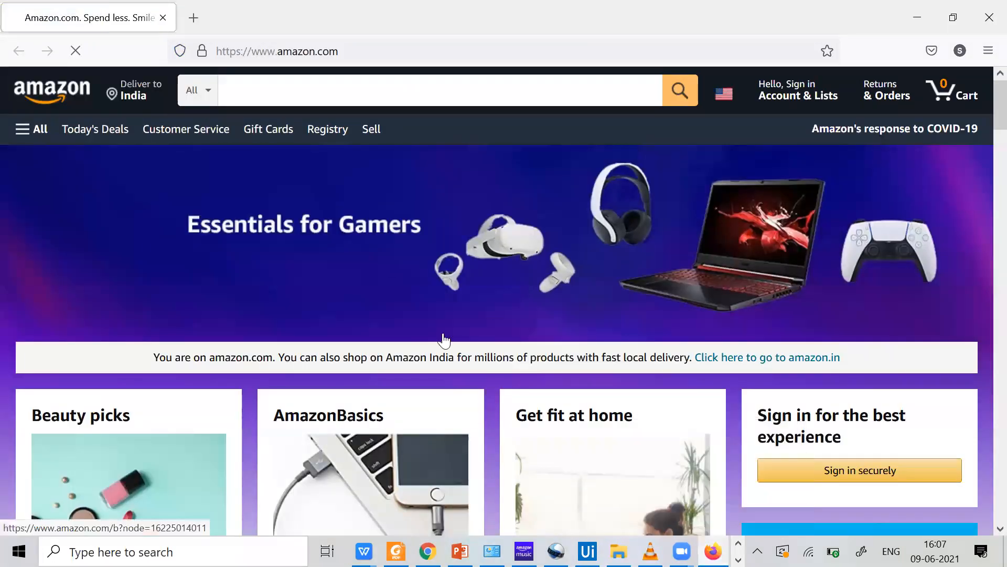
Search Amazon for "Artificial Intelligence books" and check the pagination at the end of results page 7
{"action": "type", "text": "Artificial Intelligence books"}
{"action": "key", "text": "Return"}
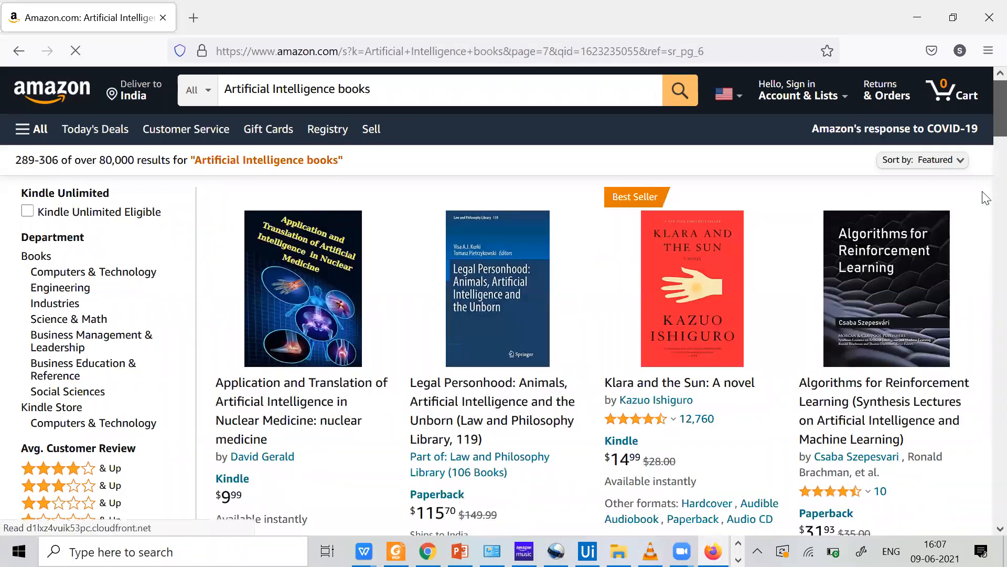
{"action": "scroll", "coordinate": [984, 196], "scroll_direction": "down", "scroll_amount": 9}
{"action": "scroll", "coordinate": [985, 363], "scroll_direction": "down", "scroll_amount": 20}
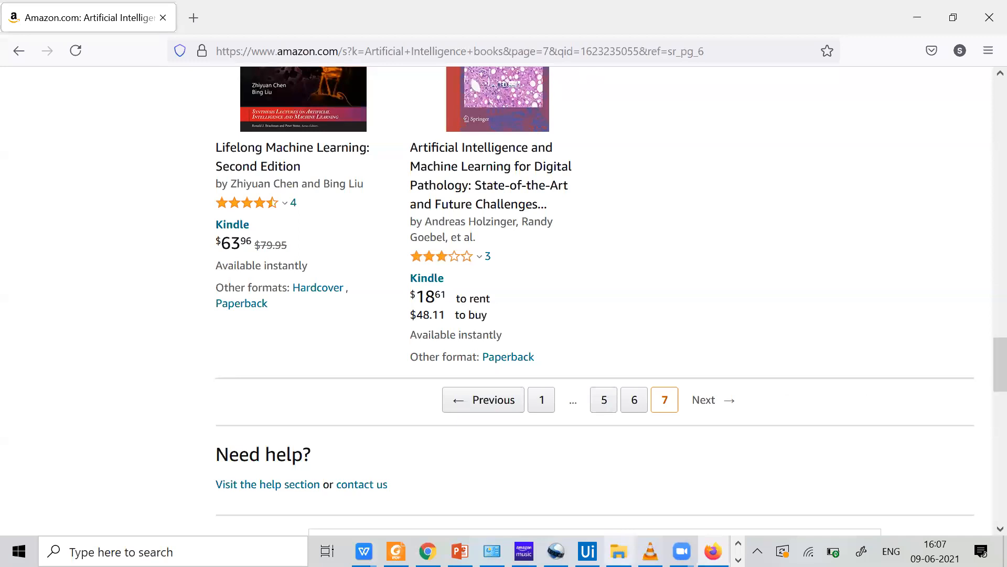
Switch to the Amzon_AIbooks workbook from the WebtoExcel project folder, check its Data1 sheet, and close the workbook
{"action": "left_click", "coordinate": [587, 551]}
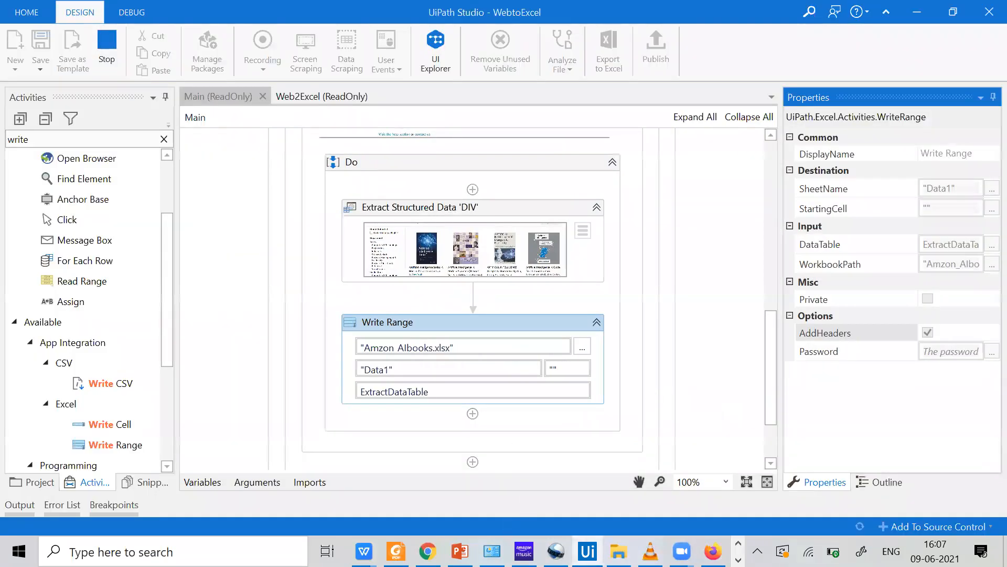
{"action": "key", "text": "alt+Tab"}
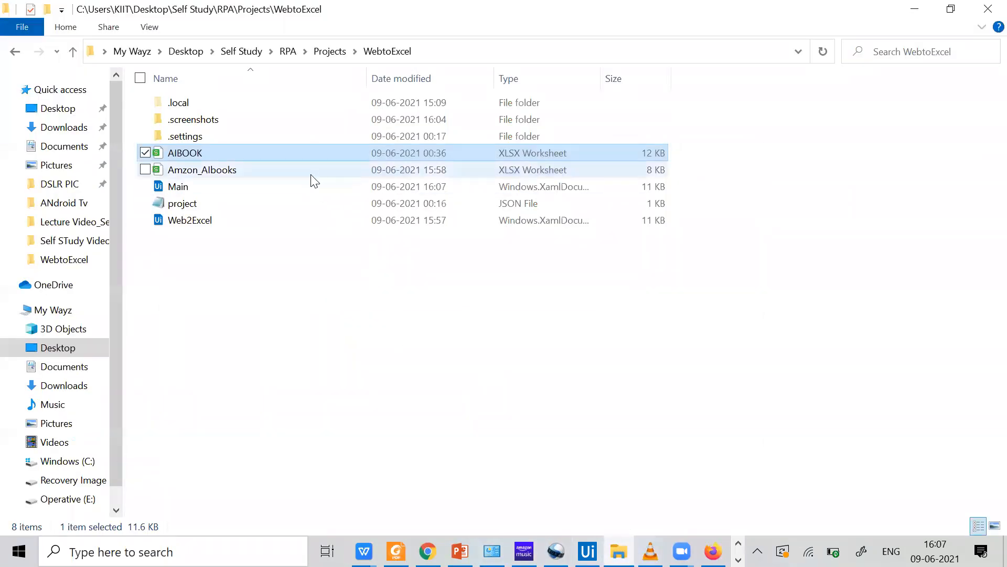
{"action": "left_click", "coordinate": [295, 169]}
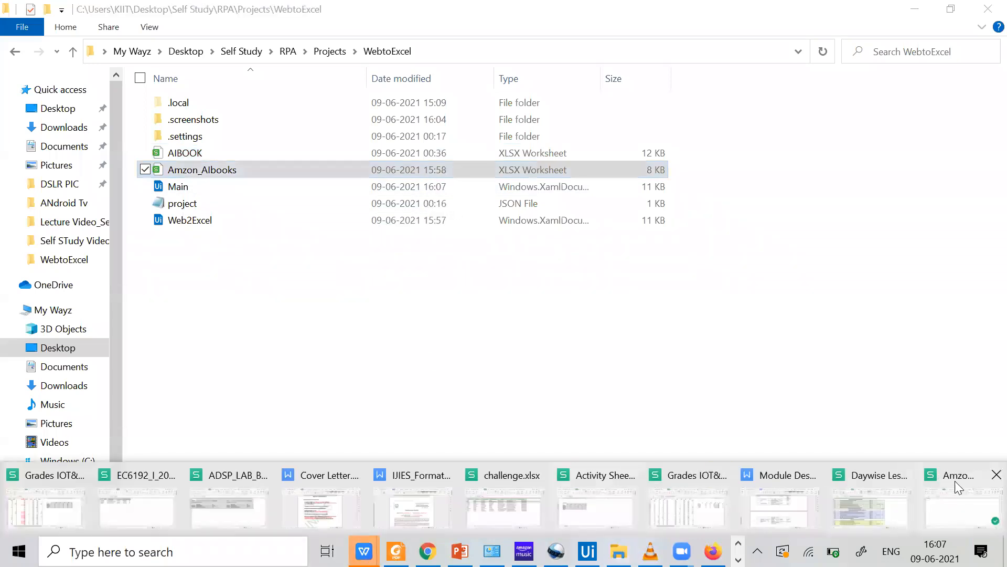
{"action": "left_click", "coordinate": [955, 480]}
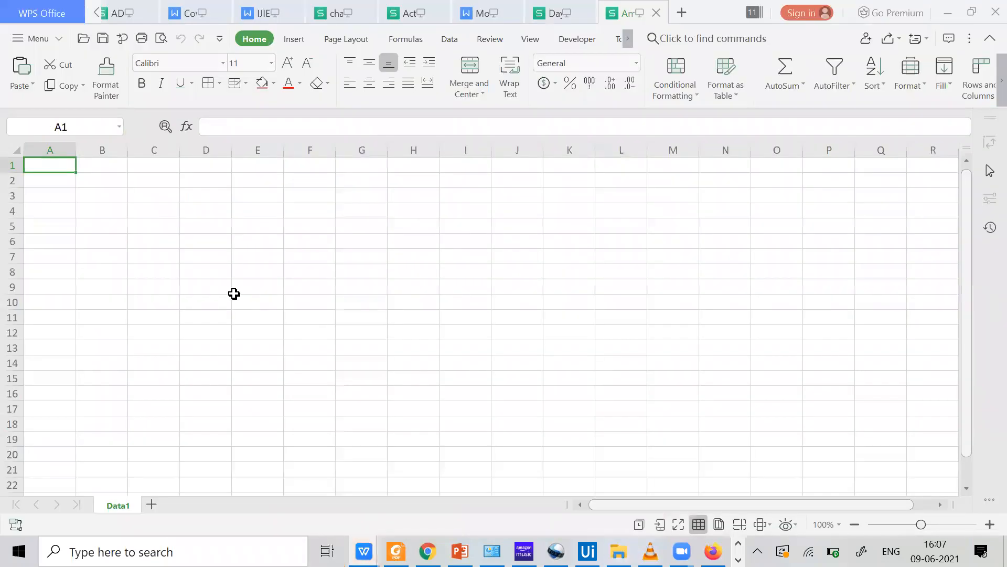
{"action": "scroll", "coordinate": [234, 294], "scroll_direction": "down", "scroll_amount": 4}
{"action": "scroll", "coordinate": [234, 294], "scroll_direction": "up", "scroll_amount": 4}
{"action": "mouse_move", "coordinate": [364, 551]}
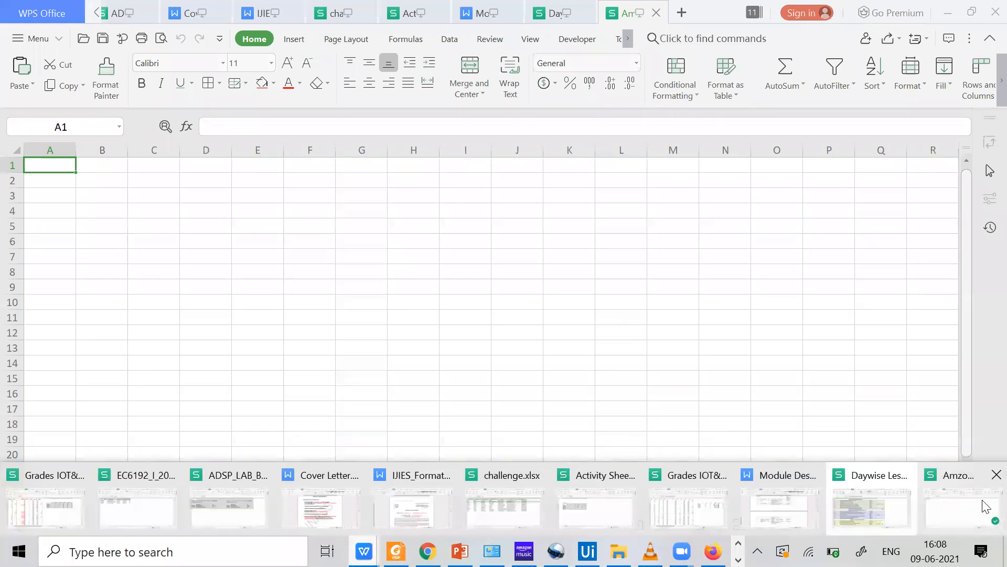
{"action": "left_click", "coordinate": [997, 474]}
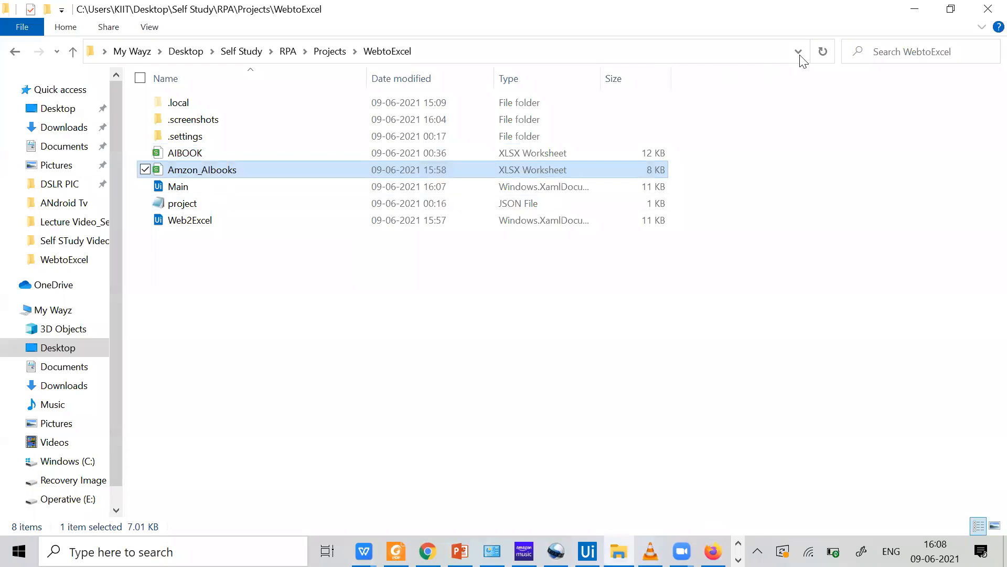
Refresh the WebtoExcel folder, reopen the Amzon_AIbooks workbook, and autofit column A to the book titles
{"action": "left_click", "coordinate": [823, 51]}
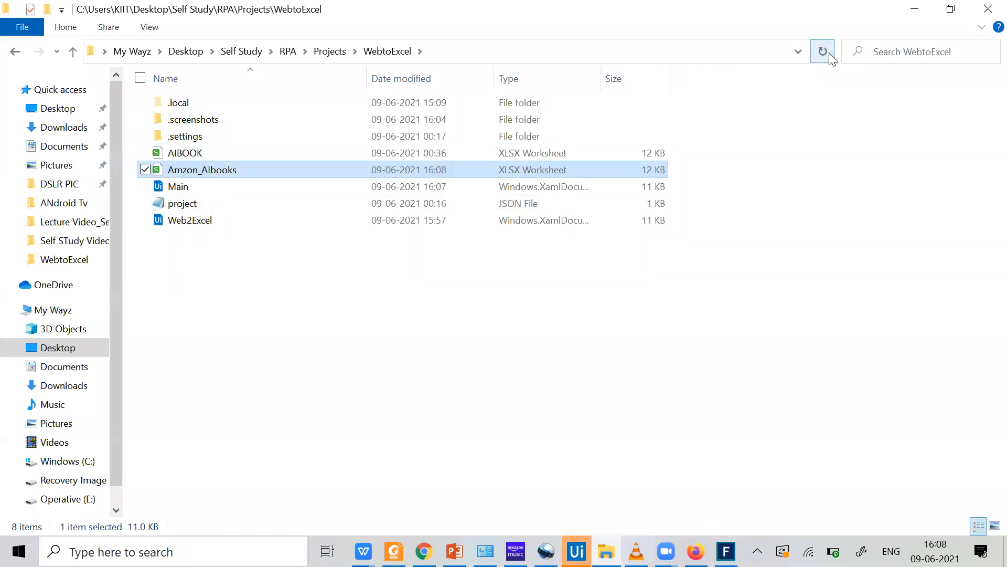
{"action": "double_click", "coordinate": [376, 169]}
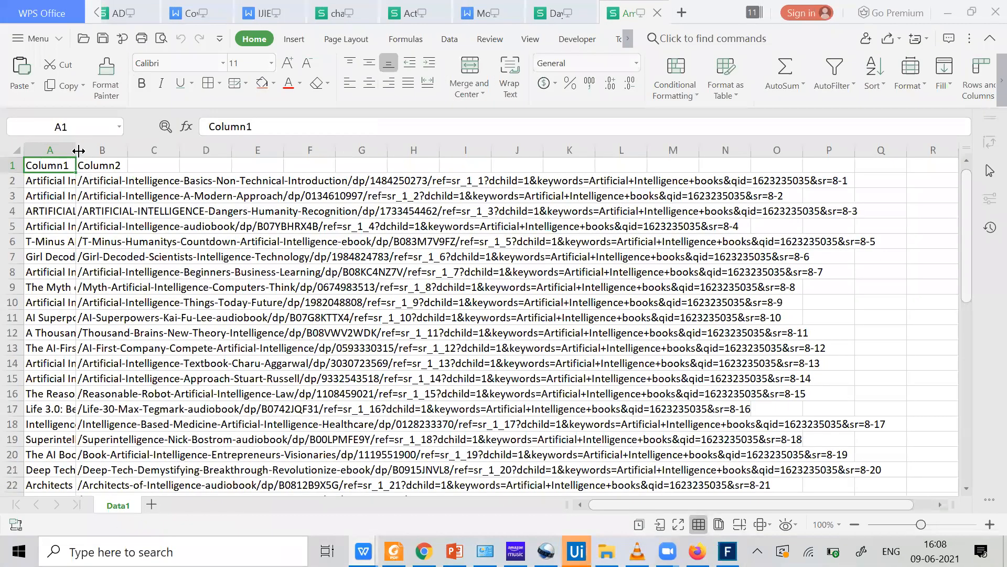
{"action": "double_click", "coordinate": [79, 151]}
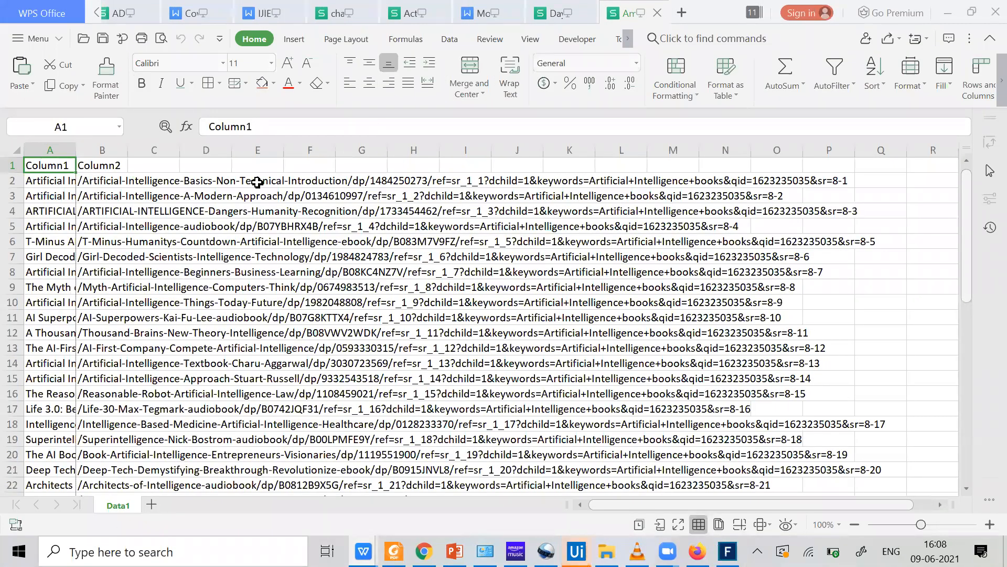
Select the scraped book titles in column A from A2 downward and review the list to its last row
{"action": "key", "text": "Down"}
{"action": "key", "text": "shift+Down"}
{"action": "key", "text": "shift+Down"}
{"action": "key", "text": "shift+Down"}
{"action": "key", "text": "shift+Down"}
{"action": "key", "text": "shift+Down"}
{"action": "key", "text": "shift+Down"}
{"action": "key", "text": "shift+Down"}
{"action": "key", "text": "shift+Down"}
{"action": "key", "text": "shift+Down"}
{"action": "key", "text": "shift+Down"}
{"action": "key", "text": "shift+Down"}
{"action": "key", "text": "shift+Down"}
{"action": "key", "text": "shift+Down"}
{"action": "key", "text": "shift+Down"}
{"action": "key", "text": "shift+Down"}
{"action": "key", "text": "shift+Down"}
{"action": "key", "text": "shift+Down"}
{"action": "key", "text": "shift+Down"}
{"action": "key", "text": "shift+Down"}
{"action": "key", "text": "shift+Down"}
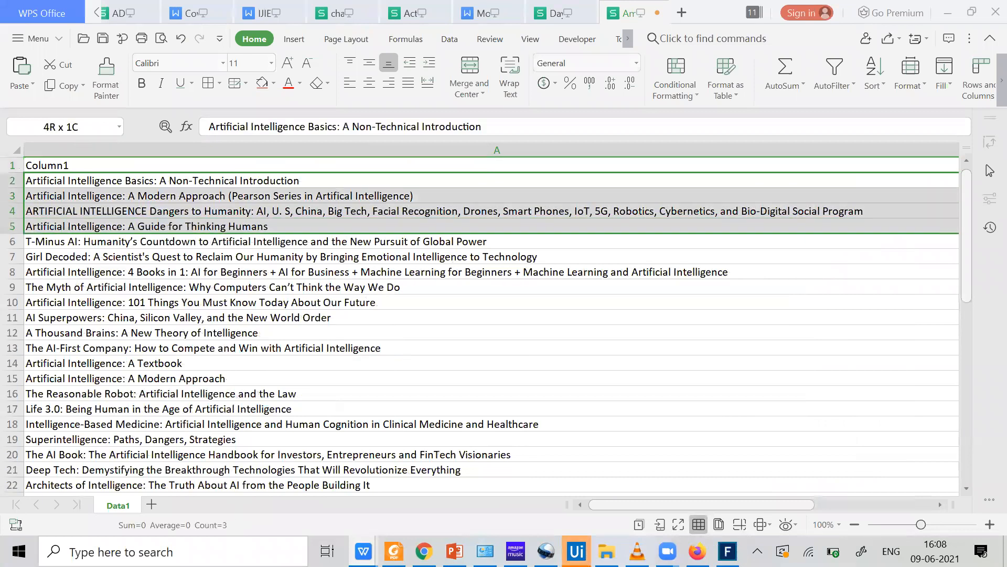
{"action": "scroll", "coordinate": [596, 351], "scroll_direction": "down", "scroll_amount": 4}
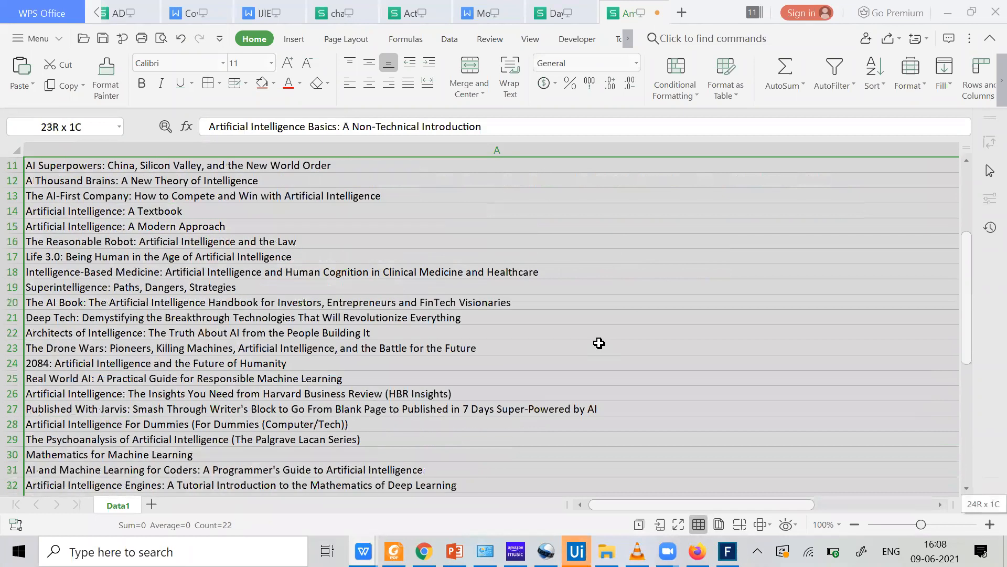
{"action": "scroll", "coordinate": [600, 343], "scroll_direction": "down", "scroll_amount": 1}
{"action": "key", "text": "shift+Down"}
{"action": "key", "text": "shift+Down"}
{"action": "key", "text": "shift+Down"}
{"action": "key", "text": "shift+Down"}
{"action": "key", "text": "shift+Down"}
{"action": "key", "text": "shift+Down"}
{"action": "key", "text": "shift+Down"}
{"action": "key", "text": "shift+Down"}
{"action": "key", "text": "shift+Down"}
{"action": "key", "text": "shift+Down"}
{"action": "key", "text": "shift+Down"}
{"action": "key", "text": "shift+Down"}
{"action": "key", "text": "shift+Down"}
{"action": "key", "text": "shift+Down"}
{"action": "key", "text": "shift+Down"}
{"action": "key", "text": "shift+Down"}
{"action": "key", "text": "shift+Down"}
{"action": "key", "text": "shift+Down"}
{"action": "key", "text": "shift+Down"}
{"action": "key", "text": "shift+Down"}
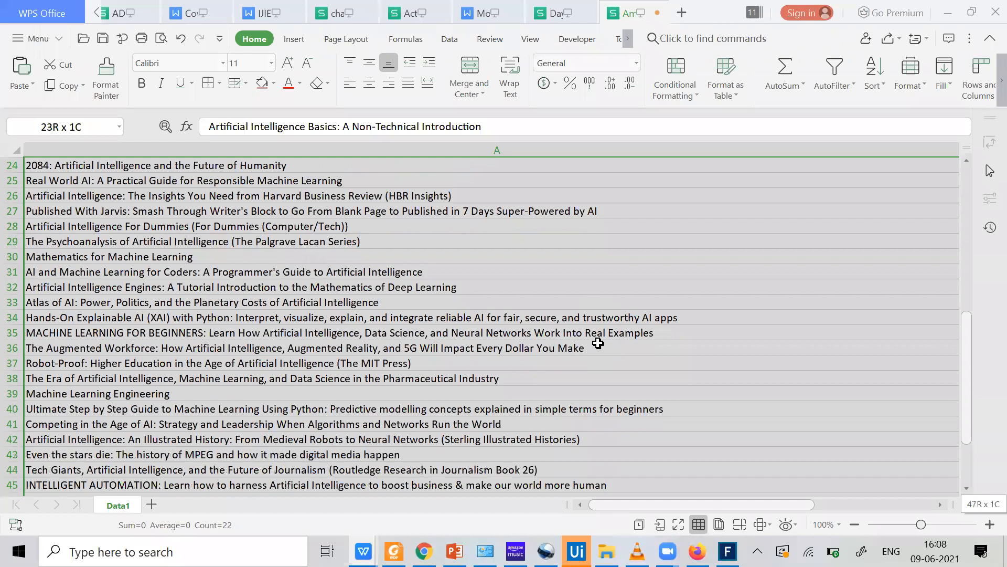
{"action": "scroll", "coordinate": [637, 503], "scroll_direction": "down", "scroll_amount": 3}
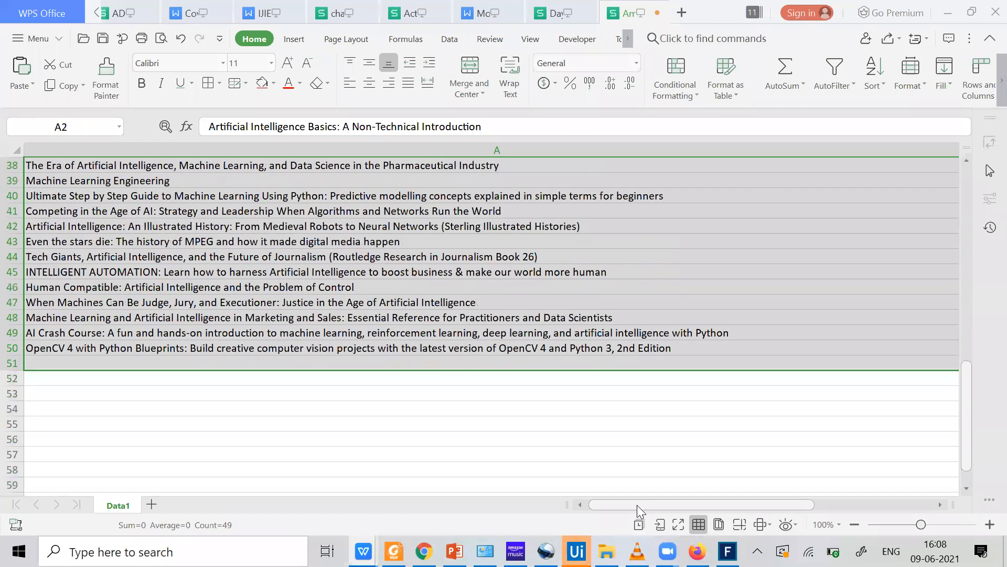
{"action": "scroll", "coordinate": [539, 255], "scroll_direction": "down", "scroll_amount": 3}
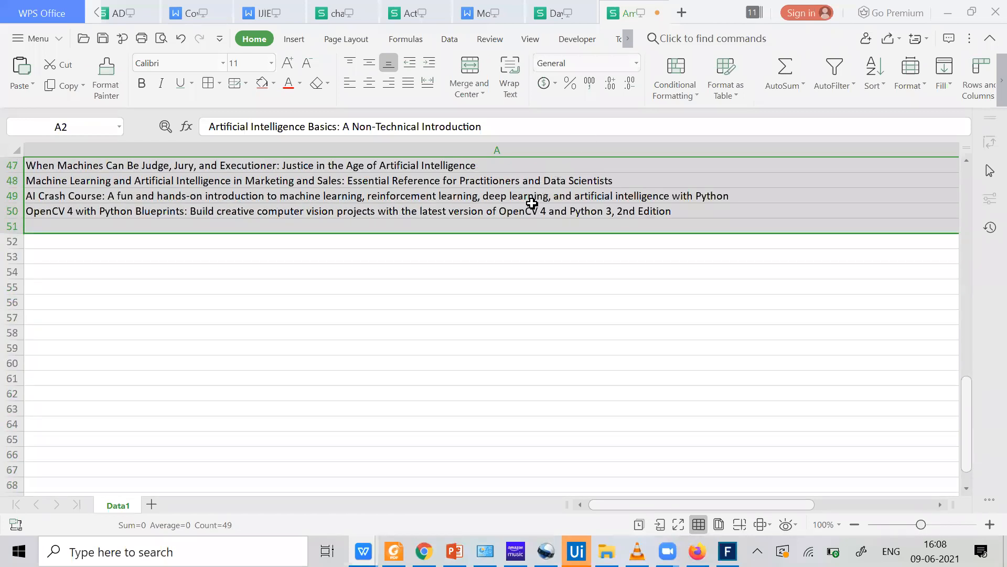
Examine the scraped book links in Column2 of the Data1 sheet
{"action": "key", "text": "Right"}
{"action": "key", "text": "Right"}
{"action": "key", "text": "shift+Up"}
{"action": "scroll", "coordinate": [559, 227], "scroll_direction": "down", "scroll_amount": 11}
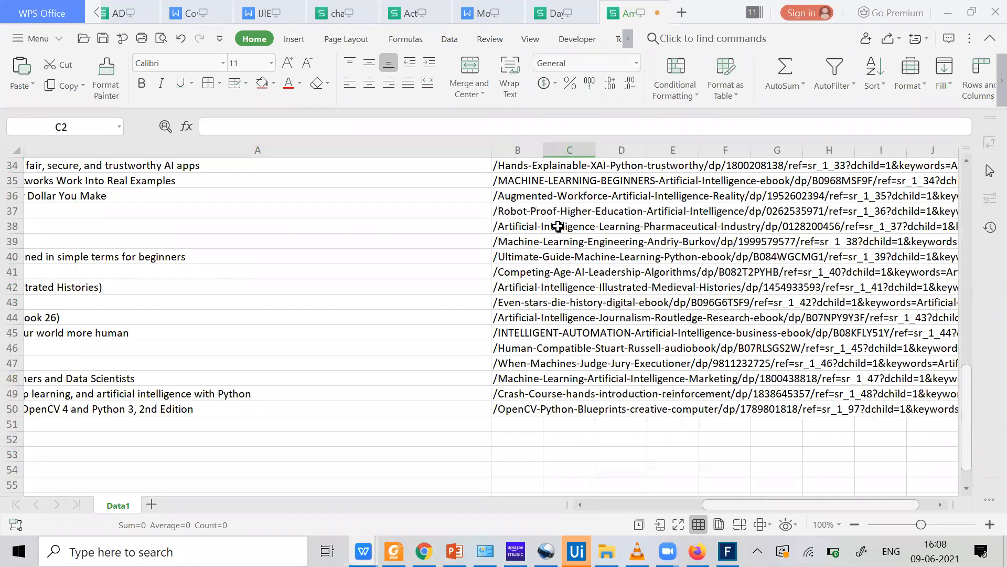
{"action": "scroll", "coordinate": [635, 284], "scroll_direction": "up", "scroll_amount": 8}
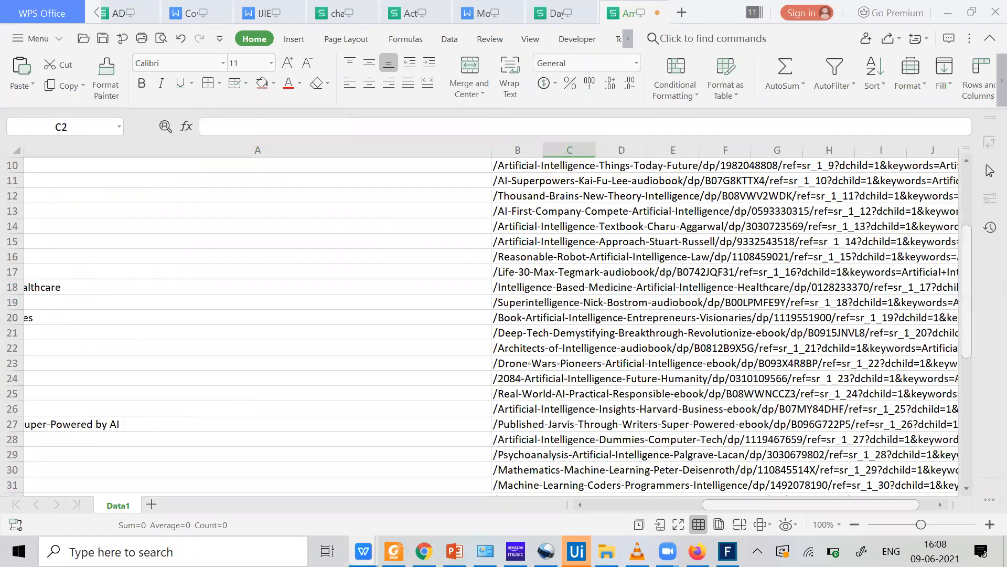
Switch to Firefox, go to google.com, and search for "map" to bring up Google Maps
{"action": "key", "text": "alt+Tab"}
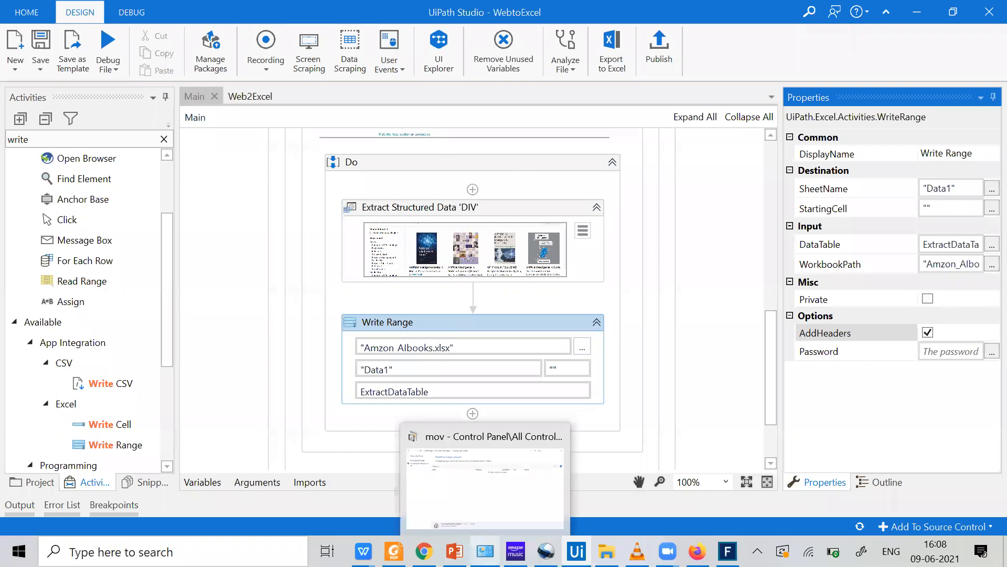
{"action": "key", "text": "alt+Tab"}
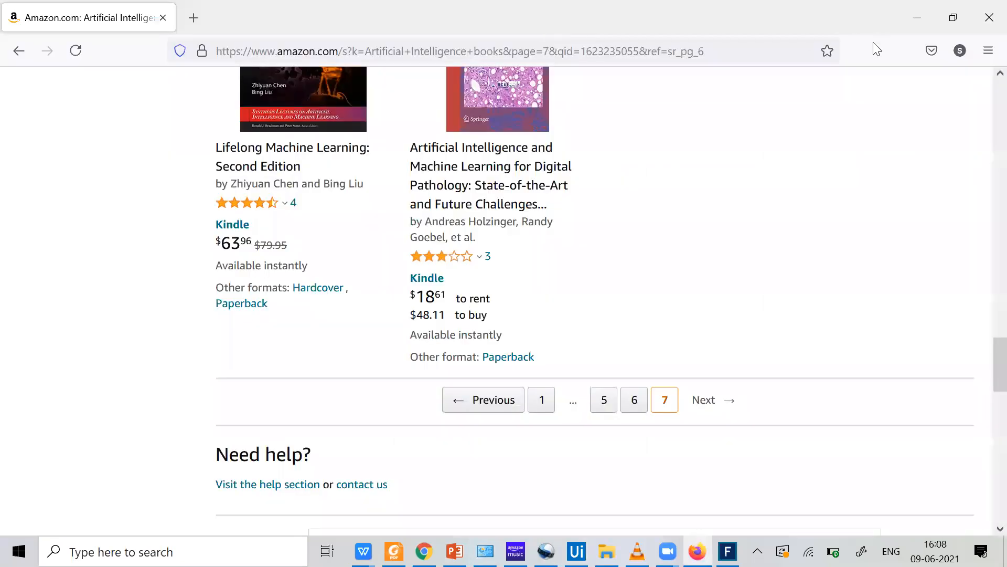
{"action": "left_click", "coordinate": [454, 50]}
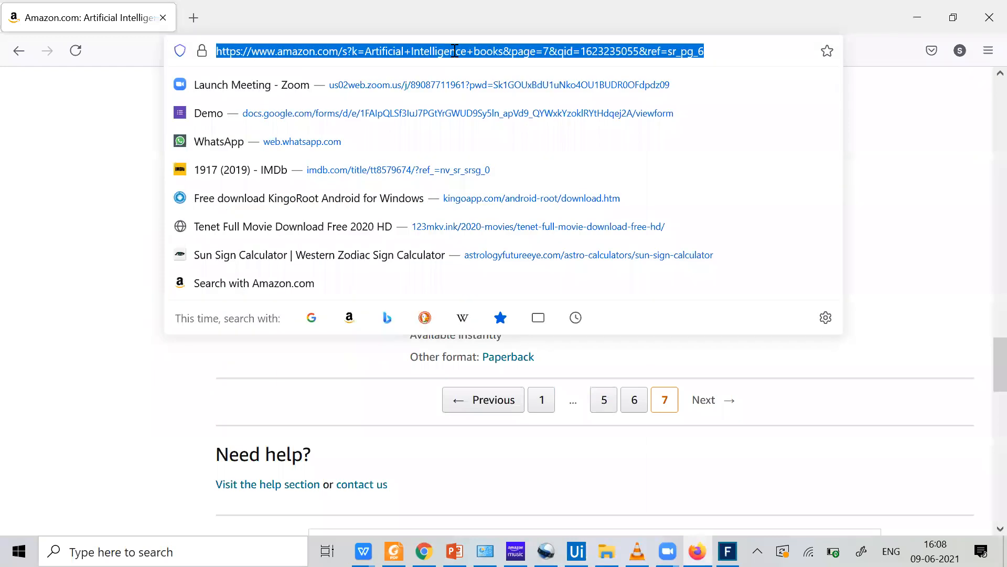
{"action": "type", "text": "google.com/"}
{"action": "key", "text": "Return"}
{"action": "left_click", "coordinate": [514, 282]}
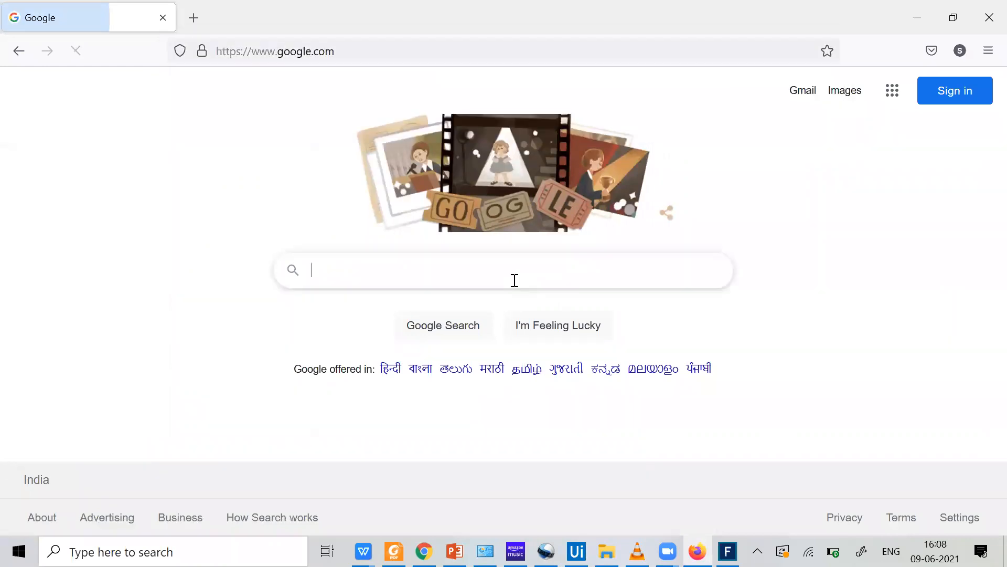
{"action": "type", "text": "map"}
{"action": "key", "text": "Return"}
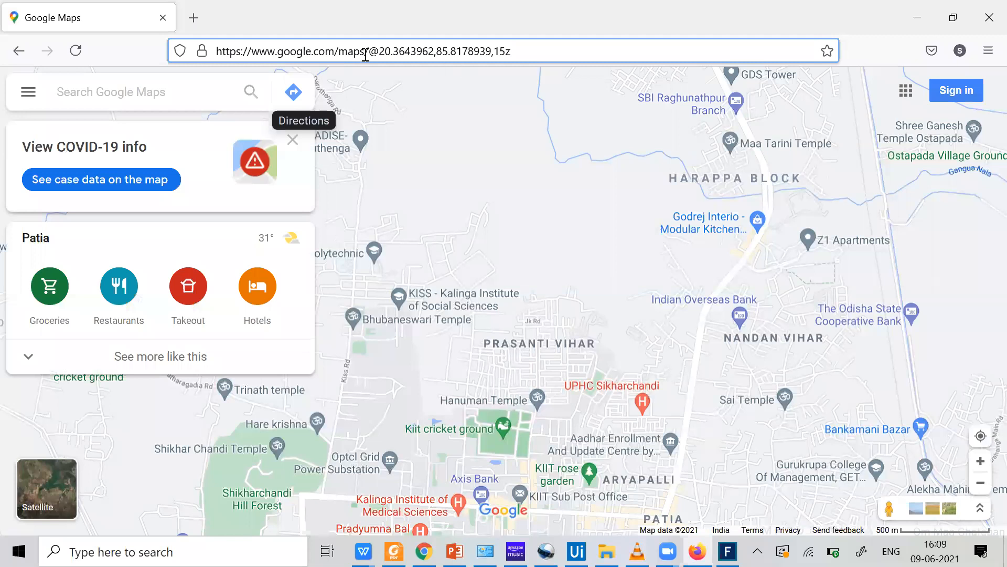
Copy the Google Maps address up to "/maps" and switch to the Web2Excel workflow in UiPath Studio
{"action": "left_click", "coordinate": [233, 54]}
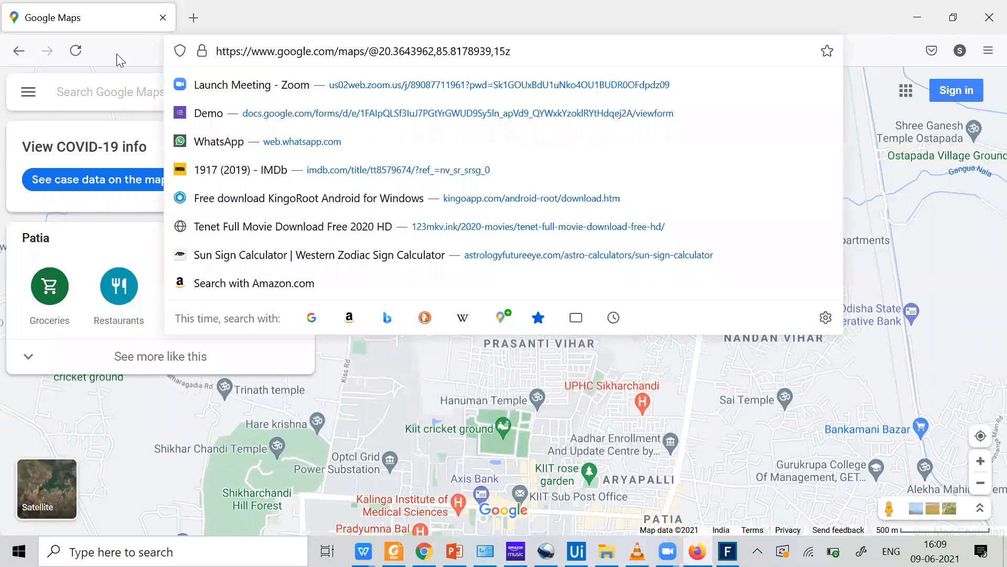
{"action": "left_click_drag", "start_coordinate": [364, 51], "coordinate": [117, 54]}
{"action": "key", "text": "ctrl+c"}
{"action": "left_click", "coordinate": [577, 551]}
{"action": "left_click", "coordinate": [264, 100]}
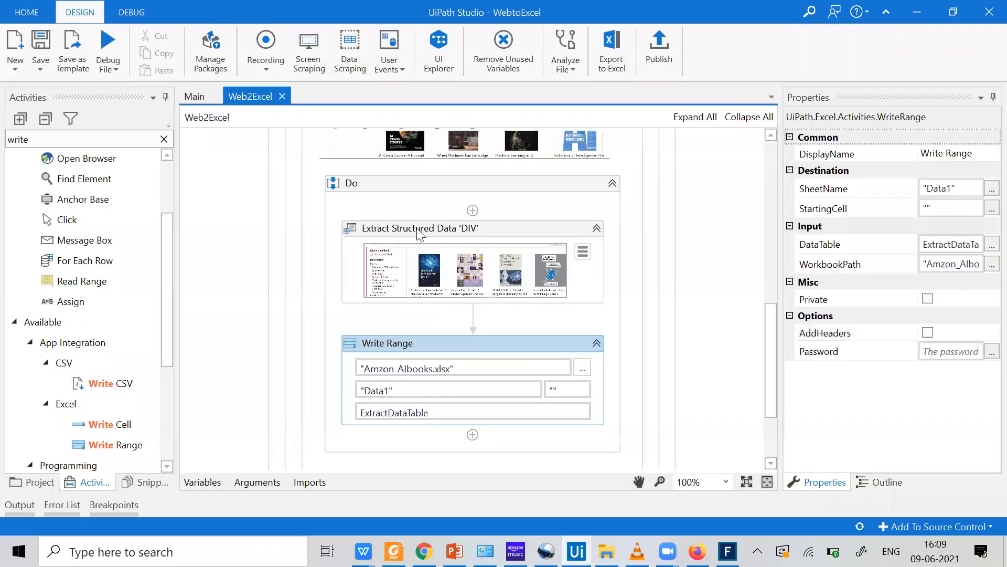
Delete the Attach Browser 'Amazoncom Page' activity from the Data Scraping sequence in Web2Excel
{"action": "scroll", "coordinate": [446, 199], "scroll_direction": "up", "scroll_amount": 3}
{"action": "scroll", "coordinate": [456, 173], "scroll_direction": "down", "scroll_amount": 1}
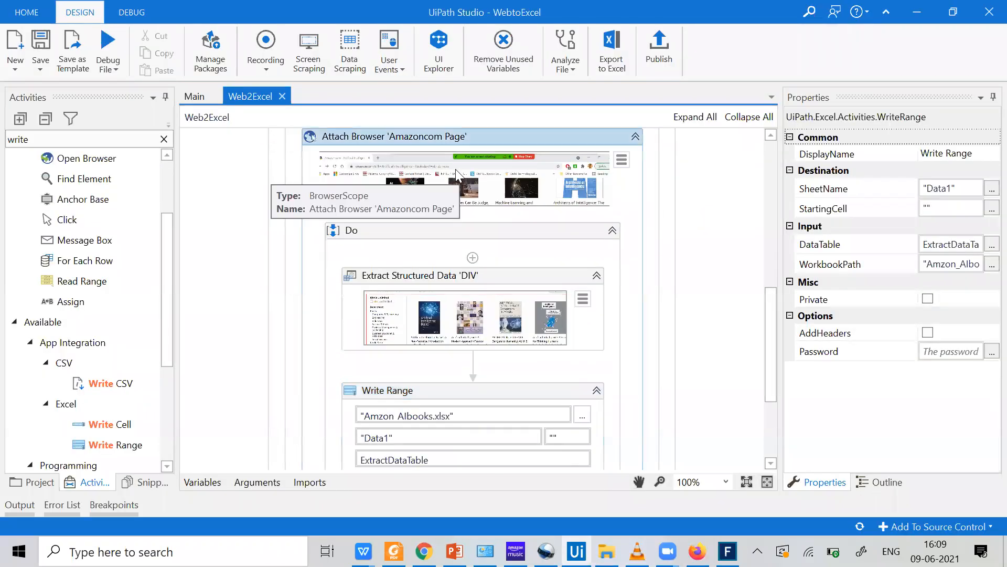
{"action": "left_click", "coordinate": [520, 200]}
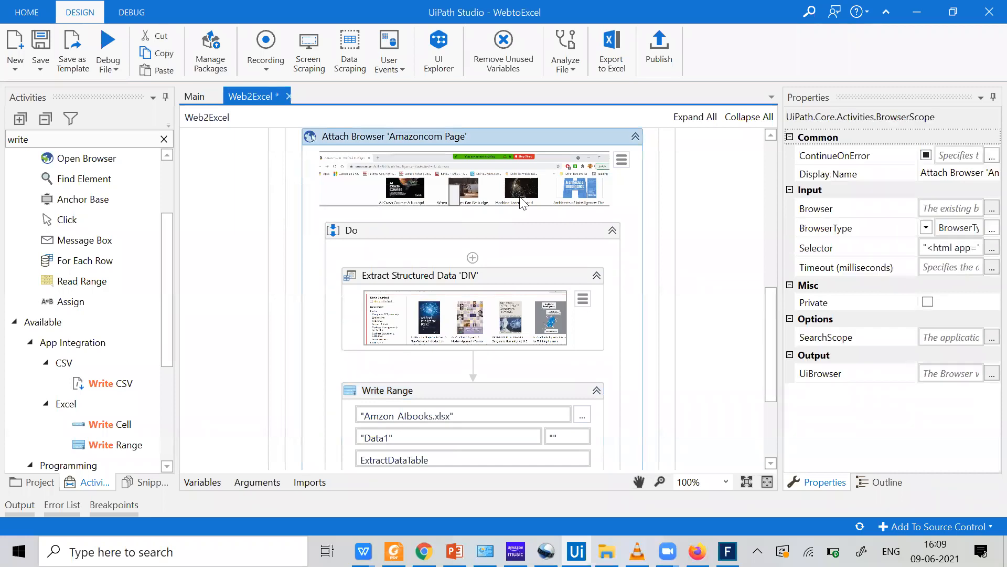
{"action": "key", "text": "Delete"}
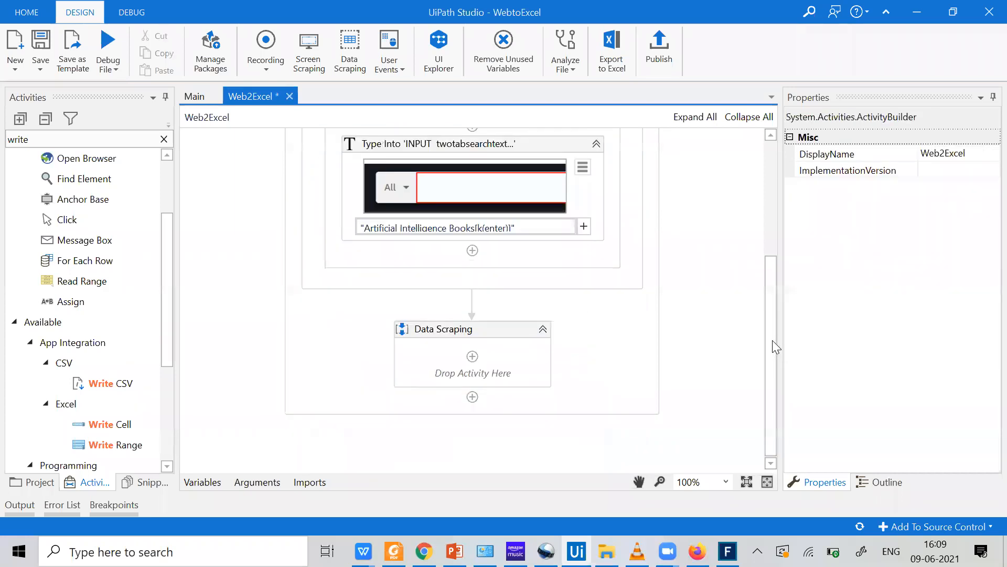
{"action": "scroll", "coordinate": [396, 276], "scroll_direction": "up", "scroll_amount": 3}
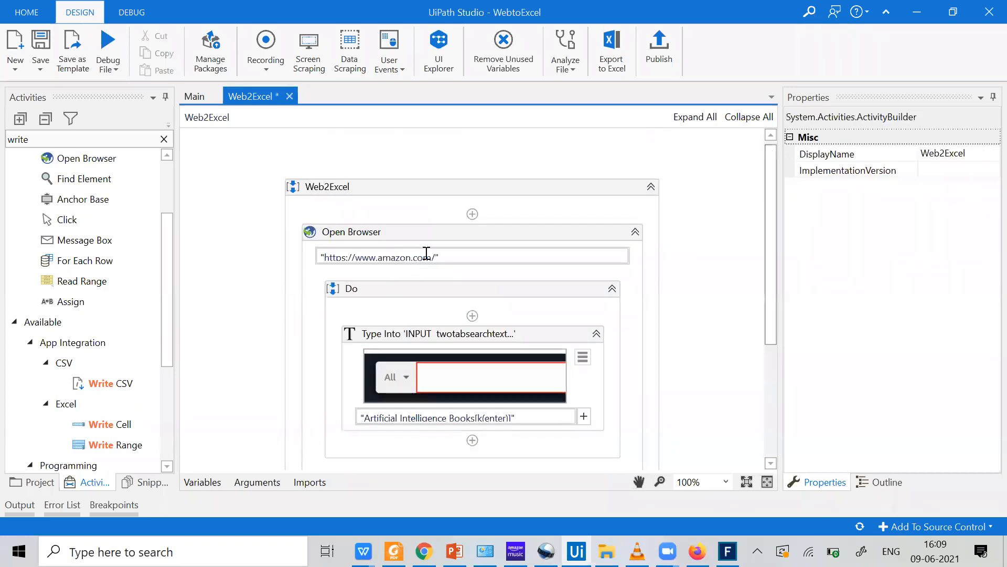
{"action": "left_click_drag", "start_coordinate": [431, 256], "coordinate": [318, 256]}
{"action": "left_click", "coordinate": [325, 259]}
{"action": "key", "text": "ctrl+v"}
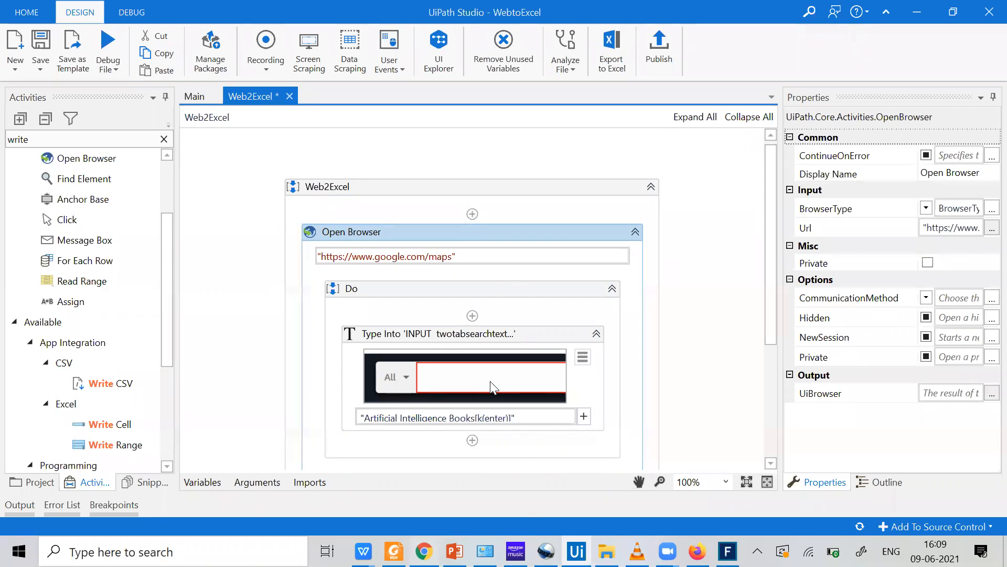
Open the Type Into activity's options, then in Firefox search Google Maps for "food joints near me"
{"action": "left_click", "coordinate": [583, 358]}
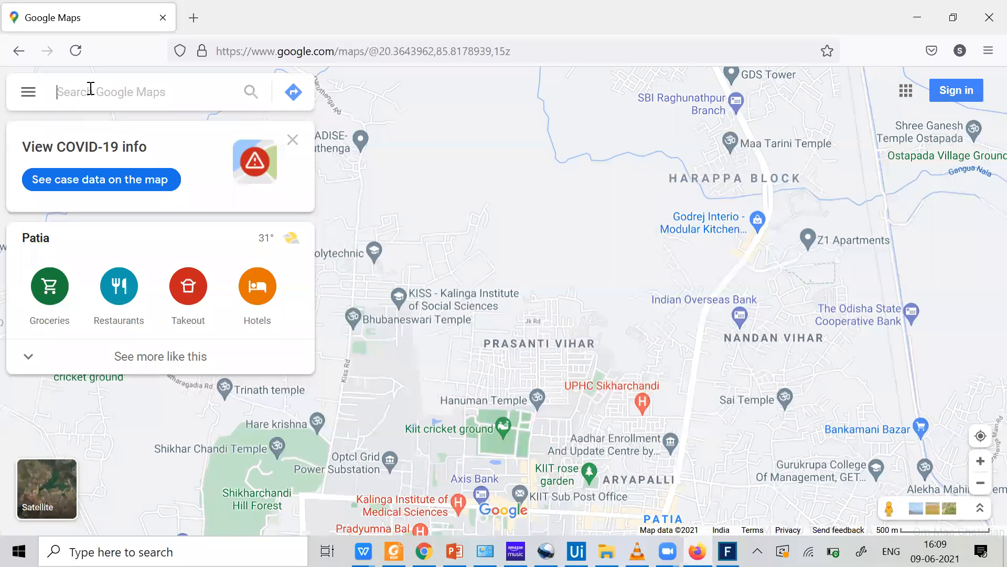
{"action": "type", "text": "foo"}
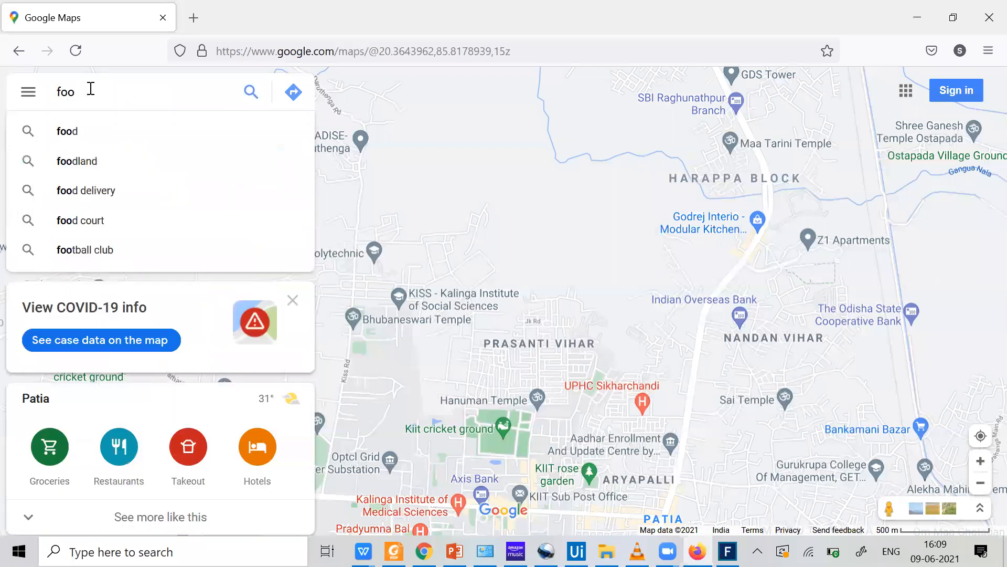
{"action": "type", "text": "d joints"}
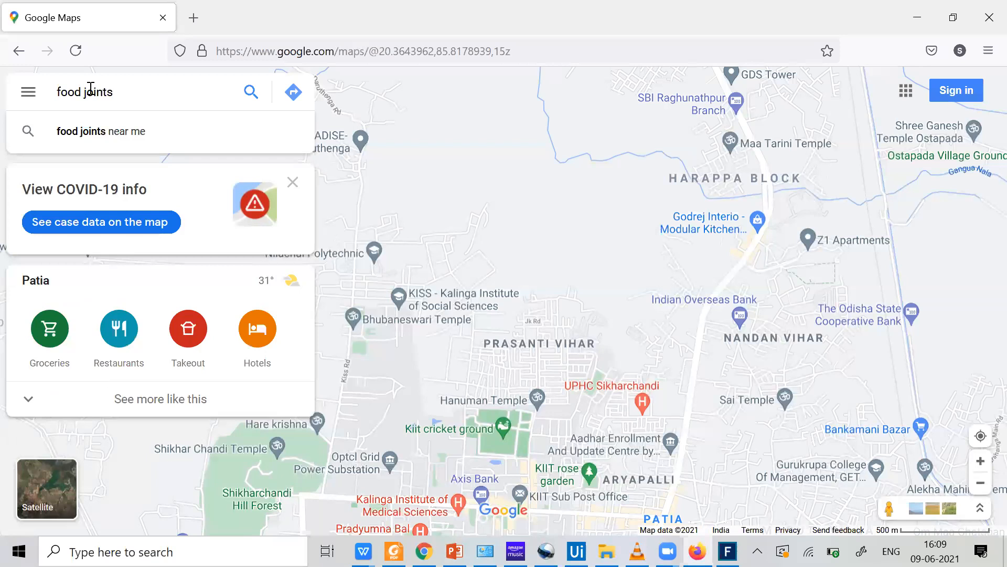
{"action": "key", "text": "Down"}
{"action": "key", "text": "Return"}
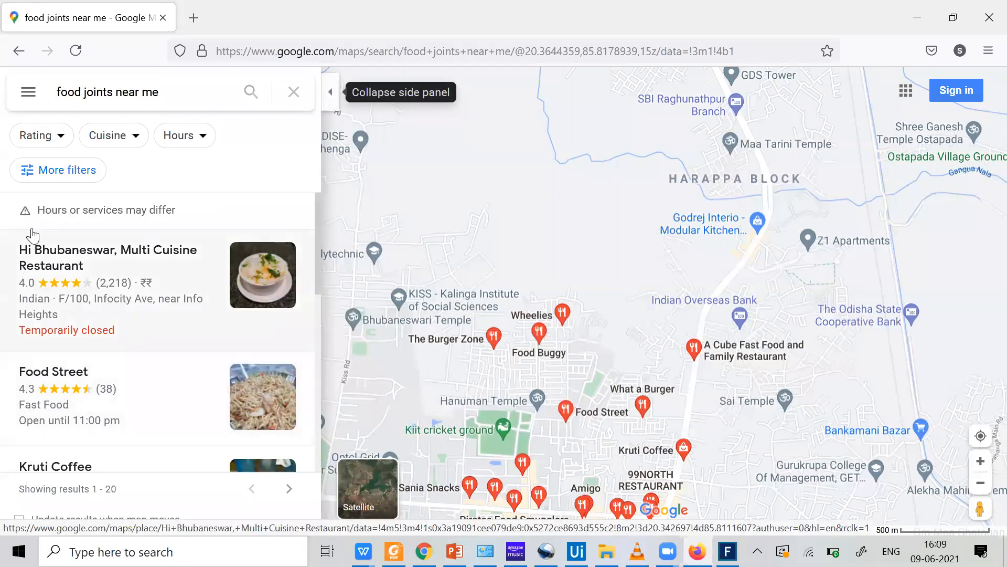
Look through the Google Maps restaurant results and copy the search text "food joints near me"
{"action": "scroll", "coordinate": [29, 379], "scroll_direction": "down", "scroll_amount": 1}
{"action": "scroll", "coordinate": [29, 378], "scroll_direction": "down", "scroll_amount": 10}
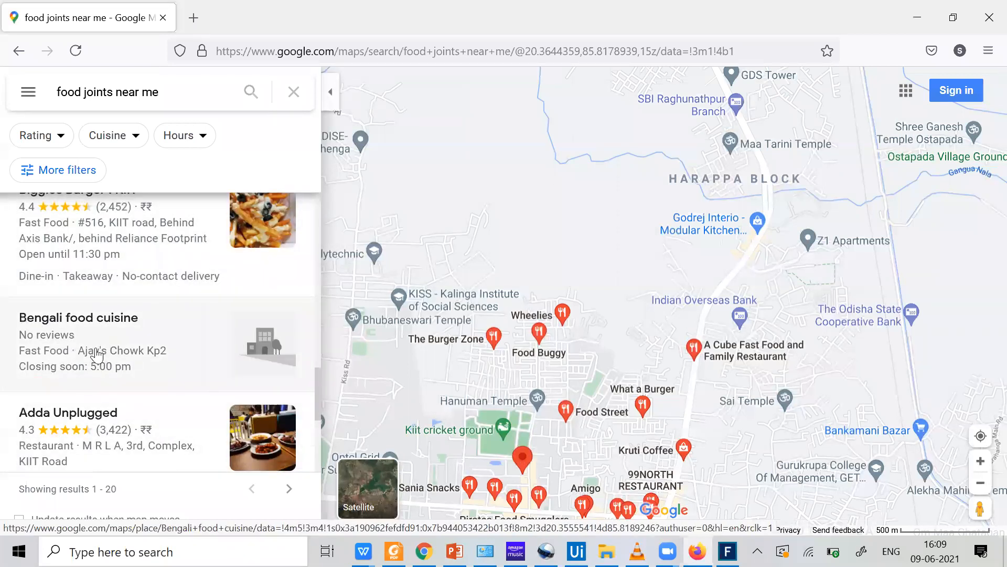
{"action": "scroll", "coordinate": [95, 354], "scroll_direction": "up", "scroll_amount": 15}
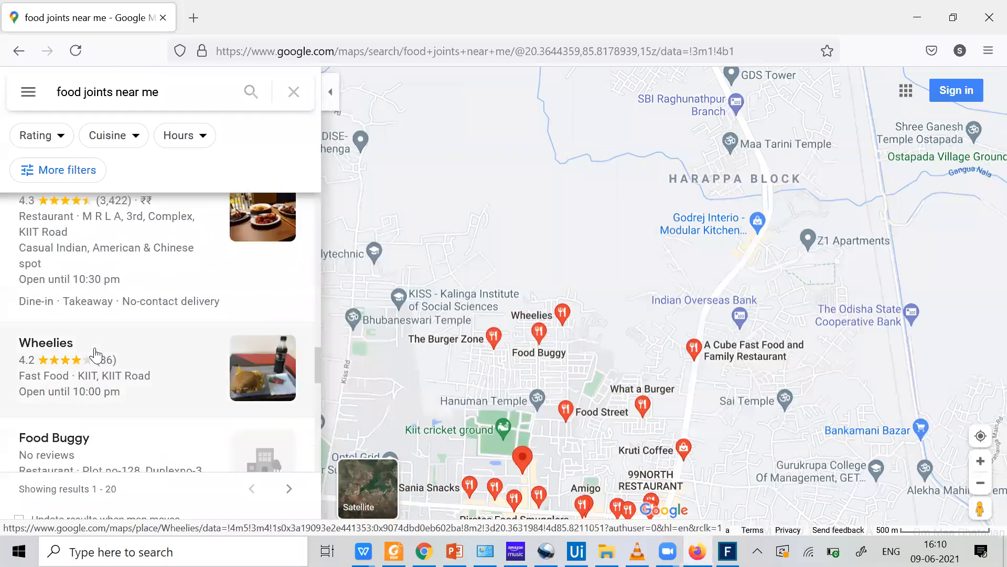
{"action": "left_click", "coordinate": [60, 81]}
{"action": "key", "text": "ctrl+c"}
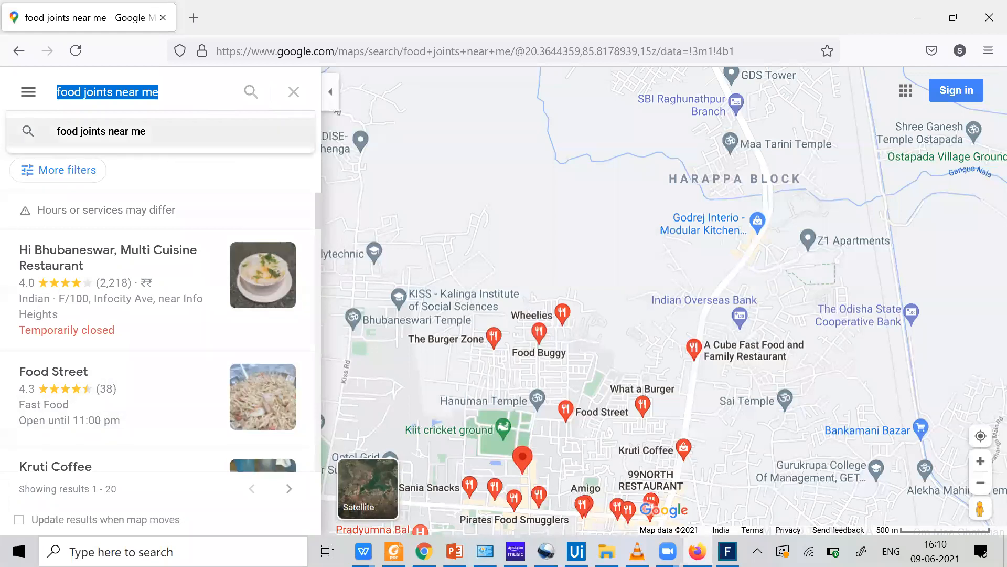
Re-indicate the Type Into activity's target on screen as the Google Maps search box in Firefox
{"action": "mouse_move", "coordinate": [697, 551]}
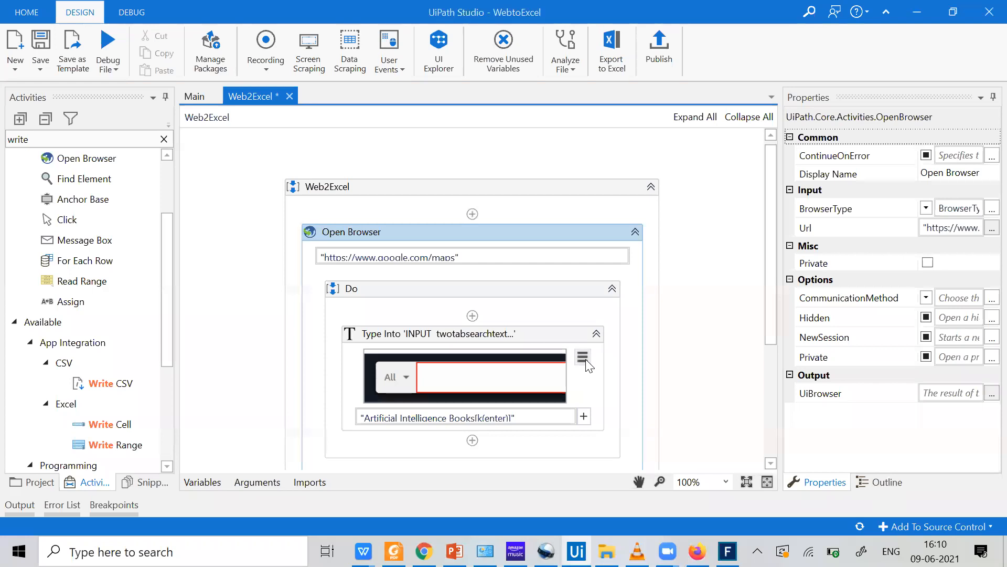
{"action": "left_click", "coordinate": [586, 359]}
{"action": "left_click", "coordinate": [562, 376]}
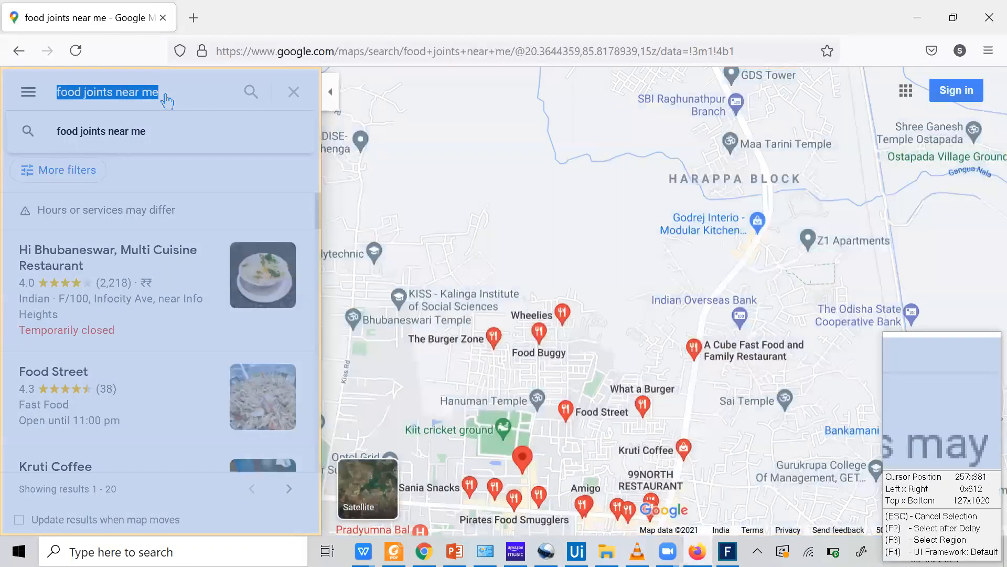
{"action": "left_click", "coordinate": [156, 92]}
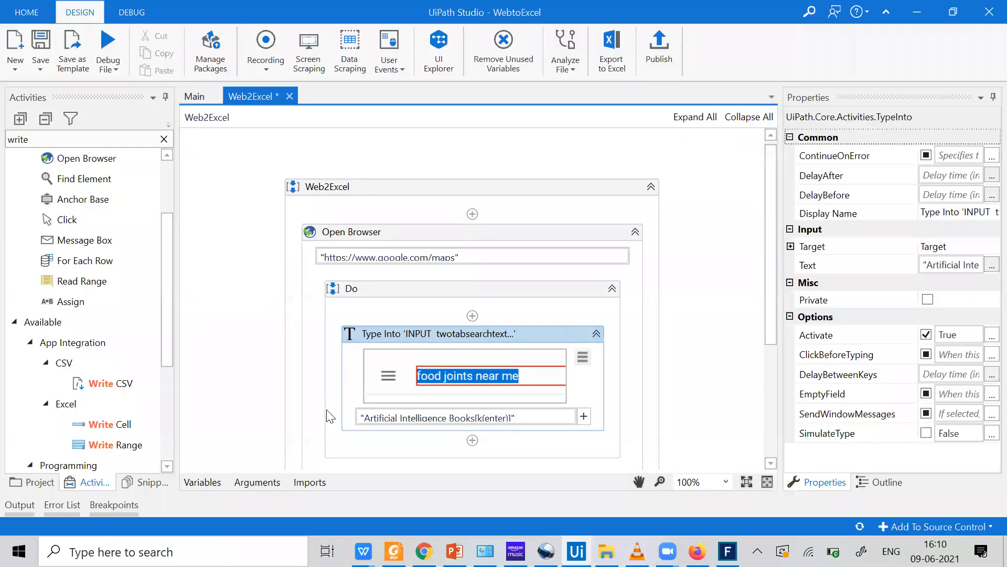
Replace the Type Into text with "food joints near me" followed by the special key enter
{"action": "left_click_drag", "start_coordinate": [523, 419], "coordinate": [329, 414]}
{"action": "key", "text": "BackSpace"}
{"action": "key", "text": "ctrl+v"}
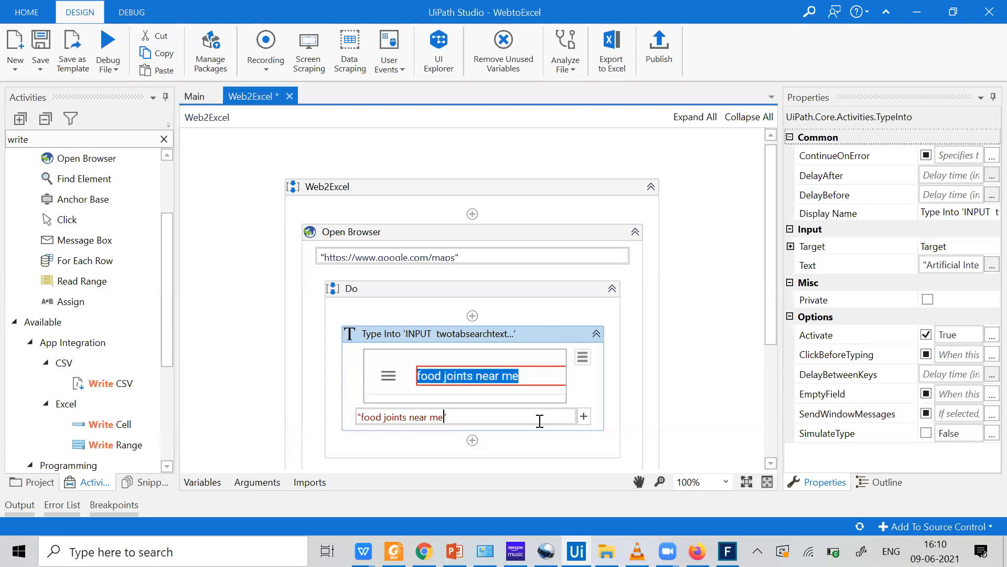
{"action": "left_click", "coordinate": [587, 418]}
{"action": "scroll", "coordinate": [428, 386], "scroll_direction": "down", "scroll_amount": 3}
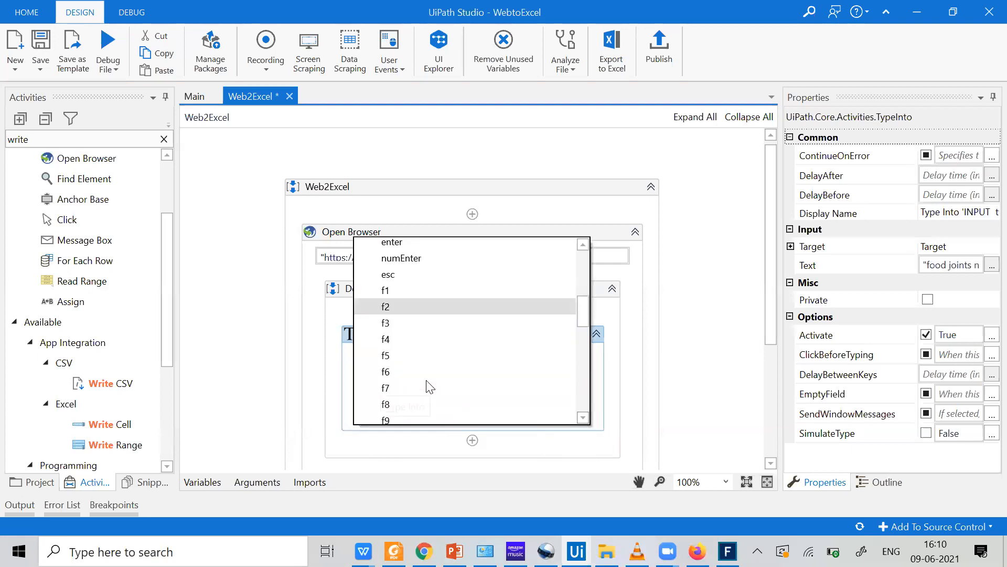
{"action": "scroll", "coordinate": [415, 389], "scroll_direction": "down", "scroll_amount": 5}
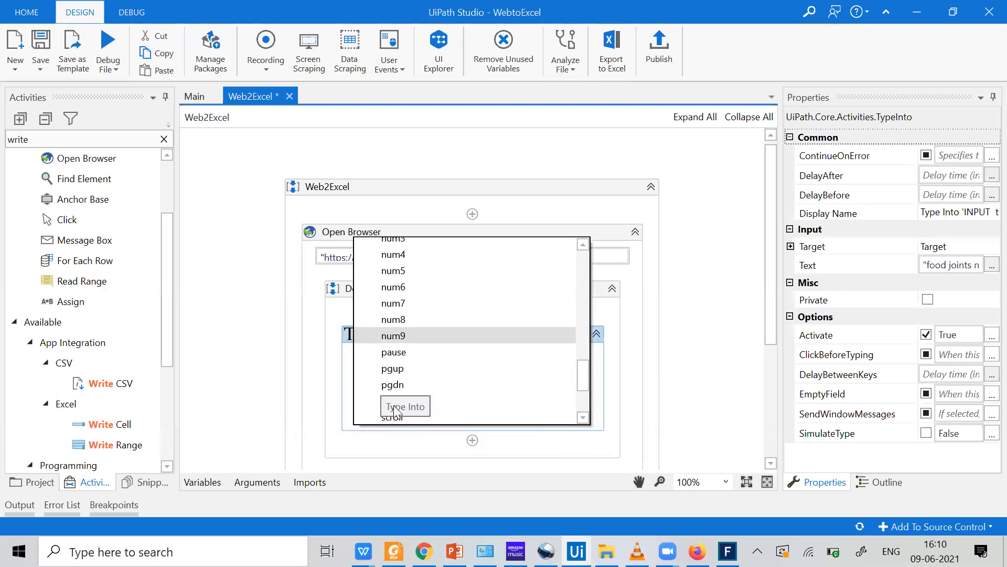
{"action": "scroll", "coordinate": [398, 389], "scroll_direction": "up", "scroll_amount": 10}
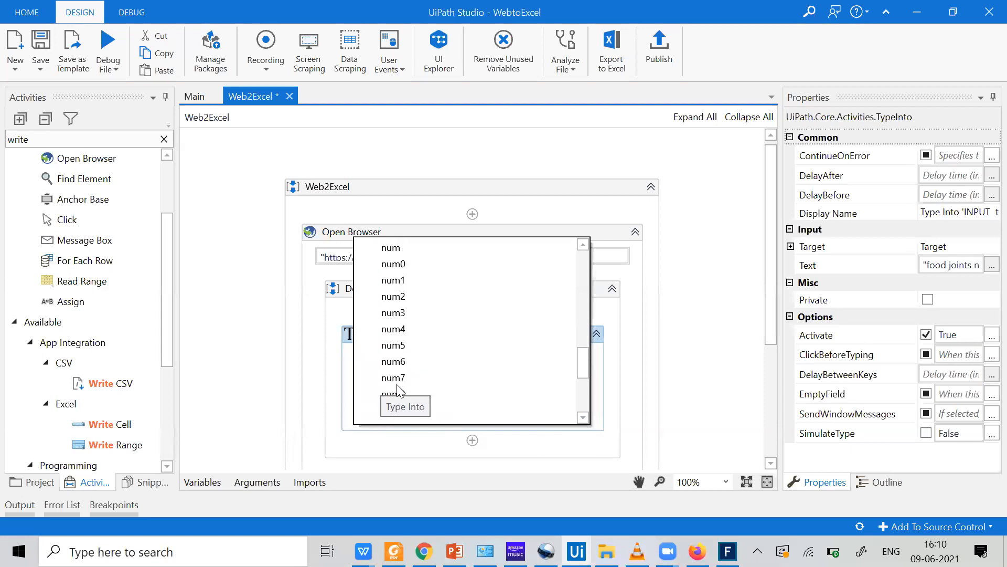
{"action": "scroll", "coordinate": [399, 390], "scroll_direction": "up", "scroll_amount": 1}
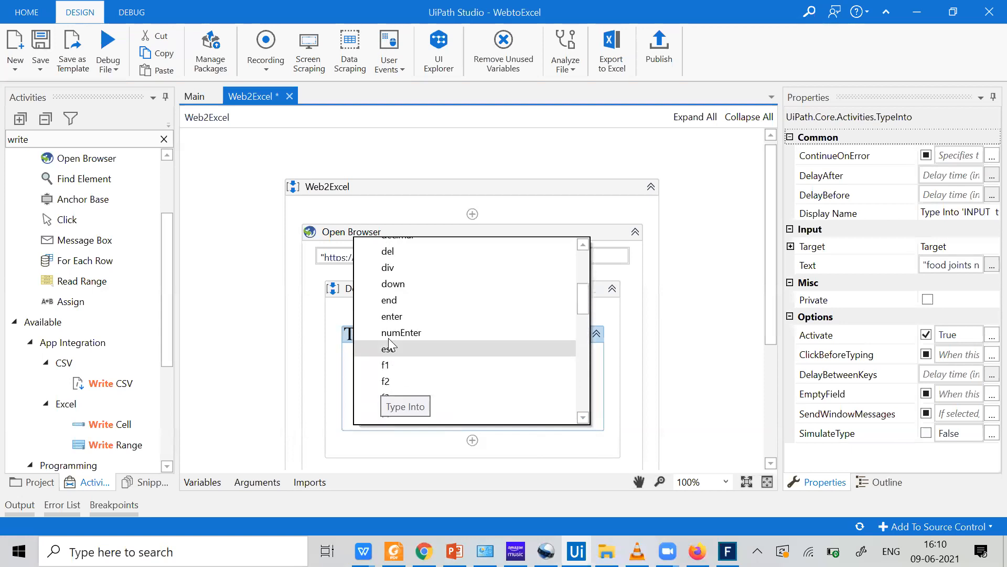
{"action": "left_click", "coordinate": [399, 311]}
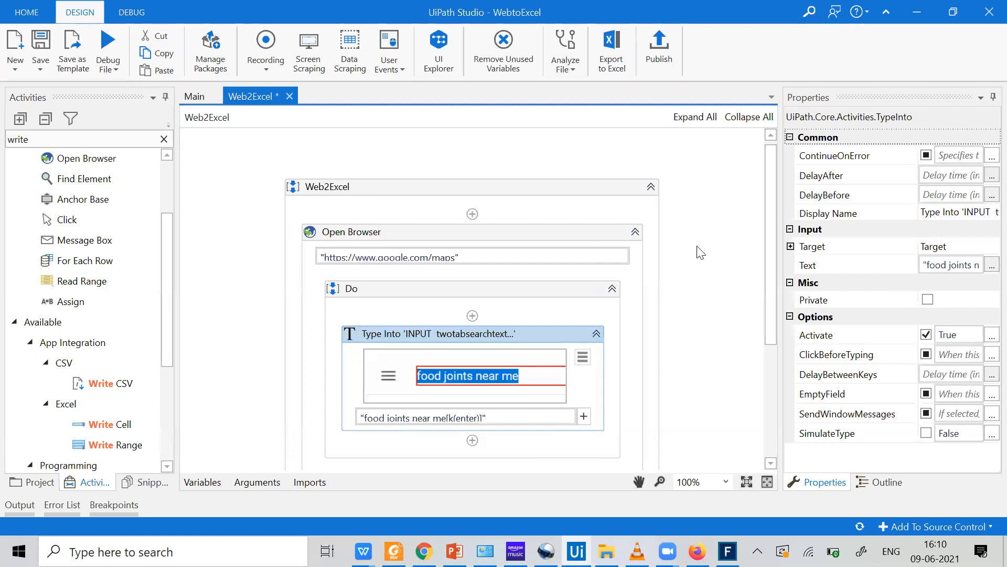
Set the Open Browser activity's BrowserType to Firefox
{"action": "scroll", "coordinate": [456, 242], "scroll_direction": "down", "scroll_amount": 1}
{"action": "left_click", "coordinate": [459, 242]}
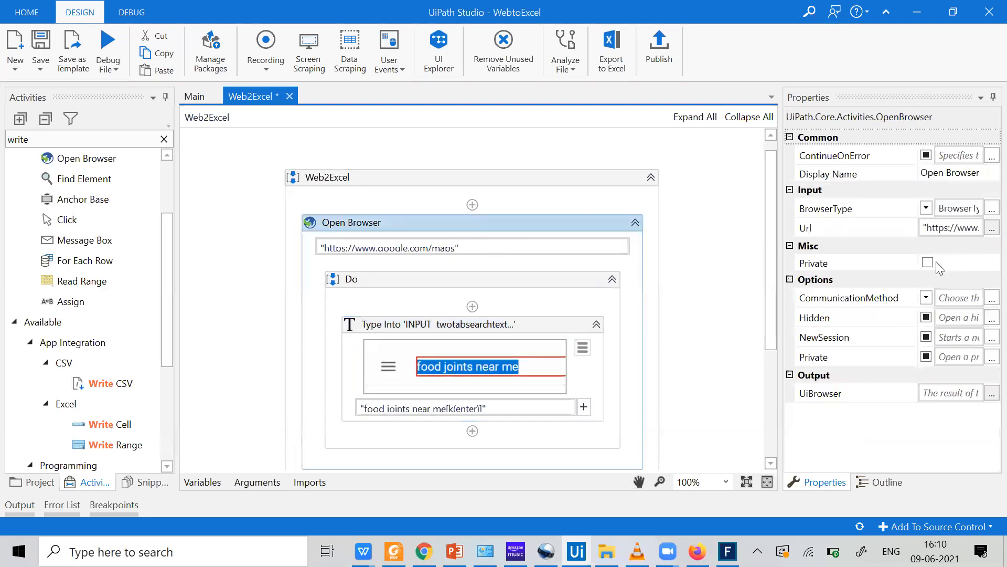
{"action": "left_click", "coordinate": [926, 208]}
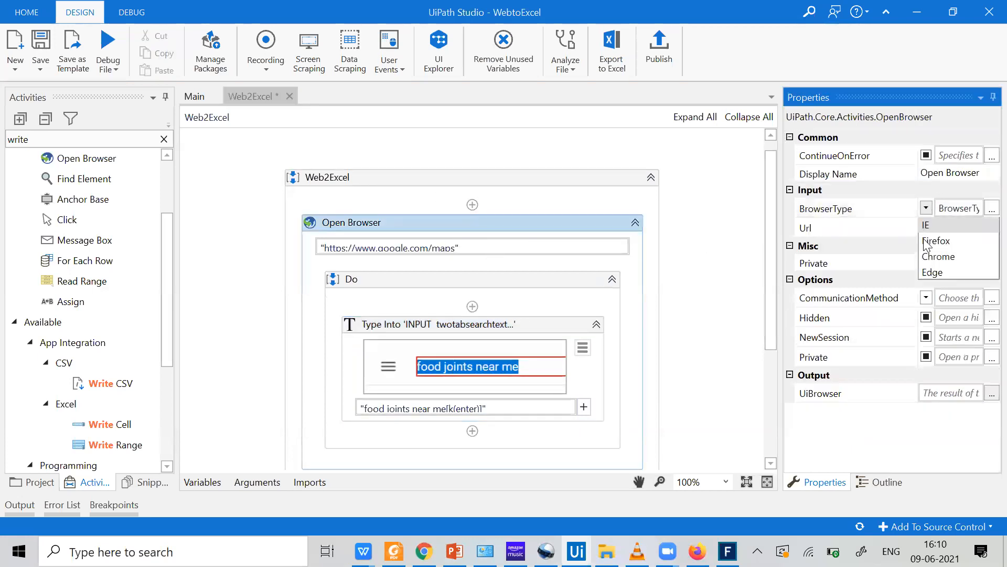
{"action": "left_click", "coordinate": [925, 241]}
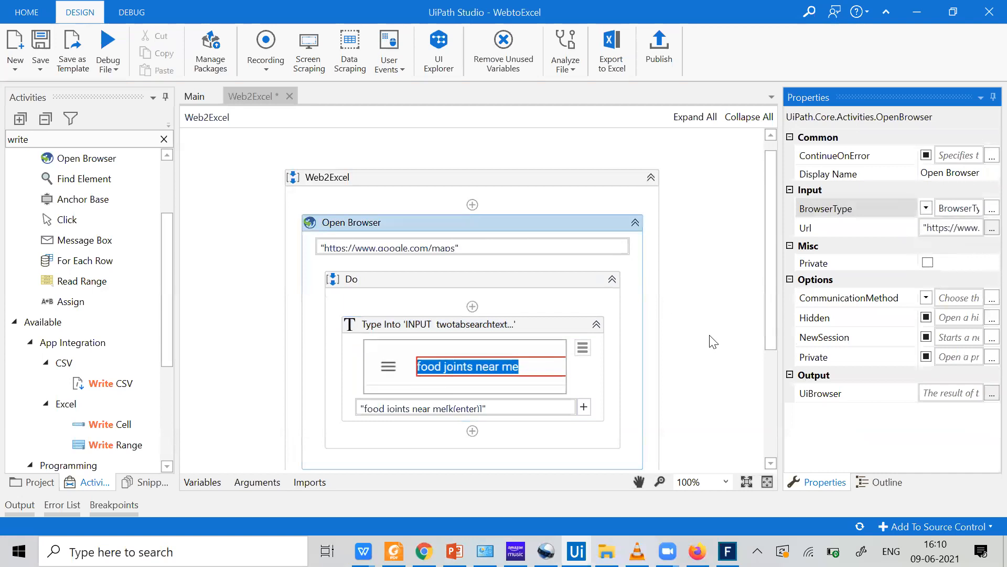
Close the unresponsive Flow application and cancel its problem report
{"action": "left_click", "coordinate": [727, 551]}
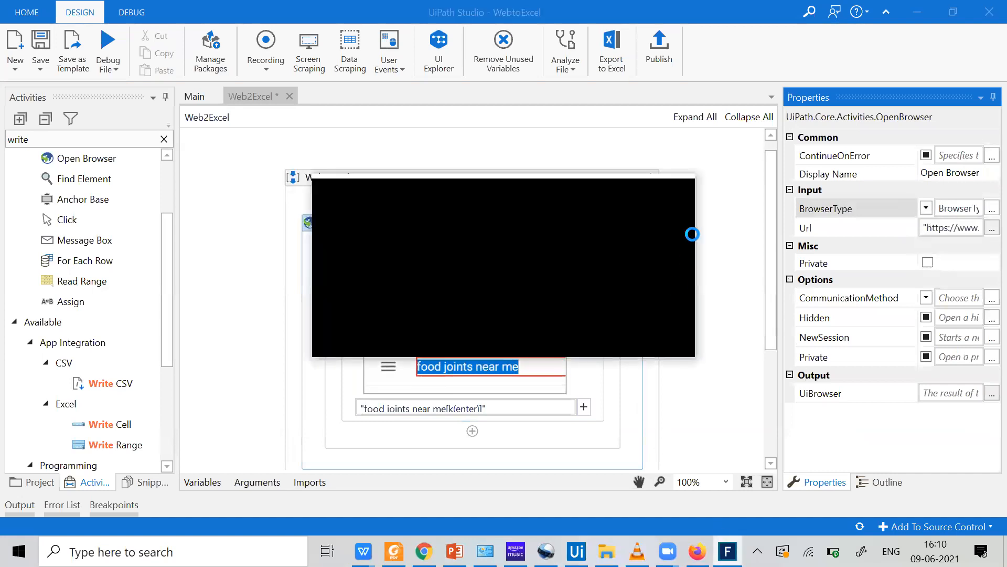
{"action": "right_click", "coordinate": [727, 551]}
{"action": "left_click", "coordinate": [723, 522]}
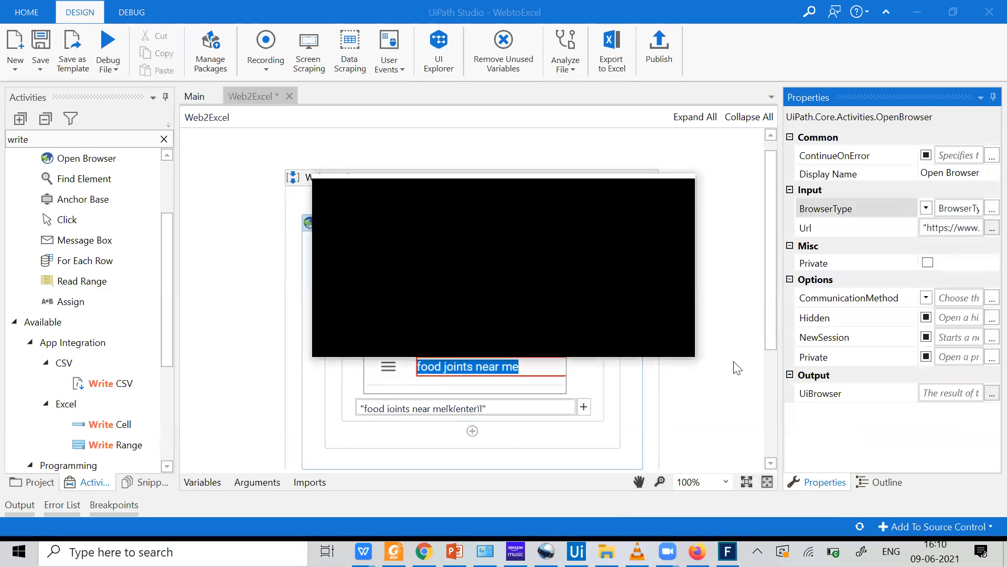
{"action": "left_click", "coordinate": [536, 290]}
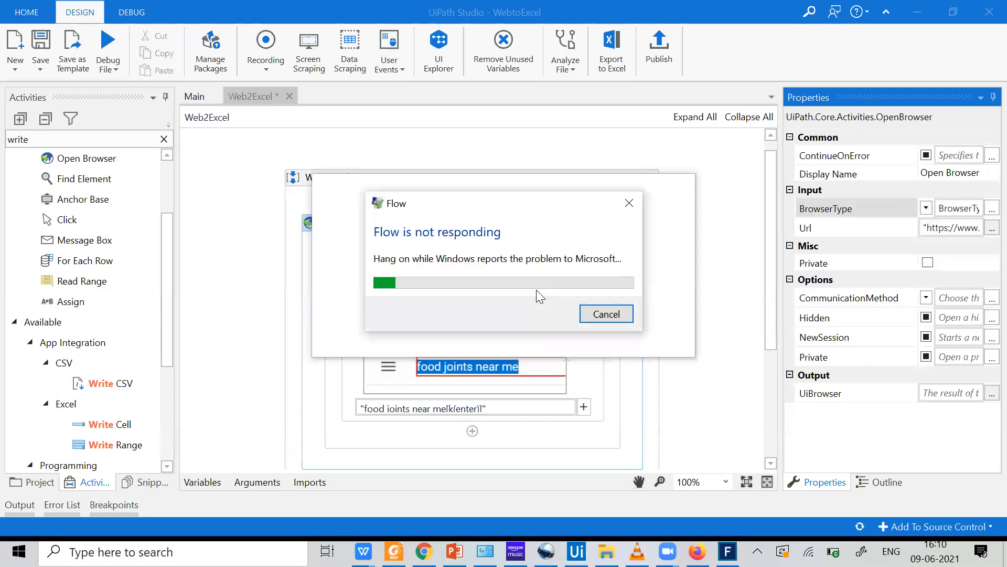
{"action": "left_click", "coordinate": [618, 307]}
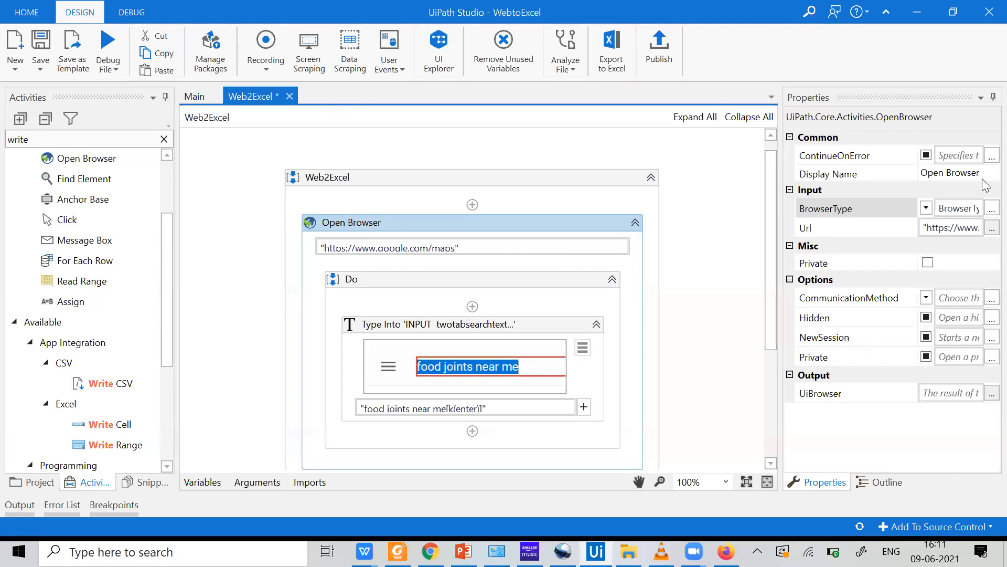
Save the Web2Excel workflow and select its outer Web2Excel sequence
{"action": "key", "text": "ctrl+s"}
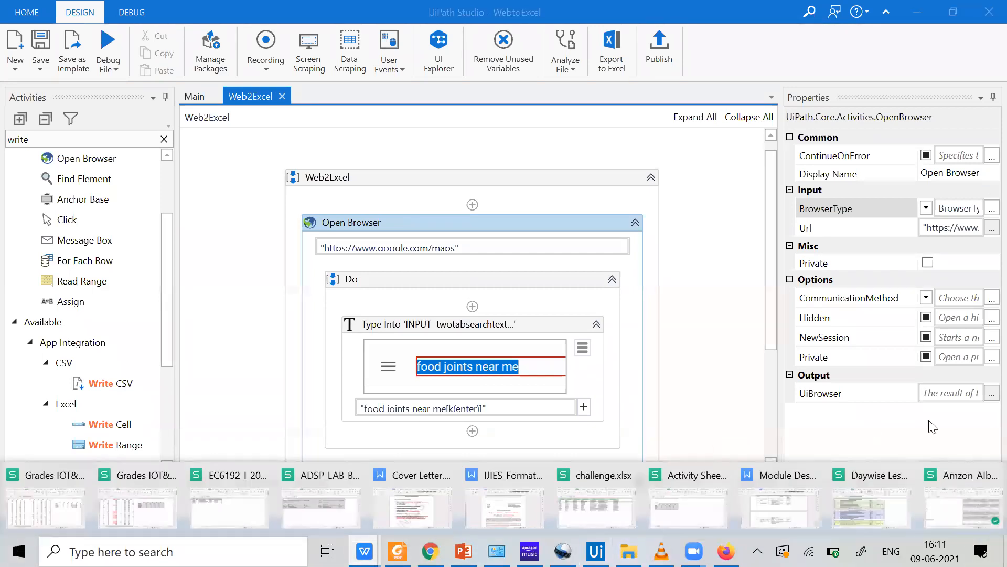
{"action": "left_click", "coordinate": [740, 377]}
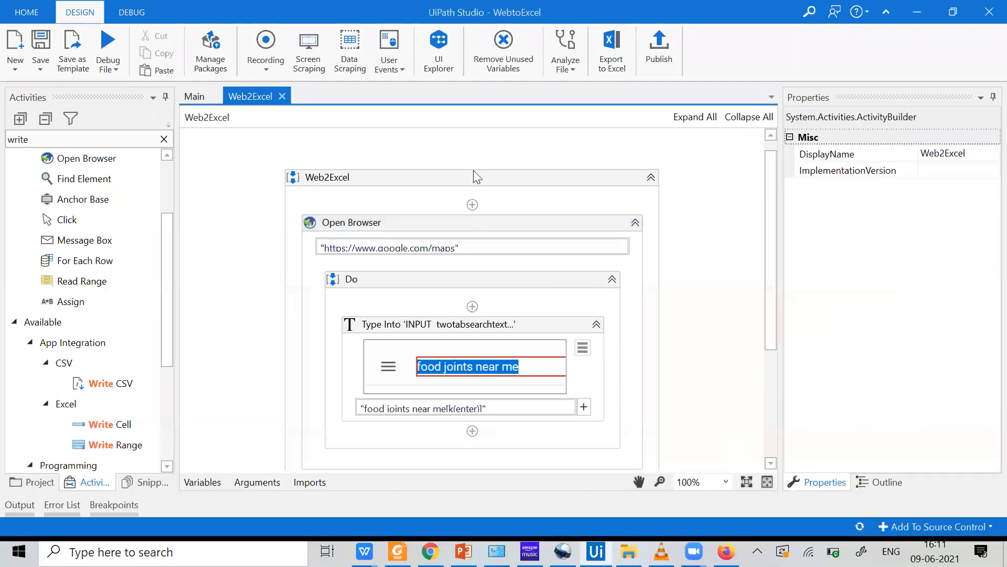
{"action": "left_click", "coordinate": [404, 171]}
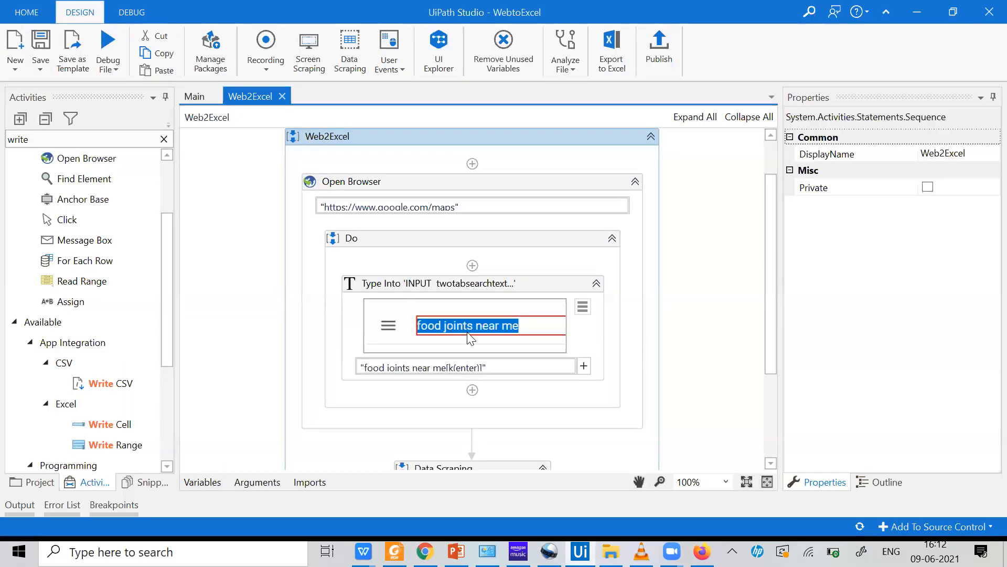
Delete the empty Data Scraping sequence below Open Browser and save the workflow
{"action": "scroll", "coordinate": [620, 323], "scroll_direction": "down", "scroll_amount": 3}
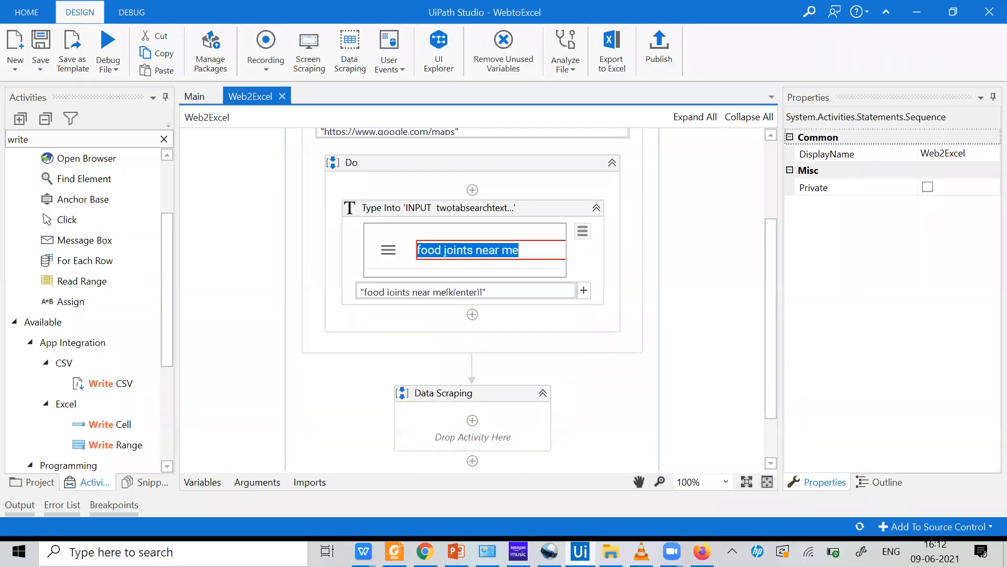
{"action": "mouse_move", "coordinate": [594, 545]}
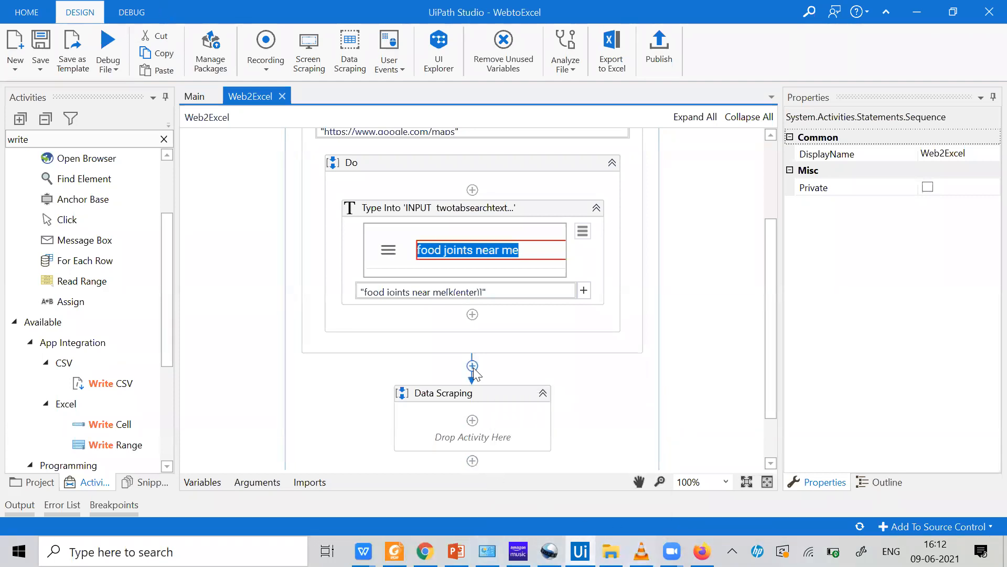
{"action": "scroll", "coordinate": [524, 399], "scroll_direction": "down", "scroll_amount": 3}
{"action": "left_click", "coordinate": [488, 335]}
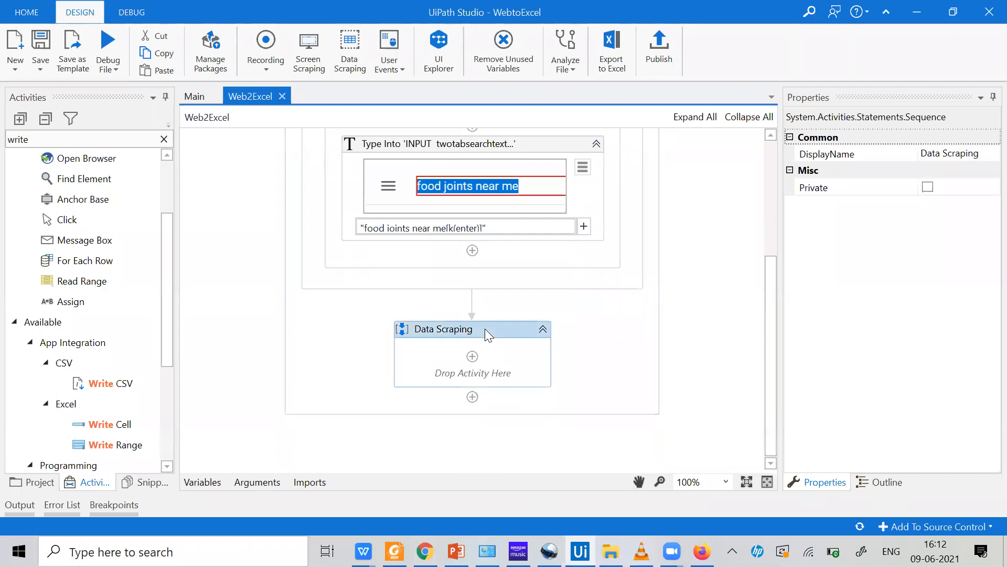
{"action": "key", "text": "Delete"}
{"action": "key", "text": "ctrl+F5"}
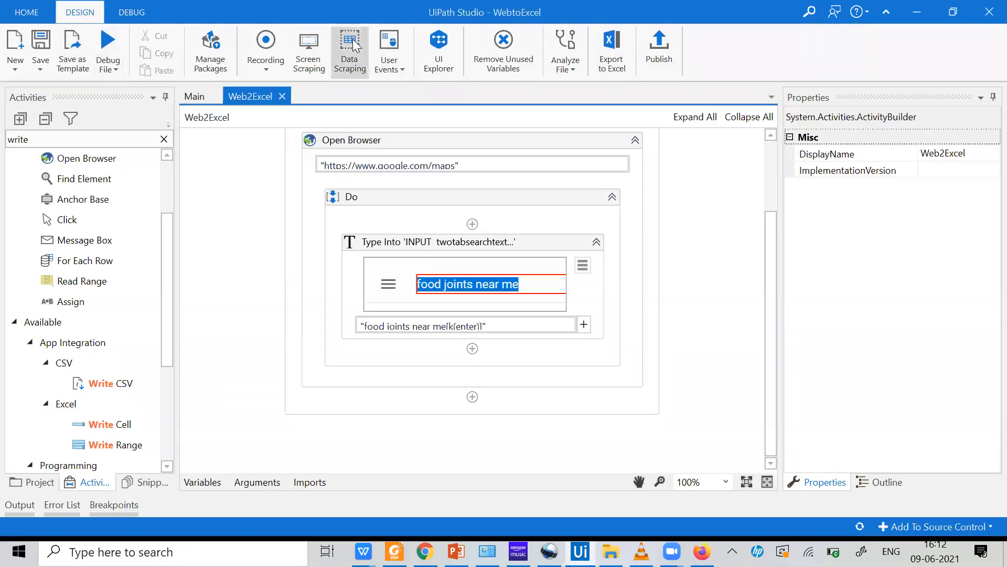
Start the Data Scraping wizard and cancel its first element selection to return to the Google Maps page
{"action": "left_click", "coordinate": [354, 45]}
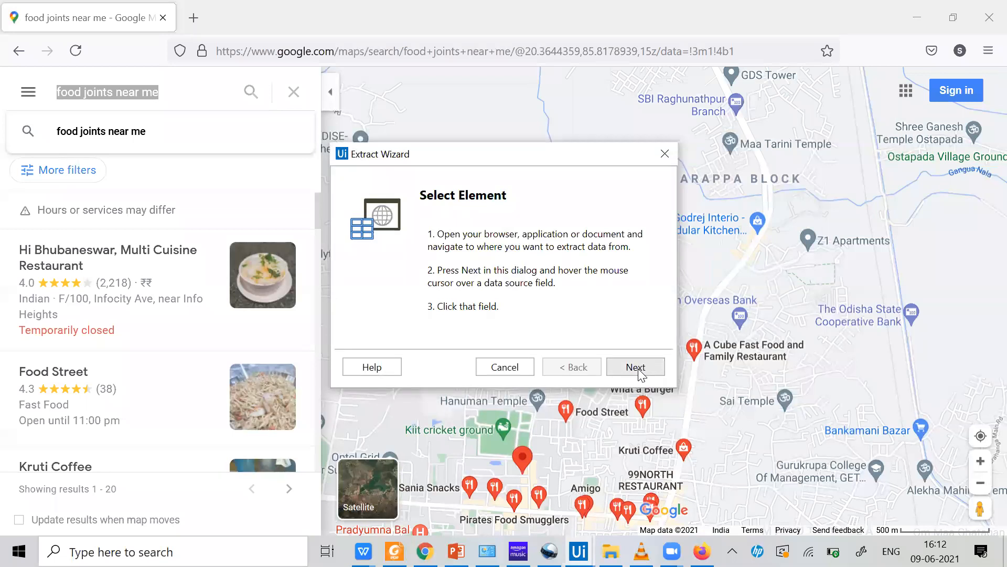
{"action": "left_click", "coordinate": [624, 370]}
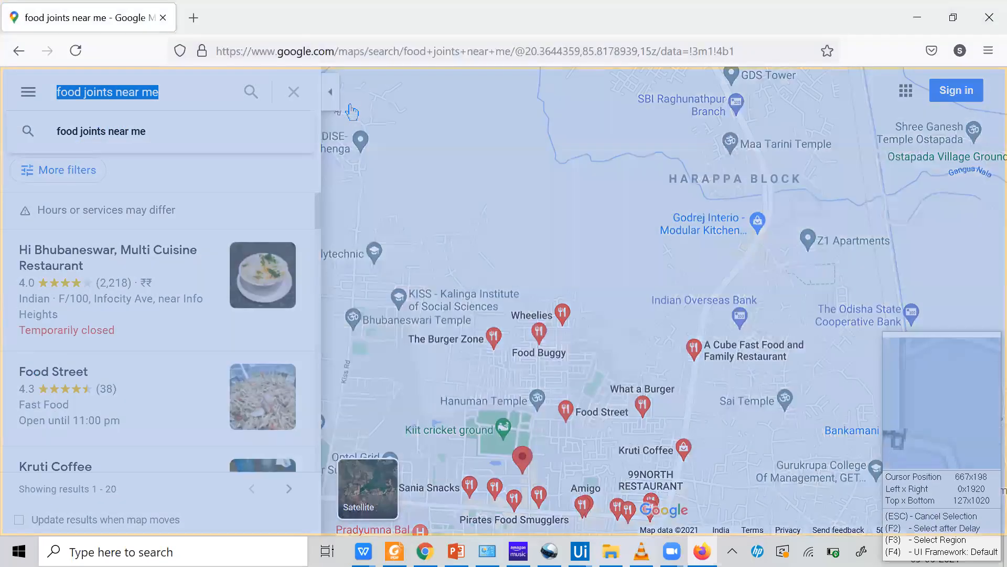
{"action": "key", "text": "Escape"}
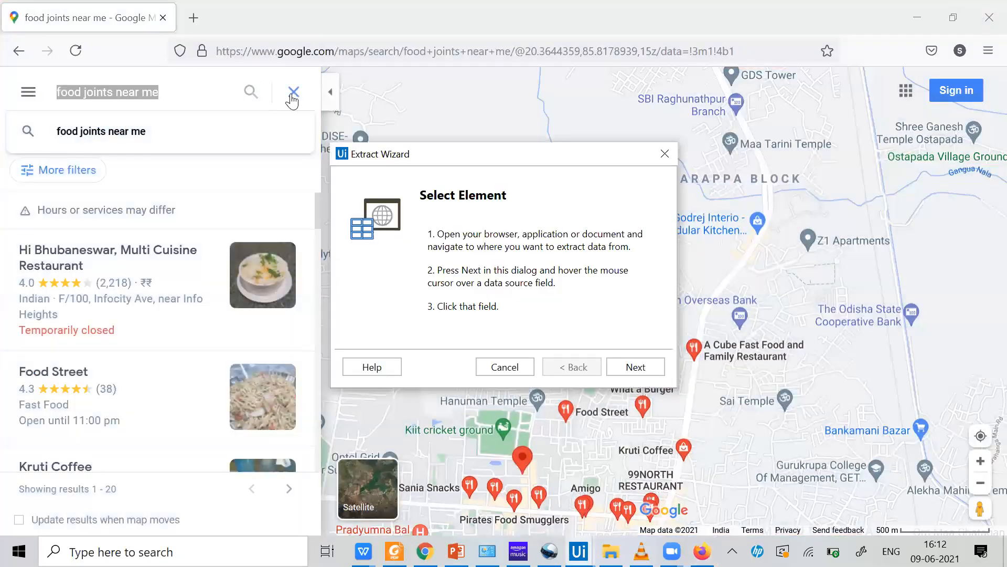
Clear the Google Maps search box and search again for the suggestion "food joints near me"
{"action": "left_click", "coordinate": [294, 98]}
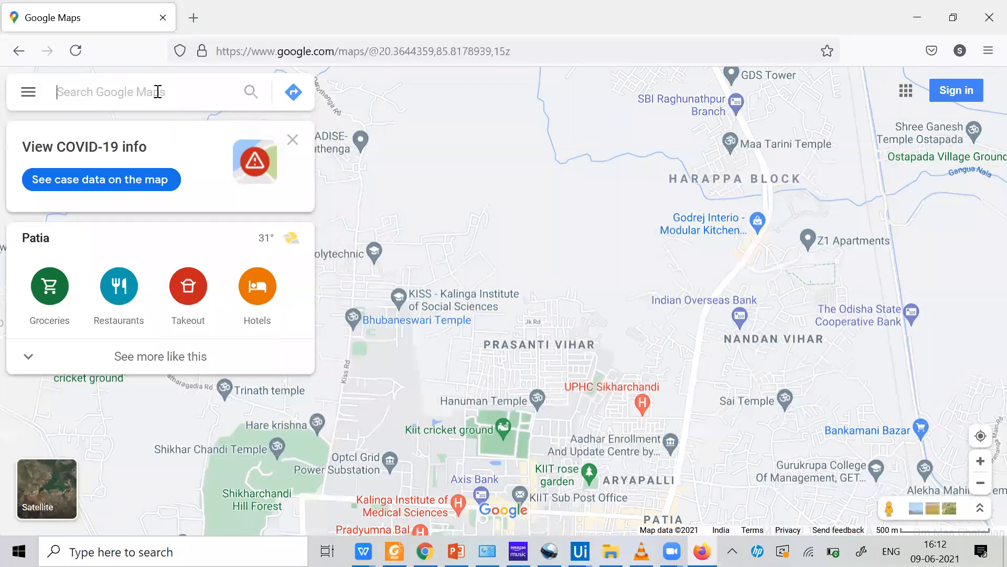
{"action": "type", "text": "food join"}
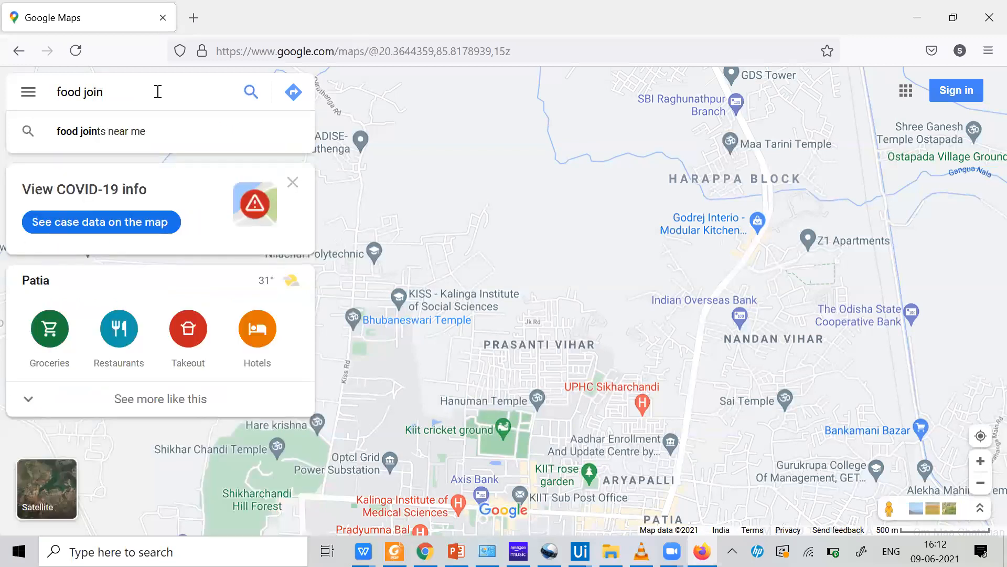
{"action": "key", "text": "Down"}
{"action": "key", "text": "Return"}
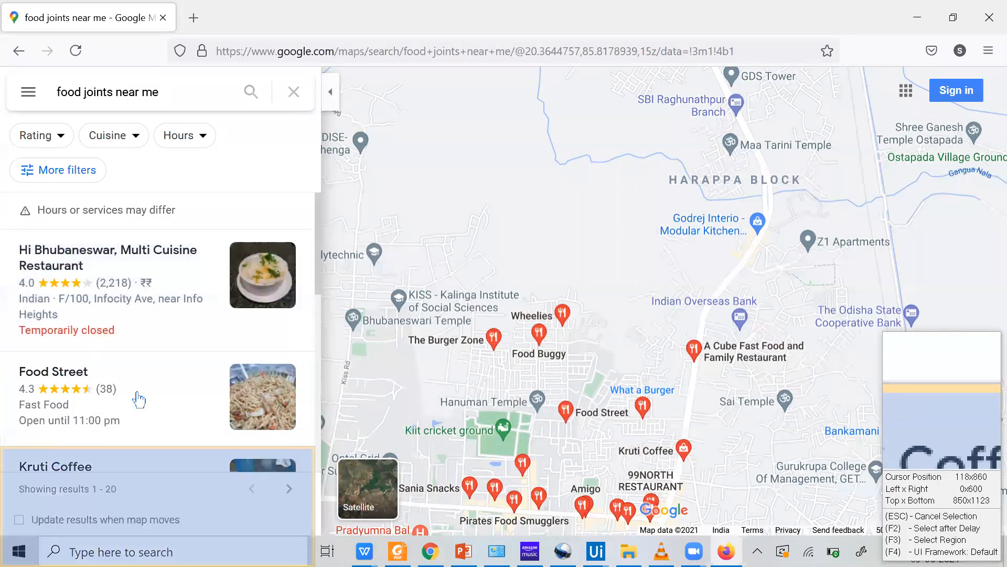
Indicate the Hi Bhubaneswar, Multi Cuisine Restaurant result as the first scraping element and Food Street as the second
{"action": "left_click", "coordinate": [100, 257]}
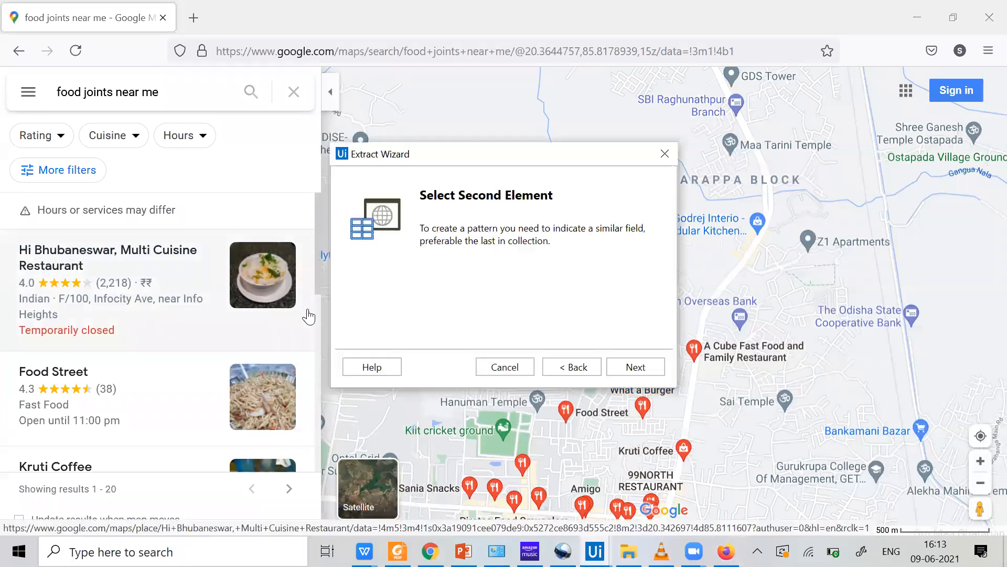
{"action": "left_click", "coordinate": [628, 373]}
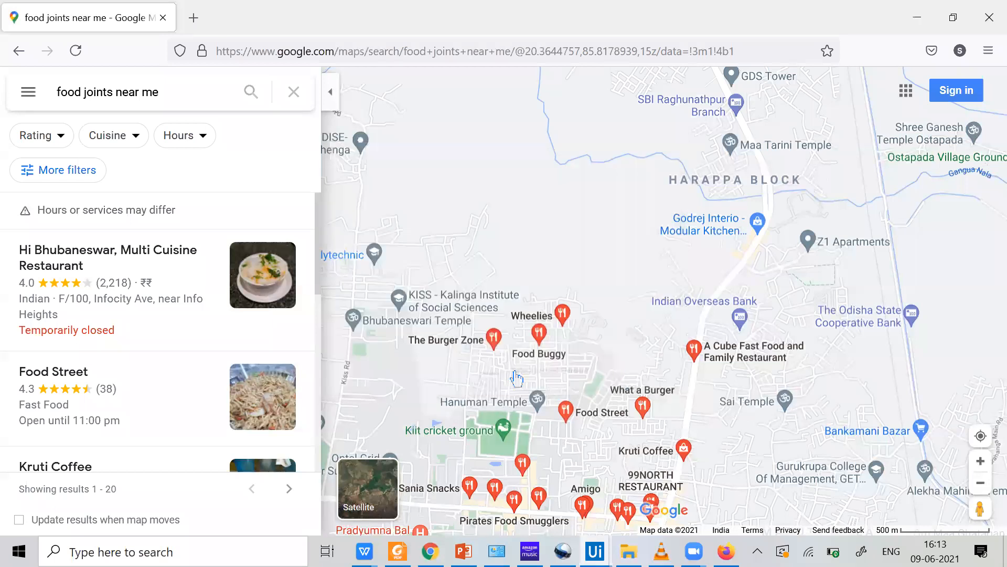
{"action": "left_click", "coordinate": [45, 368]}
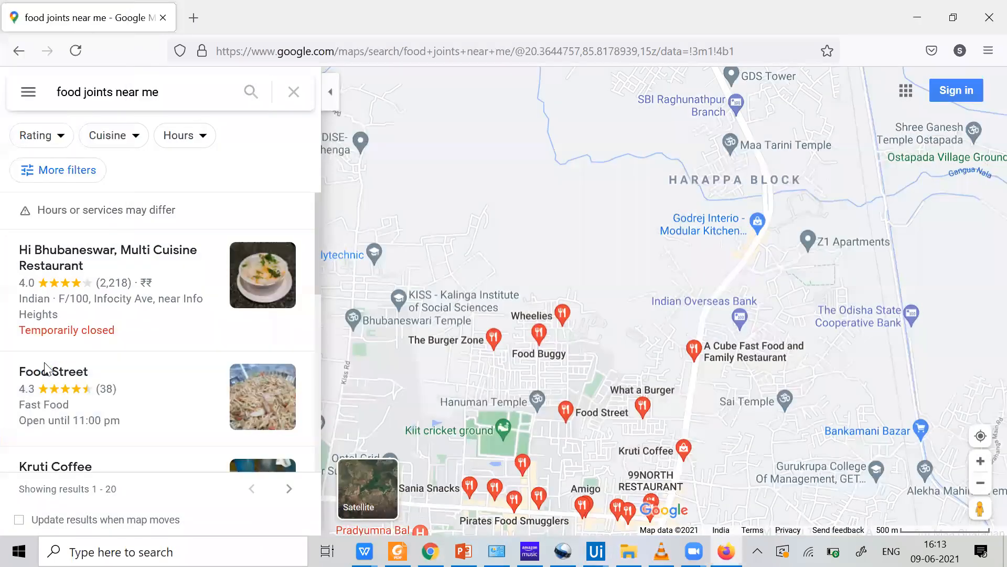
{"action": "left_click", "coordinate": [45, 370]}
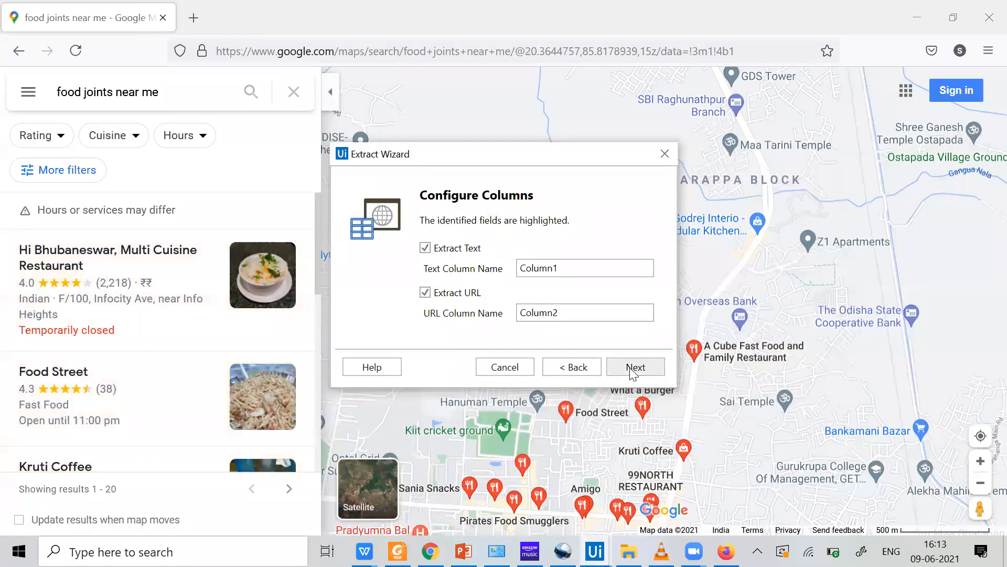
Accept text and URL extraction with the column names Column1 and Column2, and preview the data
{"action": "left_click", "coordinate": [633, 369]}
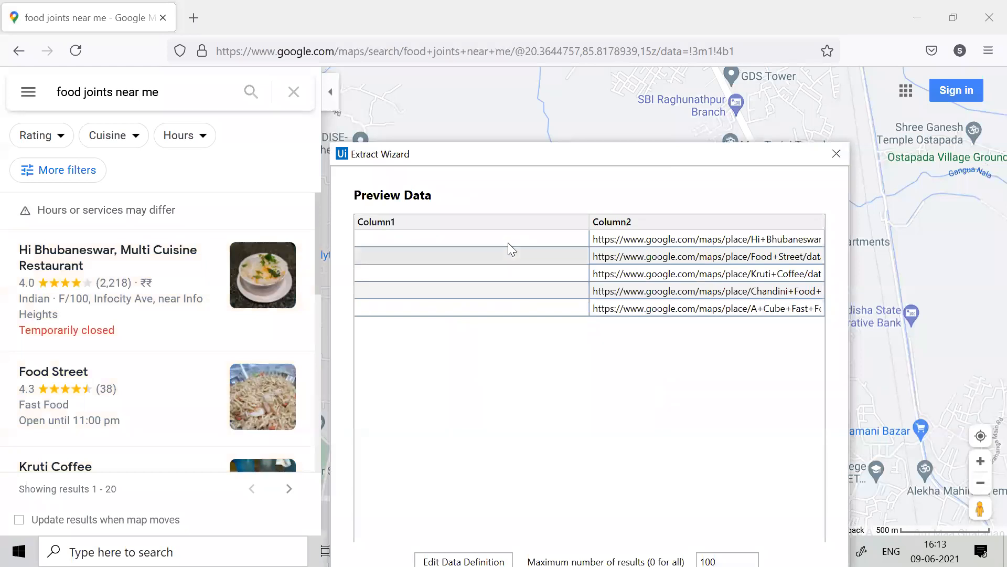
{"action": "left_click_drag", "start_coordinate": [498, 154], "coordinate": [561, 102]}
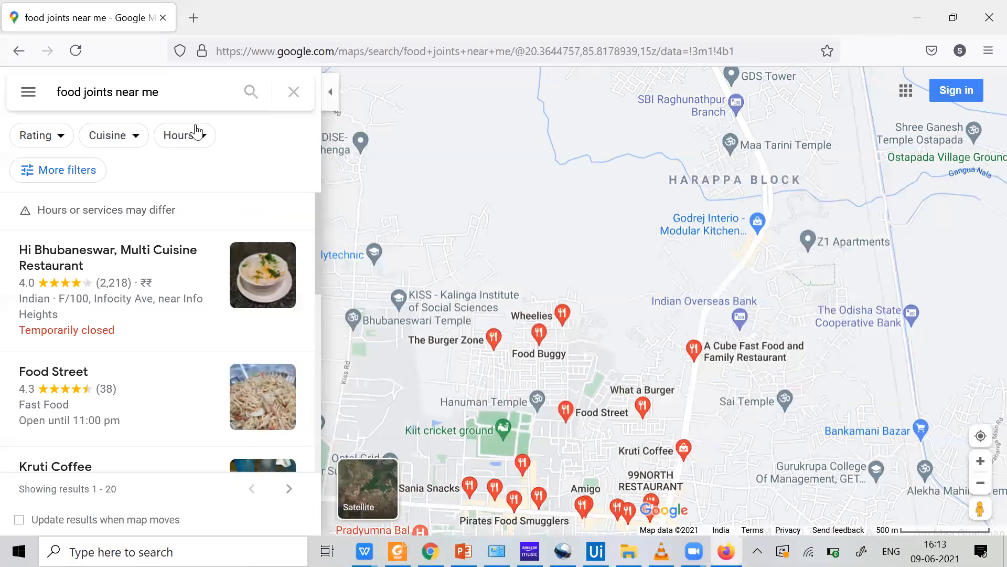
Search Google Maps for "engineering college near me", and check the Bhubaneswar Engineering College result before returning to the list
{"action": "triple_click", "coordinate": [191, 92]}
{"action": "type", "text": "engineer"}
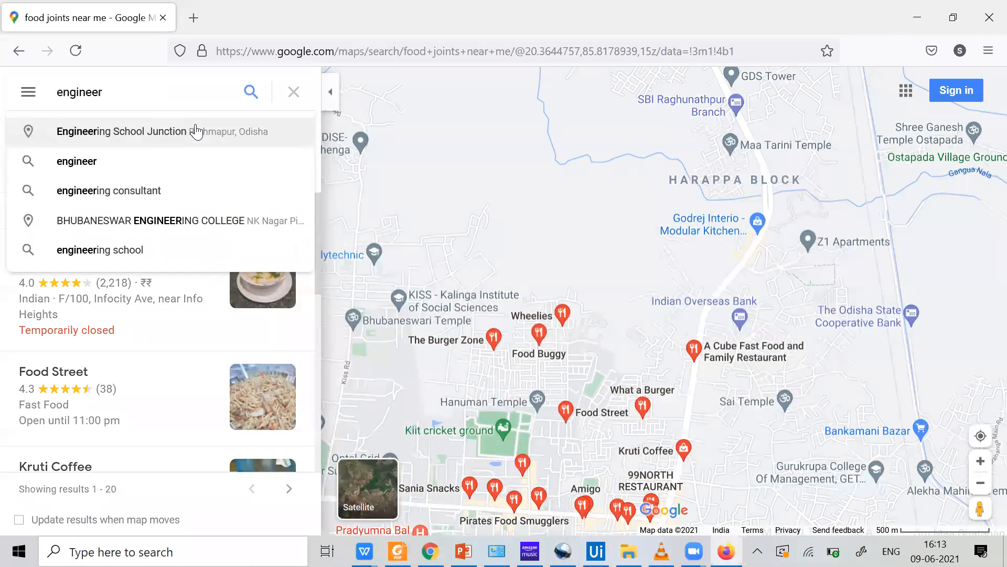
{"action": "type", "text": "ing co"}
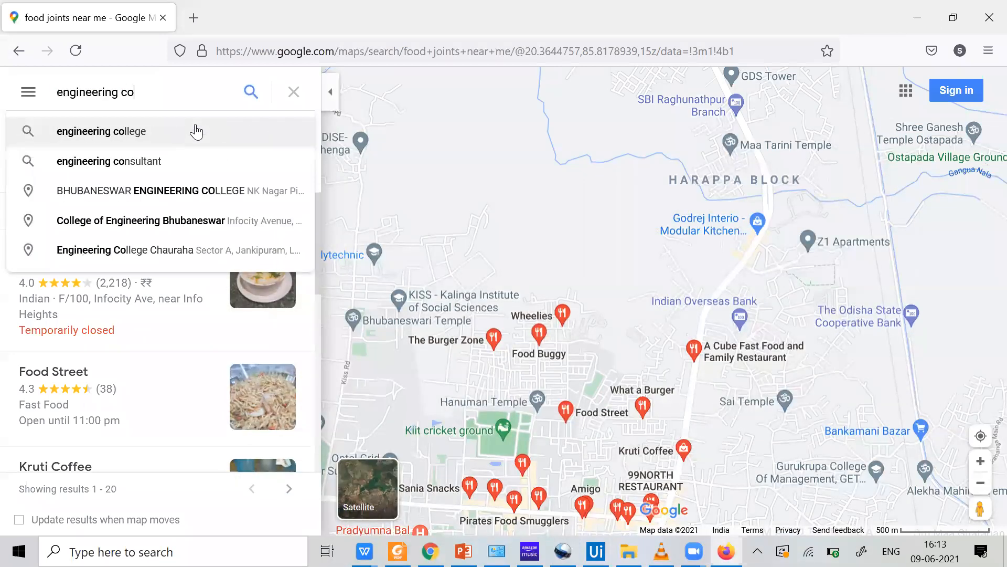
{"action": "left_click", "coordinate": [197, 131]}
{"action": "type", "text": "near"}
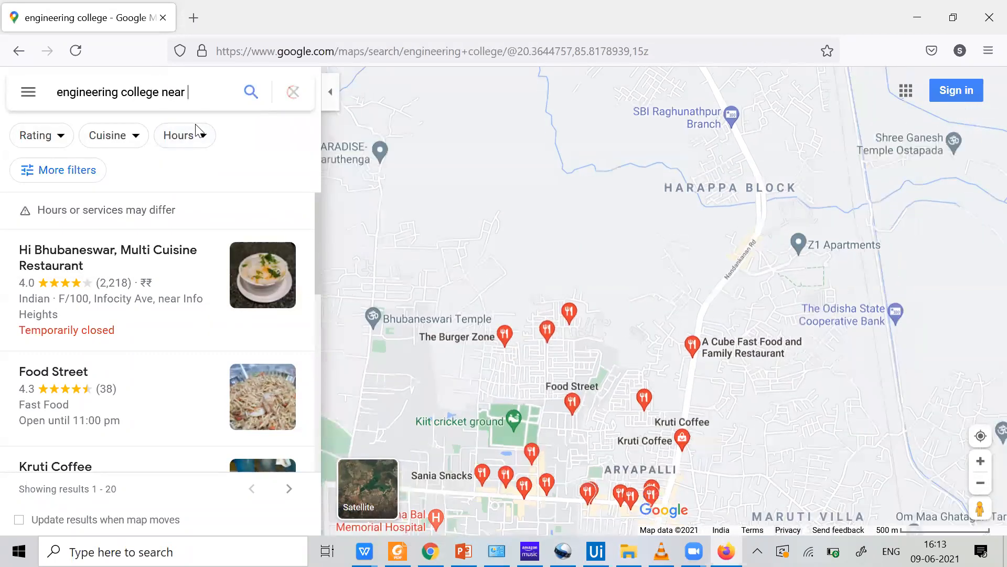
{"action": "type", "text": " me"}
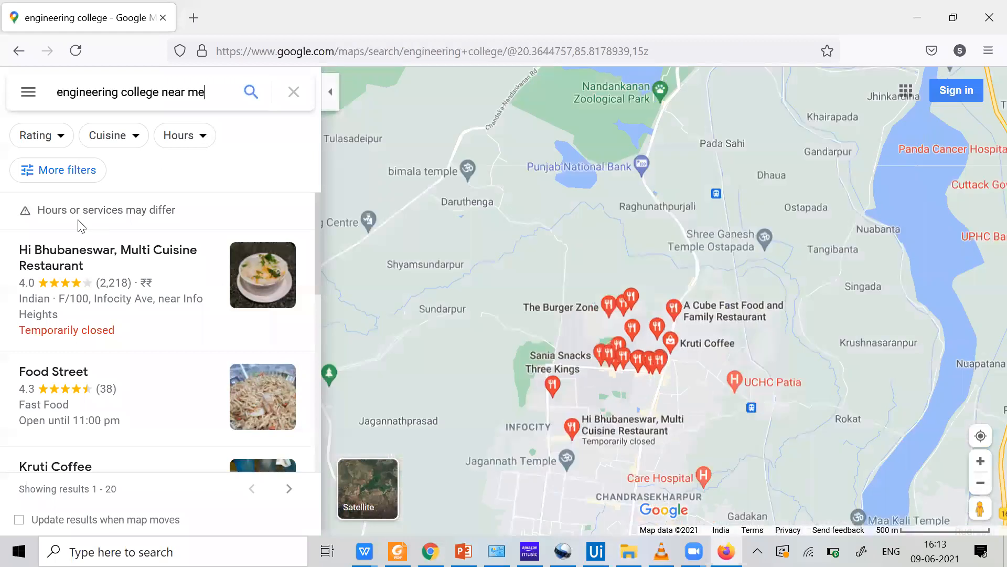
{"action": "key", "text": "Return"}
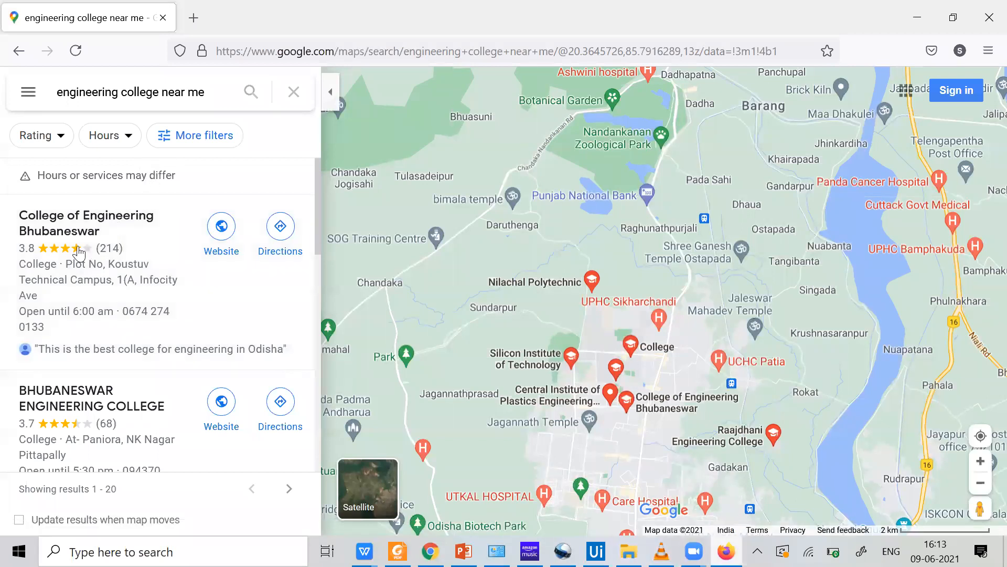
{"action": "left_click", "coordinate": [52, 403]}
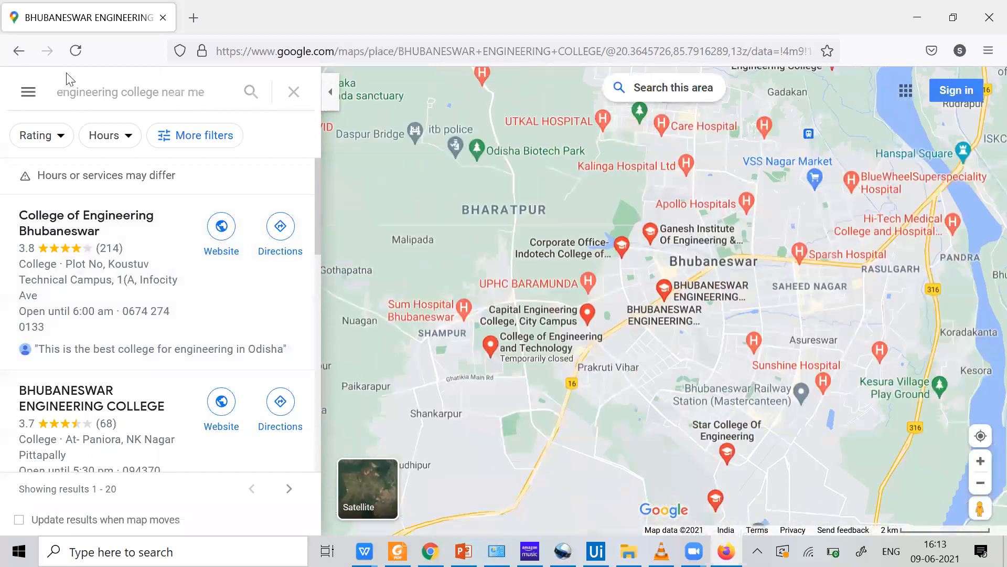
{"action": "left_click", "coordinate": [18, 51]}
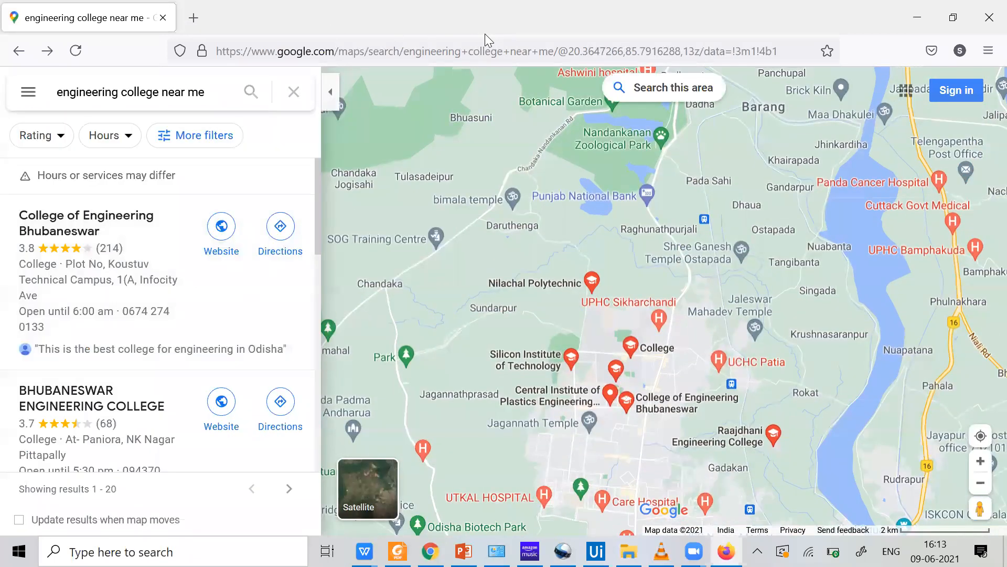
Search the web for "zomato" and open the zomato.com website from the results
{"action": "left_click", "coordinate": [422, 53]}
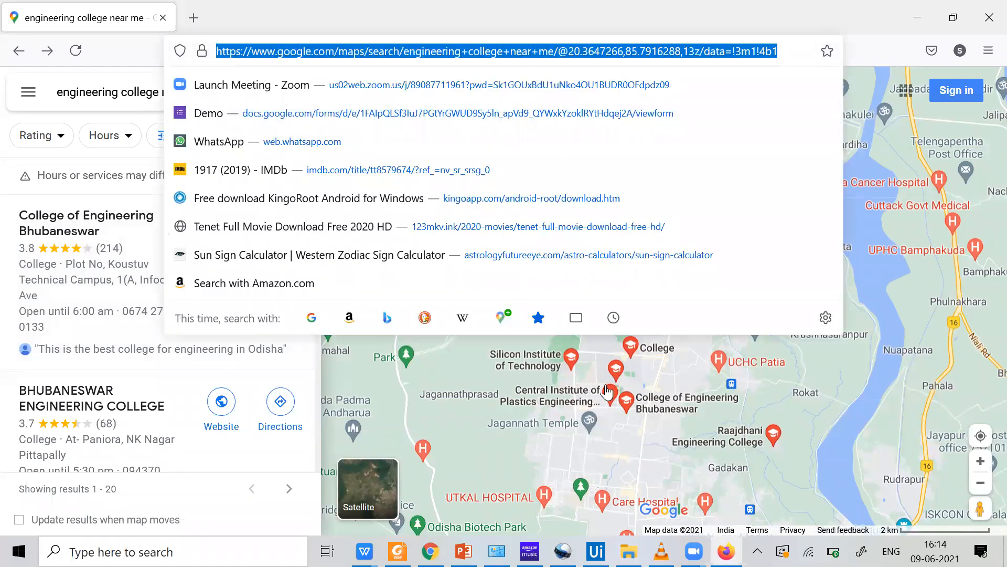
{"action": "type", "text": "zomat"}
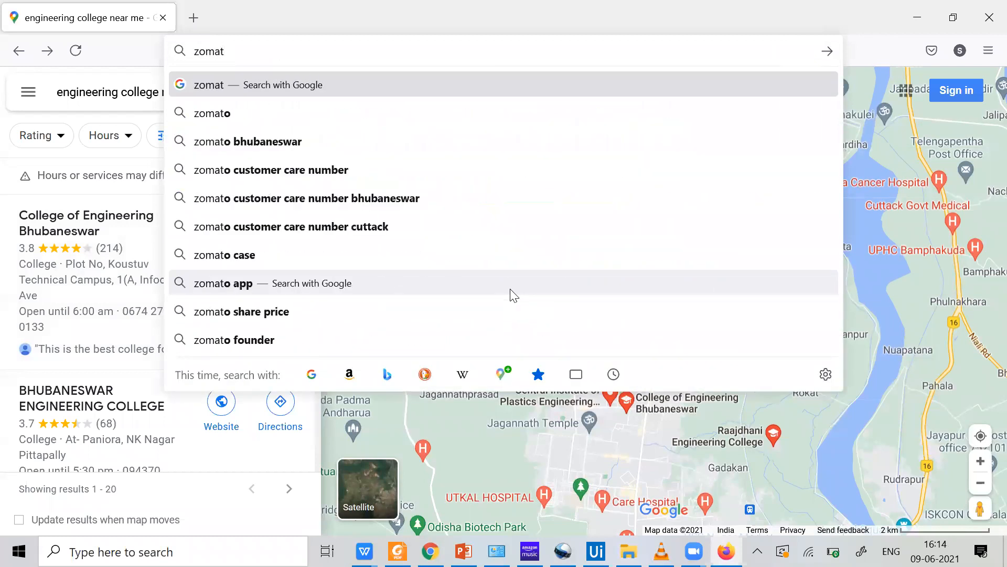
{"action": "type", "text": "o"}
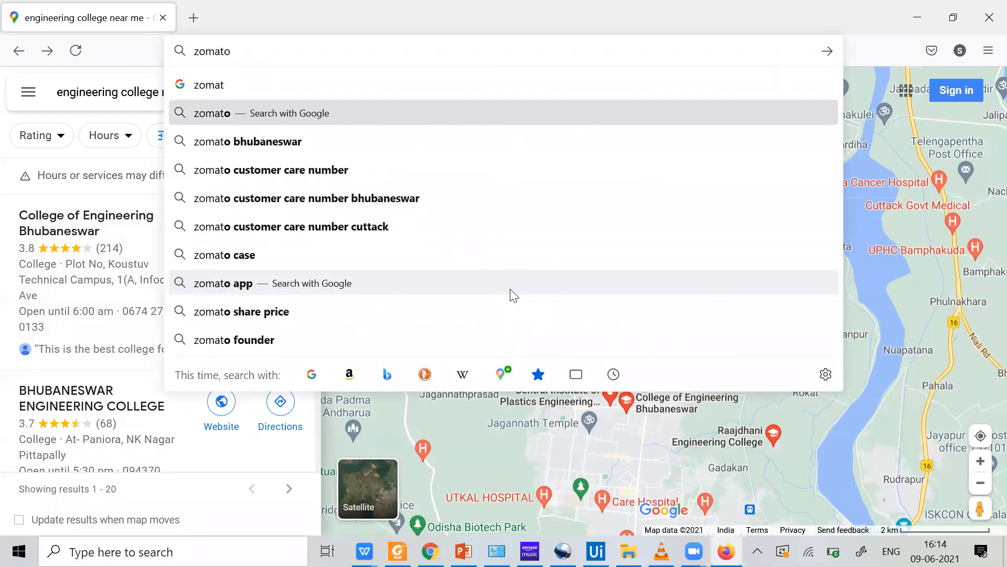
{"action": "key", "text": "Return"}
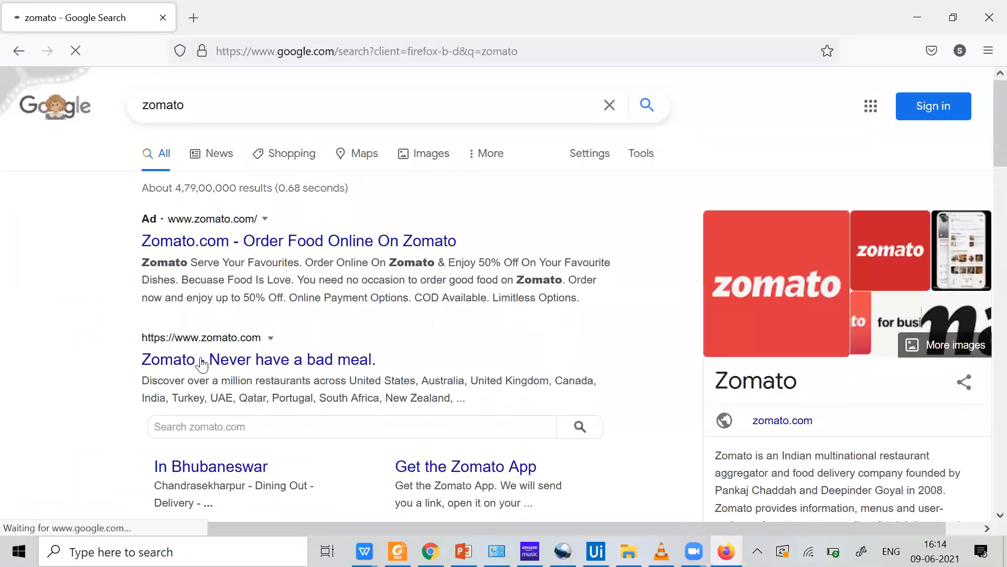
{"action": "left_click", "coordinate": [219, 337]}
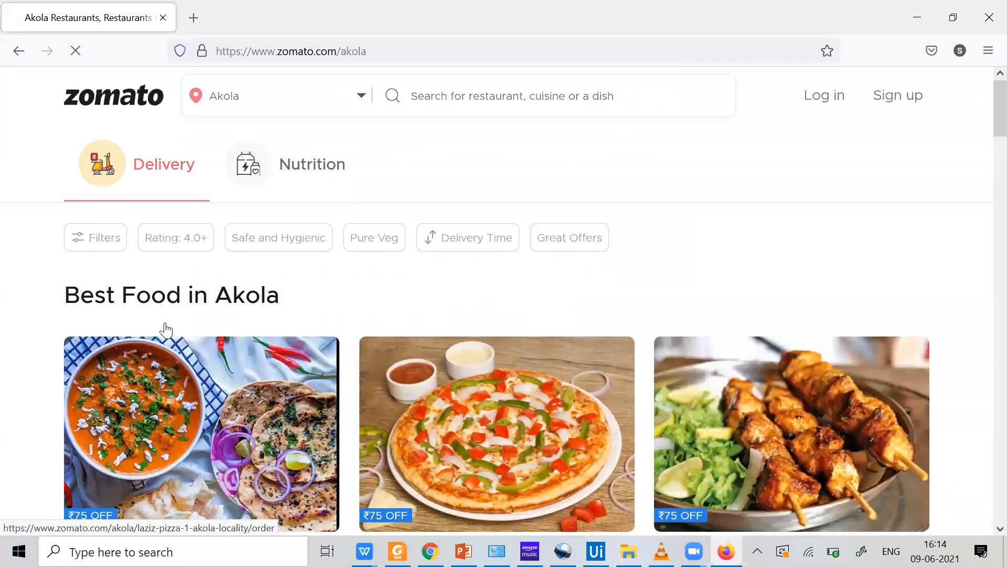
Look through the Best Food in Akola restaurants and search Zomato for "PIzza"
{"action": "scroll", "coordinate": [704, 476], "scroll_direction": "down", "scroll_amount": 2}
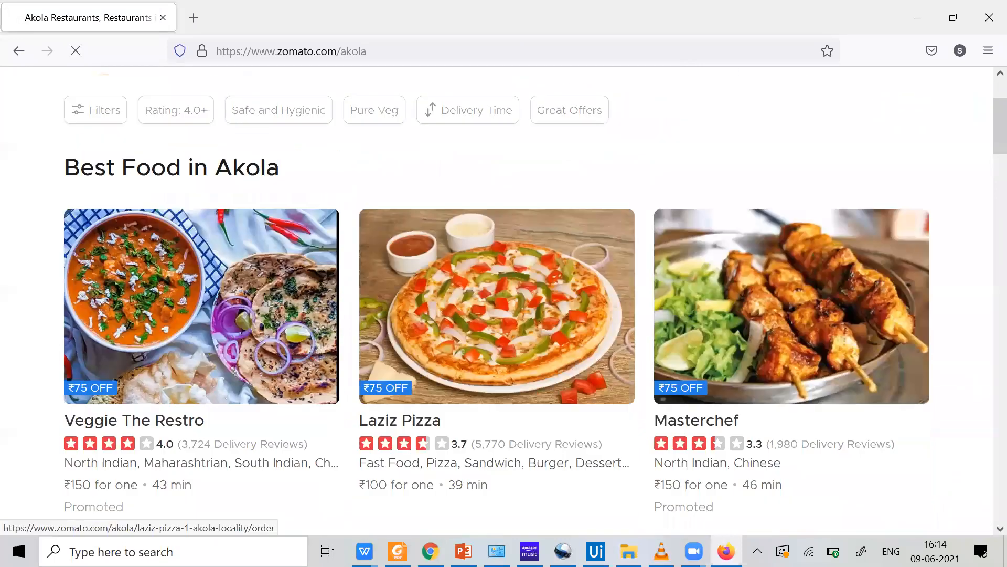
{"action": "scroll", "coordinate": [497, 315], "scroll_direction": "down", "scroll_amount": 2}
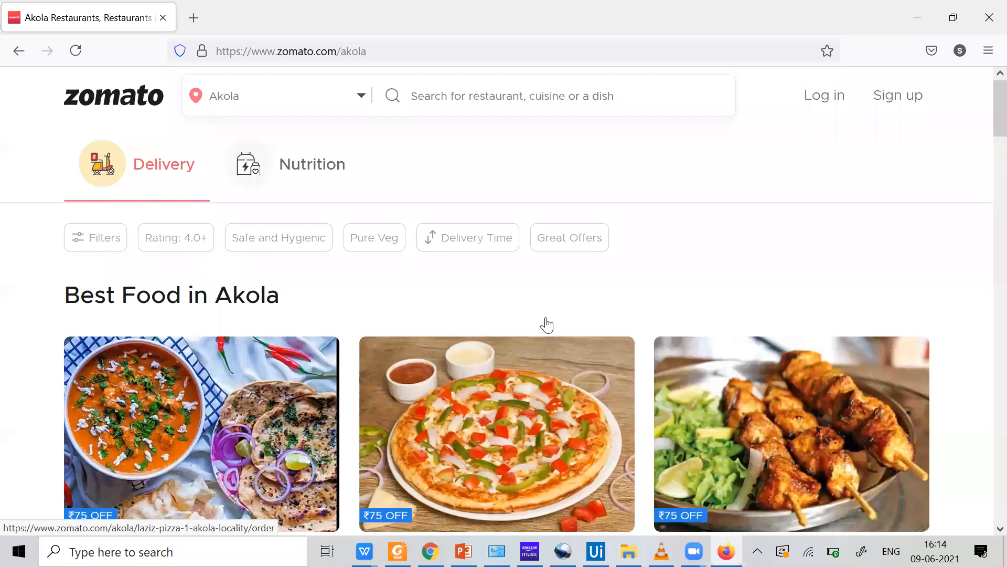
{"action": "scroll", "coordinate": [547, 322], "scroll_direction": "down", "scroll_amount": 5}
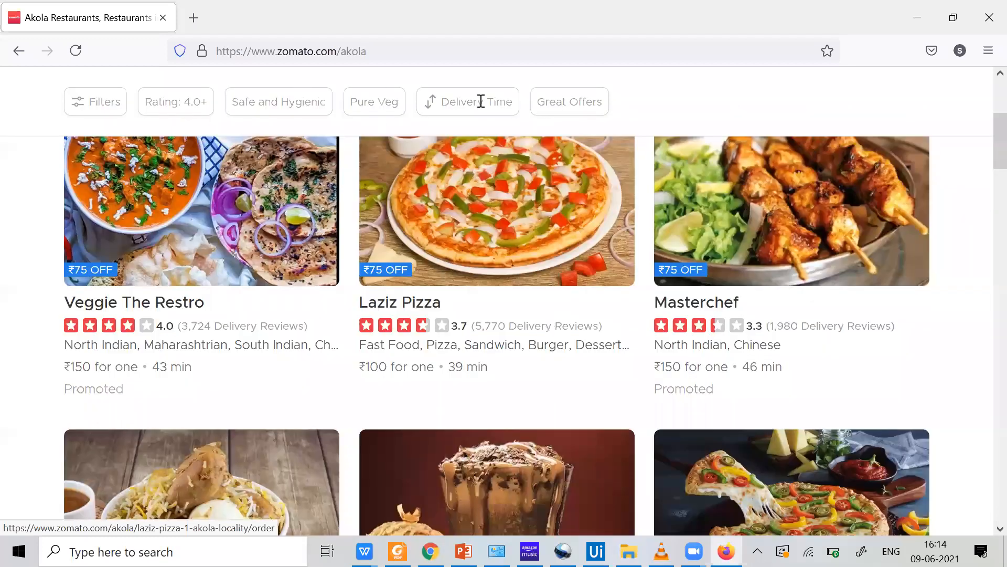
{"action": "scroll", "coordinate": [481, 101], "scroll_direction": "up", "scroll_amount": 5}
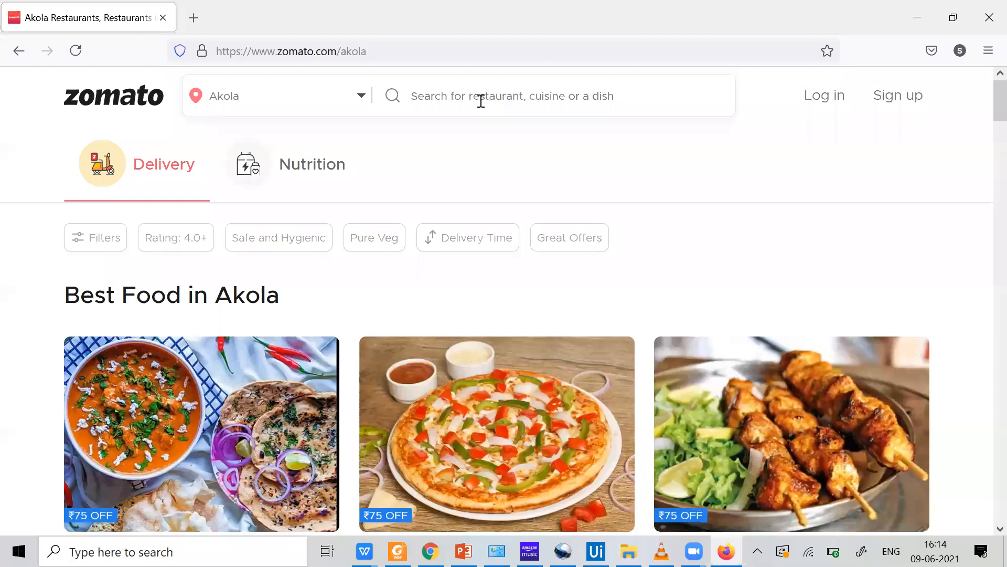
{"action": "left_click", "coordinate": [480, 101]}
{"action": "type", "text": "PIzza"}
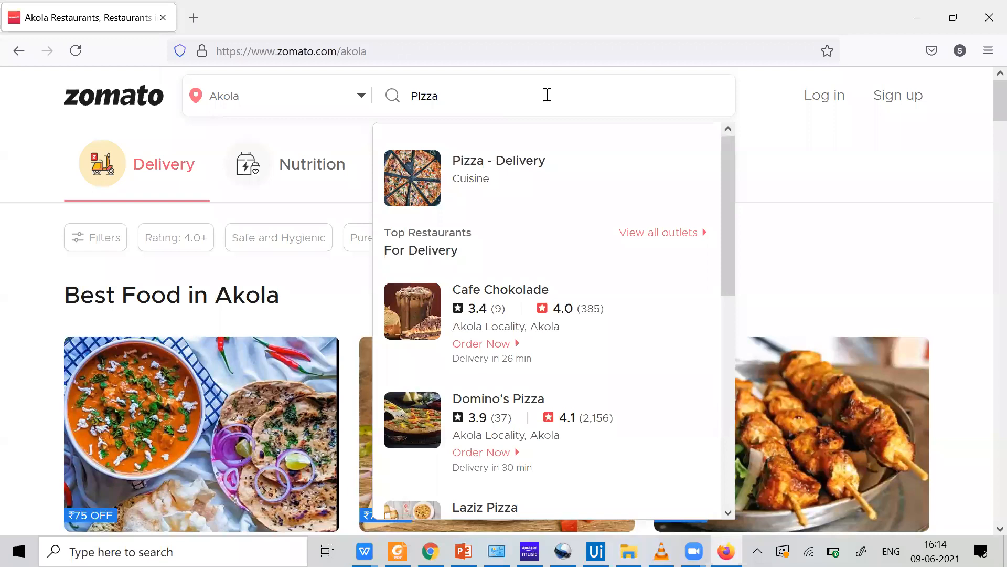
Leave the Zomato site for the Google search results and look through the entries about zomato
{"action": "left_click", "coordinate": [19, 50]}
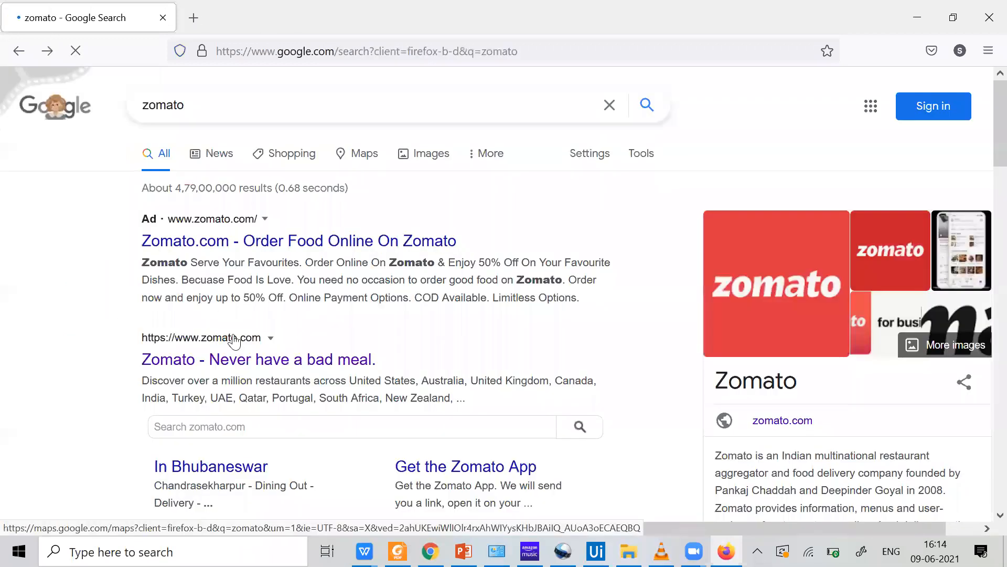
{"action": "scroll", "coordinate": [309, 336], "scroll_direction": "down", "scroll_amount": 2}
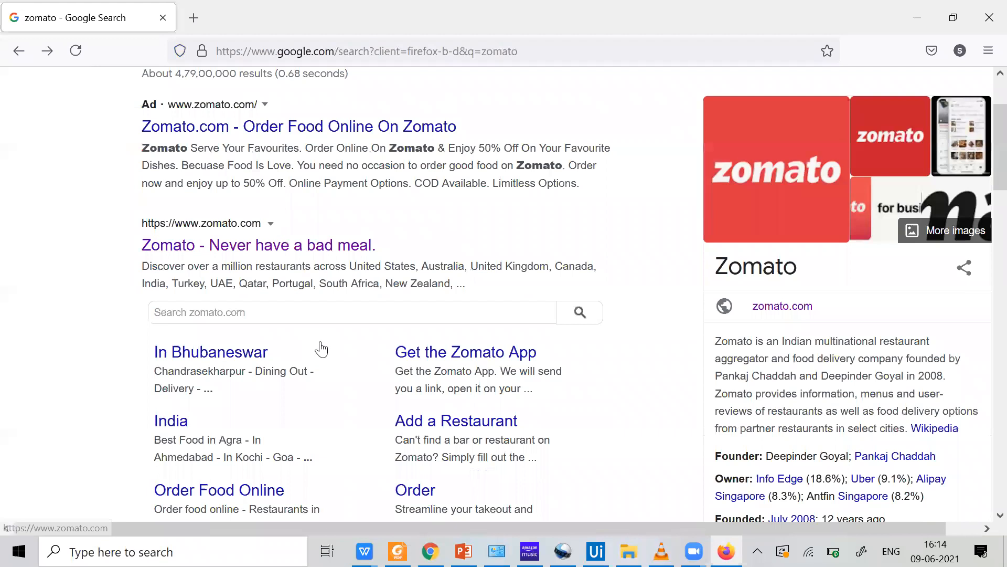
{"action": "scroll", "coordinate": [387, 365], "scroll_direction": "down", "scroll_amount": 6}
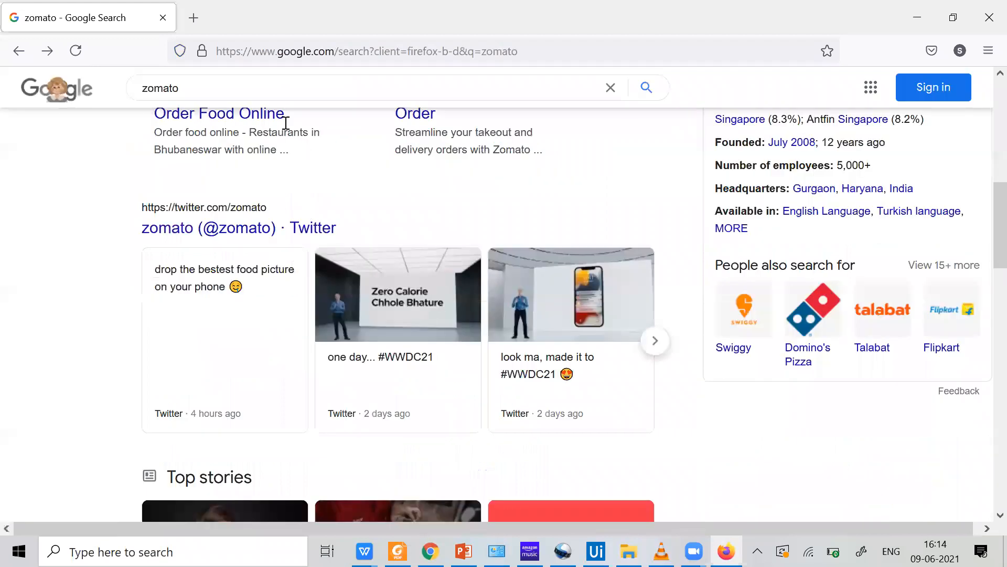
{"action": "scroll", "coordinate": [278, 110], "scroll_direction": "down", "scroll_amount": 7}
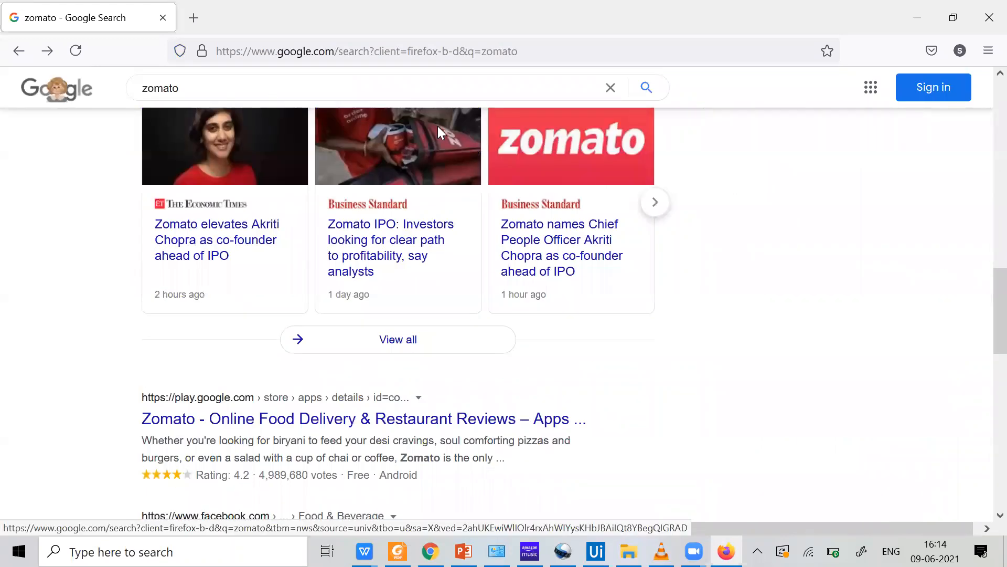
{"action": "scroll", "coordinate": [438, 126], "scroll_direction": "up", "scroll_amount": 8}
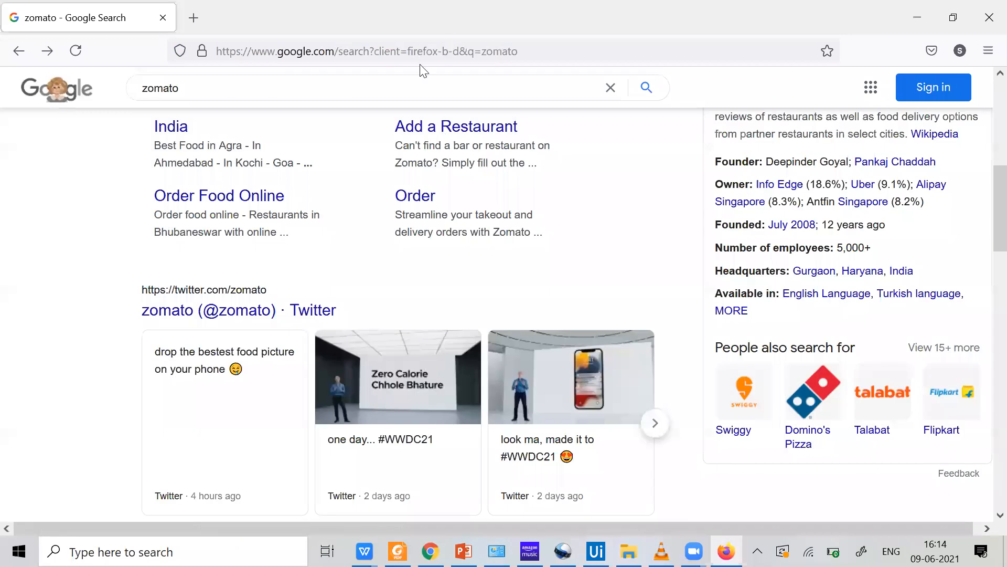
{"action": "scroll", "coordinate": [420, 70], "scroll_direction": "up", "scroll_amount": 7}
Open Google Maps at the address map.google.com
{"action": "double_click", "coordinate": [421, 103]}
{"action": "left_click", "coordinate": [421, 64]}
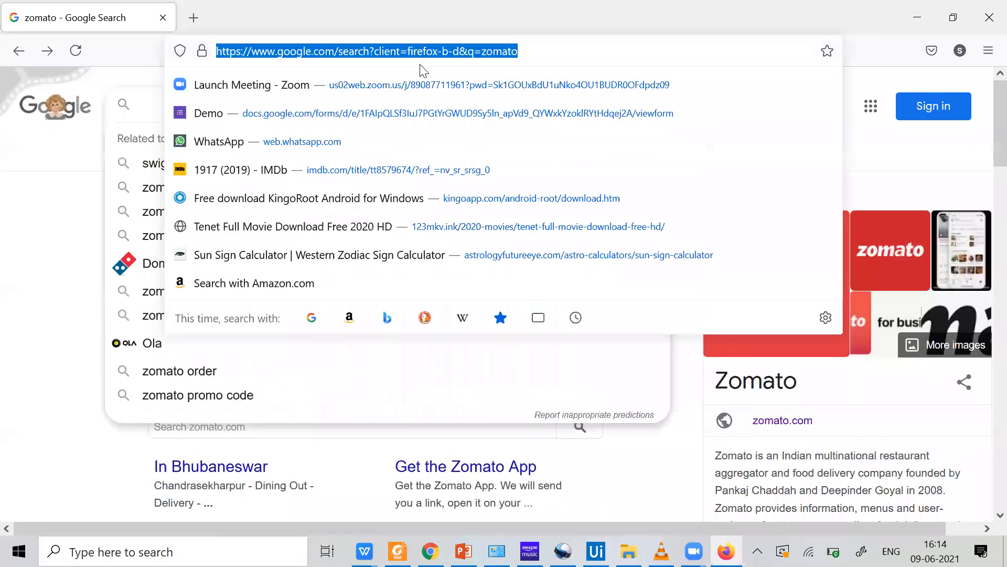
{"action": "type", "text": "map.google."}
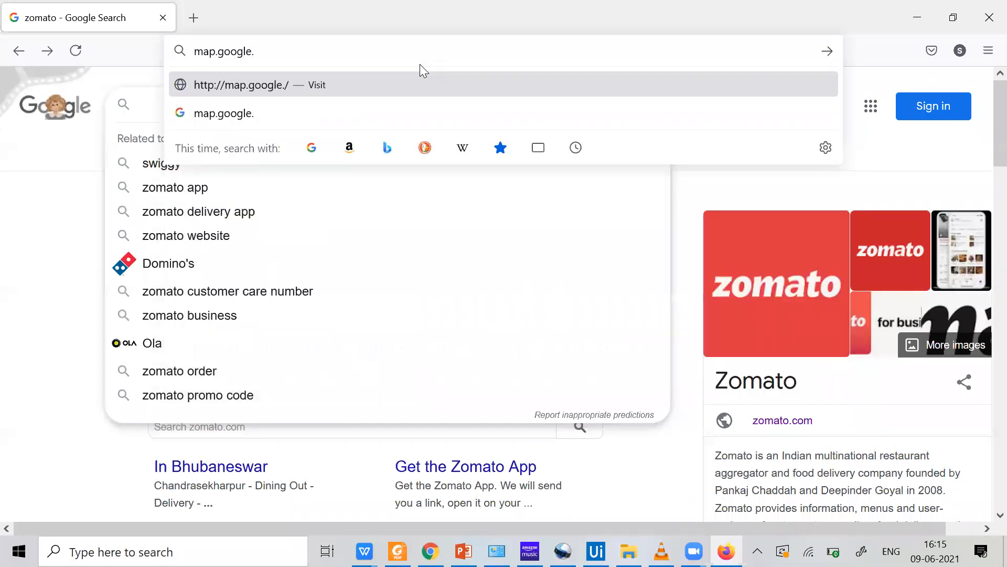
{"action": "type", "text": "com"}
{"action": "key", "text": "Return"}
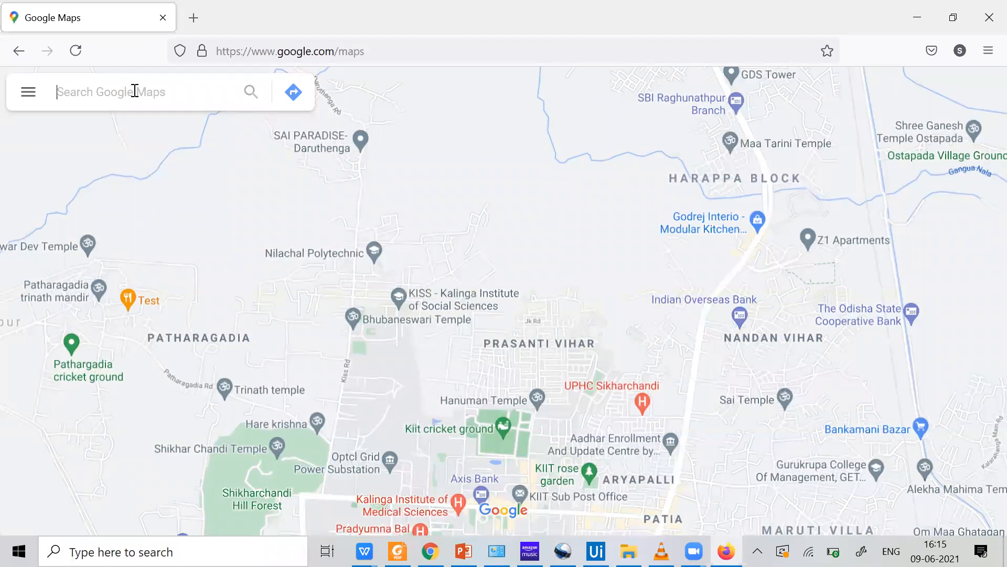
Search Google Maps for "hotel" and look through the listed hotels
{"action": "type", "text": "hotel"}
{"action": "key", "text": "Return"}
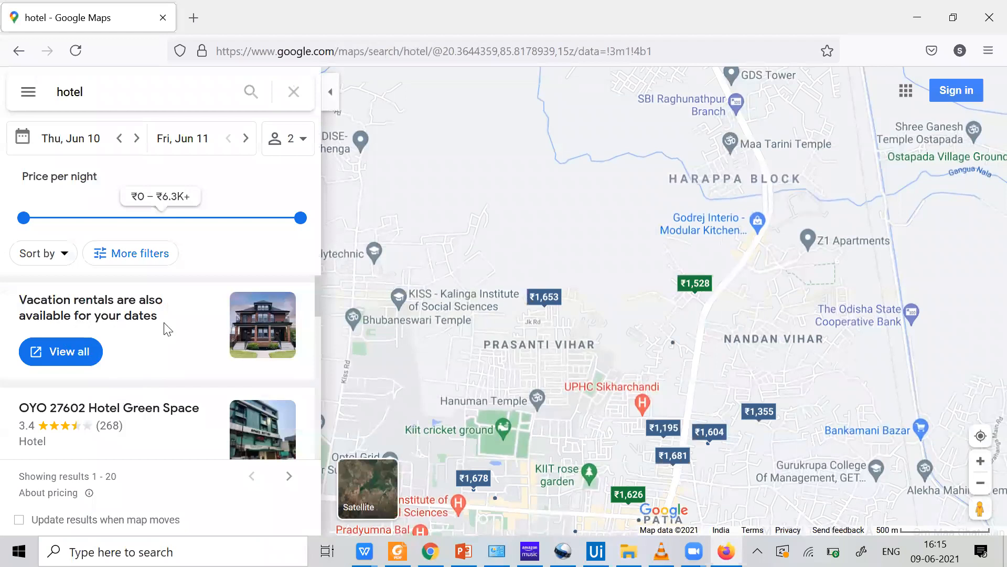
{"action": "scroll", "coordinate": [167, 329], "scroll_direction": "down", "scroll_amount": 4}
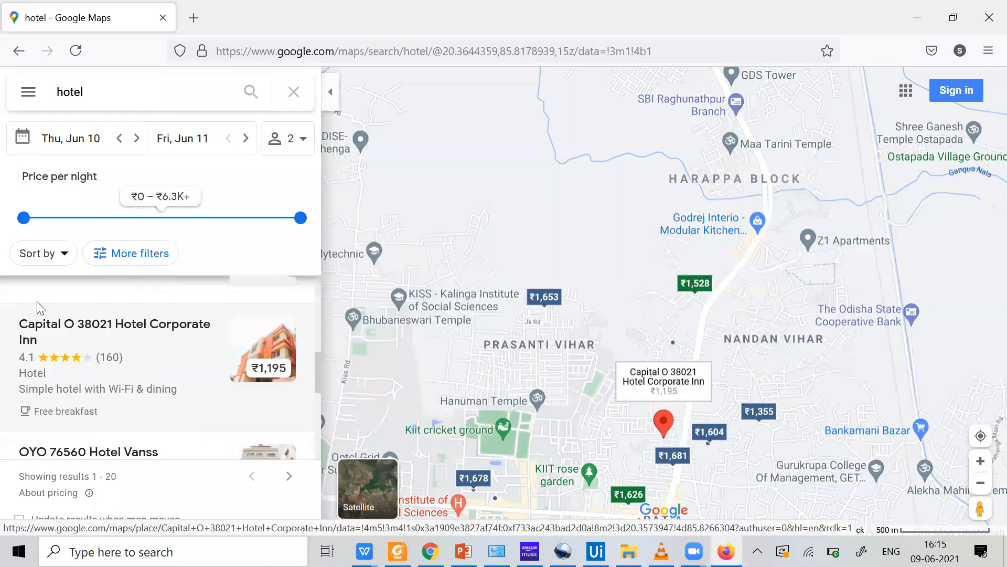
Go back from the Capital O 38021 Hotel Corporate Inn page to the zomato Google results and examine the whole results page
{"action": "left_click", "coordinate": [27, 51]}
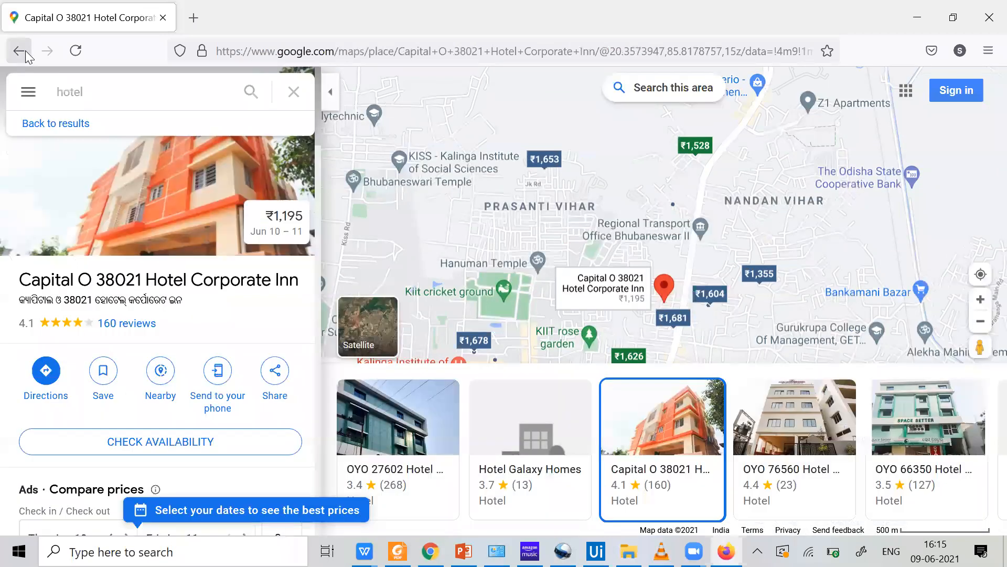
{"action": "left_click", "coordinate": [25, 50]}
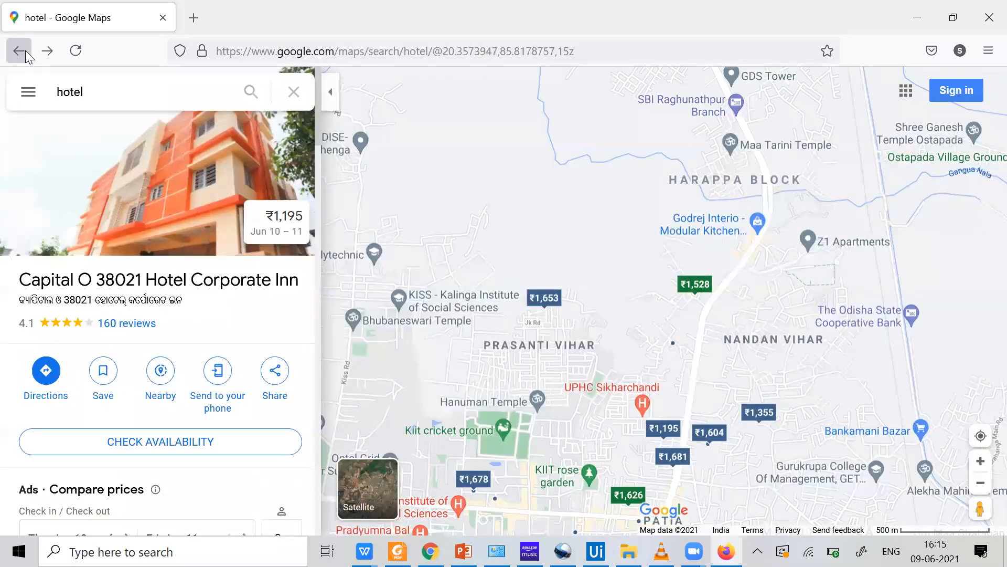
{"action": "left_click", "coordinate": [25, 50]}
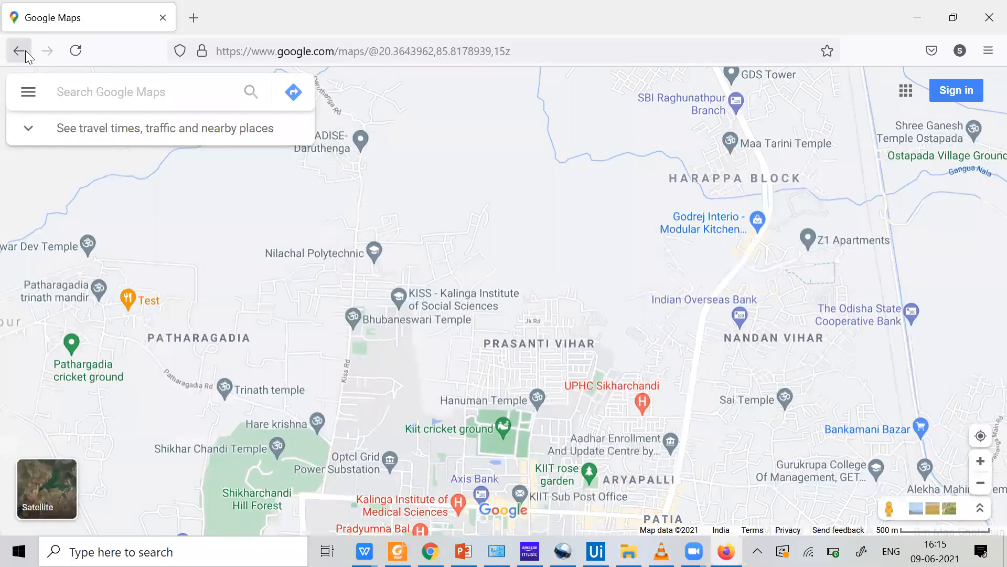
{"action": "left_click", "coordinate": [25, 51]}
{"action": "left_click", "coordinate": [7, 59]}
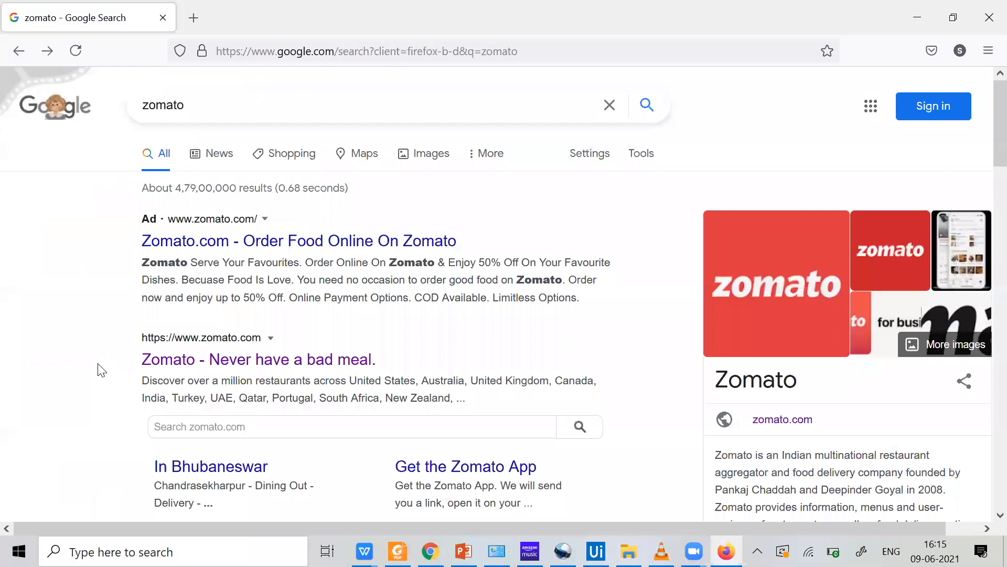
{"action": "scroll", "coordinate": [102, 370], "scroll_direction": "down", "scroll_amount": 8}
{"action": "scroll", "coordinate": [104, 367], "scroll_direction": "down", "scroll_amount": 10}
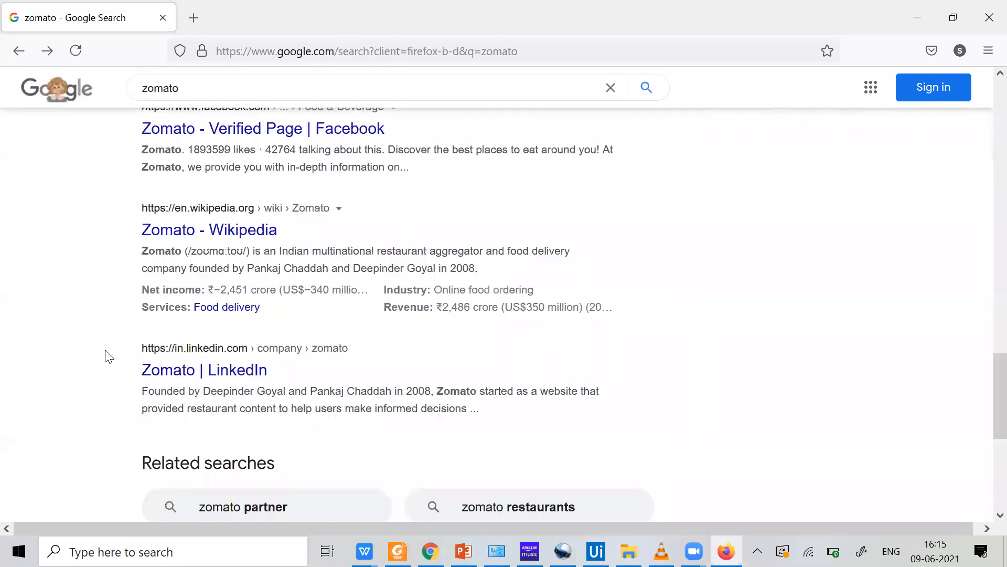
{"action": "scroll", "coordinate": [108, 355], "scroll_direction": "down", "scroll_amount": 5}
{"action": "scroll", "coordinate": [110, 355], "scroll_direction": "up", "scroll_amount": 15}
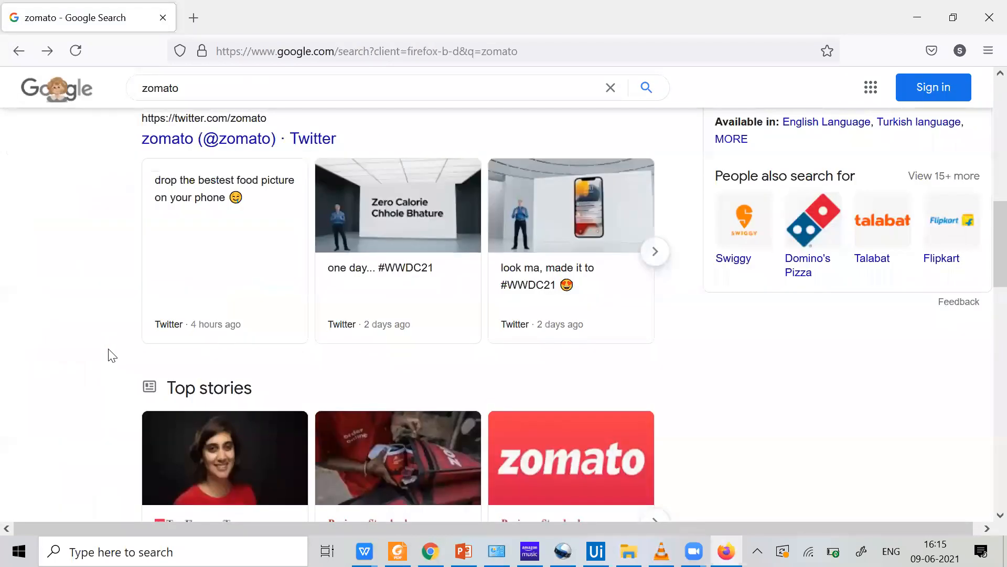
{"action": "scroll", "coordinate": [112, 356], "scroll_direction": "up", "scroll_amount": 10}
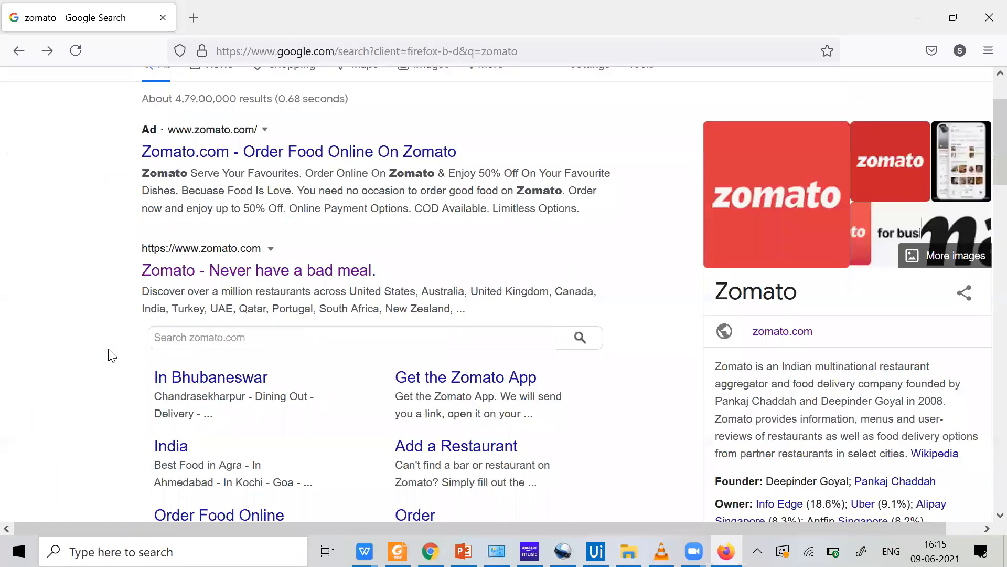
{"action": "scroll", "coordinate": [112, 356], "scroll_direction": "up", "scroll_amount": 3}
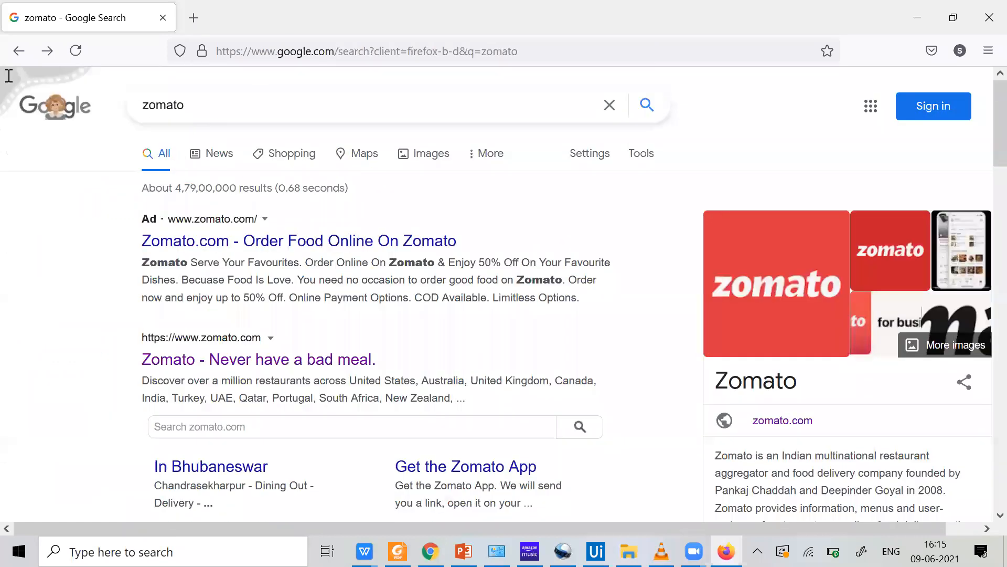
Search Google for "bing" and open Bing Maps by way of the Bing home page
{"action": "key", "text": "slash"}
{"action": "type", "text": "b"}
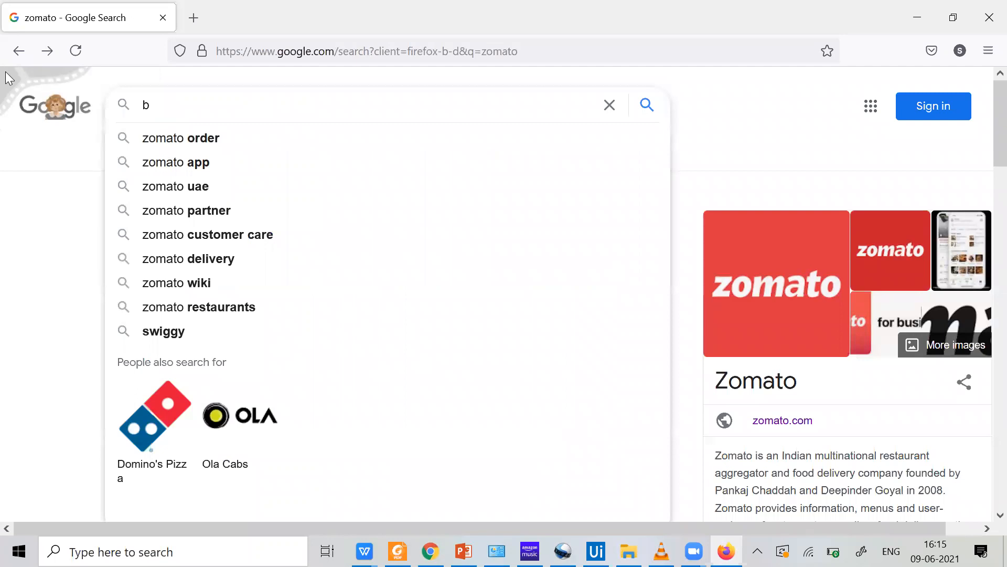
{"action": "type", "text": "u"}
{"action": "key", "text": "BackSpace"}
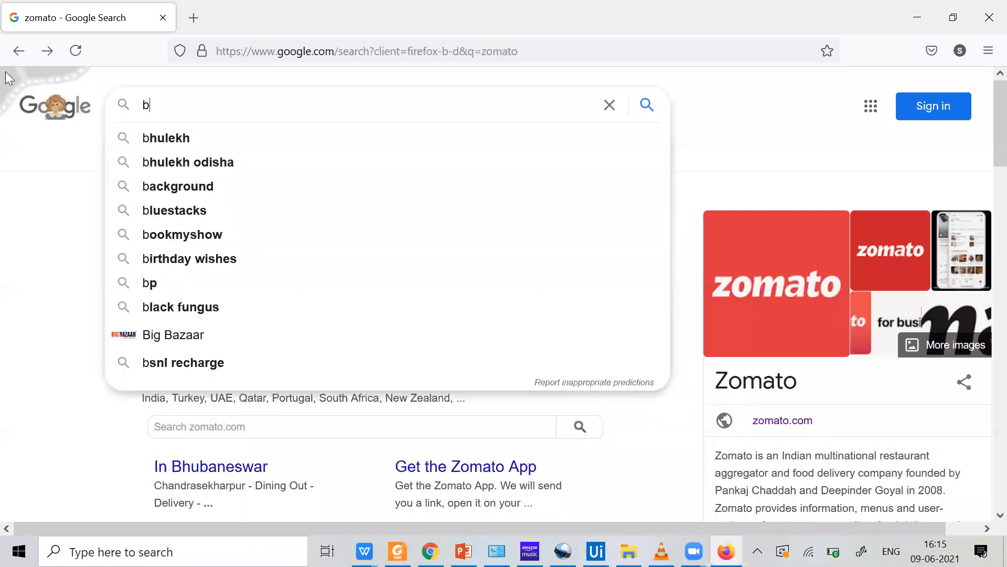
{"action": "type", "text": "ing"}
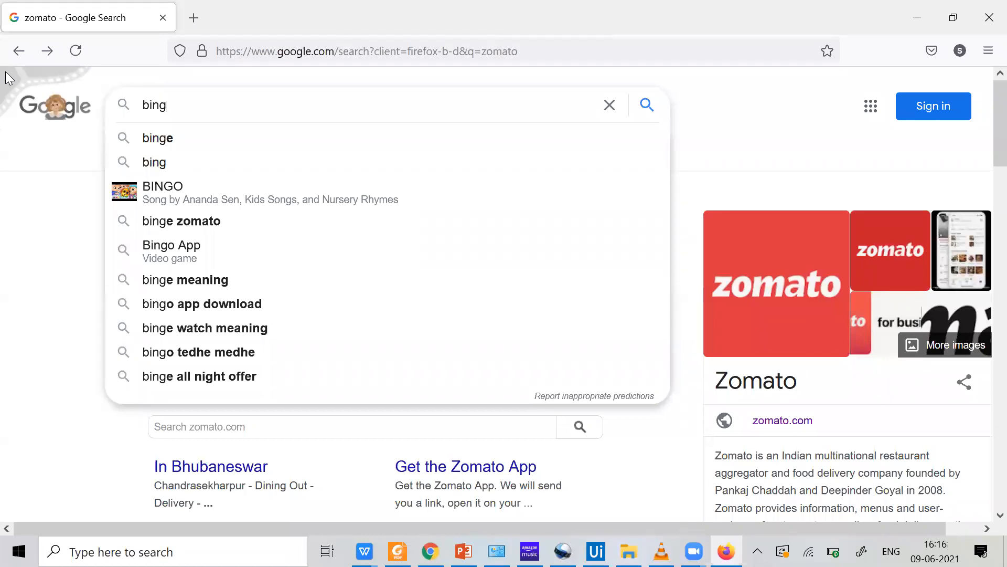
{"action": "key", "text": "Return"}
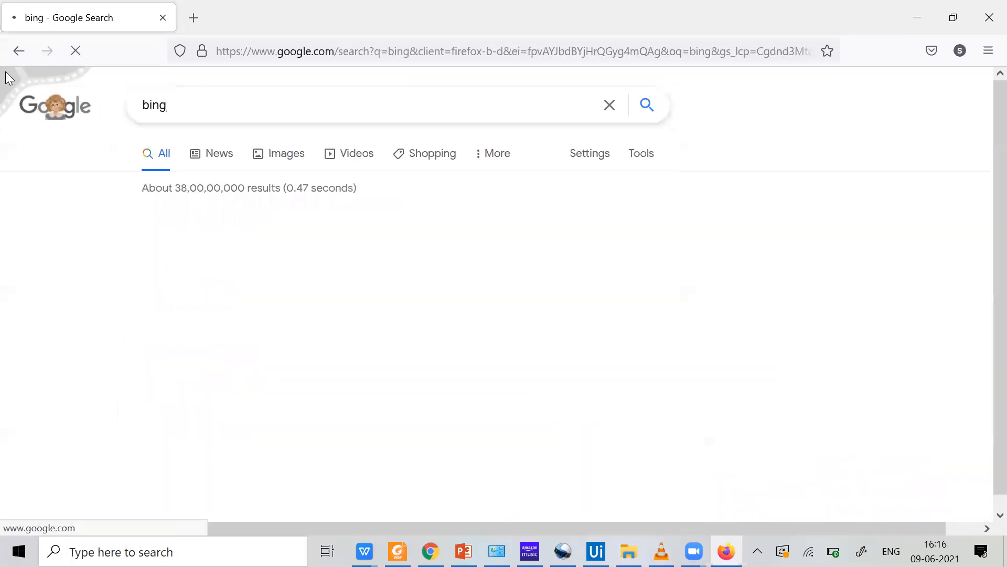
{"action": "left_click", "coordinate": [152, 242]}
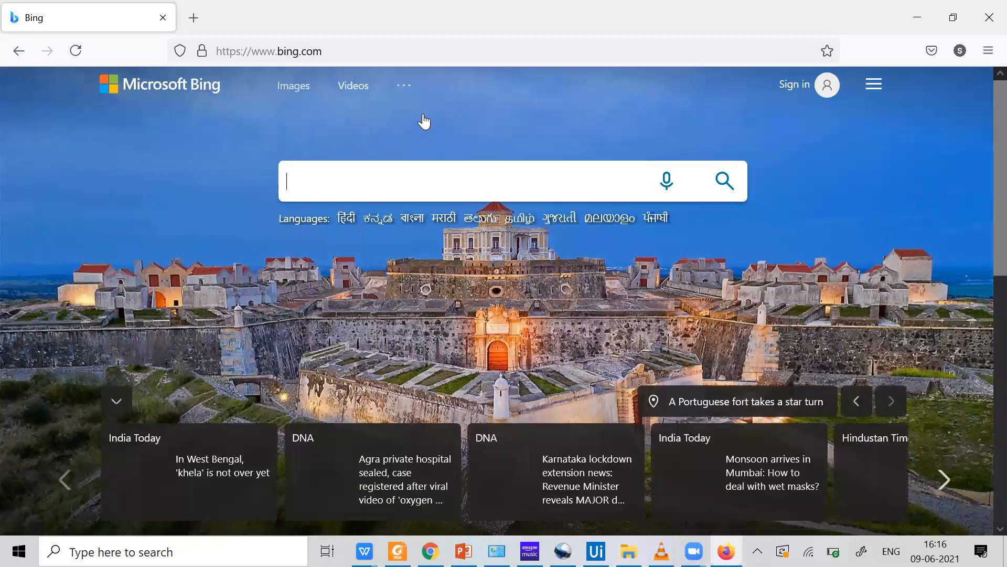
{"action": "left_click", "coordinate": [438, 137]}
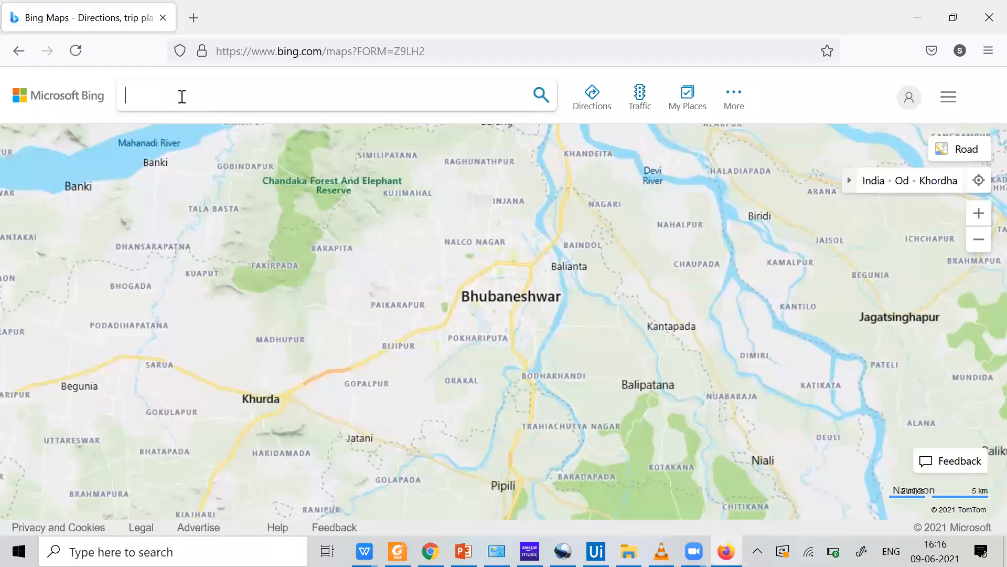
Search the map for "food joints near me"
{"action": "type", "text": "foof"}
{"action": "key", "text": "BackSpace"}
{"action": "type", "text": "d "}
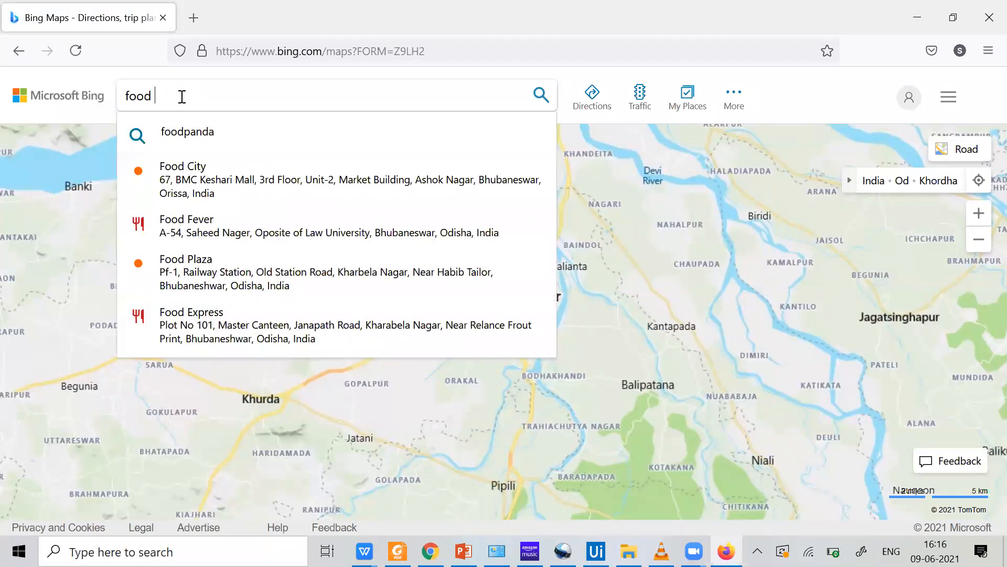
{"action": "type", "text": "joints"}
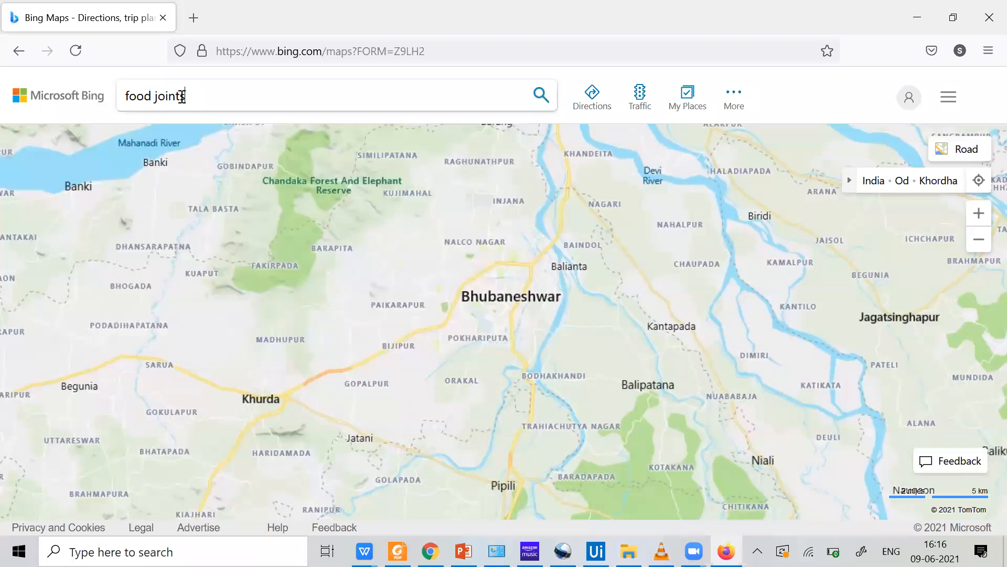
{"action": "type", "text": " near me"}
{"action": "key", "text": "Return"}
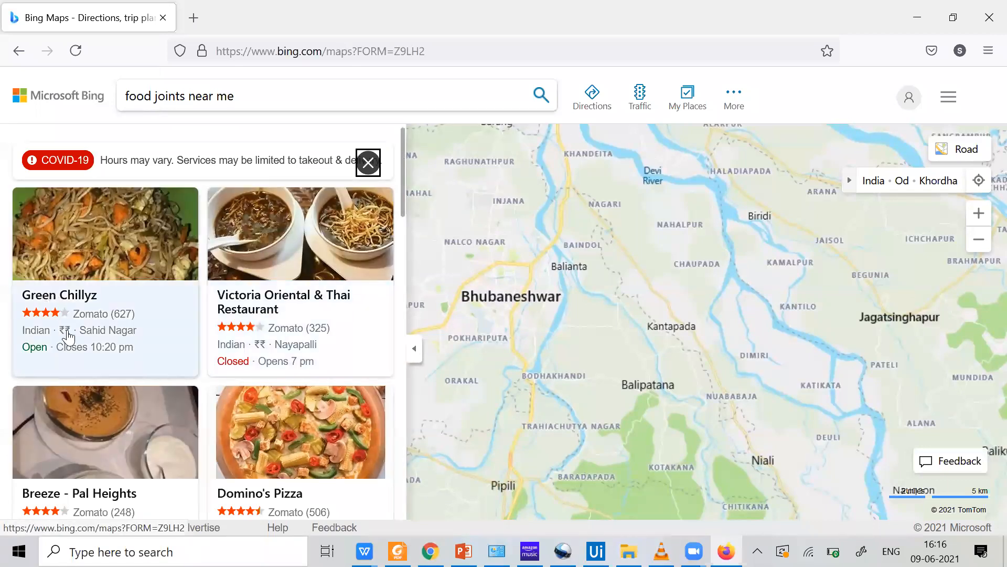
Search the web for "google font" and open the Google Fonts site from the results
{"action": "left_click", "coordinate": [282, 48]}
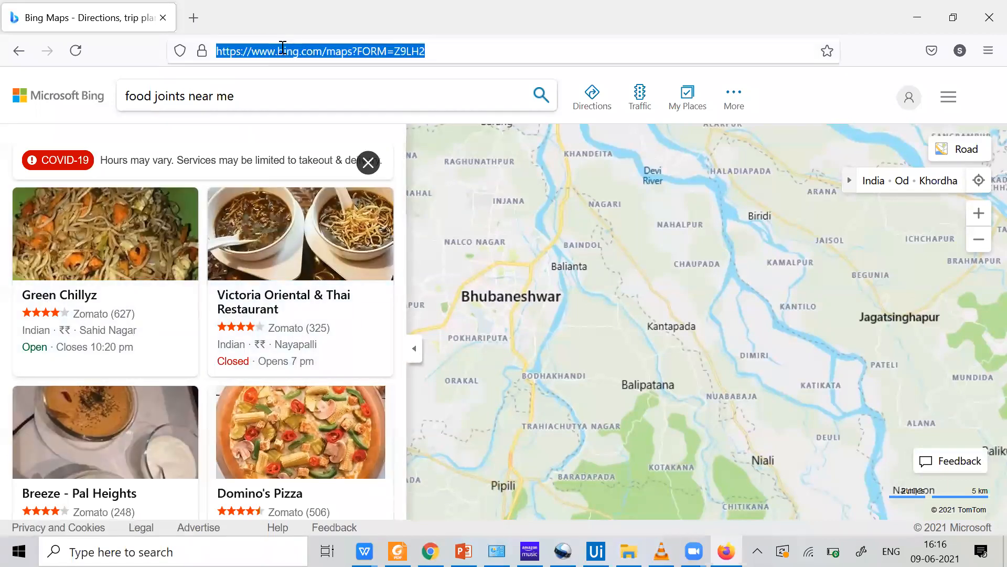
{"action": "type", "text": "google "}
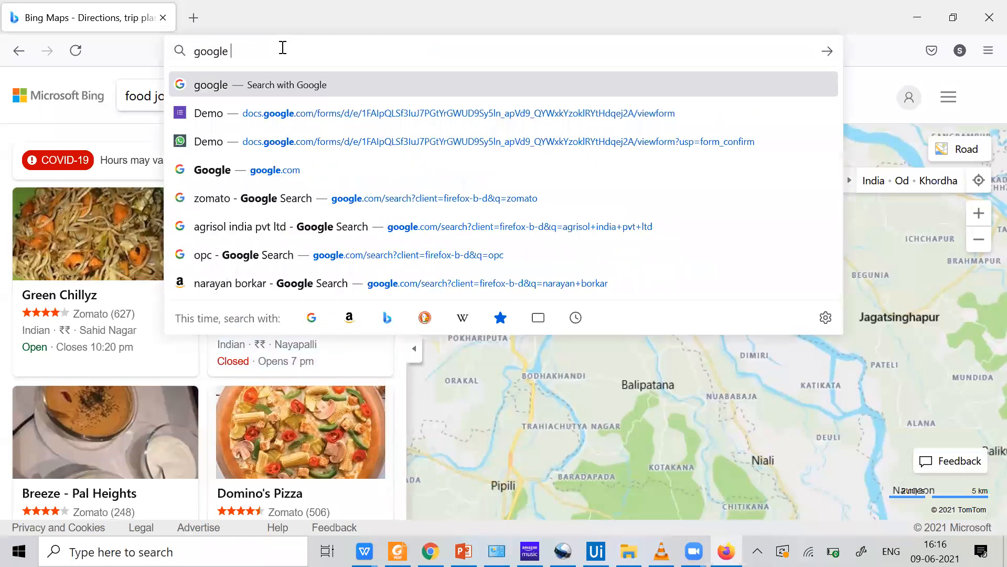
{"action": "type", "text": "font"}
{"action": "key", "text": "Return"}
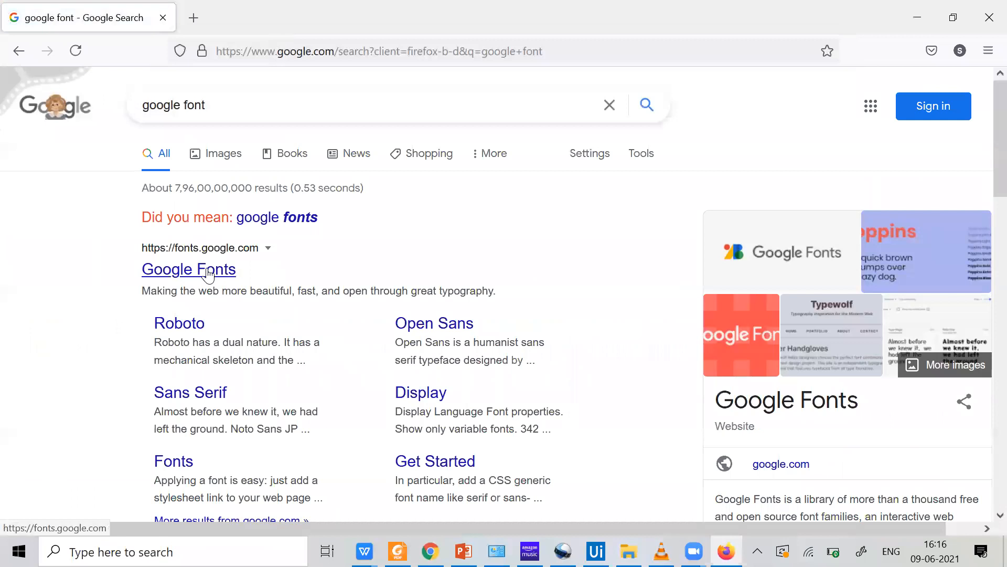
{"action": "left_click", "coordinate": [208, 271]}
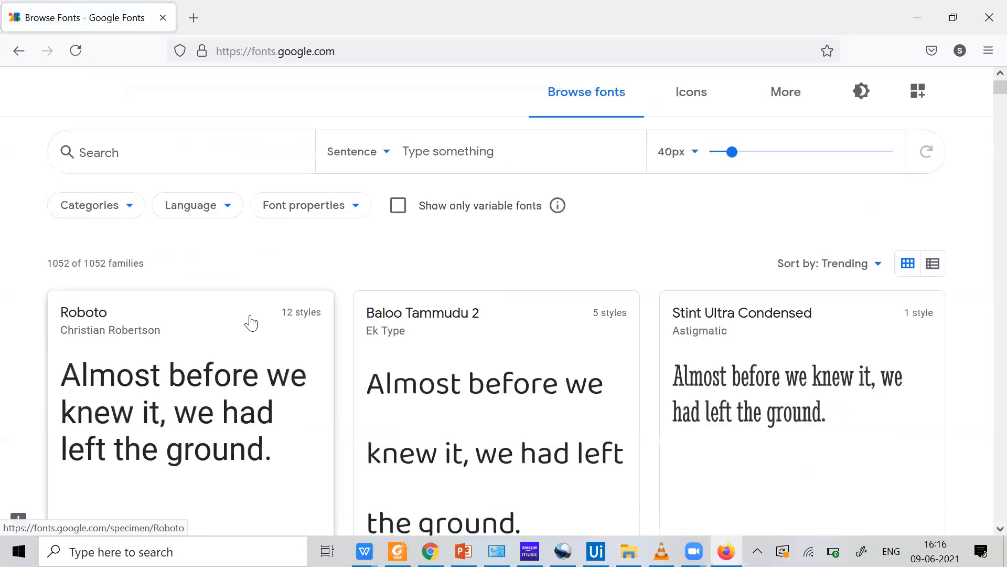
Look through the font families on the Google Fonts browse page and return to the search results
{"action": "scroll", "coordinate": [627, 239], "scroll_direction": "down", "scroll_amount": 1}
{"action": "scroll", "coordinate": [627, 240], "scroll_direction": "down", "scroll_amount": 3}
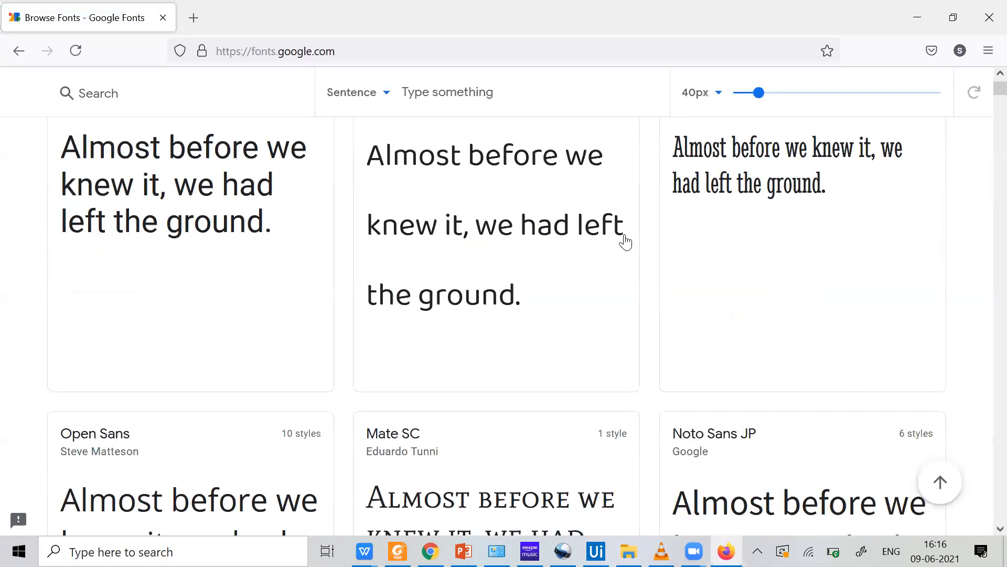
{"action": "scroll", "coordinate": [427, 218], "scroll_direction": "up", "scroll_amount": 4}
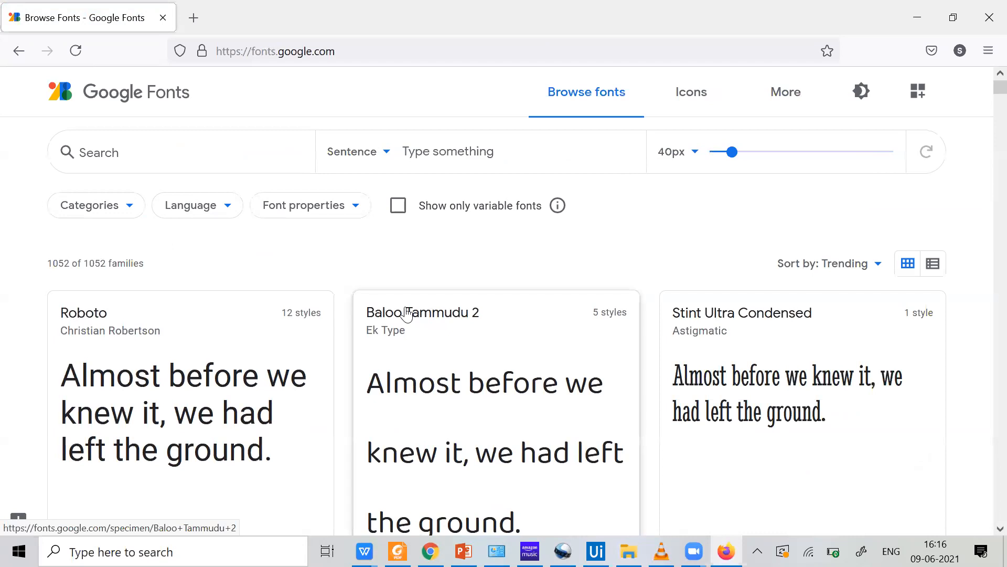
{"action": "scroll", "coordinate": [407, 309], "scroll_direction": "down", "scroll_amount": 10}
{"action": "scroll", "coordinate": [414, 351], "scroll_direction": "up", "scroll_amount": 10}
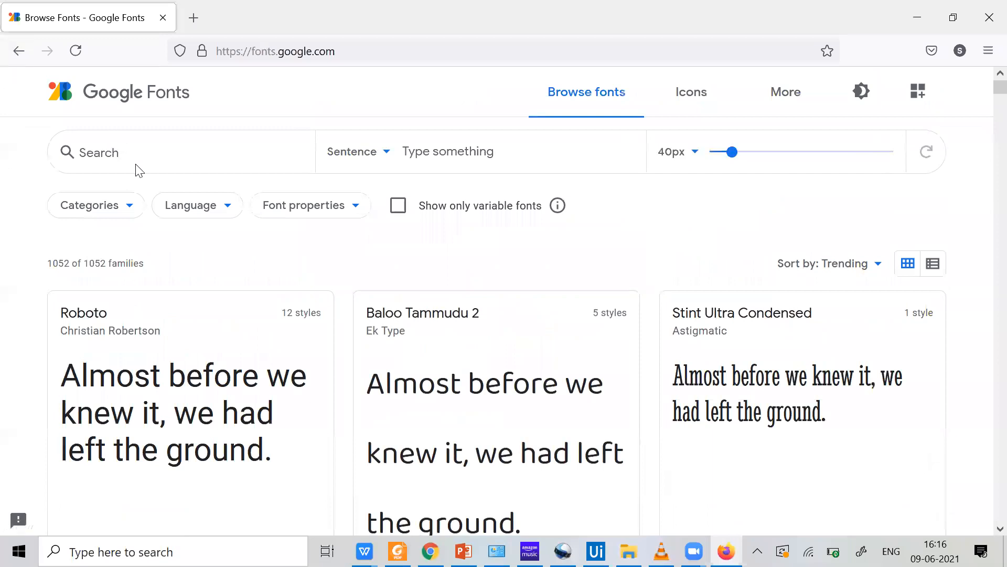
{"action": "left_click", "coordinate": [16, 53]}
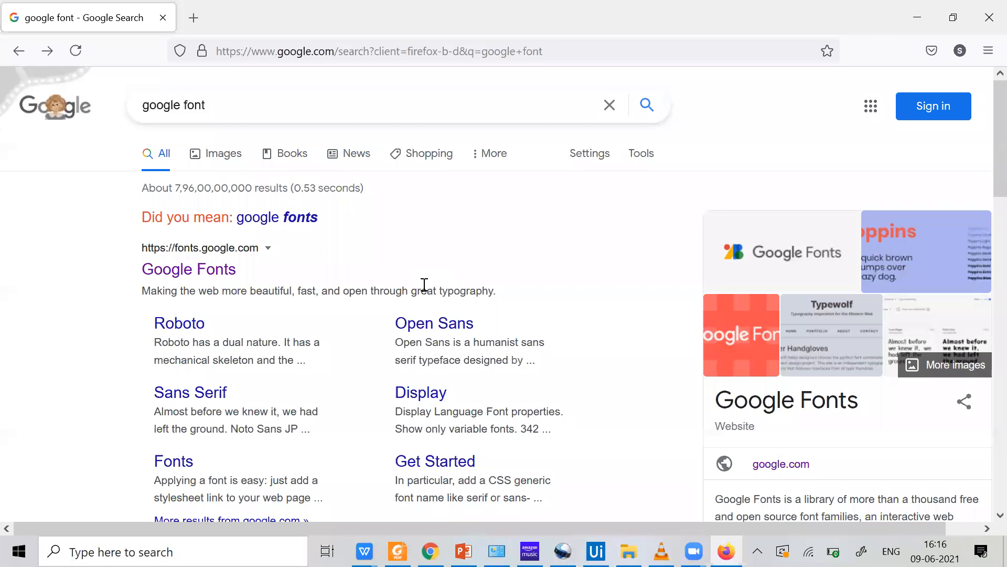
Look over the remaining Google Fonts results and run a new search for "rating website"
{"action": "scroll", "coordinate": [426, 292], "scroll_direction": "down", "scroll_amount": 10}
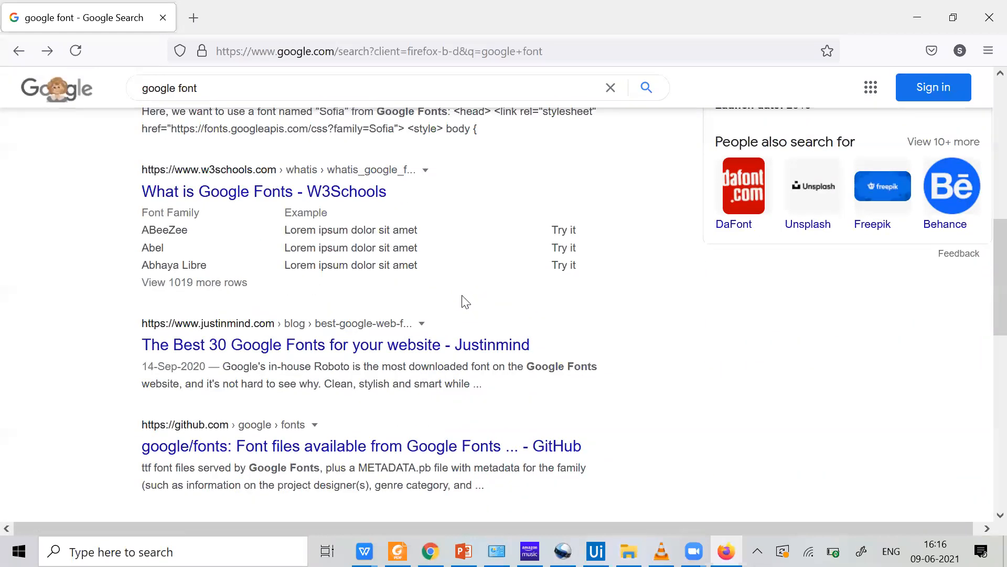
{"action": "scroll", "coordinate": [495, 306], "scroll_direction": "down", "scroll_amount": 5}
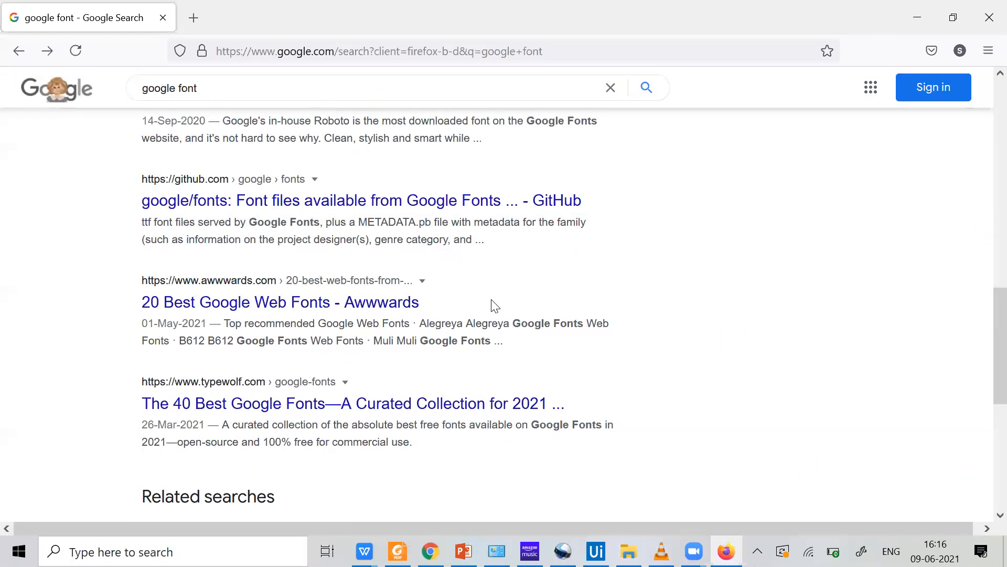
{"action": "scroll", "coordinate": [493, 313], "scroll_direction": "up", "scroll_amount": 8}
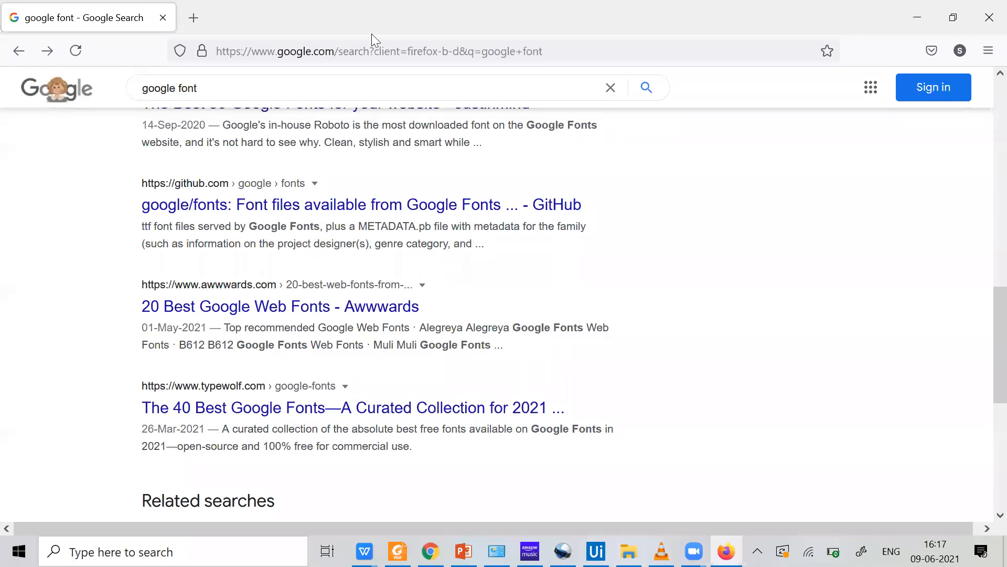
{"action": "left_click_drag", "start_coordinate": [273, 93], "coordinate": [3, 39]}
{"action": "type", "text": "ra"}
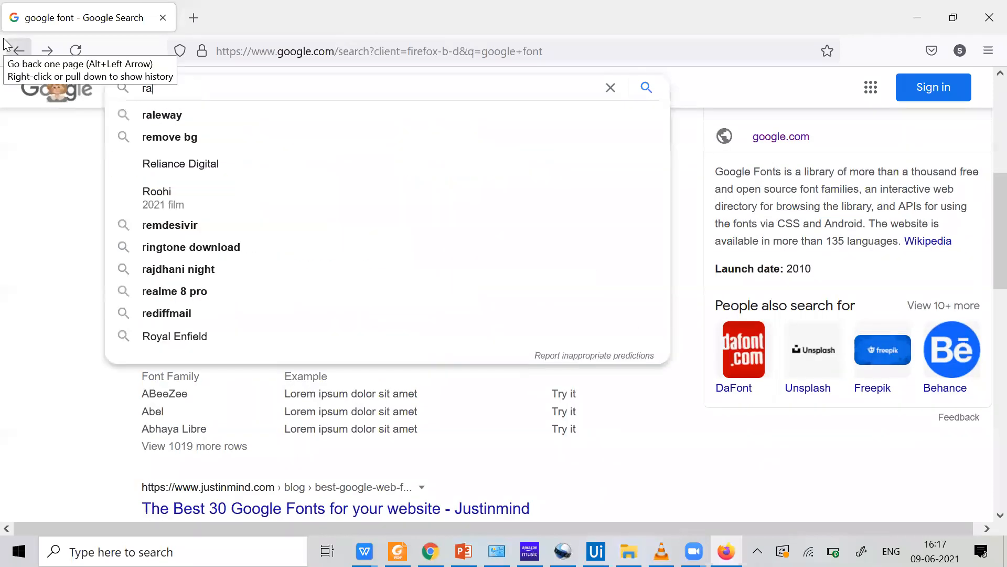
{"action": "type", "text": "ting web"}
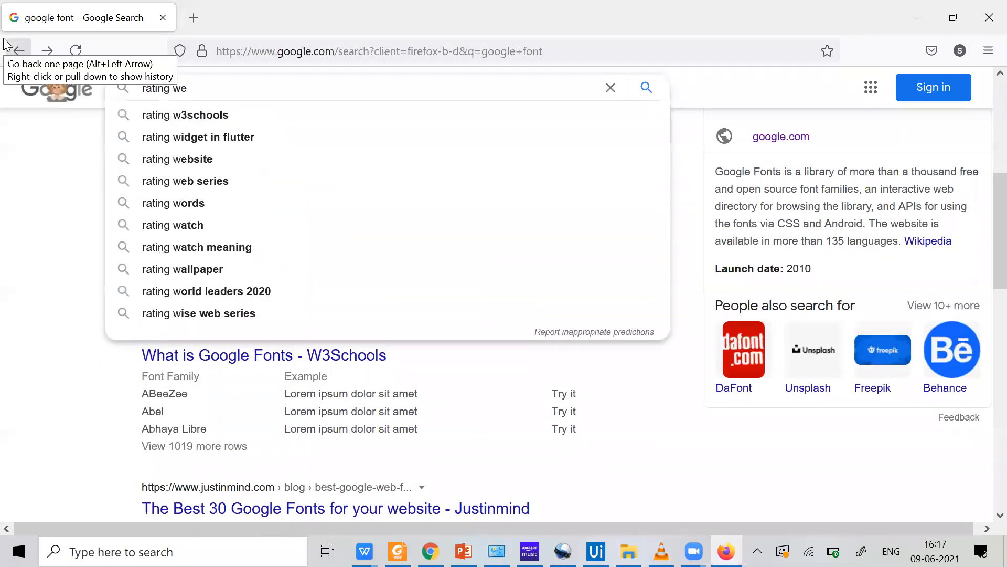
{"action": "key", "text": "Down"}
{"action": "key", "text": "Return"}
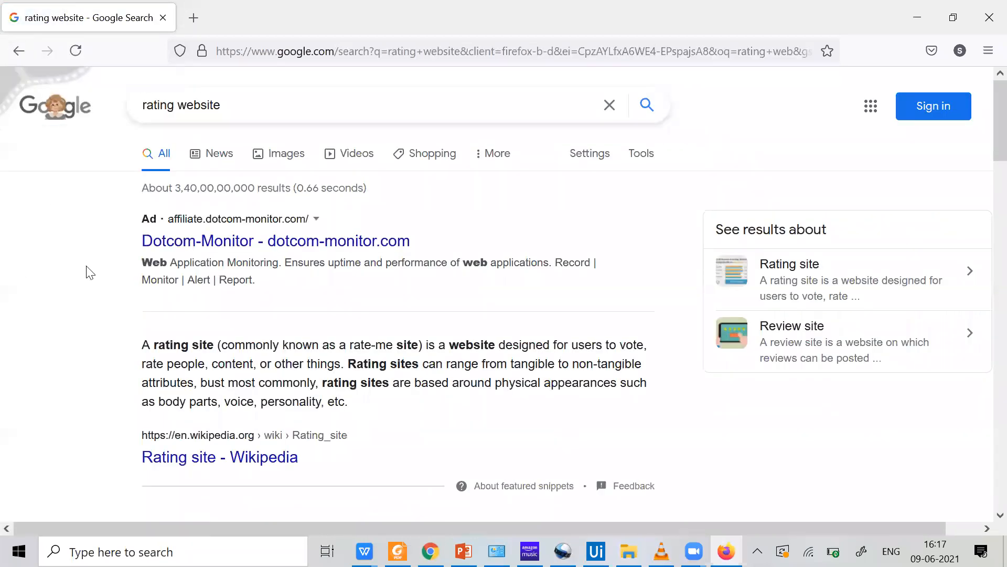
Open the Alexa result about competitive analysis, marketing mix and website traffic
{"action": "scroll", "coordinate": [90, 272], "scroll_direction": "down", "scroll_amount": 5}
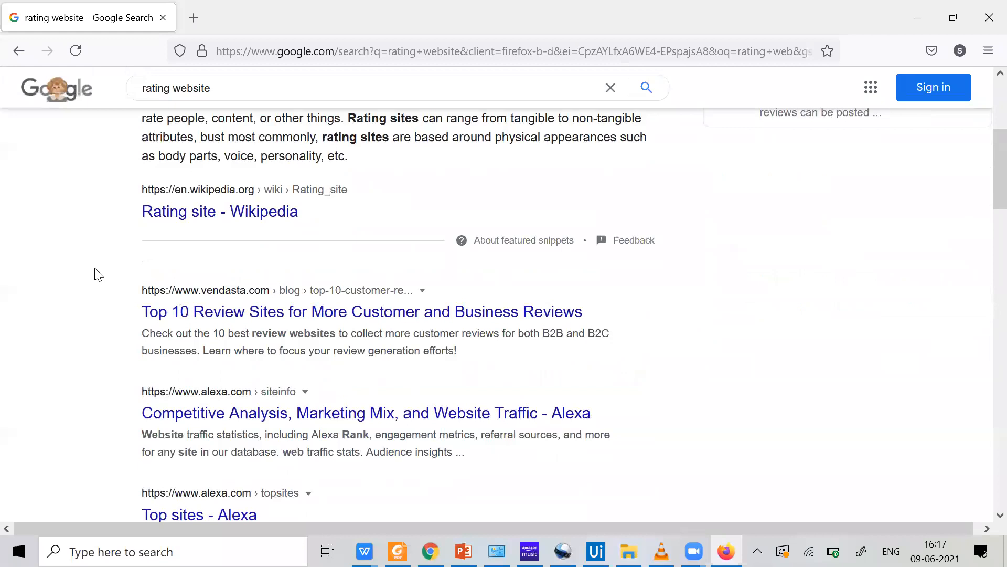
{"action": "scroll", "coordinate": [96, 270], "scroll_direction": "down", "scroll_amount": 5}
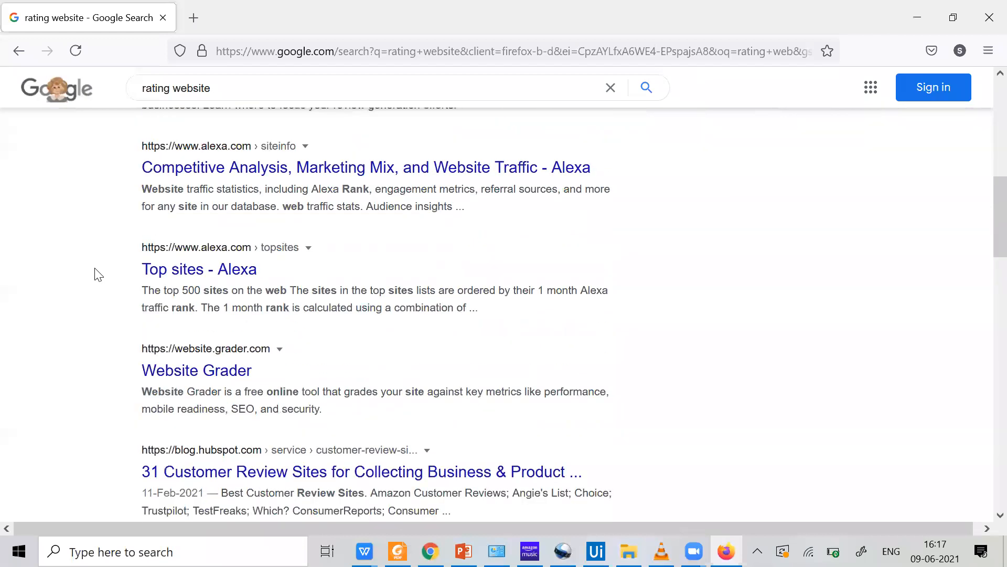
{"action": "left_click", "coordinate": [241, 178]}
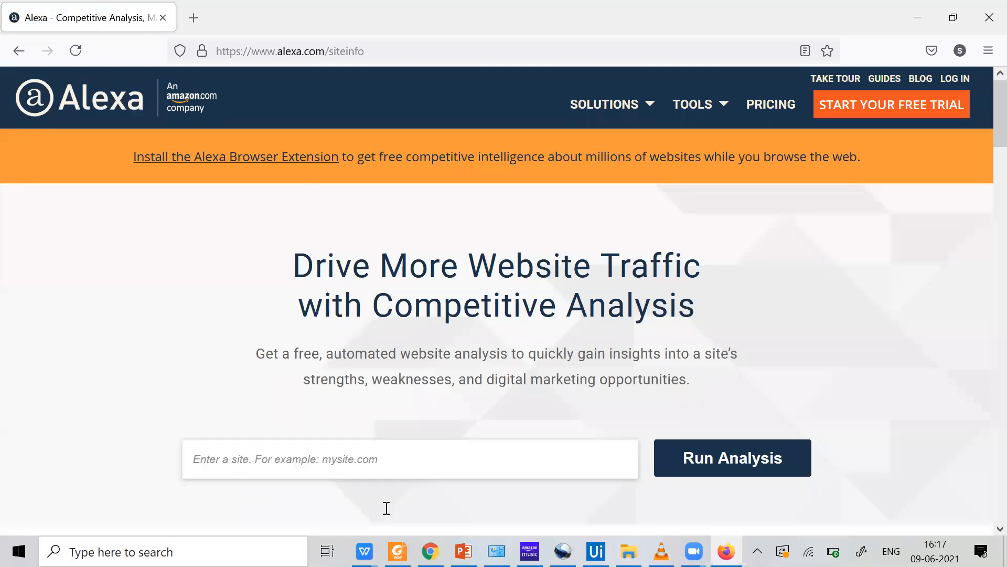
Examine the website analysis features described on the Alexa page and return to the search results
{"action": "mouse_move", "coordinate": [397, 551]}
{"action": "scroll", "coordinate": [211, 266], "scroll_direction": "down", "scroll_amount": 6}
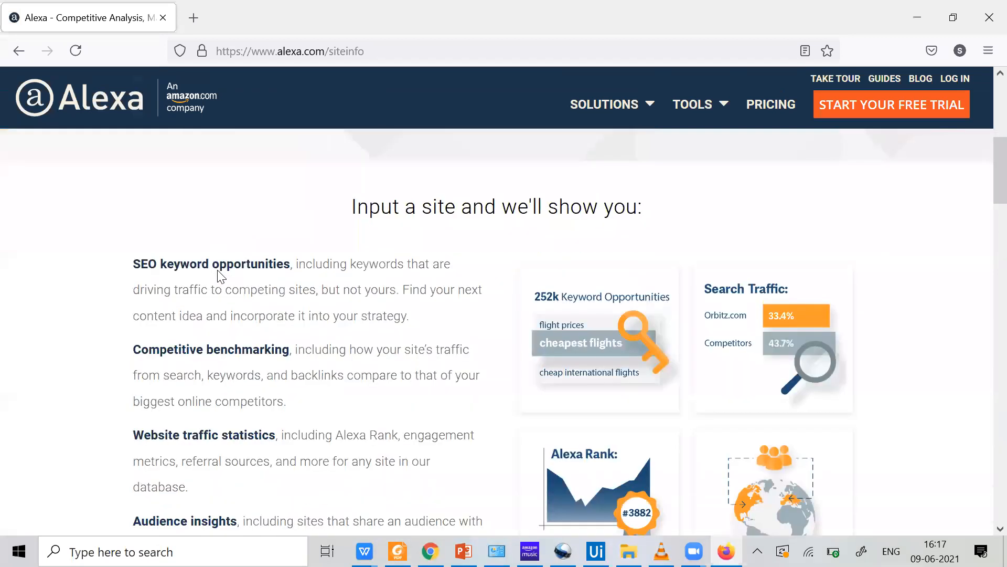
{"action": "scroll", "coordinate": [51, 152], "scroll_direction": "down", "scroll_amount": 6}
{"action": "scroll", "coordinate": [35, 129], "scroll_direction": "down", "scroll_amount": 4}
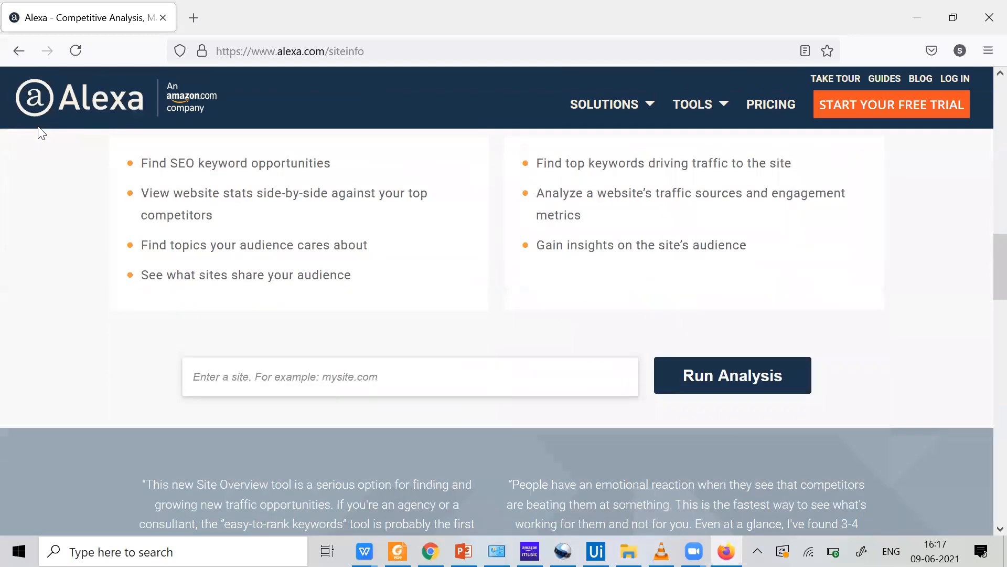
{"action": "scroll", "coordinate": [41, 132], "scroll_direction": "up", "scroll_amount": 15}
{"action": "left_click", "coordinate": [18, 50]}
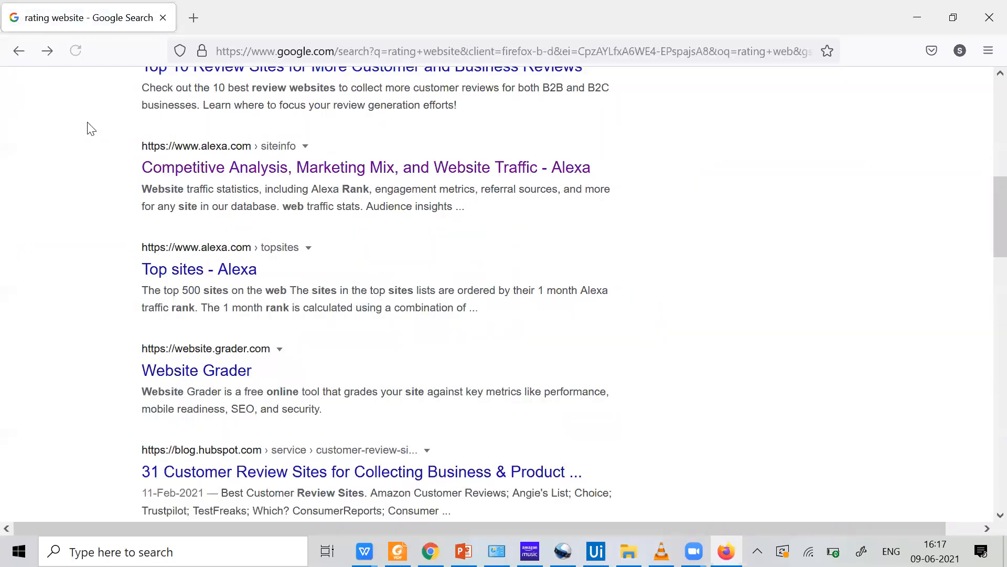
Search Google for "rotten tomatoes rating" and open the official Rotten Tomatoes site
{"action": "key", "text": "Tab"}
{"action": "key", "text": "Tab"}
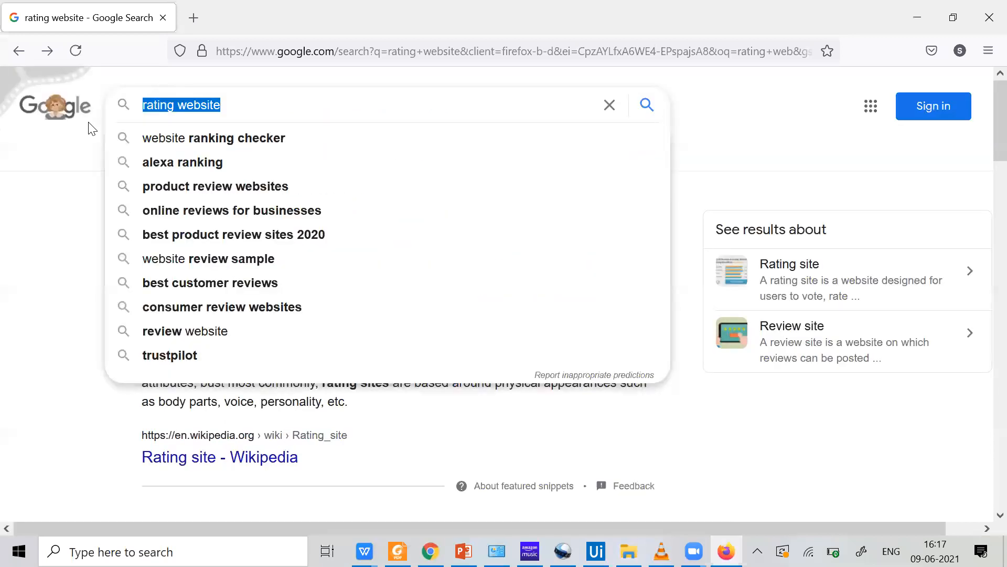
{"action": "type", "text": "rotten"}
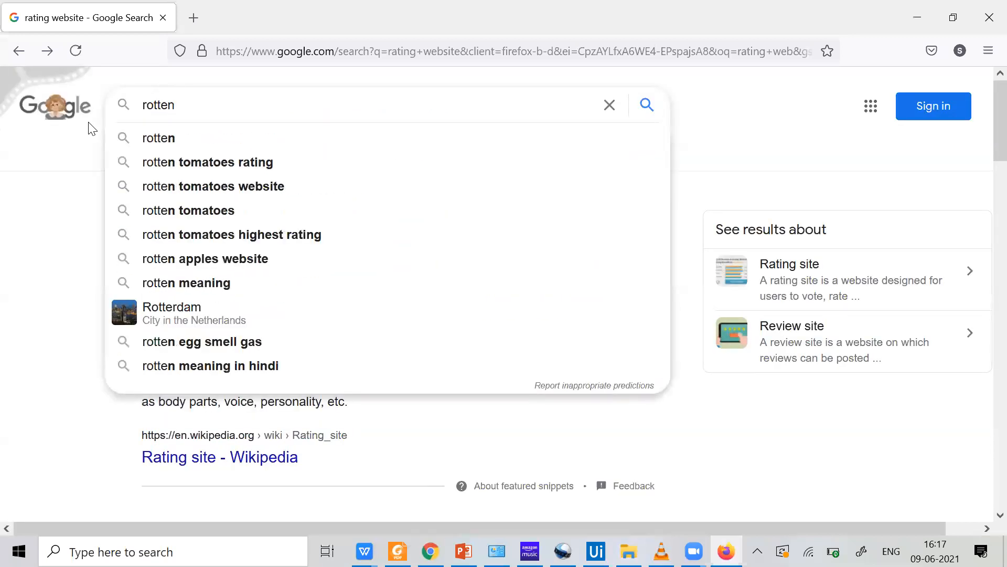
{"action": "key", "text": "Down"}
{"action": "key", "text": "Return"}
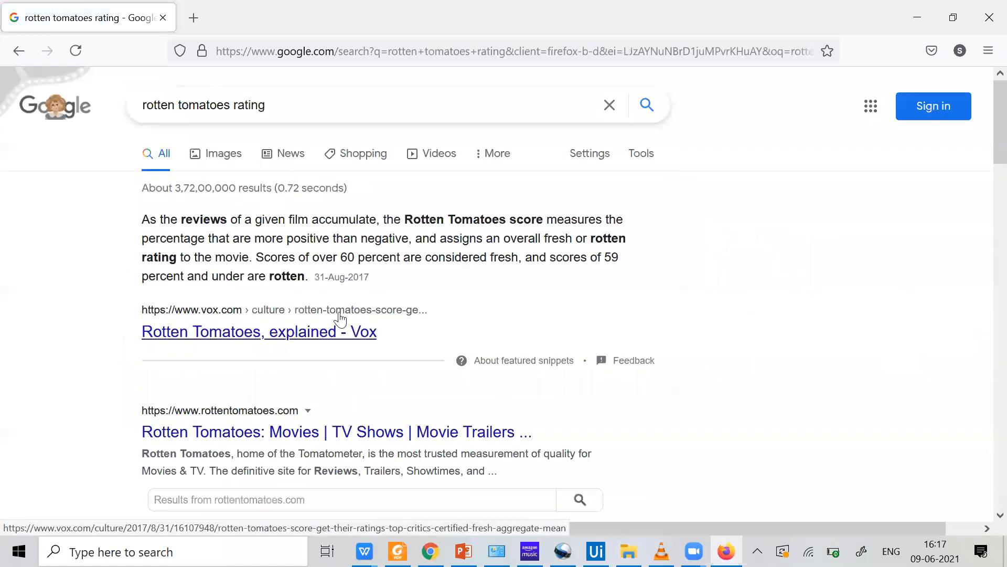
{"action": "left_click", "coordinate": [407, 438]}
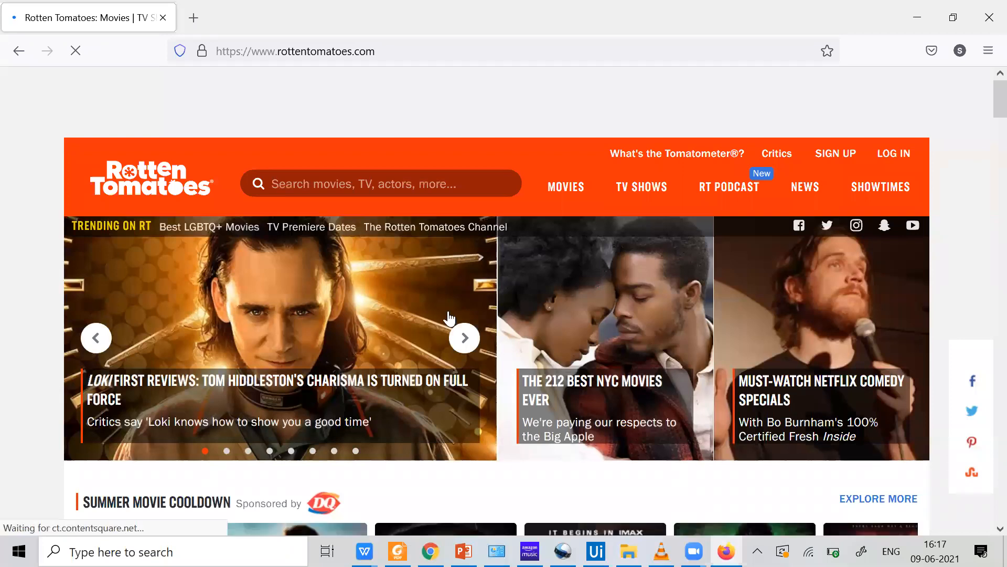
Examine the featured stories and the movie and TV show scores on the Rotten Tomatoes home page
{"action": "scroll", "coordinate": [294, 371], "scroll_direction": "down", "scroll_amount": 5}
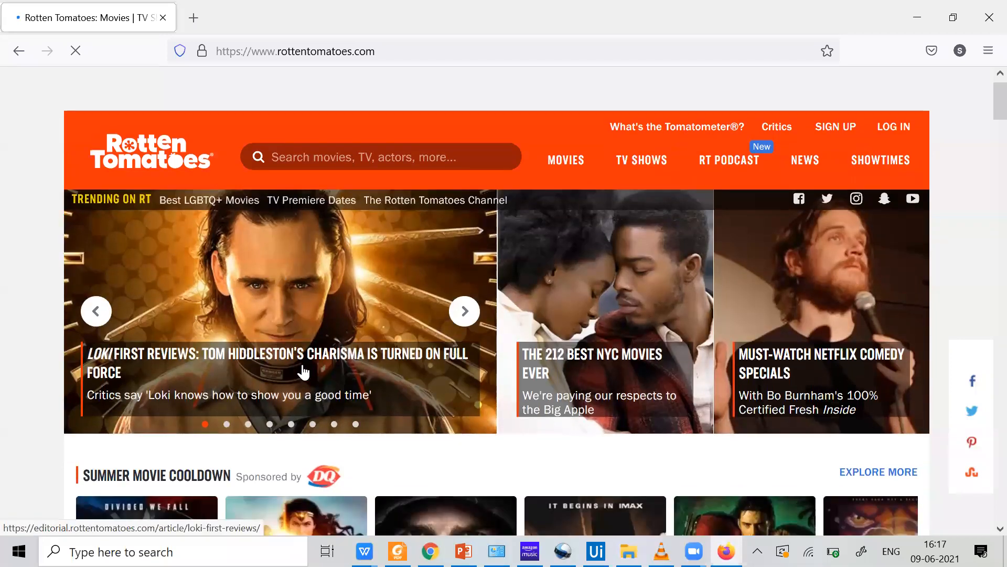
{"action": "scroll", "coordinate": [204, 376], "scroll_direction": "up", "scroll_amount": 5}
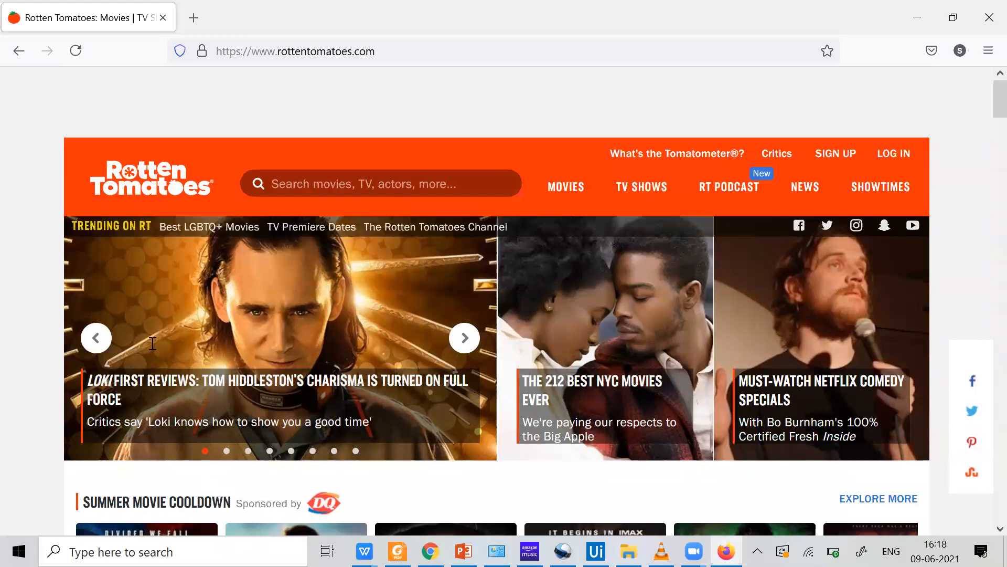
{"action": "scroll", "coordinate": [382, 368], "scroll_direction": "down", "scroll_amount": 10}
{"action": "scroll", "coordinate": [382, 369], "scroll_direction": "down", "scroll_amount": 8}
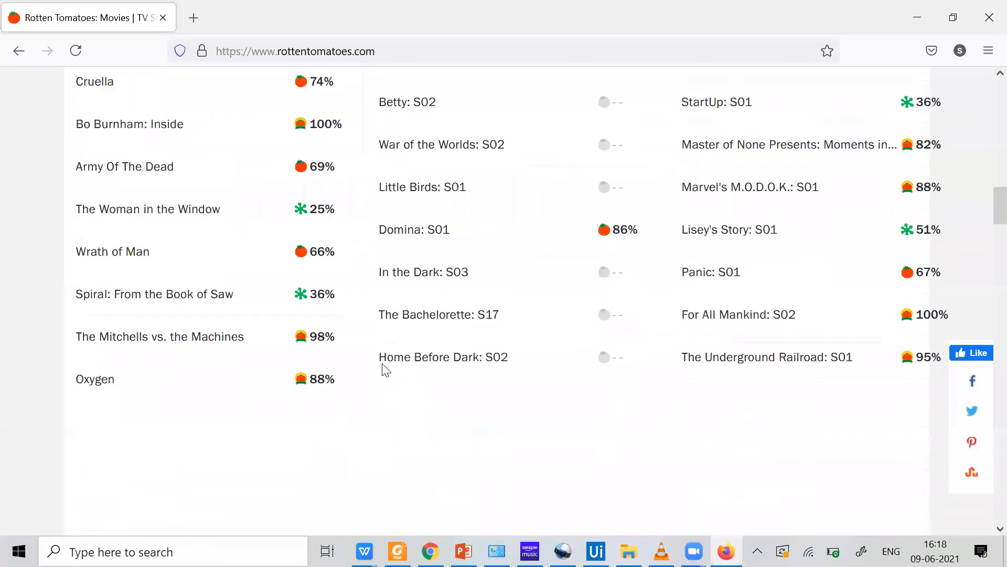
{"action": "scroll", "coordinate": [382, 369], "scroll_direction": "up", "scroll_amount": 11}
{"action": "scroll", "coordinate": [383, 371], "scroll_direction": "up", "scroll_amount": 8}
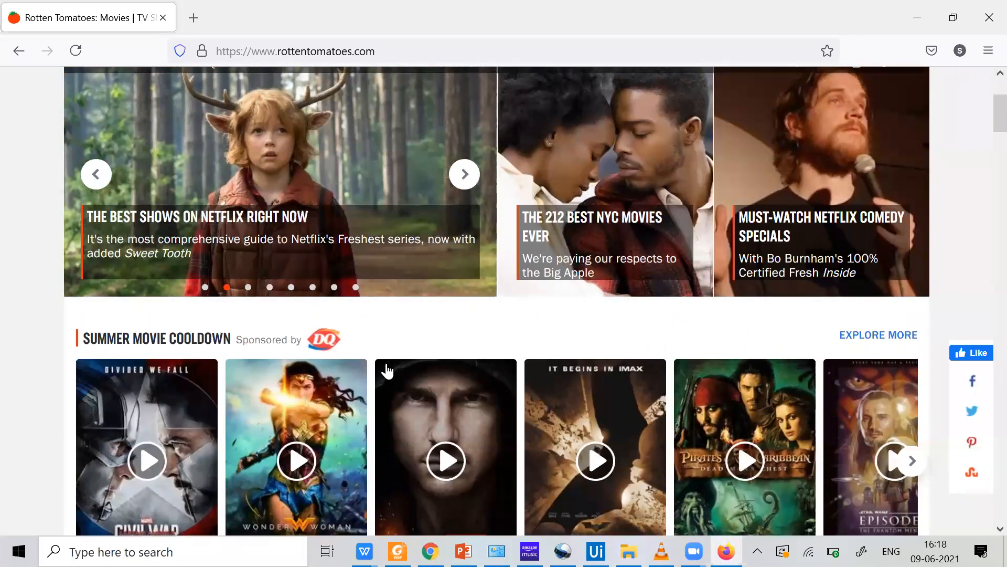
{"action": "scroll", "coordinate": [387, 371], "scroll_direction": "down", "scroll_amount": 4}
{"action": "scroll", "coordinate": [390, 370], "scroll_direction": "down", "scroll_amount": 20}
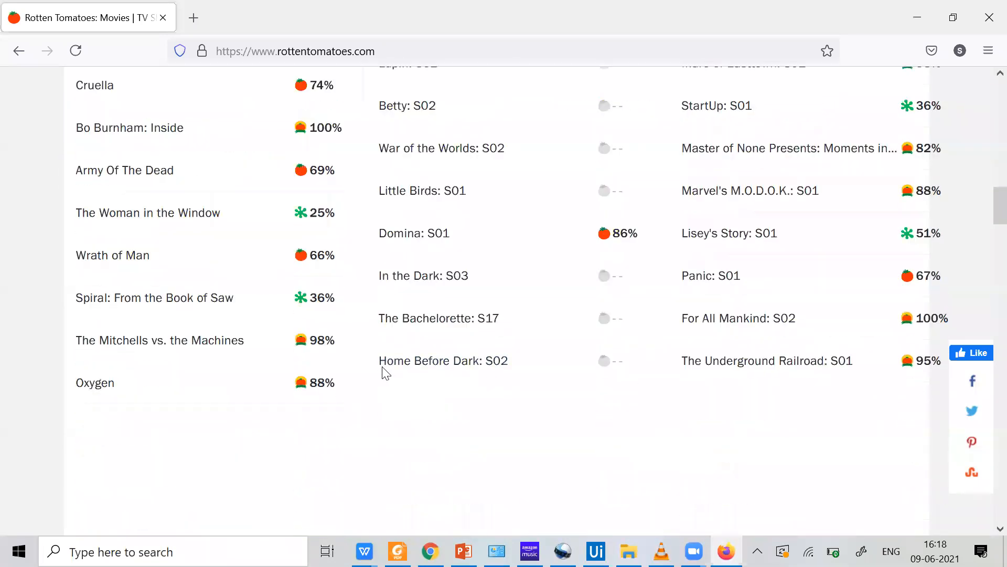
{"action": "scroll", "coordinate": [142, 210], "scroll_direction": "down", "scroll_amount": 5}
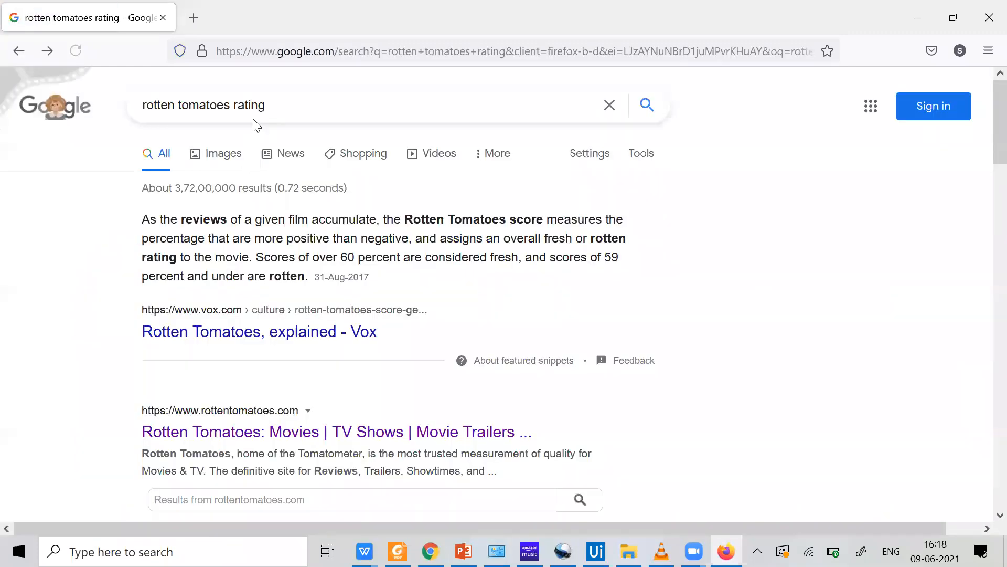
Replace the Google query with "make my trip" and run the search
{"action": "left_click_drag", "start_coordinate": [280, 106], "coordinate": [0, 59]}
{"action": "type", "text": "ma"}
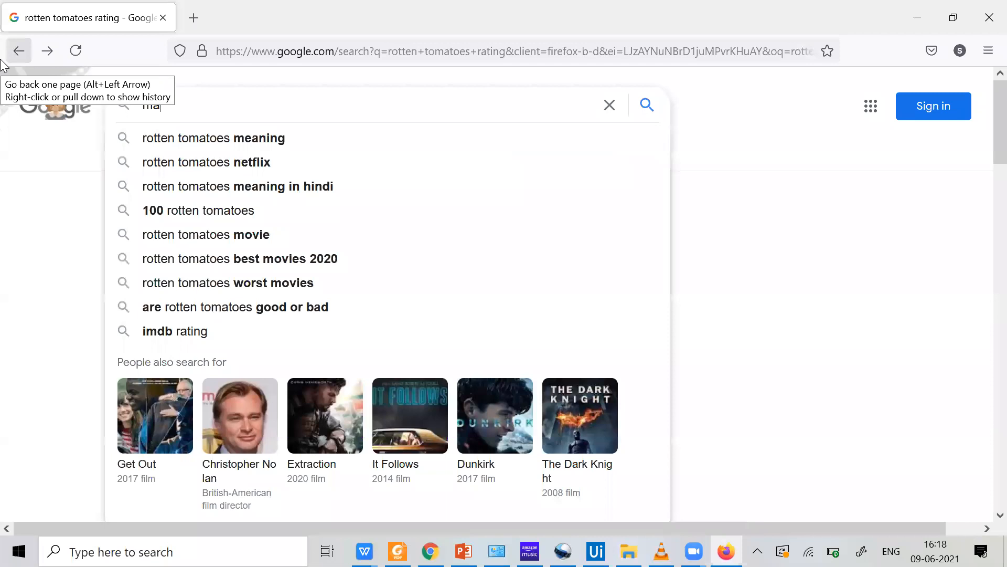
{"action": "type", "text": "ke my trip"}
{"action": "key", "text": "Return"}
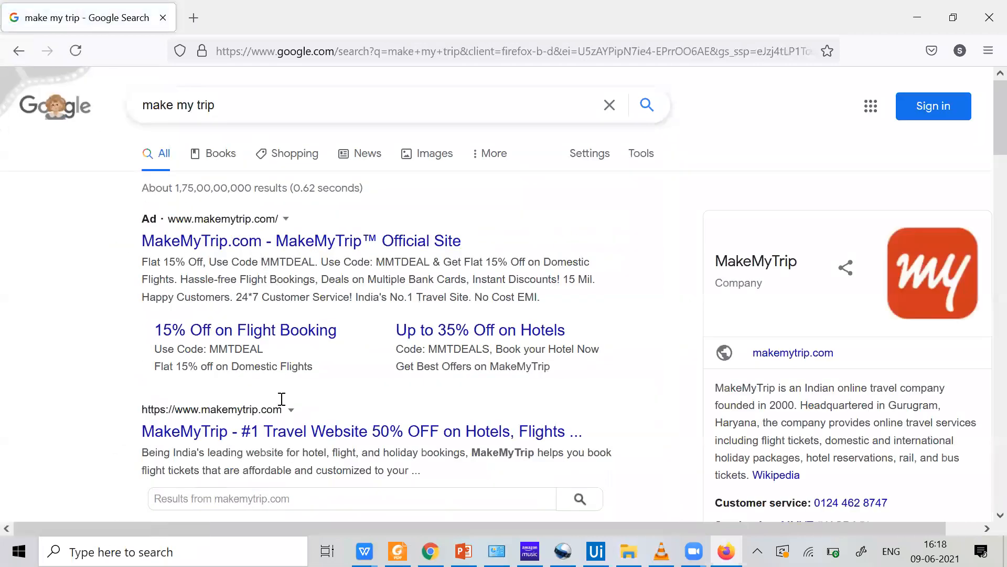
Open the MakeMyTrip site from the search results, look over its hotel booking page and return to the results
{"action": "left_click", "coordinate": [294, 439]}
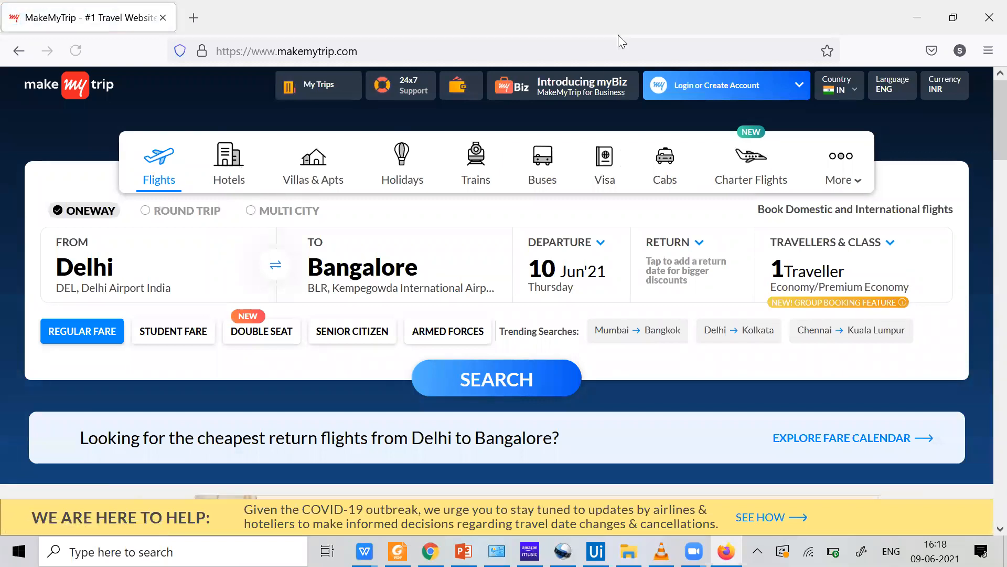
{"action": "left_click", "coordinate": [229, 160]}
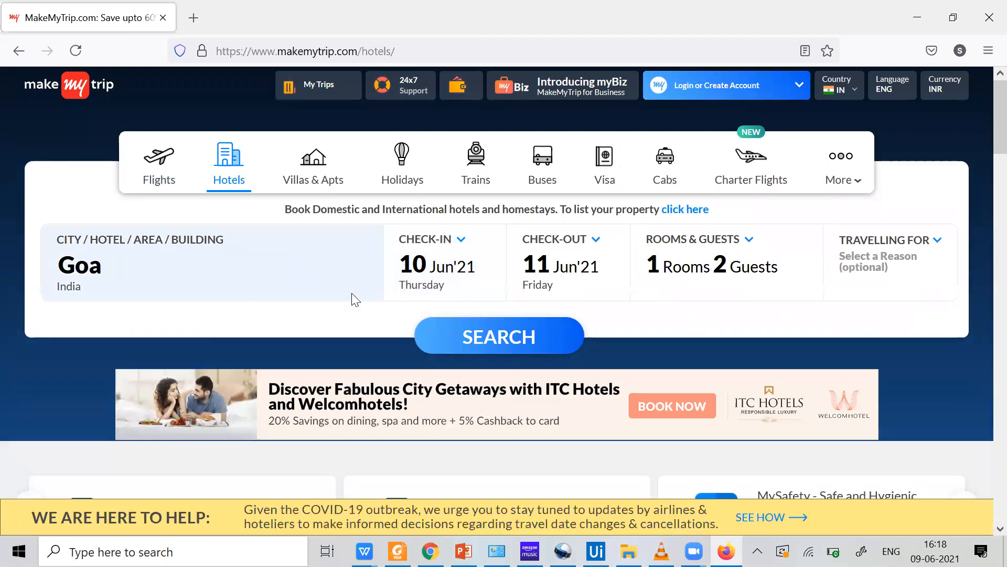
{"action": "scroll", "coordinate": [342, 300], "scroll_direction": "down", "scroll_amount": 2}
{"action": "scroll", "coordinate": [213, 288], "scroll_direction": "down", "scroll_amount": 2}
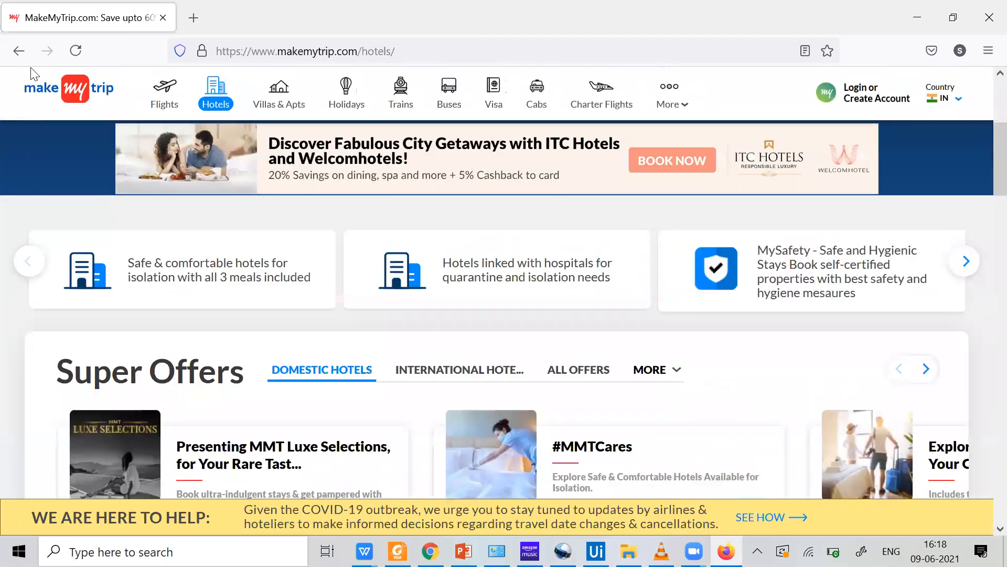
{"action": "left_click", "coordinate": [102, 92]}
{"action": "left_click", "coordinate": [19, 51]}
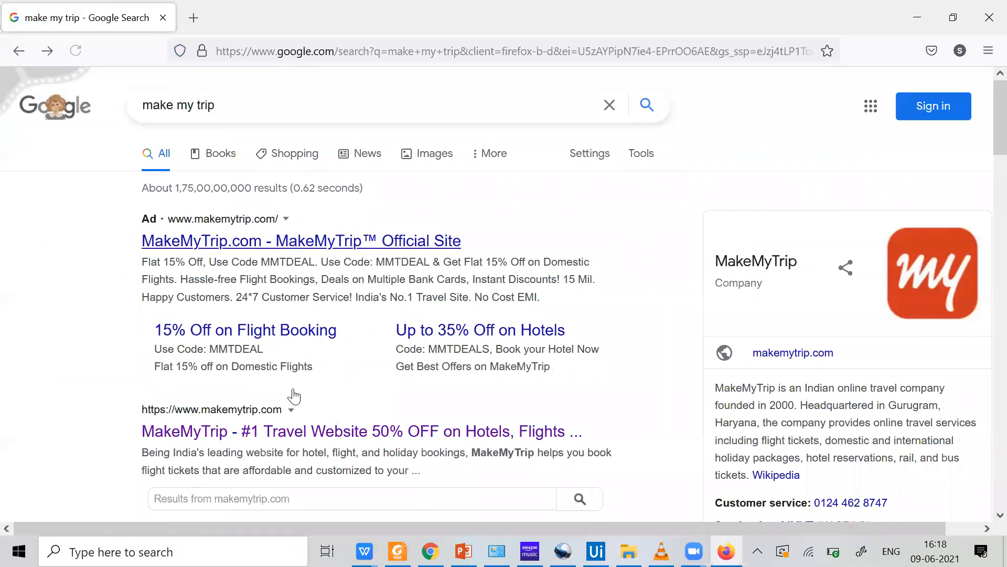
Examine the MakeMyTrip search results, including the booking links, local map and related travel companies
{"action": "scroll", "coordinate": [294, 396], "scroll_direction": "down", "scroll_amount": 2}
{"action": "scroll", "coordinate": [341, 299], "scroll_direction": "down", "scroll_amount": 1}
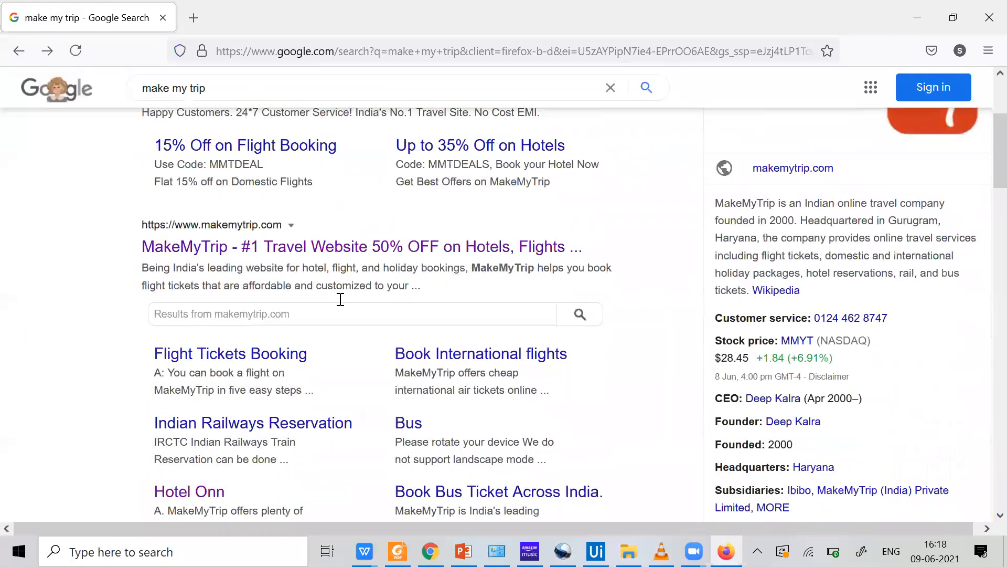
{"action": "scroll", "coordinate": [341, 300], "scroll_direction": "down", "scroll_amount": 3}
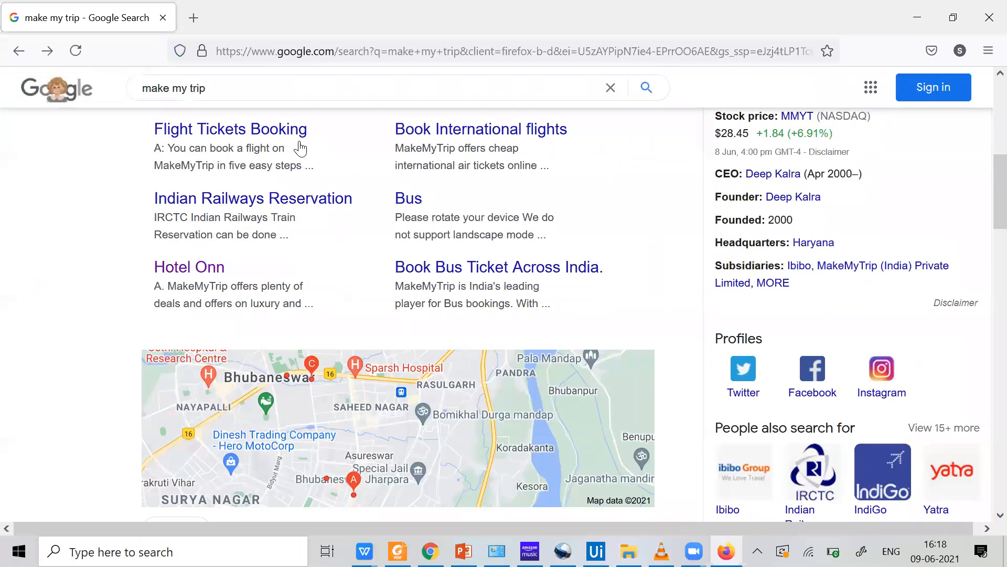
{"action": "scroll", "coordinate": [299, 143], "scroll_direction": "up", "scroll_amount": 1}
{"action": "left_click", "coordinate": [254, 100]}
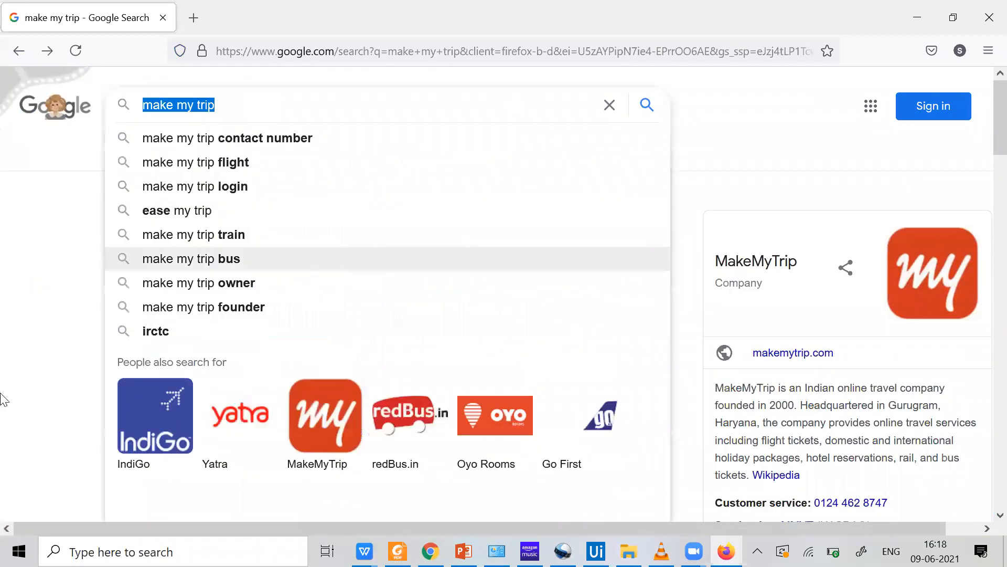
{"action": "left_click", "coordinate": [33, 416]}
{"action": "scroll", "coordinate": [31, 411], "scroll_direction": "down", "scroll_amount": 1}
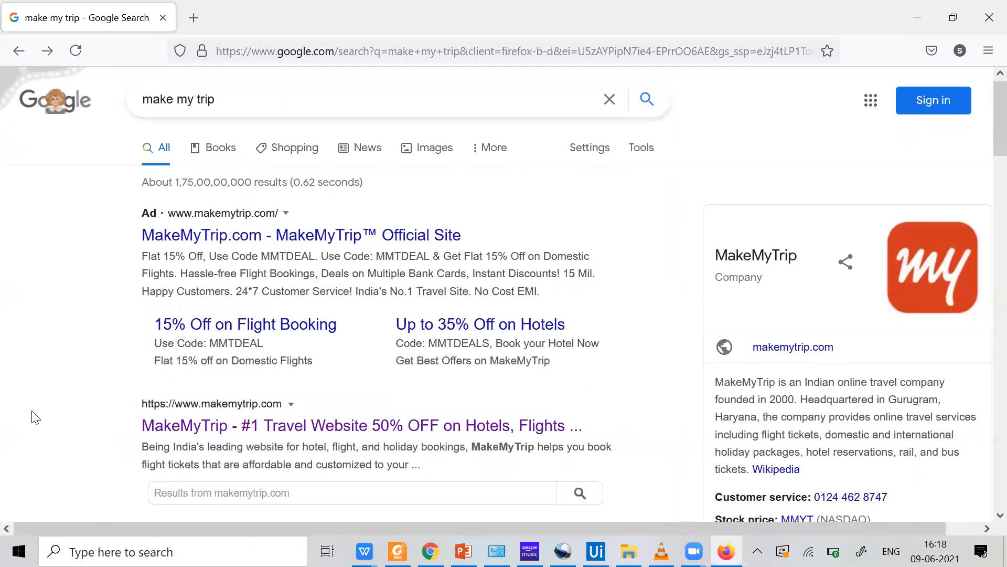
{"action": "scroll", "coordinate": [35, 417], "scroll_direction": "down", "scroll_amount": 5}
{"action": "scroll", "coordinate": [34, 417], "scroll_direction": "down", "scroll_amount": 2}
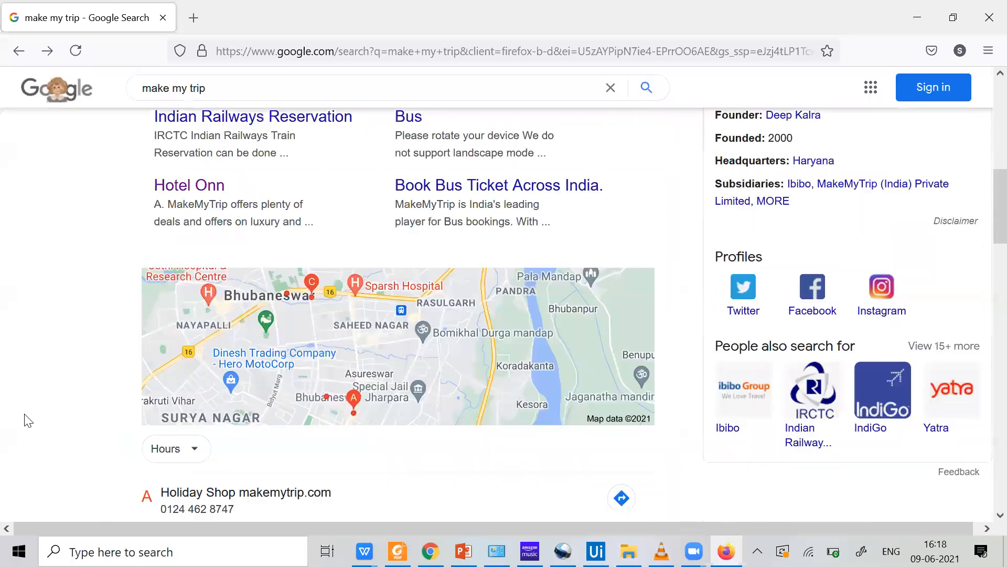
Look up Zomato, open its Akola restaurants page and look over the restaurant cards with their ratings
{"action": "left_click", "coordinate": [236, 48]}
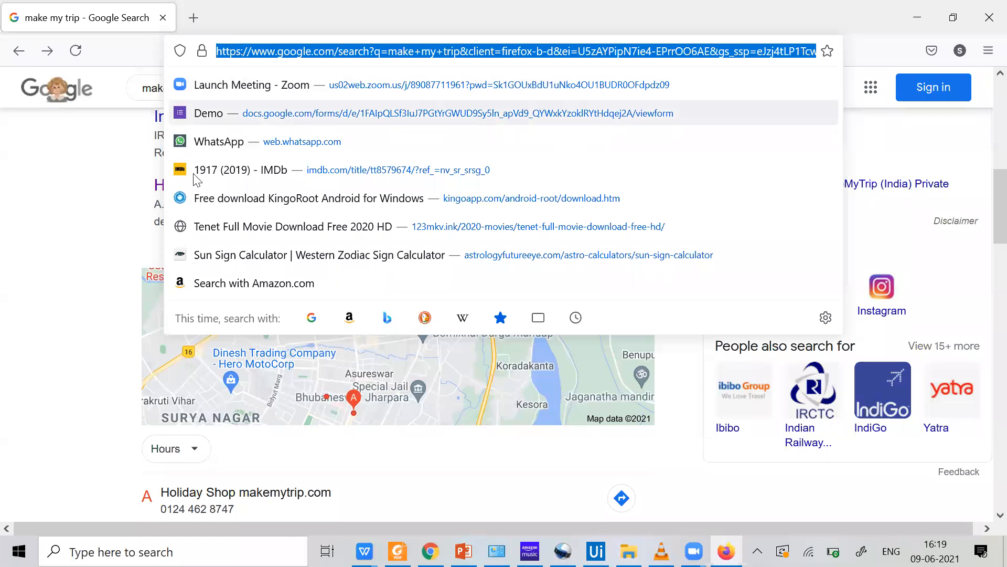
{"action": "type", "text": "zoma"}
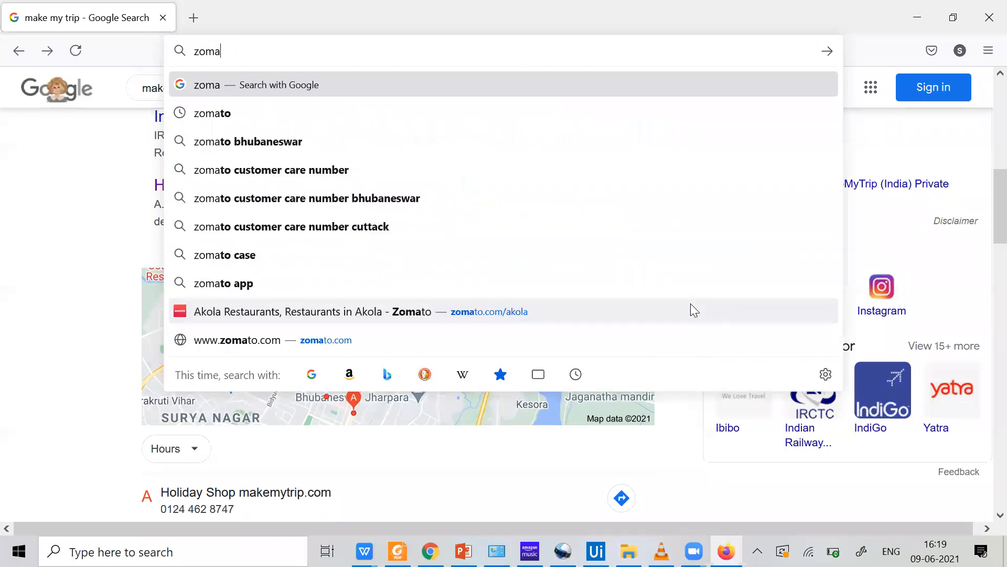
{"action": "left_click", "coordinate": [212, 121]}
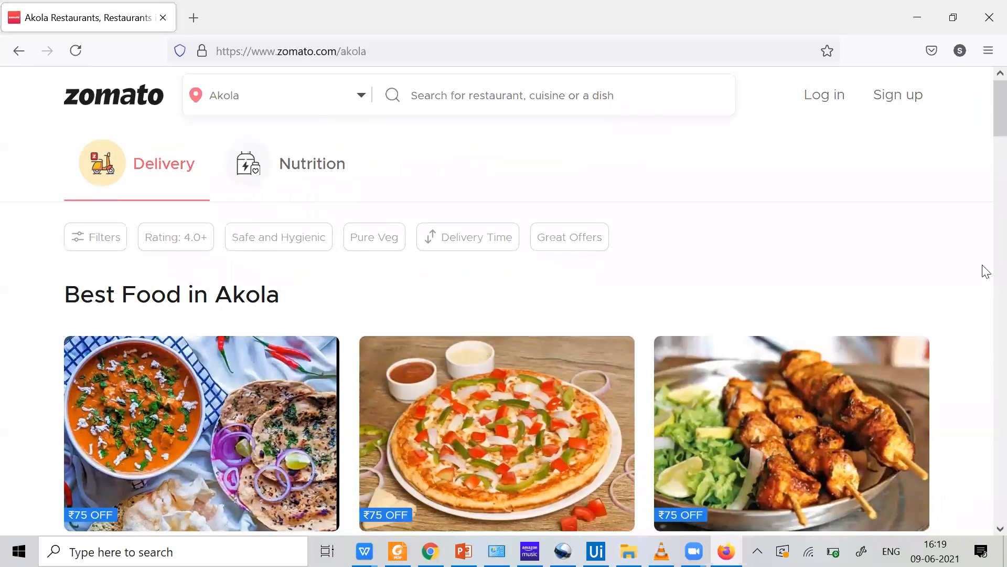
{"action": "scroll", "coordinate": [984, 271], "scroll_direction": "down", "scroll_amount": 1}
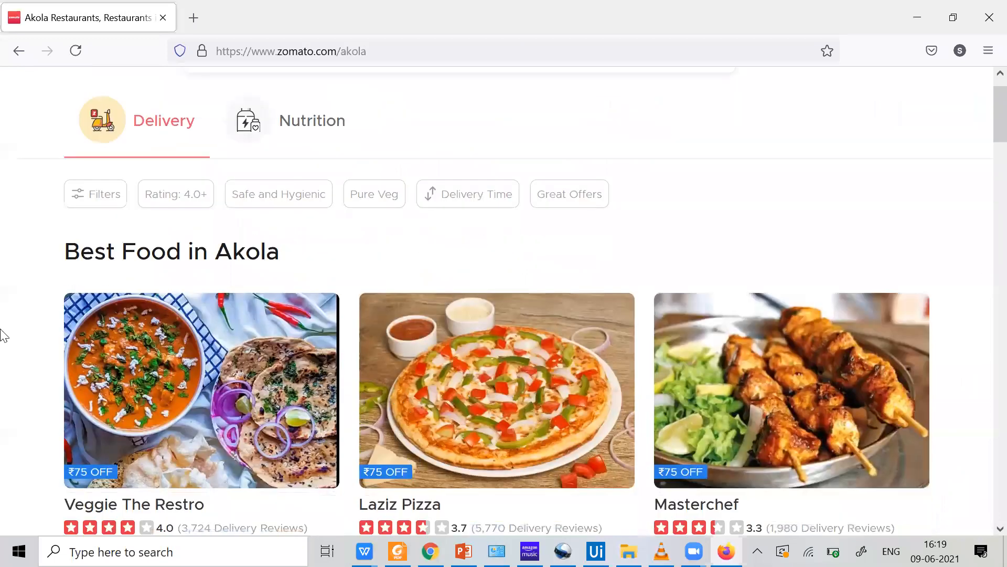
{"action": "scroll", "coordinate": [582, 501], "scroll_direction": "down", "scroll_amount": 3}
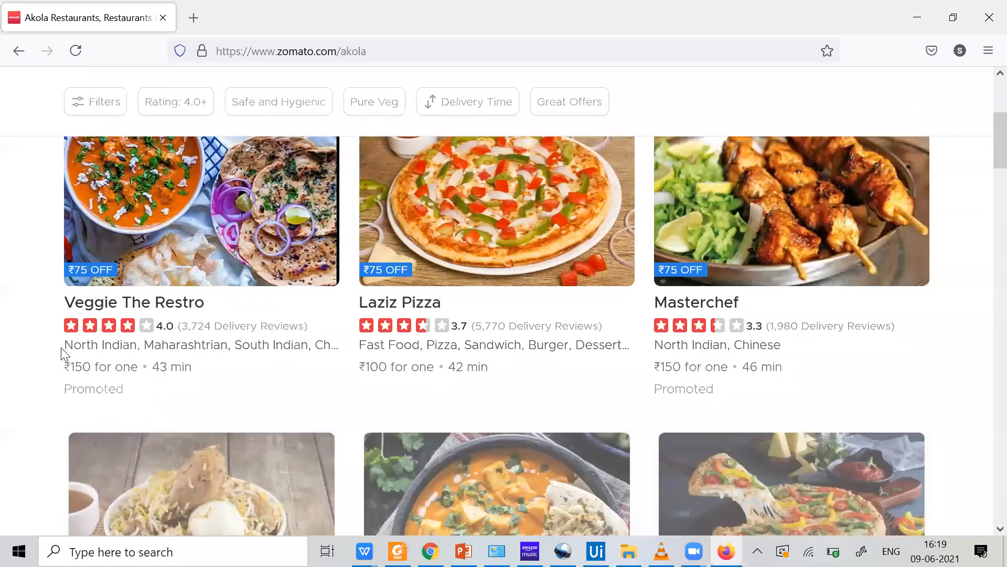
{"action": "scroll", "coordinate": [74, 354], "scroll_direction": "up", "scroll_amount": 1}
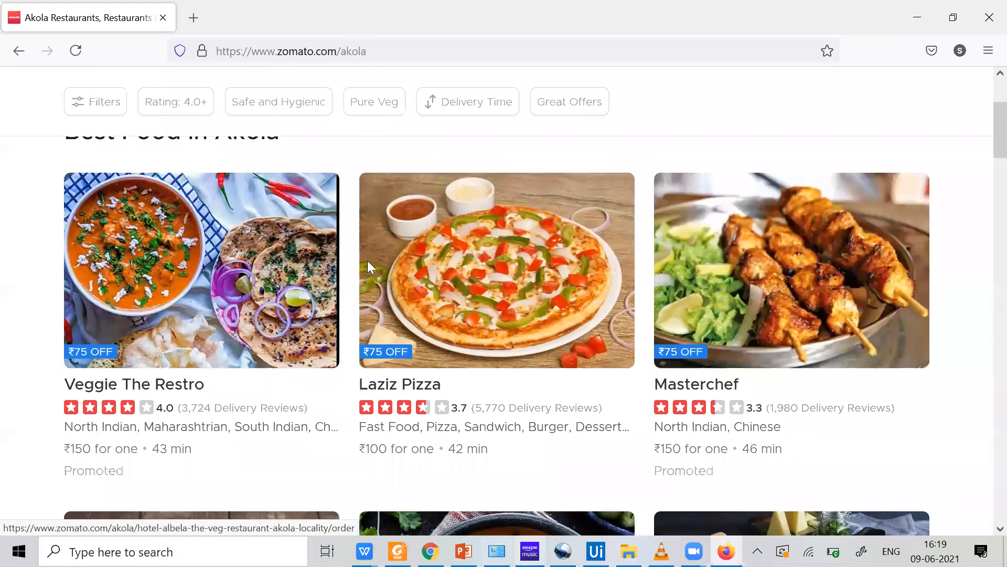
Switch to the UiPath Extract Wizard and extract restaurant names and URLs, using Veggie The Restro and Masterchef as the two pattern elements
{"action": "key", "text": "alt+Tab"}
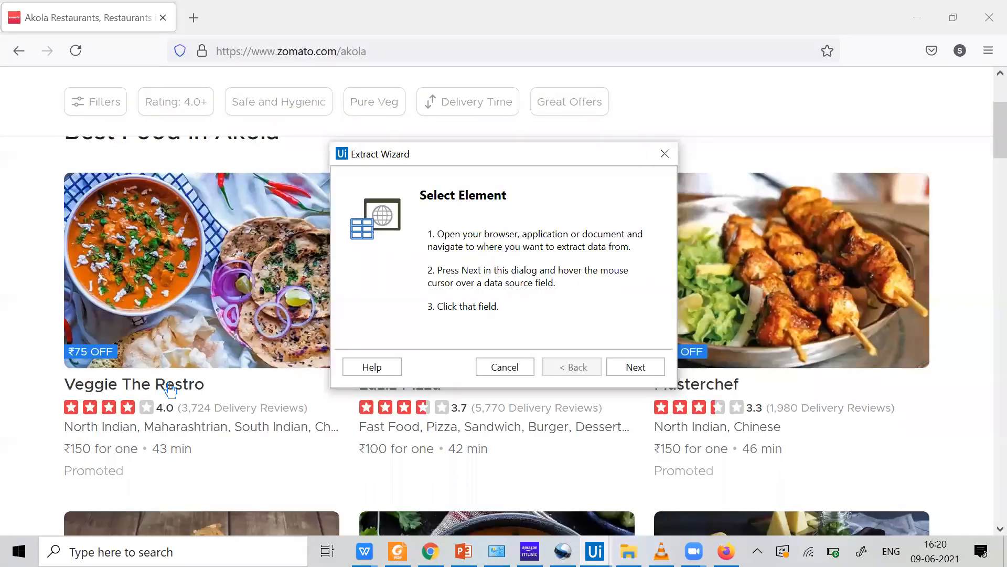
{"action": "key", "text": "Return"}
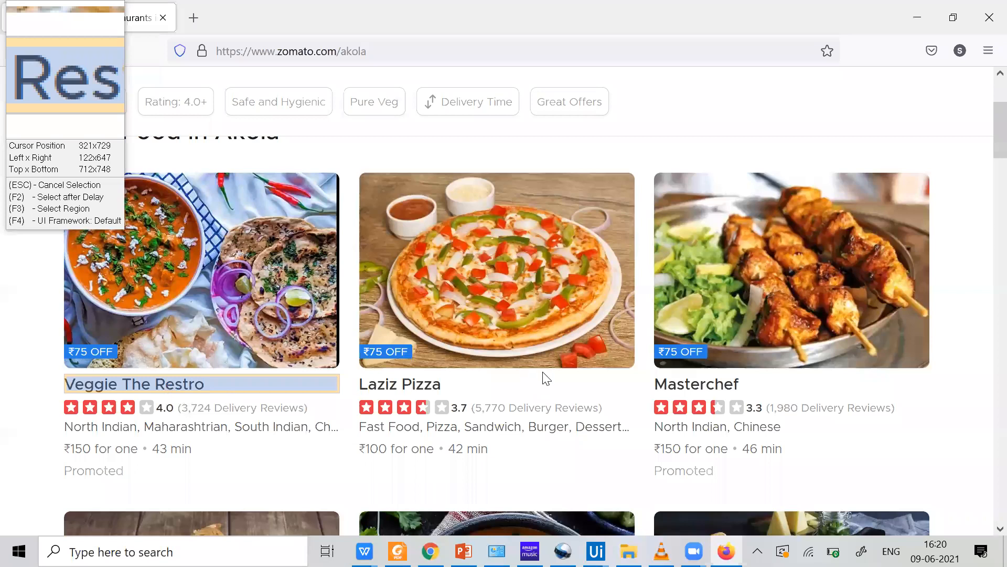
{"action": "left_click", "coordinate": [638, 377]}
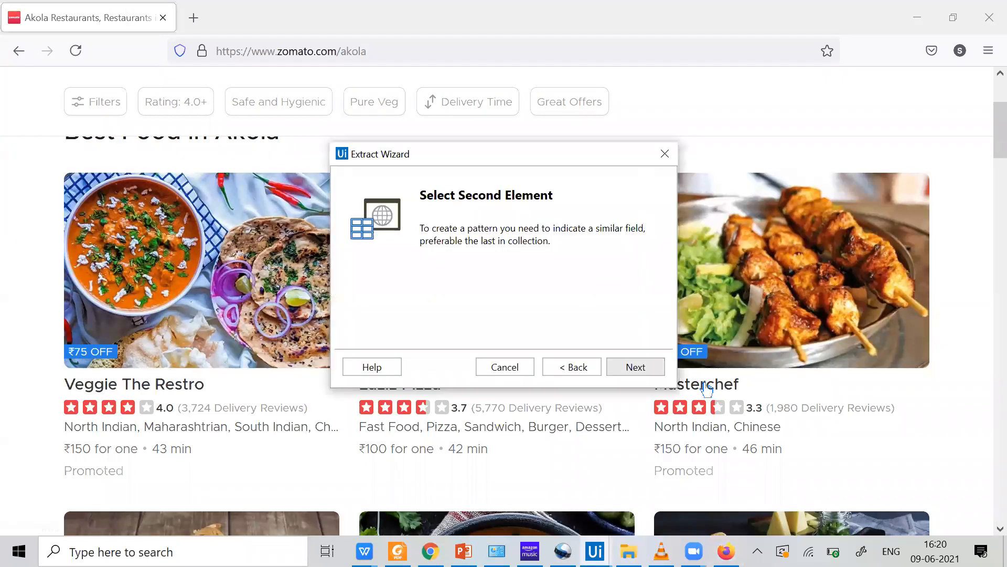
{"action": "key", "text": "Return"}
{"action": "left_click", "coordinate": [705, 386]}
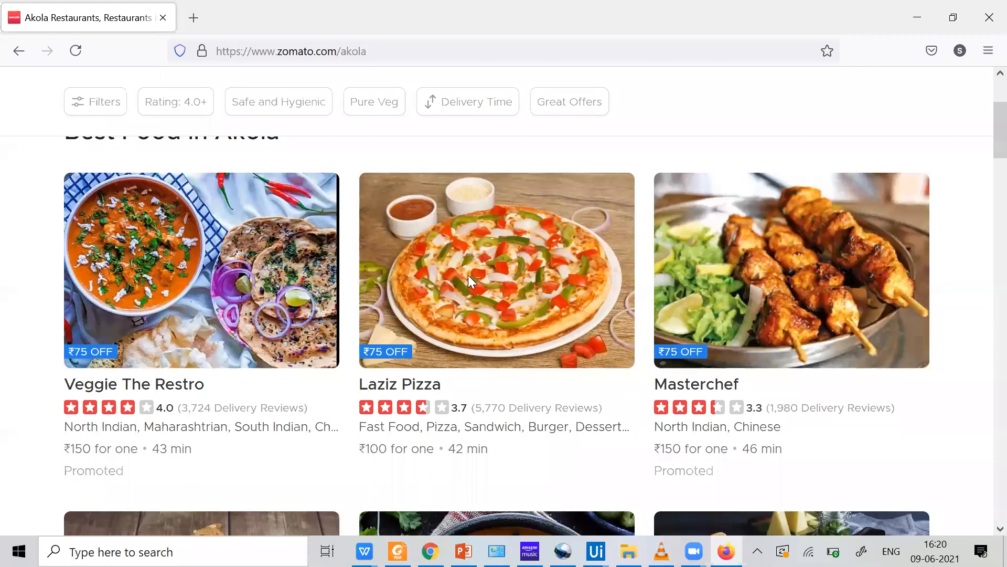
{"action": "left_click", "coordinate": [631, 368]}
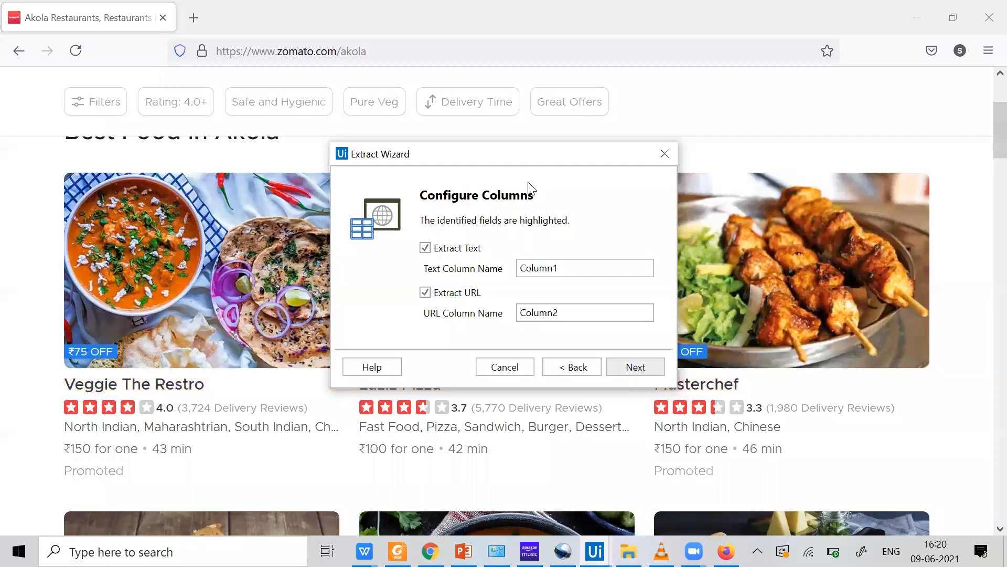
{"action": "key", "text": "Return"}
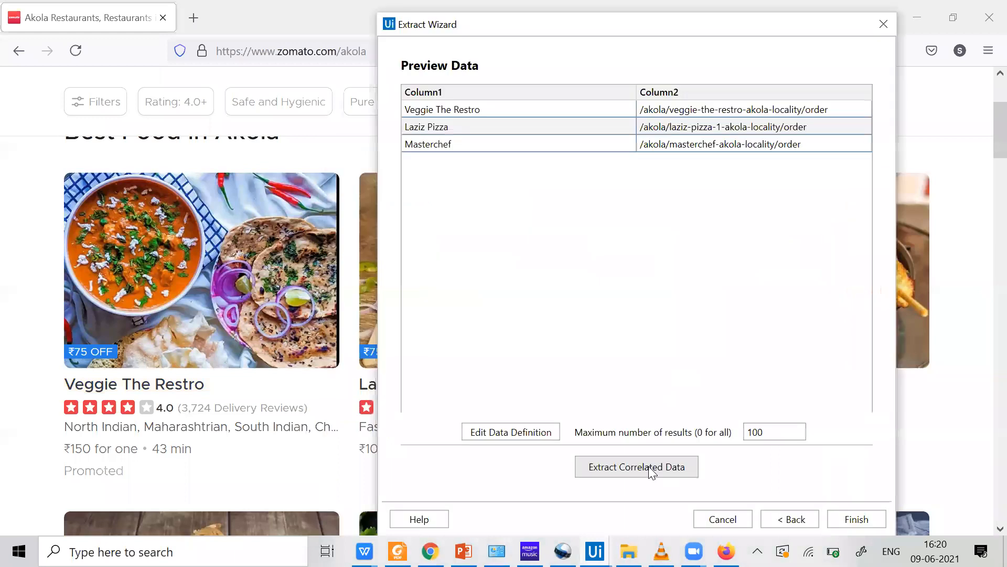
Extract the restaurants' rating scores as correlated data in a text column named "rating", using Veggie The Restro and Masterchef for the pattern
{"action": "left_click", "coordinate": [650, 470]}
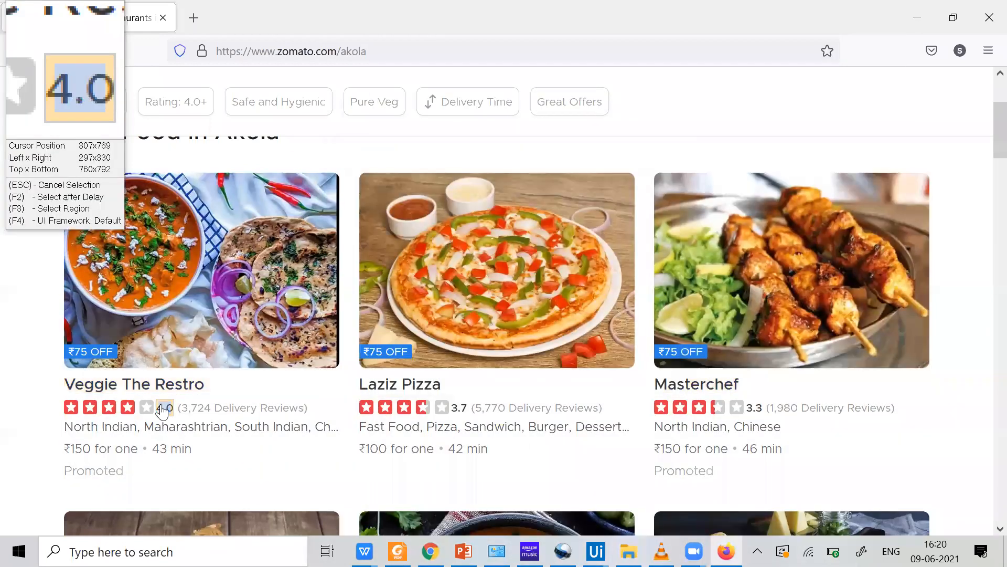
{"action": "left_click", "coordinate": [163, 407]}
{"action": "left_click", "coordinate": [683, 237]}
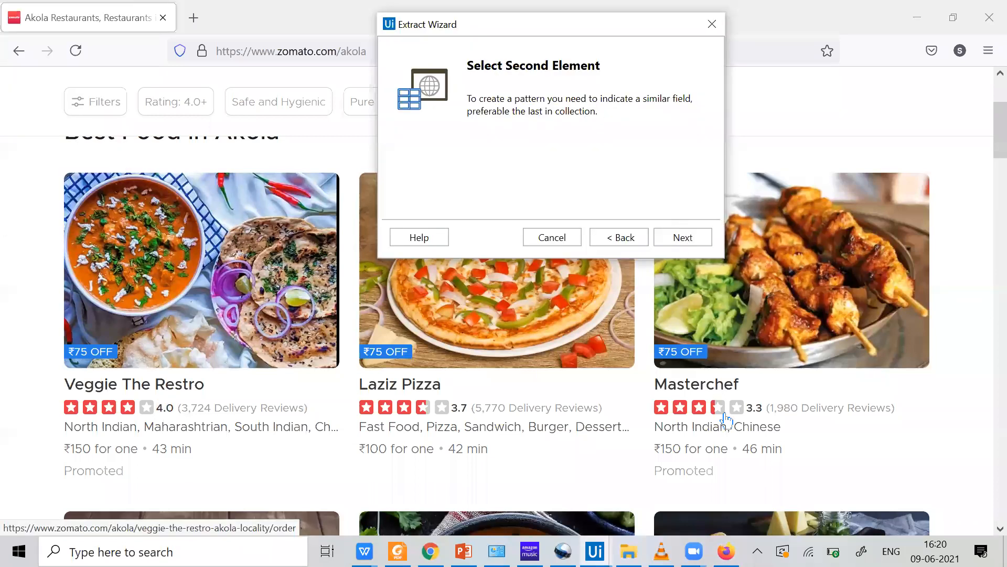
{"action": "left_click", "coordinate": [754, 410]}
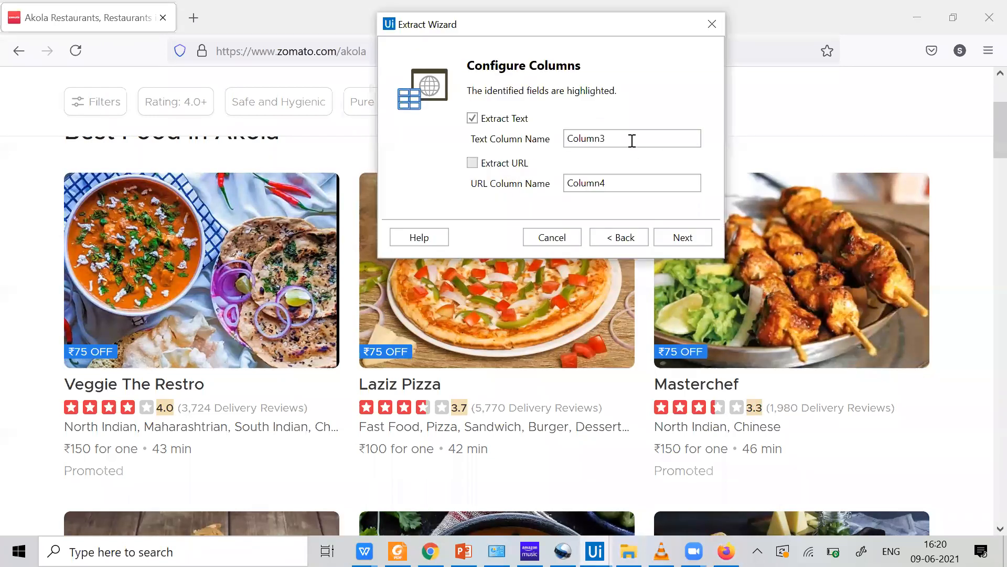
{"action": "left_click_drag", "start_coordinate": [612, 138], "coordinate": [354, 123]}
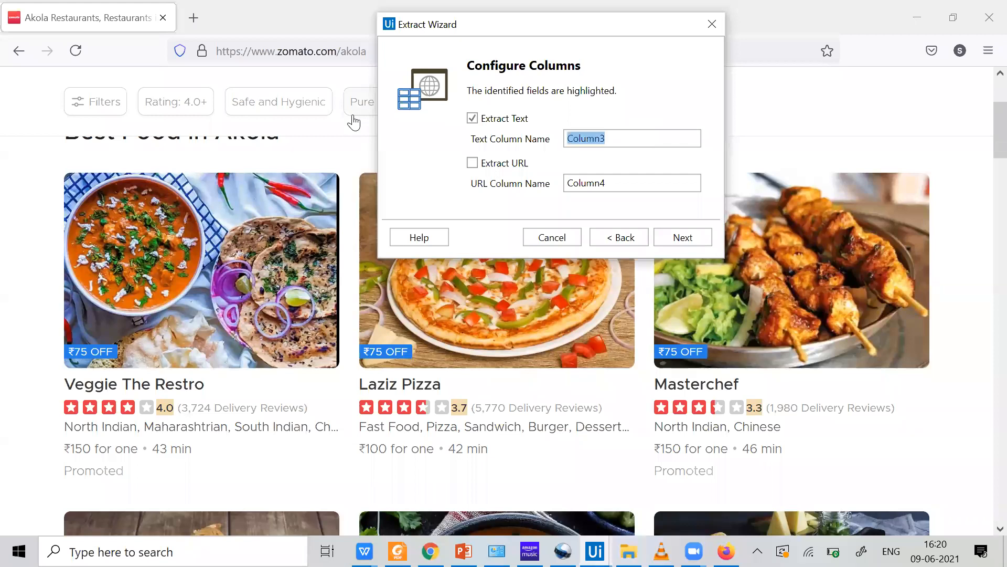
{"action": "type", "text": "rating"}
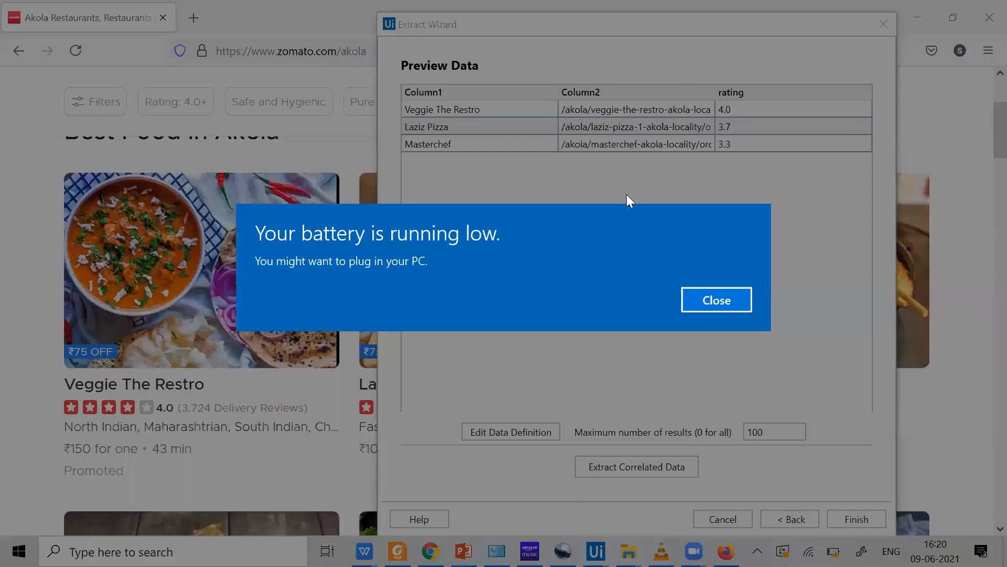
{"action": "left_click", "coordinate": [748, 297]}
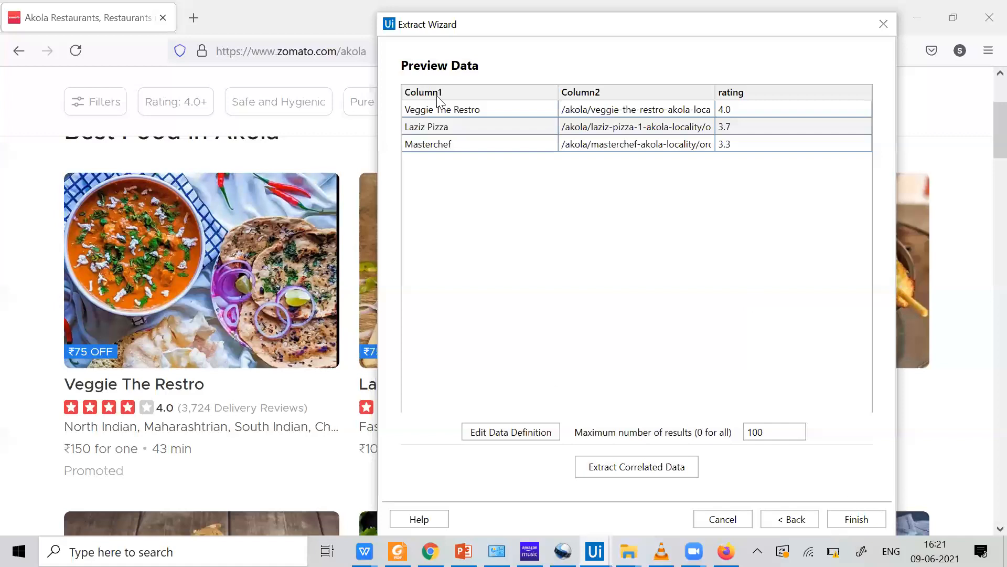
{"action": "left_click_drag", "start_coordinate": [448, 26], "coordinate": [315, 31]}
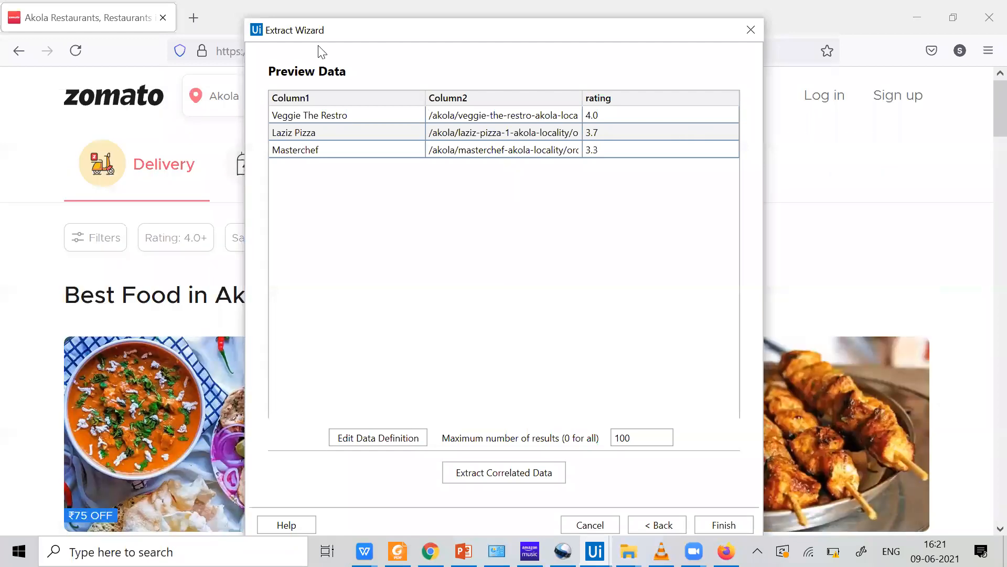
{"action": "left_click_drag", "start_coordinate": [620, 30], "coordinate": [828, 77]}
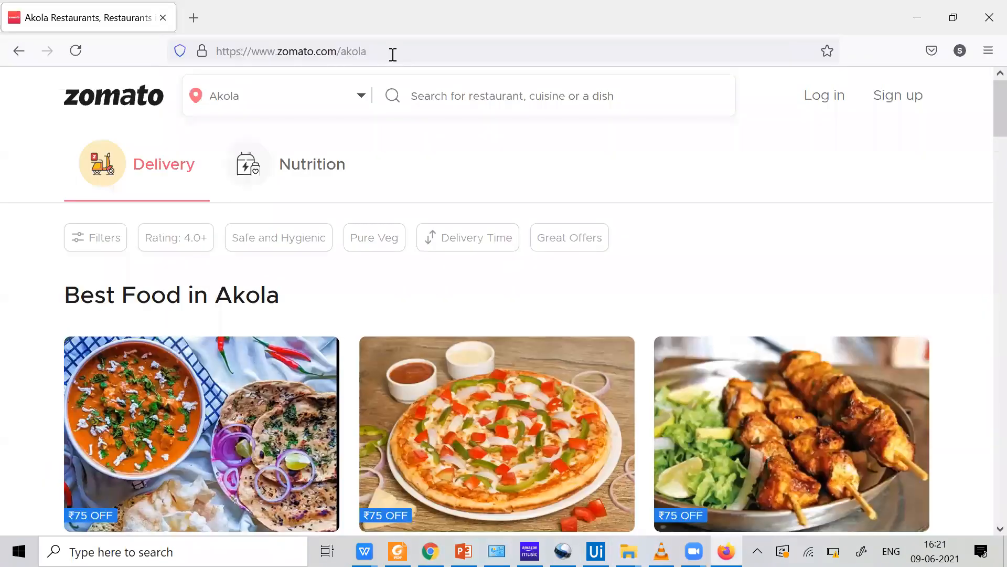
{"action": "left_click", "coordinate": [393, 51]}
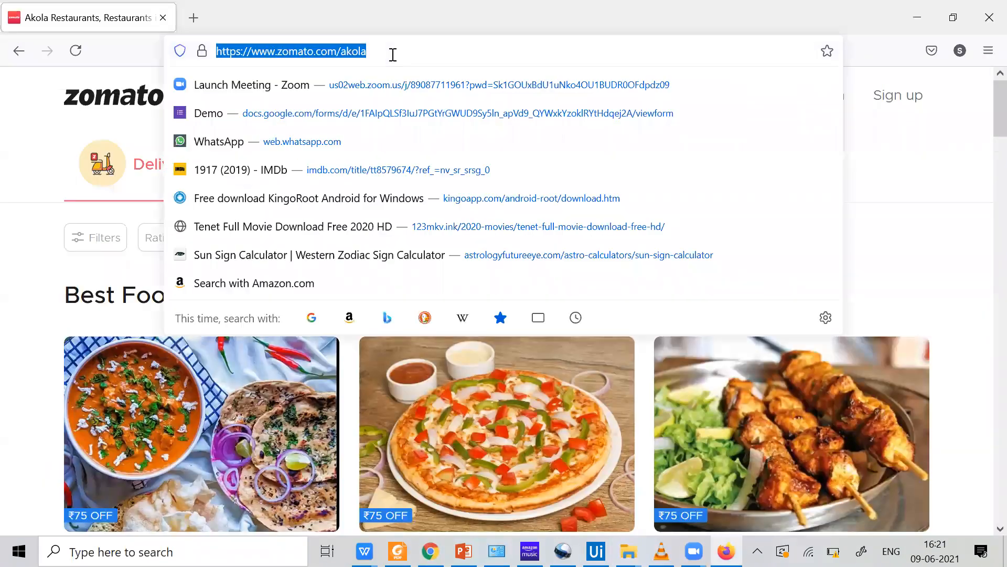
{"action": "type", "text": "https://www.zomato.com/"}
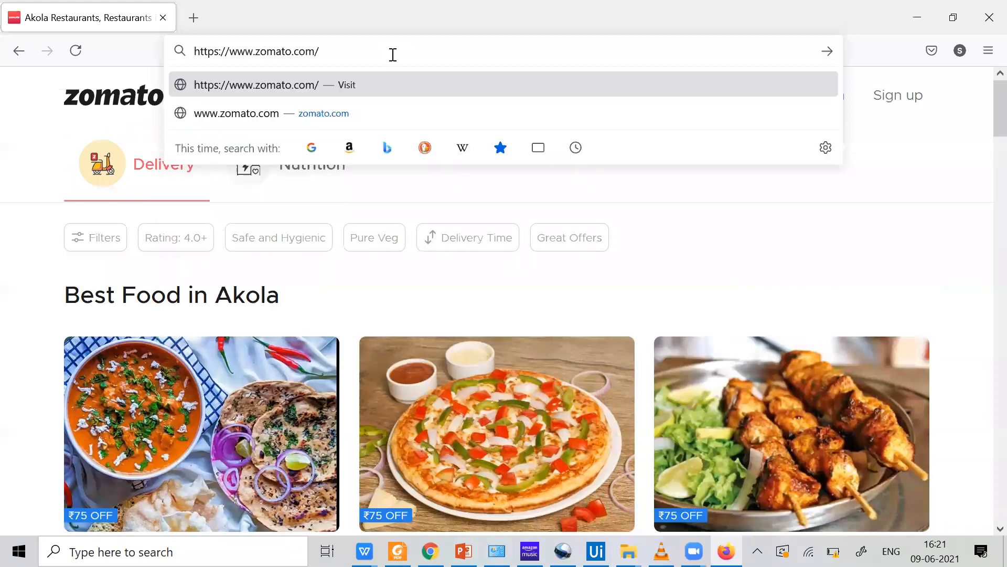
{"action": "key", "text": "Return"}
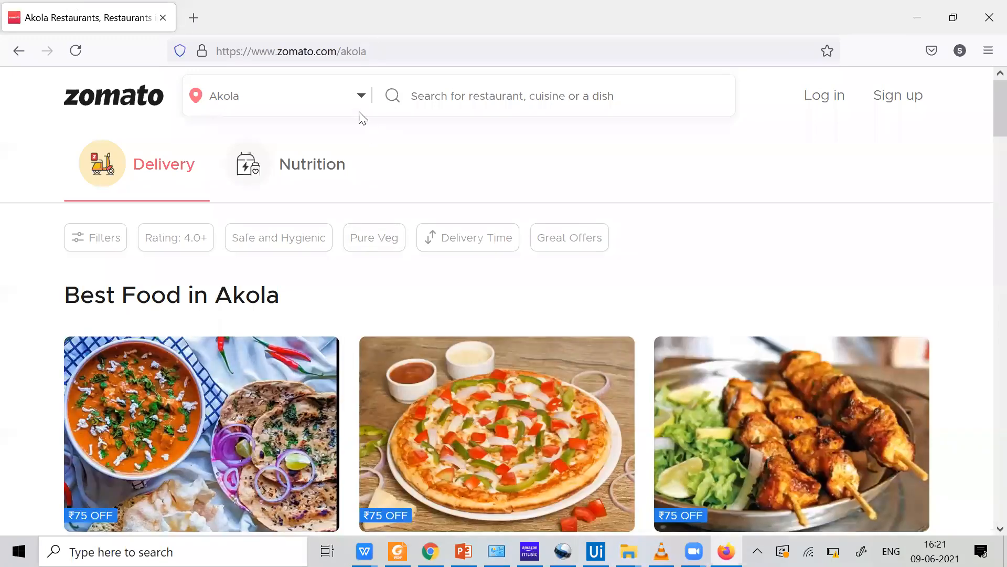
{"action": "left_click", "coordinate": [323, 96]}
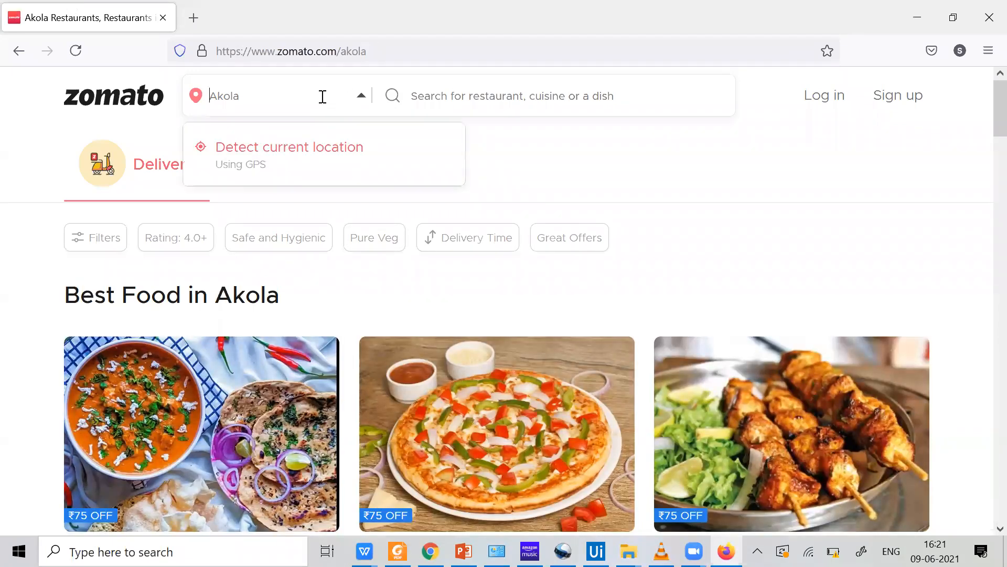
{"action": "type", "text": "bhuba"}
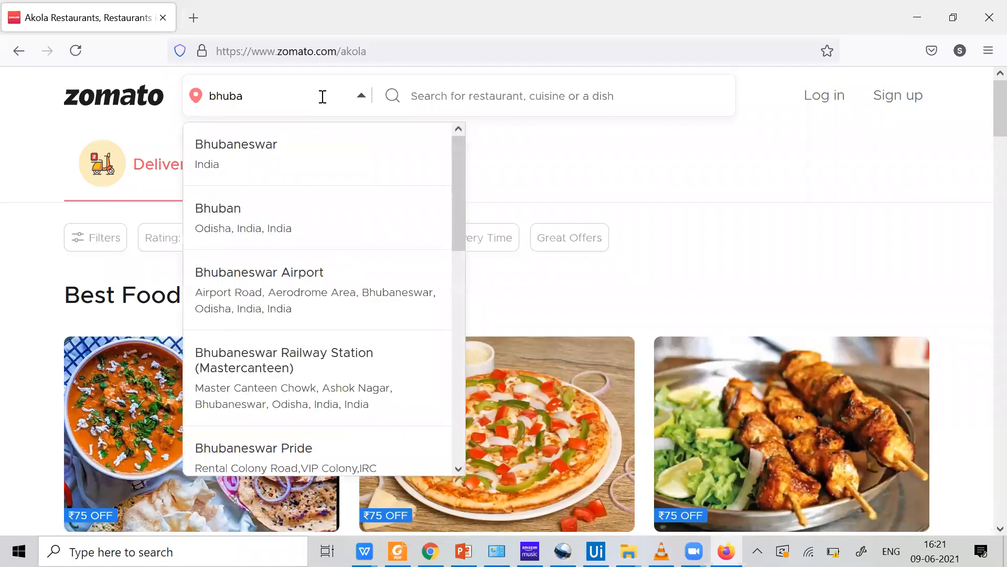
{"action": "left_click", "coordinate": [315, 158]}
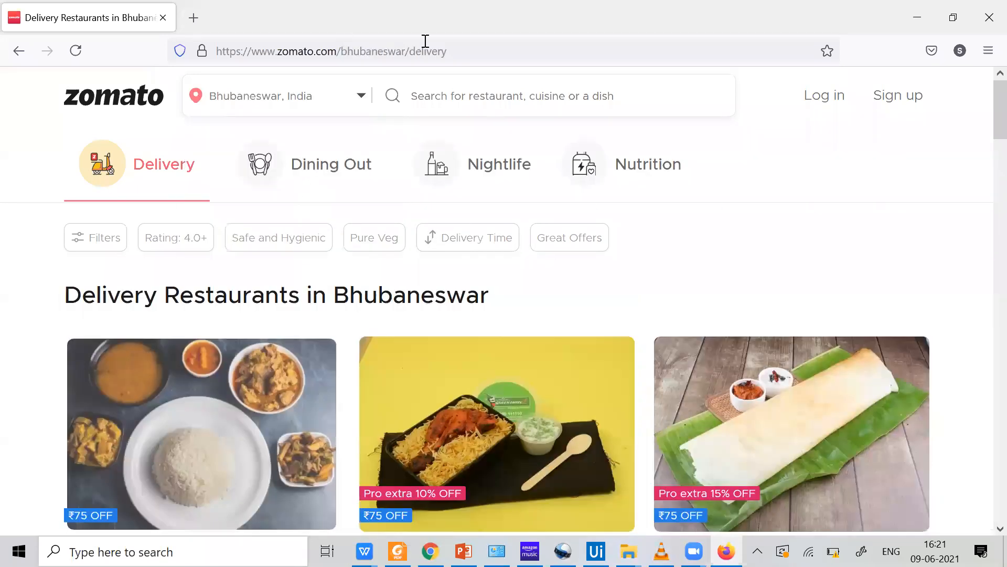
Copy the web address of Zomato's Bhubaneswar delivery page
{"action": "left_click", "coordinate": [400, 50]}
{"action": "left_click_drag", "start_coordinate": [450, 51], "coordinate": [169, 33]}
{"action": "key", "text": "ctrl+c"}
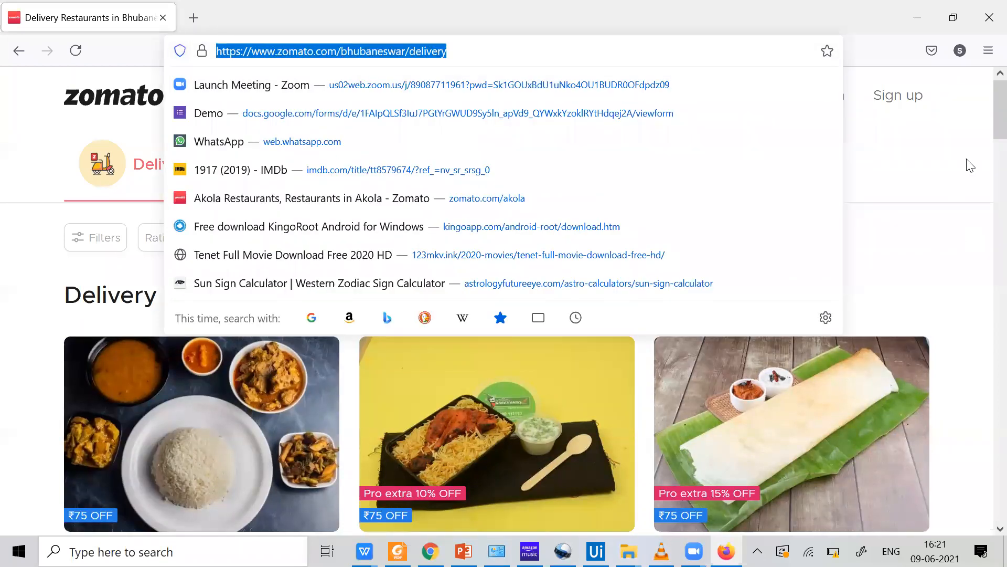
{"action": "left_click", "coordinate": [986, 132]}
Look over the Bhubaneswar delivery restaurant cards, checking their names and ratings
{"action": "scroll", "coordinate": [535, 257], "scroll_direction": "down", "scroll_amount": 3}
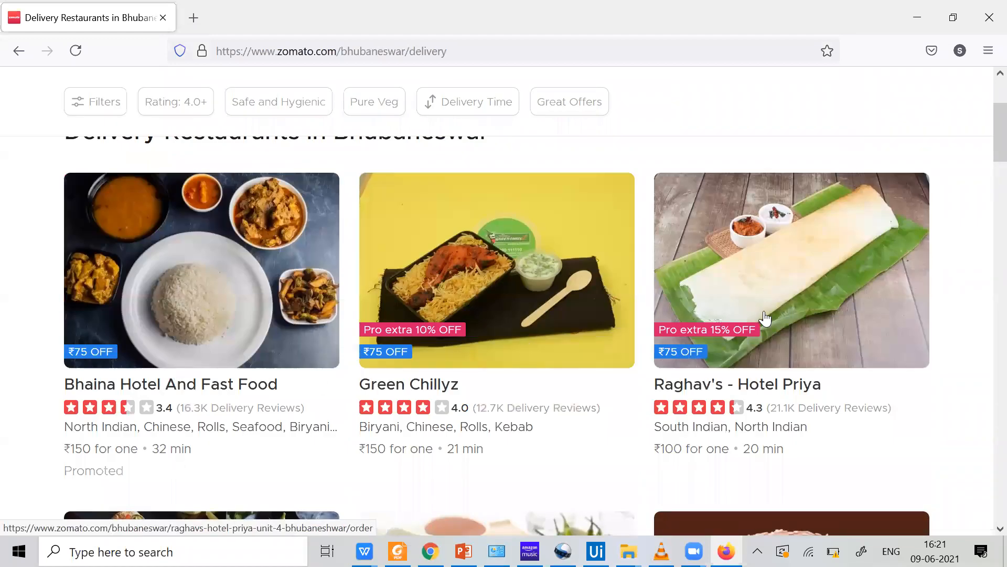
{"action": "scroll", "coordinate": [765, 318], "scroll_direction": "down", "scroll_amount": 10}
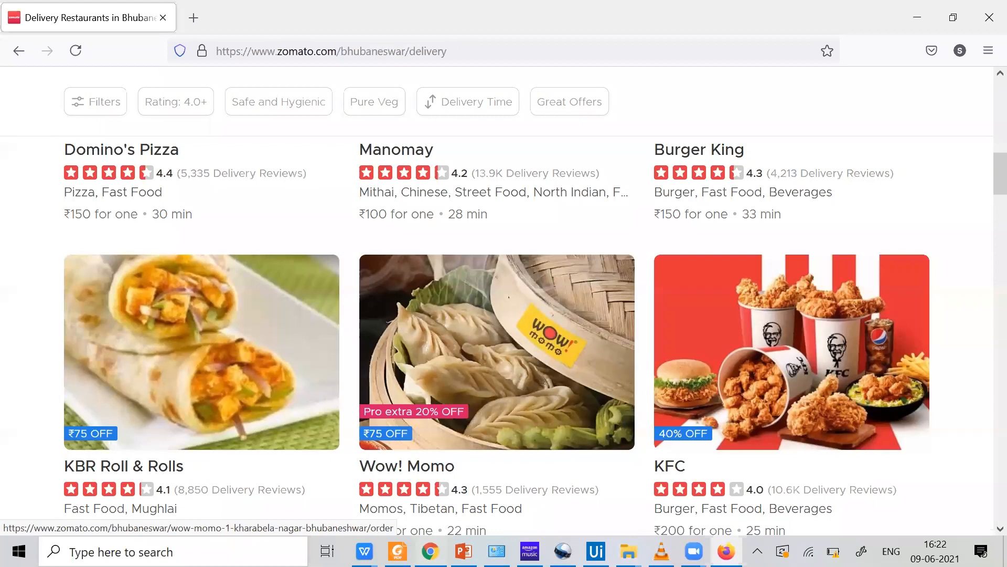
{"action": "left_click", "coordinate": [430, 551]}
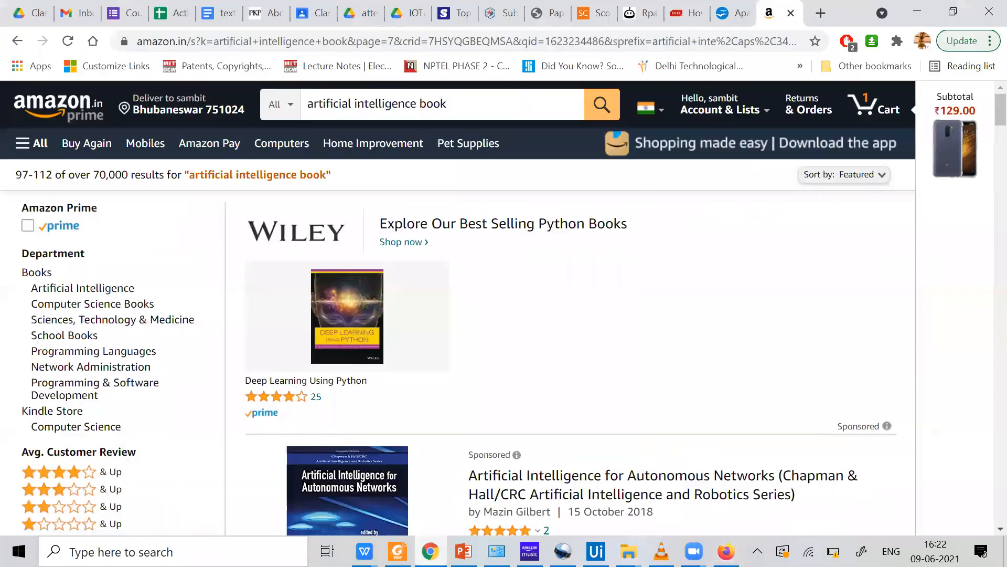
{"action": "left_click", "coordinate": [726, 551]}
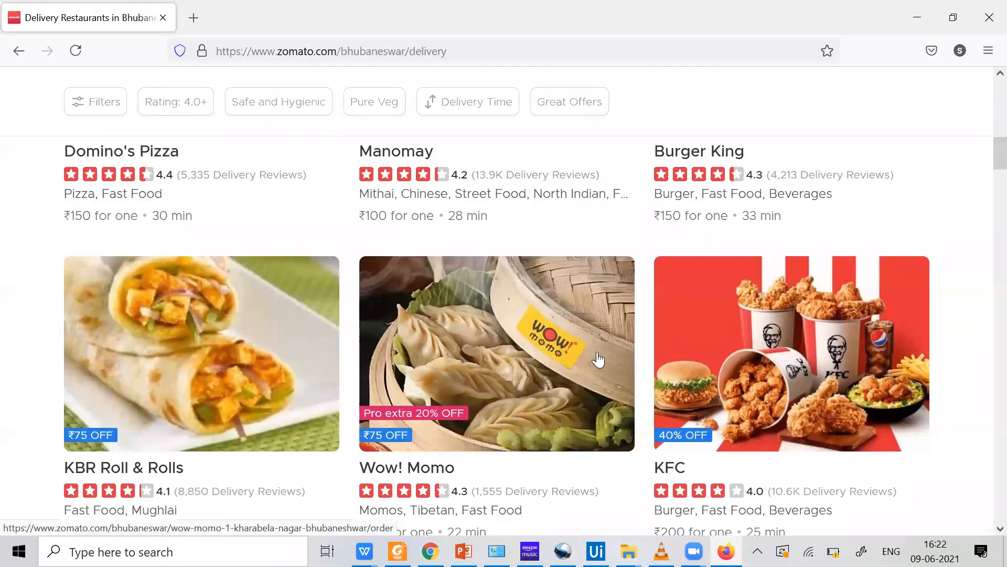
{"action": "scroll", "coordinate": [254, 216], "scroll_direction": "up", "scroll_amount": 4}
{"action": "scroll", "coordinate": [254, 217], "scroll_direction": "up", "scroll_amount": 10}
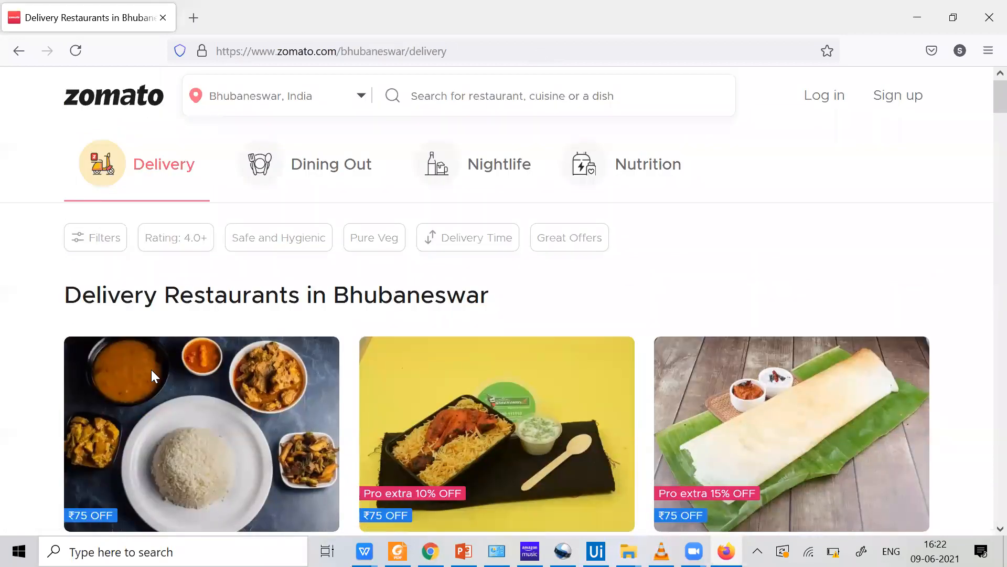
{"action": "scroll", "coordinate": [151, 369], "scroll_direction": "down", "scroll_amount": 3}
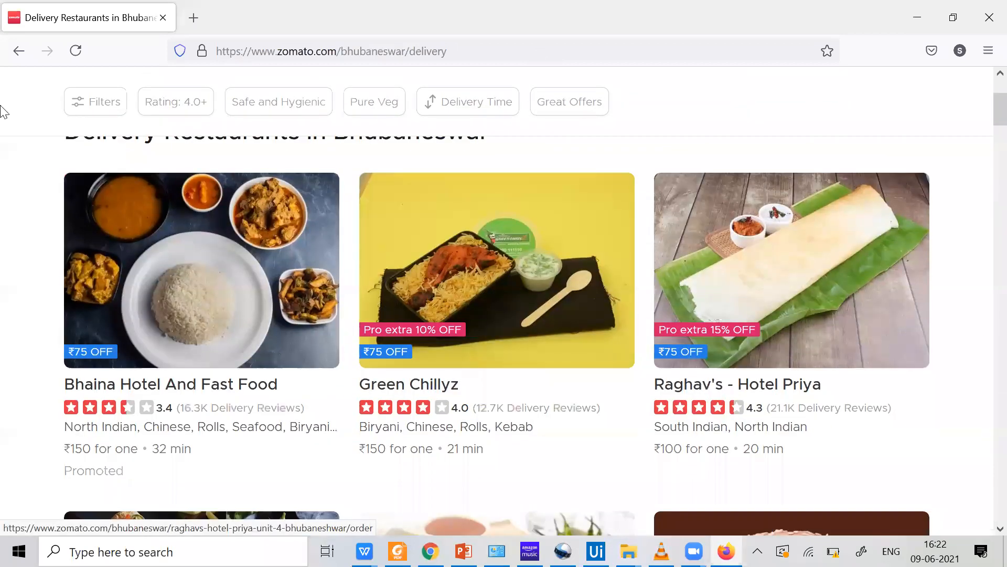
{"action": "left_click", "coordinate": [596, 551]}
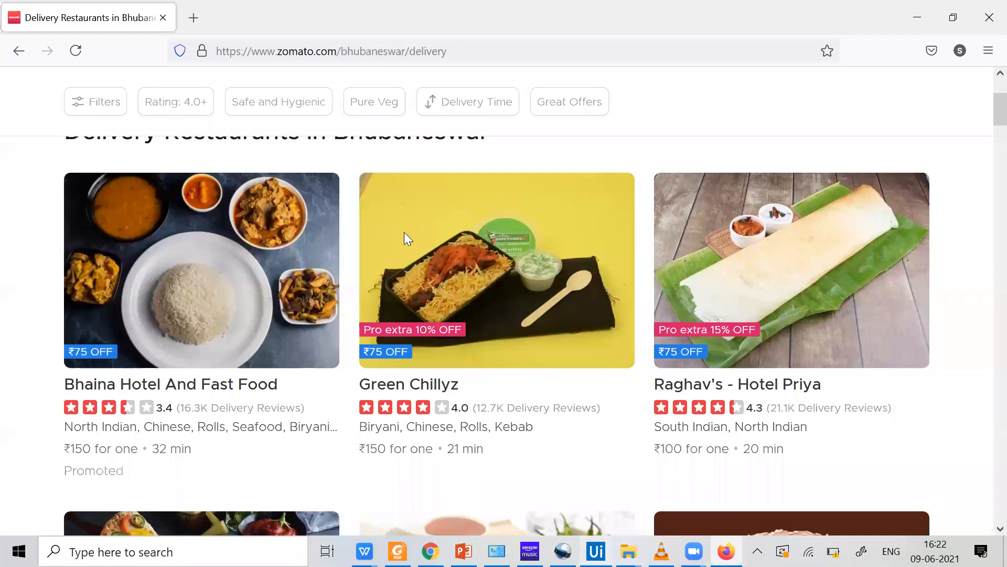
{"action": "scroll", "coordinate": [376, 191], "scroll_direction": "up", "scroll_amount": 2}
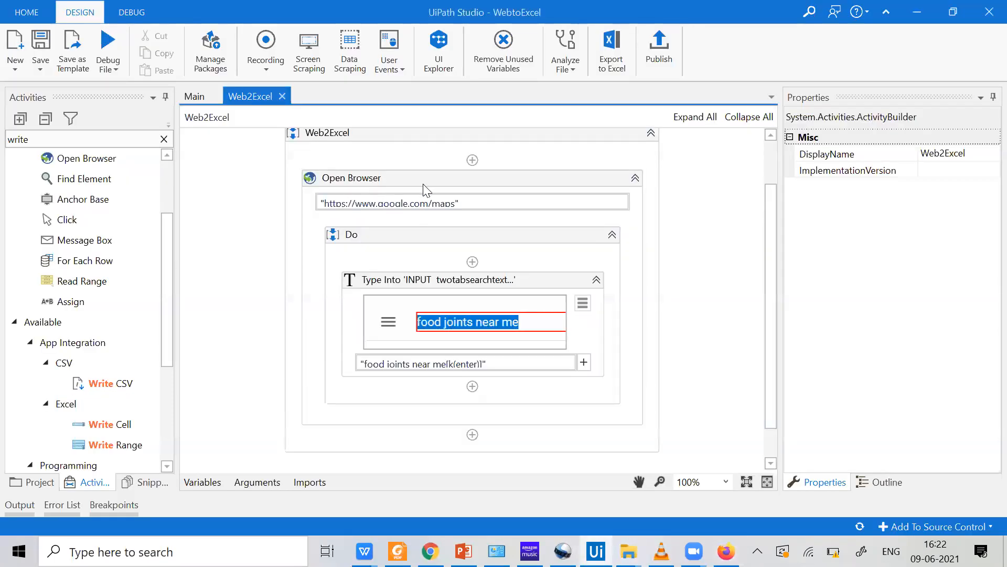
{"action": "scroll", "coordinate": [469, 260], "scroll_direction": "up", "scroll_amount": 2}
{"action": "left_click", "coordinate": [462, 247]}
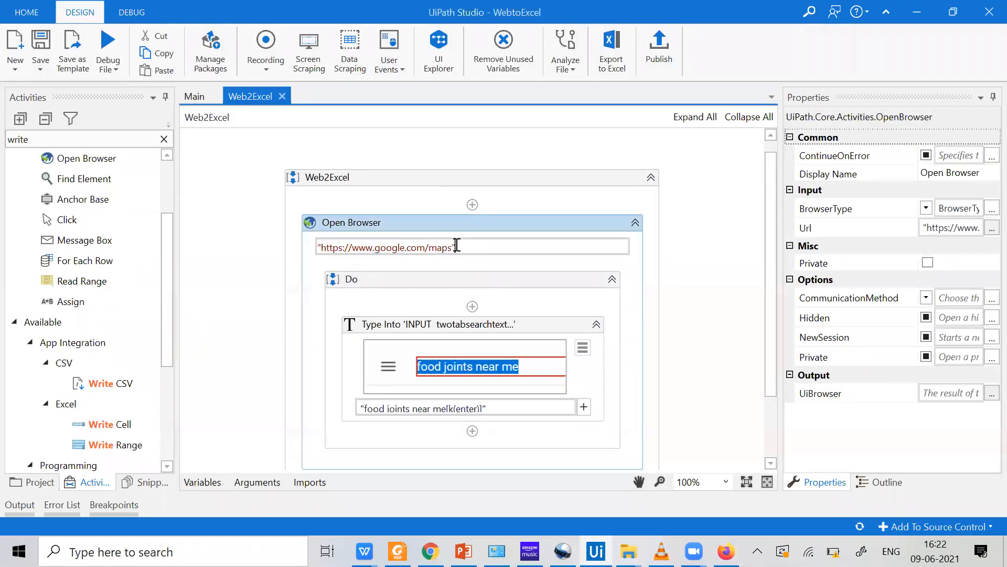
{"action": "left_click_drag", "start_coordinate": [450, 247], "coordinate": [319, 248]}
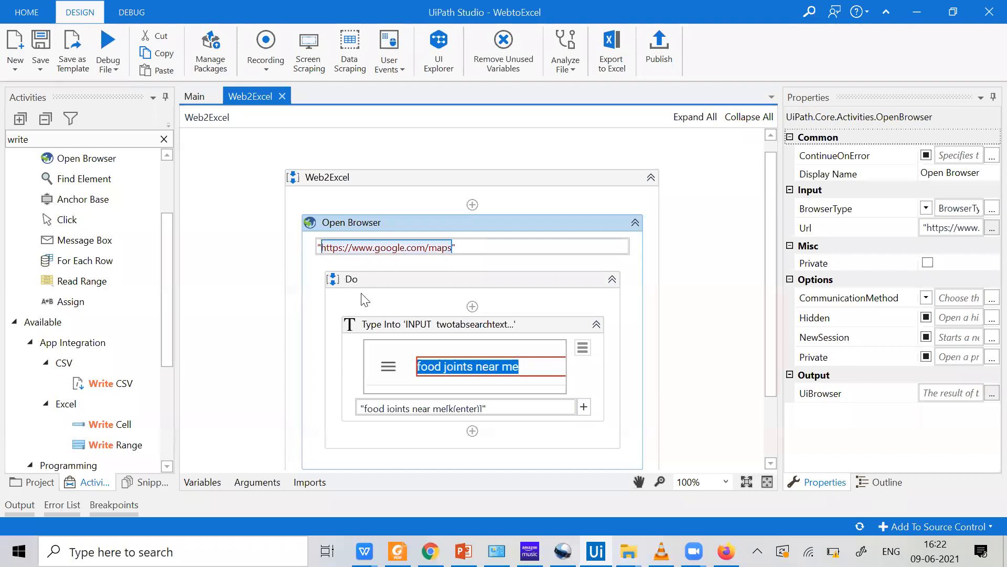
{"action": "key", "text": "ctrl+v"}
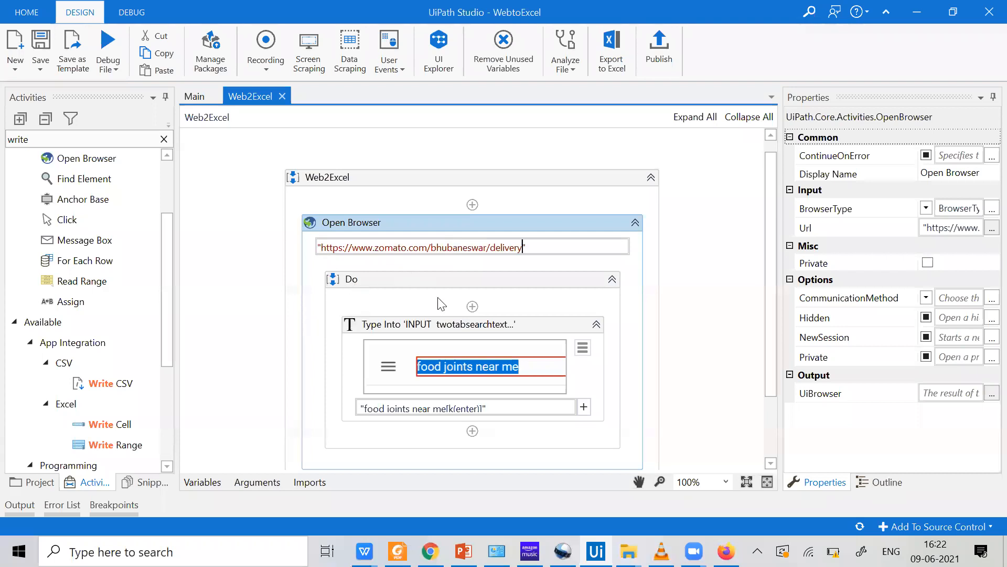
{"action": "left_click", "coordinate": [534, 329]}
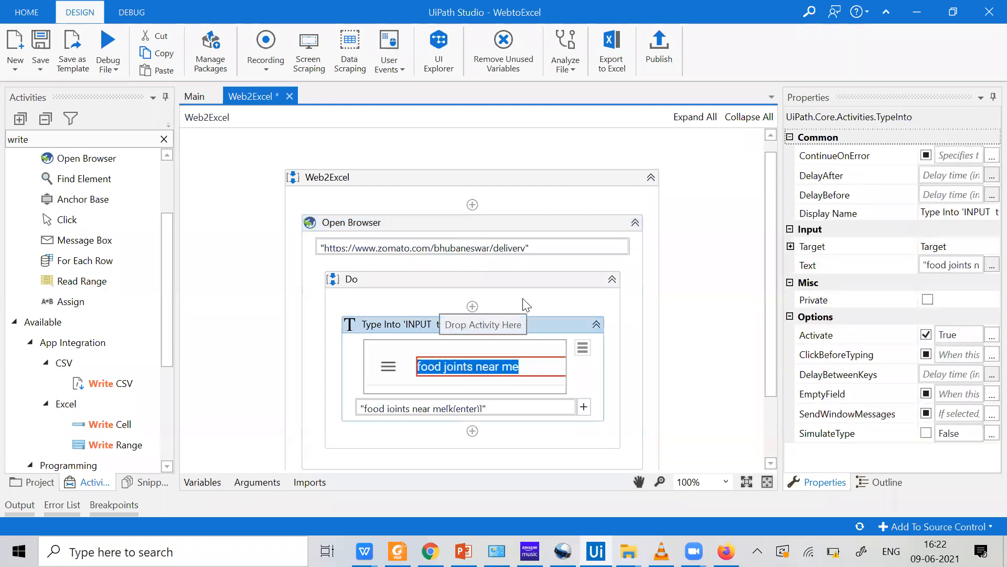
{"action": "key", "text": "Delete"}
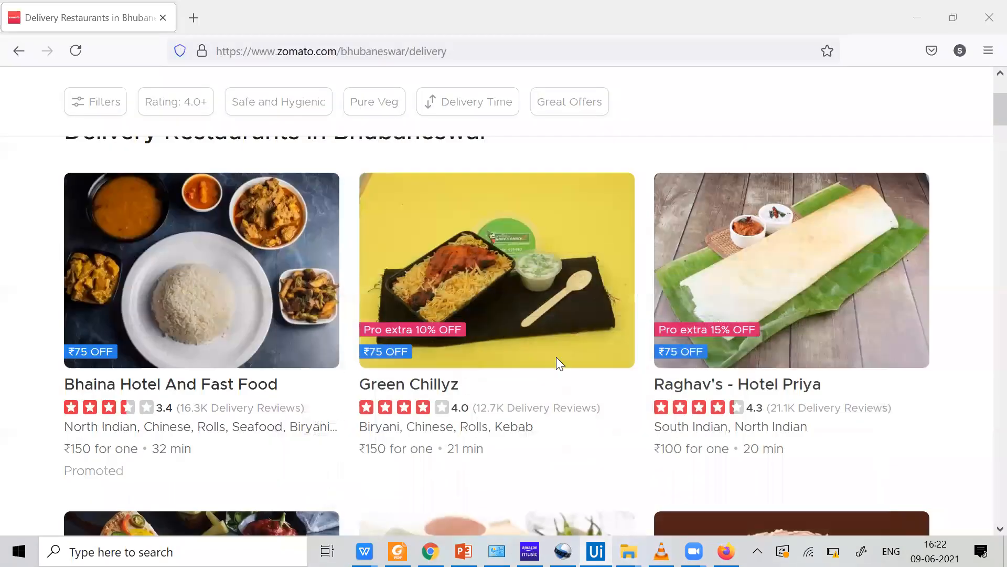
Define the restaurant name pattern for data scraping with Bhaina Hotel And Fast Food and Domino's Pizza as the two elements
{"action": "left_click", "coordinate": [583, 381]}
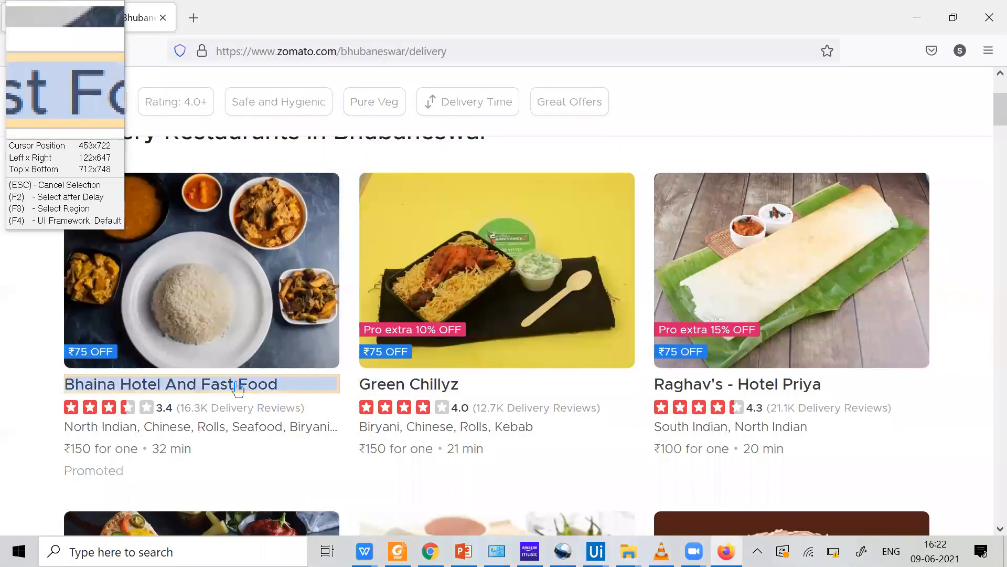
{"action": "left_click", "coordinate": [236, 385]}
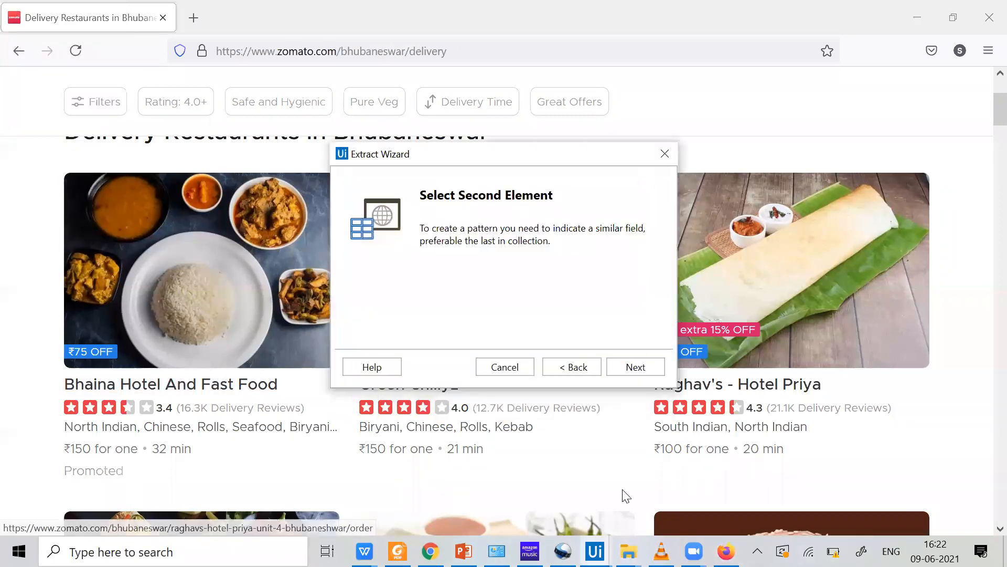
{"action": "scroll", "coordinate": [128, 316], "scroll_direction": "down", "scroll_amount": 3}
{"action": "scroll", "coordinate": [250, 308], "scroll_direction": "down", "scroll_amount": 4}
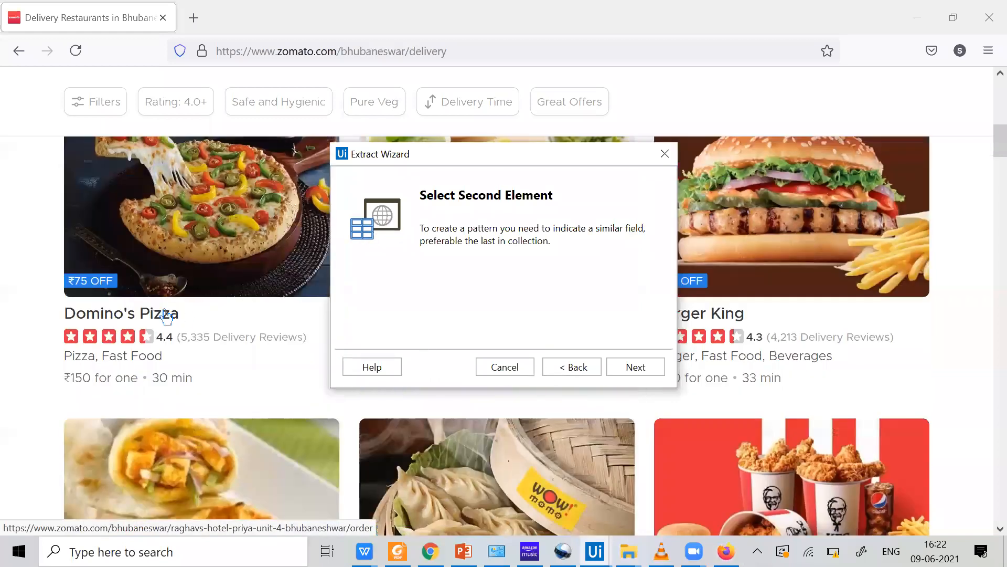
{"action": "left_click", "coordinate": [576, 368]}
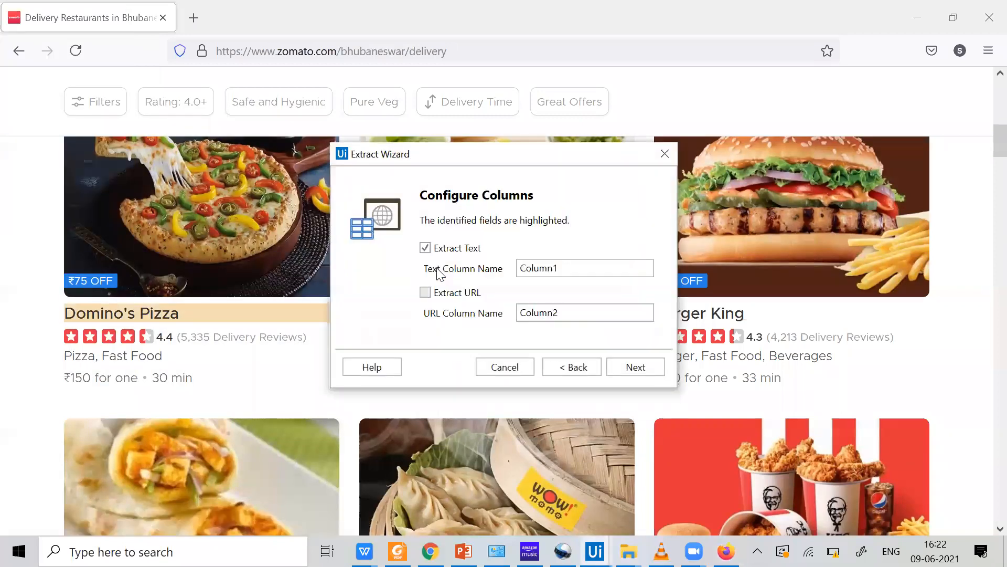
Name the text column "Name of Hotel", enable URL extraction into a column named "URL" and preview the data
{"action": "type", "text": "Name of Hote"}
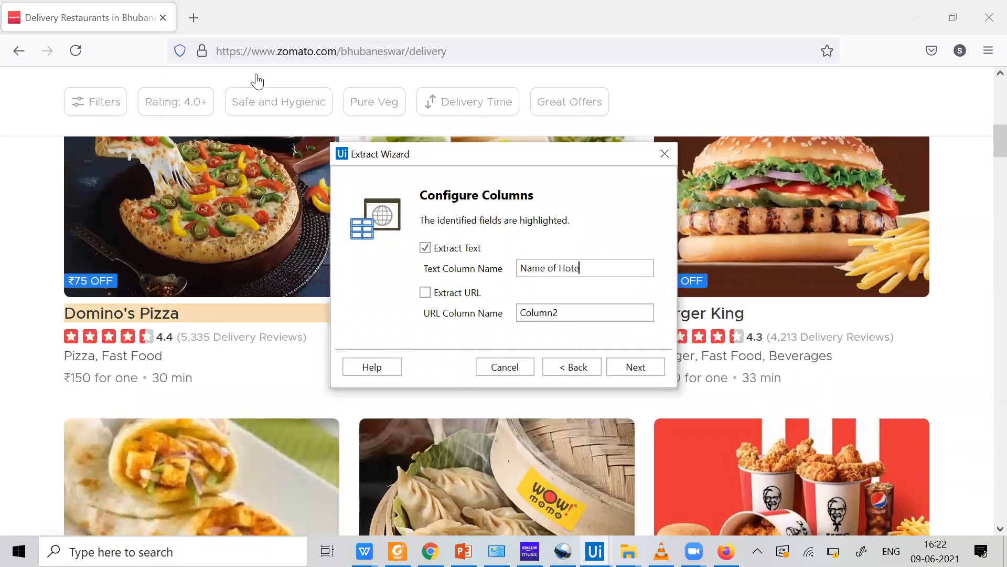
{"action": "type", "text": "l"}
{"action": "key", "text": "Tab"}
{"action": "key", "text": "space"}
{"action": "key", "text": "Tab"}
{"action": "type", "text": "URL"}
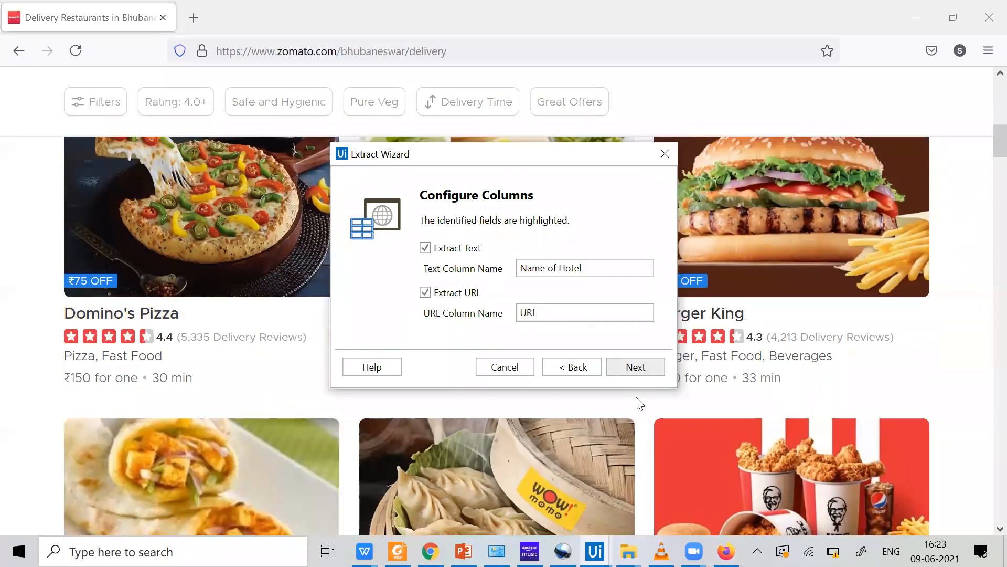
{"action": "left_click", "coordinate": [636, 367]}
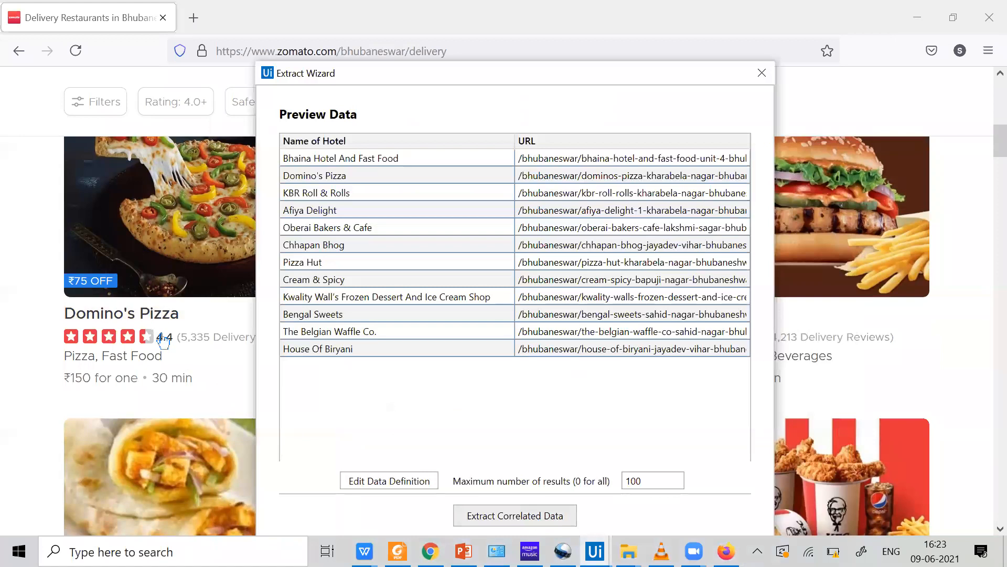
Try to extract the ratings as correlated data using Burger King's card for the pattern, and return to the data preview
{"action": "left_click", "coordinate": [515, 516]}
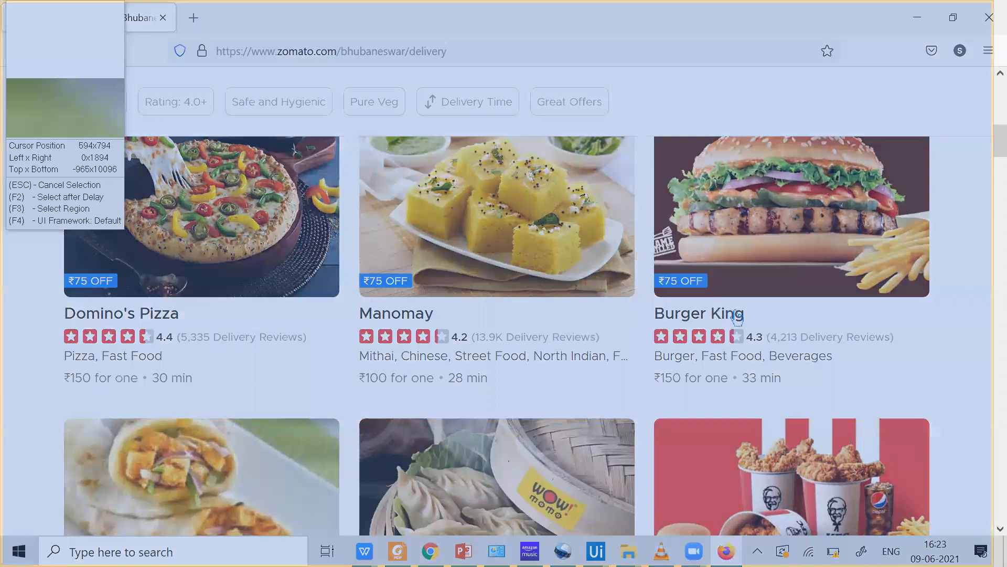
{"action": "left_click", "coordinate": [754, 314]}
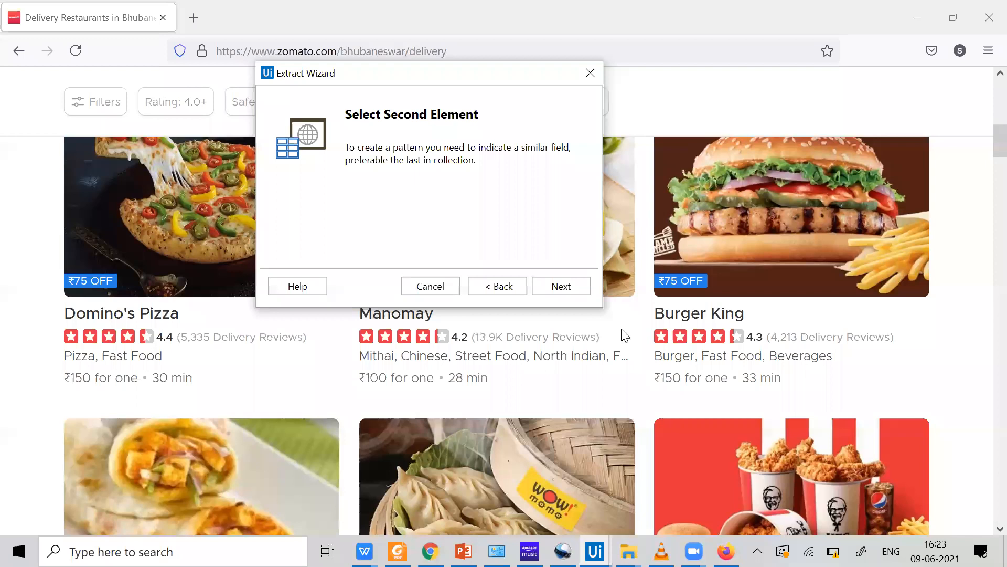
{"action": "left_click", "coordinate": [486, 290]}
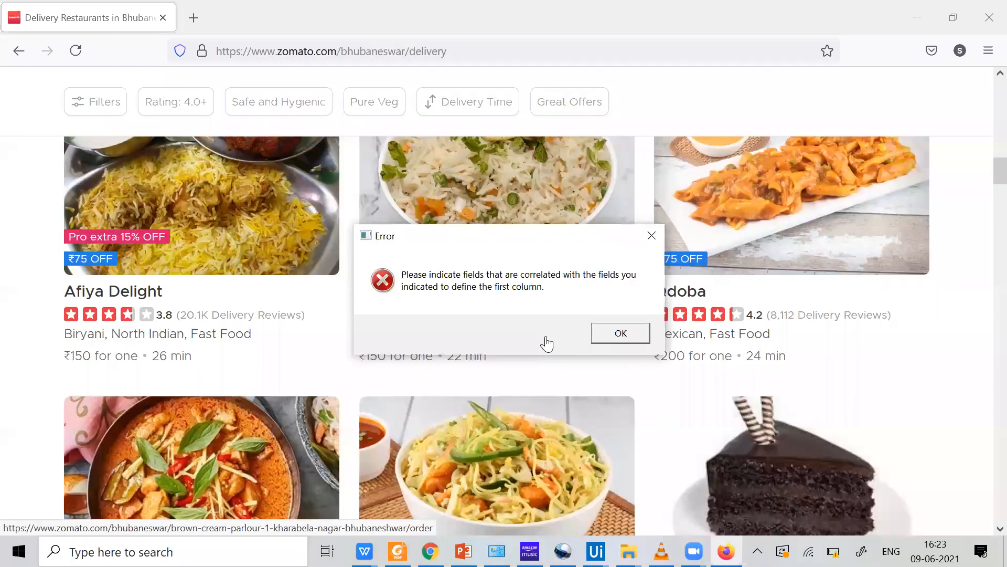
{"action": "key", "text": "Return"}
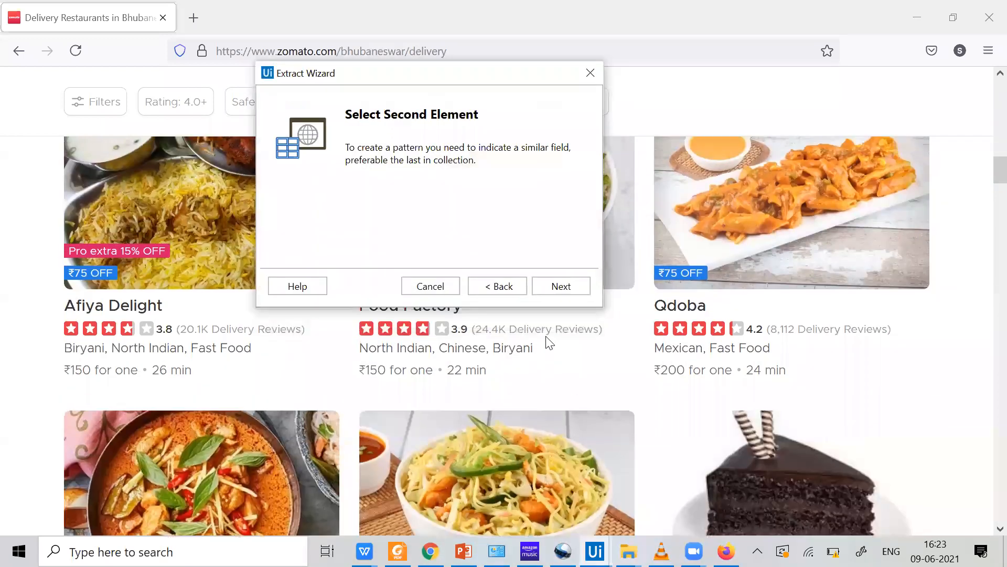
{"action": "scroll", "coordinate": [494, 451], "scroll_direction": "up", "scroll_amount": 5}
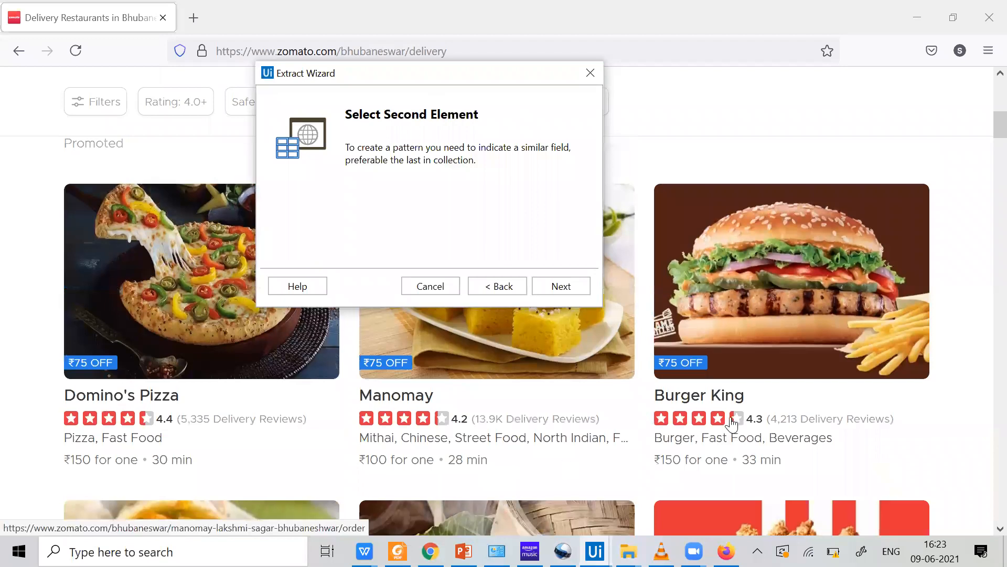
{"action": "left_click", "coordinate": [560, 286]}
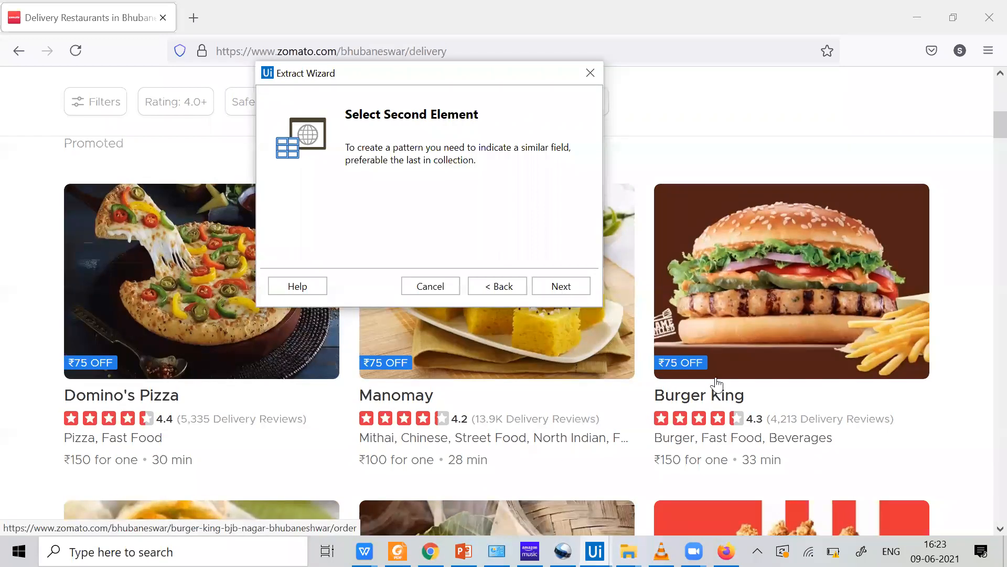
{"action": "left_click", "coordinate": [758, 424]}
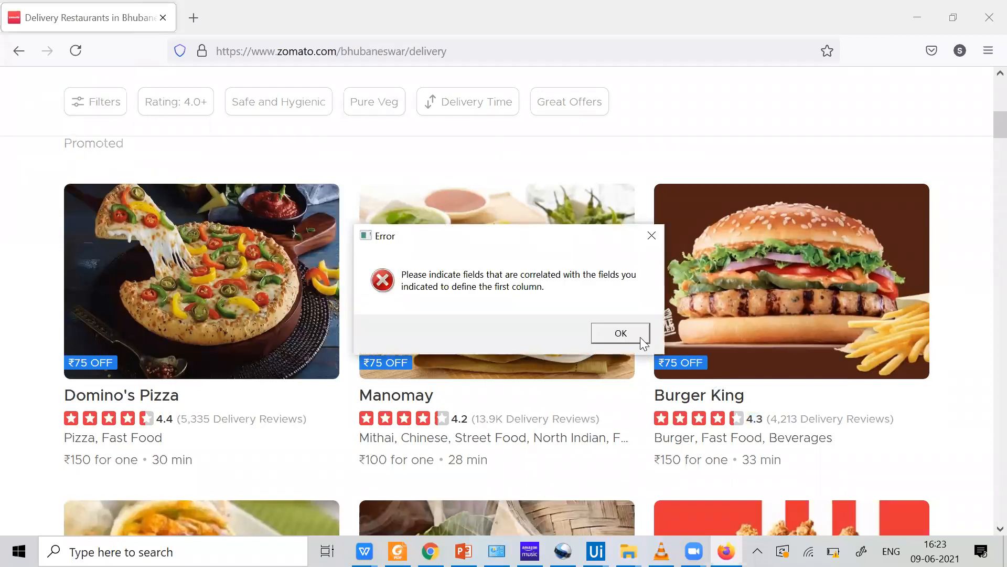
{"action": "left_click", "coordinate": [641, 338]}
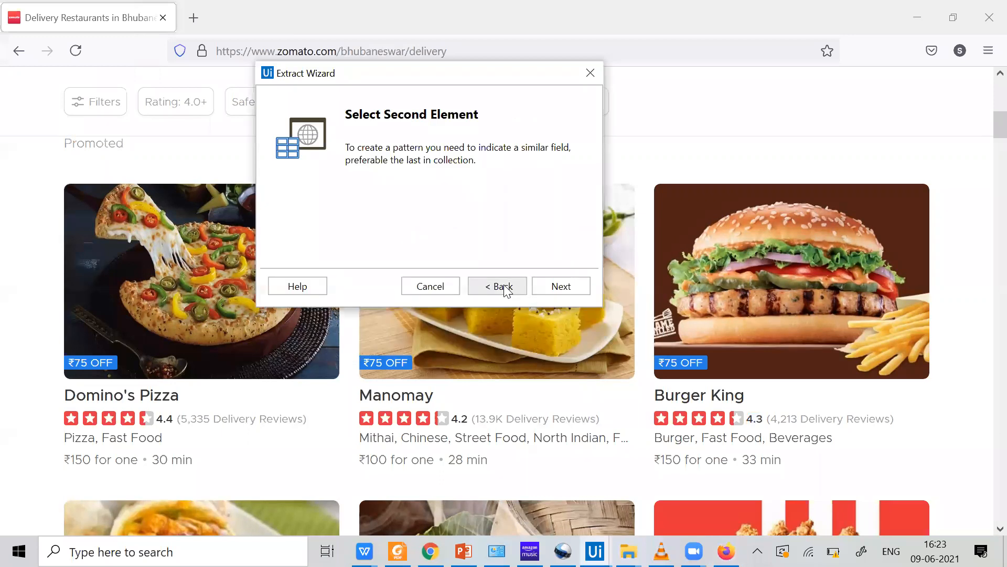
{"action": "left_click", "coordinate": [504, 287]}
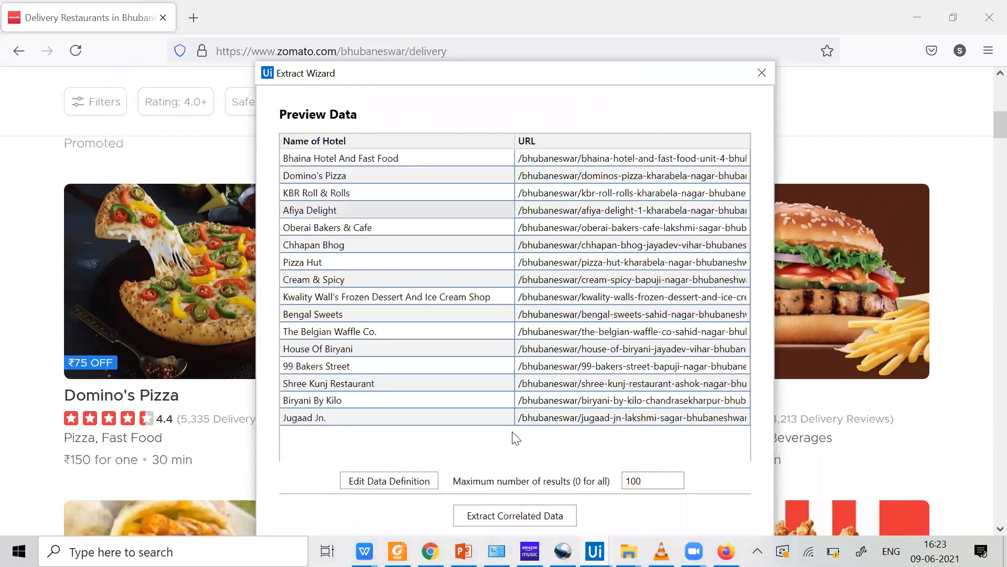
Start extracting the ratings as correlated data with Bhaina Hotel And Fast Food's rating first, and try Green Chillyz as the second element
{"action": "scroll", "coordinate": [110, 376], "scroll_direction": "up", "scroll_amount": 3}
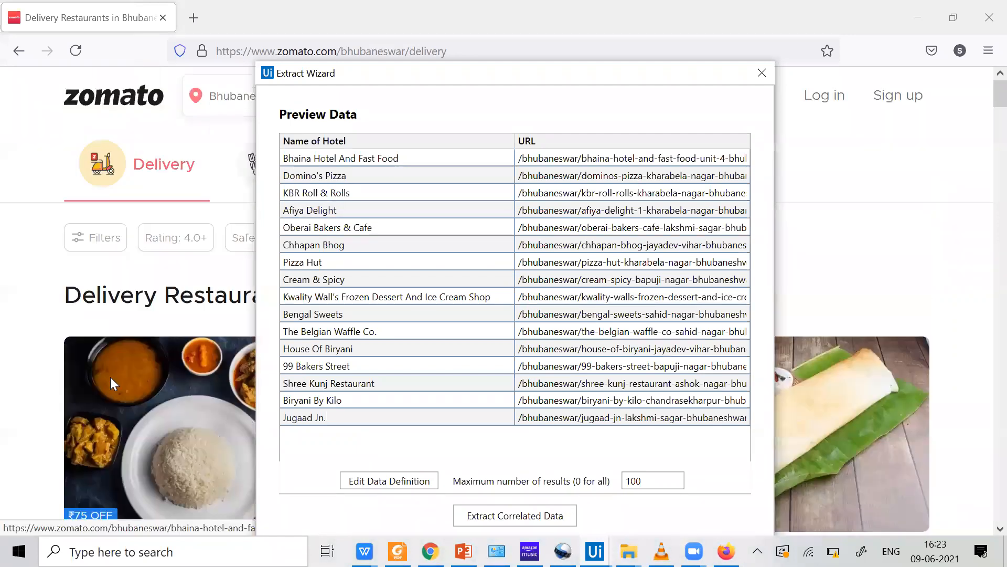
{"action": "scroll", "coordinate": [110, 377], "scroll_direction": "down", "scroll_amount": 5}
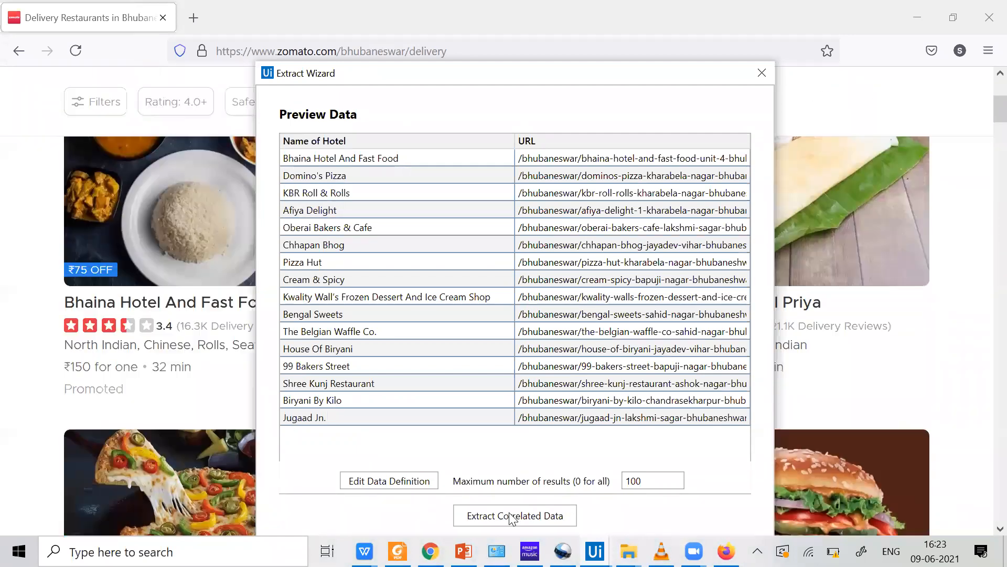
{"action": "left_click", "coordinate": [165, 333]}
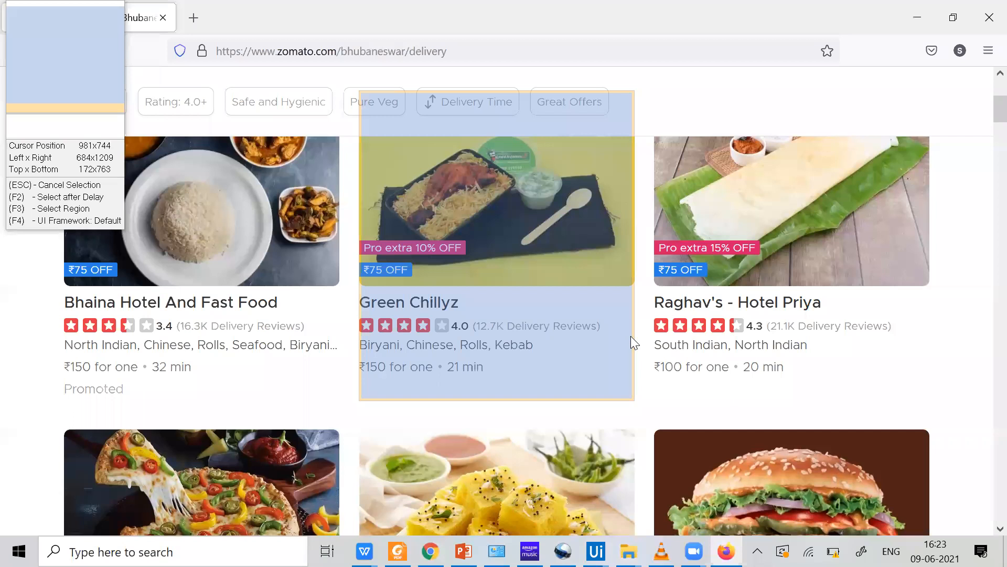
{"action": "left_click", "coordinate": [631, 335]}
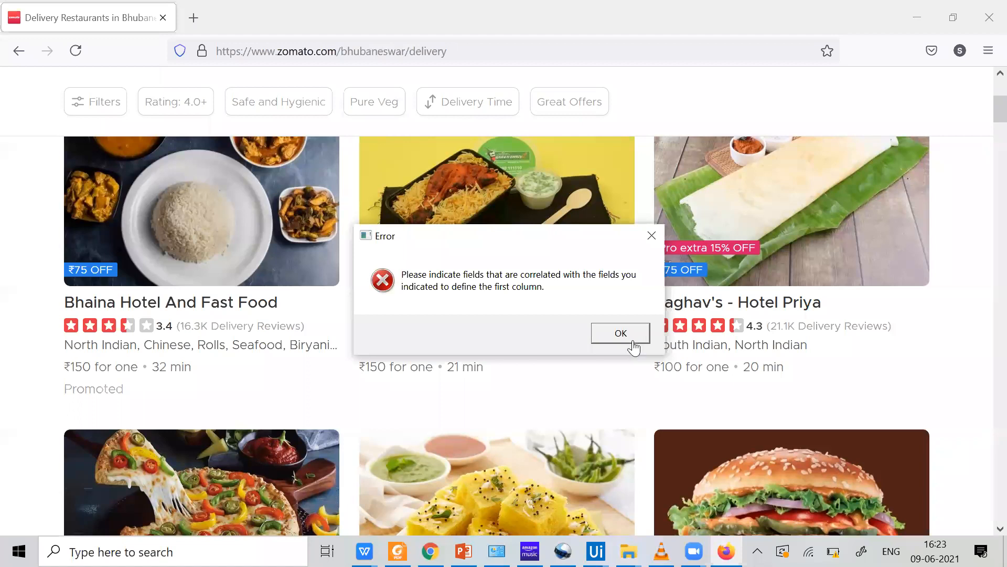
{"action": "key", "text": "Return"}
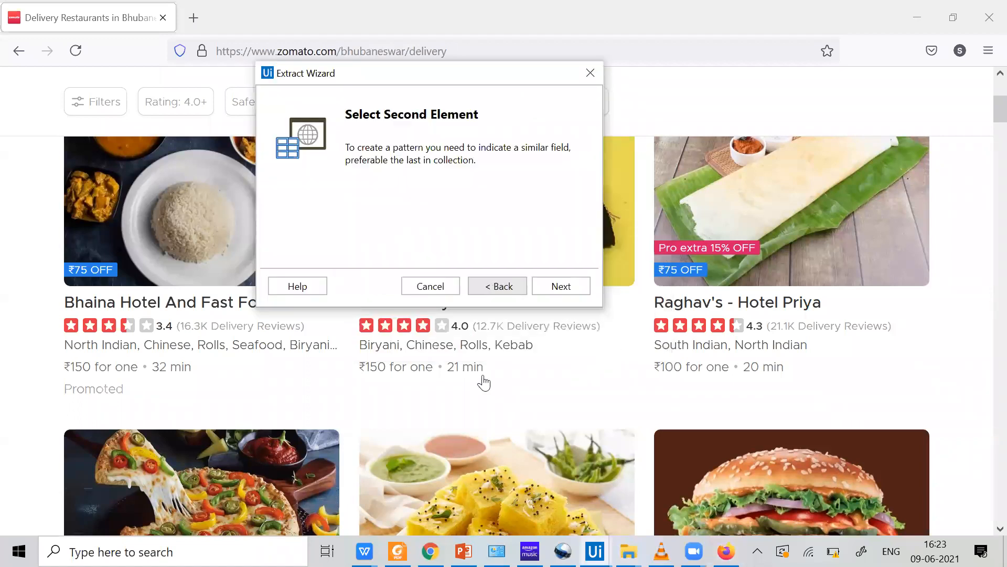
Set Domino's Pizza's rating as the second pattern element and name the text column "Rating"
{"action": "scroll", "coordinate": [508, 415], "scroll_direction": "down", "scroll_amount": 5}
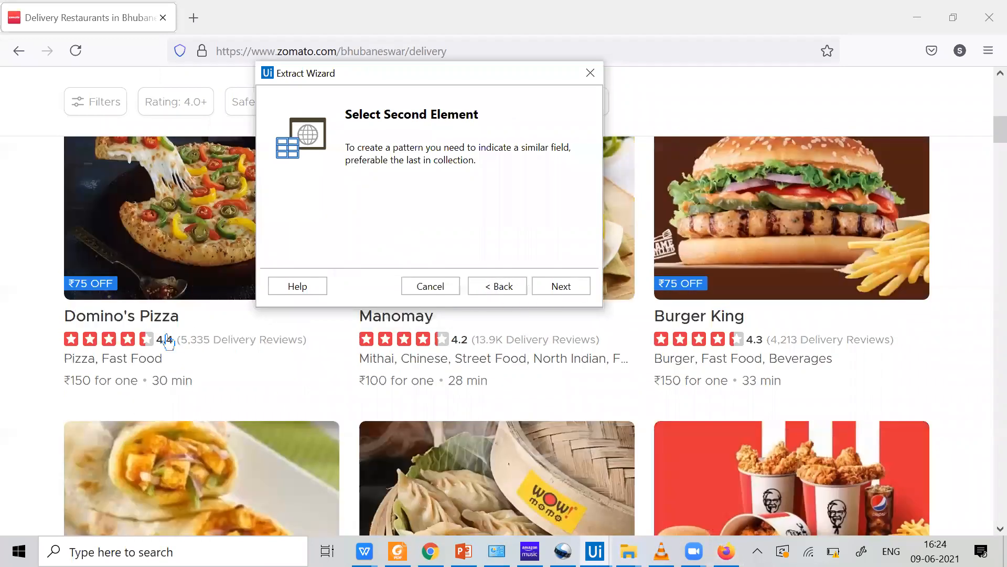
{"action": "scroll", "coordinate": [602, 396], "scroll_direction": "down", "scroll_amount": 1}
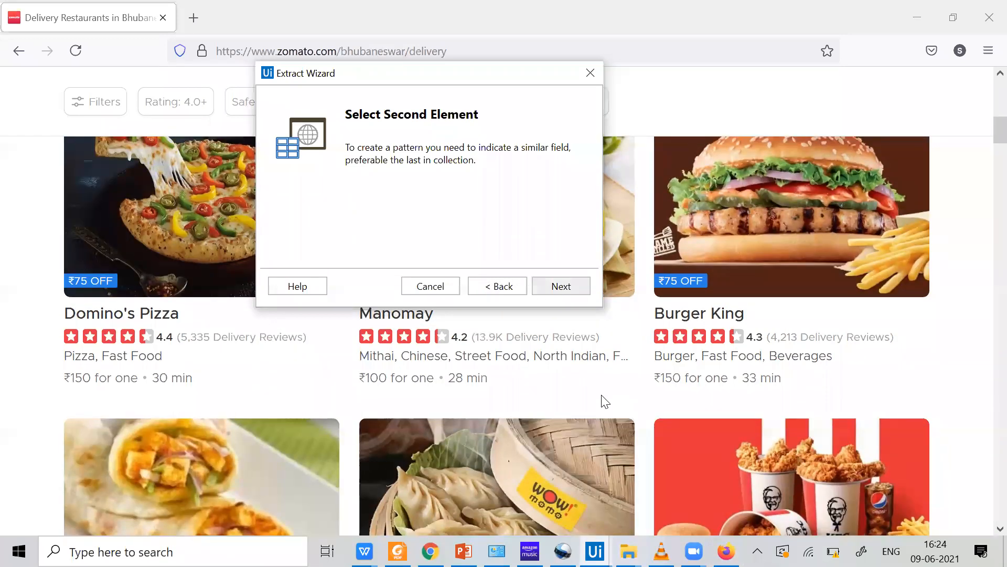
{"action": "left_click", "coordinate": [561, 285]}
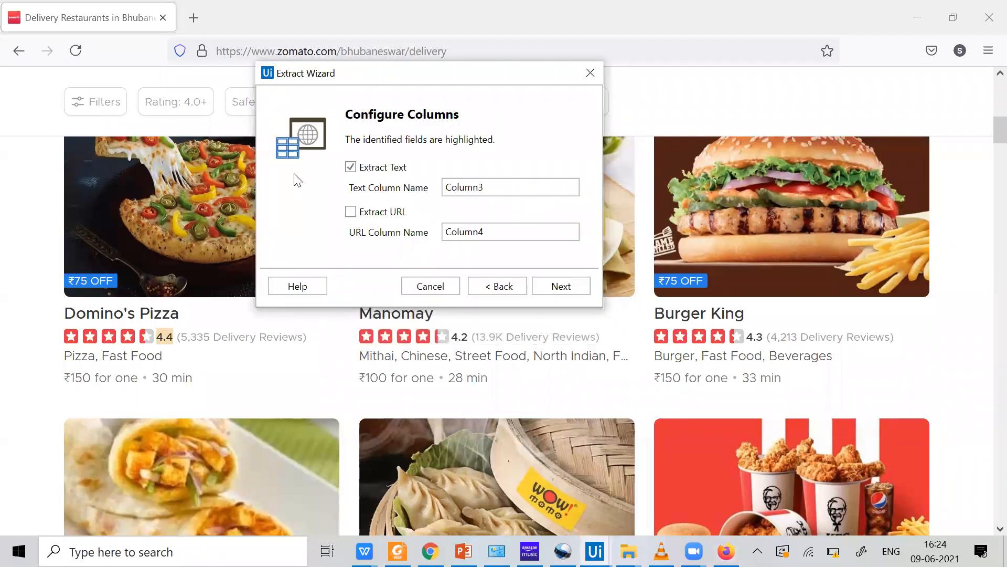
{"action": "type", "text": "Rating"}
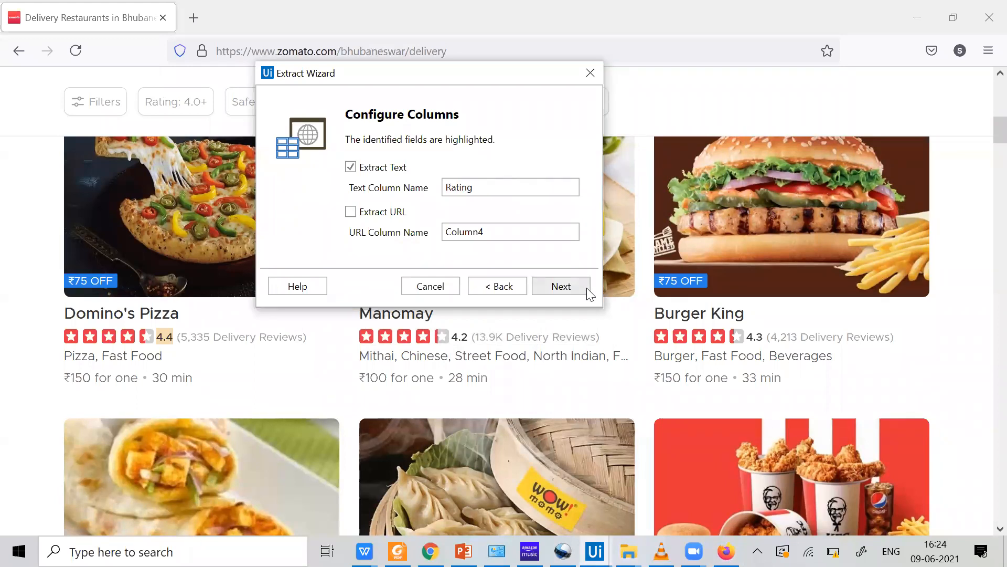
{"action": "left_click", "coordinate": [588, 291]}
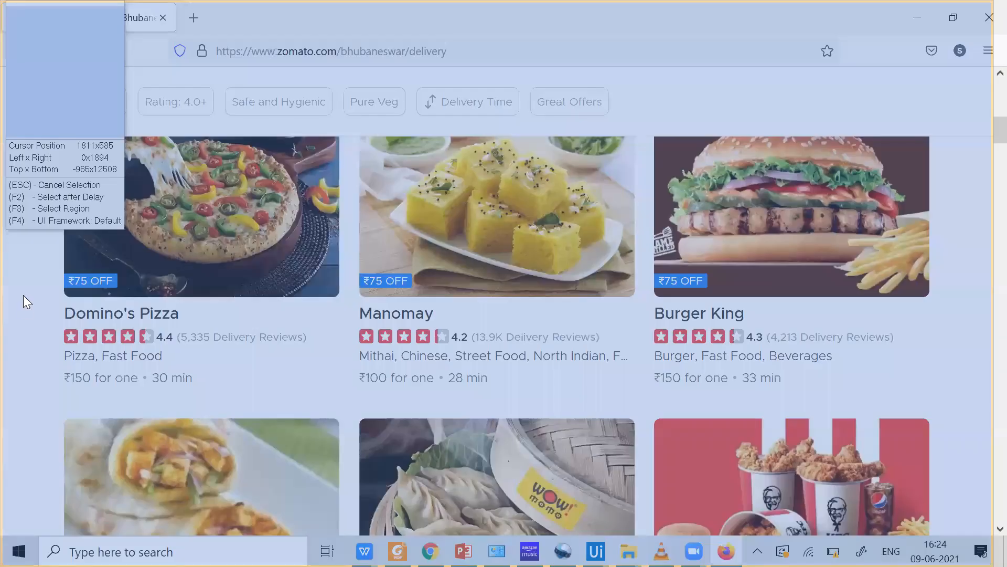
Define another correlated pattern from the price and delivery time lines of Bhaina Hotel And Fast Food and Domino's Pizza
{"action": "key", "text": "Escape"}
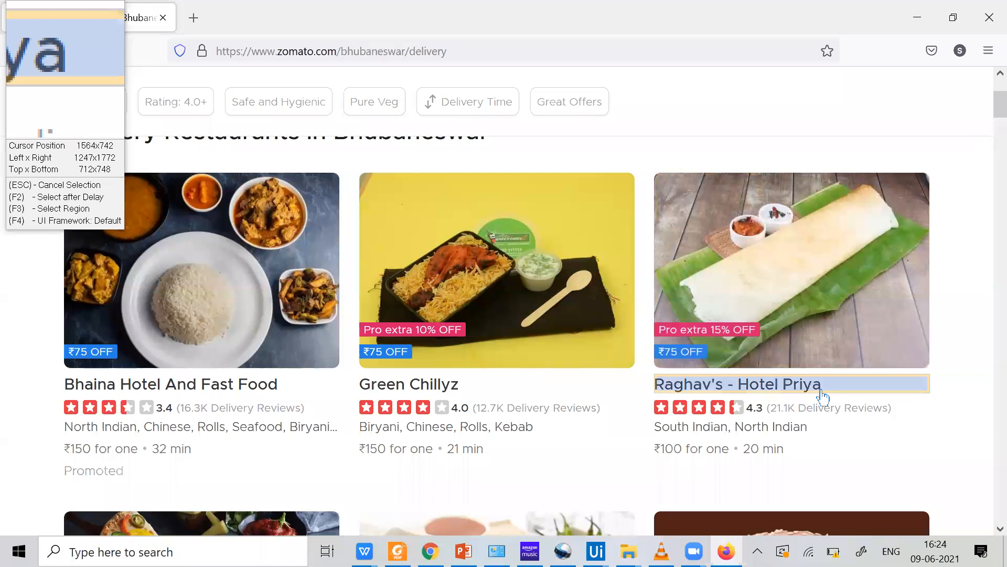
{"action": "key", "text": "F2"}
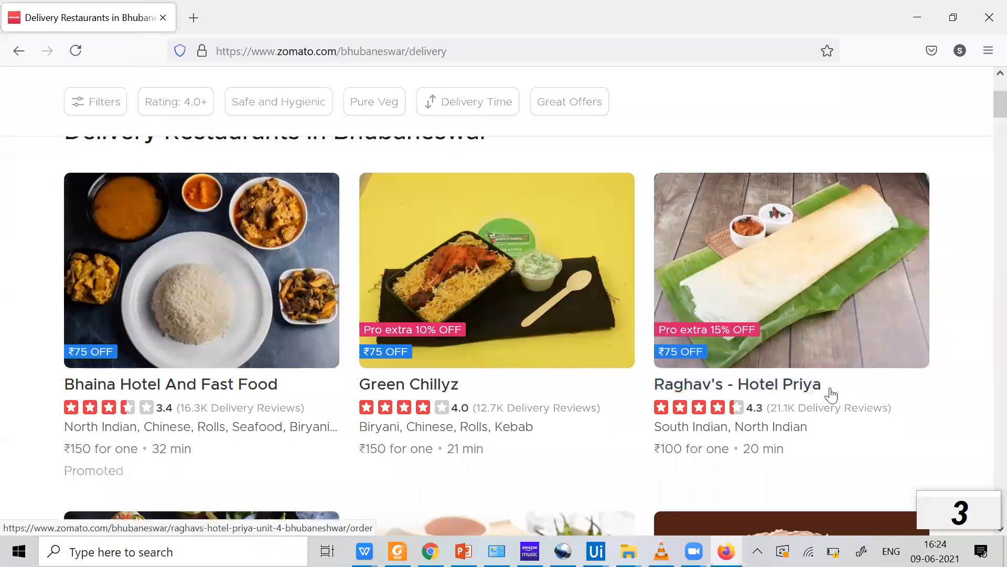
{"action": "scroll", "coordinate": [94, 273], "scroll_direction": "down", "scroll_amount": 3}
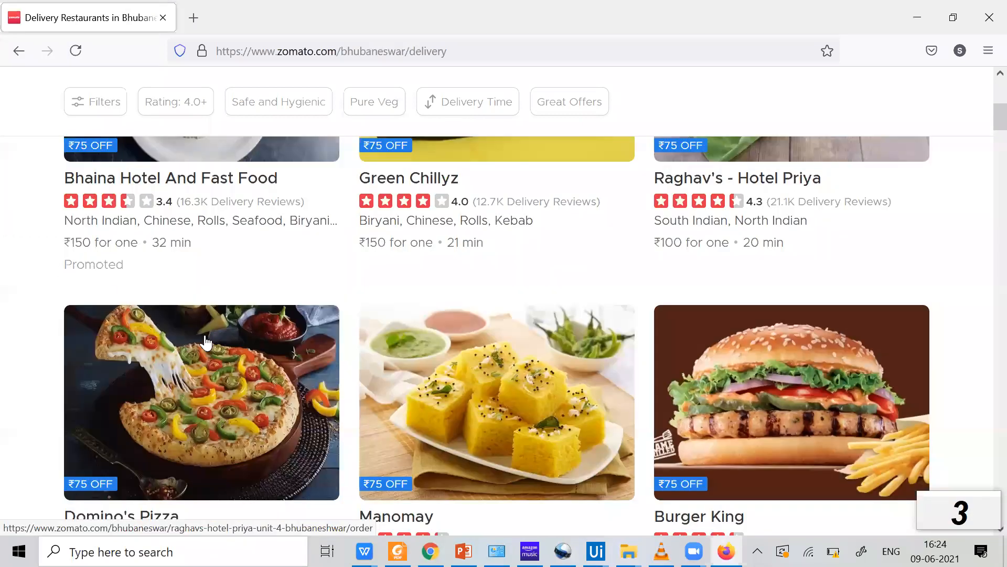
{"action": "scroll", "coordinate": [159, 383], "scroll_direction": "down", "scroll_amount": 3}
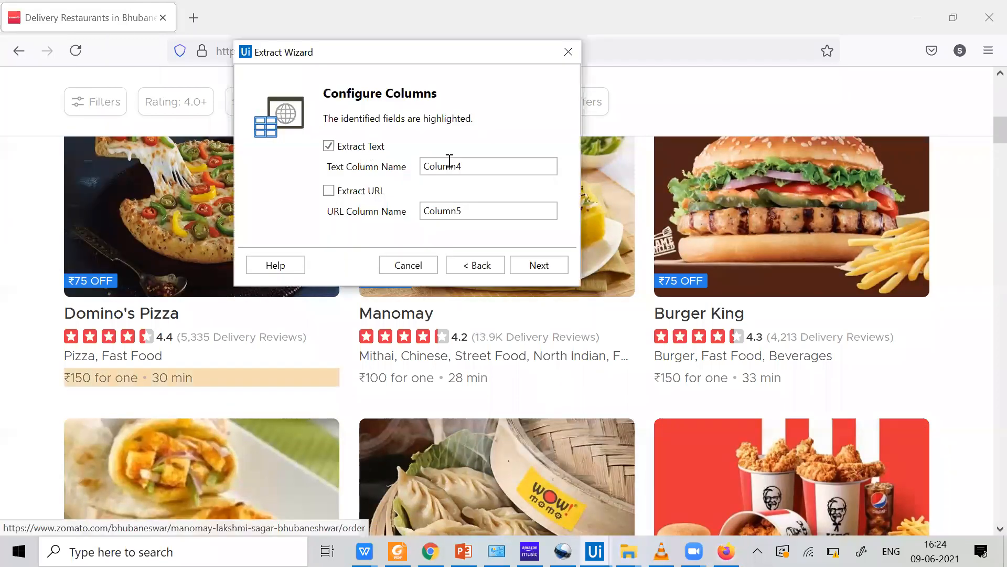
Name the text column "Price & Delivery time" and preview the extracted data
{"action": "key", "text": "ctrl+a"}
{"action": "type", "text": "Pr"}
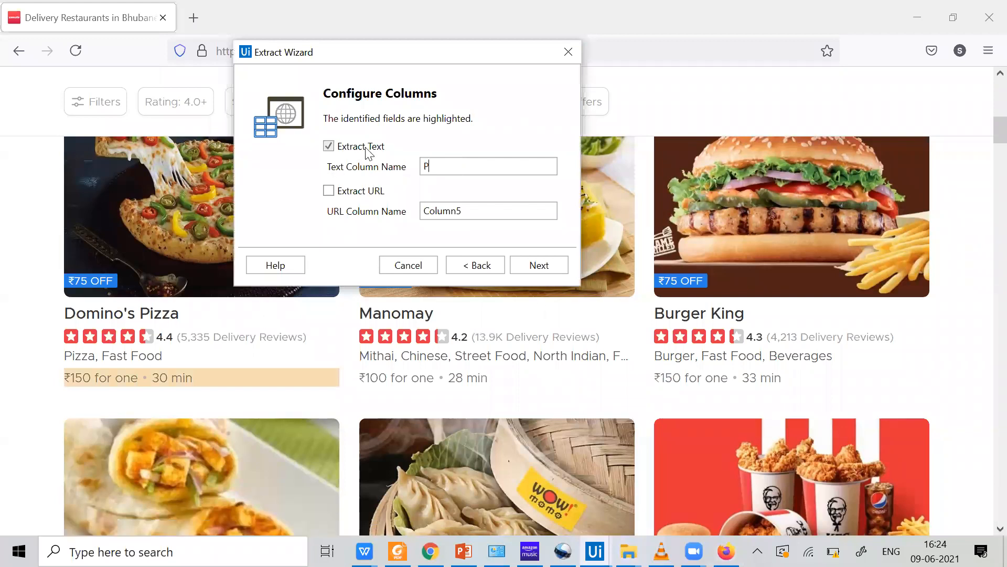
{"action": "type", "text": "ice & Delivery time"}
{"action": "left_click", "coordinate": [533, 265]}
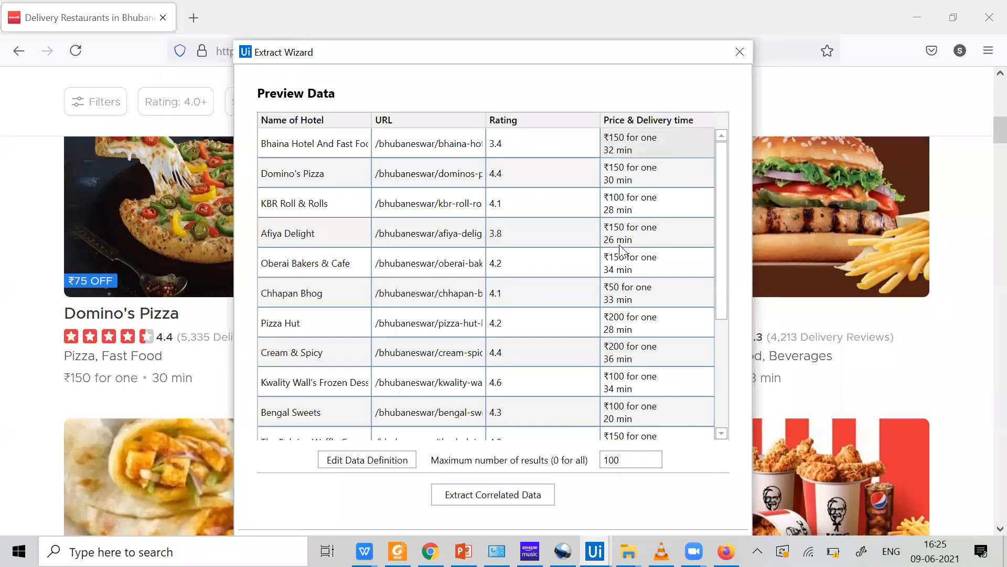
Review the extracted rows in the data preview and finish the extraction wizard
{"action": "scroll", "coordinate": [621, 249], "scroll_direction": "down", "scroll_amount": 2}
{"action": "scroll", "coordinate": [621, 251], "scroll_direction": "up", "scroll_amount": 1}
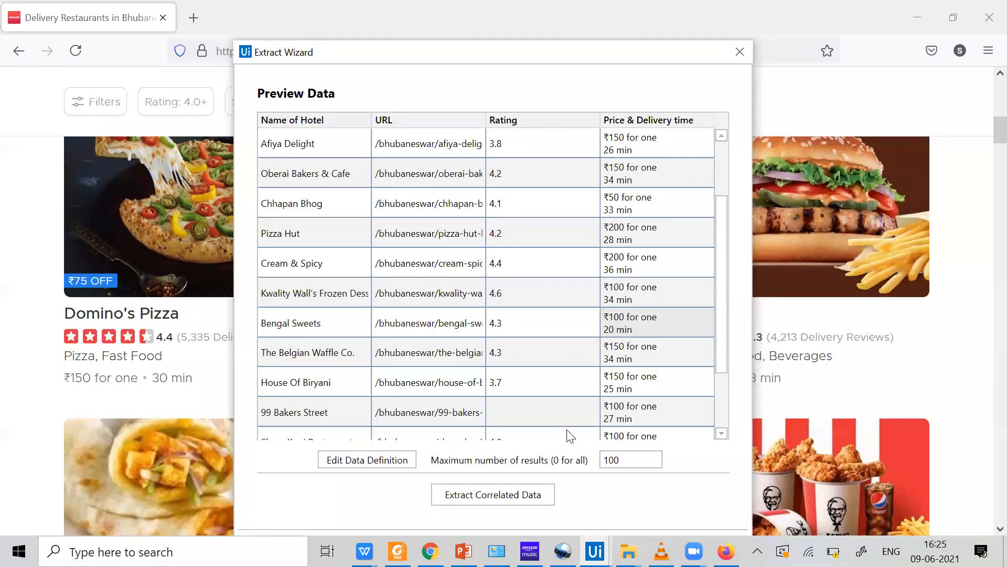
{"action": "scroll", "coordinate": [533, 109], "scroll_direction": "down", "scroll_amount": 1}
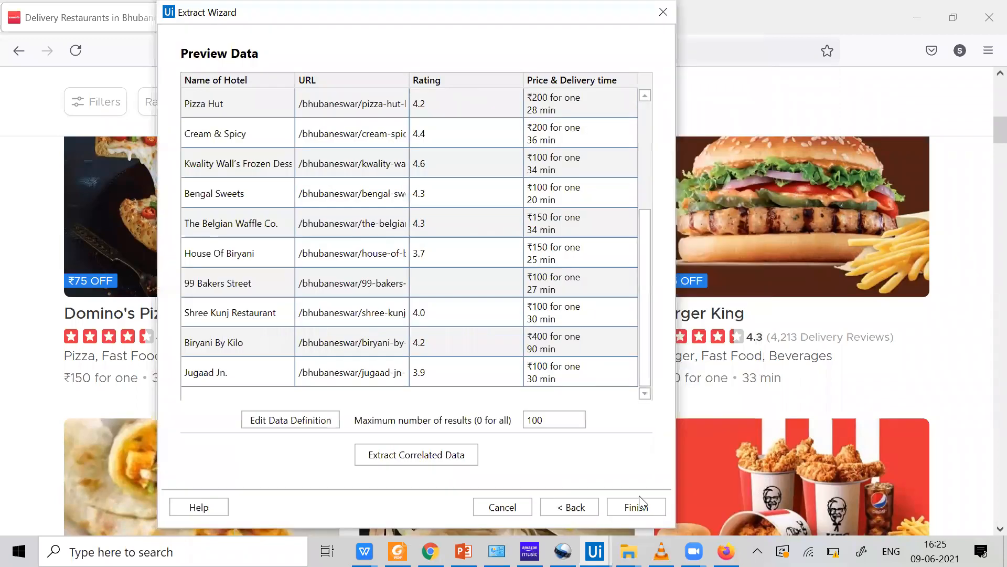
{"action": "left_click", "coordinate": [637, 508]}
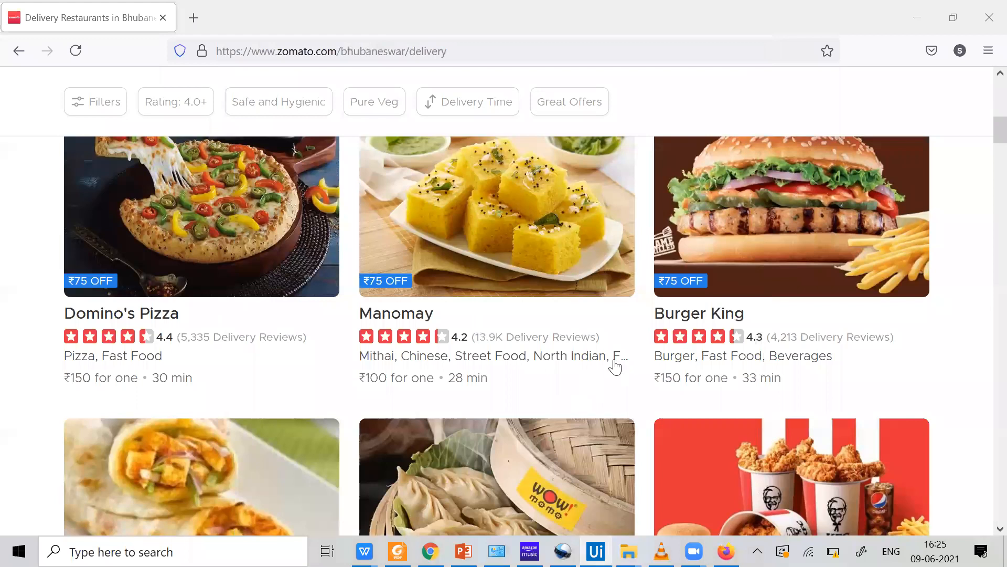
Check the Zomato listing for a next-page link and answer that the data does not span multiple pages
{"action": "scroll", "coordinate": [452, 475], "scroll_direction": "down", "scroll_amount": 5}
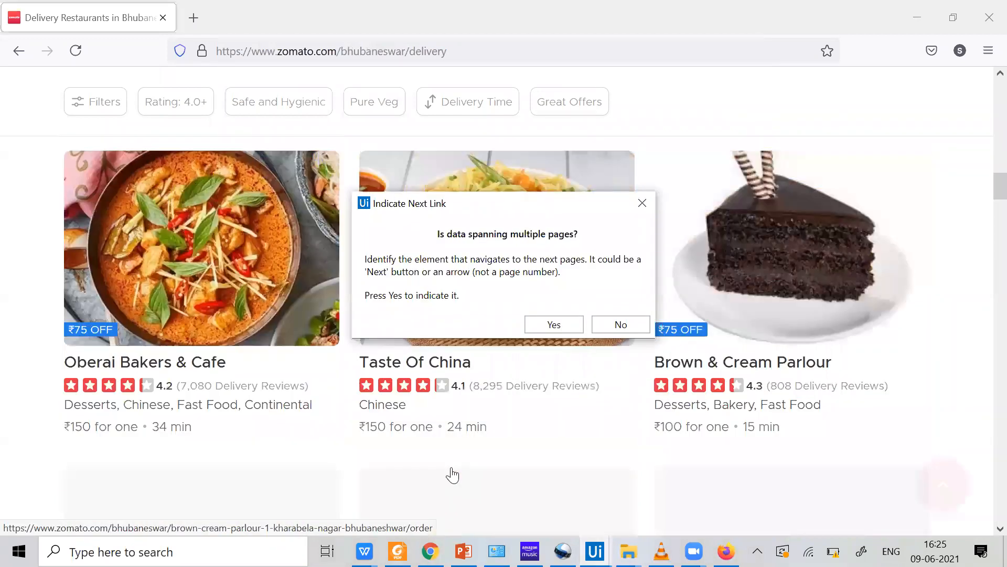
{"action": "scroll", "coordinate": [451, 475], "scroll_direction": "down", "scroll_amount": 5}
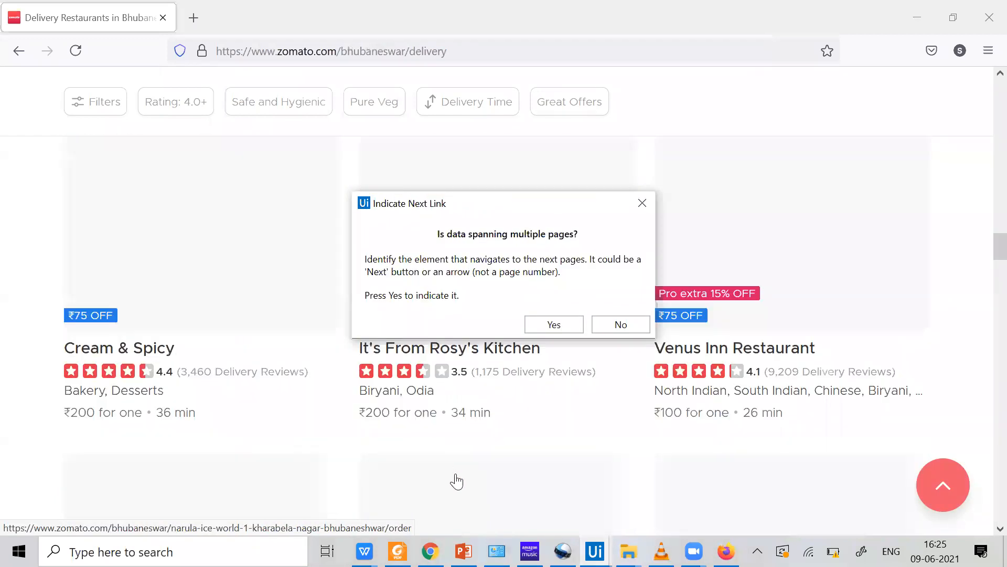
{"action": "left_click_drag", "start_coordinate": [993, 360], "coordinate": [991, 500]}
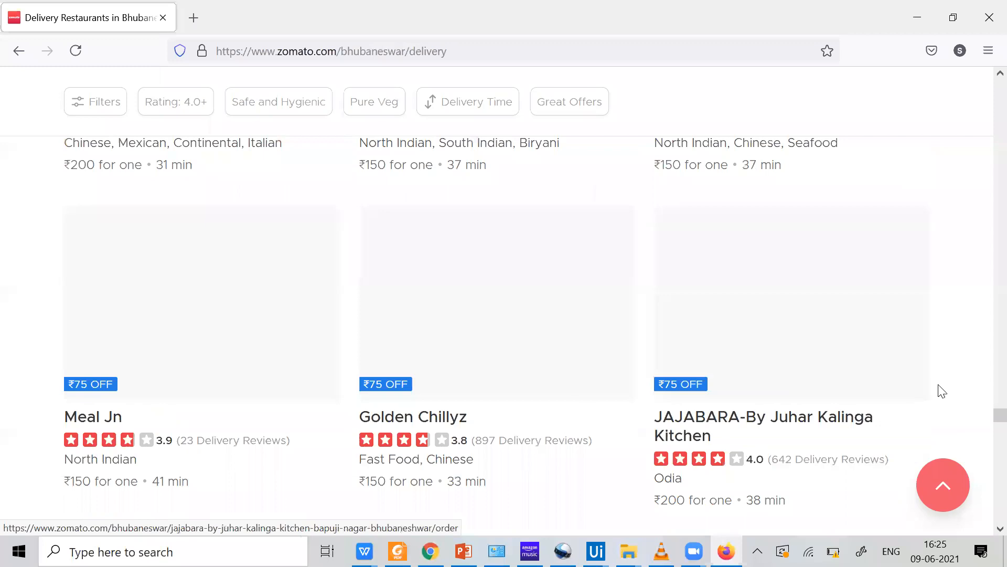
{"action": "scroll", "coordinate": [562, 225], "scroll_direction": "down", "scroll_amount": 5}
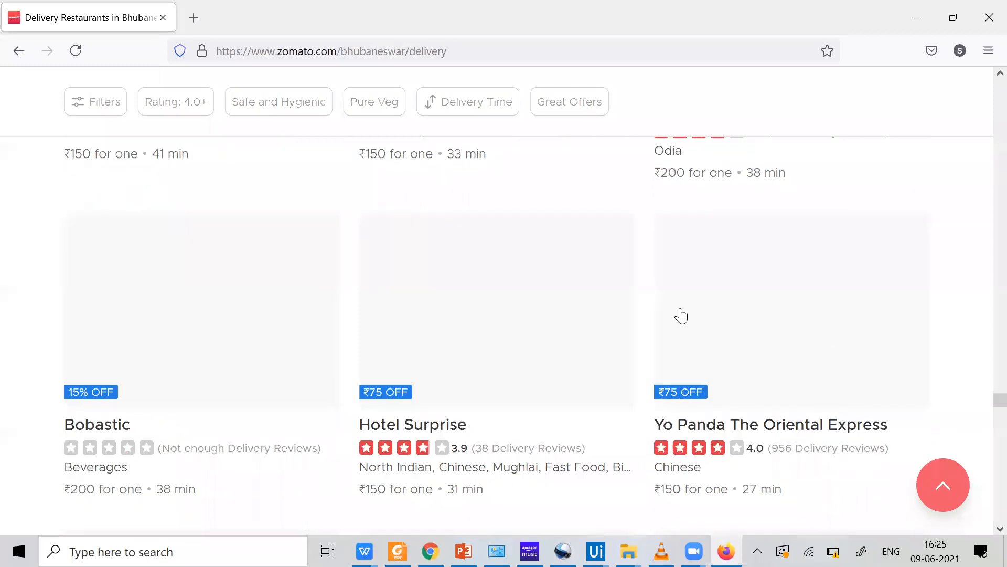
{"action": "scroll", "coordinate": [682, 315], "scroll_direction": "down", "scroll_amount": 10}
{"action": "scroll", "coordinate": [681, 315], "scroll_direction": "down", "scroll_amount": 5}
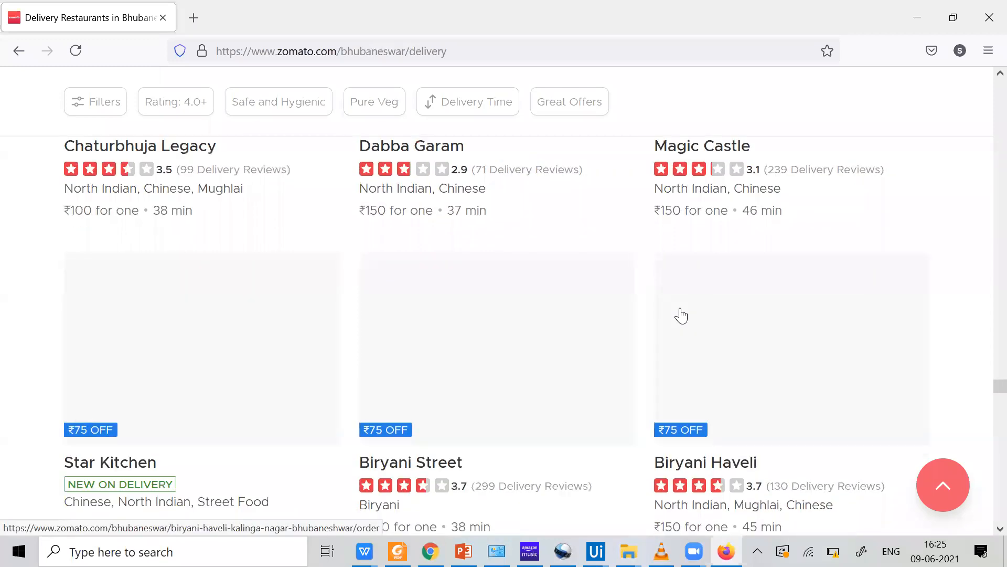
{"action": "scroll", "coordinate": [682, 315], "scroll_direction": "down", "scroll_amount": 8}
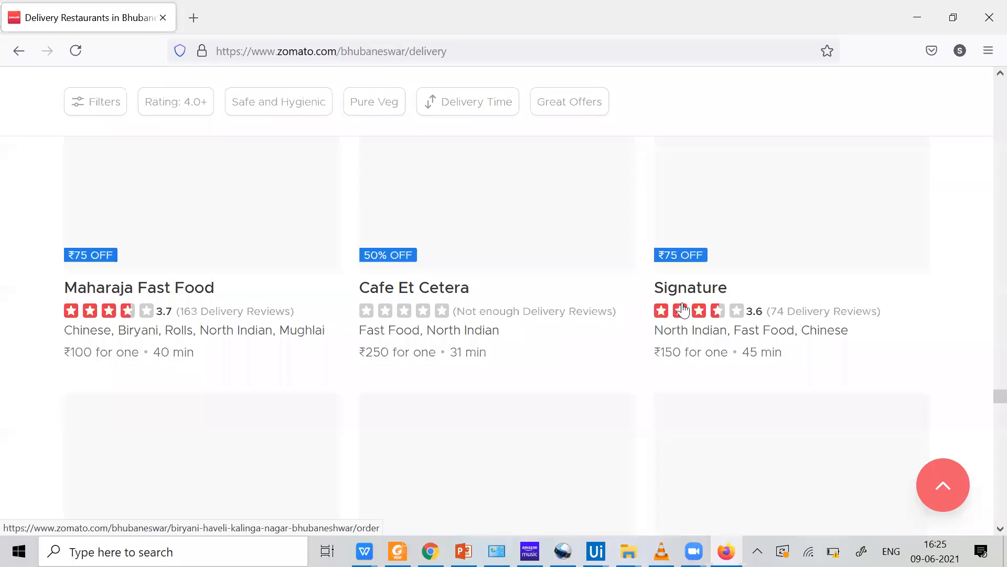
{"action": "scroll", "coordinate": [684, 311], "scroll_direction": "down", "scroll_amount": 8}
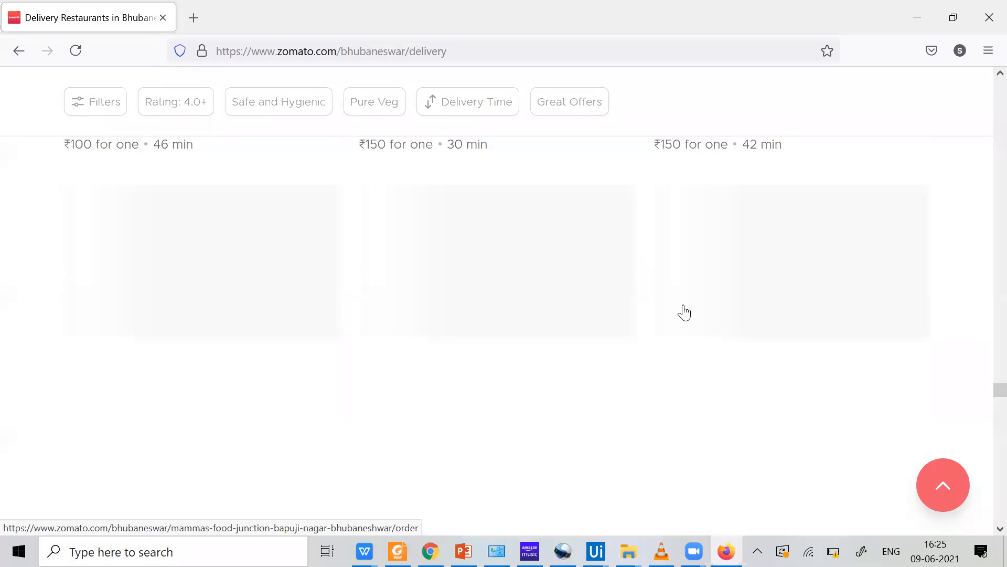
{"action": "scroll", "coordinate": [594, 336], "scroll_direction": "down", "scroll_amount": 3}
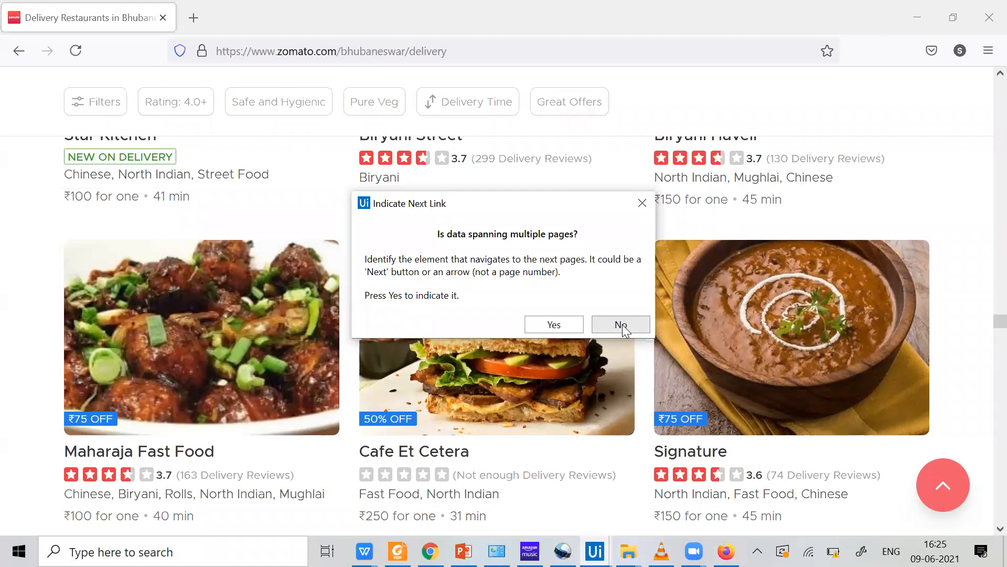
{"action": "left_click", "coordinate": [621, 325]}
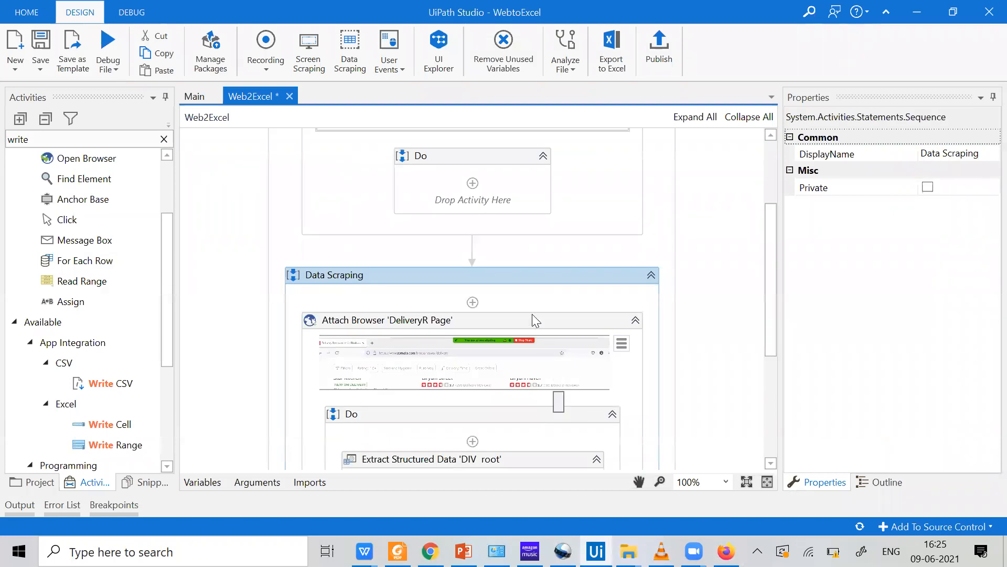
Review the generated Data Scraping sequence and save the Web2Excel workflow
{"action": "scroll", "coordinate": [532, 314], "scroll_direction": "up", "scroll_amount": 2}
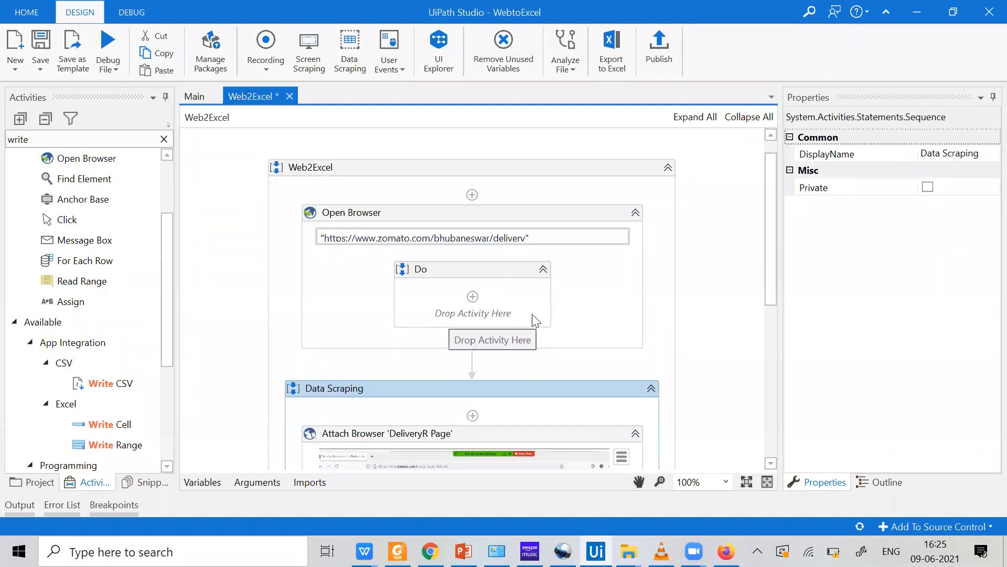
{"action": "scroll", "coordinate": [532, 314], "scroll_direction": "down", "scroll_amount": 3}
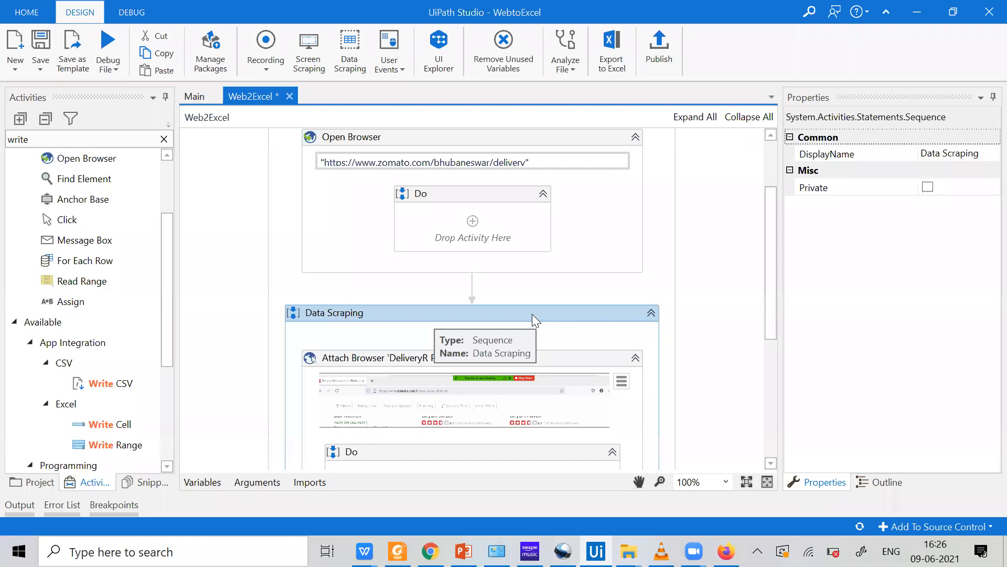
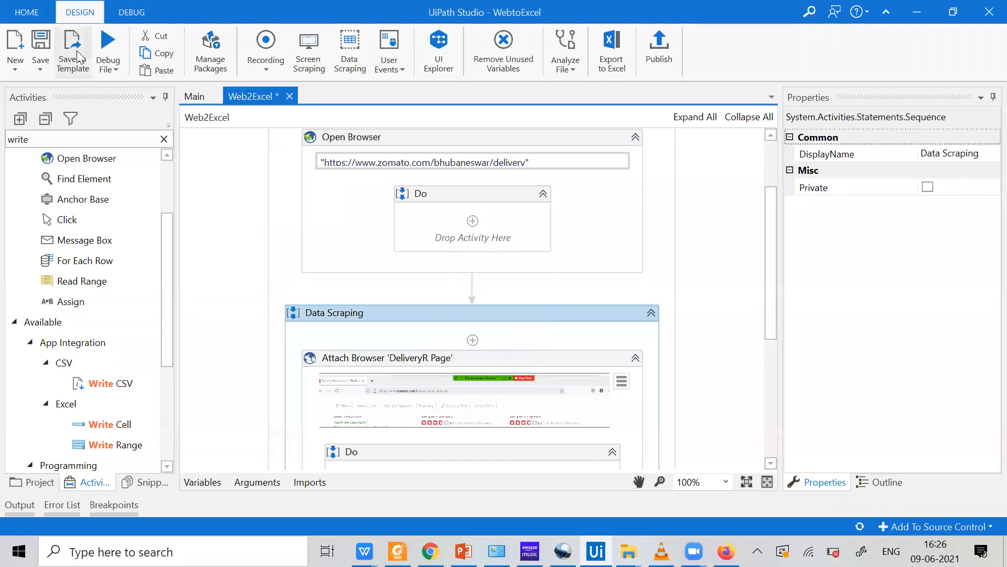
{"action": "left_click", "coordinate": [33, 40]}
Add a workbook Write Range activity after Extract Structured Data inside the Attach Browser's Do sequence
{"action": "scroll", "coordinate": [545, 281], "scroll_direction": "down", "scroll_amount": 3}
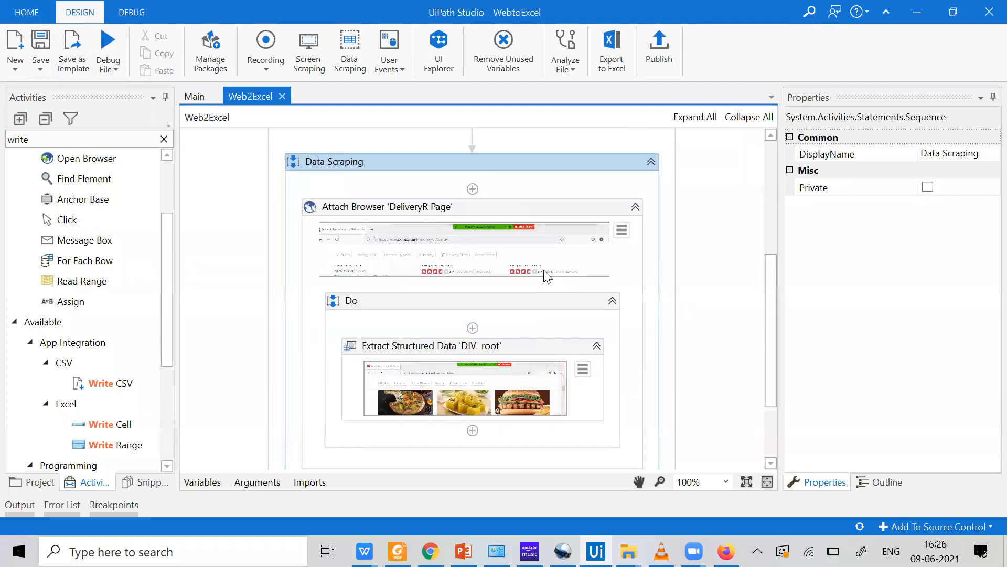
{"action": "scroll", "coordinate": [100, 426], "scroll_direction": "down", "scroll_amount": 3}
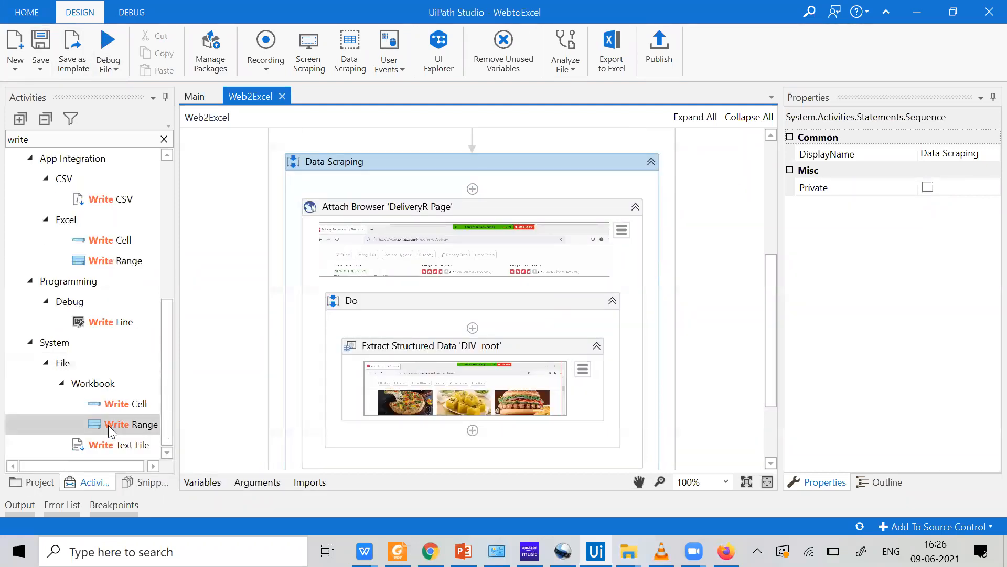
{"action": "left_click_drag", "start_coordinate": [111, 433], "coordinate": [474, 432]}
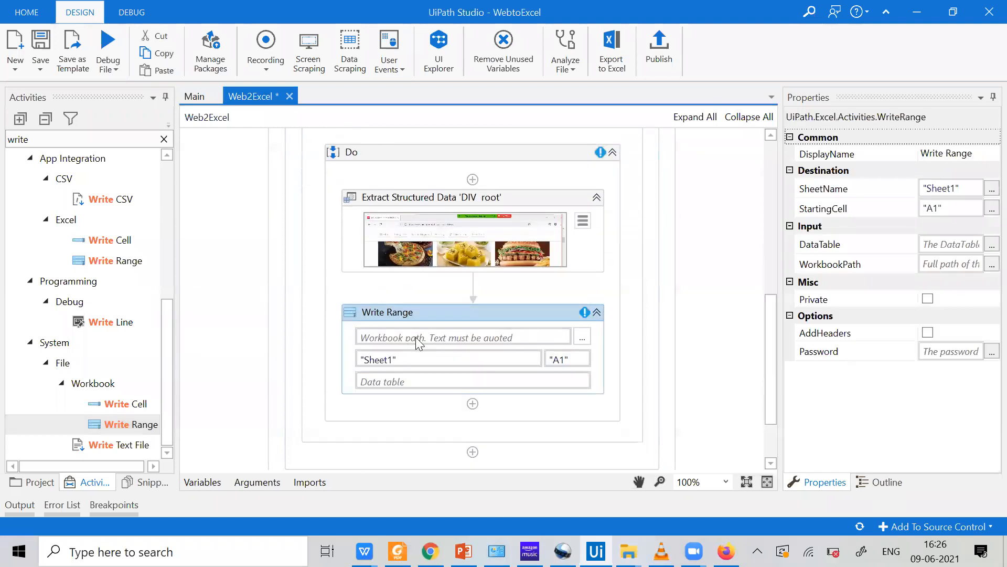
Configure Write Range to write ExtractDataTable to "Zomato.xlsx" with an empty string as the starting cell
{"action": "left_click", "coordinate": [416, 336]}
{"action": "type", "text": "\"Zom"}
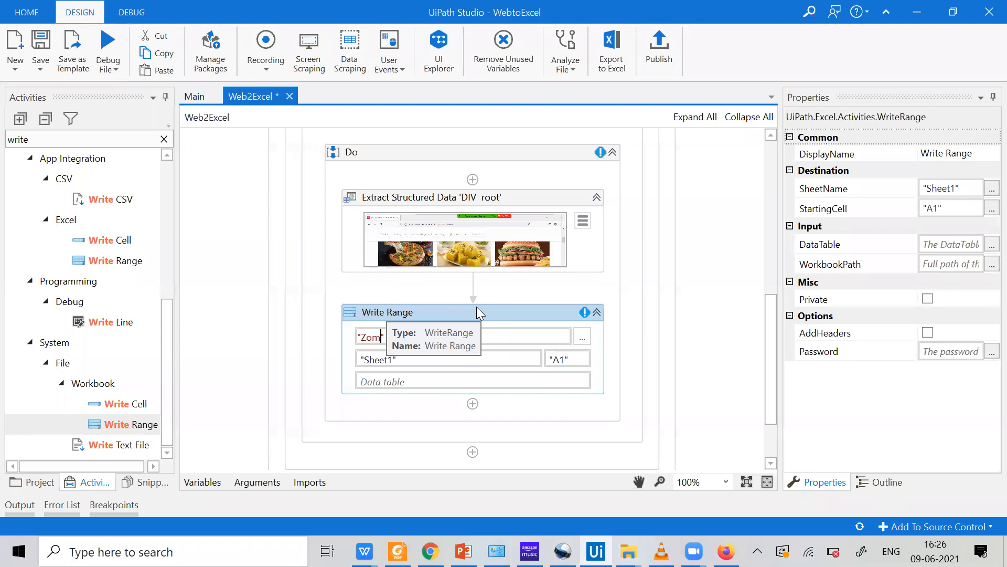
{"action": "type", "text": "ato.xlsx"}
{"action": "left_click_drag", "start_coordinate": [580, 360], "coordinate": [548, 362]}
{"action": "key", "text": "BackSpace"}
{"action": "type", "text": "\"\""}
{"action": "left_click", "coordinate": [430, 381]}
{"action": "type", "text": "ex"}
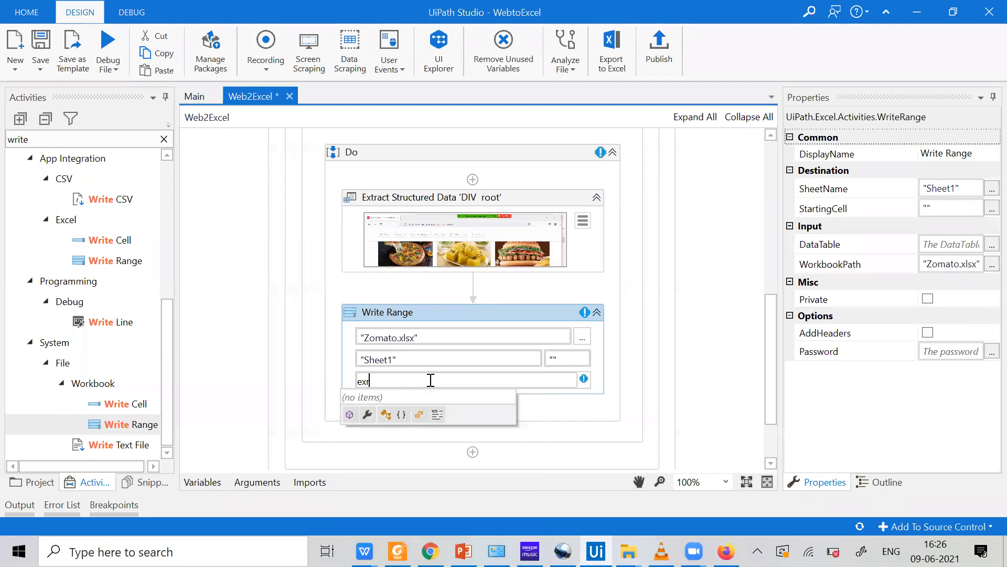
{"action": "double_click", "coordinate": [426, 393]}
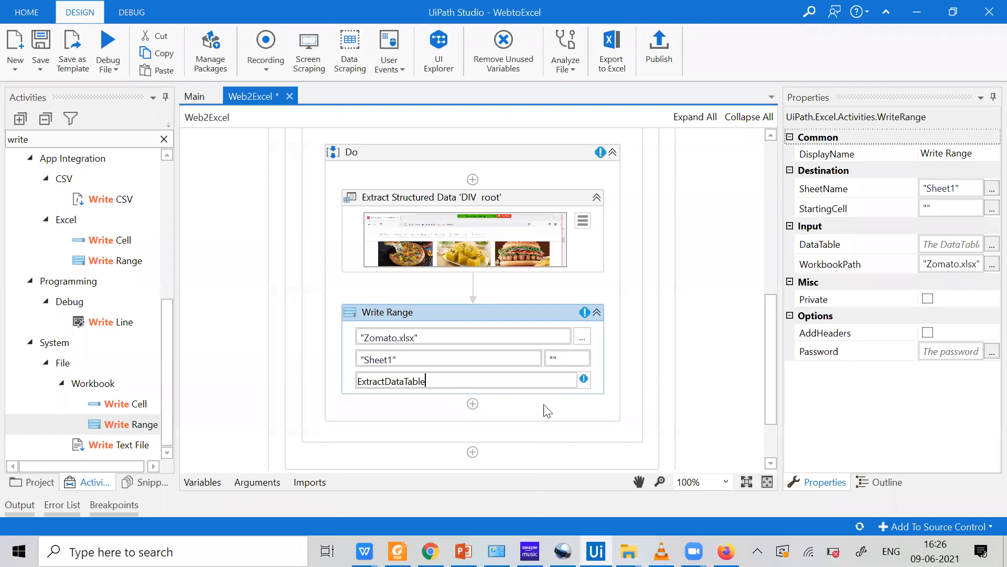
Save the Web2Excel workflow and run the file
{"action": "scroll", "coordinate": [513, 396], "scroll_direction": "up", "scroll_amount": 1}
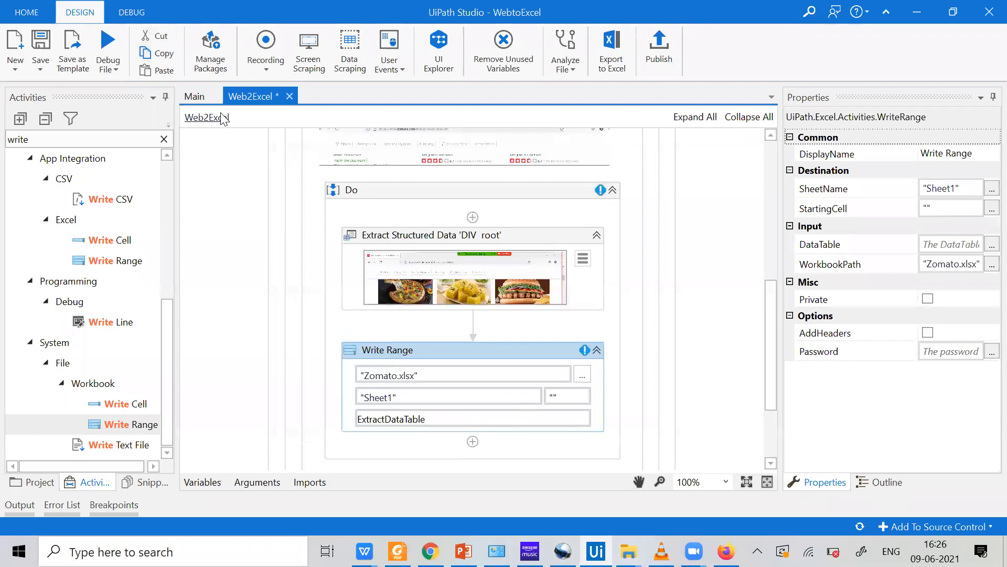
{"action": "key", "text": "ctrl+s"}
{"action": "left_click", "coordinate": [109, 63]}
{"action": "left_click", "coordinate": [111, 102]}
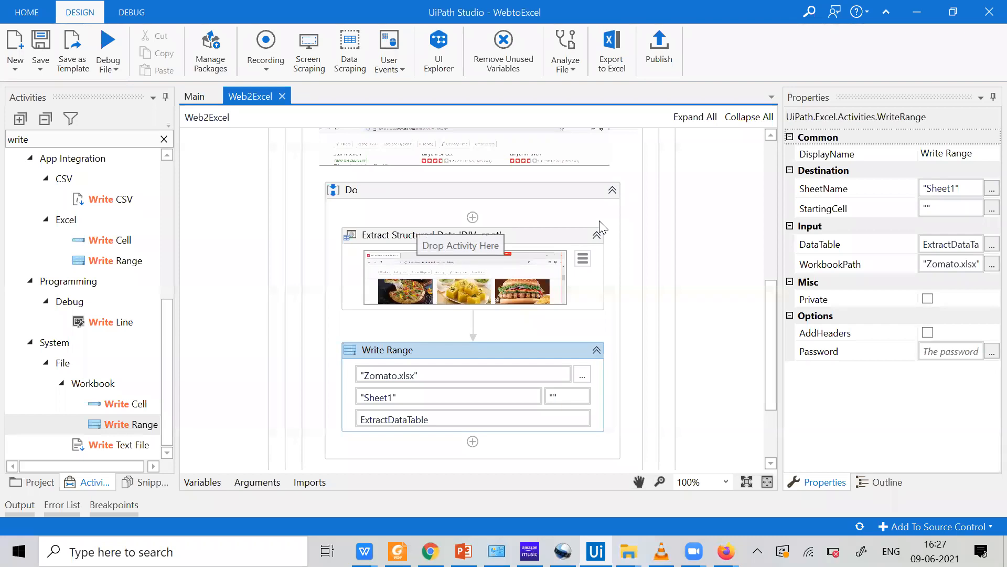
Switch to the Zomato page in Firefox and dismiss the Welcome to Bhubaneswar location popup
{"action": "left_click", "coordinate": [727, 551]}
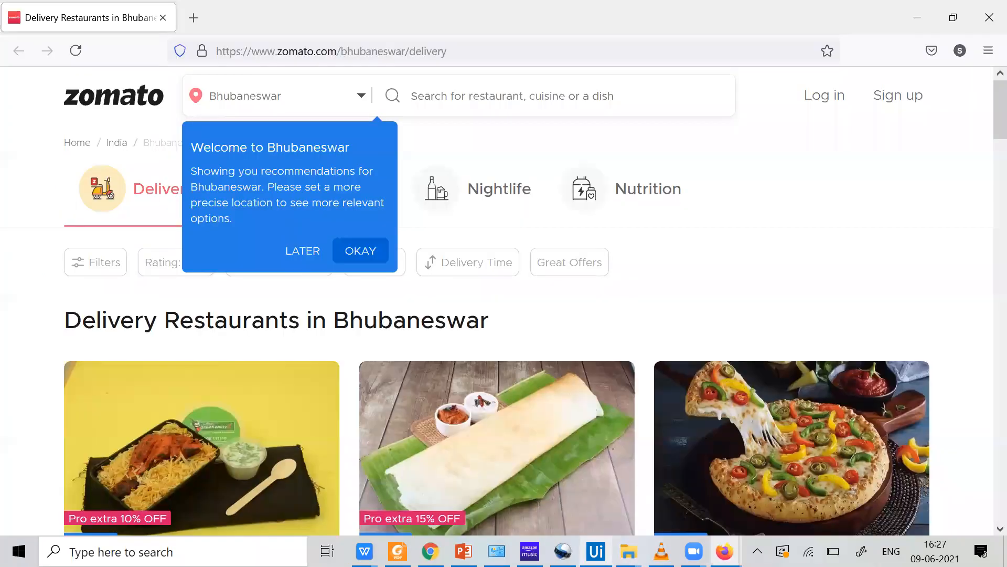
{"action": "left_click", "coordinate": [364, 253]}
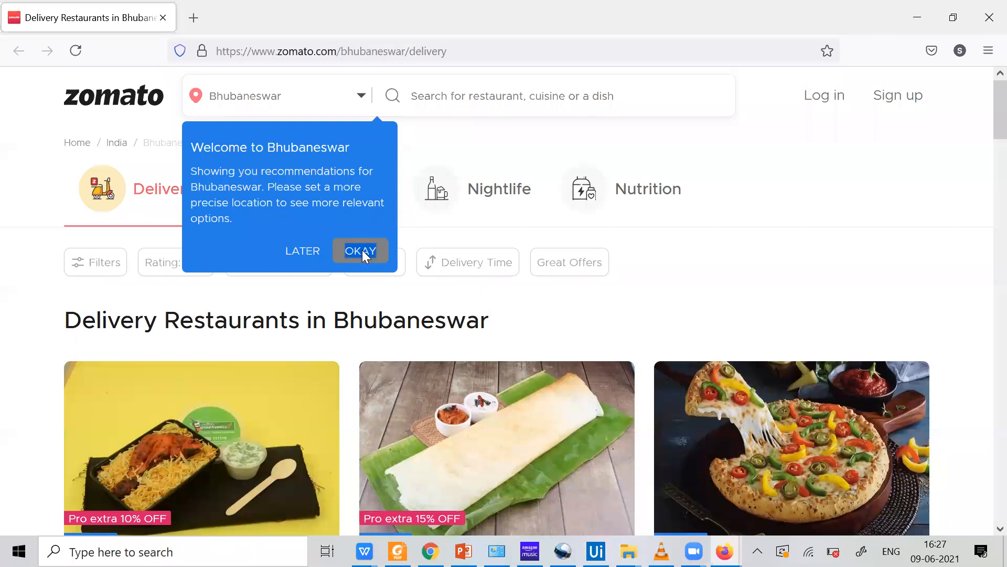
{"action": "left_click", "coordinate": [817, 166]}
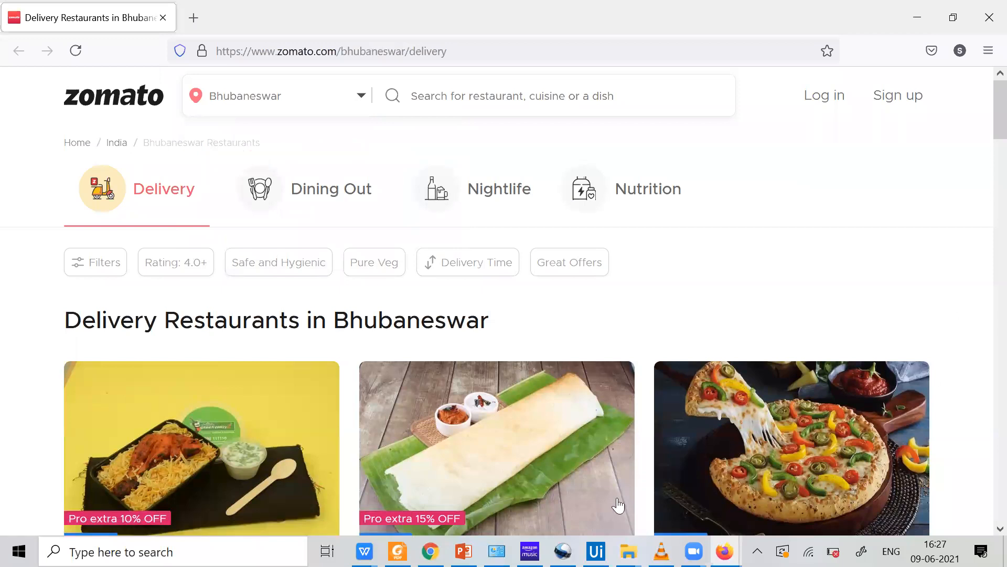
Open the Zomato workbook from the WebtoExcel project folder and fit columns A and B to their contents
{"action": "mouse_move", "coordinate": [628, 551]}
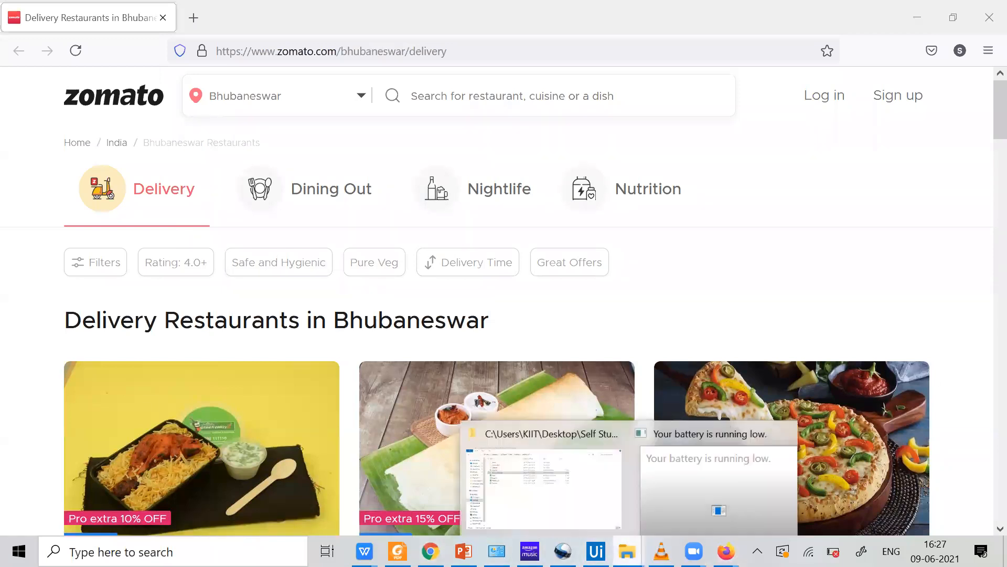
{"action": "left_click", "coordinate": [574, 474]}
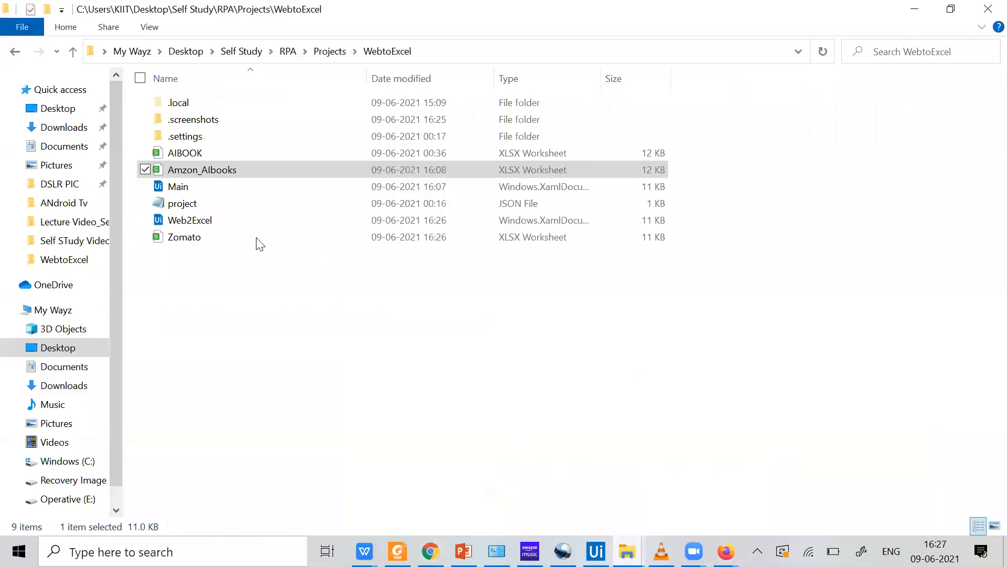
{"action": "double_click", "coordinate": [205, 237]}
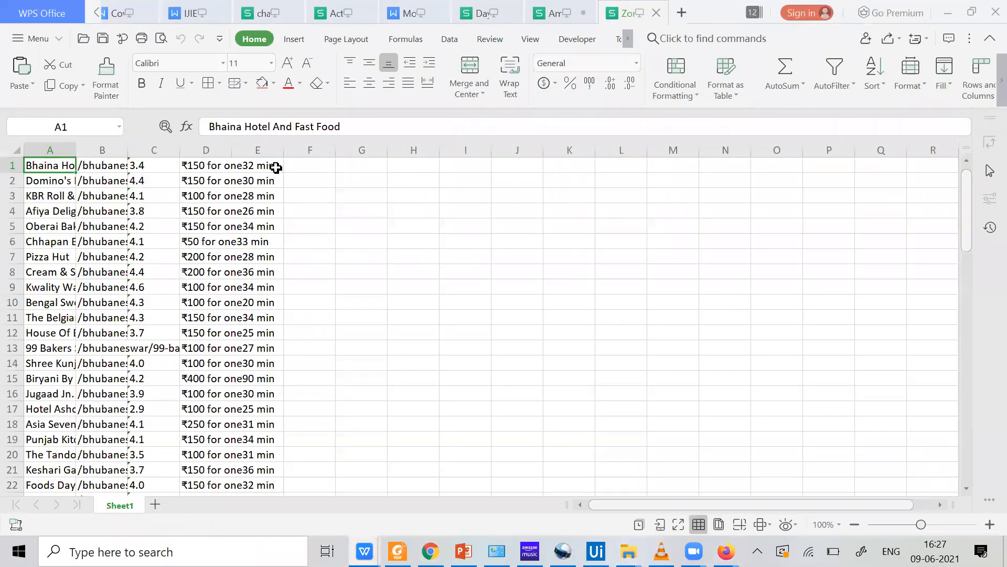
{"action": "double_click", "coordinate": [76, 151]}
{"action": "double_click", "coordinate": [78, 154]}
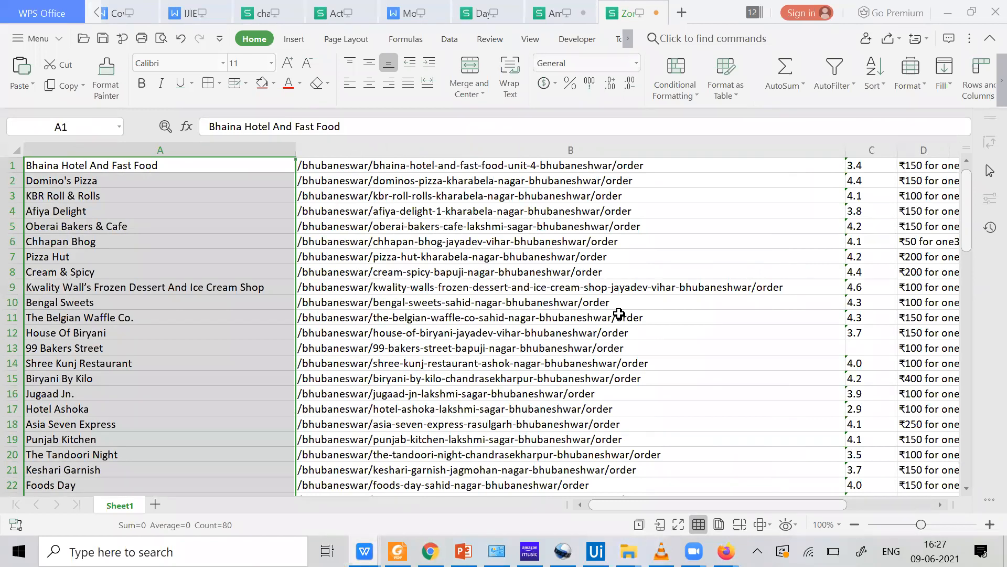
Examine the scraped restaurant names, URLs, ratings, prices and delivery times across all rows and columns of Sheet1
{"action": "scroll", "coordinate": [619, 313], "scroll_direction": "down", "scroll_amount": 13}
{"action": "scroll", "coordinate": [617, 313], "scroll_direction": "down", "scroll_amount": 9}
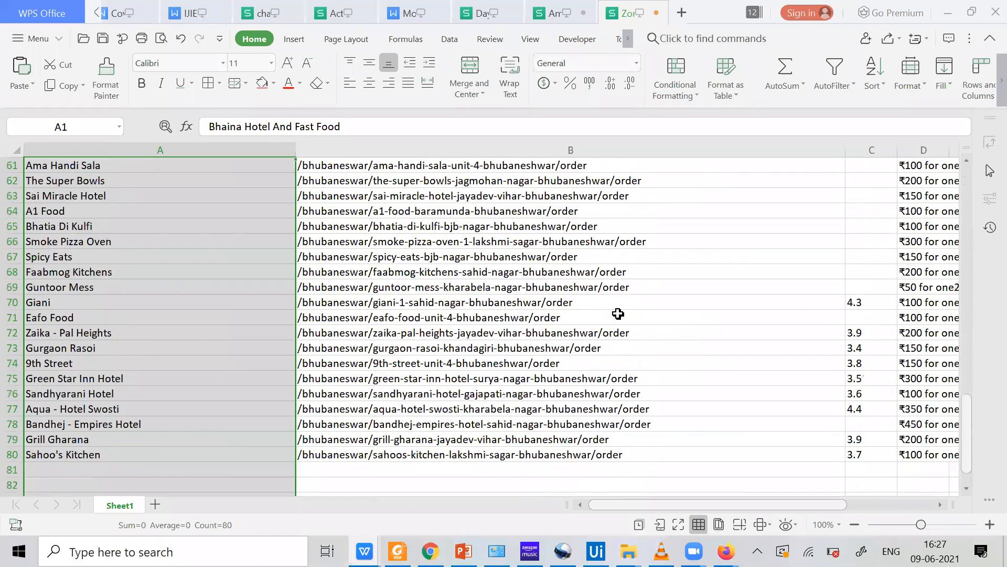
{"action": "scroll", "coordinate": [458, 347], "scroll_direction": "up", "scroll_amount": 8}
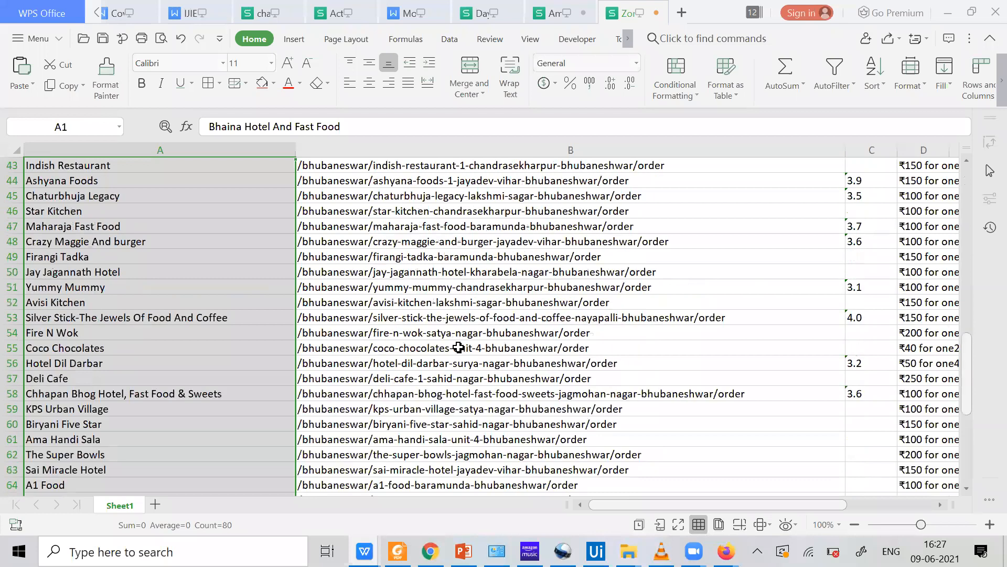
{"action": "scroll", "coordinate": [102, 169], "scroll_direction": "up", "scroll_amount": 7}
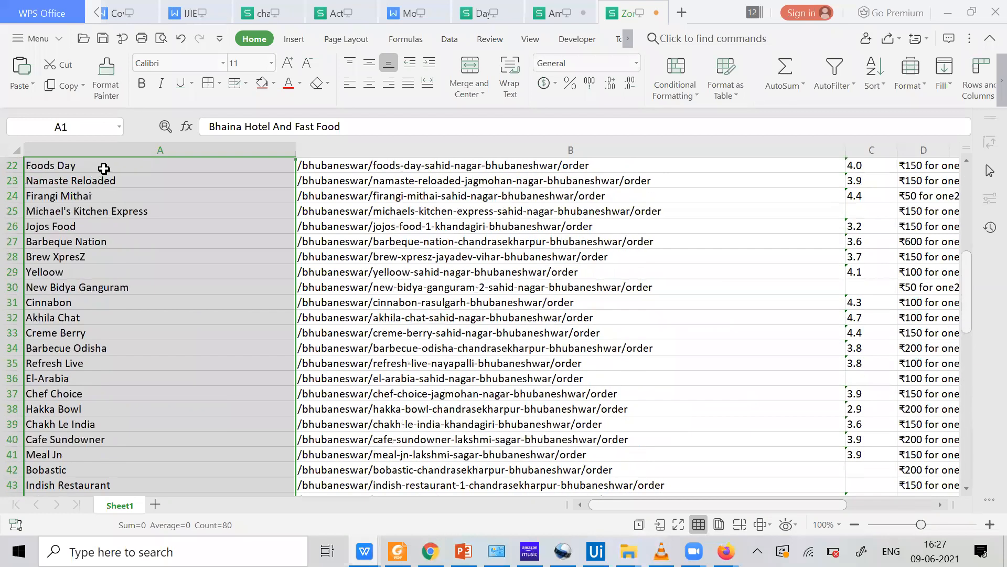
{"action": "scroll", "coordinate": [424, 237], "scroll_direction": "up", "scroll_amount": 6}
{"action": "scroll", "coordinate": [424, 238], "scroll_direction": "up", "scroll_amount": 1}
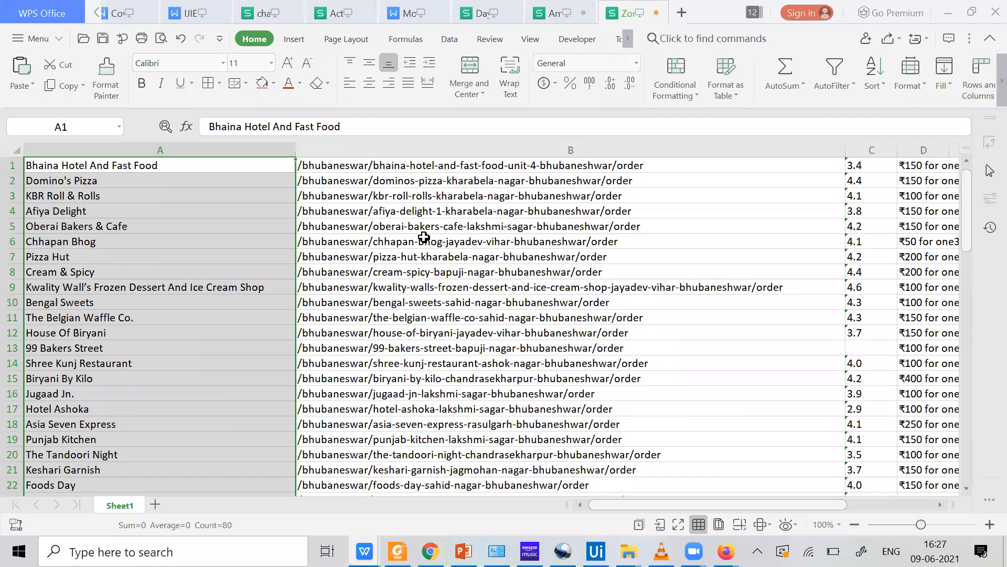
{"action": "key", "text": "Up"}
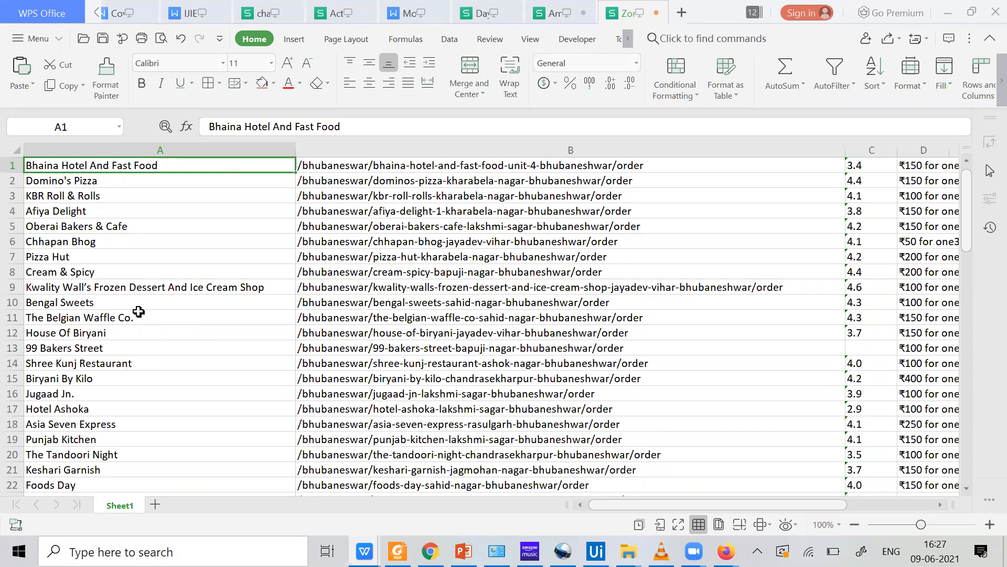
{"action": "scroll", "coordinate": [138, 312], "scroll_direction": "down", "scroll_amount": 5}
{"action": "scroll", "coordinate": [127, 317], "scroll_direction": "down", "scroll_amount": 11}
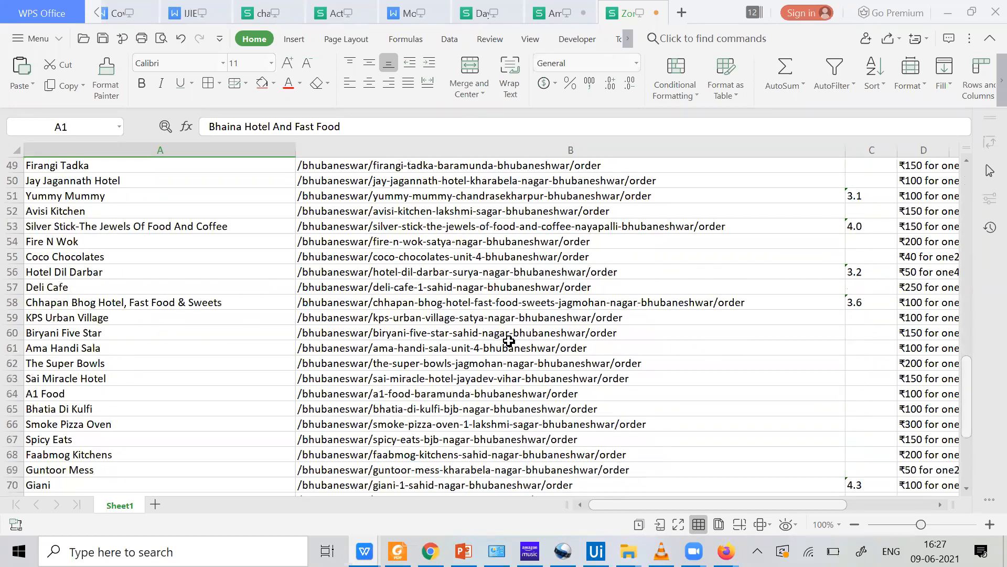
{"action": "scroll", "coordinate": [621, 374], "scroll_direction": "down", "scroll_amount": 1}
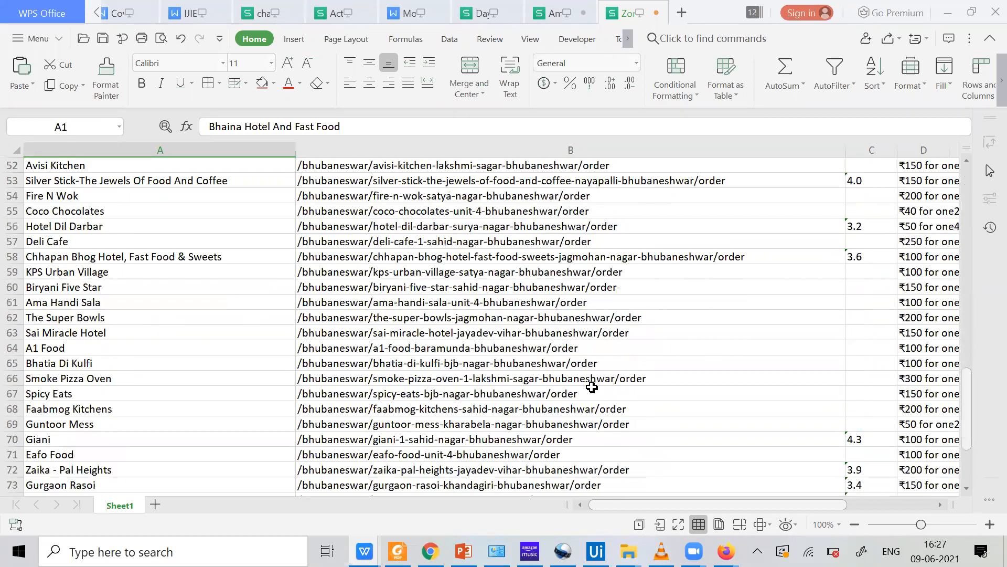
{"action": "scroll", "coordinate": [592, 387], "scroll_direction": "up", "scroll_amount": 13}
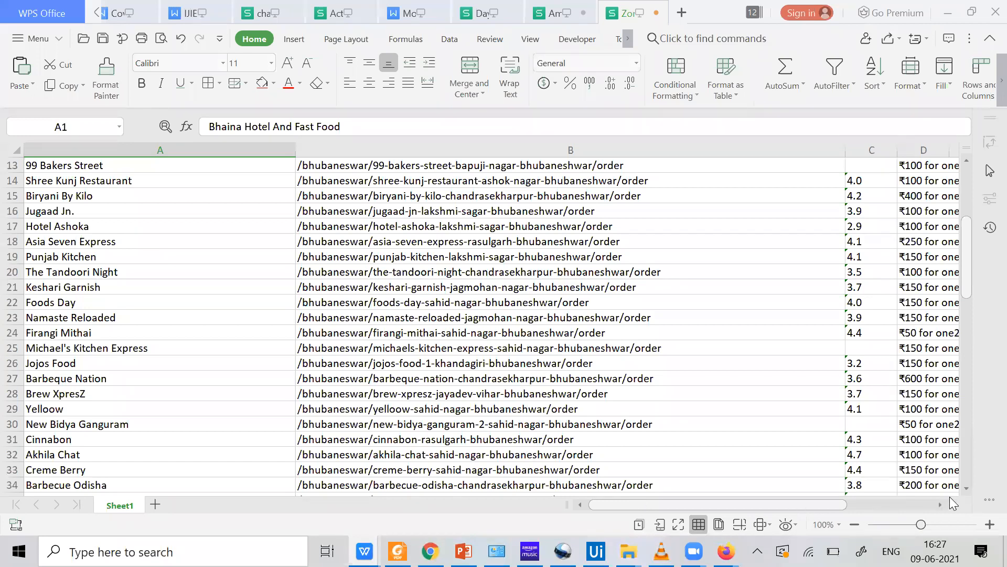
{"action": "scroll", "coordinate": [653, 182], "scroll_direction": "down", "scroll_amount": 3}
{"action": "scroll", "coordinate": [813, 278], "scroll_direction": "right", "scroll_amount": 4}
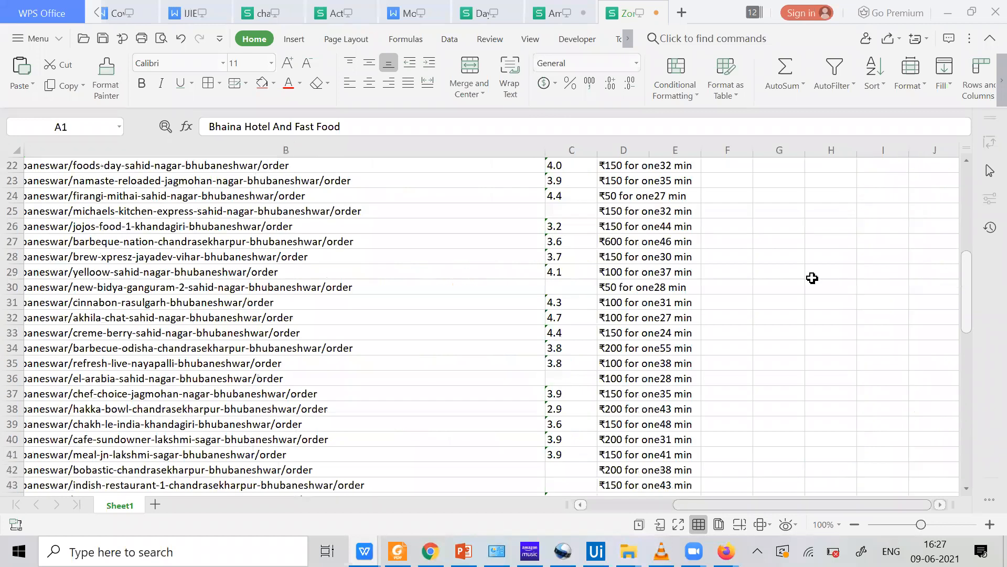
{"action": "left_click", "coordinate": [581, 505]}
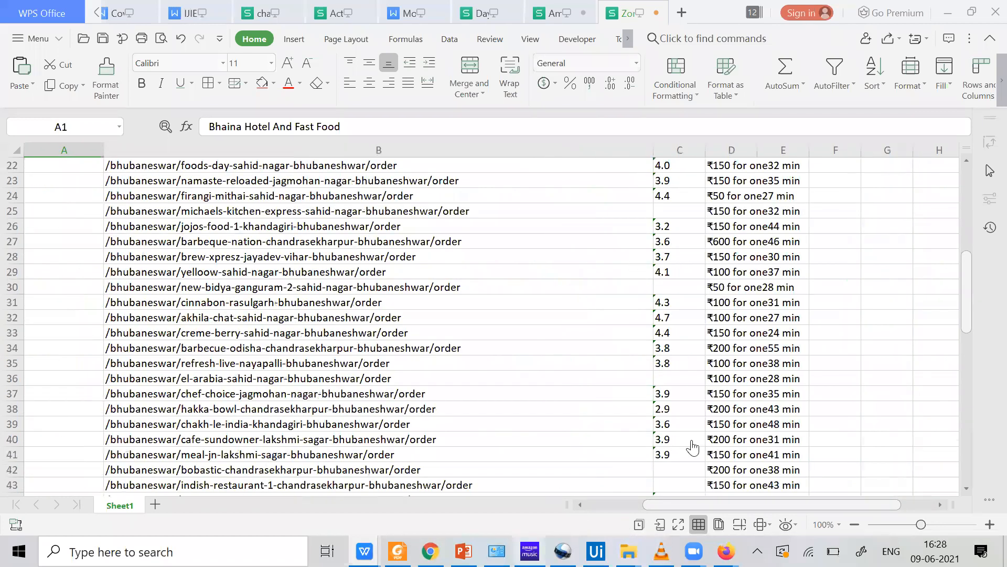
{"action": "left_click", "coordinate": [430, 551]}
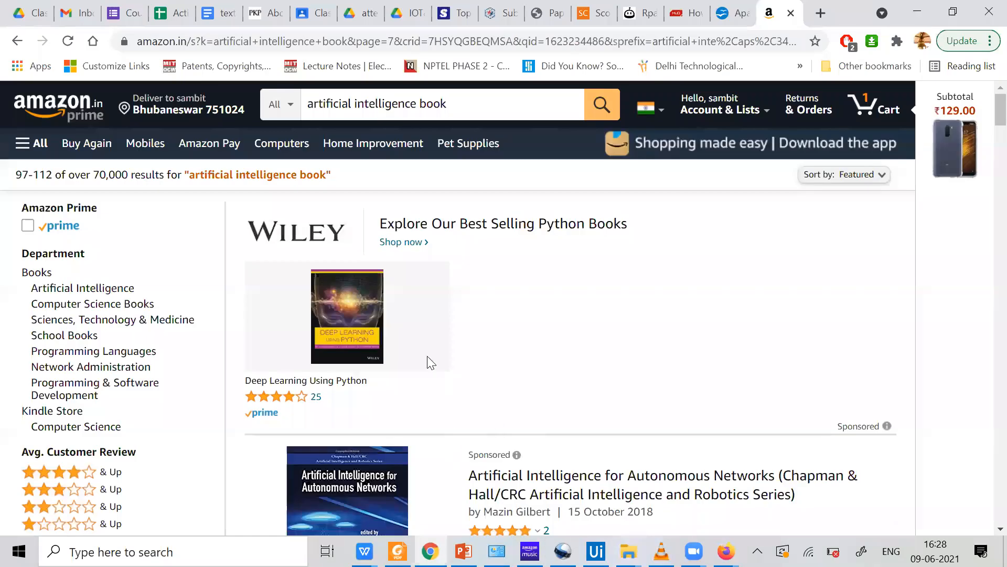
{"action": "key", "text": "alt+Tab"}
{"action": "left_click", "coordinate": [733, 62]}
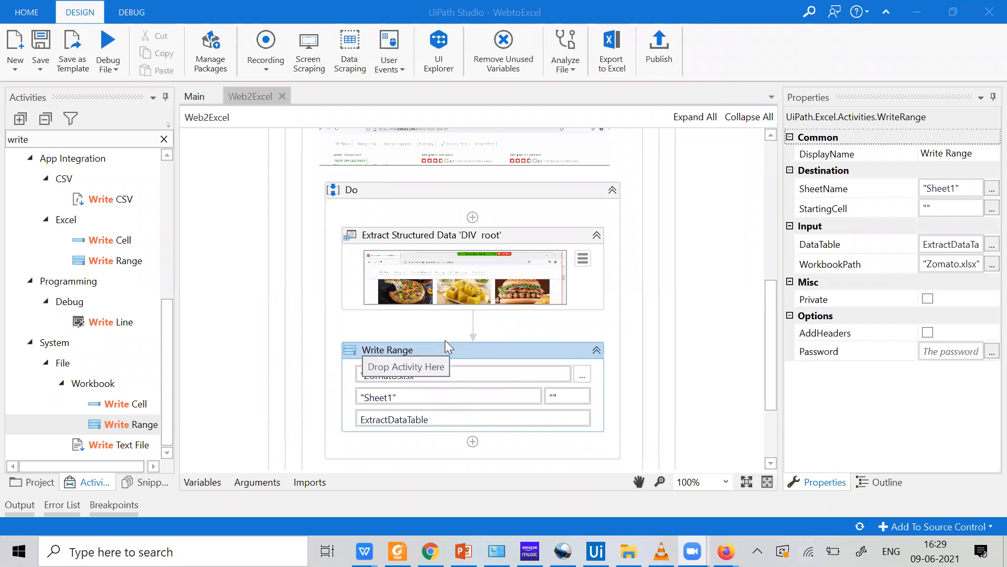
Open the ScreenScrapping project in UiPath Studio and show its project files
{"action": "left_click", "coordinate": [32, 11]}
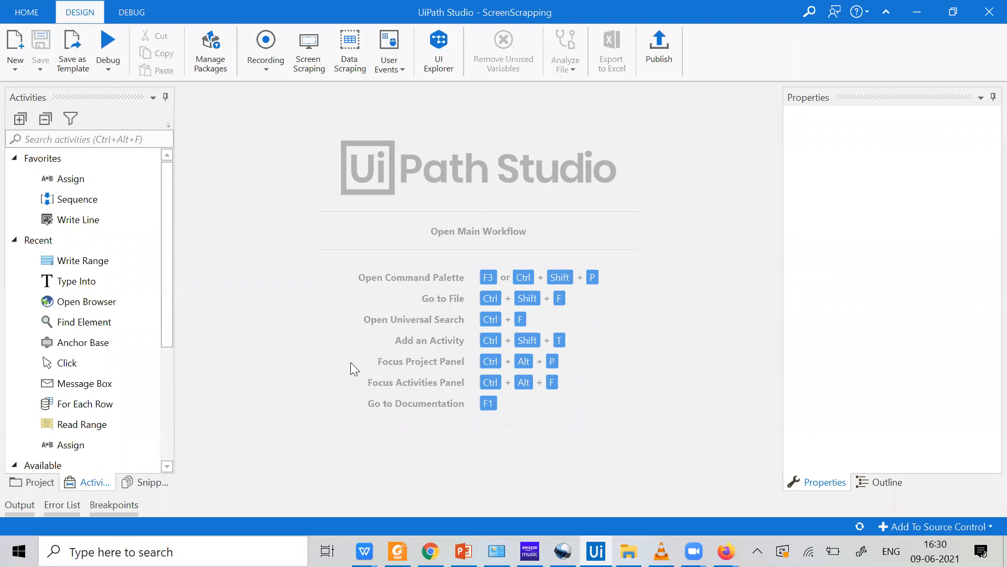
{"action": "key", "text": "ctrl+alt+p"}
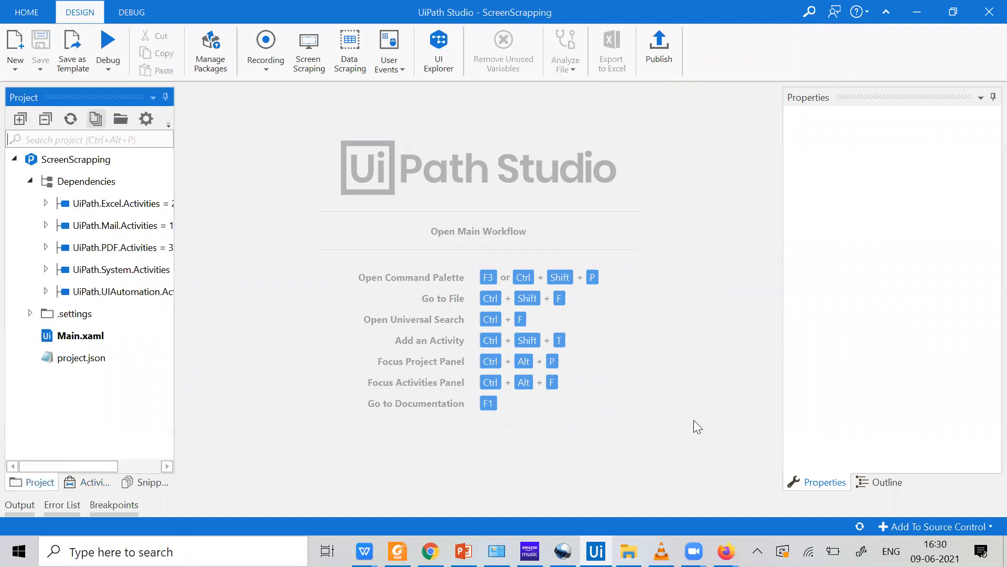
{"action": "left_click", "coordinate": [306, 62]}
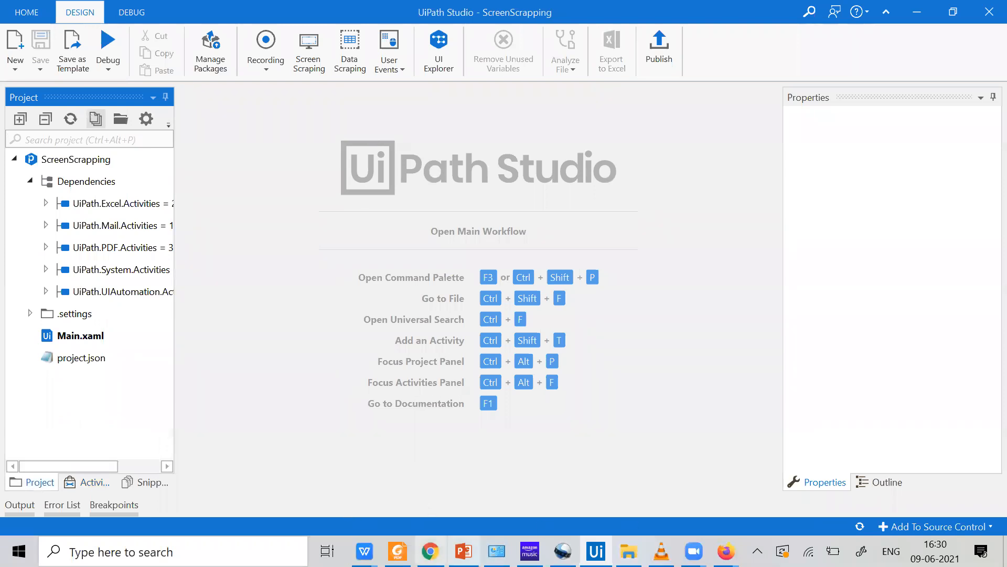
Switch to Foxit Reader and look through text image.pdf, covering its text and image sections
{"action": "left_click", "coordinate": [397, 551]}
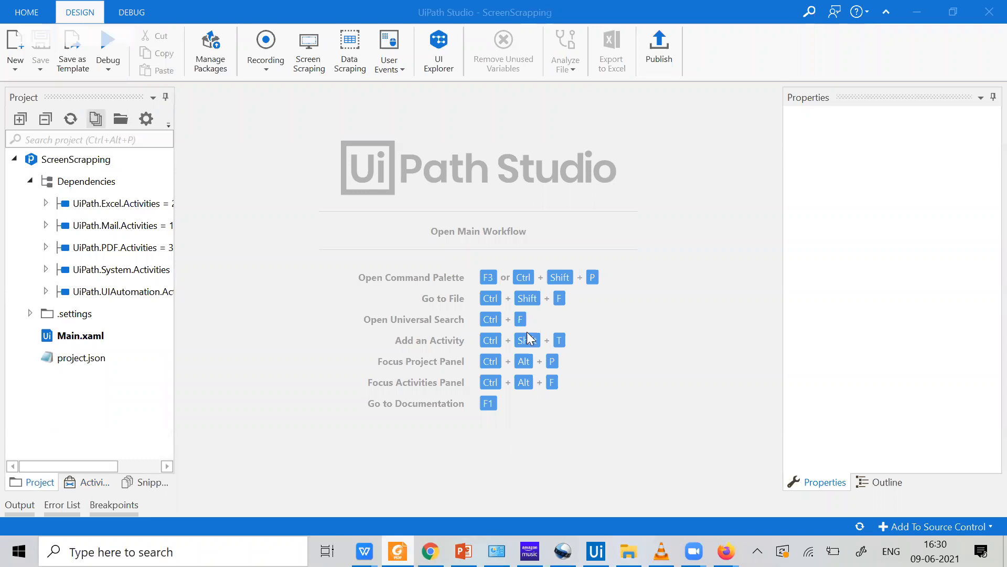
{"action": "scroll", "coordinate": [588, 289], "scroll_direction": "down", "scroll_amount": 1}
{"action": "scroll", "coordinate": [587, 289], "scroll_direction": "down", "scroll_amount": 6}
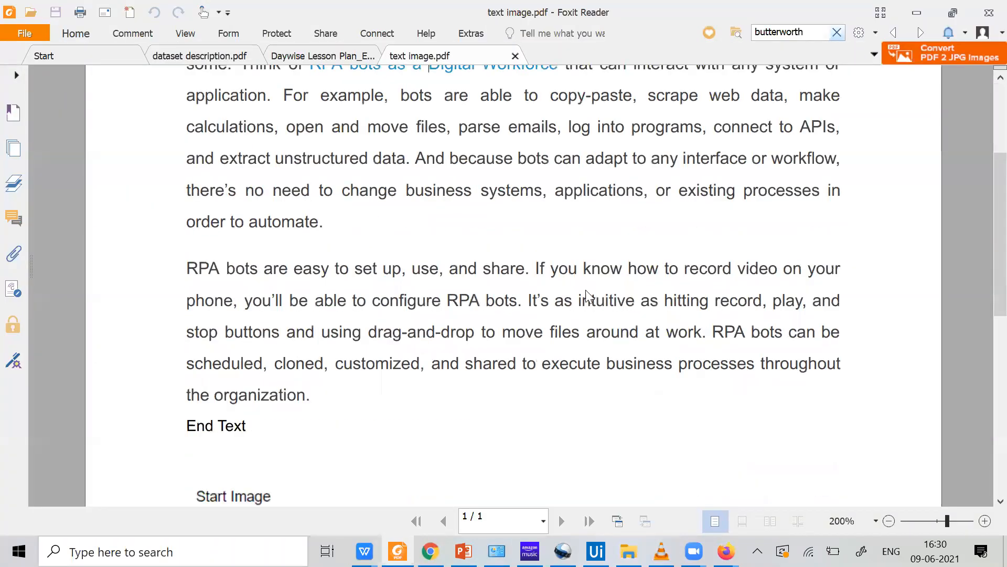
{"action": "scroll", "coordinate": [586, 291], "scroll_direction": "down", "scroll_amount": 3}
{"action": "scroll", "coordinate": [586, 292], "scroll_direction": "up", "scroll_amount": 2}
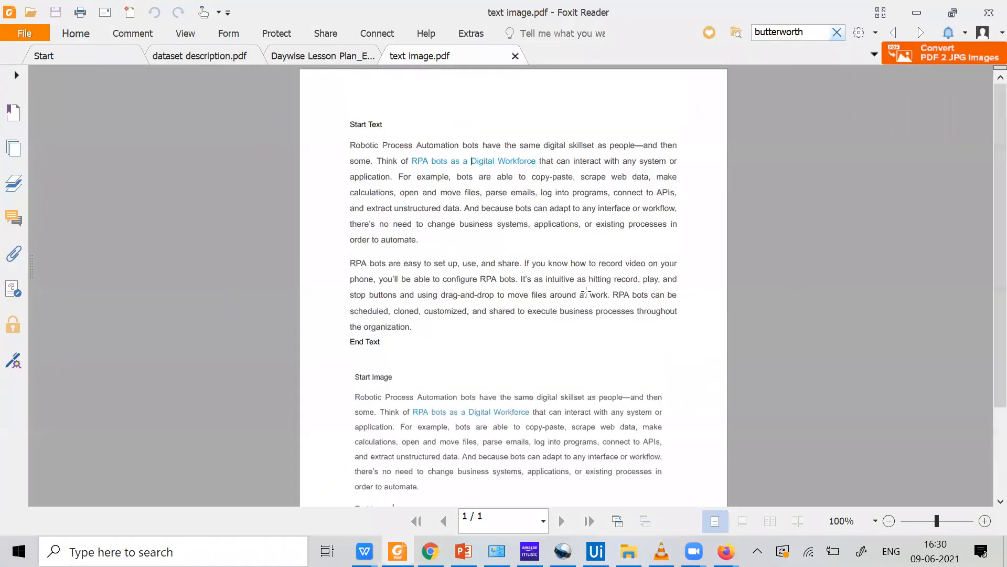
{"action": "scroll", "coordinate": [585, 291], "scroll_direction": "up", "scroll_amount": 3}
{"action": "scroll", "coordinate": [583, 290], "scroll_direction": "up", "scroll_amount": 6}
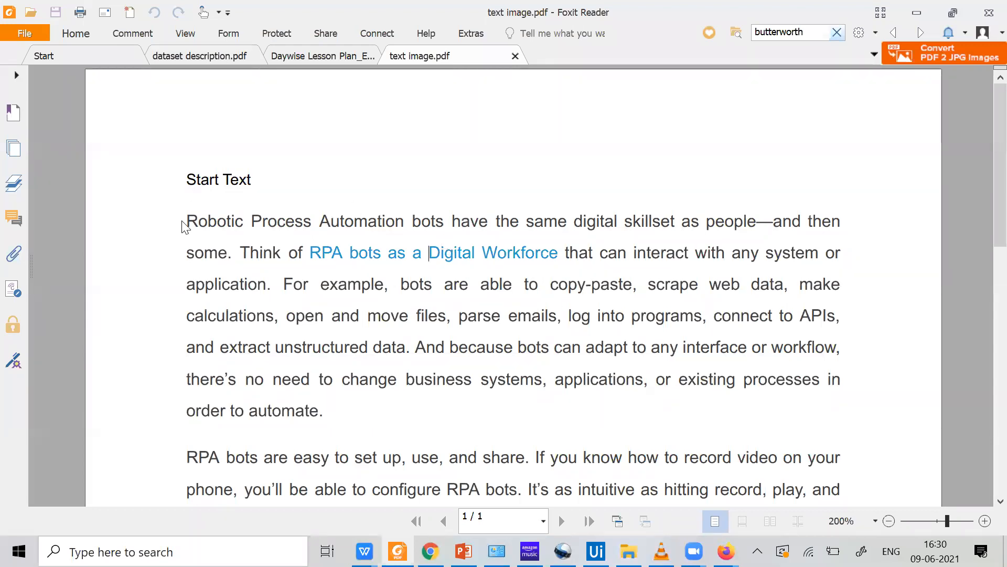
Select the paragraphs down to End Text, and select the Start Image block to compare real text with an image
{"action": "left_click_drag", "start_coordinate": [188, 220], "coordinate": [325, 504]}
{"action": "left_click_drag", "start_coordinate": [343, 179], "coordinate": [336, 391]}
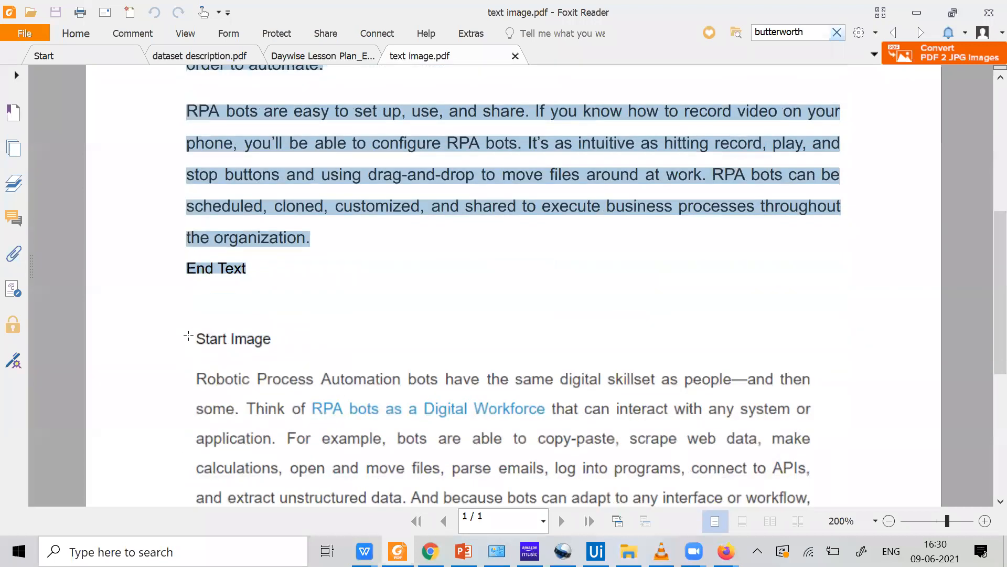
{"action": "left_click", "coordinate": [380, 429]}
{"action": "scroll", "coordinate": [378, 426], "scroll_direction": "down", "scroll_amount": 3}
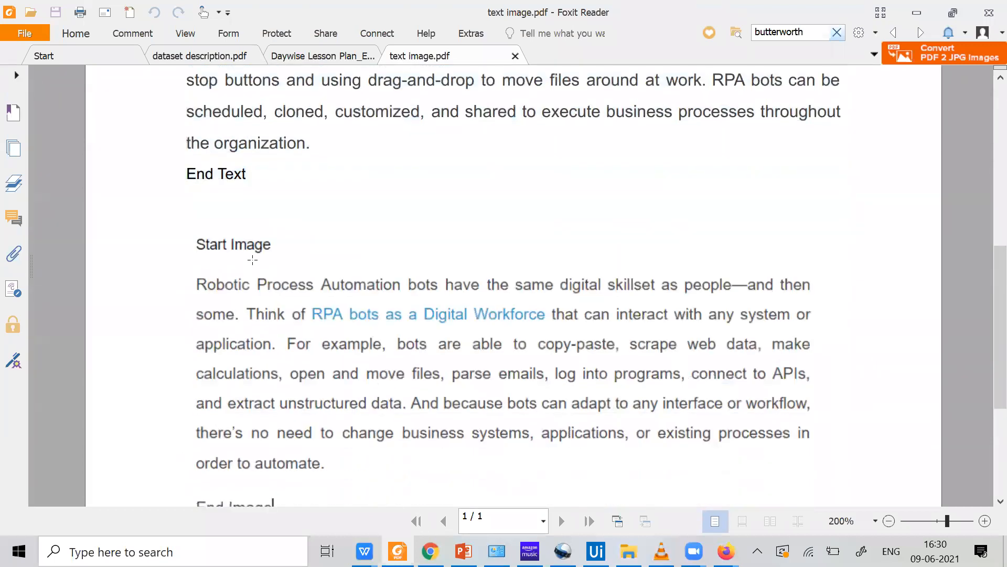
{"action": "scroll", "coordinate": [199, 231], "scroll_direction": "down", "scroll_amount": 1}
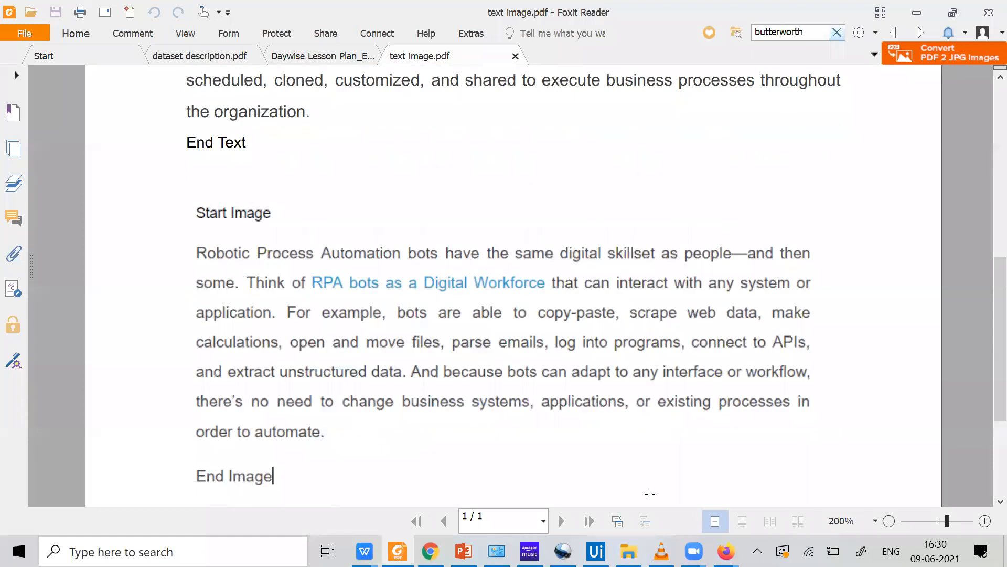
{"action": "left_click", "coordinate": [230, 354]}
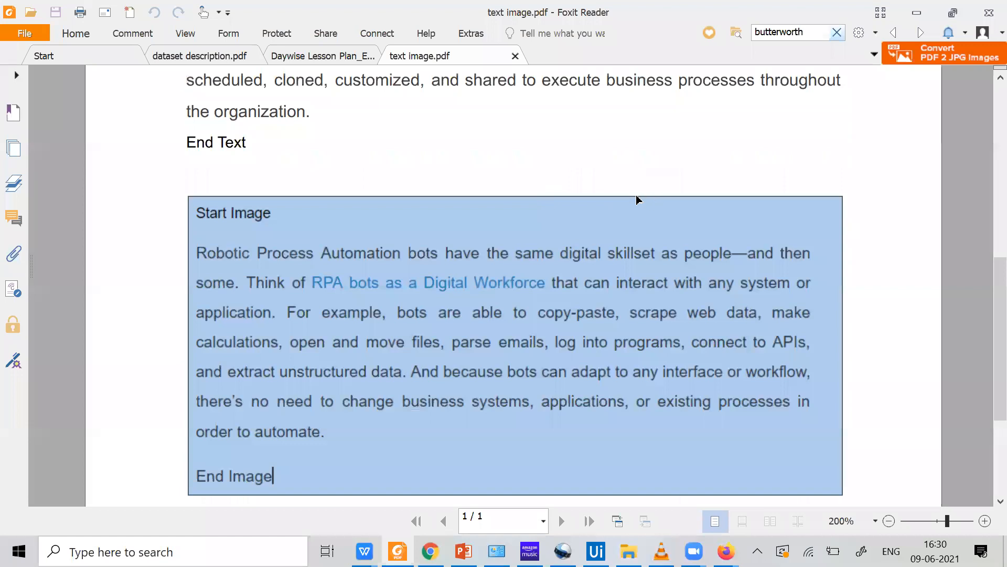
Switch to Chrome, close the Amazon book results tab, and search Google for "old documents scanned"
{"action": "scroll", "coordinate": [550, 208], "scroll_direction": "up", "scroll_amount": 10}
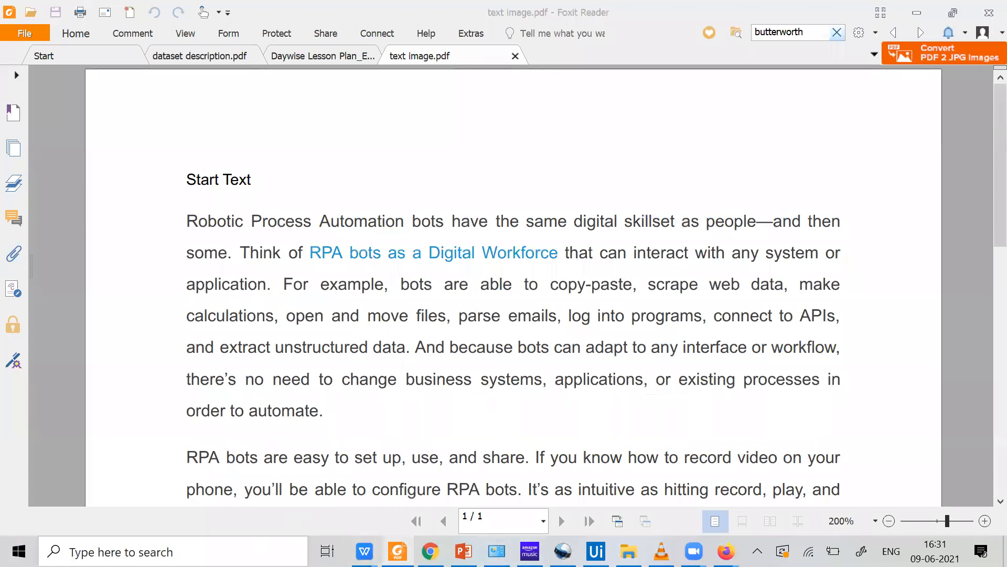
{"action": "left_click", "coordinate": [397, 551]}
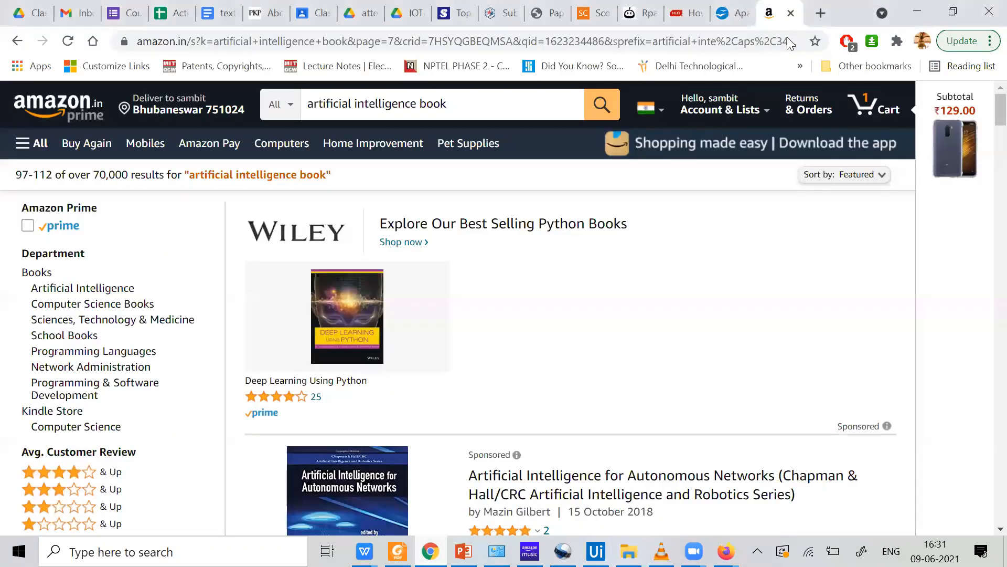
{"action": "key", "text": "ctrl+w"}
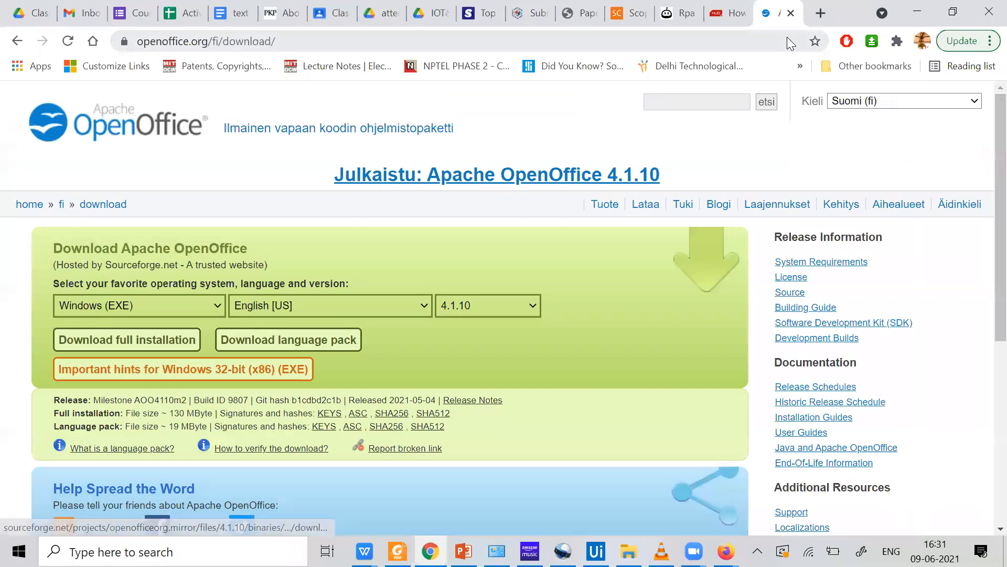
{"action": "left_click", "coordinate": [789, 40]}
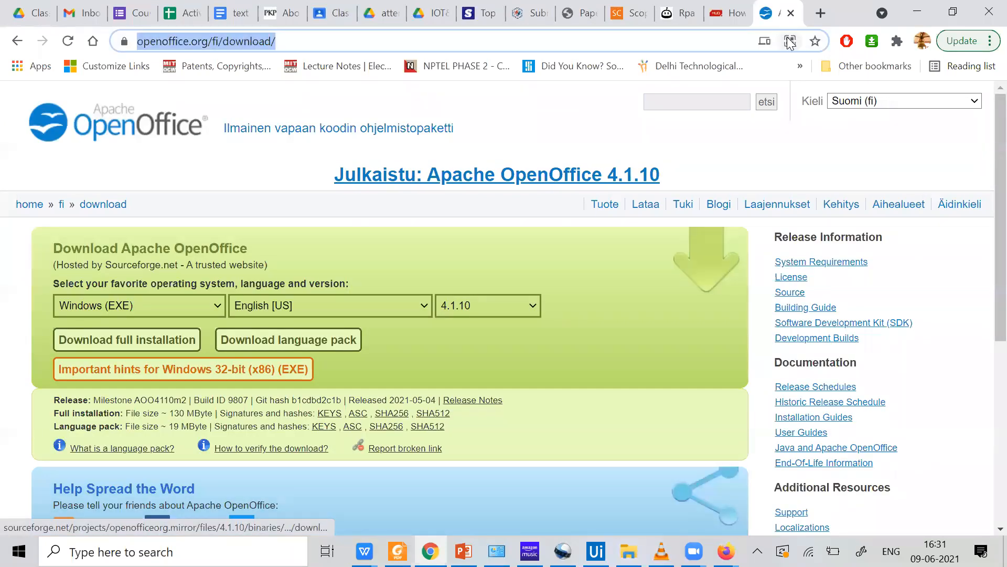
{"action": "type", "text": "old documents sca"}
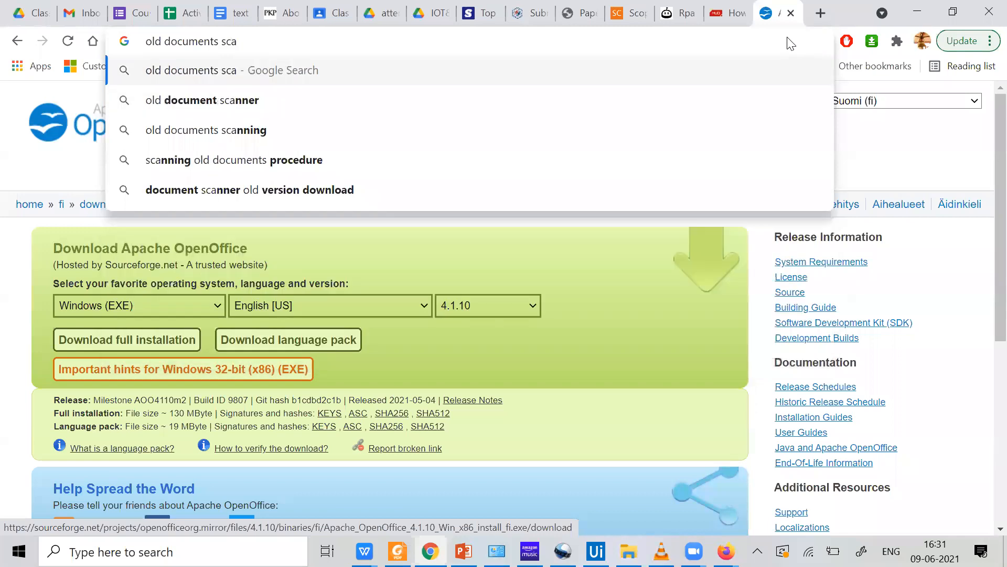
{"action": "type", "text": "n"}
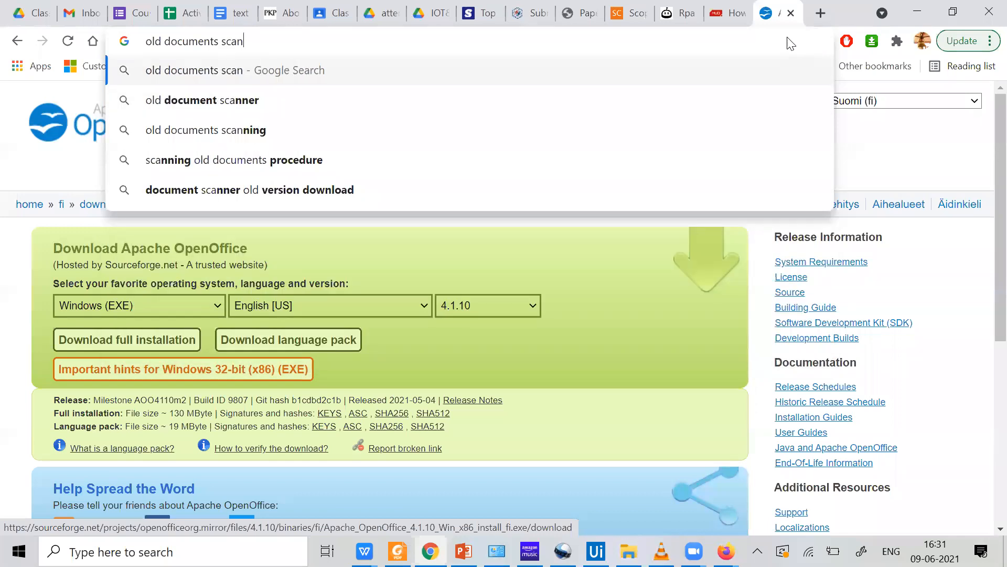
{"action": "type", "text": "ned"}
{"action": "key", "text": "Return"}
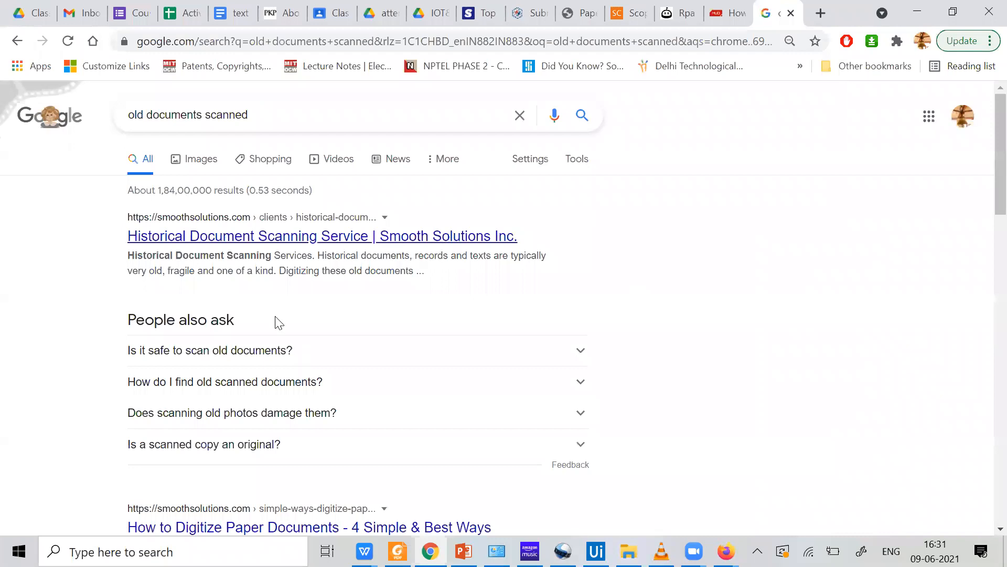
Look through the image results for scanned old documents, including the manuscript in NVIDIA's article on deciphering historical documents
{"action": "scroll", "coordinate": [276, 322], "scroll_direction": "down", "scroll_amount": 4}
{"action": "scroll", "coordinate": [219, 266], "scroll_direction": "up", "scroll_amount": 4}
{"action": "left_click", "coordinate": [202, 158]}
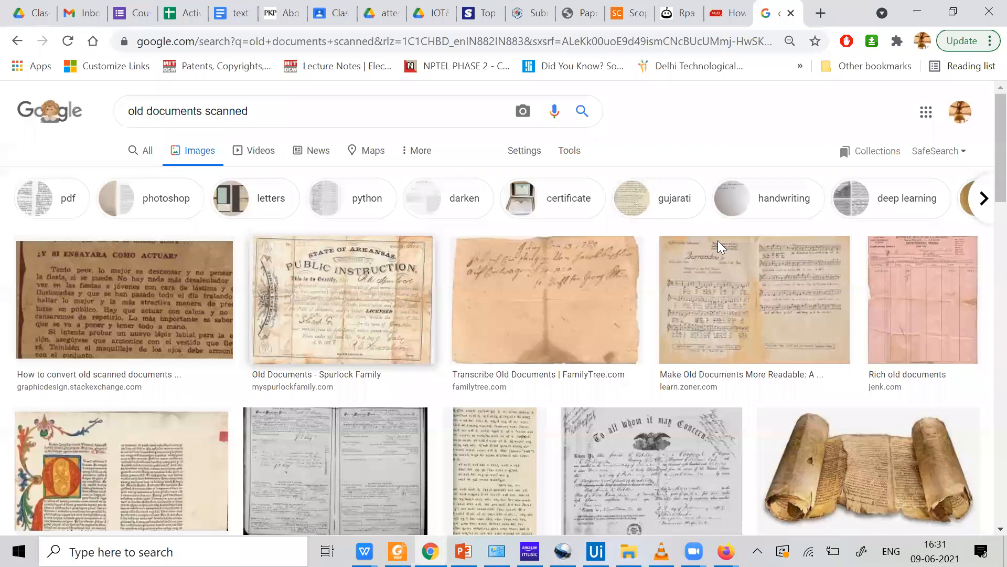
{"action": "double_click", "coordinate": [121, 480]}
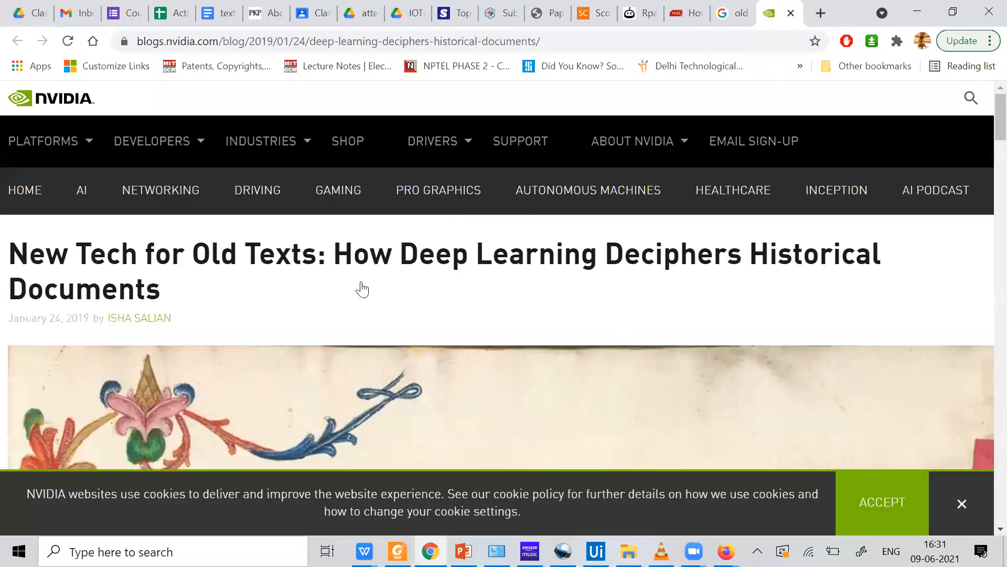
{"action": "scroll", "coordinate": [335, 283], "scroll_direction": "down", "scroll_amount": 5}
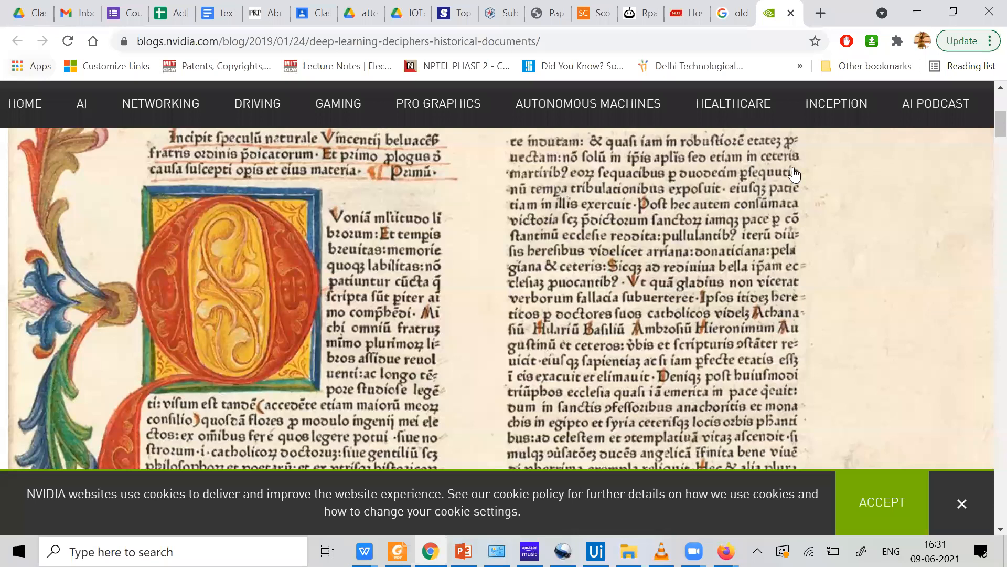
{"action": "key", "text": "ctrl+w"}
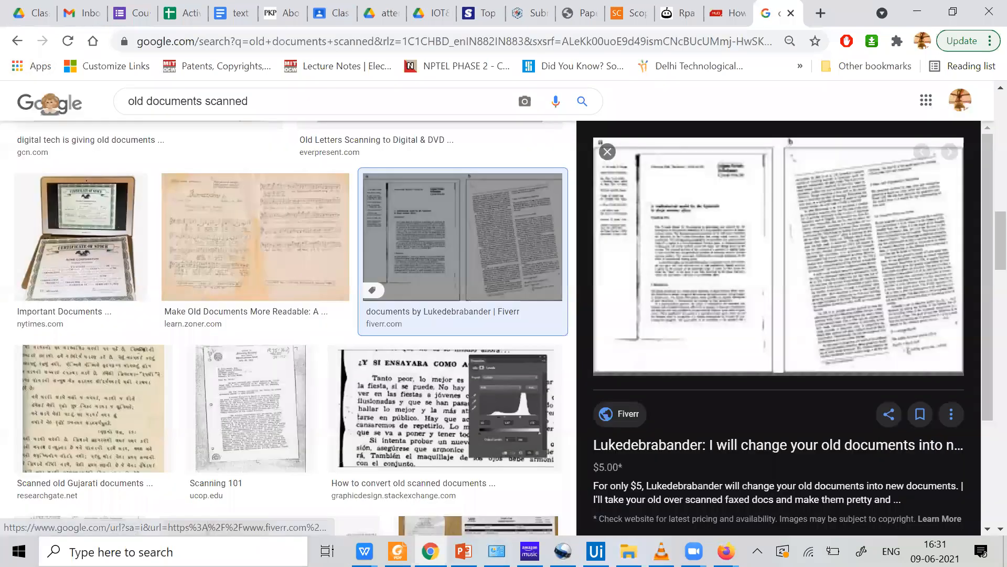
{"action": "scroll", "coordinate": [271, 265], "scroll_direction": "down", "scroll_amount": 5}
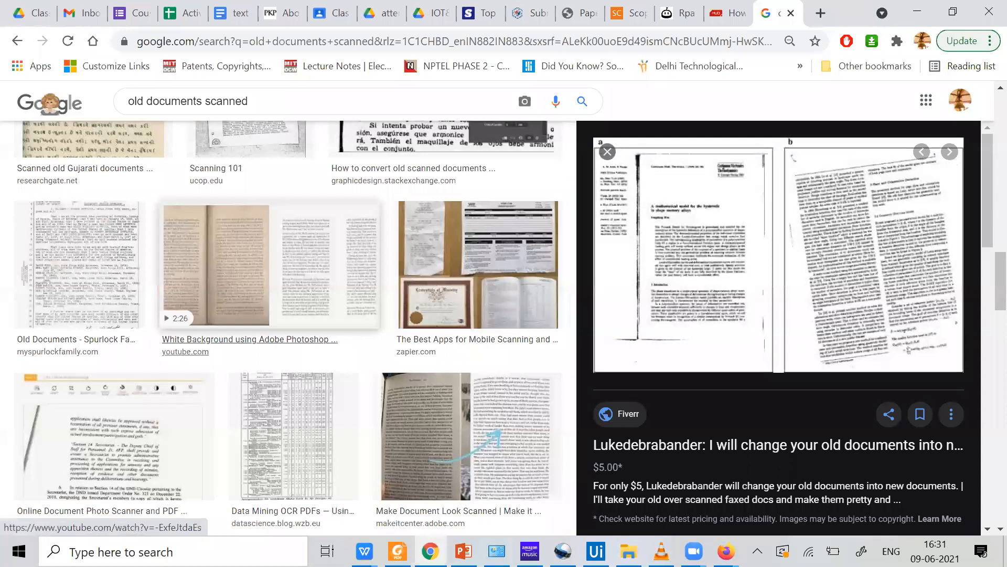
{"action": "scroll", "coordinate": [271, 265], "scroll_direction": "down", "scroll_amount": 5}
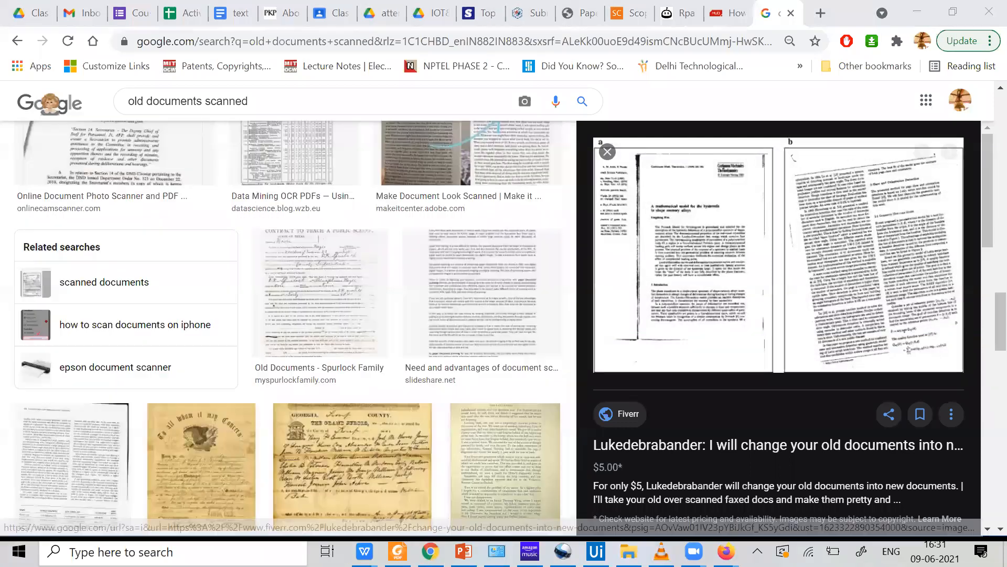
Search Windows for "lathi" and open the Signal Processing and Linear Systems PDF in Foxit Reader
{"action": "key", "text": "super+s"}
{"action": "type", "text": "ds"}
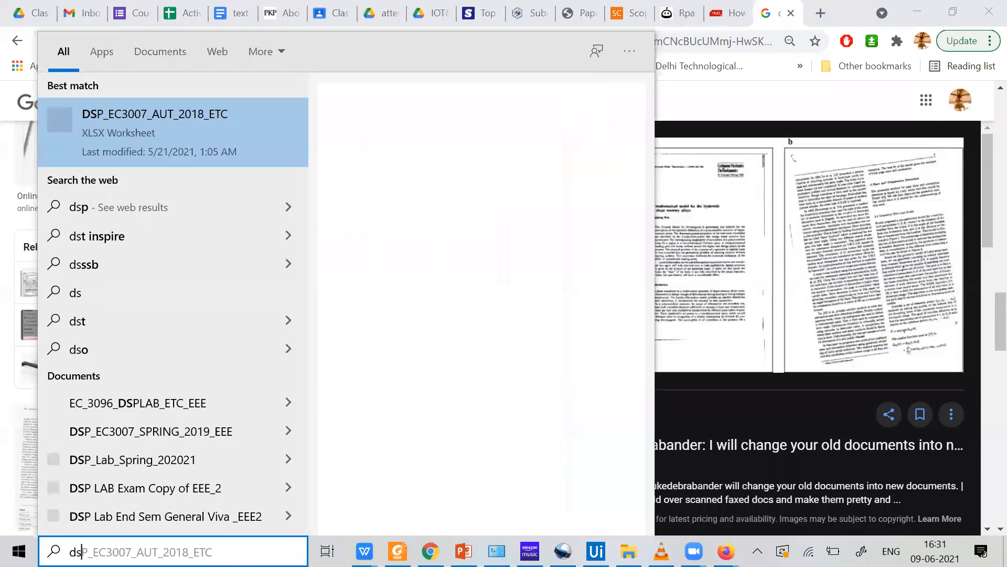
{"action": "key", "text": "BackSpace"}
{"action": "key", "text": "BackSpace"}
{"action": "type", "text": "ec"}
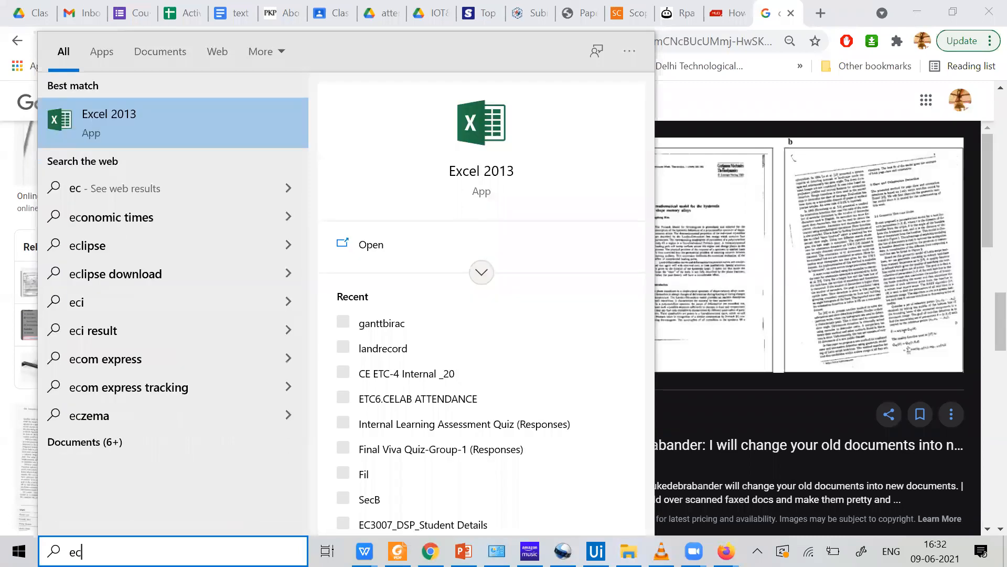
{"action": "key", "text": "BackSpace"}
{"action": "key", "text": "BackSpace"}
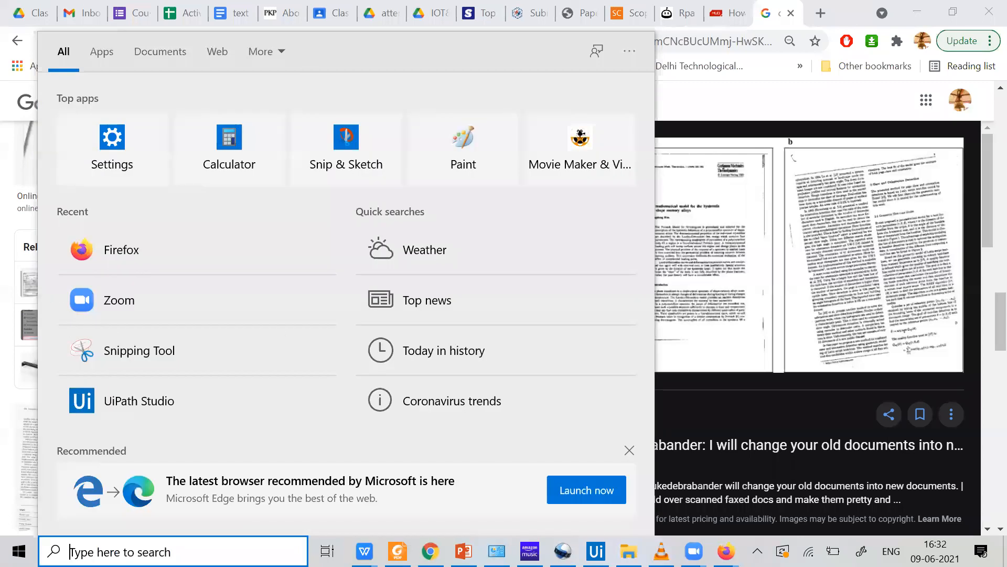
{"action": "type", "text": "lathi"}
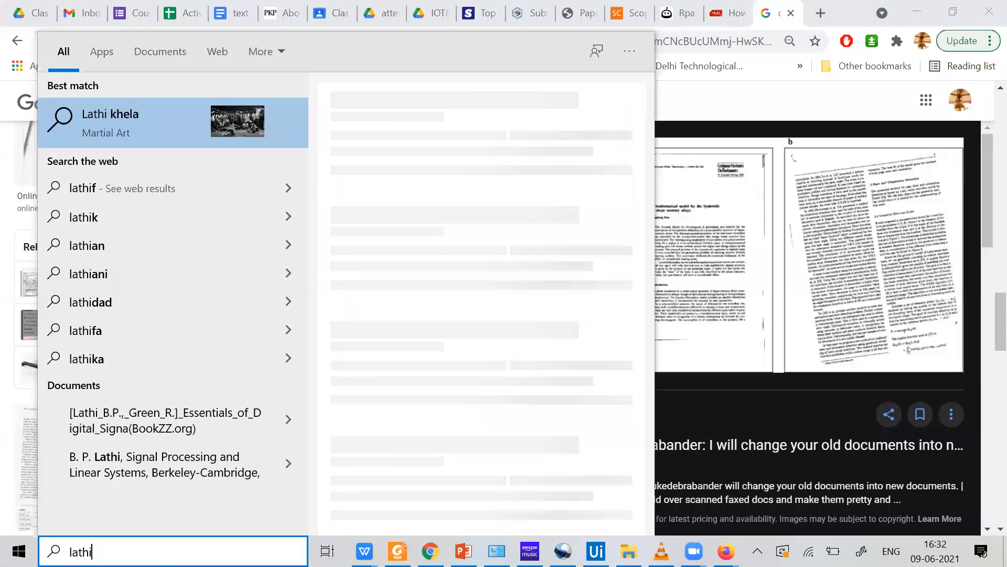
{"action": "left_click", "coordinate": [141, 459]}
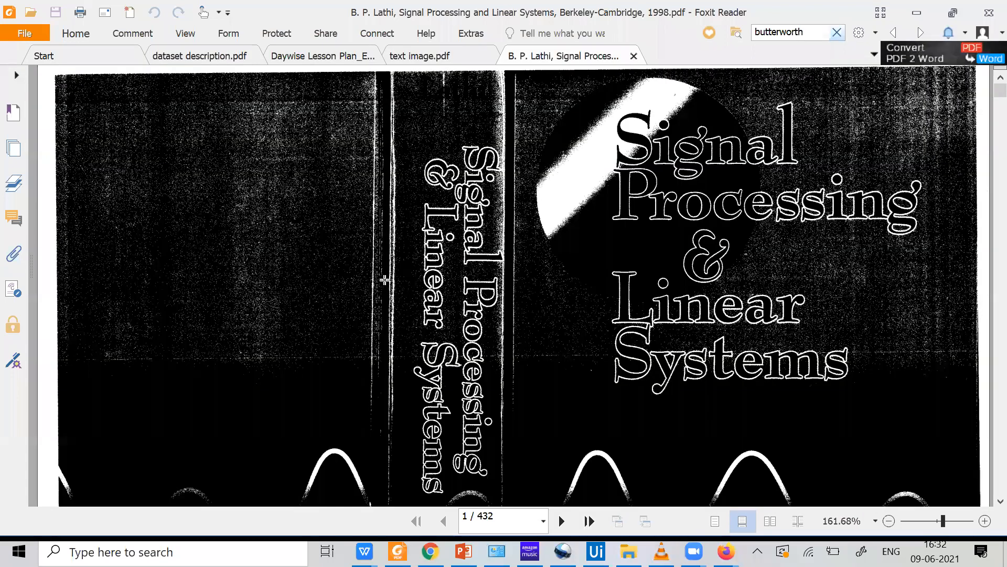
Examine the scanned book's pages from the cover through the contents to the B.1 Complex Numbers section
{"action": "scroll", "coordinate": [379, 276], "scroll_direction": "down", "scroll_amount": 20}
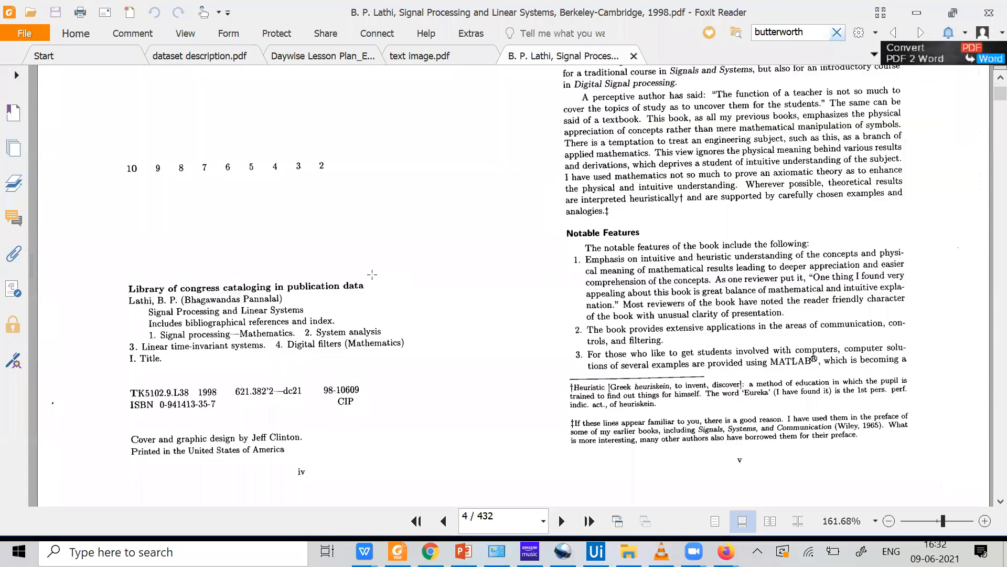
{"action": "scroll", "coordinate": [381, 269], "scroll_direction": "down", "scroll_amount": 10}
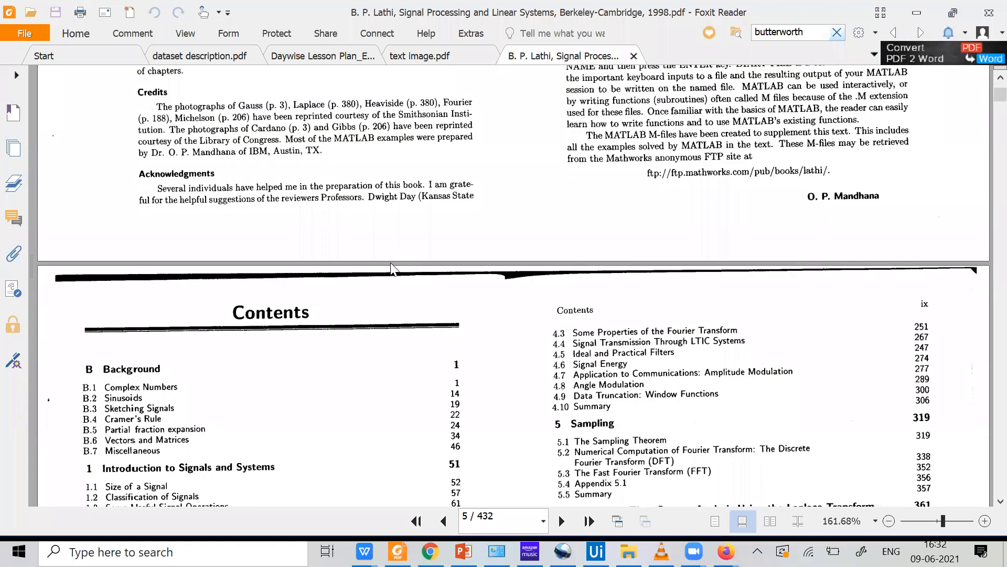
{"action": "scroll", "coordinate": [390, 269], "scroll_direction": "down", "scroll_amount": 20}
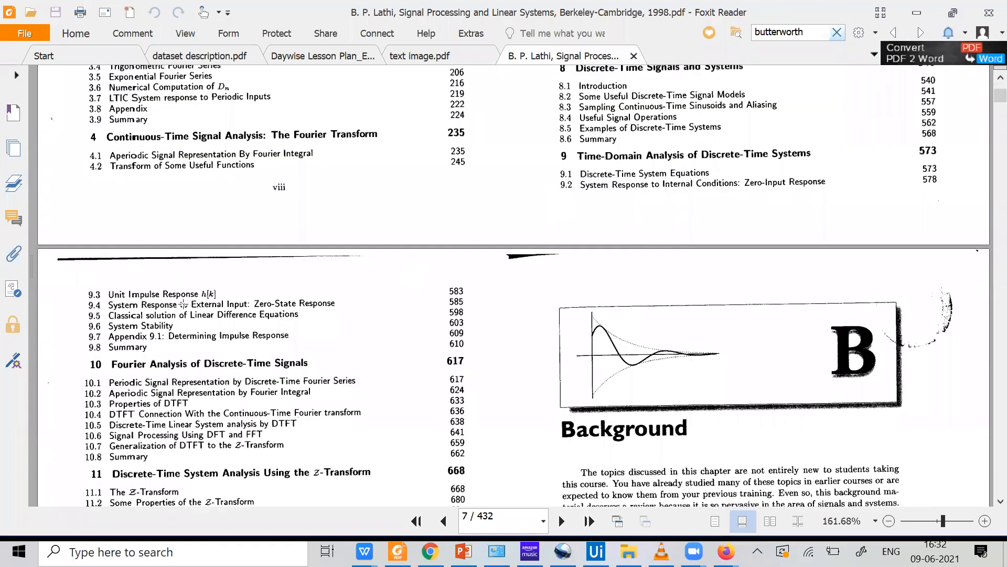
{"action": "scroll", "coordinate": [288, 237], "scroll_direction": "down", "scroll_amount": 10}
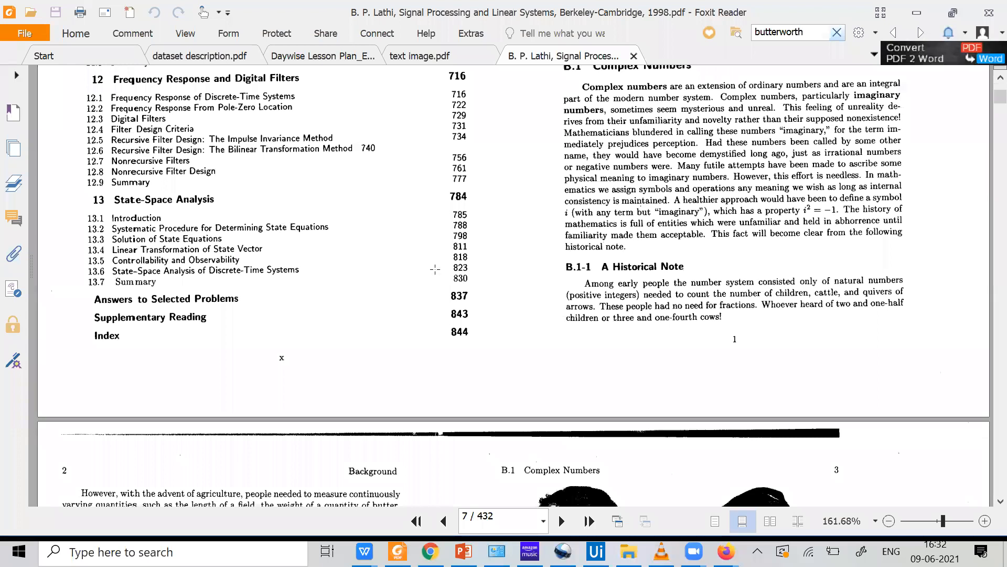
{"action": "scroll", "coordinate": [435, 269], "scroll_direction": "down", "scroll_amount": 10}
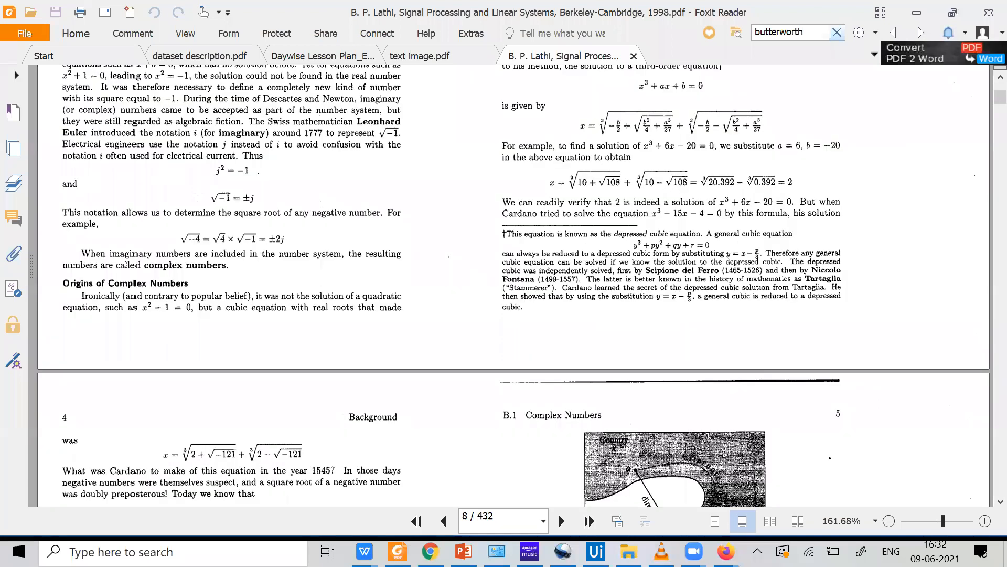
{"action": "scroll", "coordinate": [205, 212], "scroll_direction": "down", "scroll_amount": 3}
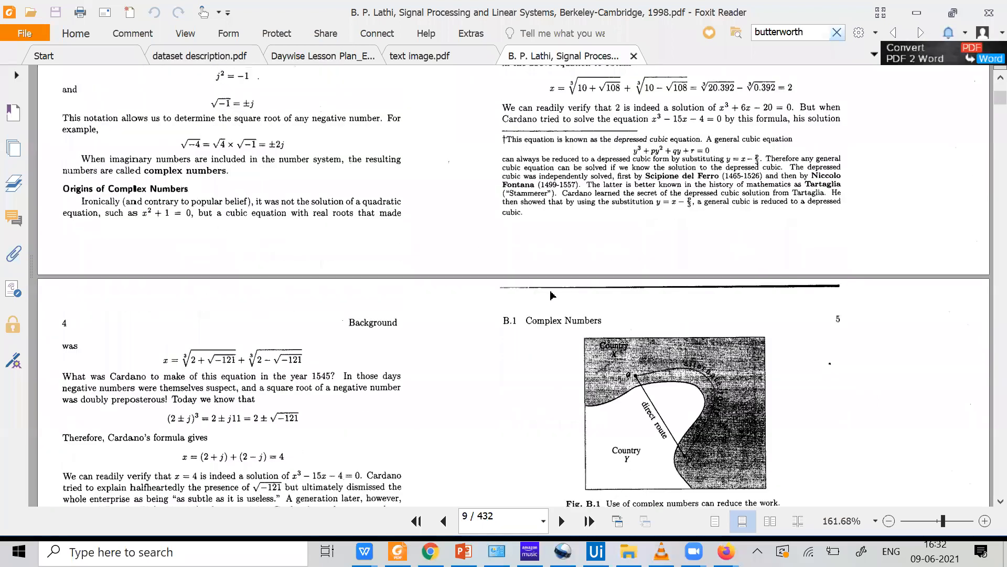
{"action": "scroll", "coordinate": [630, 218], "scroll_direction": "down", "scroll_amount": 10}
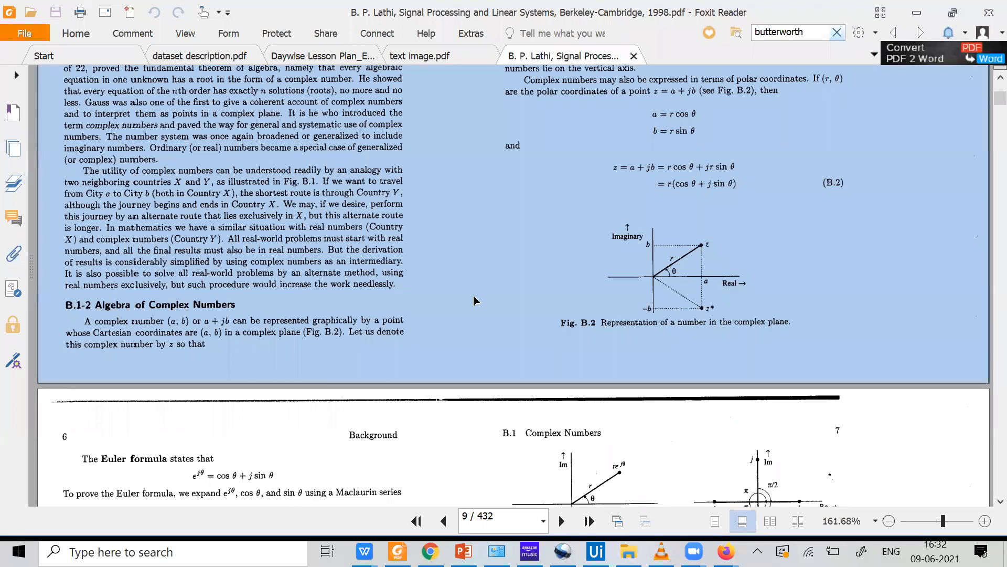
{"action": "scroll", "coordinate": [474, 300], "scroll_direction": "up", "scroll_amount": 5}
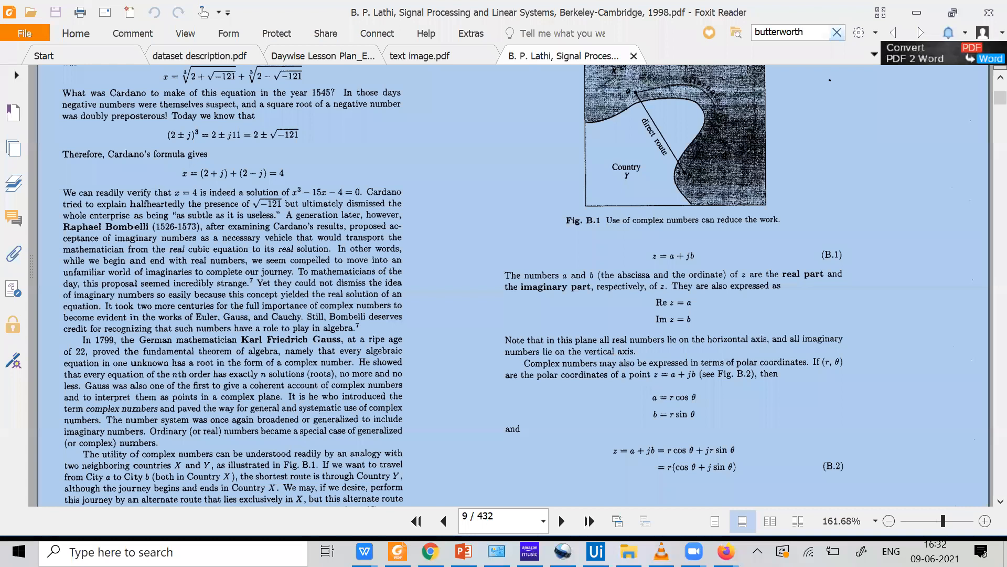
Return to text image.pdf, review its text and image sections, and bring the Start Text section back into view
{"action": "left_click", "coordinate": [432, 56]}
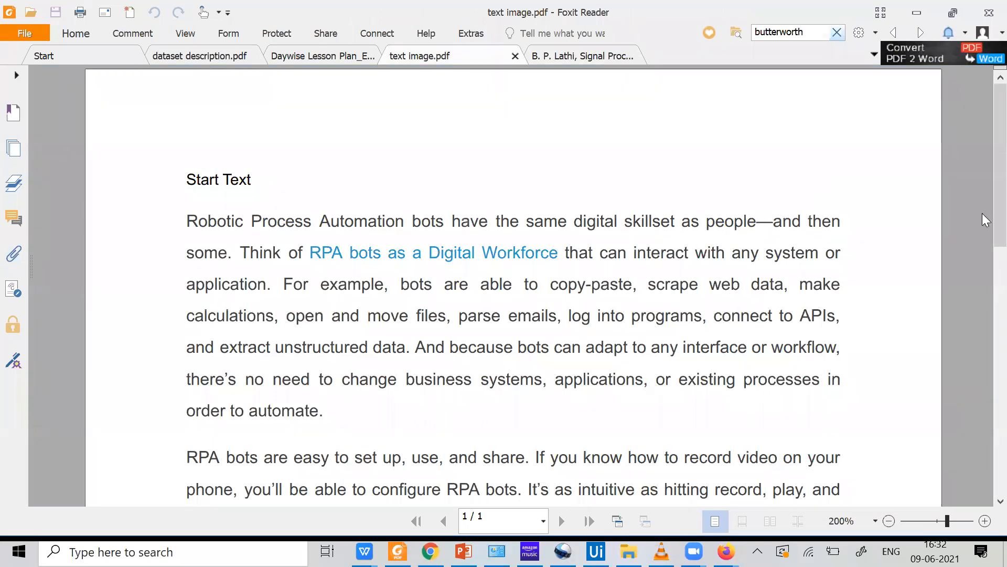
{"action": "scroll", "coordinate": [664, 290], "scroll_direction": "down", "scroll_amount": 5}
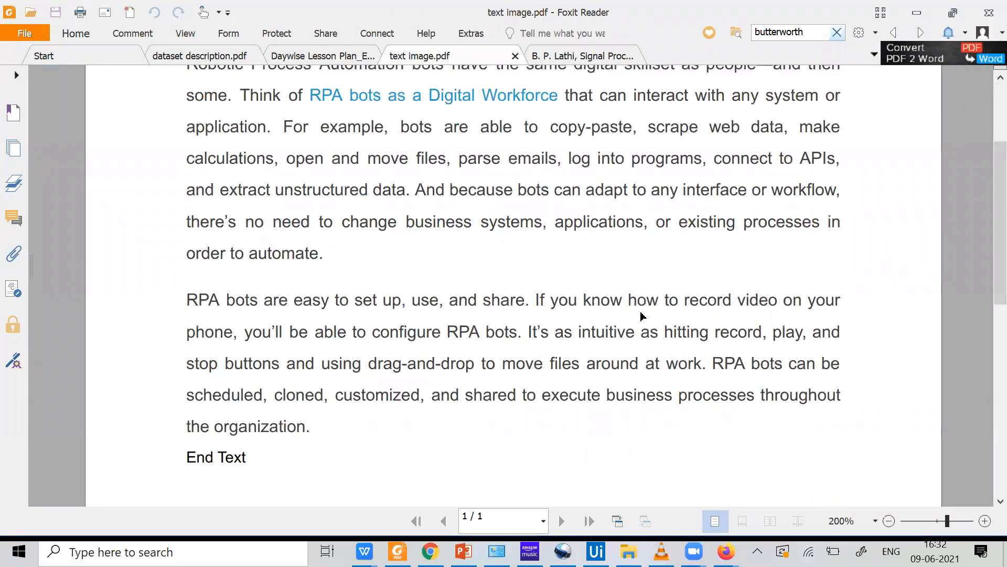
{"action": "scroll", "coordinate": [639, 234], "scroll_direction": "down", "scroll_amount": 6}
{"action": "left_click", "coordinate": [639, 235]}
{"action": "left_click", "coordinate": [638, 235]}
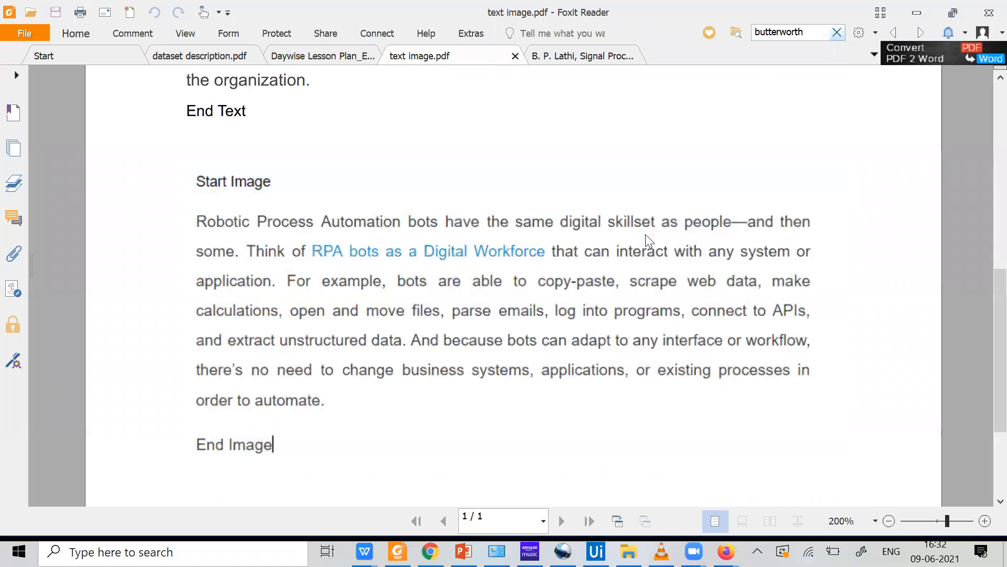
{"action": "scroll", "coordinate": [648, 240], "scroll_direction": "up", "scroll_amount": 10}
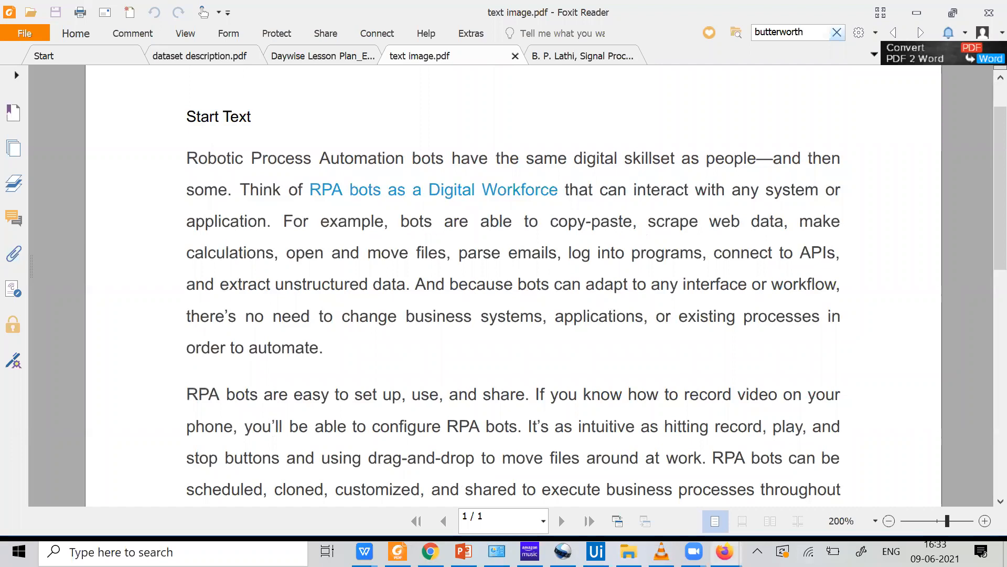
Switch to UiPath Studio and open the ScreenScrapping project's Main.xaml workflow
{"action": "mouse_move", "coordinate": [692, 550]}
{"action": "mouse_move", "coordinate": [725, 551]}
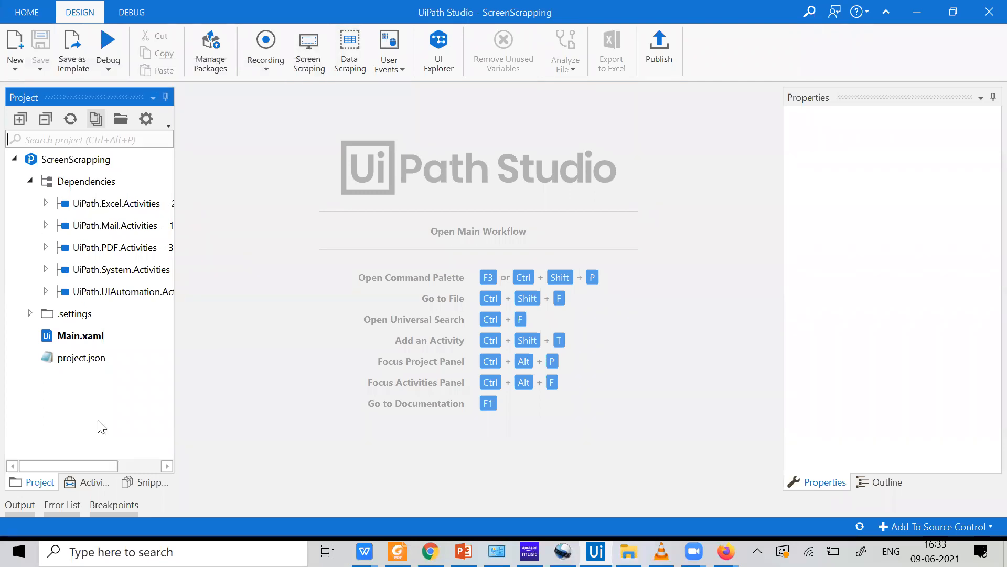
{"action": "left_click", "coordinate": [105, 335]}
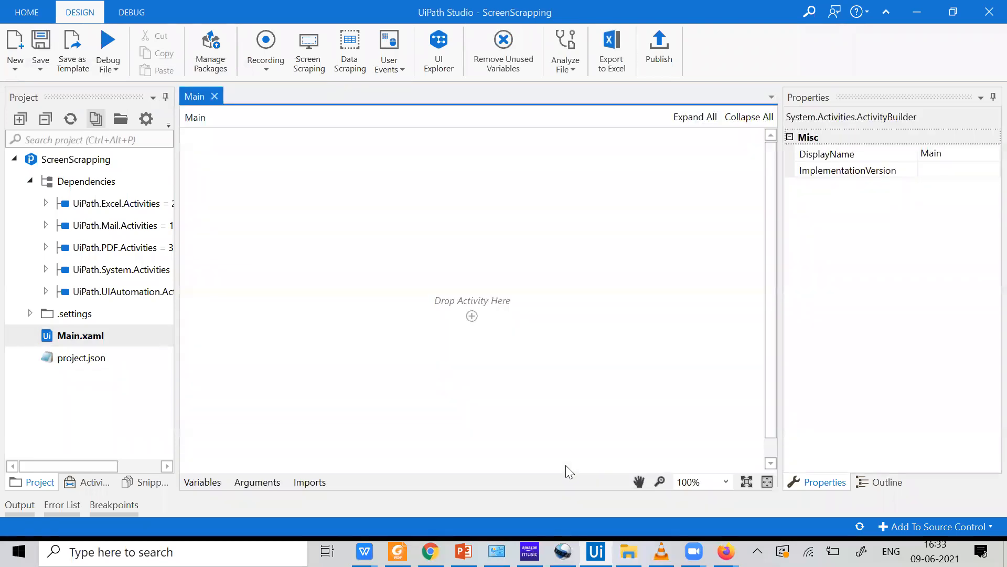
Screen-scrape the page area of text image.pdf, and test the Ignore Hidden option on the FullText preview before clearing it
{"action": "left_click", "coordinate": [313, 66]}
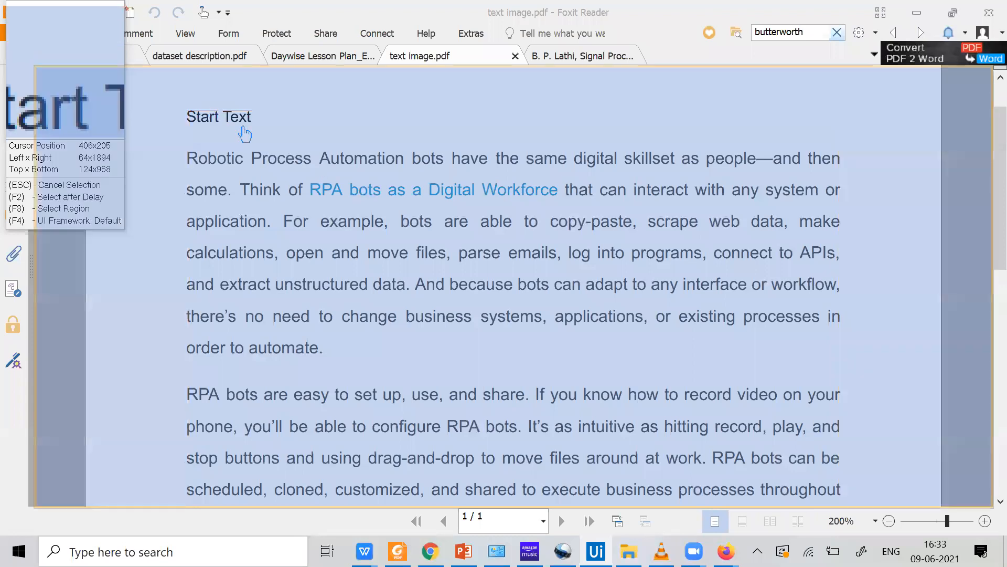
{"action": "left_click", "coordinate": [246, 128]}
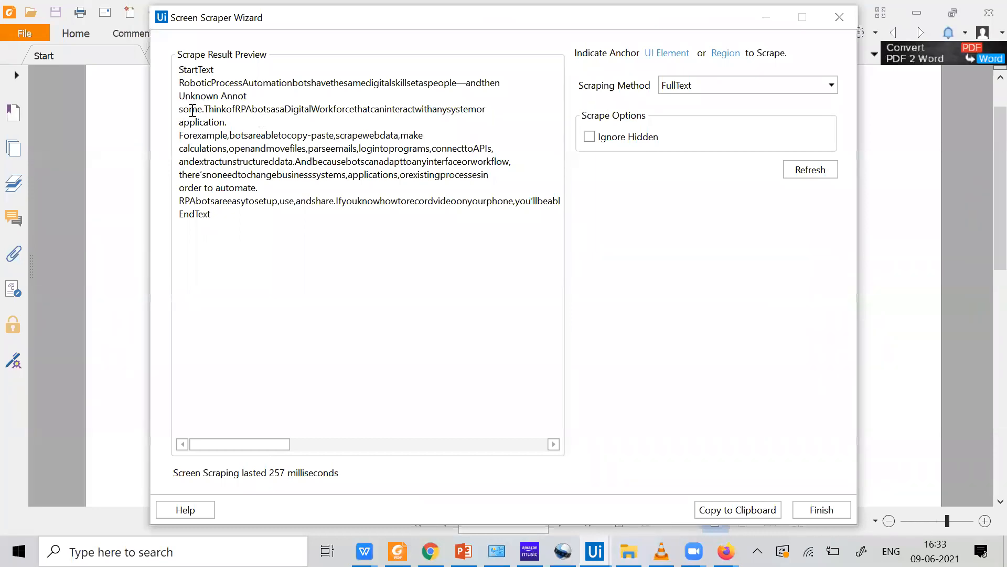
{"action": "left_click", "coordinate": [612, 139]}
{"action": "left_click", "coordinate": [810, 169]}
{"action": "left_click", "coordinate": [591, 135]}
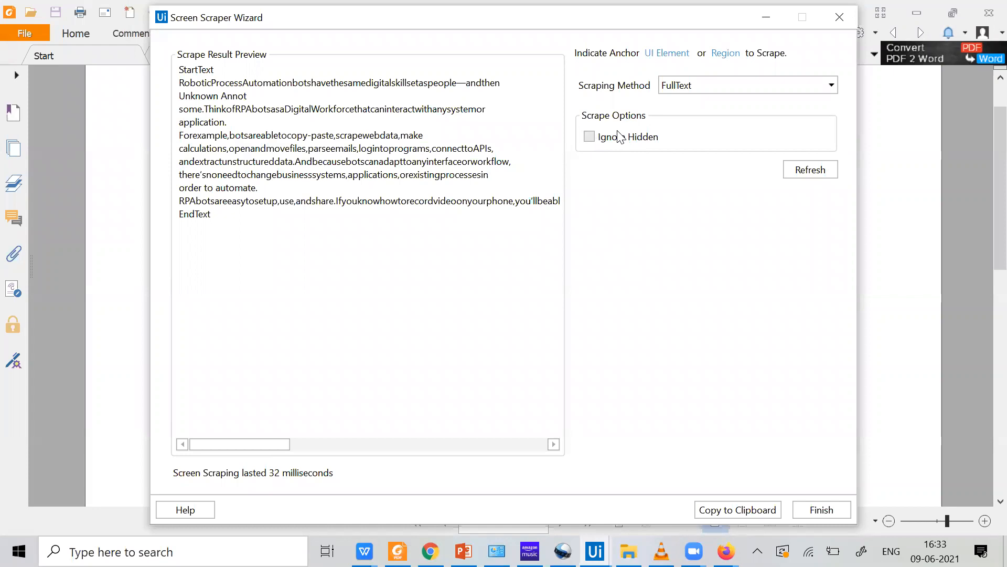
Preview the page scrape with the Native method, and switch the scraping method back to FullText
{"action": "left_click_drag", "start_coordinate": [384, 27], "coordinate": [562, 45]}
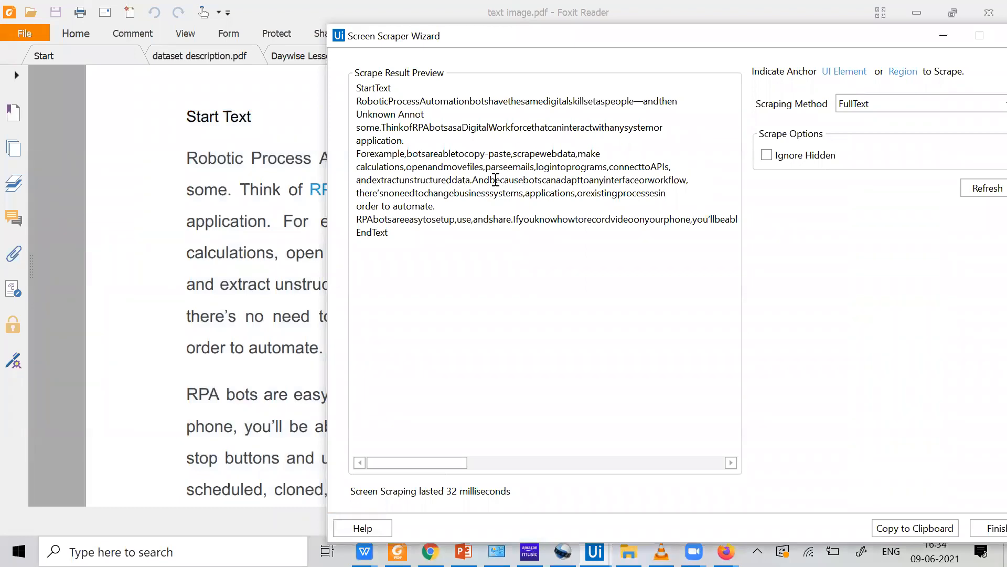
{"action": "left_click", "coordinate": [846, 112]}
{"action": "left_click", "coordinate": [821, 132]}
{"action": "left_click", "coordinate": [844, 221]}
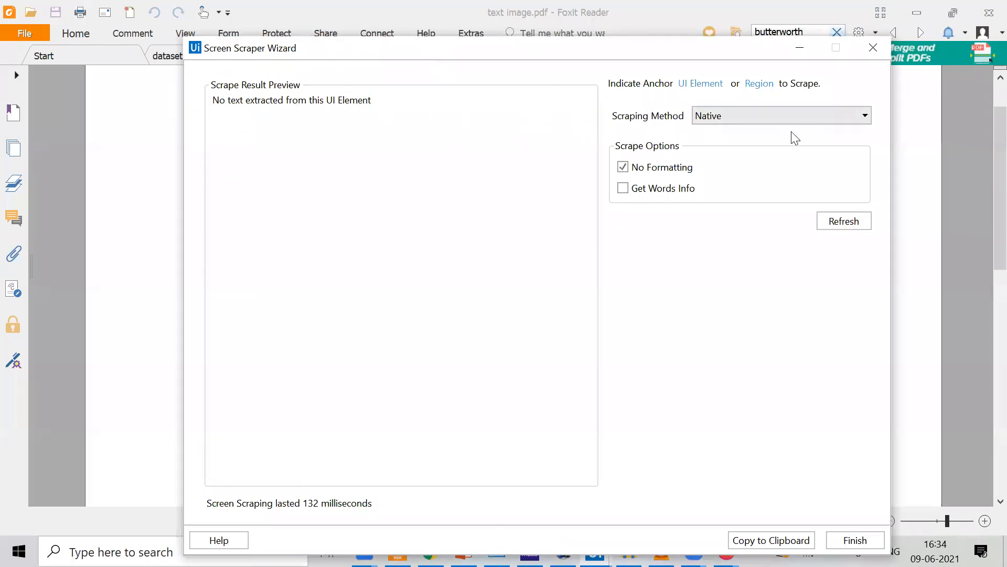
{"action": "left_click", "coordinate": [784, 117]}
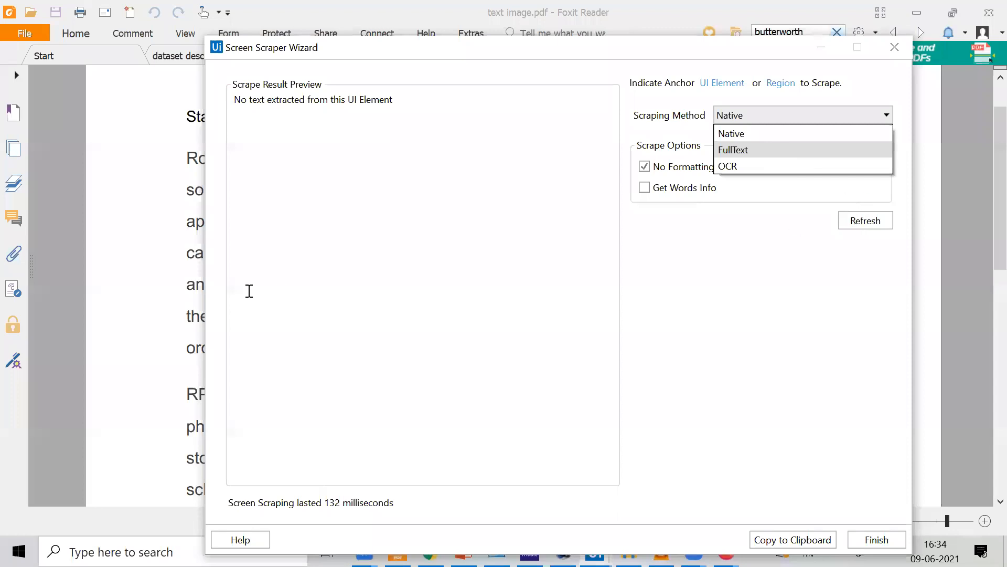
{"action": "key", "text": "Return"}
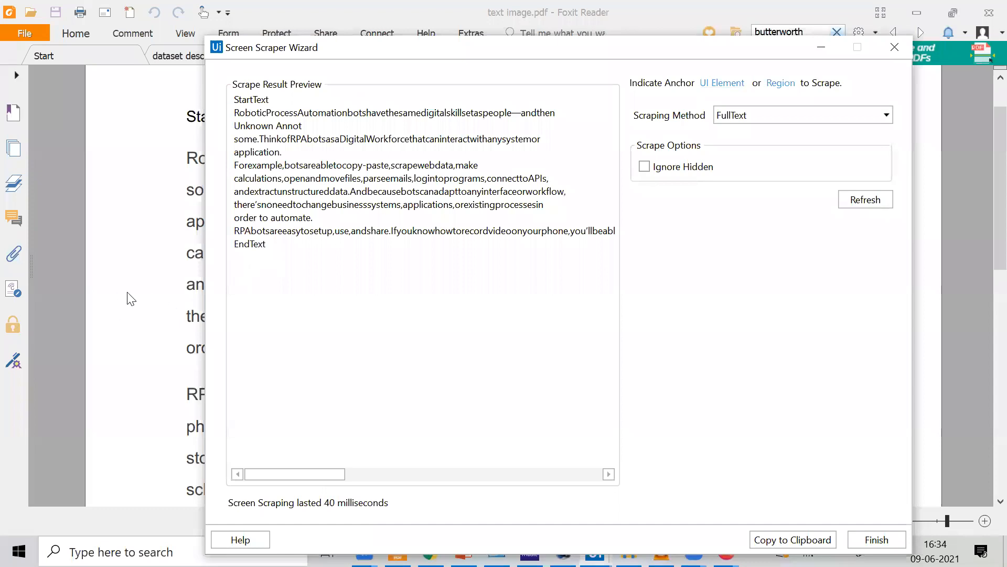
Review the Start Text to End Text section of text image.pdf, and return to the Screen Scraper Wizard to compare it with the FullText preview
{"action": "scroll", "coordinate": [131, 294], "scroll_direction": "down", "scroll_amount": 3}
{"action": "left_click", "coordinate": [185, 353]}
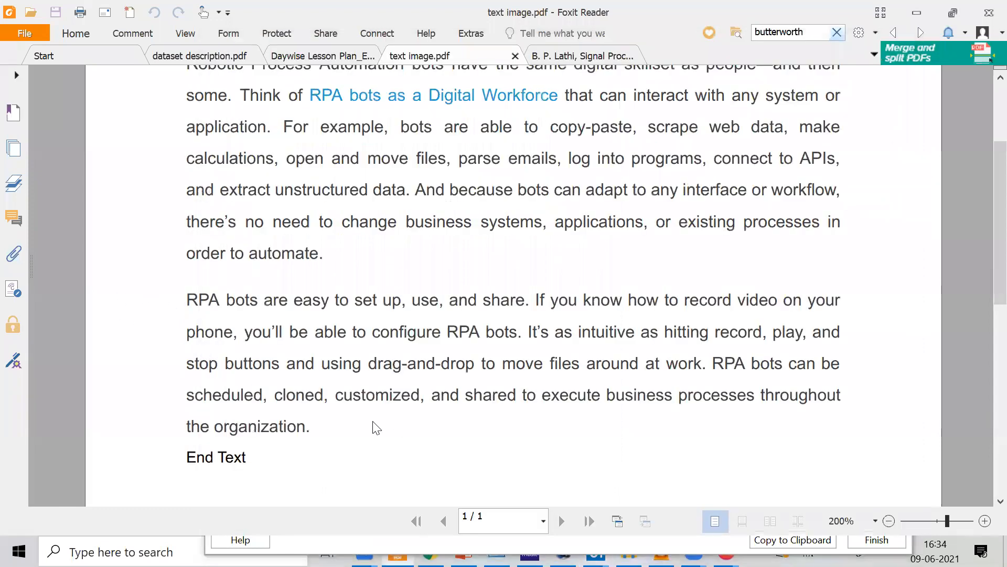
{"action": "scroll", "coordinate": [377, 427], "scroll_direction": "down", "scroll_amount": 2}
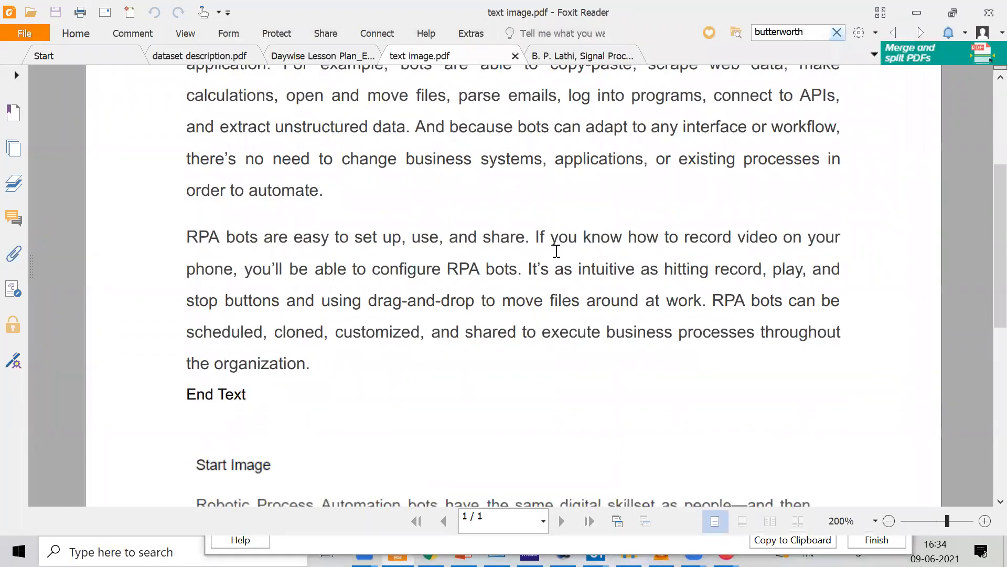
{"action": "scroll", "coordinate": [556, 251], "scroll_direction": "up", "scroll_amount": 6}
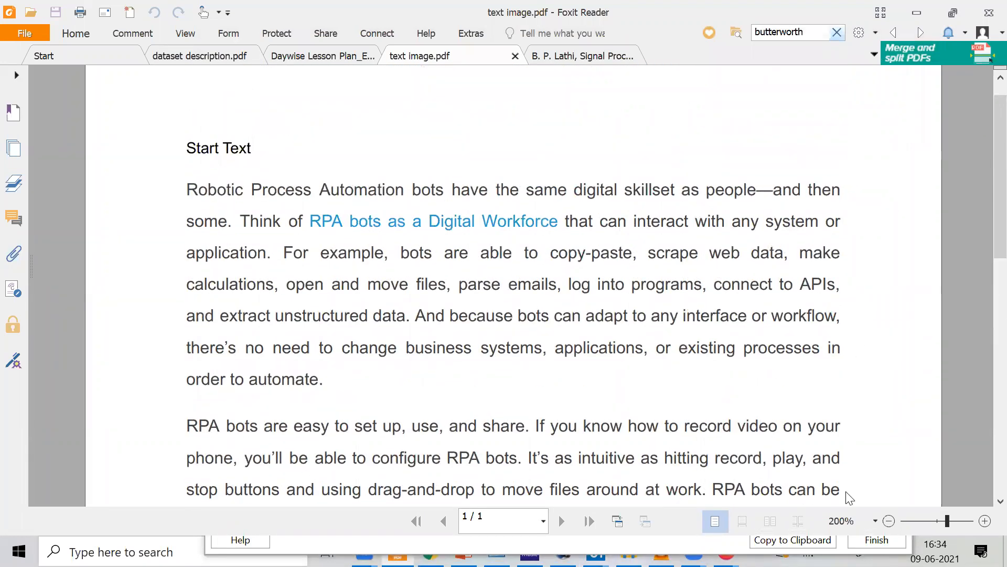
{"action": "scroll", "coordinate": [307, 416], "scroll_direction": "down", "scroll_amount": 5}
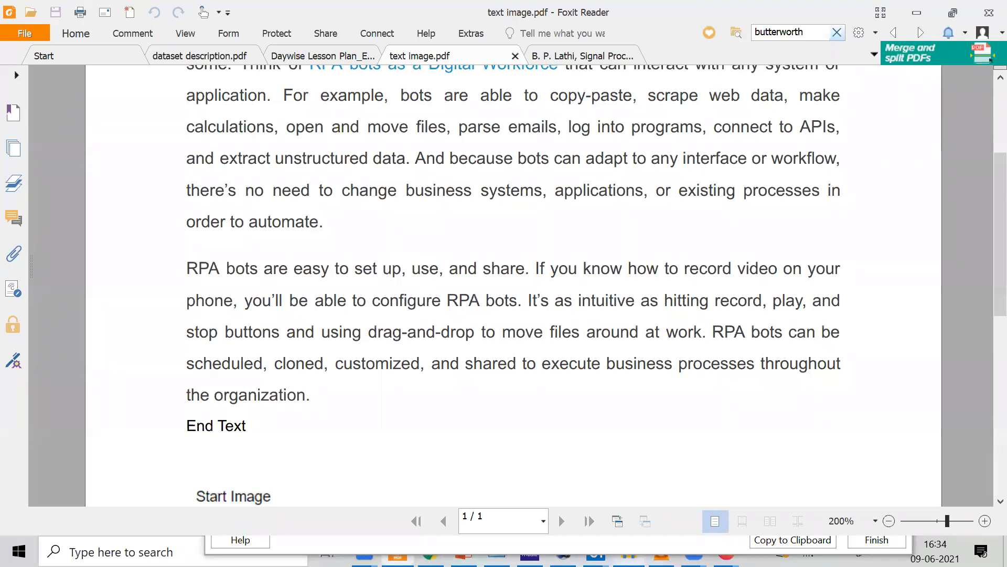
{"action": "left_click", "coordinate": [595, 551]}
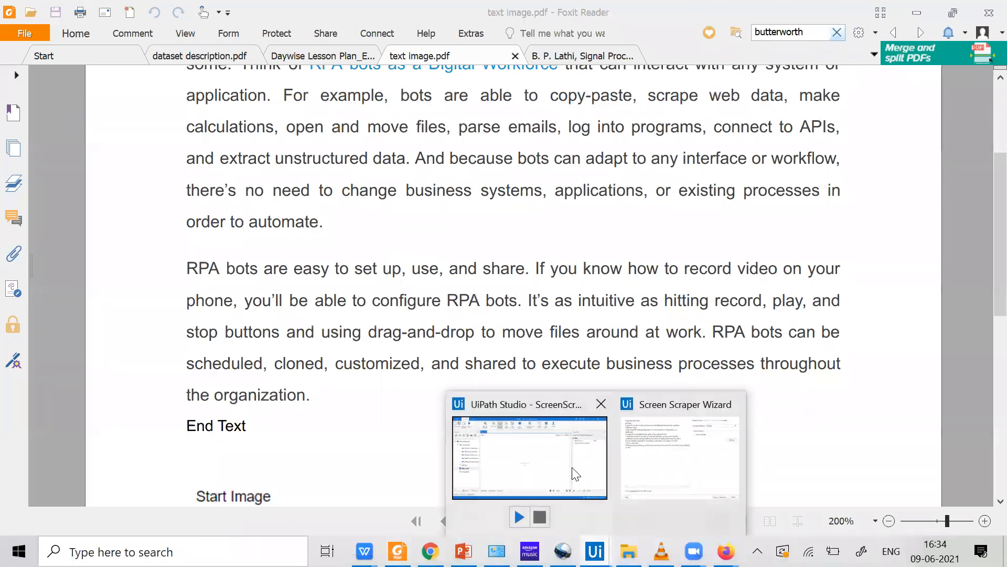
{"action": "left_click", "coordinate": [636, 436]}
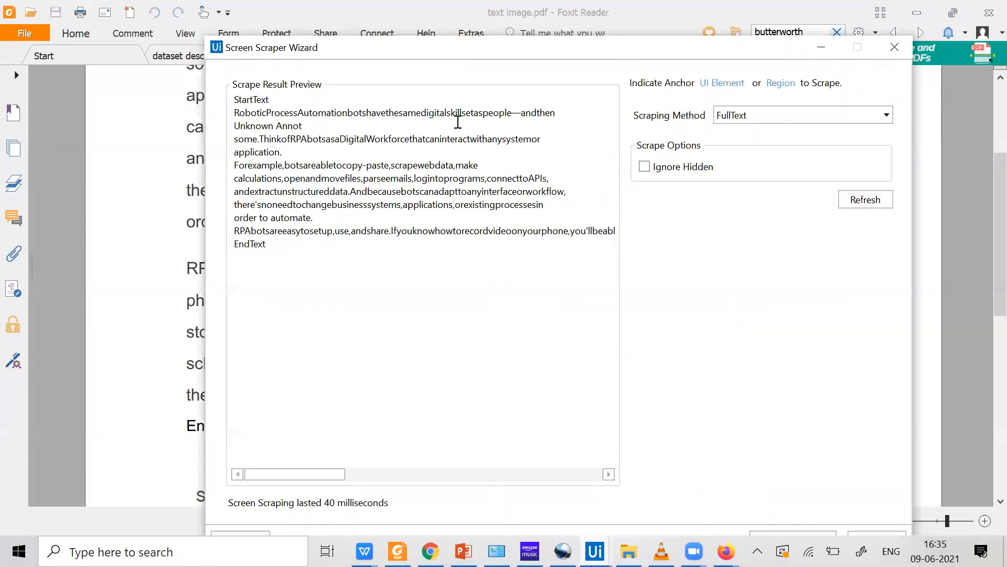
Highlight the PDF passage from "RPA bots are easy" to "stop buttons", bring the Start Image section into view, and return to the Screen Scraper Wizard
{"action": "left_click", "coordinate": [164, 317]}
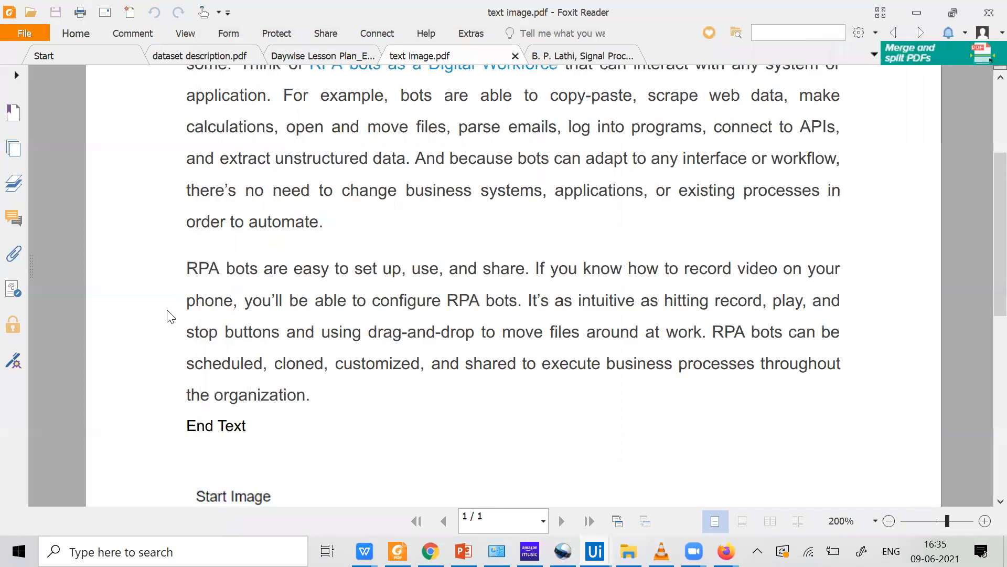
{"action": "scroll", "coordinate": [533, 270], "scroll_direction": "down", "scroll_amount": 3}
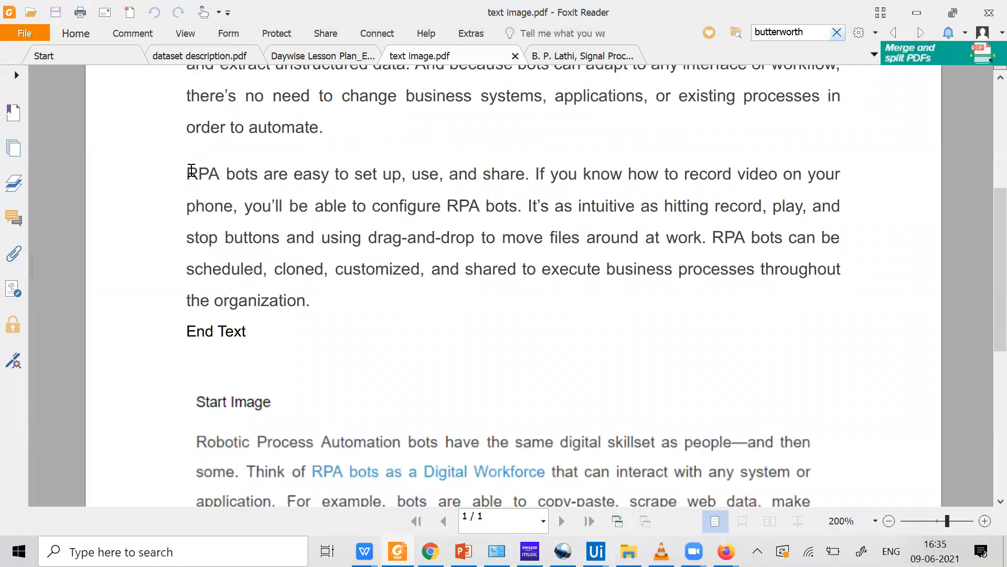
{"action": "left_click_drag", "start_coordinate": [187, 174], "coordinate": [281, 238]}
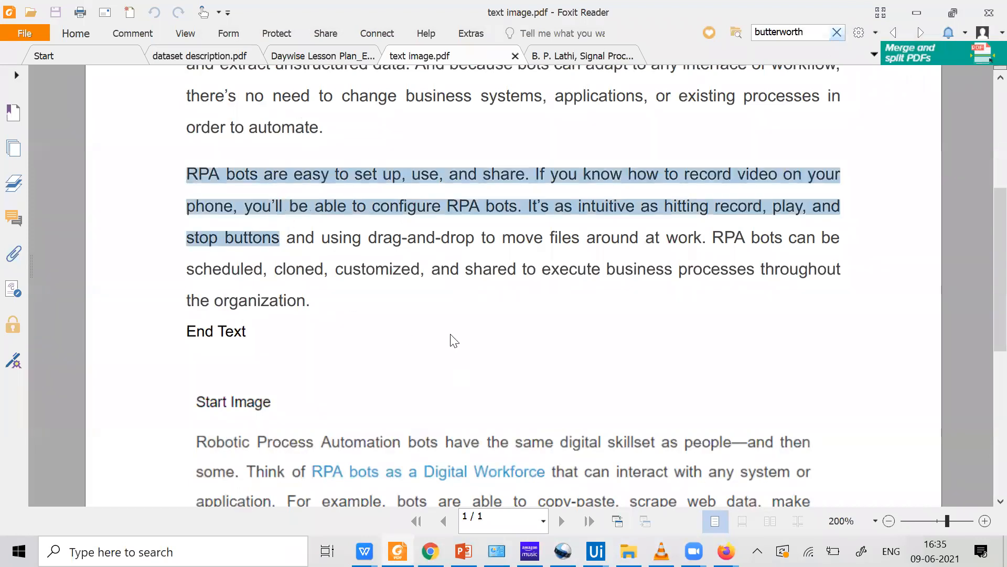
{"action": "scroll", "coordinate": [454, 341], "scroll_direction": "down", "scroll_amount": 1}
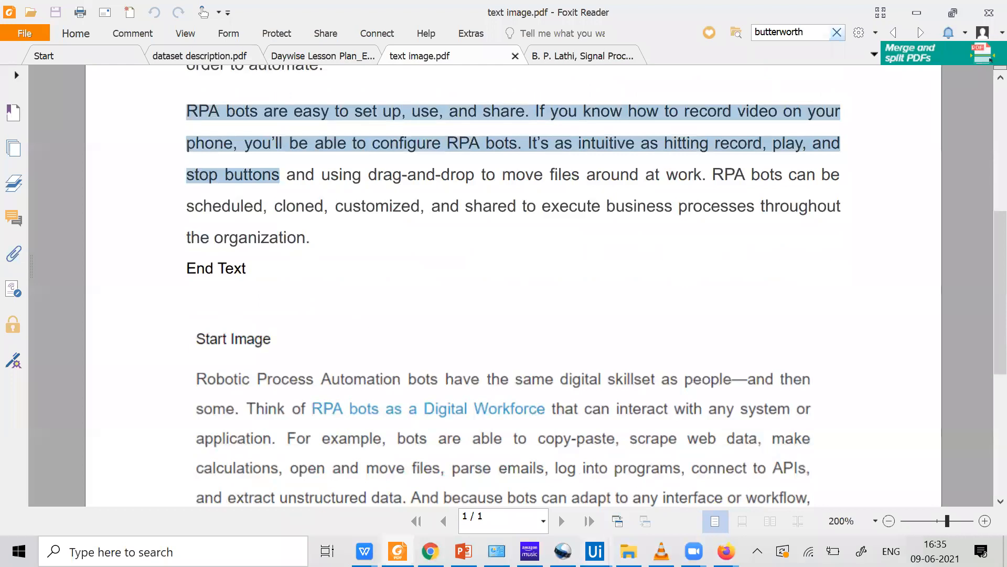
{"action": "left_click", "coordinate": [596, 551]}
{"action": "left_click", "coordinate": [685, 464]}
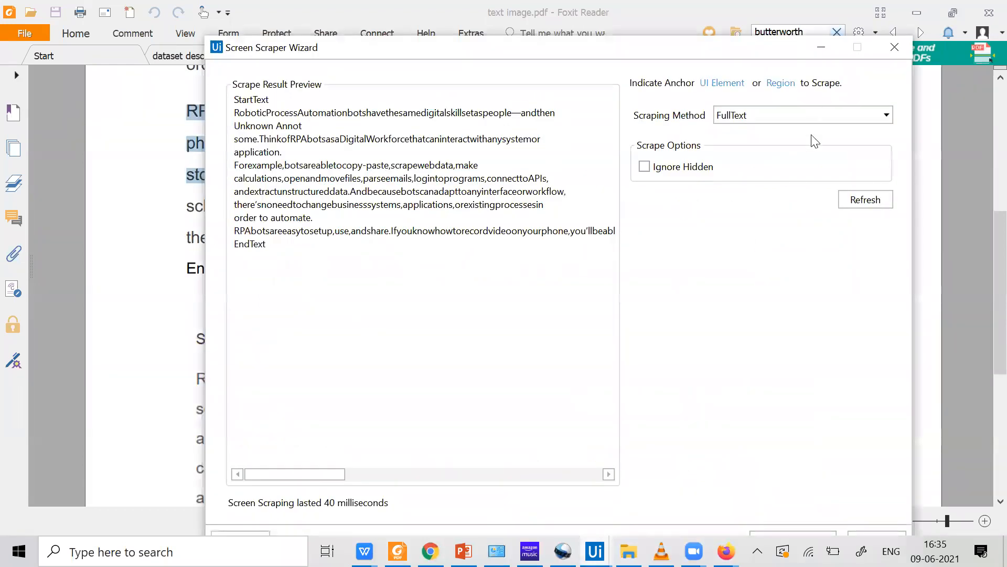
Set the scraping method to OCR with the Microsoft OCR engine and refresh the scrape preview
{"action": "left_click", "coordinate": [834, 114]}
{"action": "left_click", "coordinate": [761, 220]}
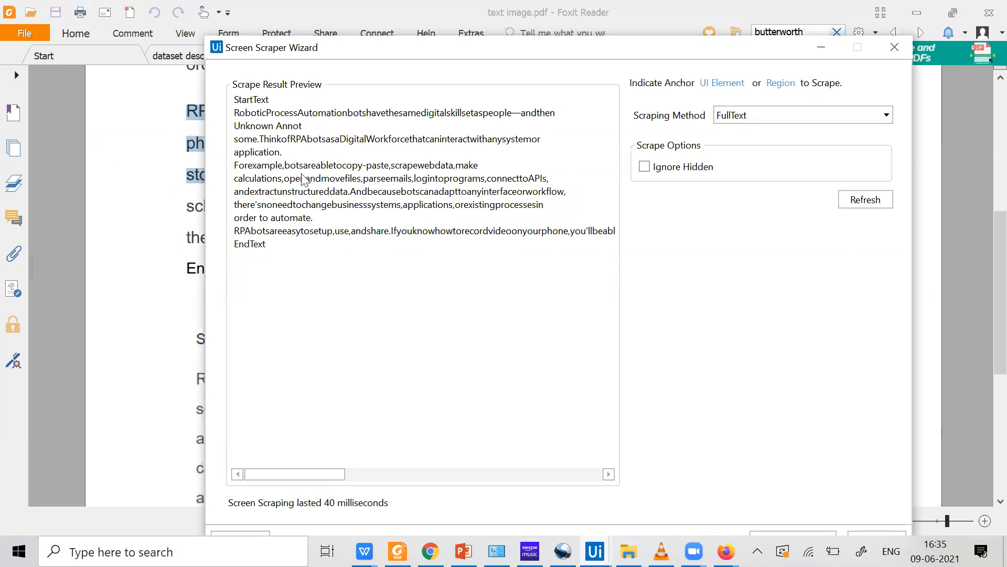
{"action": "left_click", "coordinate": [842, 115]}
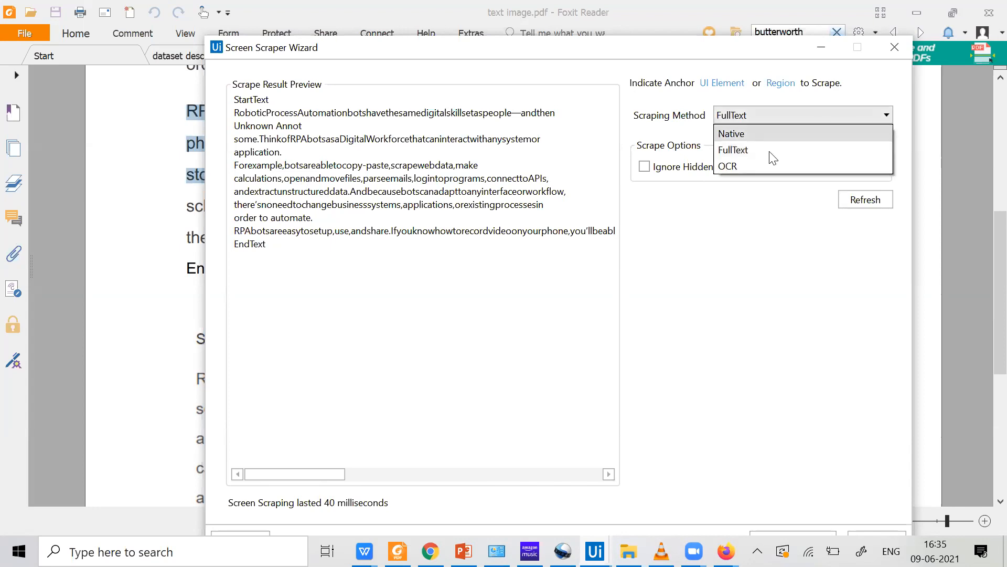
{"action": "left_click", "coordinate": [730, 167]}
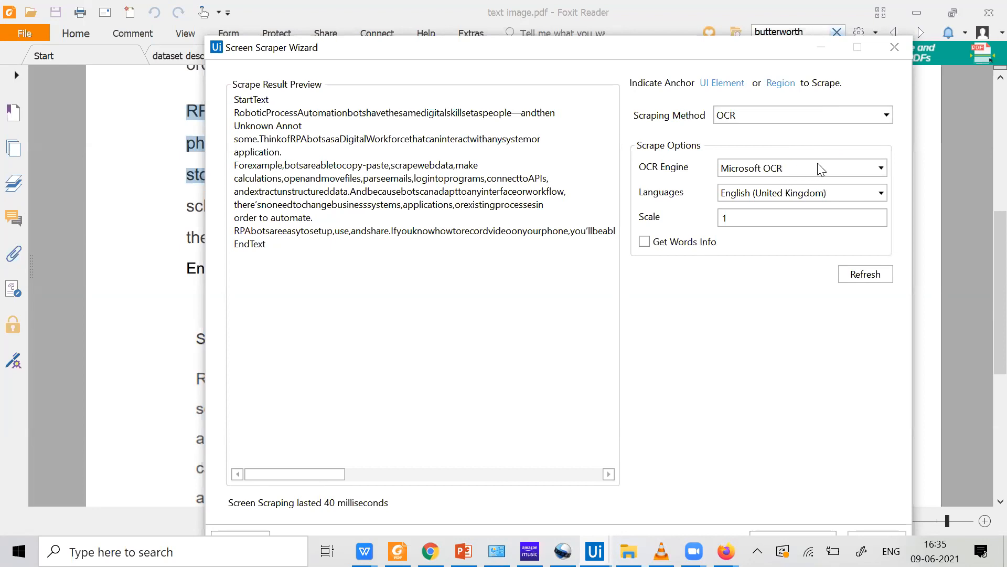
{"action": "left_click", "coordinate": [892, 273]}
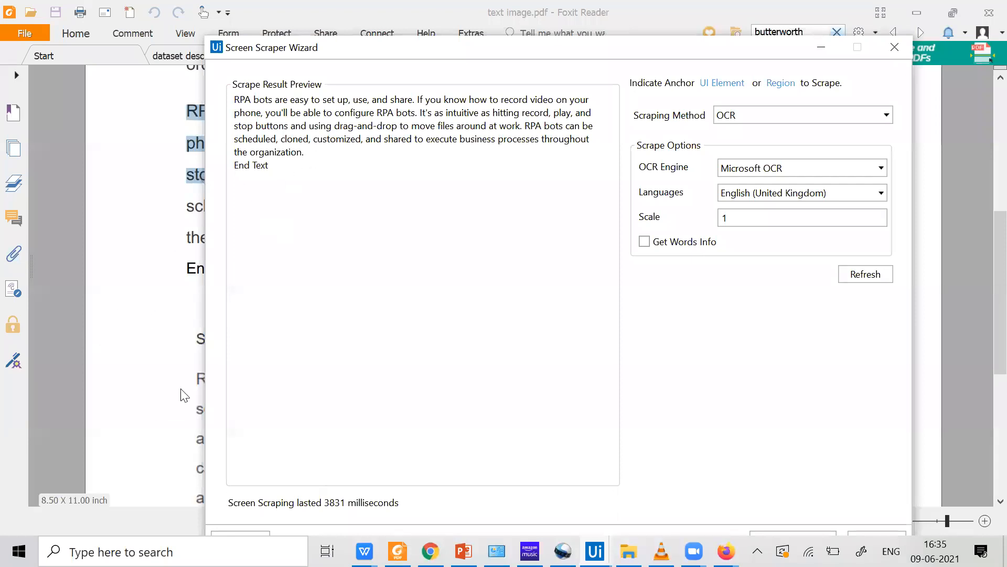
Bring the whole Start Image to End Image section of text image.pdf into view and return to the Screen Scraper Wizard
{"action": "left_click", "coordinate": [202, 361]}
{"action": "scroll", "coordinate": [251, 271], "scroll_direction": "down", "scroll_amount": 5}
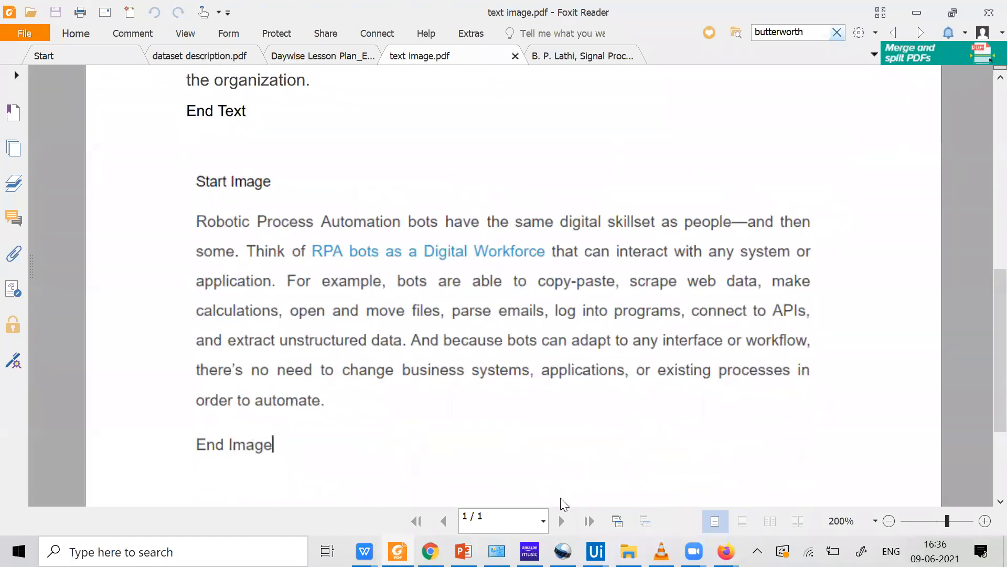
{"action": "left_click", "coordinate": [596, 551]}
{"action": "left_click", "coordinate": [657, 480]}
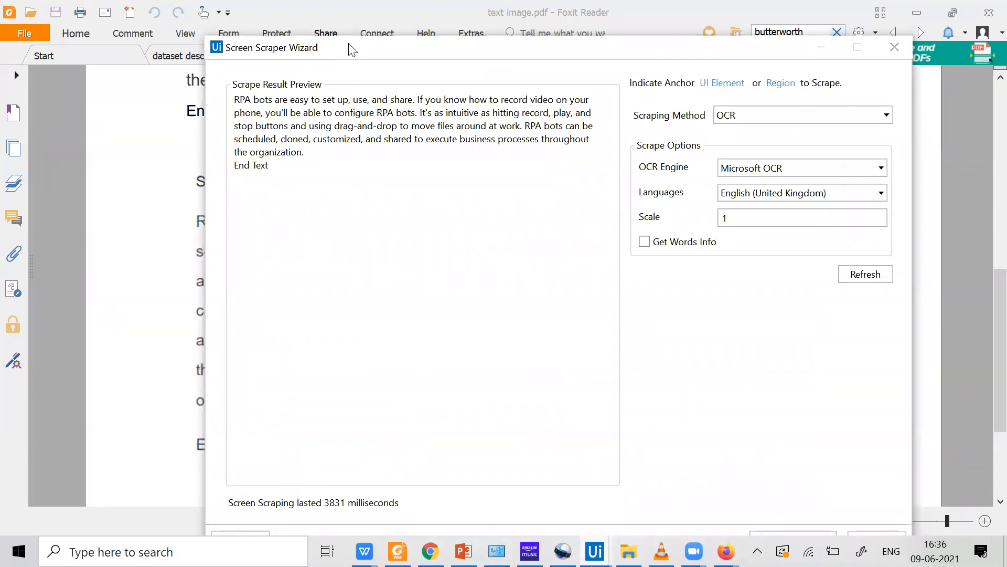
Set the Microsoft OCR scale to 2 and refresh the scrape preview
{"action": "left_click_drag", "start_coordinate": [352, 49], "coordinate": [312, 91]}
{"action": "left_click", "coordinate": [777, 218]}
{"action": "left_click", "coordinate": [777, 217]}
{"action": "double_click", "coordinate": [700, 264]}
{"action": "type", "text": "2"}
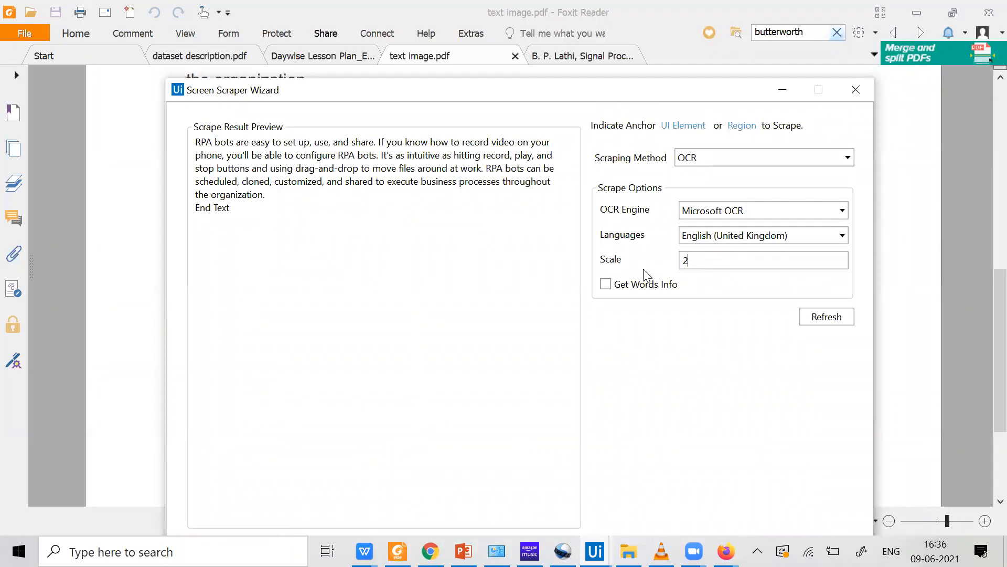
{"action": "left_click", "coordinate": [837, 322]}
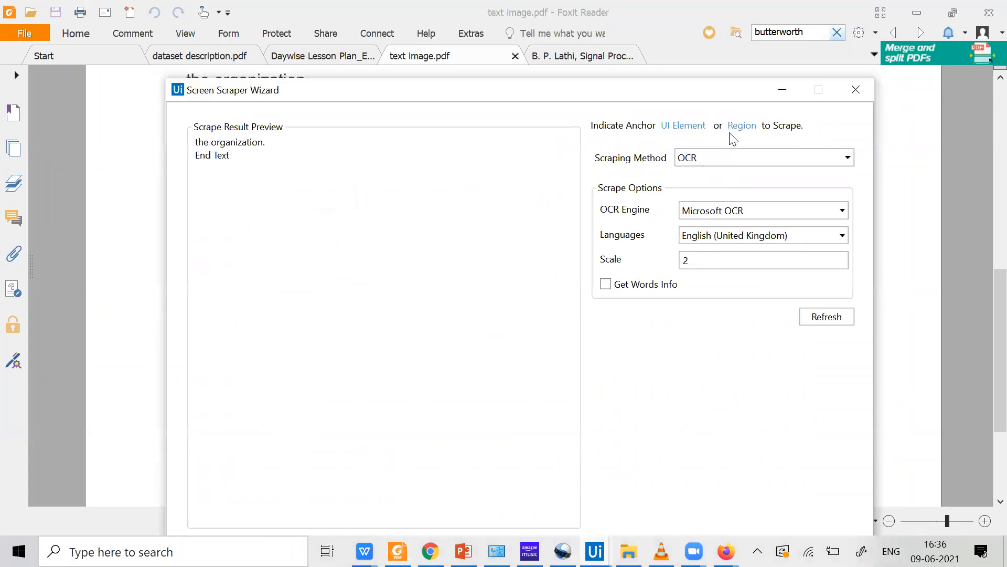
Scrape the PDF region from Start Image to End Image, and compare the OCR preview with the page
{"action": "left_click", "coordinate": [741, 126]}
{"action": "left_click_drag", "start_coordinate": [191, 172], "coordinate": [841, 474]}
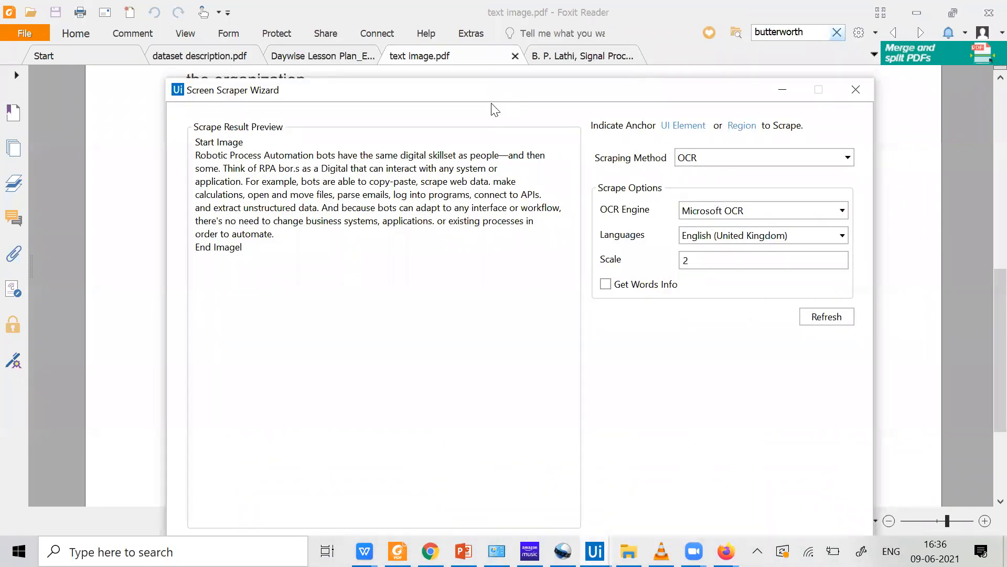
{"action": "left_click_drag", "start_coordinate": [531, 102], "coordinate": [579, 101]}
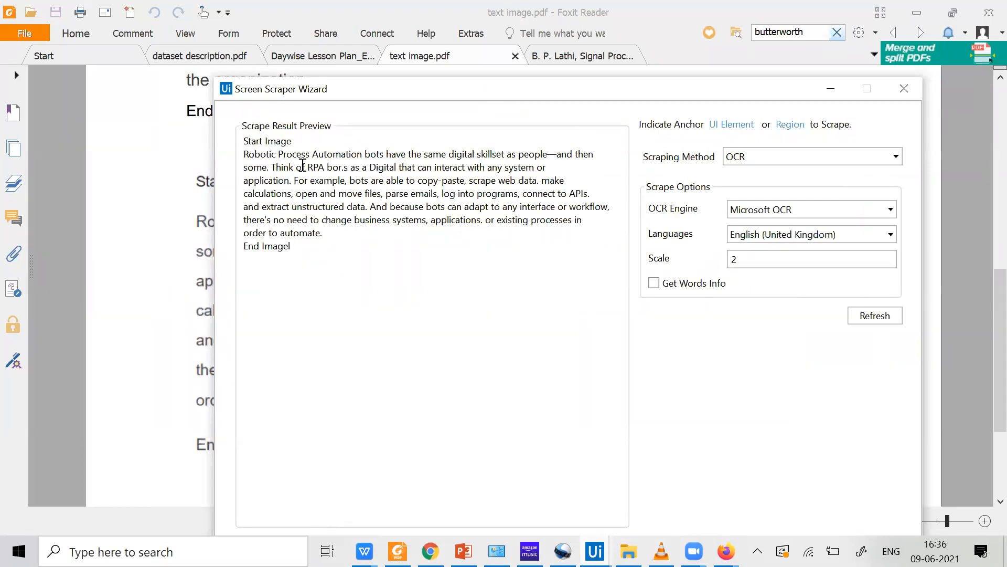
{"action": "left_click_drag", "start_coordinate": [303, 256], "coordinate": [195, 233]}
{"action": "left_click", "coordinate": [387, 271]}
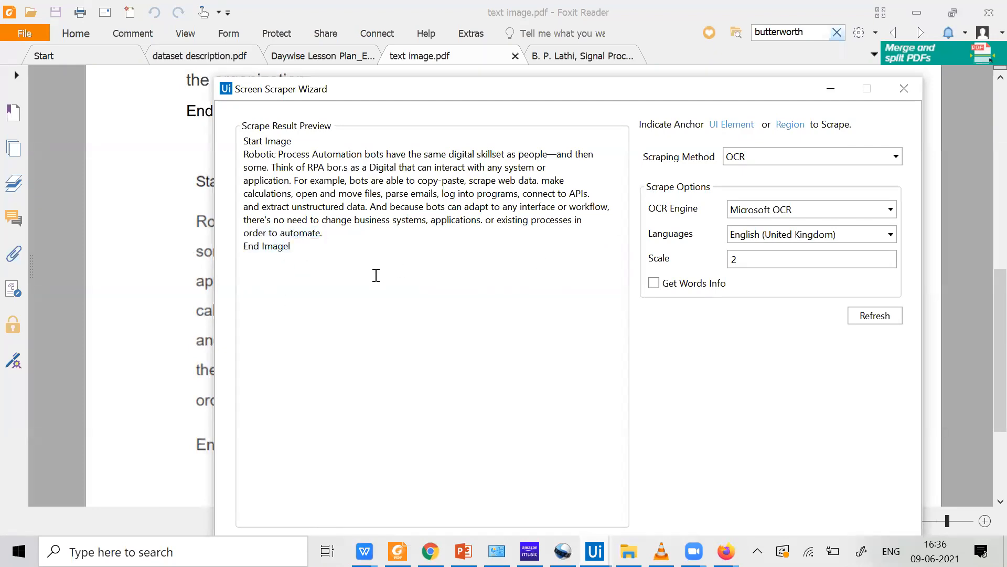
Change the OCR engine to Tesseract OCR and refresh the preview of the image region
{"action": "left_click", "coordinate": [763, 263]}
{"action": "left_click", "coordinate": [784, 211]}
{"action": "left_click", "coordinate": [784, 210]}
{"action": "left_click", "coordinate": [784, 210]}
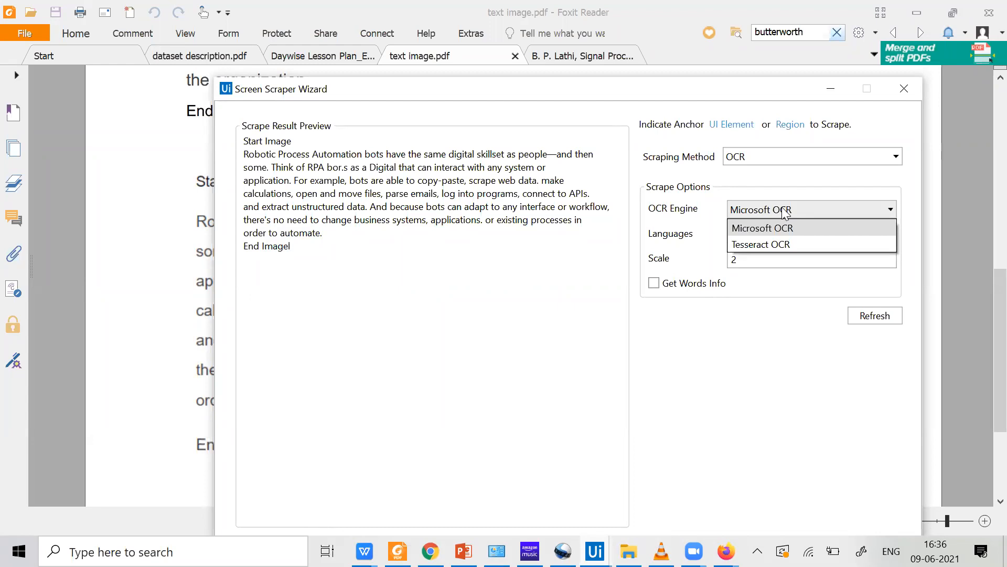
{"action": "left_click", "coordinate": [770, 245]}
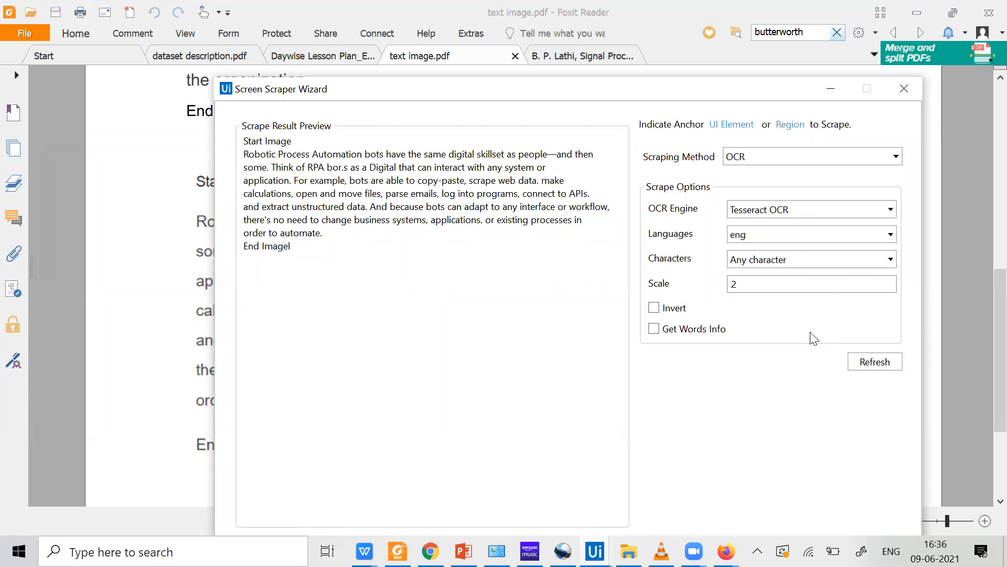
{"action": "left_click", "coordinate": [875, 362]}
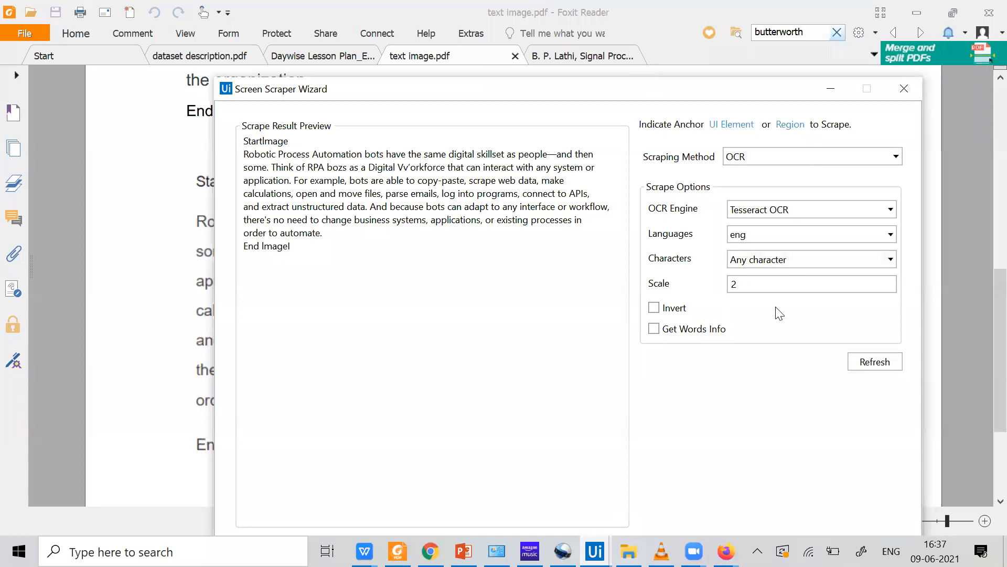
Look through the Tesseract language and character filter options, leaving the characters at Any character
{"action": "left_click", "coordinate": [783, 238]}
{"action": "left_click", "coordinate": [784, 253]}
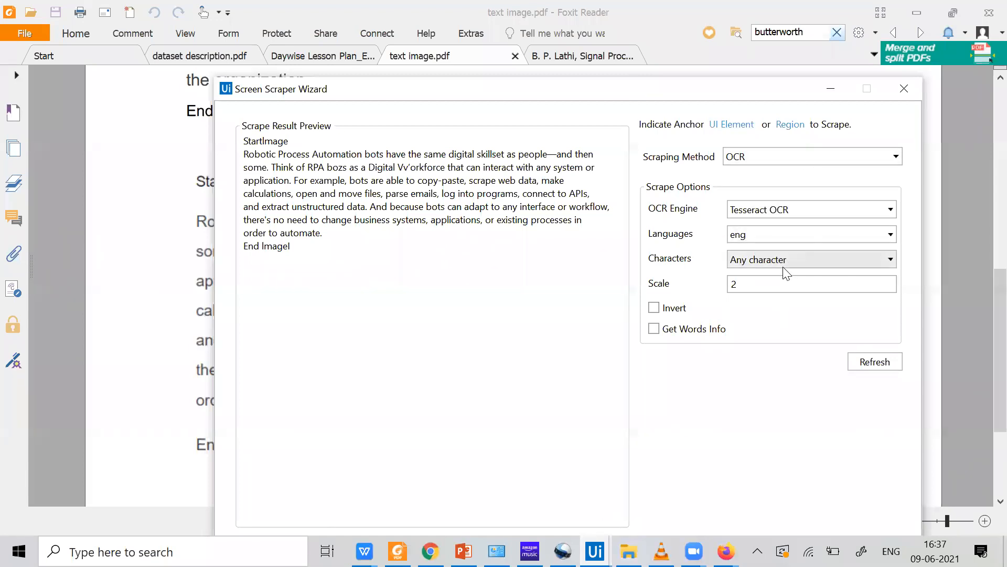
{"action": "left_click", "coordinate": [784, 261]}
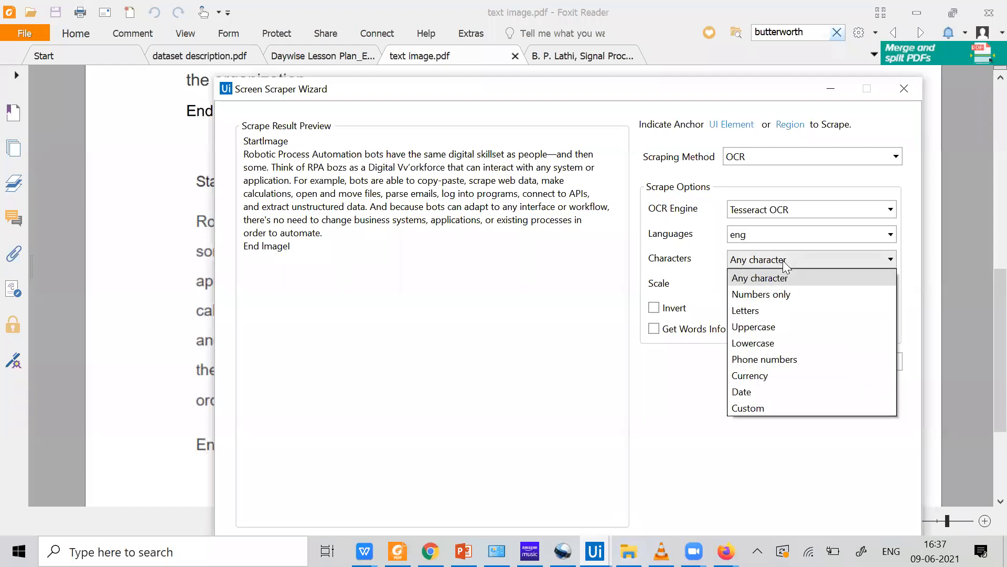
{"action": "left_click", "coordinate": [785, 262]}
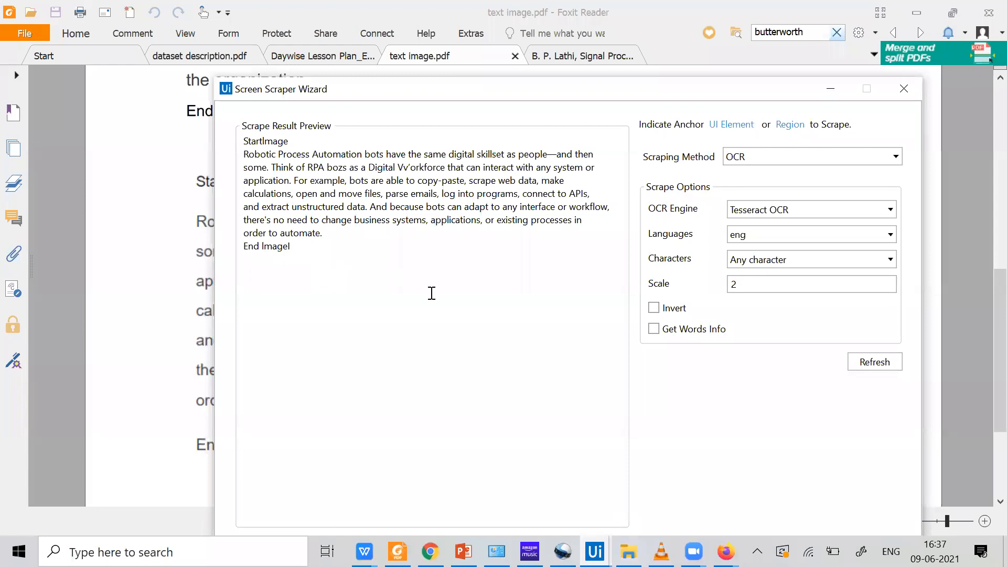
{"action": "left_click", "coordinate": [762, 283]}
Review the image section of text image.pdf and switch to Chrome's Google image results for old documents scanned
{"action": "left_click", "coordinate": [151, 367]}
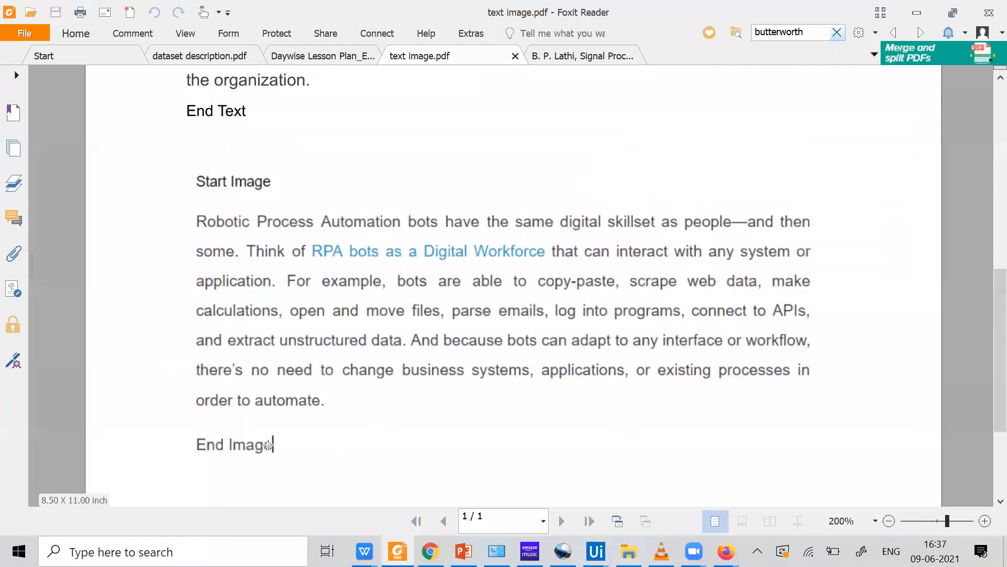
{"action": "scroll", "coordinate": [277, 361], "scroll_direction": "down", "scroll_amount": 3}
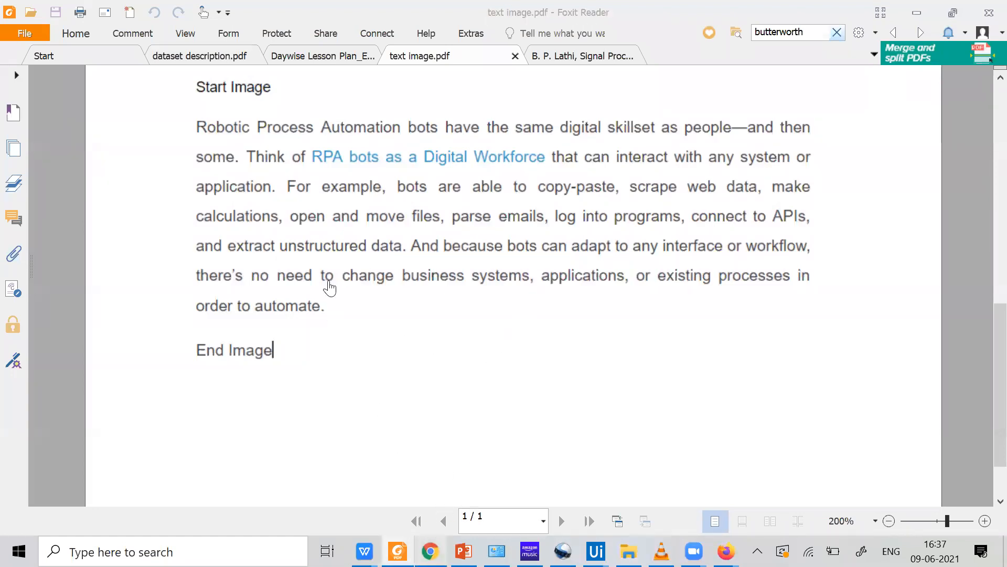
{"action": "key", "text": "alt+Tab"}
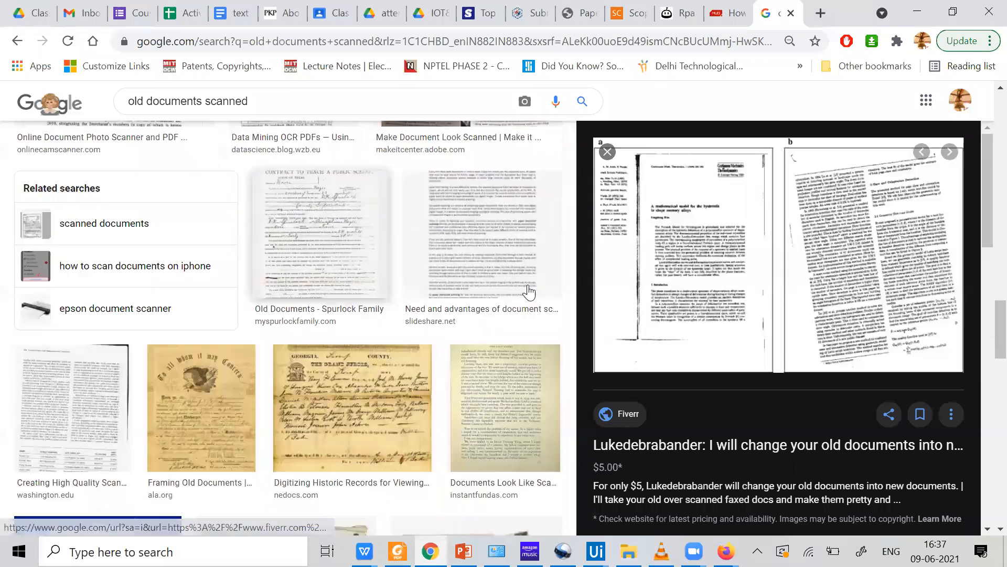
Browse the old documents scanned image results for a sample page, previewing Adobe's Scanned Document Accessibility image
{"action": "scroll", "coordinate": [529, 292], "scroll_direction": "down", "scroll_amount": 2}
{"action": "scroll", "coordinate": [227, 295], "scroll_direction": "down", "scroll_amount": 4}
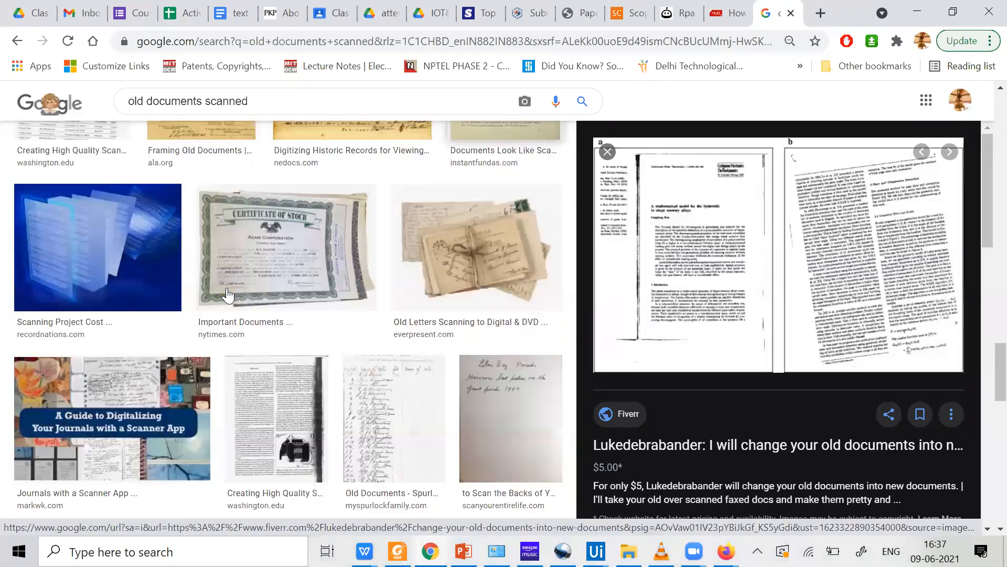
{"action": "scroll", "coordinate": [227, 294], "scroll_direction": "up", "scroll_amount": 5}
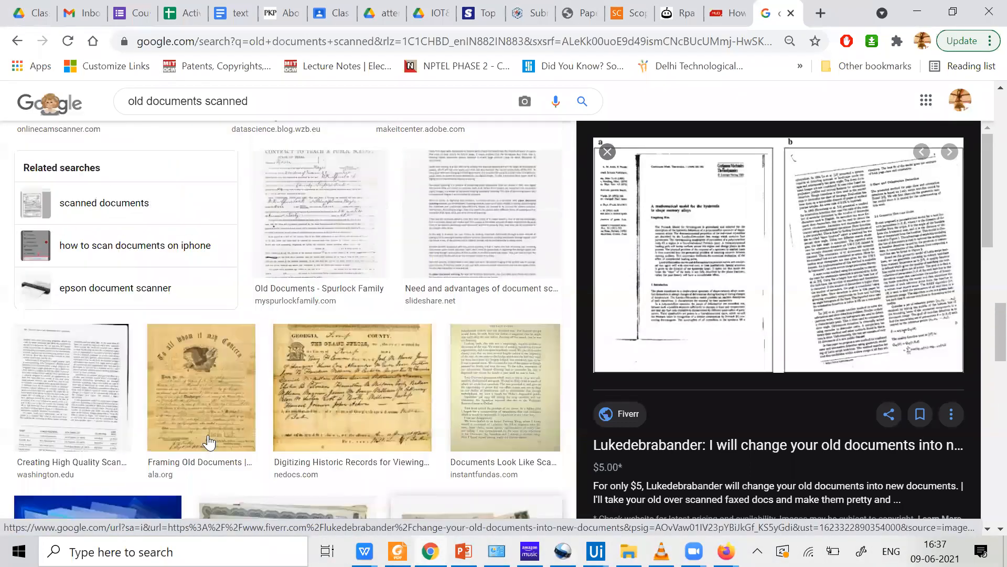
{"action": "scroll", "coordinate": [209, 443], "scroll_direction": "down", "scroll_amount": 6}
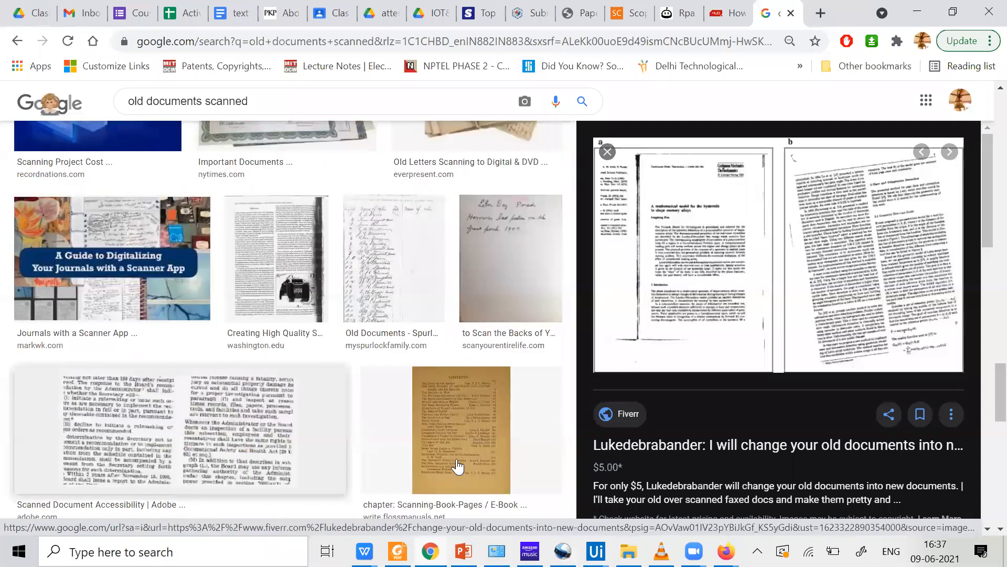
{"action": "left_click", "coordinate": [128, 383]}
{"action": "scroll", "coordinate": [427, 348], "scroll_direction": "down", "scroll_amount": 5}
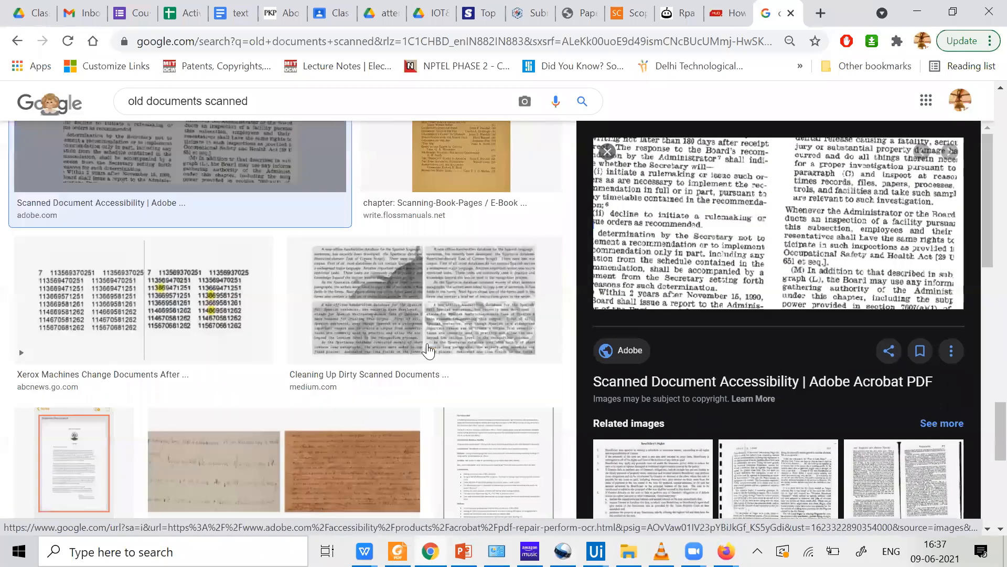
{"action": "scroll", "coordinate": [443, 336], "scroll_direction": "up", "scroll_amount": 3}
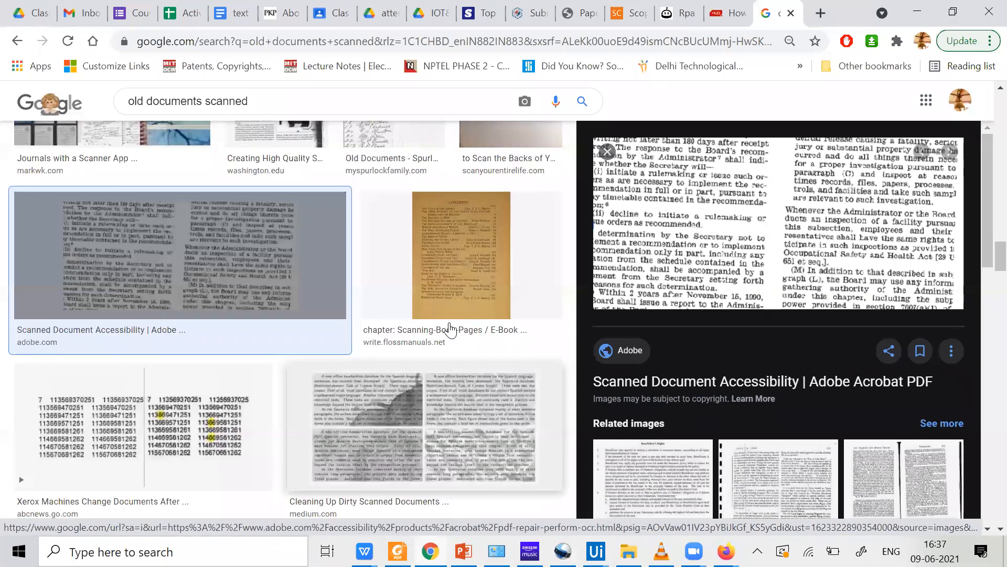
{"action": "scroll", "coordinate": [478, 247], "scroll_direction": "up", "scroll_amount": 6}
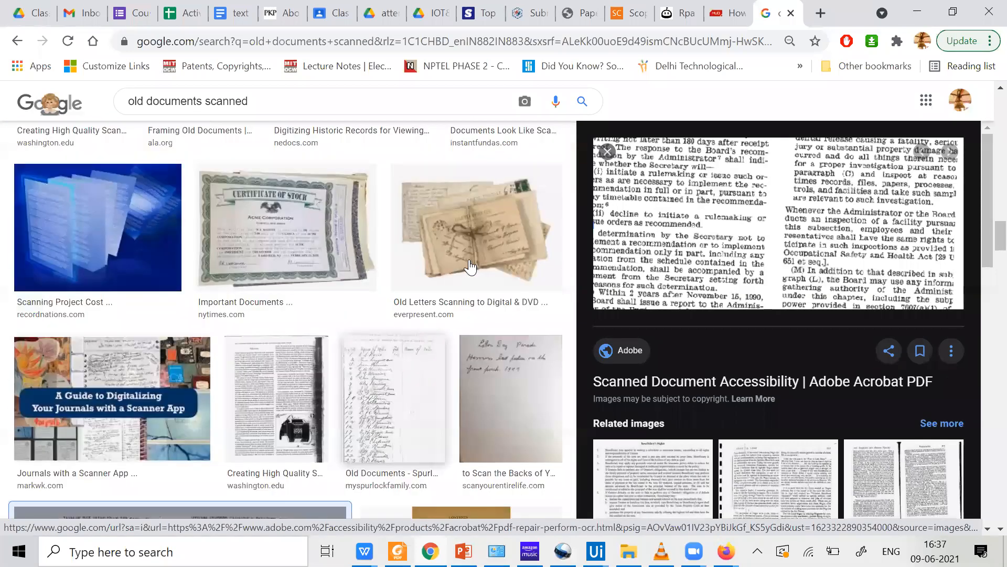
{"action": "scroll", "coordinate": [472, 273], "scroll_direction": "up", "scroll_amount": 6}
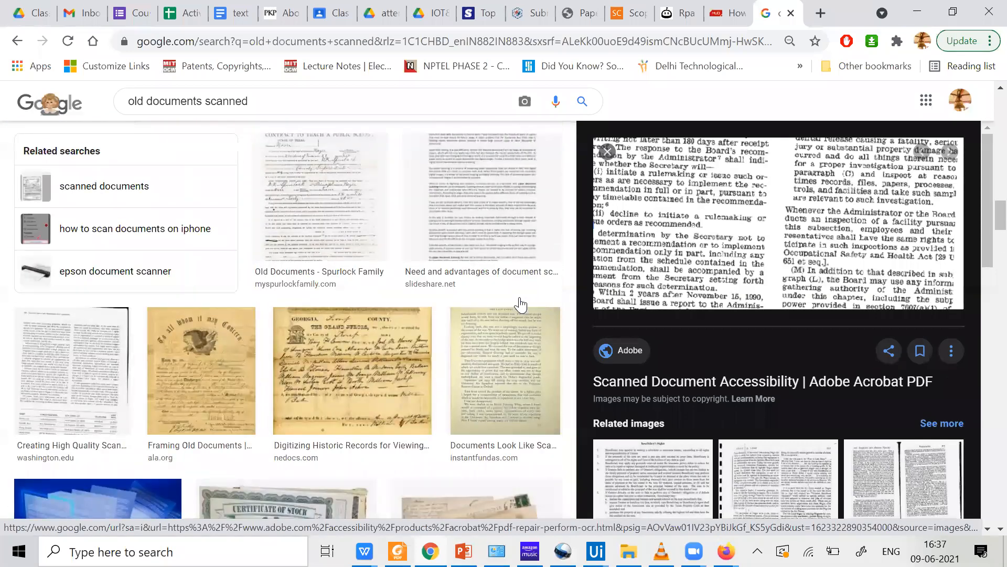
Preview the SlideShare document scanning, Make Document Look Scanned and White Background using Adobe Photoshop images, and browse the remaining results
{"action": "scroll", "coordinate": [521, 304], "scroll_direction": "up", "scroll_amount": 1}
{"action": "left_click", "coordinate": [521, 304]}
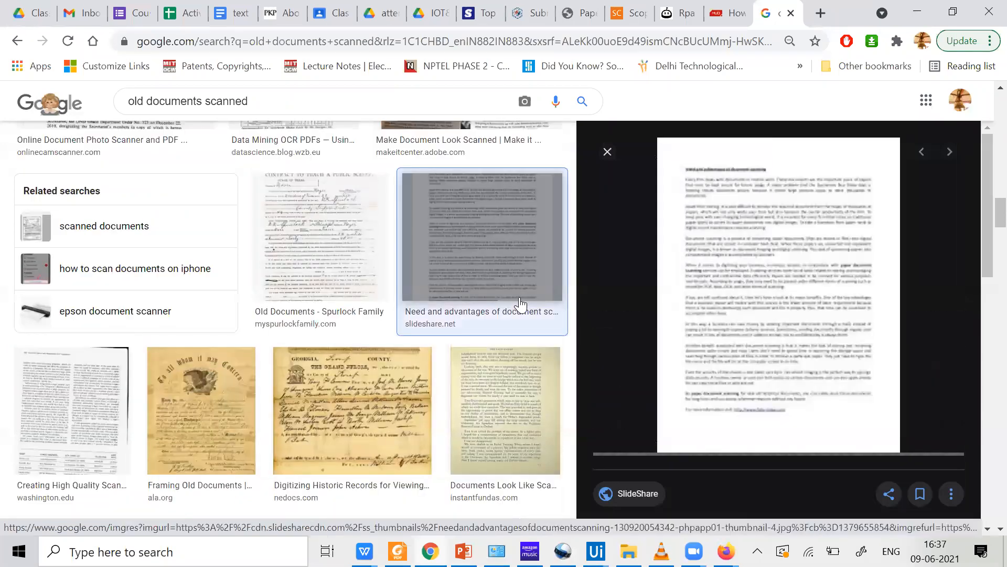
{"action": "scroll", "coordinate": [521, 304], "scroll_direction": "up", "scroll_amount": 5}
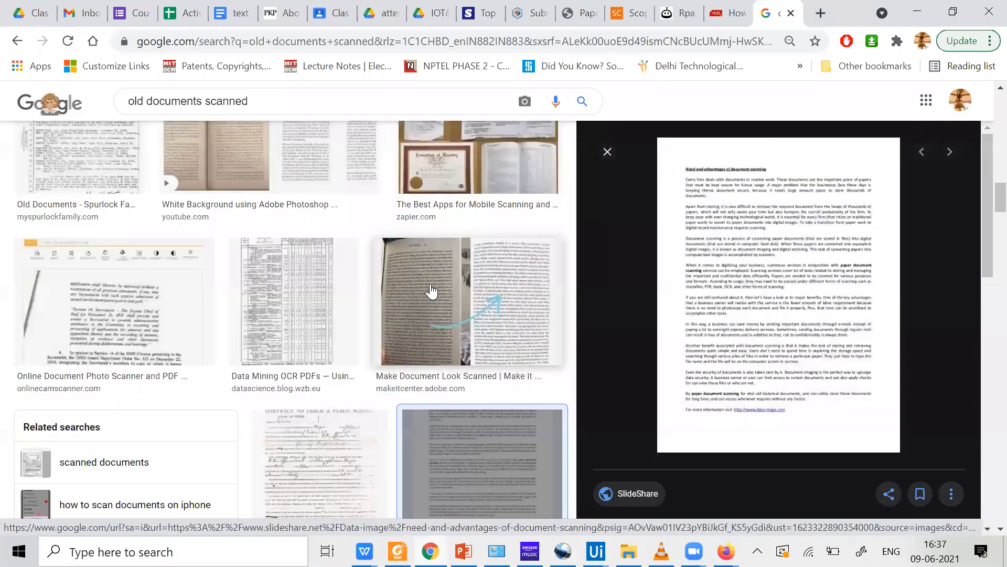
{"action": "left_click", "coordinate": [464, 296]}
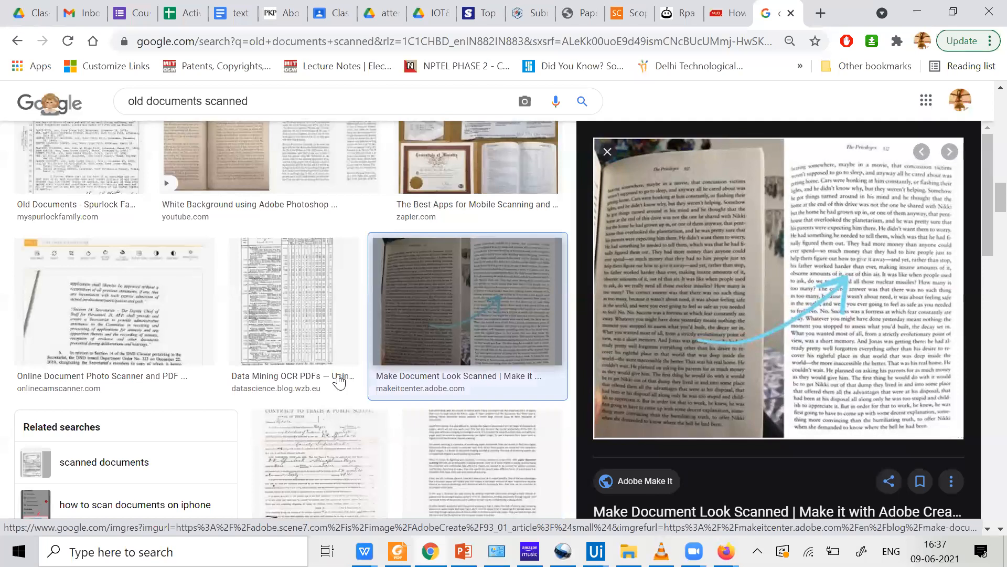
{"action": "scroll", "coordinate": [551, 367], "scroll_direction": "up", "scroll_amount": 1}
{"action": "scroll", "coordinate": [368, 315], "scroll_direction": "up", "scroll_amount": 4}
{"action": "left_click", "coordinate": [362, 326]}
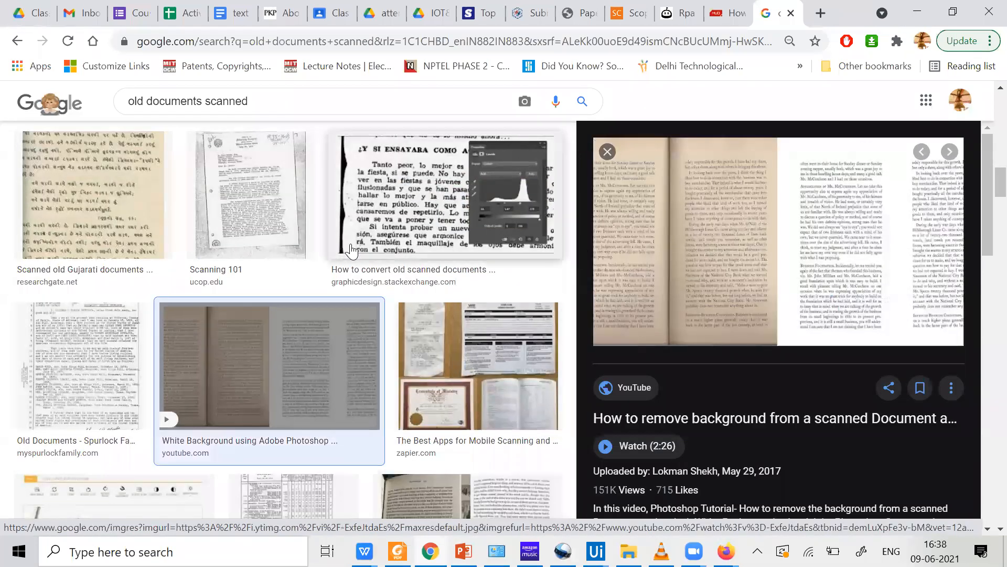
{"action": "scroll", "coordinate": [351, 251], "scroll_direction": "up", "scroll_amount": 2}
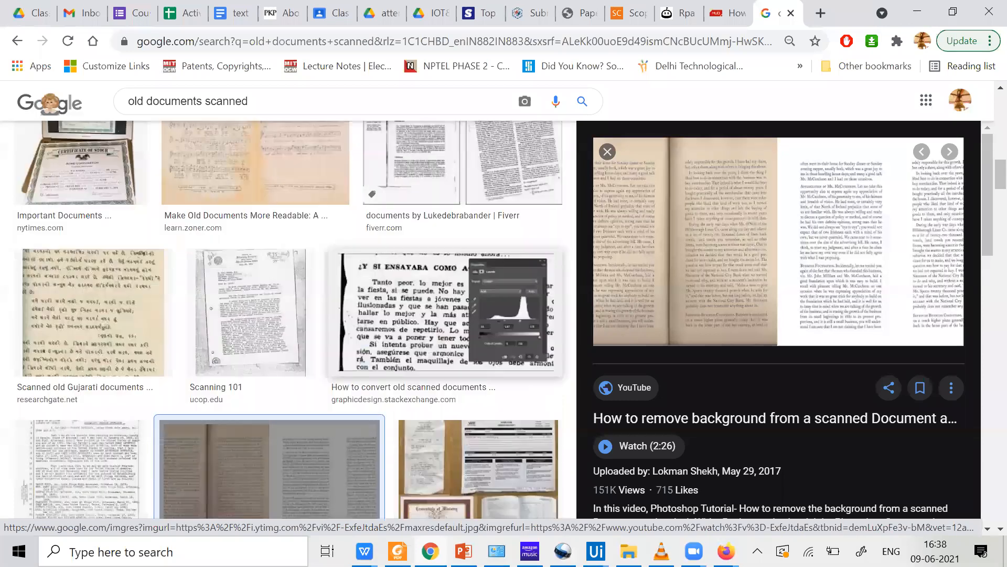
{"action": "scroll", "coordinate": [555, 366], "scroll_direction": "up", "scroll_amount": 5}
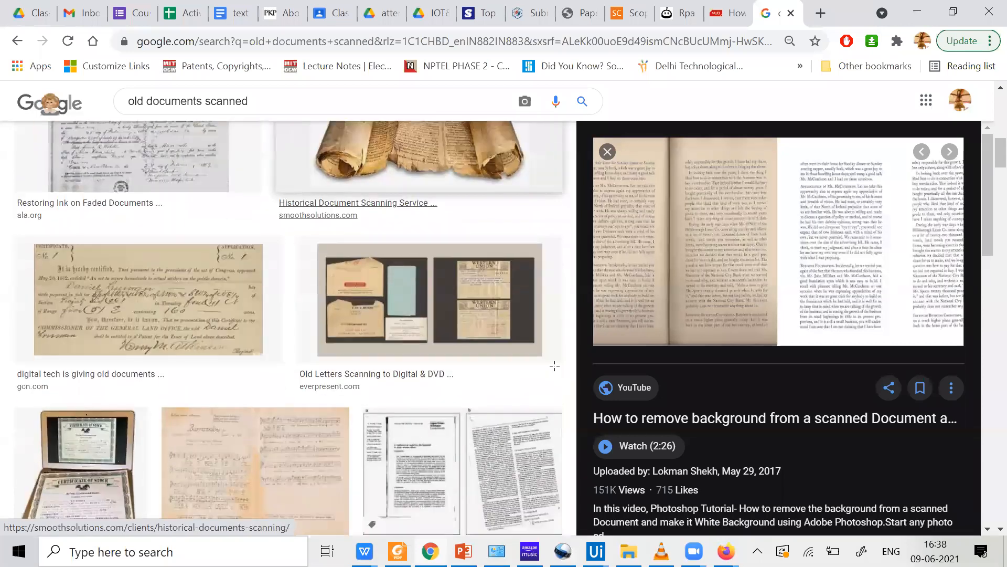
{"action": "scroll", "coordinate": [555, 366], "scroll_direction": "down", "scroll_amount": 10}
{"action": "scroll", "coordinate": [336, 221], "scroll_direction": "down", "scroll_amount": 12}
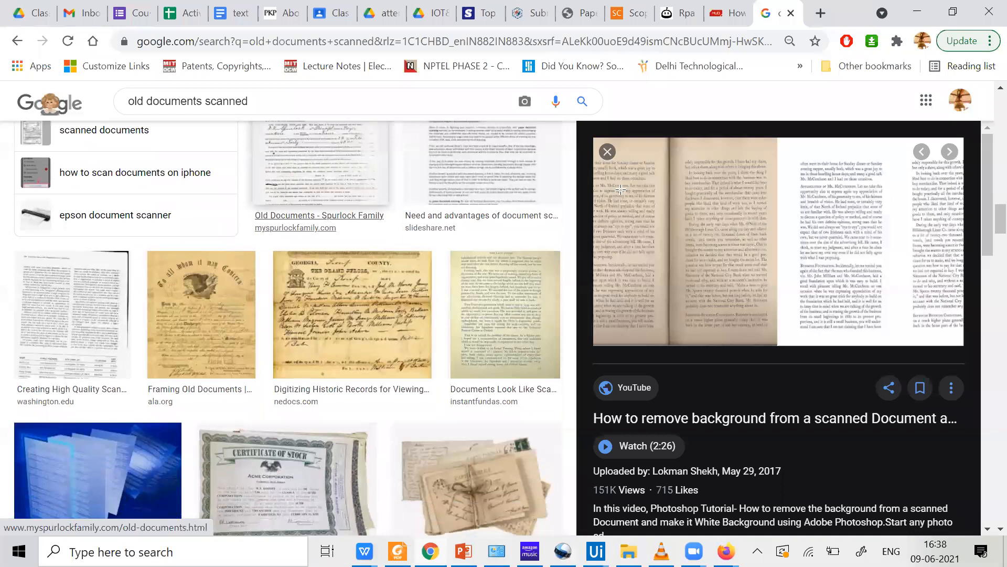
Switch to Foxit Reader, bring up the scanned Signal Processing and Linear Systems book and examine the pages around page 10
{"action": "key", "text": "alt+Tab"}
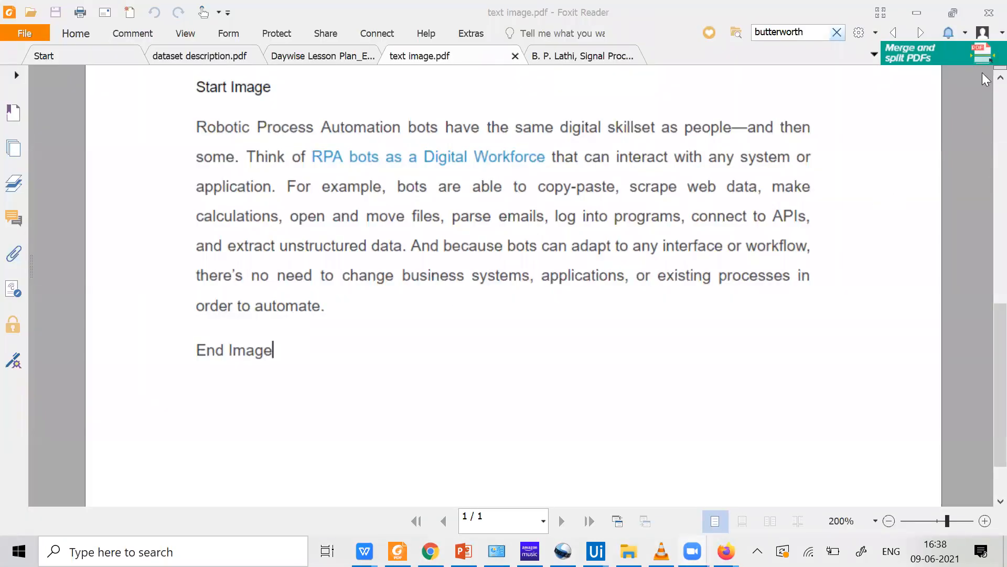
{"action": "key", "text": "ctrl+Tab"}
{"action": "scroll", "coordinate": [572, 331], "scroll_direction": "down", "scroll_amount": 1}
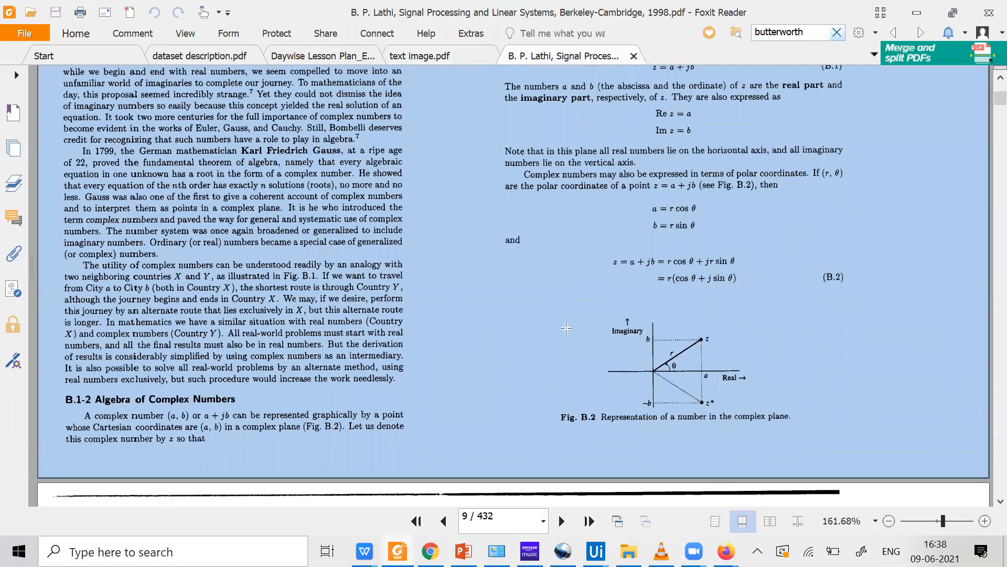
{"action": "scroll", "coordinate": [567, 326], "scroll_direction": "down", "scroll_amount": 10}
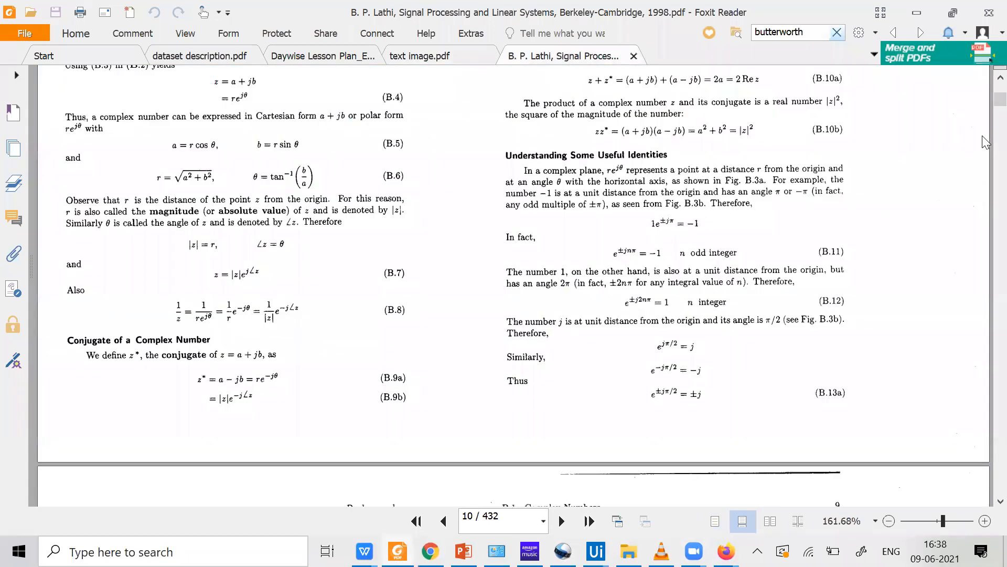
{"action": "scroll", "coordinate": [985, 106], "scroll_direction": "down", "scroll_amount": 5}
{"action": "scroll", "coordinate": [987, 82], "scroll_direction": "up", "scroll_amount": 9}
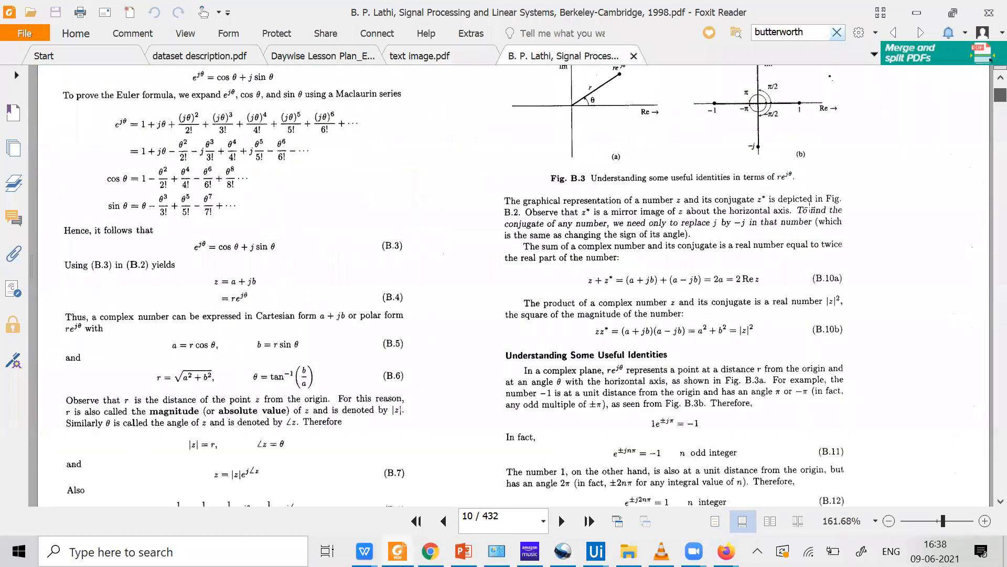
Look through the front matter of the scanned book and bring the Preface on page 4 into view
{"action": "scroll", "coordinate": [813, 199], "scroll_direction": "up", "scroll_amount": 20}
{"action": "scroll", "coordinate": [813, 199], "scroll_direction": "down", "scroll_amount": 8}
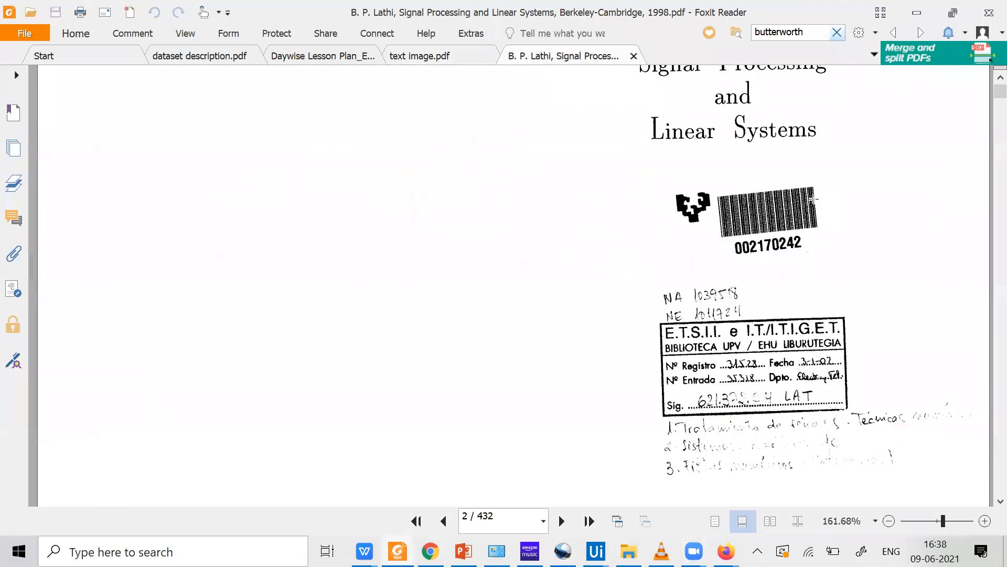
{"action": "scroll", "coordinate": [813, 199], "scroll_direction": "down", "scroll_amount": 6}
{"action": "scroll", "coordinate": [827, 183], "scroll_direction": "down", "scroll_amount": 5}
{"action": "scroll", "coordinate": [744, 194], "scroll_direction": "down", "scroll_amount": 1}
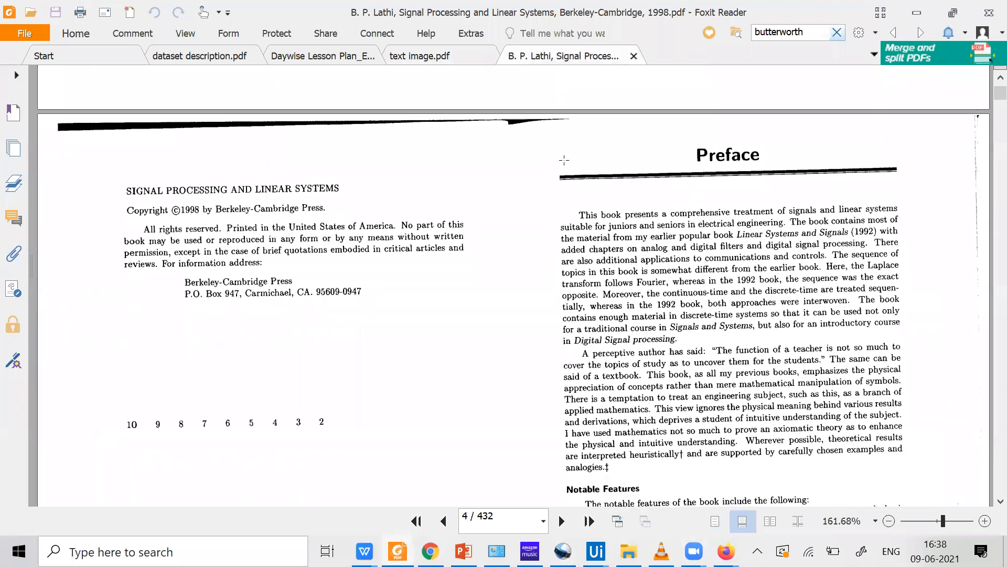
{"action": "scroll", "coordinate": [525, 158], "scroll_direction": "down", "scroll_amount": 3}
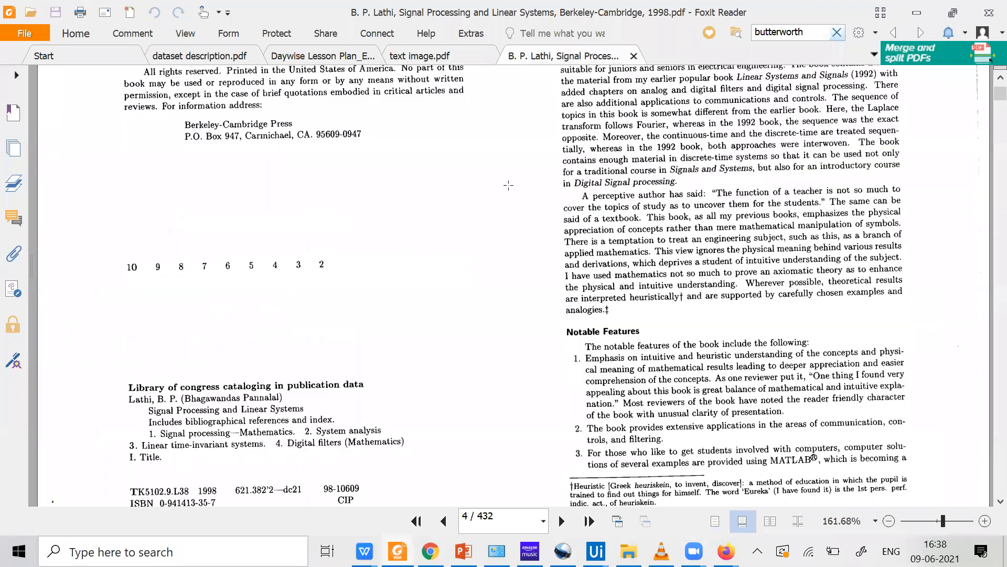
{"action": "scroll", "coordinate": [493, 192], "scroll_direction": "up", "scroll_amount": 3}
{"action": "scroll", "coordinate": [481, 200], "scroll_direction": "up", "scroll_amount": 1}
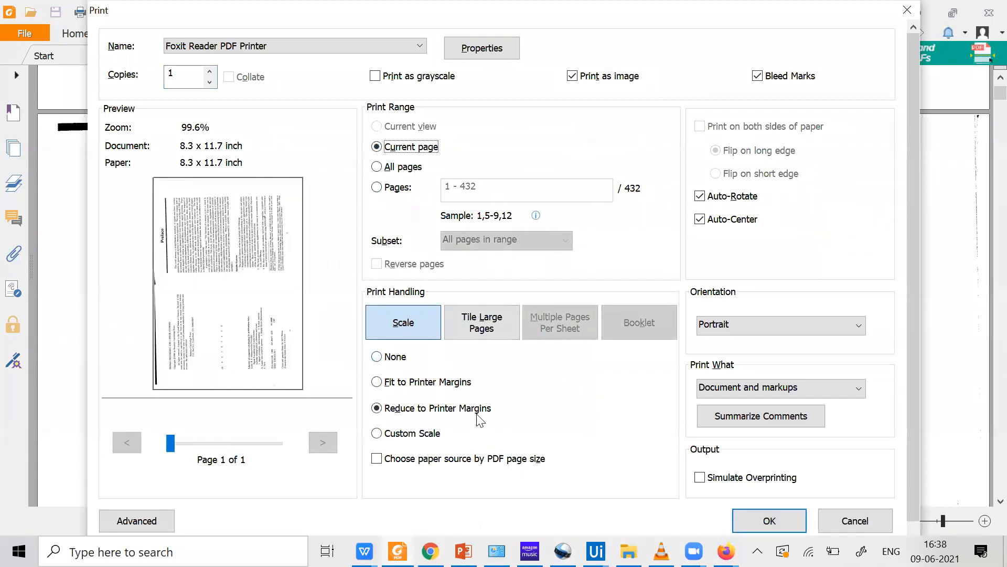
Print only the current Preface page to t1.pdf with Foxit Reader PDF Printer, using a 100% custom scale and Landscape orientation
{"action": "left_click", "coordinate": [397, 434]}
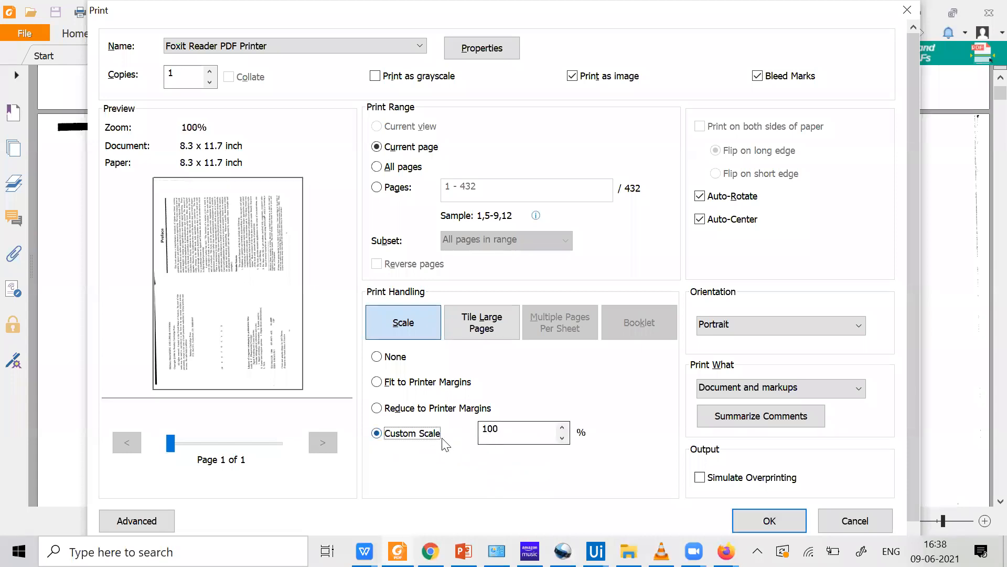
{"action": "left_click", "coordinate": [434, 412]}
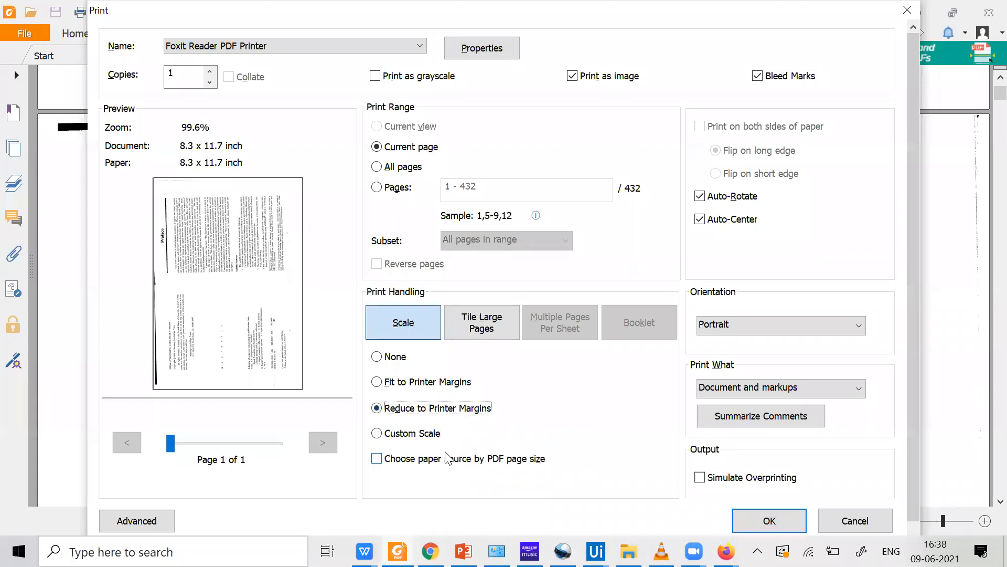
{"action": "left_click", "coordinate": [407, 386]}
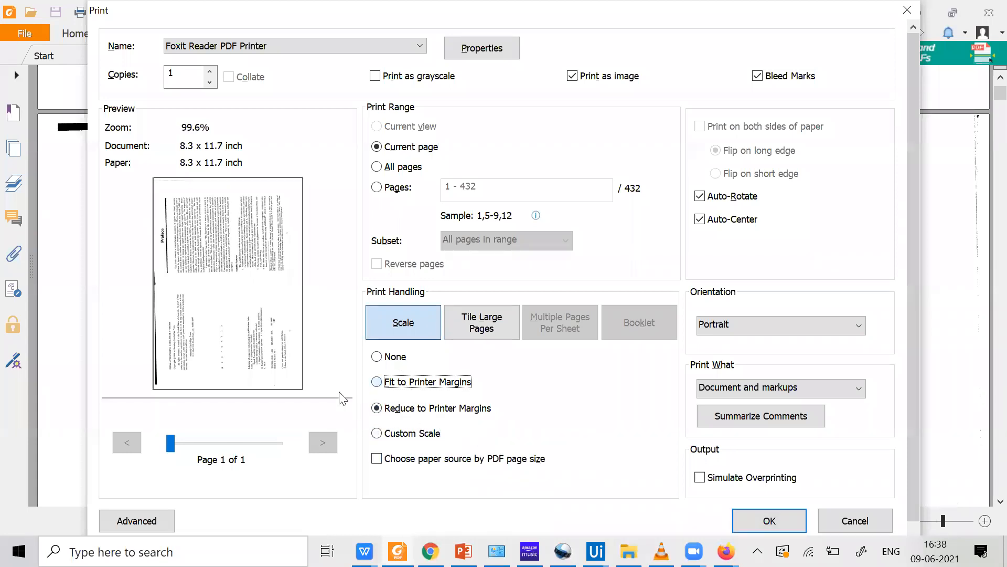
{"action": "left_click", "coordinate": [432, 410]}
{"action": "left_click", "coordinate": [429, 432]}
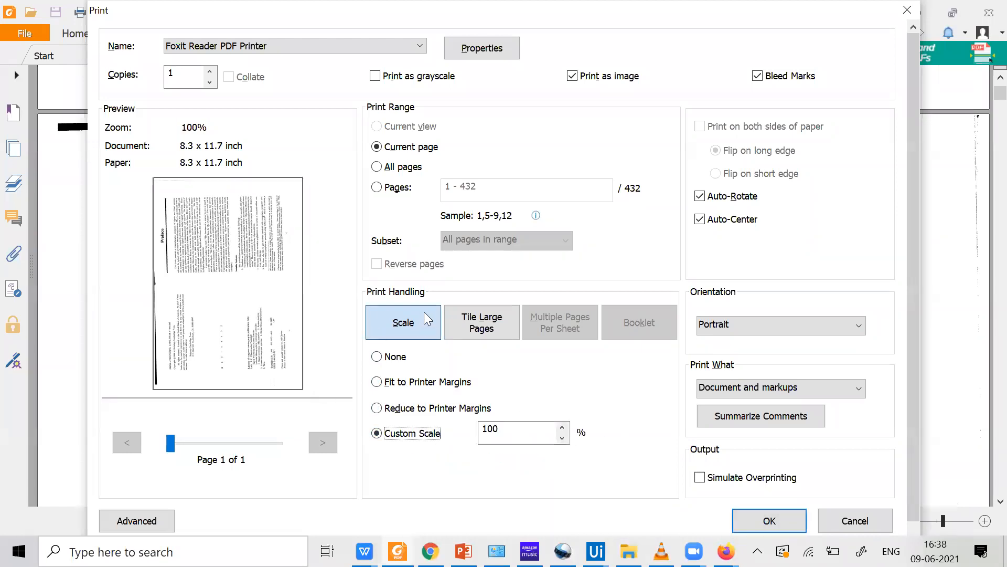
{"action": "left_click", "coordinate": [768, 327]}
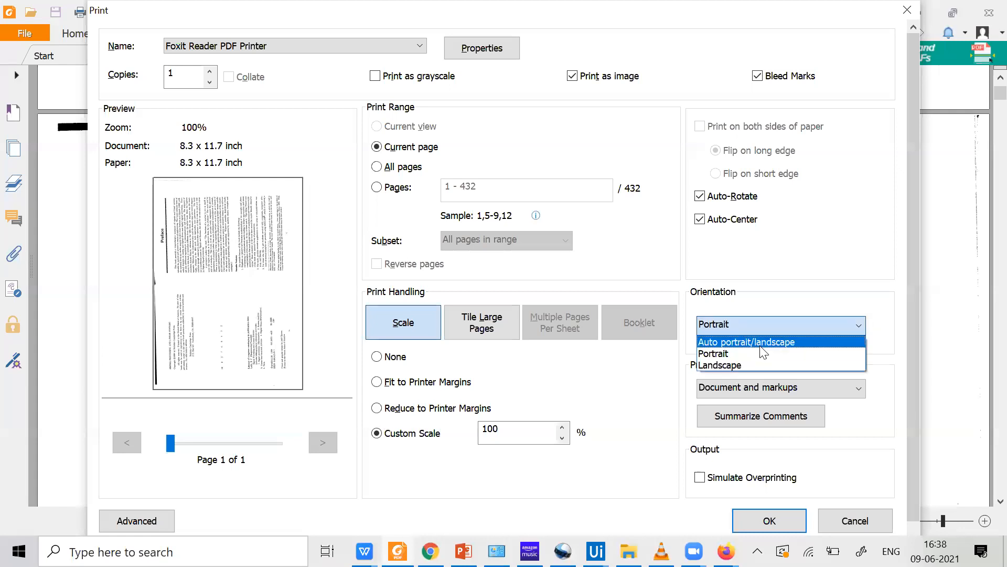
{"action": "left_click", "coordinate": [752, 365]}
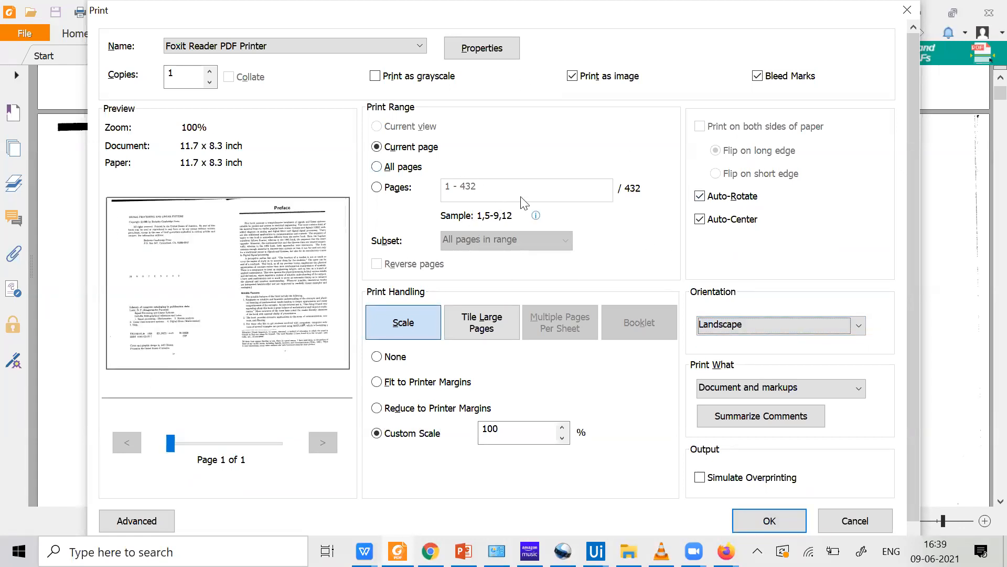
{"action": "left_click", "coordinate": [792, 517]}
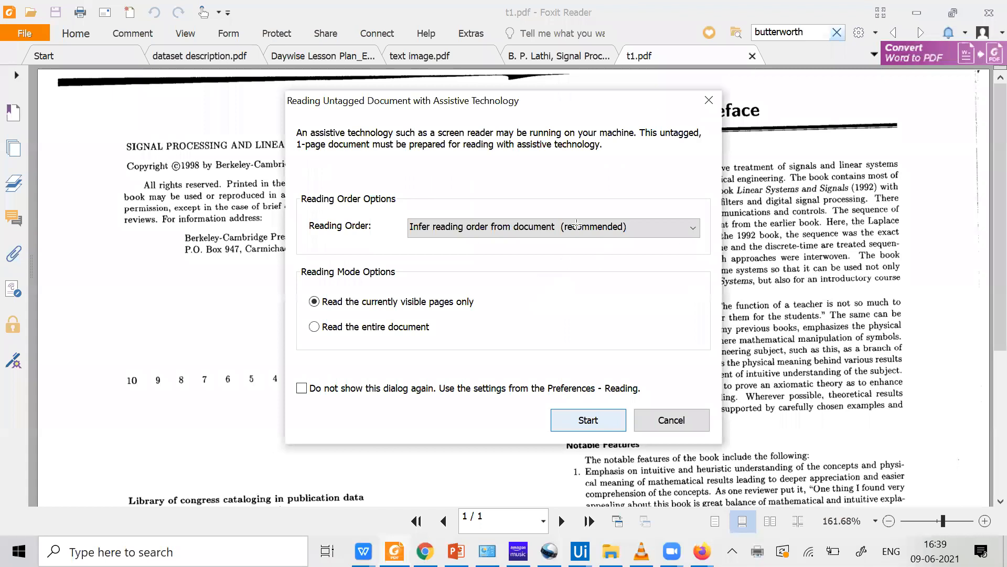
Accept the default reading options for t1.pdf and inspect its scanned Preface text up close
{"action": "key", "text": "Return"}
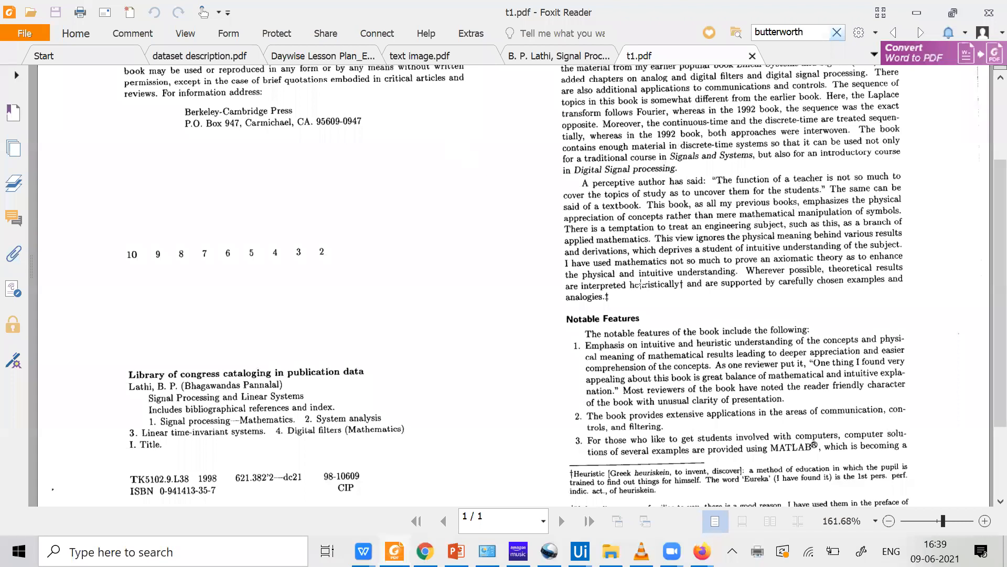
{"action": "scroll", "coordinate": [602, 265], "scroll_direction": "up", "scroll_amount": 1}
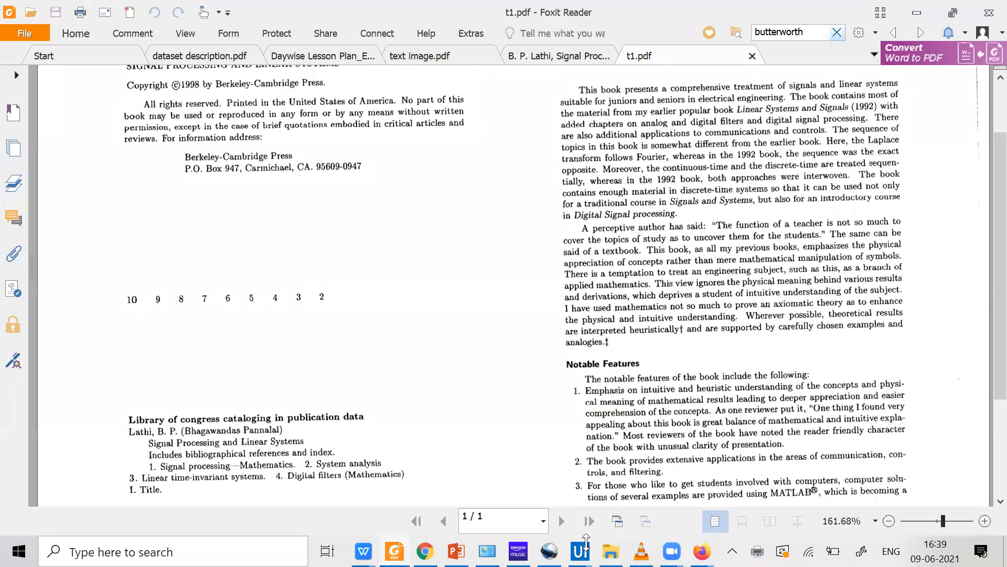
{"action": "scroll", "coordinate": [760, 263], "scroll_direction": "up", "scroll_amount": 2}
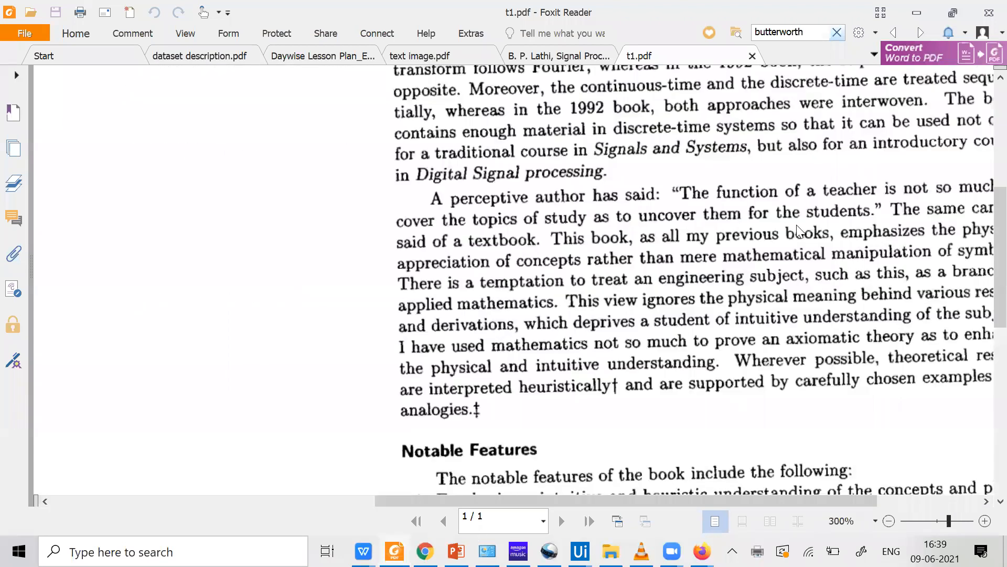
{"action": "scroll", "coordinate": [666, 174], "scroll_direction": "down", "scroll_amount": 2}
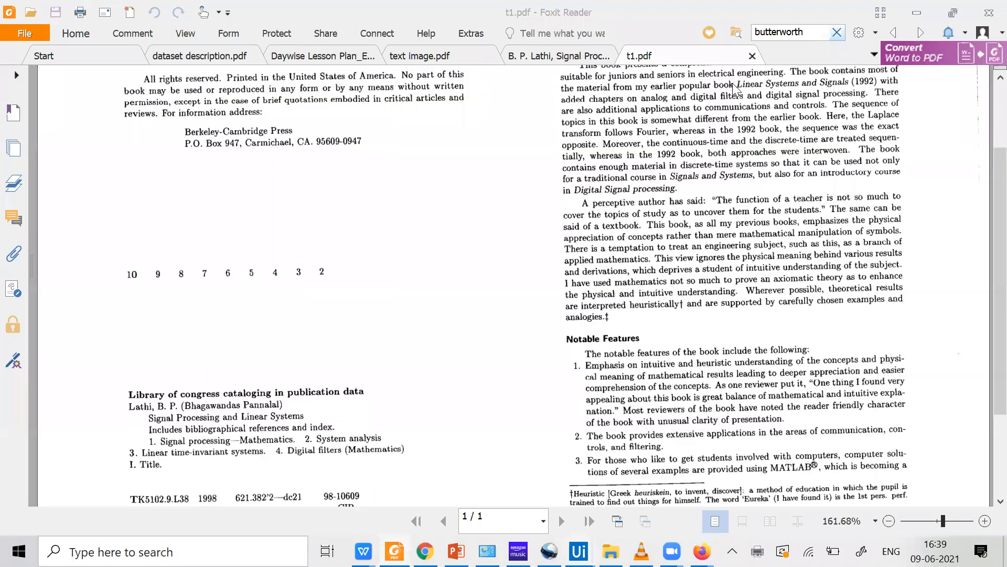
Switch to the Screen Scraper Wizard and indicate the scanned t1.pdf page as the UI element to scrape
{"action": "key", "text": "alt+Tab"}
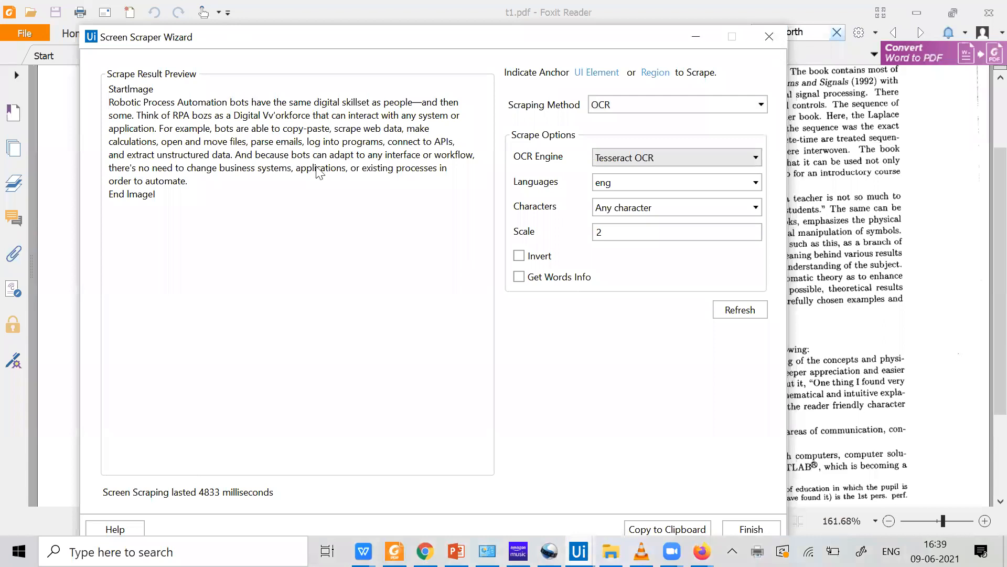
{"action": "key", "text": "alt+Tab"}
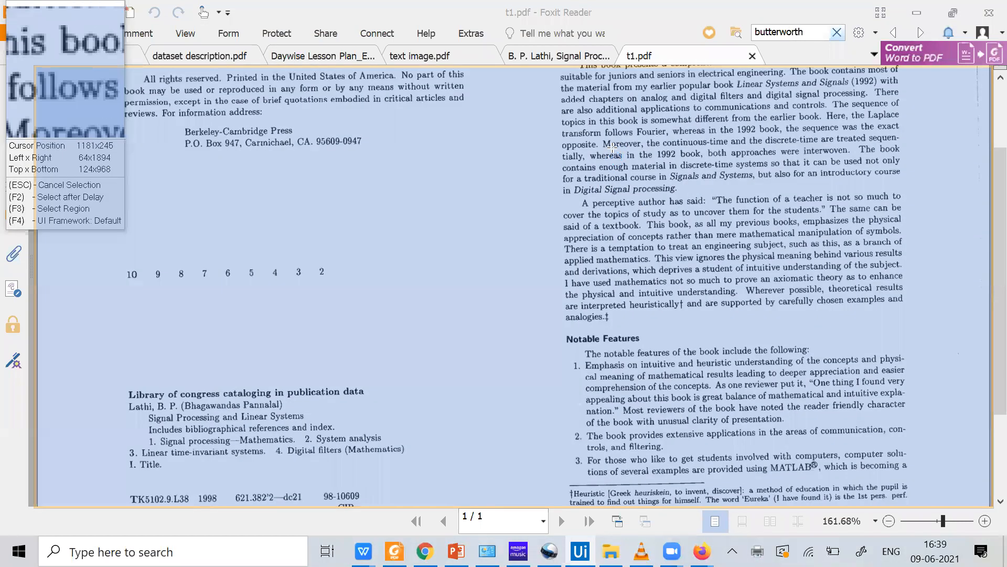
{"action": "left_click", "coordinate": [612, 148]}
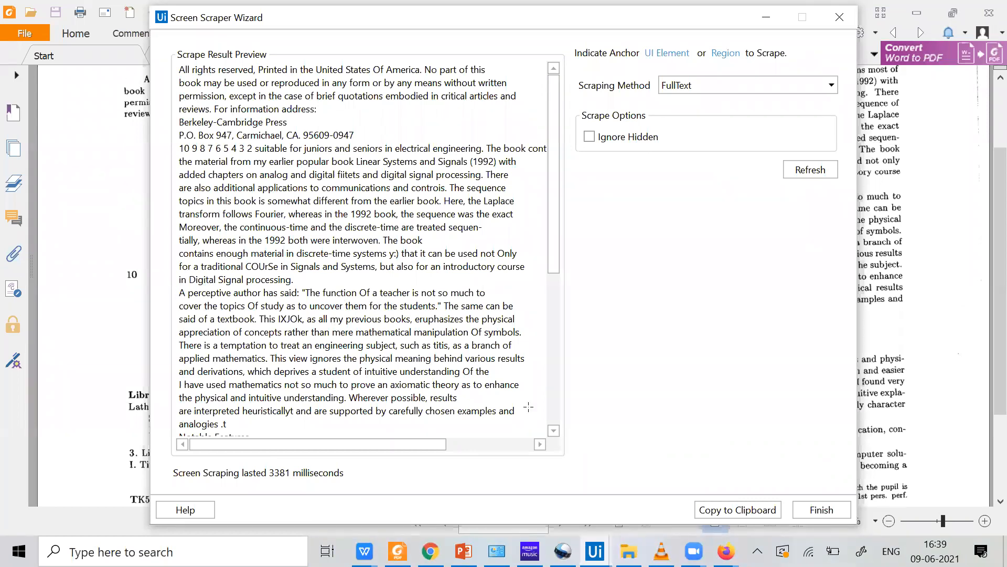
Rescrape the t1.pdf page with the OCR scraping method and the Microsoft OCR engine
{"action": "left_click", "coordinate": [822, 510]}
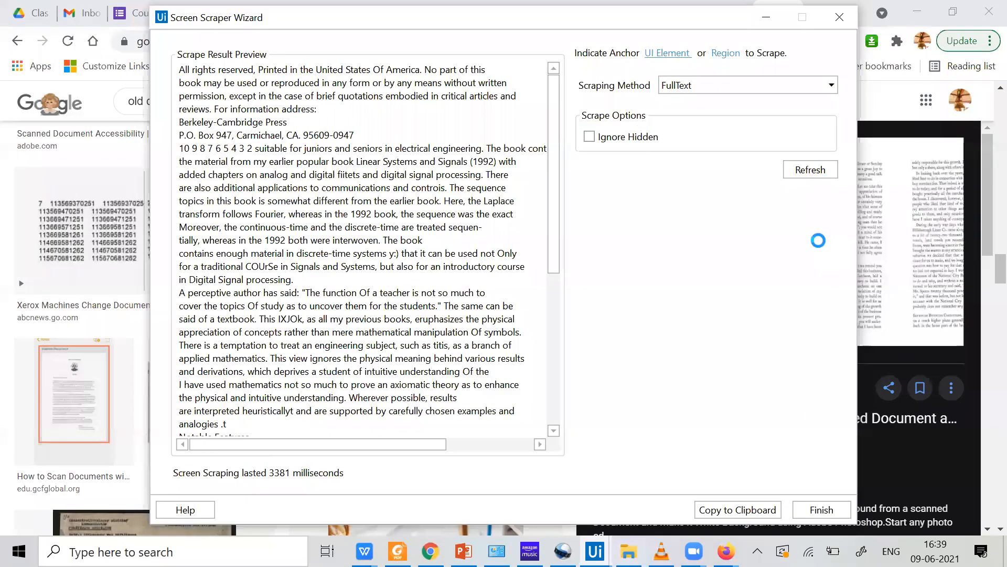
{"action": "left_click", "coordinate": [748, 85]}
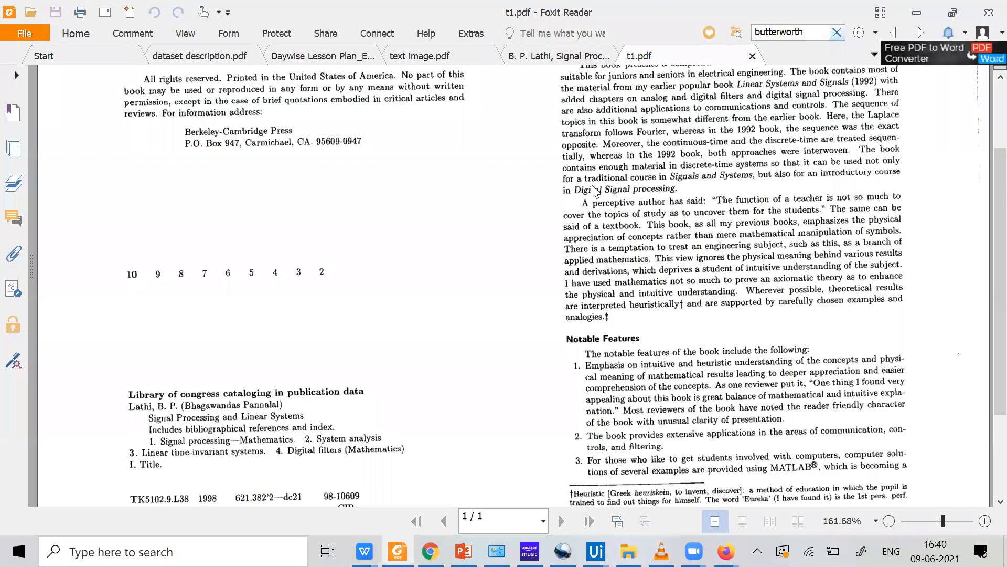
{"action": "left_click", "coordinate": [556, 230]}
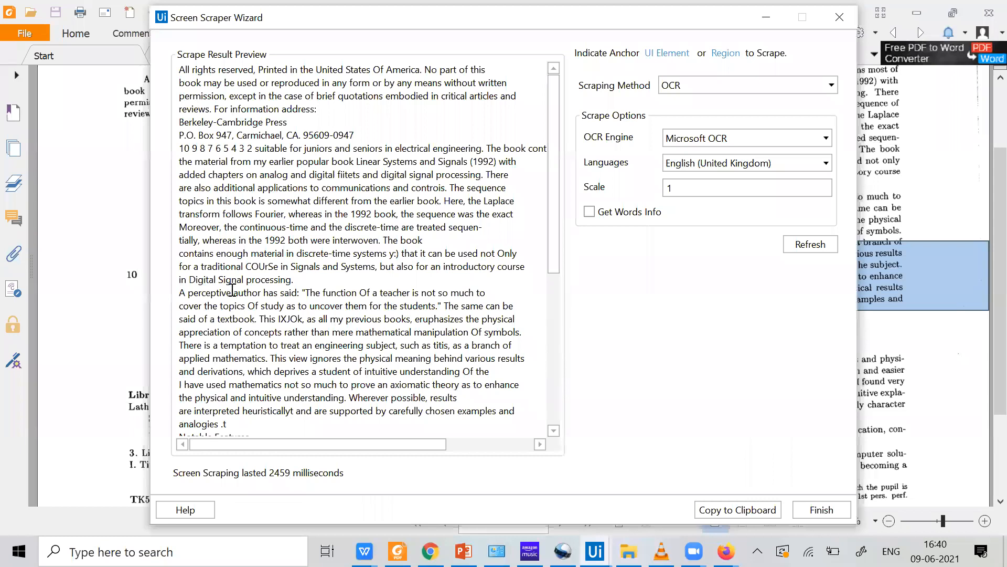
Read through the Microsoft OCR preview of the page and highlight the misrecognized word "IXJOk"
{"action": "scroll", "coordinate": [295, 303], "scroll_direction": "down", "scroll_amount": 7}
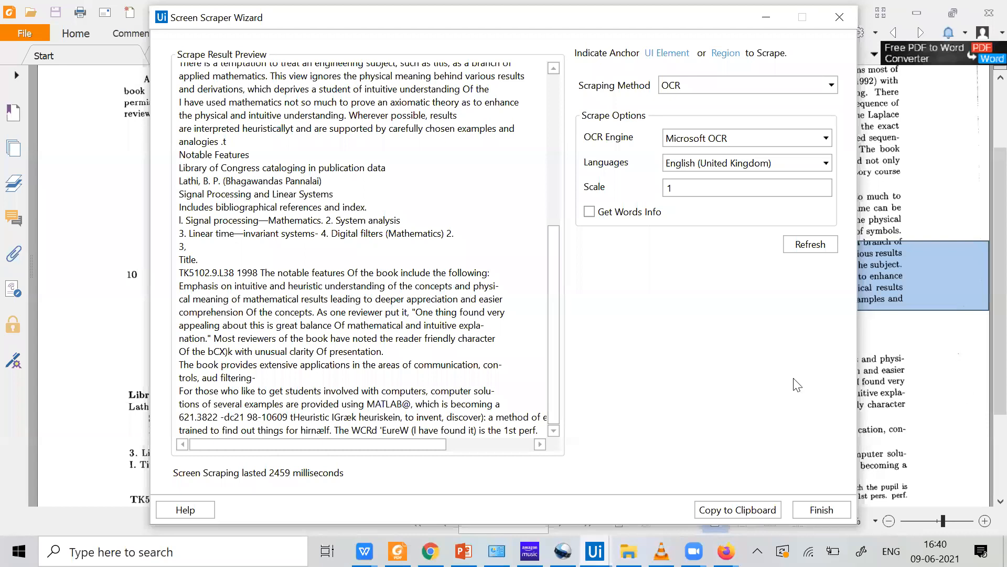
{"action": "scroll", "coordinate": [272, 231], "scroll_direction": "down", "scroll_amount": 3}
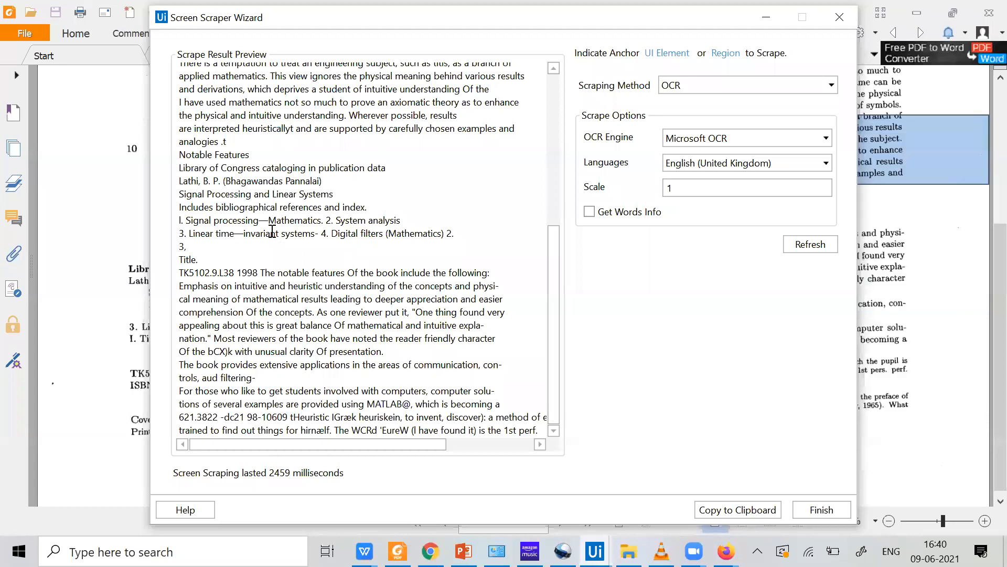
{"action": "scroll", "coordinate": [272, 231], "scroll_direction": "up", "scroll_amount": 4}
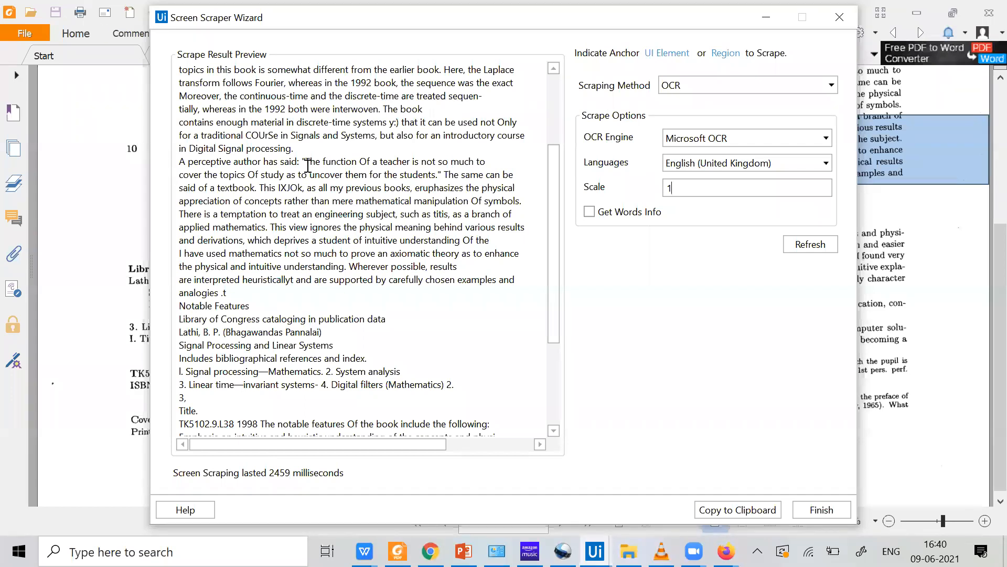
{"action": "double_click", "coordinate": [299, 189]}
Switch to t1.pdf in Foxit Reader and compare the scanned Preface and copyright text with the OCR result
{"action": "scroll", "coordinate": [596, 212], "scroll_direction": "up", "scroll_amount": 2}
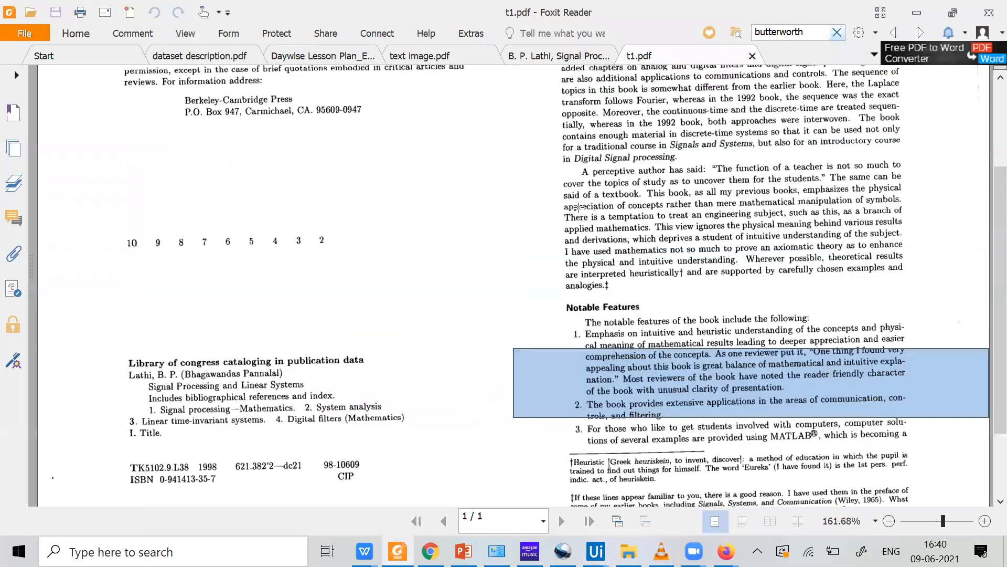
{"action": "scroll", "coordinate": [190, 180], "scroll_direction": "up", "scroll_amount": 2}
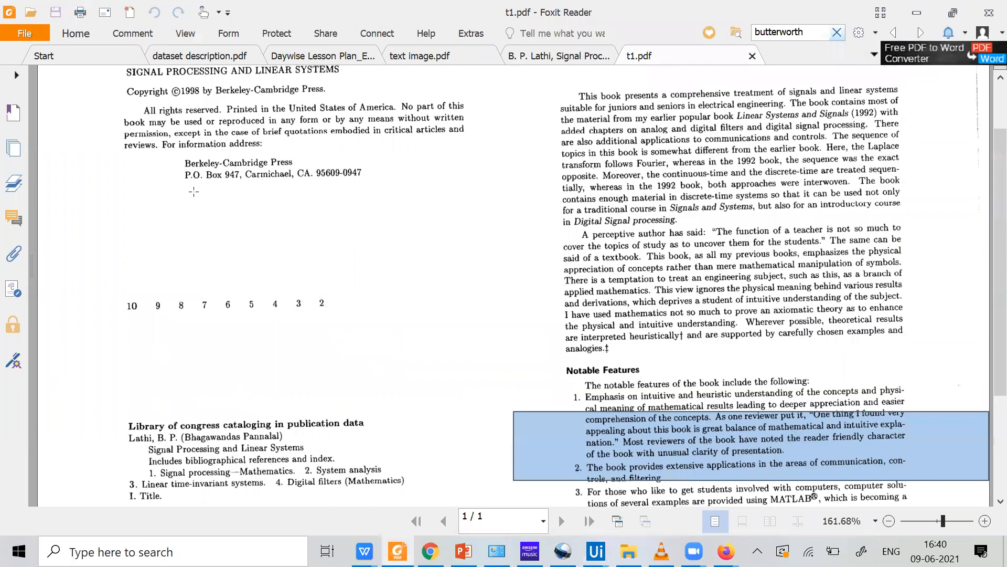
{"action": "scroll", "coordinate": [138, 371], "scroll_direction": "down", "scroll_amount": 5}
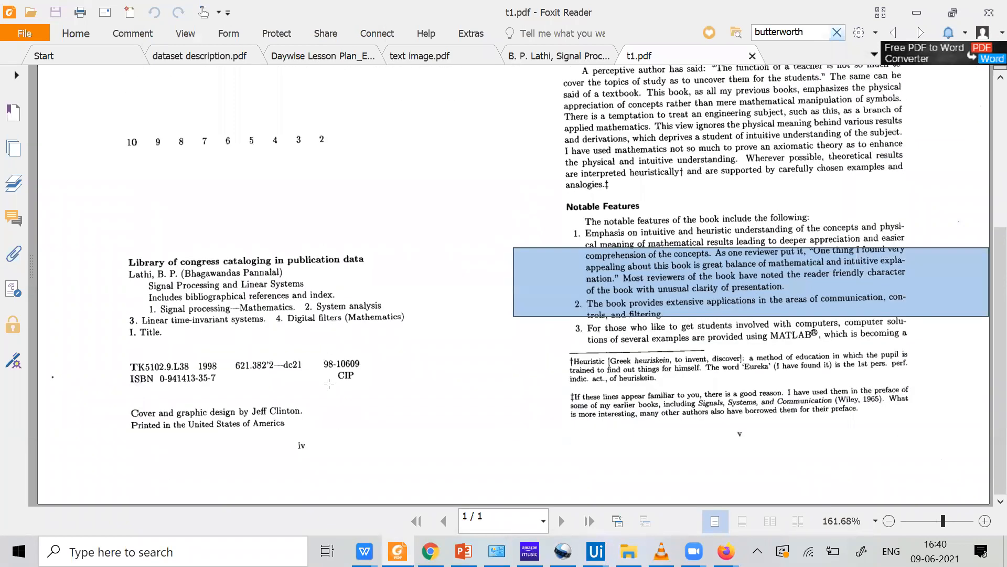
{"action": "scroll", "coordinate": [329, 385], "scroll_direction": "up", "scroll_amount": 1}
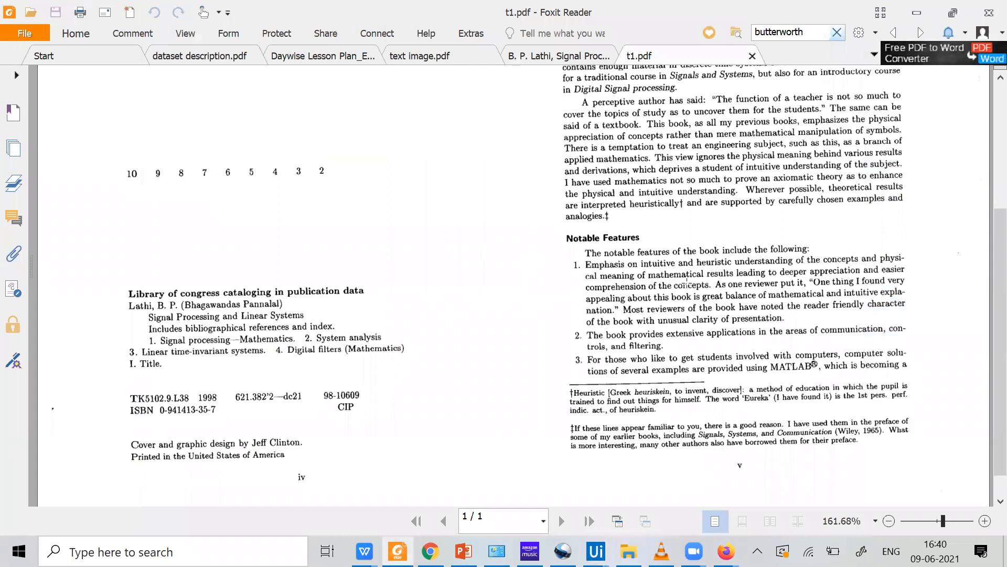
{"action": "scroll", "coordinate": [686, 284], "scroll_direction": "up", "scroll_amount": 2}
{"action": "scroll", "coordinate": [740, 264], "scroll_direction": "up", "scroll_amount": 2}
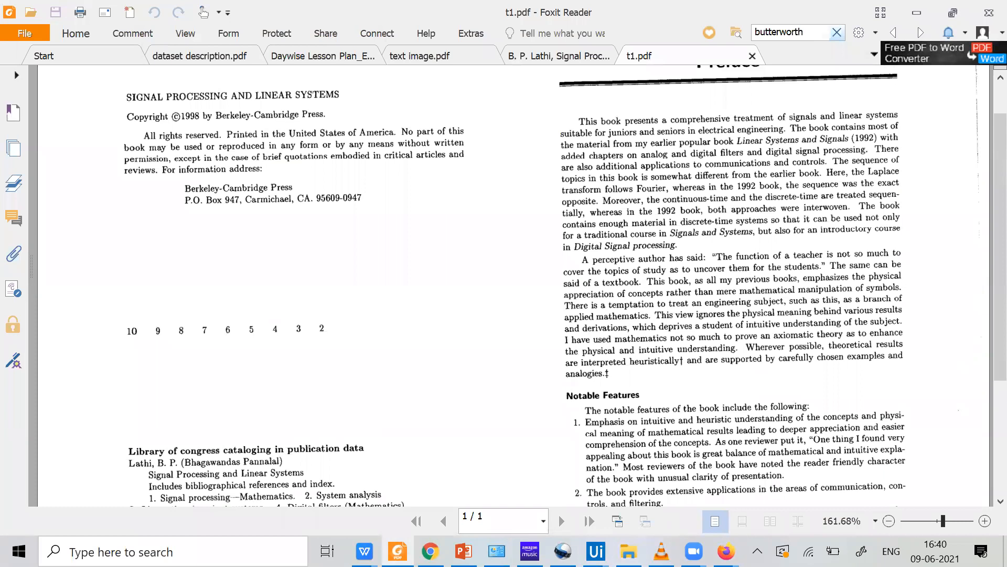
Return to the Screen Scraper Wizard, rescrape the page with the OCR scale set to 3, and check the word "book"
{"action": "left_click", "coordinate": [530, 551]}
{"action": "left_click", "coordinate": [595, 552]}
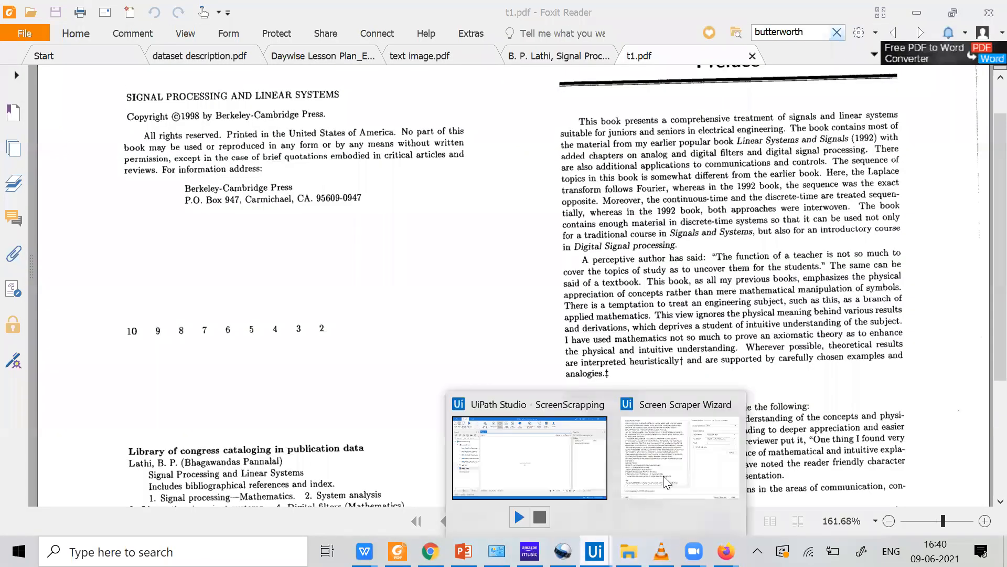
{"action": "left_click", "coordinate": [680, 456]}
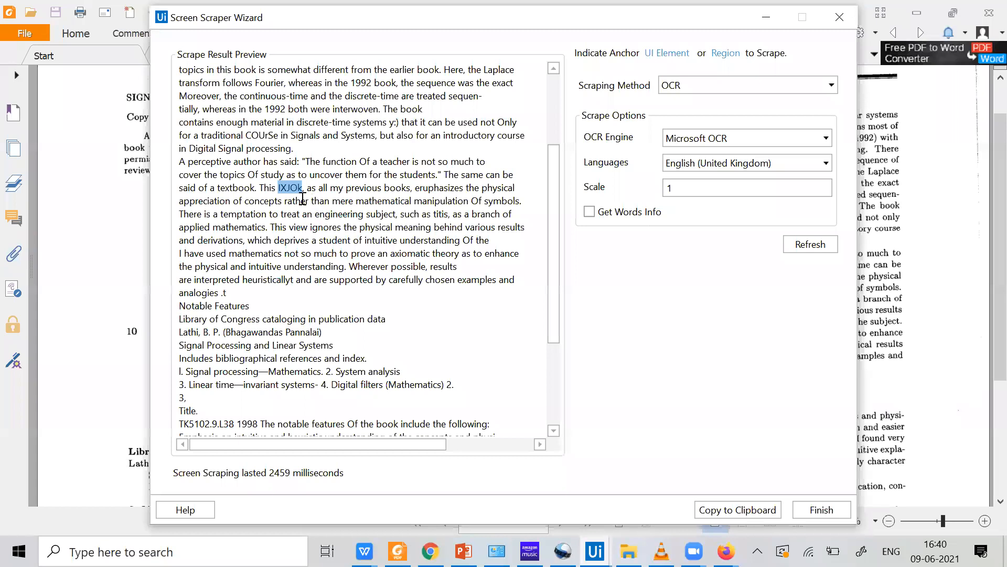
{"action": "left_click", "coordinate": [687, 183]}
{"action": "type", "text": "3"}
{"action": "left_click", "coordinate": [811, 245]}
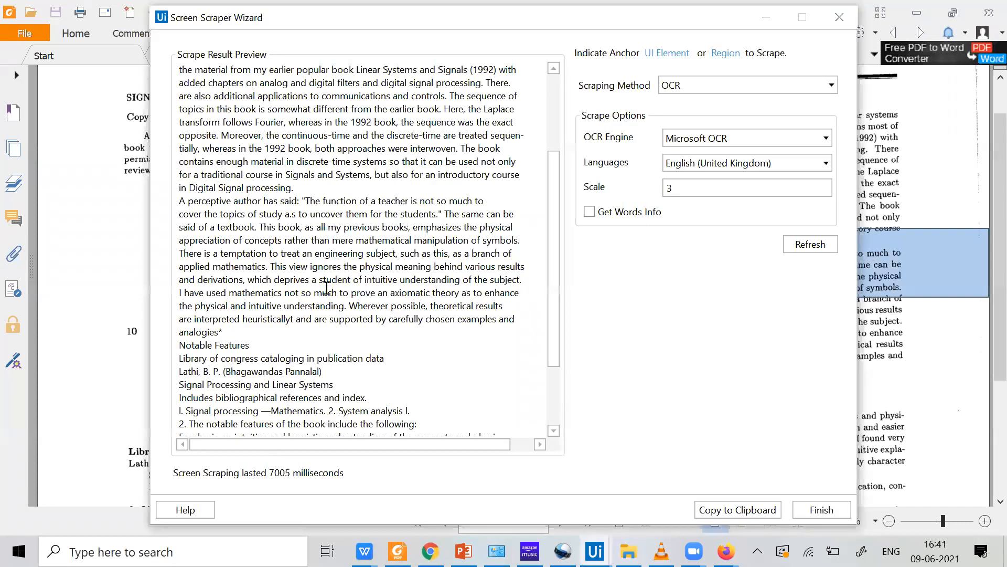
{"action": "double_click", "coordinate": [289, 227]}
Set the Microsoft OCR scale back to 1 and refresh the scrape result
{"action": "left_click", "coordinate": [746, 188]}
{"action": "key", "text": "BackSpace"}
{"action": "type", "text": "1"}
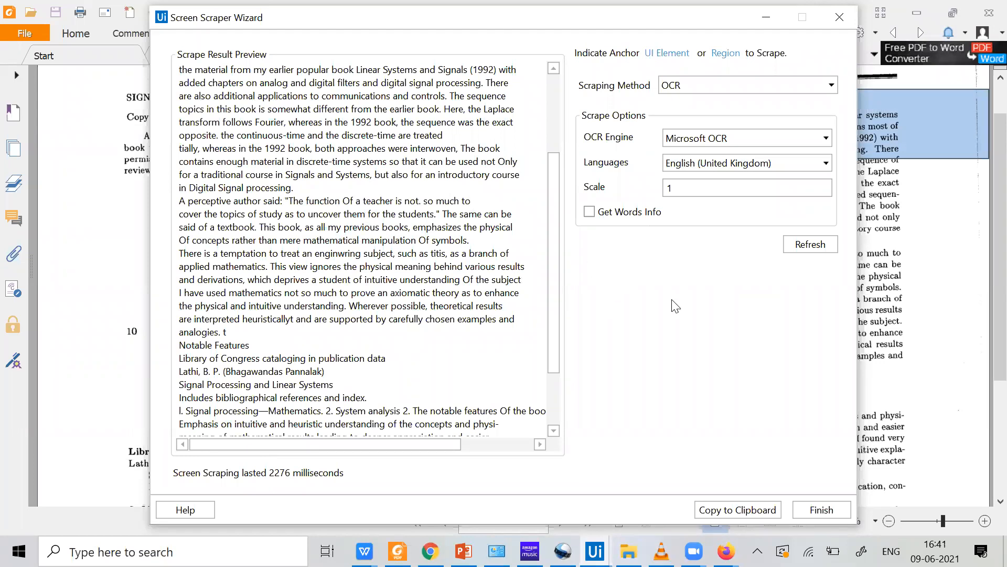
Examine the refreshed OCR preview, highlighting "This book", and check which OCR engines are available
{"action": "double_click", "coordinate": [284, 229]}
{"action": "scroll", "coordinate": [698, 189], "scroll_direction": "down", "scroll_amount": 3}
{"action": "left_click", "coordinate": [709, 143]}
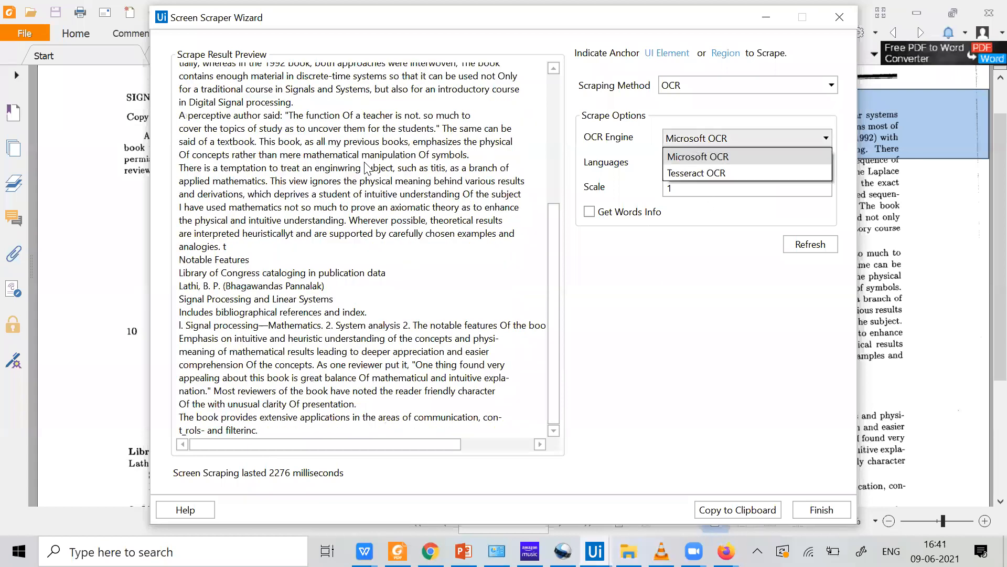
{"action": "left_click", "coordinate": [278, 142]}
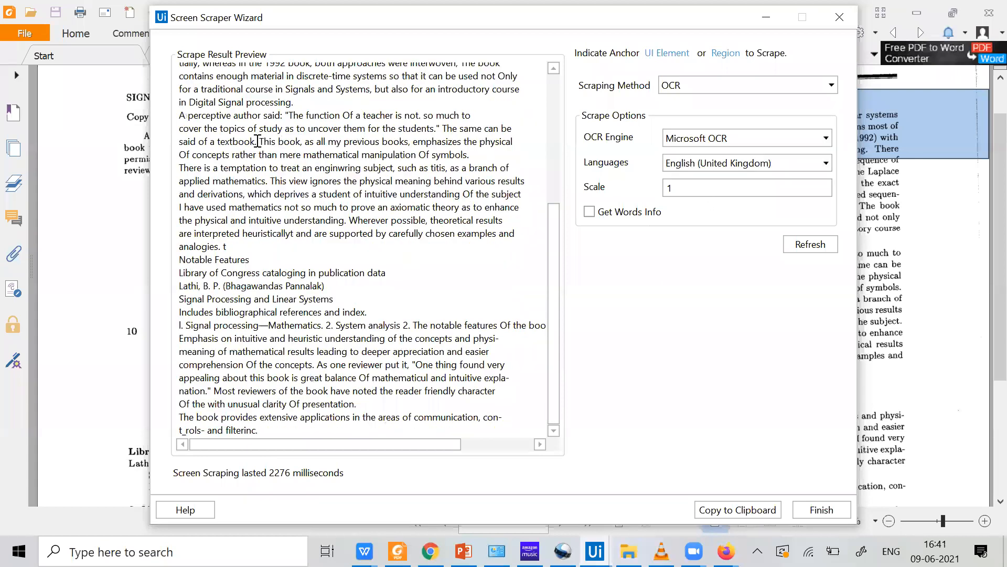
{"action": "left_click_drag", "start_coordinate": [302, 142], "coordinate": [257, 142]}
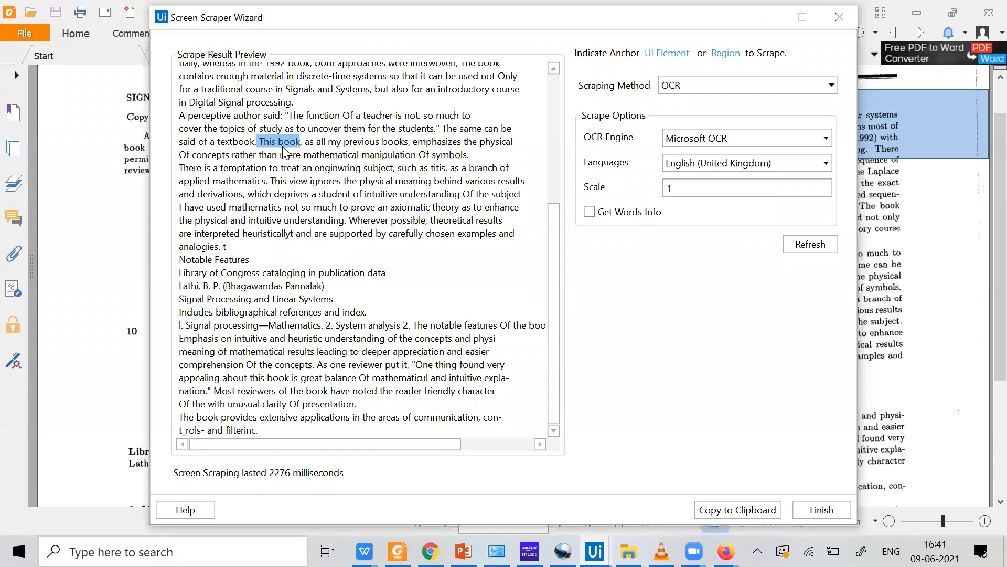
{"action": "left_click", "coordinate": [282, 142]}
{"action": "double_click", "coordinate": [288, 142]}
{"action": "left_click", "coordinate": [395, 214]}
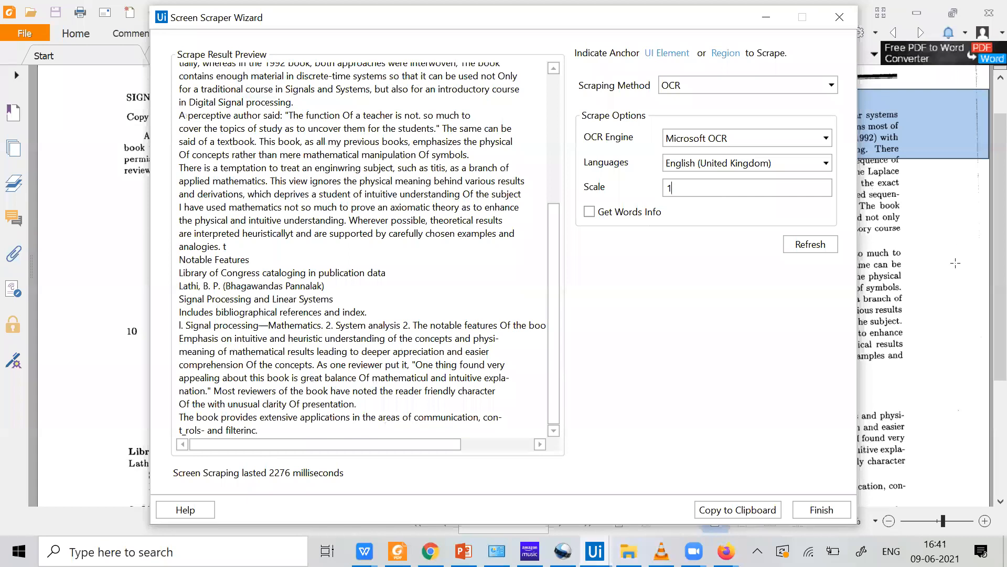
Switch to t1.pdf in Foxit Reader and inspect the scanned letters around "This book" up close
{"action": "left_click", "coordinate": [884, 278]}
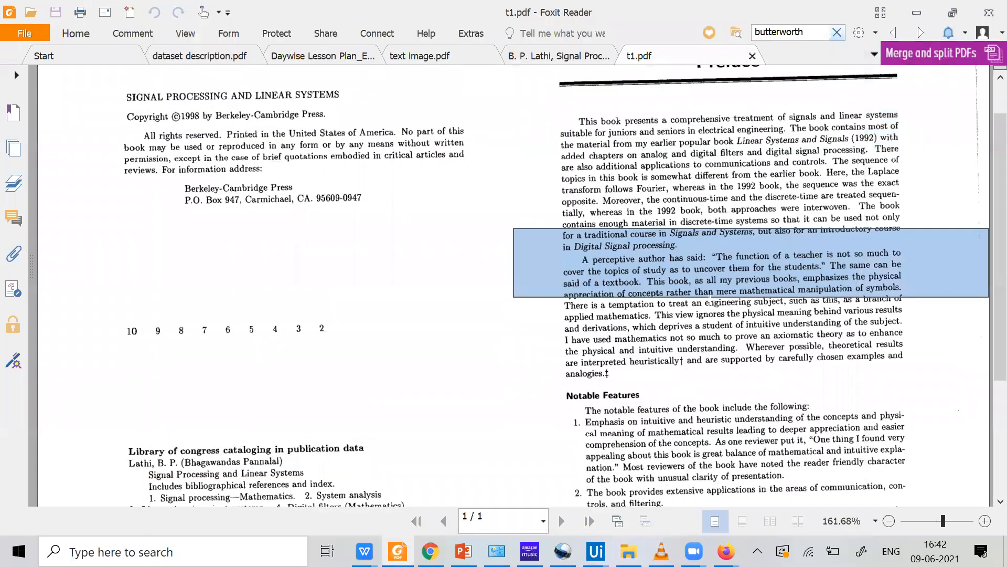
{"action": "scroll", "coordinate": [711, 300], "scroll_direction": "up", "scroll_amount": 3}
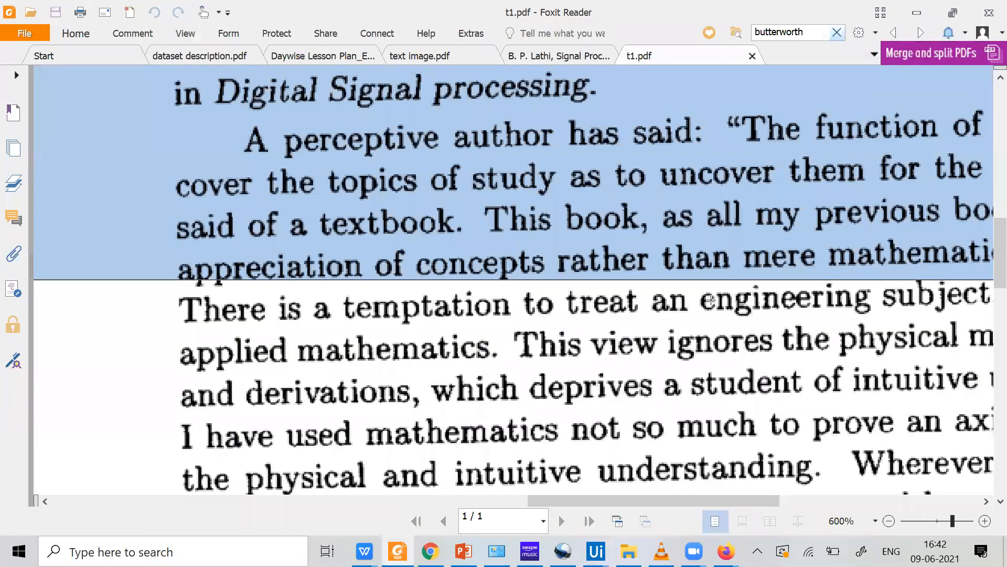
{"action": "scroll", "coordinate": [711, 300], "scroll_direction": "up", "scroll_amount": 2}
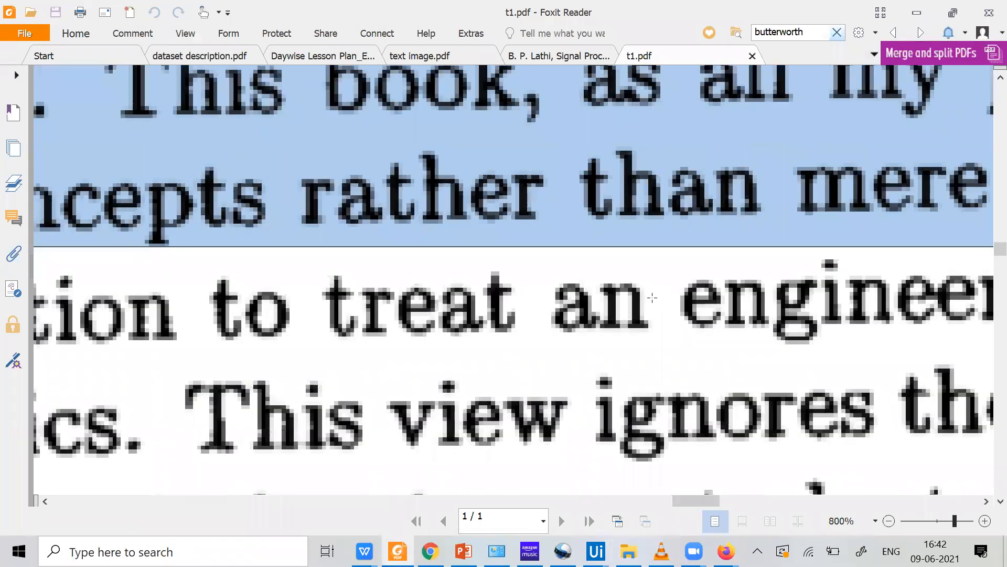
{"action": "scroll", "coordinate": [575, 210], "scroll_direction": "down", "scroll_amount": 2}
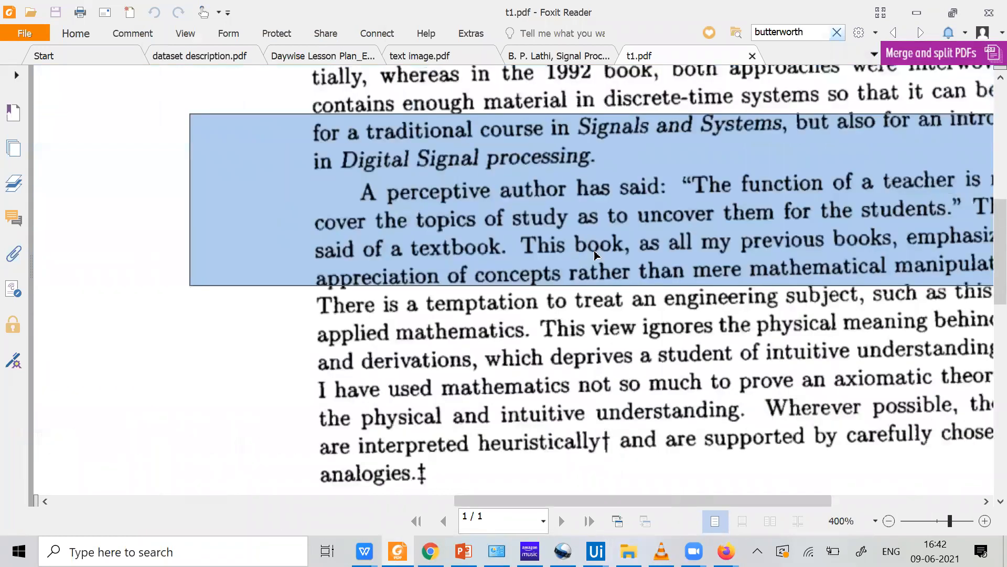
Return to UiPath, finish the OCR scrape into the Main workflow and save the project
{"action": "left_click", "coordinate": [596, 551]}
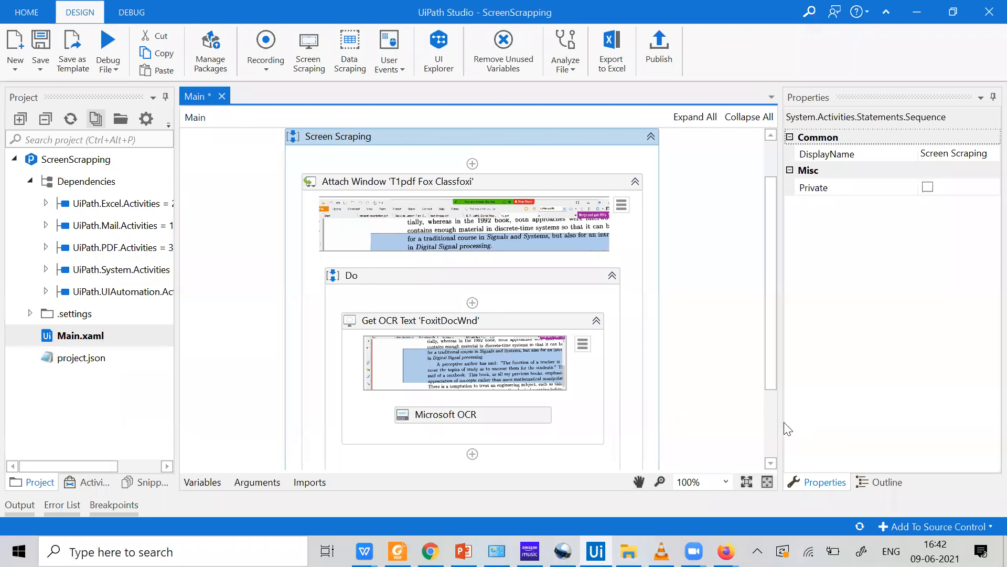
{"action": "key", "text": "ctrl+s"}
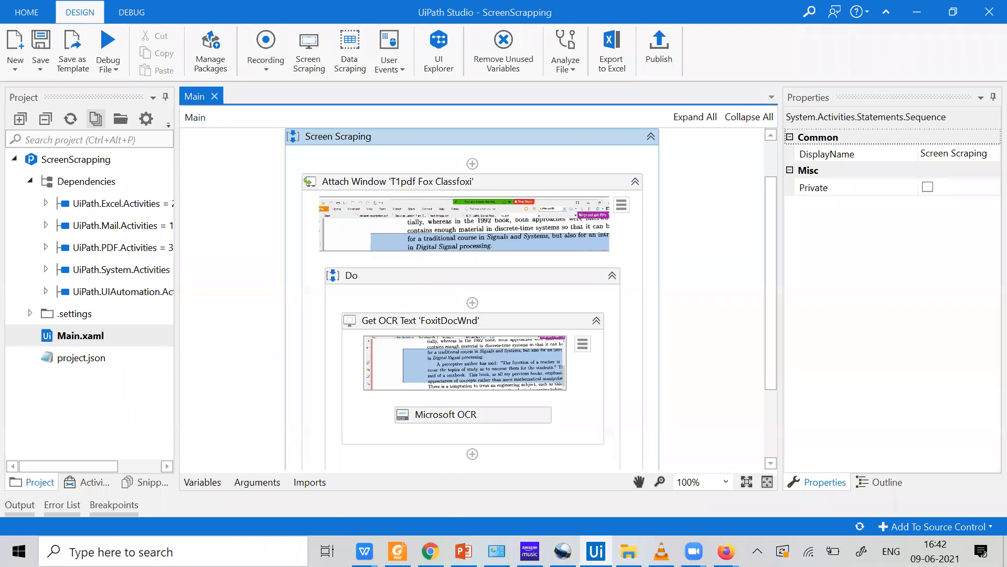
{"action": "key", "text": "alt+Tab"}
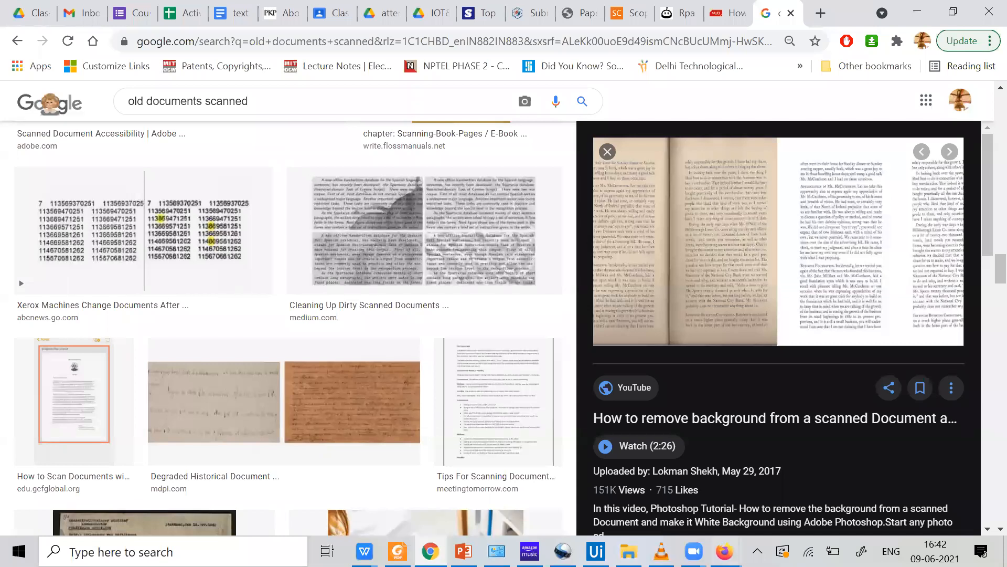
{"action": "key", "text": "alt+Tab"}
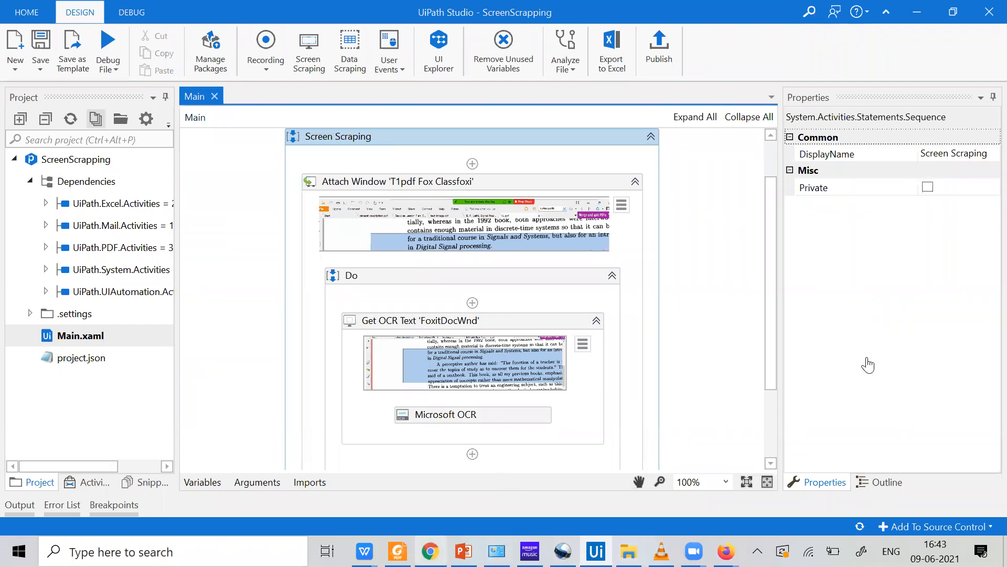
{"action": "left_click", "coordinate": [917, 12]}
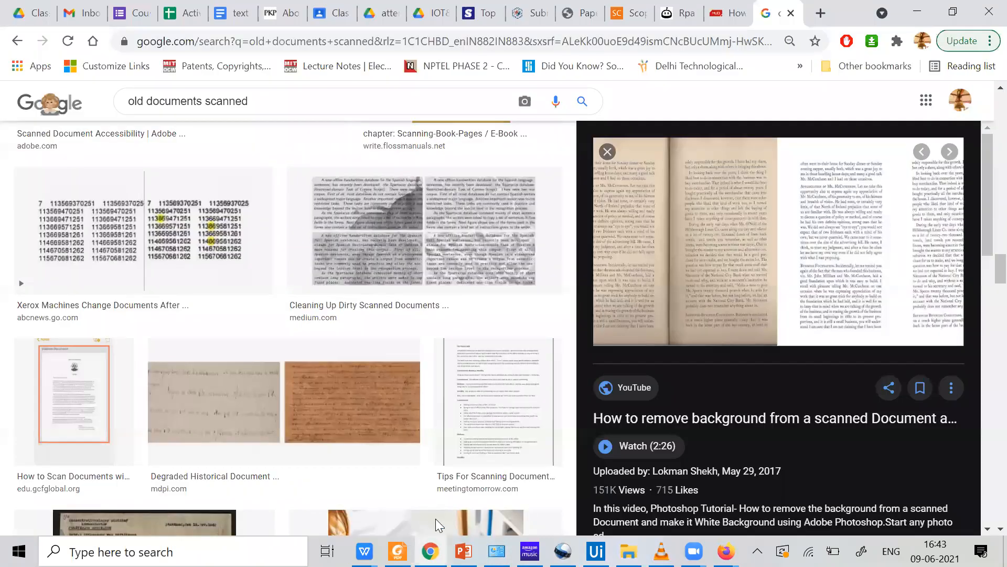
Switch to UiPath Studio's package manager and search all packages for "uipath pdf"
{"action": "key", "text": "alt+Tab"}
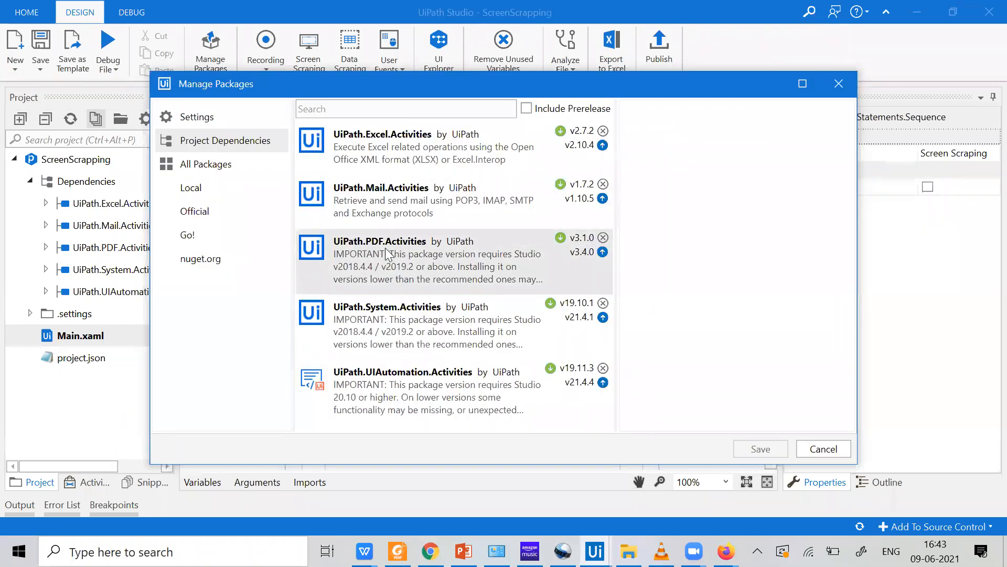
{"action": "left_click", "coordinate": [247, 169]}
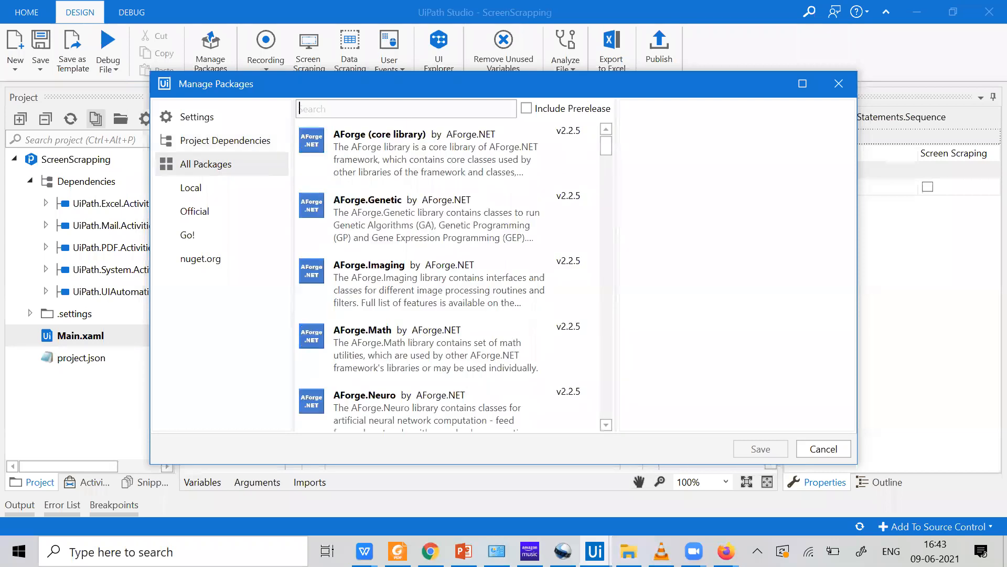
{"action": "type", "text": "ui path pdf"}
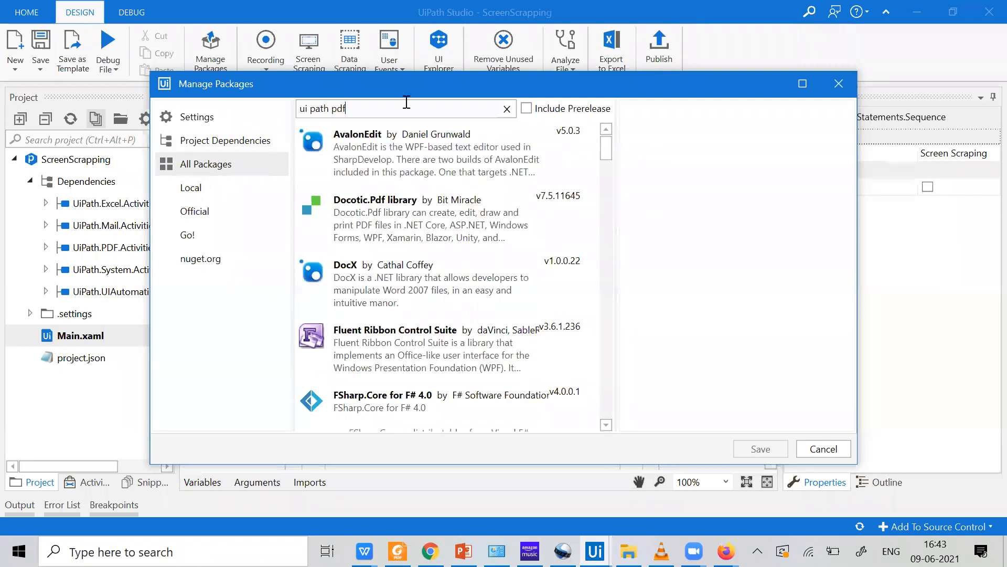
{"action": "scroll", "coordinate": [434, 270], "scroll_direction": "down", "scroll_amount": 1}
{"action": "scroll", "coordinate": [434, 270], "scroll_direction": "down", "scroll_amount": 10}
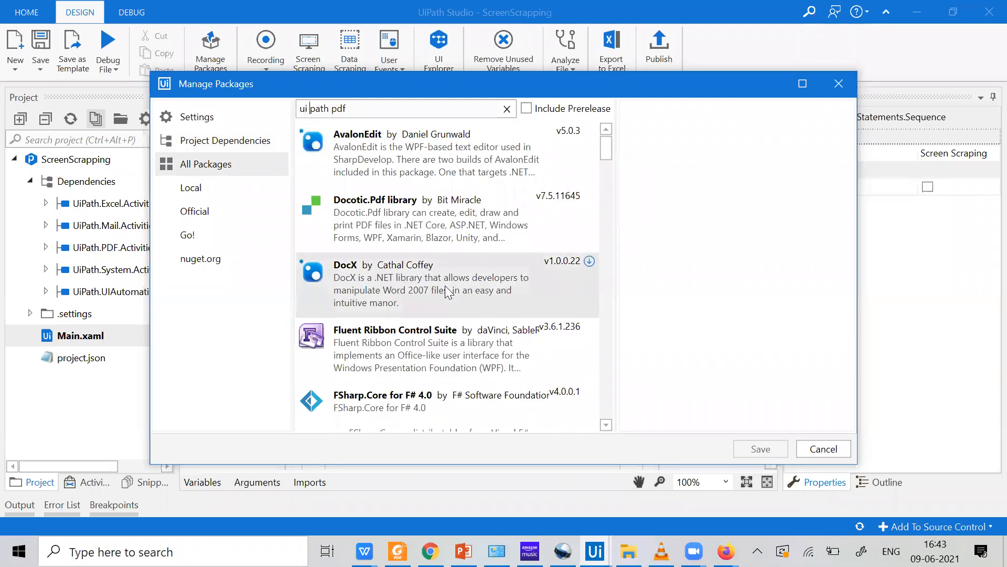
{"action": "key", "text": "BackSpace"}
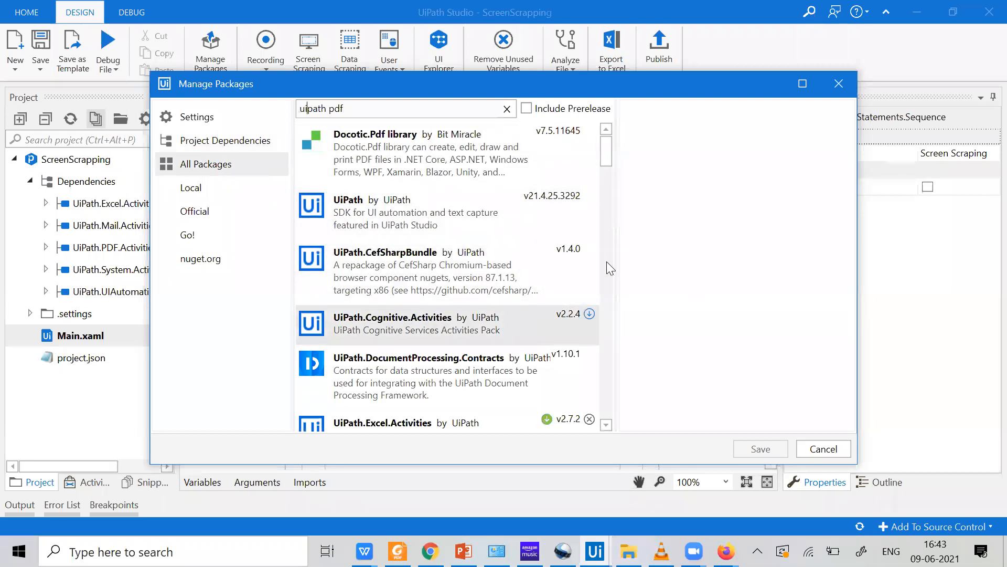
Clear the package search and view the Local package source
{"action": "left_click", "coordinate": [506, 109]}
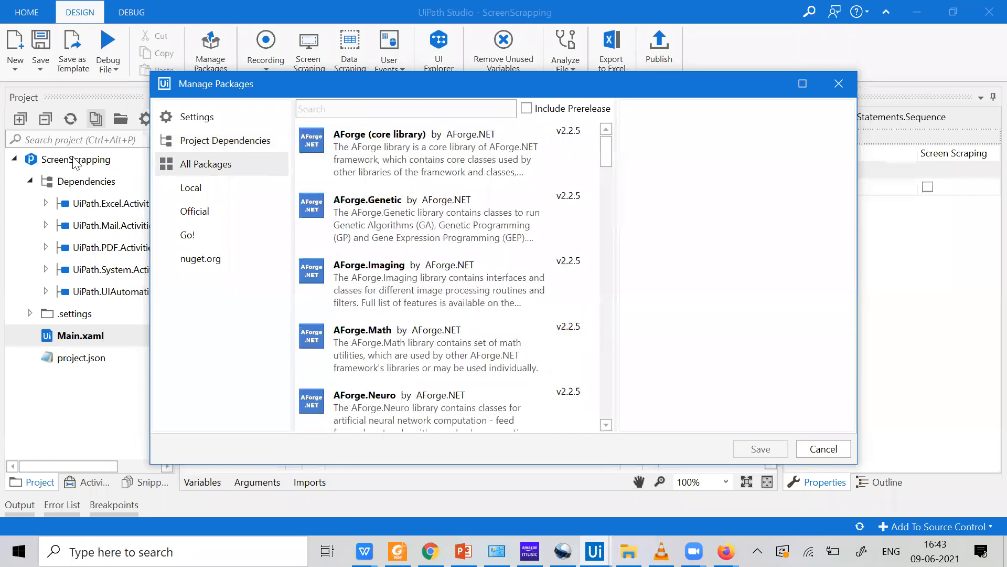
{"action": "left_click", "coordinate": [197, 183]}
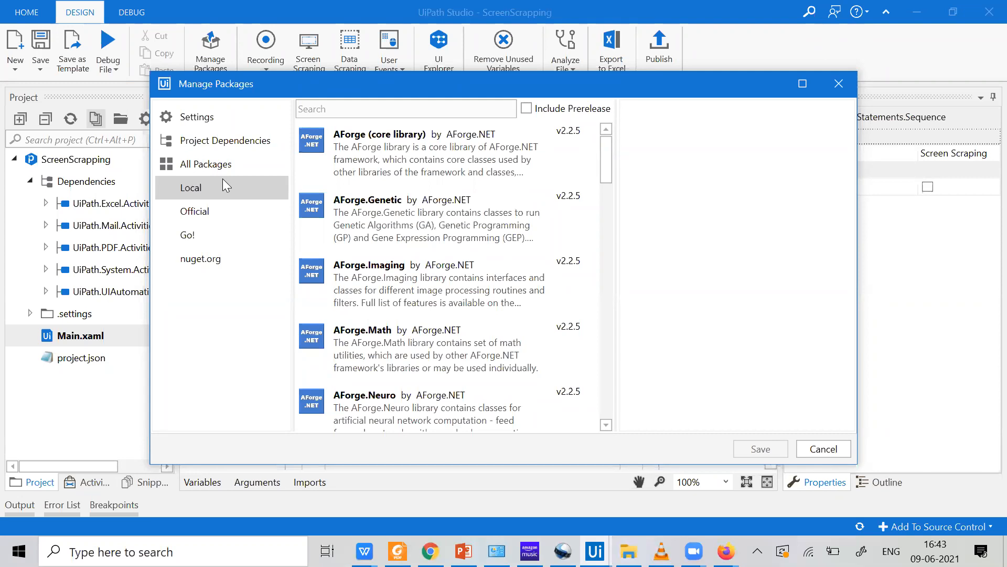
{"action": "left_click", "coordinate": [316, 110]}
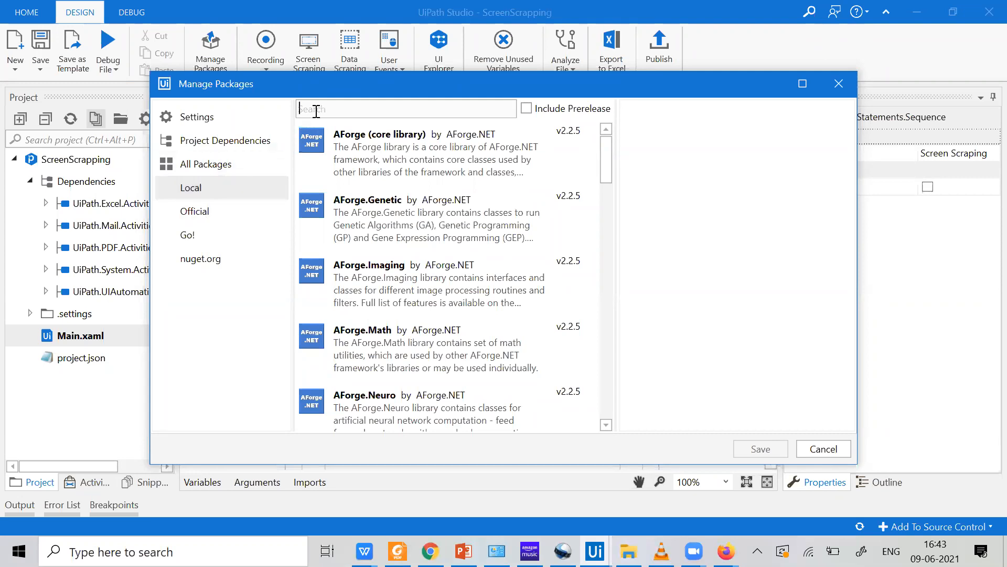
Search all packages for "pdf" and show the details of UiPath.PDF.Activities
{"action": "left_click", "coordinate": [200, 167]}
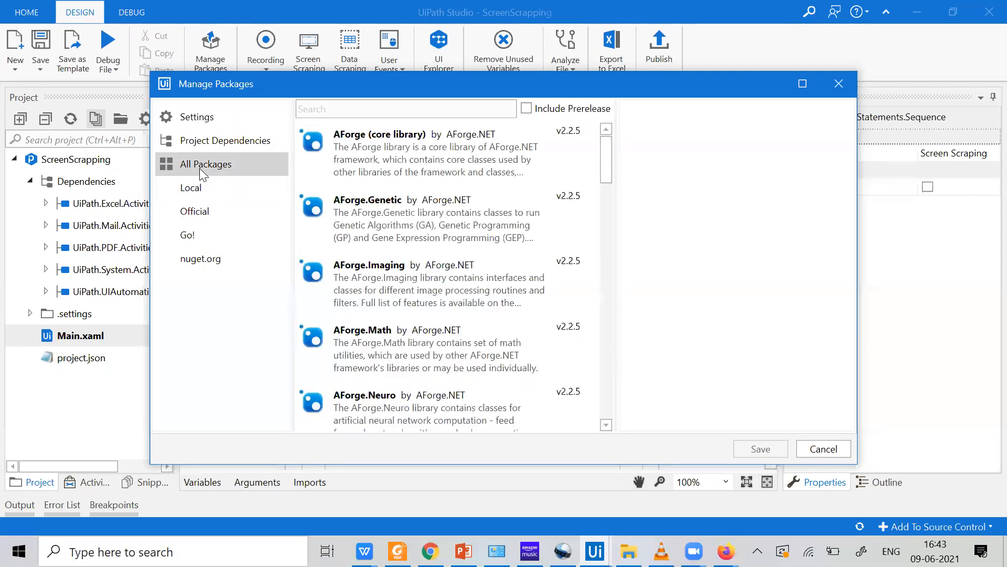
{"action": "left_click", "coordinate": [356, 112]}
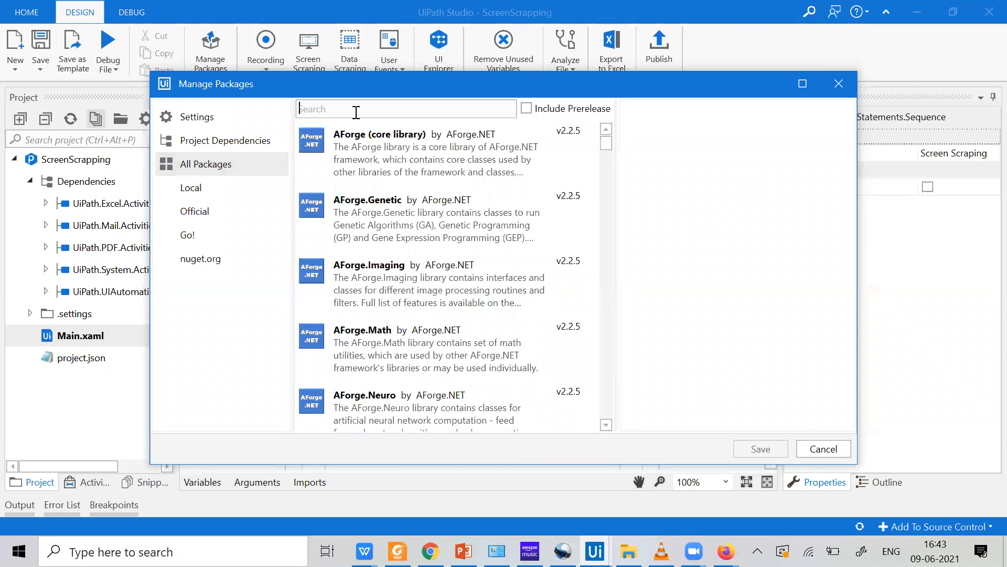
{"action": "type", "text": "pdf"}
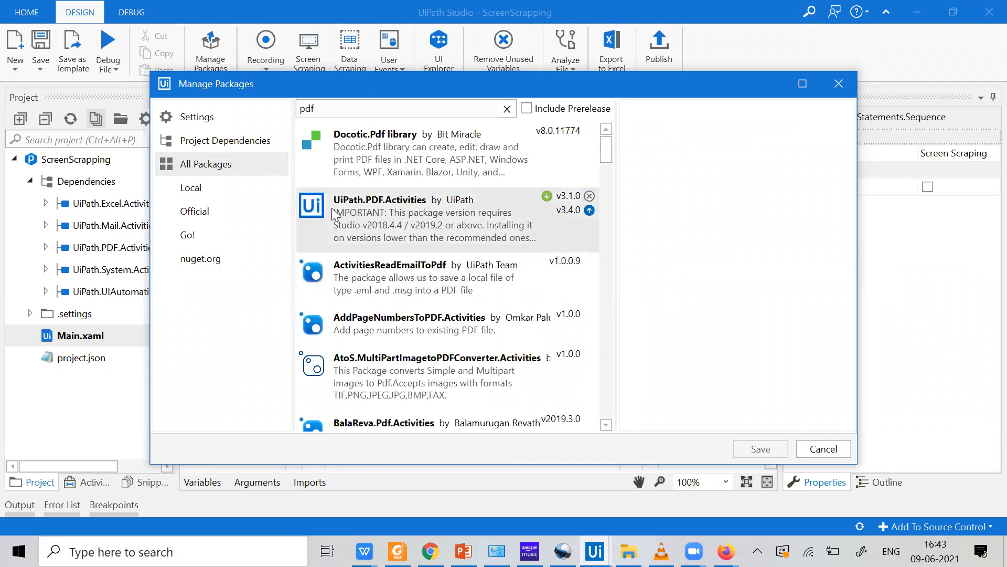
{"action": "left_click", "coordinate": [451, 219]}
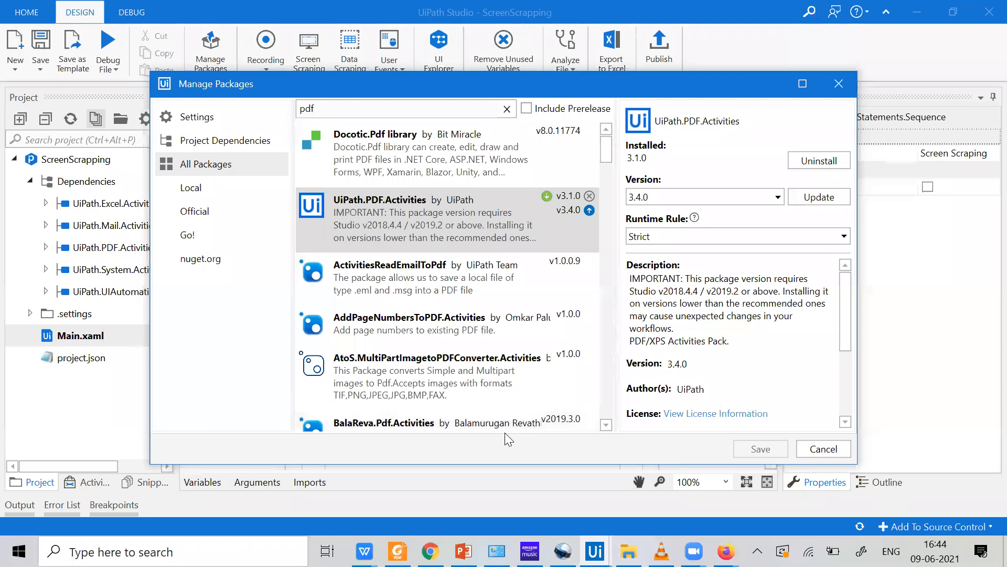
Close the package manager without changing any package and switch to Chrome
{"action": "left_click", "coordinate": [856, 95]}
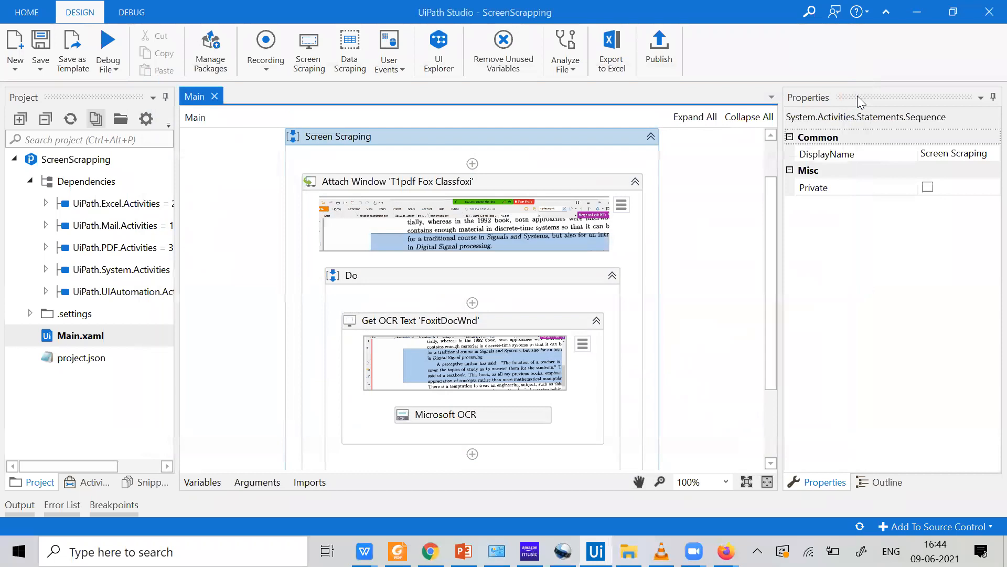
{"action": "left_click", "coordinate": [430, 551]}
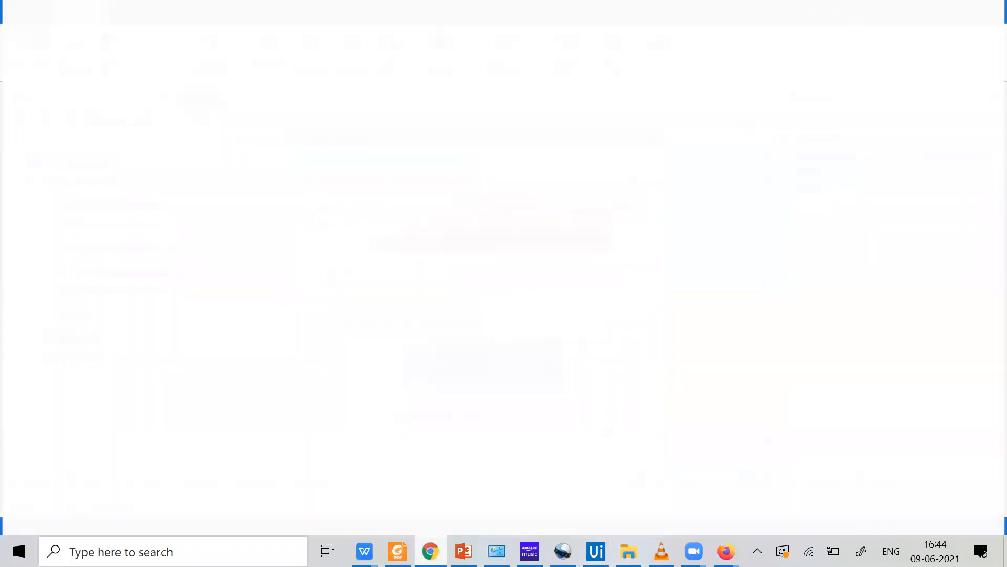